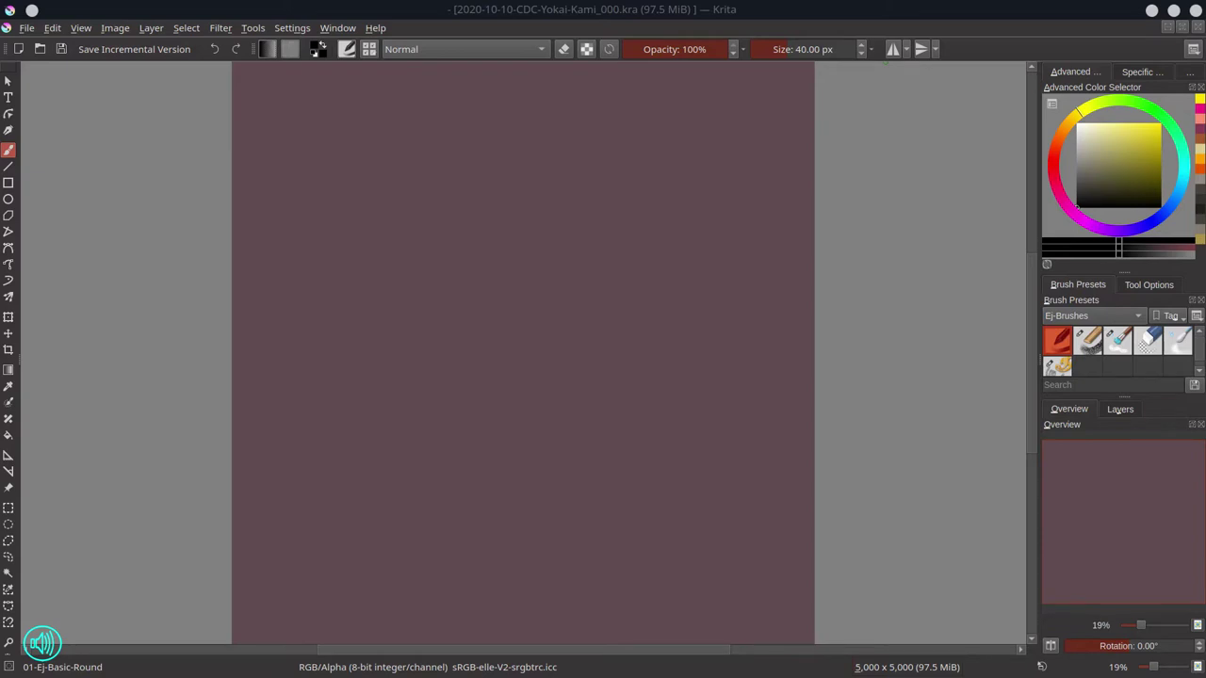
Step: Set the brush size to about 10 px and sketch a horned figure's head, horns, shoulders and cloak on the upper canvas
left_click(770, 324)
left_click(773, 49)
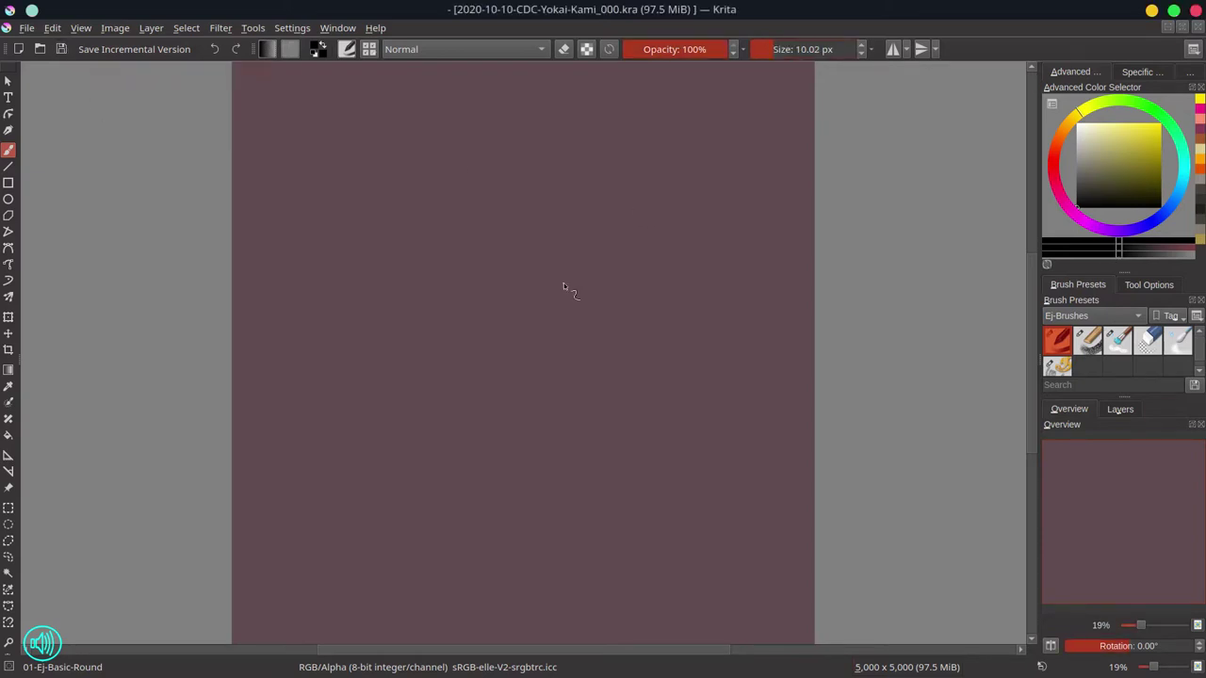
scroll(458, 371, "up", 3)
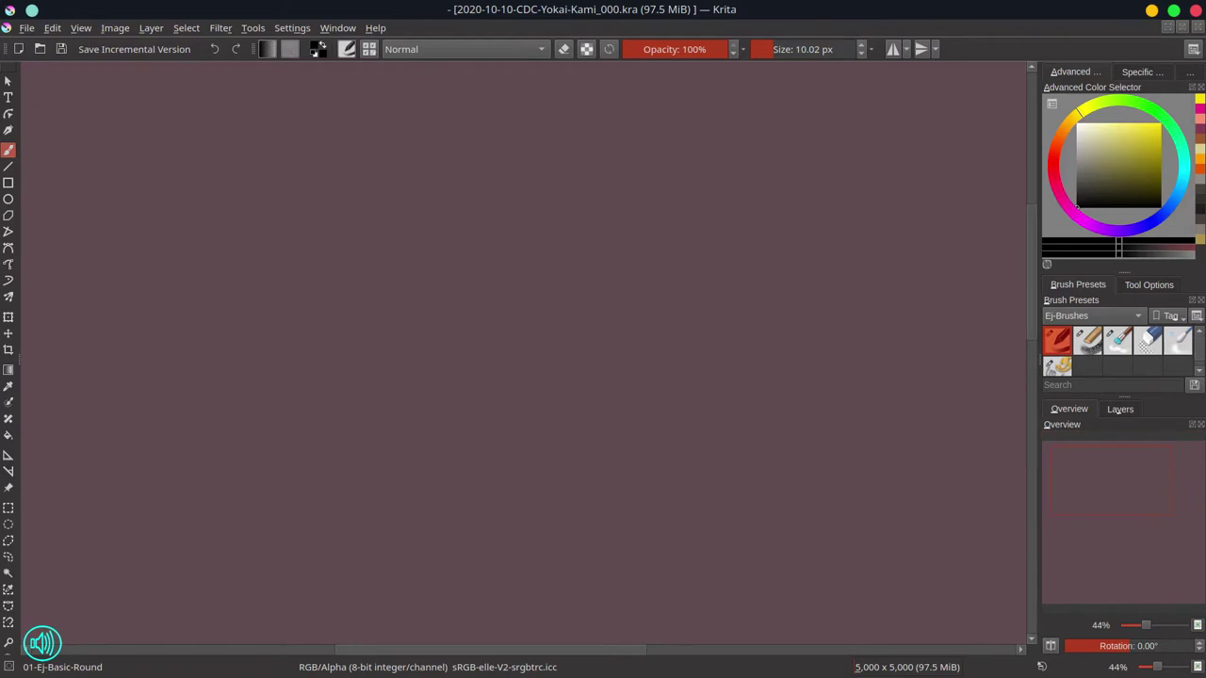
left_click_drag(492, 236, 494, 270)
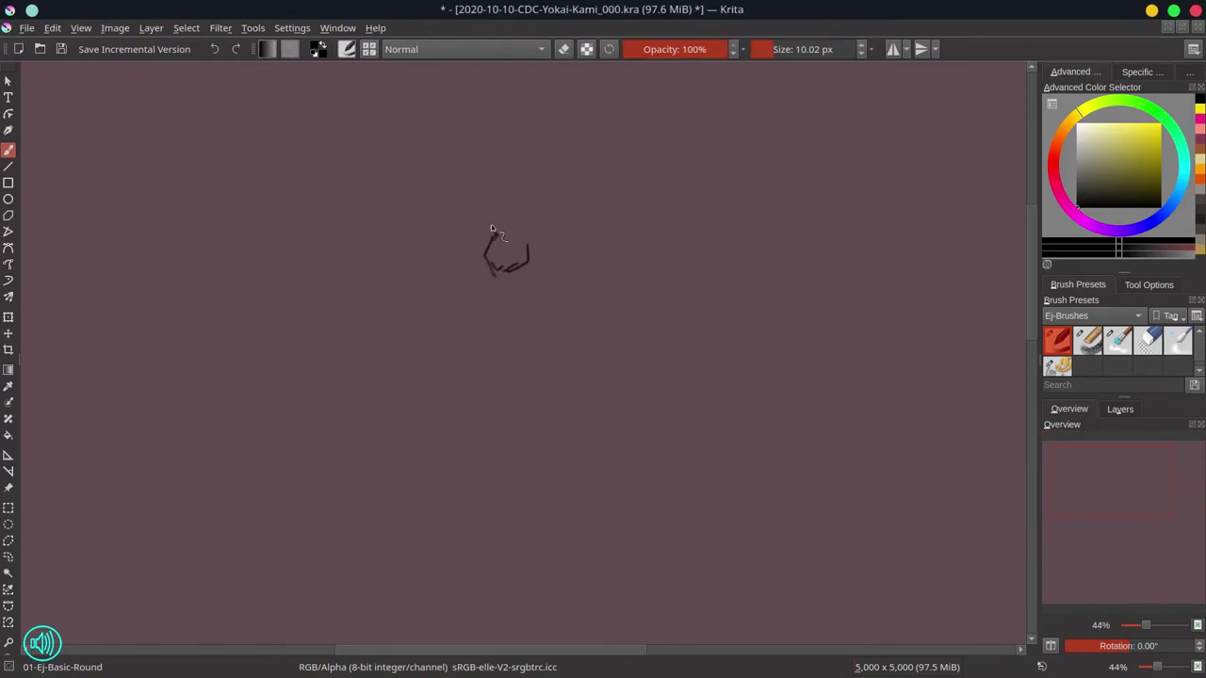
mouse_move(484, 184)
left_mouse_down()
mouse_move(506, 261)
mouse_move(523, 220)
mouse_move(483, 191)
mouse_move(489, 249)
mouse_move(537, 253)
mouse_move(503, 289)
mouse_move(512, 278)
mouse_move(531, 290)
mouse_move(536, 281)
mouse_move(488, 323)
left_mouse_up()
left_click_drag(510, 294, 488, 371)
mouse_move(532, 291)
left_mouse_down()
mouse_move(547, 328)
mouse_move(581, 353)
mouse_move(486, 337)
left_mouse_up()
left_click_drag(539, 281, 581, 350)
mouse_move(537, 377)
left_mouse_down()
mouse_move(566, 411)
mouse_move(596, 407)
left_mouse_up()
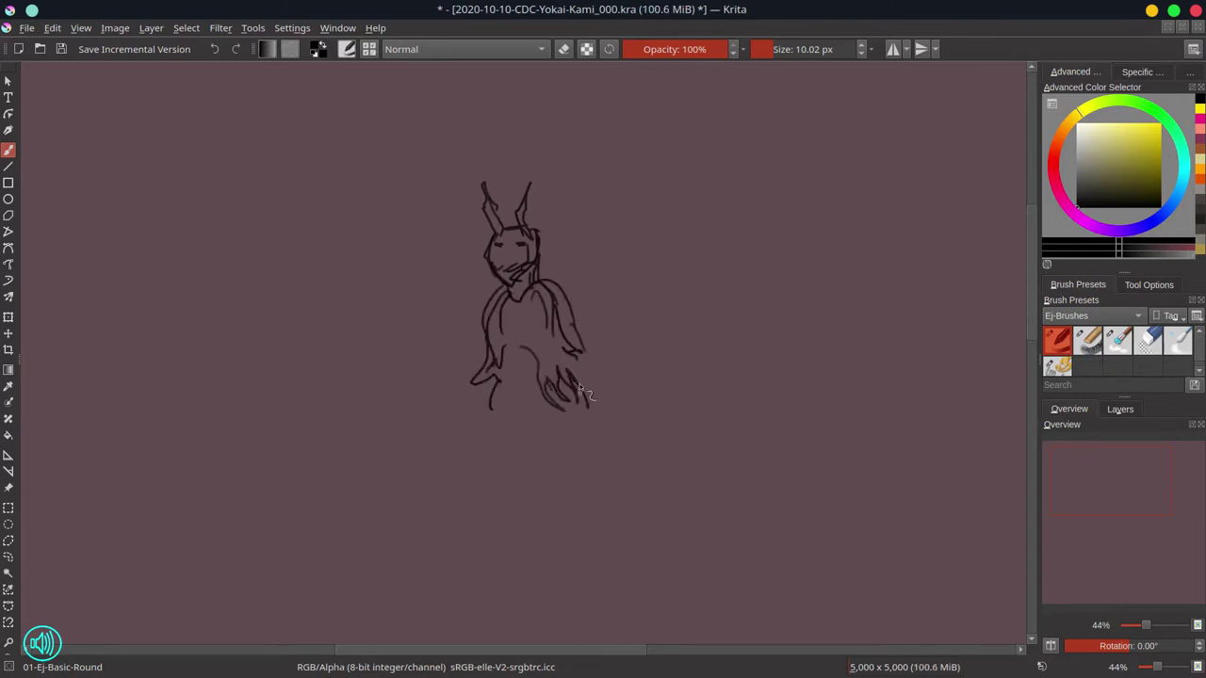
Step: Extend the horned figure's flowing cloak and add its beaded chest ornament, lower robe and feet
left_click_drag(575, 358, 603, 435)
left_click_drag(509, 429, 516, 461)
left_click_drag(527, 306, 535, 290)
left_click_drag(520, 315, 511, 329)
left_click_drag(509, 332, 526, 366)
left_click_drag(497, 407, 494, 431)
left_click_drag(497, 440, 501, 480)
Step: Sketch a small round-headed figure's head, face, neck and torso to the left of the horned figure
left_click_drag(328, 185, 335, 218)
left_click_drag(341, 156, 319, 223)
mouse_move(331, 193)
left_mouse_down()
mouse_move(356, 243)
mouse_move(333, 244)
mouse_move(334, 256)
mouse_move(291, 222)
left_mouse_up()
left_click_drag(318, 279, 339, 294)
left_click_drag(341, 151, 344, 219)
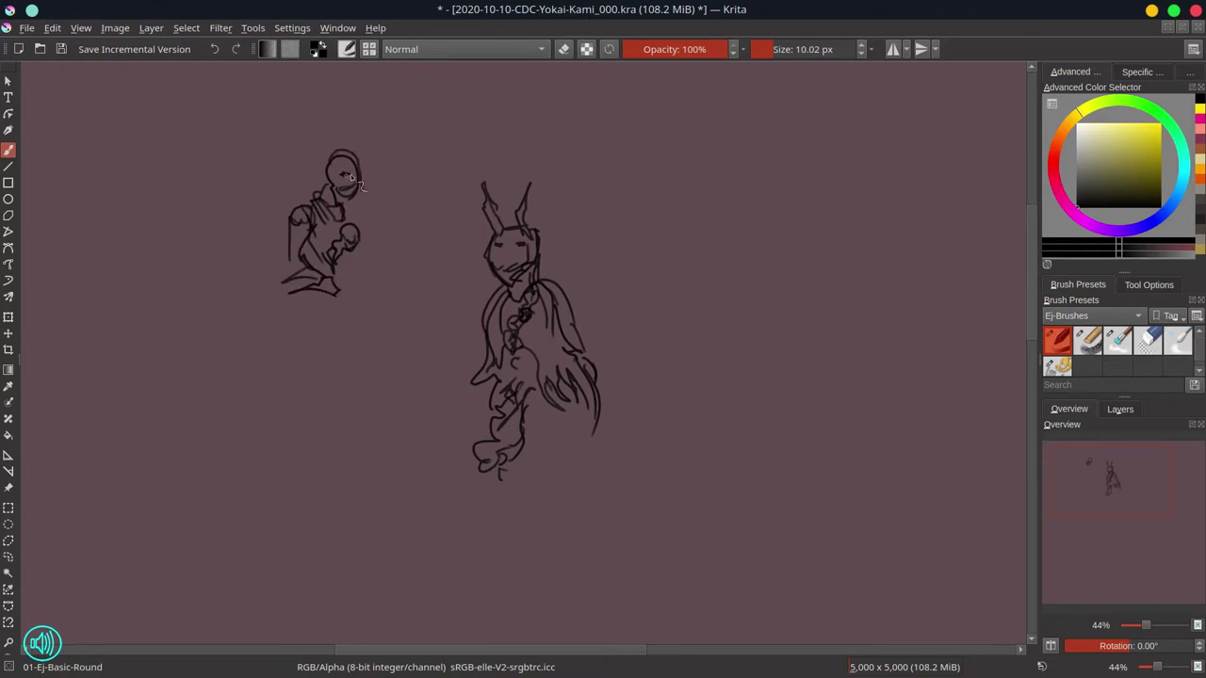
left_click_drag(344, 171, 362, 181)
Step: Add the outstretched arm, hands, chest ornament and sleeve edge to the small round-headed figure
left_click_drag(385, 285, 411, 279)
left_click_drag(328, 296, 350, 320)
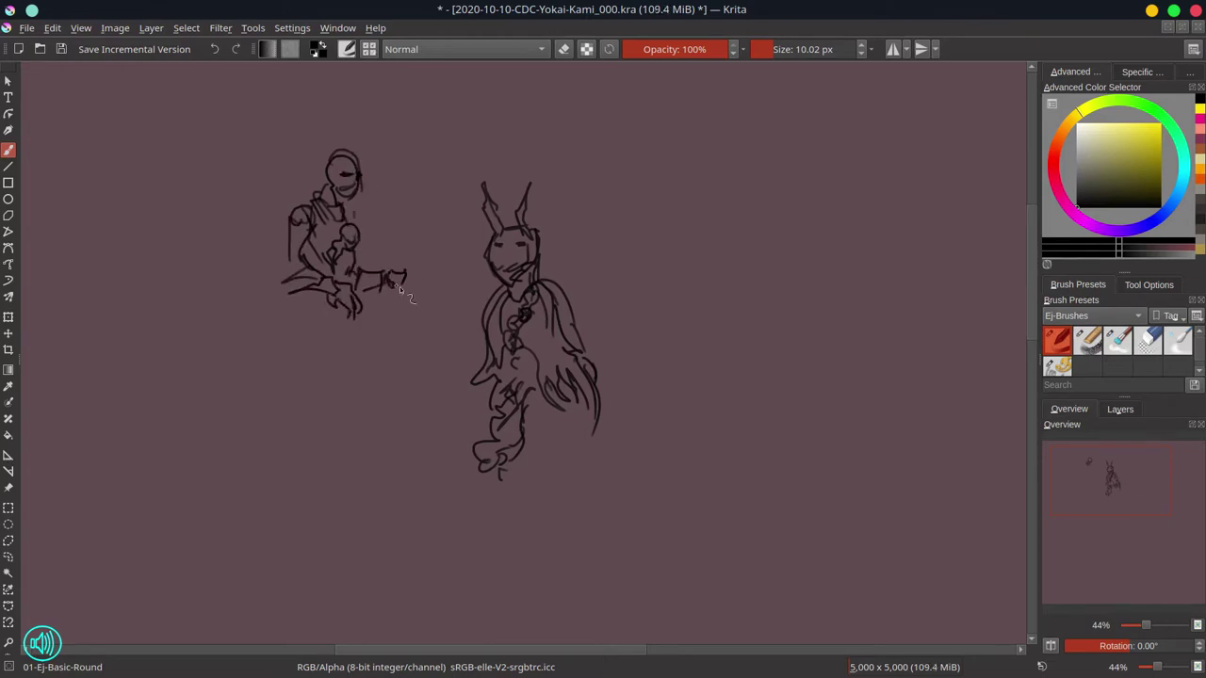
mouse_move(349, 231)
left_mouse_down()
mouse_move(345, 195)
mouse_move(326, 241)
left_mouse_up()
left_click_drag(292, 247, 274, 282)
Step: Sketch a larger long-haired figure right of the horned one, with a mask on the shoulder, a stern face and a collar
mouse_move(732, 298)
left_mouse_down()
mouse_move(721, 323)
mouse_move(720, 304)
mouse_move(758, 300)
mouse_move(743, 321)
mouse_move(756, 366)
mouse_move(736, 360)
mouse_move(769, 373)
left_mouse_up()
left_click_drag(756, 346, 708, 405)
mouse_move(772, 274)
left_mouse_down()
mouse_move(839, 223)
mouse_move(827, 250)
mouse_move(836, 257)
mouse_move(816, 198)
mouse_move(794, 245)
mouse_move(785, 220)
mouse_move(761, 282)
left_mouse_up()
left_click_drag(812, 186, 754, 294)
mouse_move(852, 256)
left_mouse_down()
mouse_move(809, 268)
mouse_move(820, 302)
mouse_move(786, 322)
left_mouse_up()
left_click_drag(775, 300, 794, 300)
left_click_drag(851, 254, 878, 263)
left_click_drag(837, 282, 870, 315)
Step: Outline the large long-haired figure's torso, arms and wide draped sleeves
mouse_move(733, 355)
left_mouse_down()
mouse_move(725, 407)
mouse_move(753, 467)
left_mouse_up()
left_click_drag(746, 419, 775, 492)
left_click_drag(776, 479, 858, 381)
left_click_drag(859, 320, 882, 360)
left_click_drag(709, 428, 665, 464)
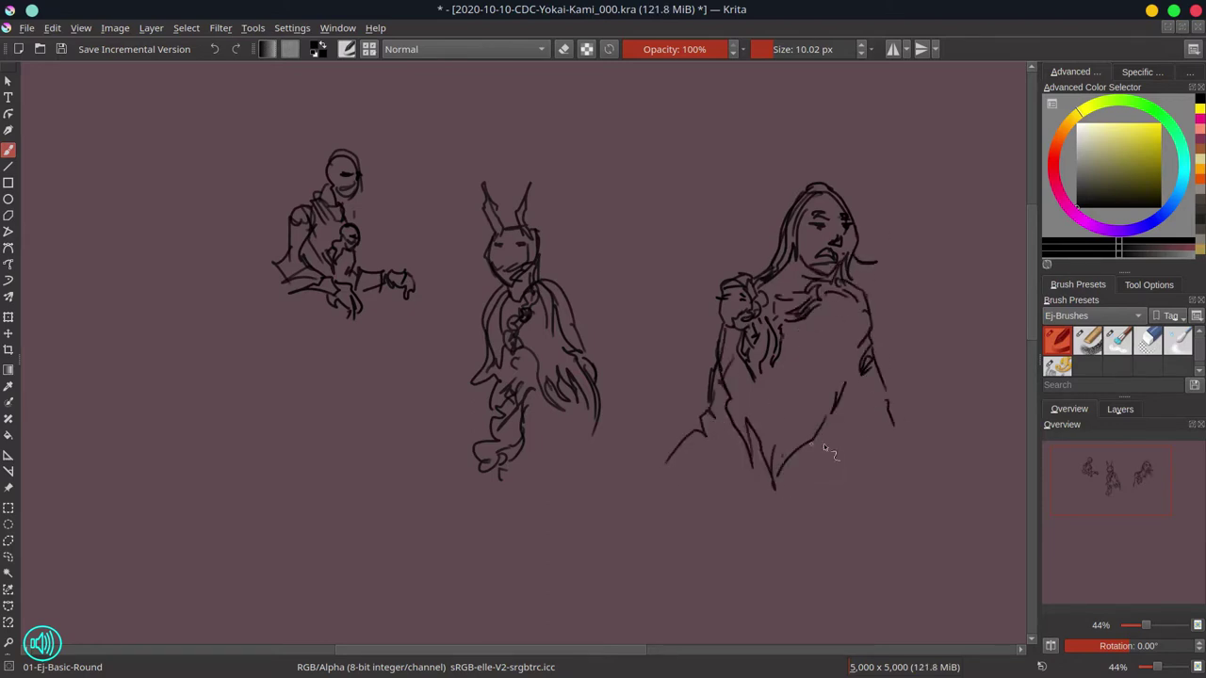
left_click_drag(861, 418, 909, 461)
left_click_drag(889, 419, 925, 492)
left_click_drag(726, 456, 686, 484)
Step: Draw the diagonal rod-like shape across the large figure's chest, add the lower robe folds, and save the document
left_click_drag(761, 426, 797, 394)
left_click_drag(829, 357, 844, 378)
left_click_drag(846, 291, 855, 339)
left_click_drag(834, 337, 848, 362)
left_click_drag(762, 441, 780, 544)
left_click_drag(786, 481, 817, 456)
left_click_drag(816, 457, 824, 473)
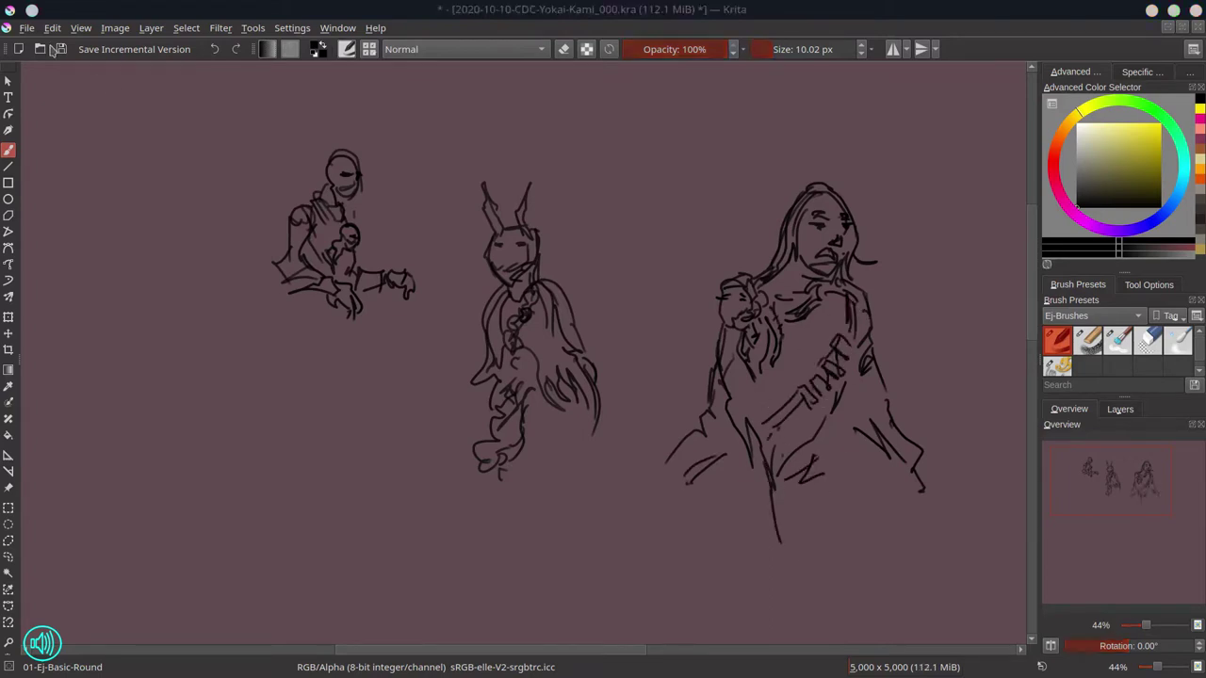
key("ctrl+s")
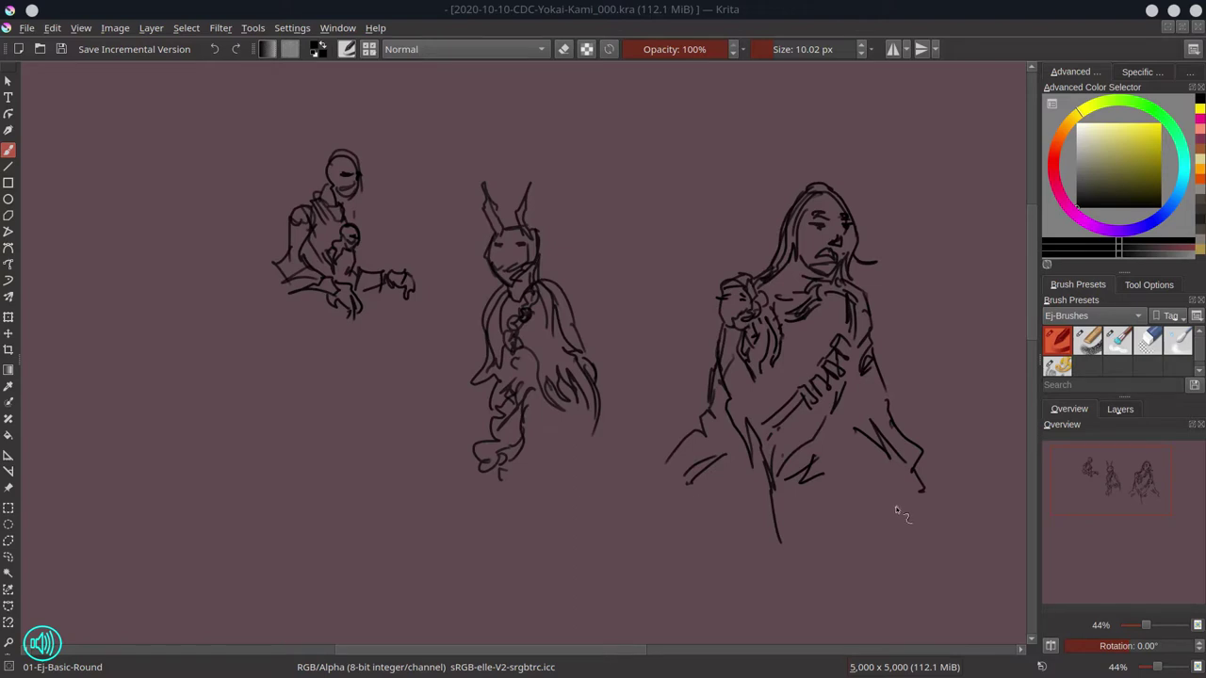
Step: Sketch a slim robed figure with a small cap below the round-headed figure
mouse_move(319, 408)
left_mouse_down()
mouse_move(336, 401)
mouse_move(341, 483)
mouse_move(339, 416)
left_mouse_up()
mouse_move(344, 414)
left_mouse_down()
mouse_move(345, 460)
mouse_move(376, 489)
left_mouse_up()
left_click_drag(376, 487, 389, 507)
mouse_move(340, 480)
left_mouse_down()
mouse_move(354, 499)
mouse_move(349, 551)
left_mouse_up()
left_click_drag(385, 484, 404, 530)
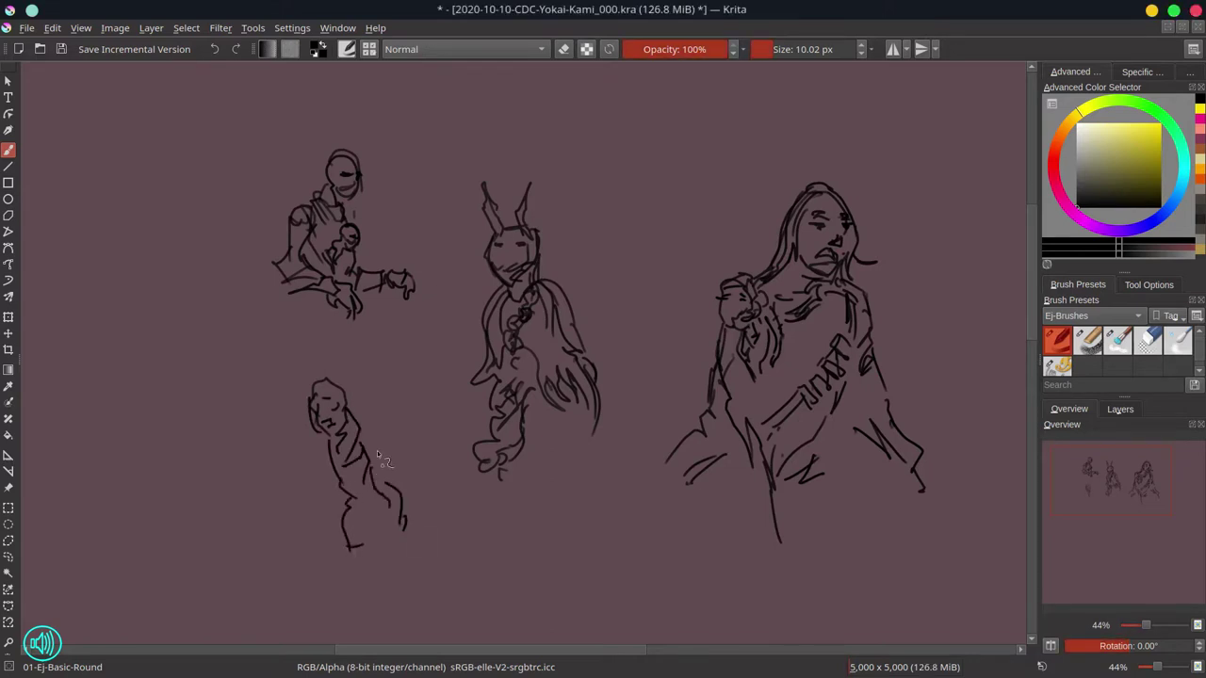
left_click_drag(321, 375, 346, 381)
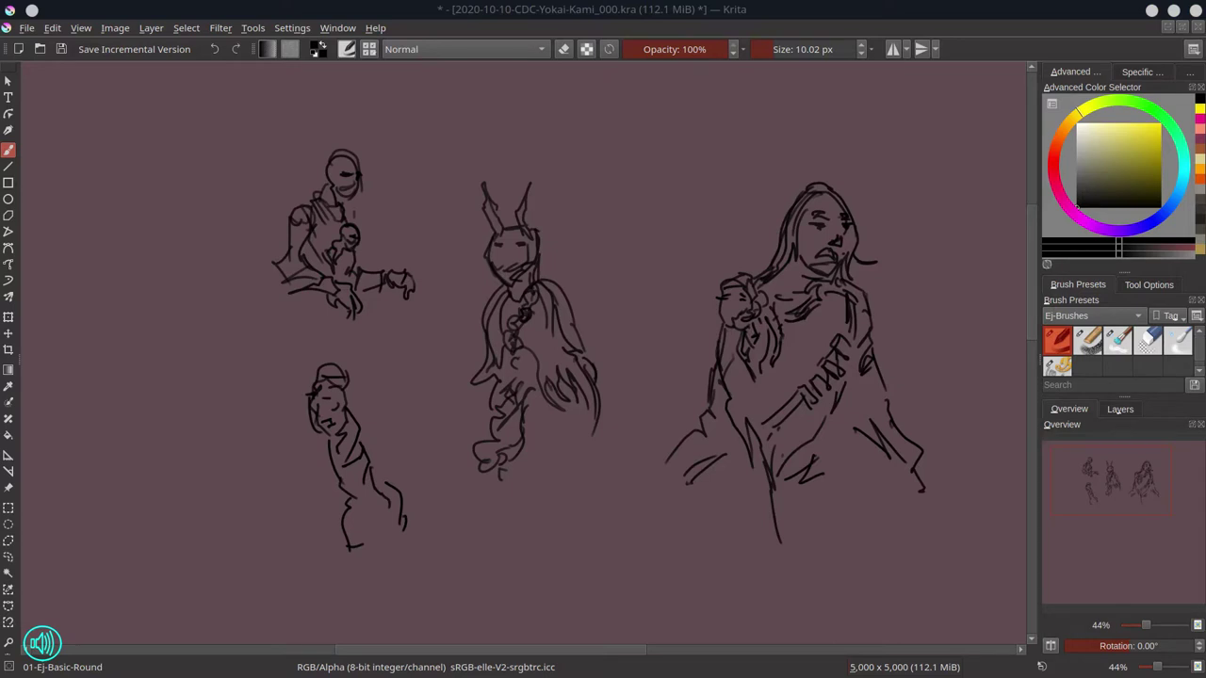
Step: Sketch a hooded figure's hood, blank face, neck and hair strands at the canvas's far left
left_click_drag(247, 356, 243, 380)
mouse_move(179, 324)
left_mouse_down()
mouse_move(209, 349)
mouse_move(224, 251)
mouse_move(226, 294)
mouse_move(234, 272)
left_mouse_up()
mouse_move(143, 294)
left_mouse_down()
mouse_move(194, 236)
mouse_move(135, 340)
left_mouse_up()
left_click_drag(228, 318, 247, 380)
mouse_move(162, 295)
left_mouse_down()
mouse_move(189, 361)
mouse_move(193, 450)
left_mouse_up()
left_click_drag(226, 354, 241, 432)
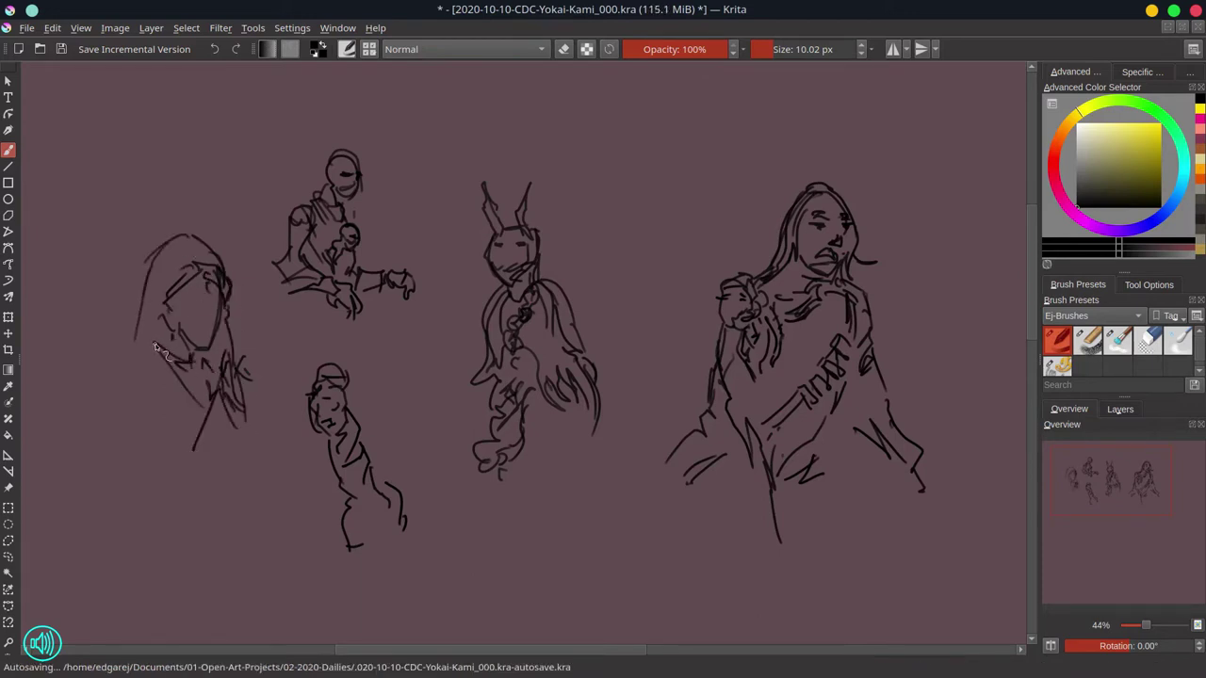
Step: Draw the hooded figure's shoulders and long hair down the chest, and darken its jaw and neck lines
mouse_move(158, 331)
left_mouse_down()
mouse_move(126, 420)
mouse_move(142, 516)
left_mouse_up()
left_click_drag(122, 345, 141, 334)
mouse_move(227, 379)
left_mouse_down()
mouse_move(247, 403)
mouse_move(251, 471)
left_mouse_up()
left_click_drag(137, 356, 83, 422)
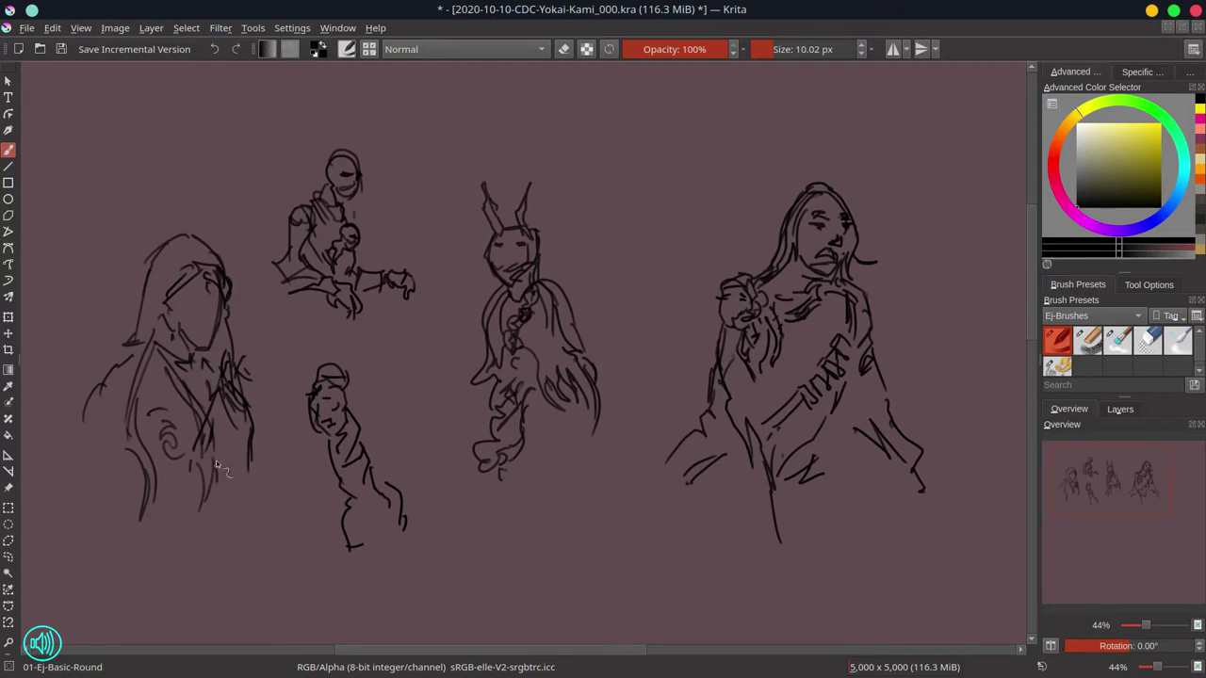
left_click_drag(222, 367, 229, 406)
left_click_drag(171, 322, 193, 350)
left_click_drag(219, 309, 199, 347)
left_click_drag(192, 353, 217, 368)
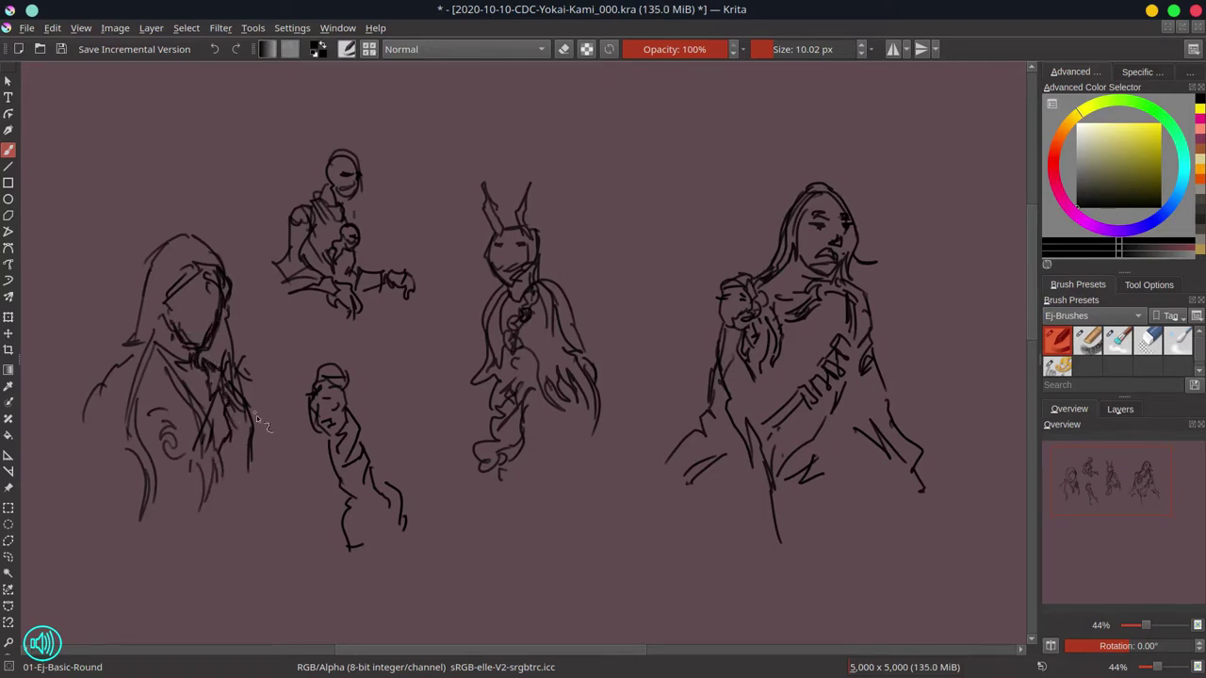
Step: Outline the hooded figure's arms, sleeve cuffs and lower robe, and save the document
left_click_drag(252, 452, 269, 551)
left_click_drag(261, 537, 256, 556)
mouse_move(106, 422)
left_mouse_down()
mouse_move(82, 588)
mouse_move(134, 588)
left_mouse_up()
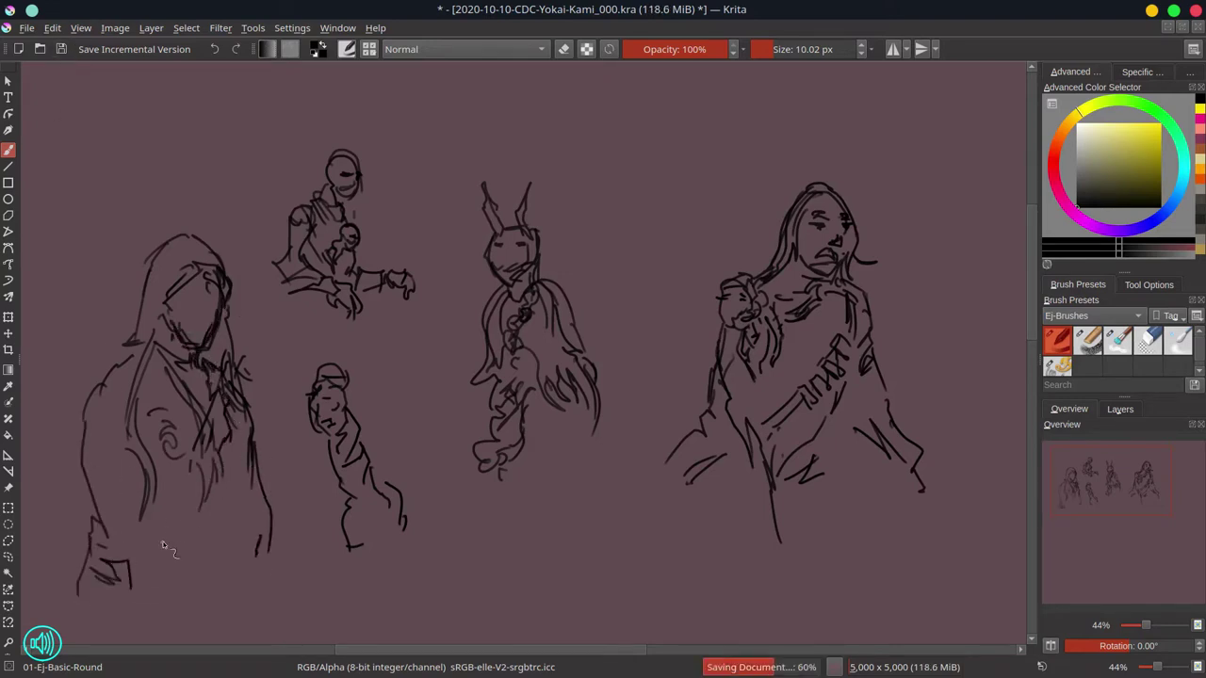
left_click_drag(263, 535, 238, 593)
left_click_drag(151, 549, 178, 573)
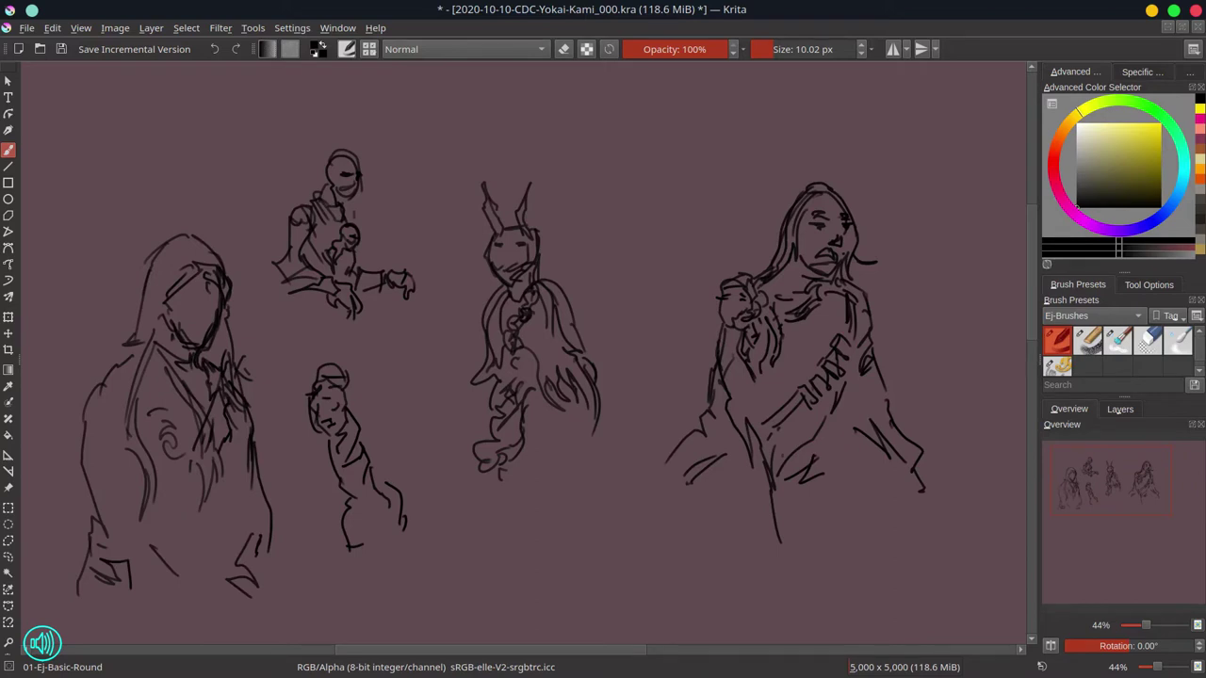
key("alt+Tab")
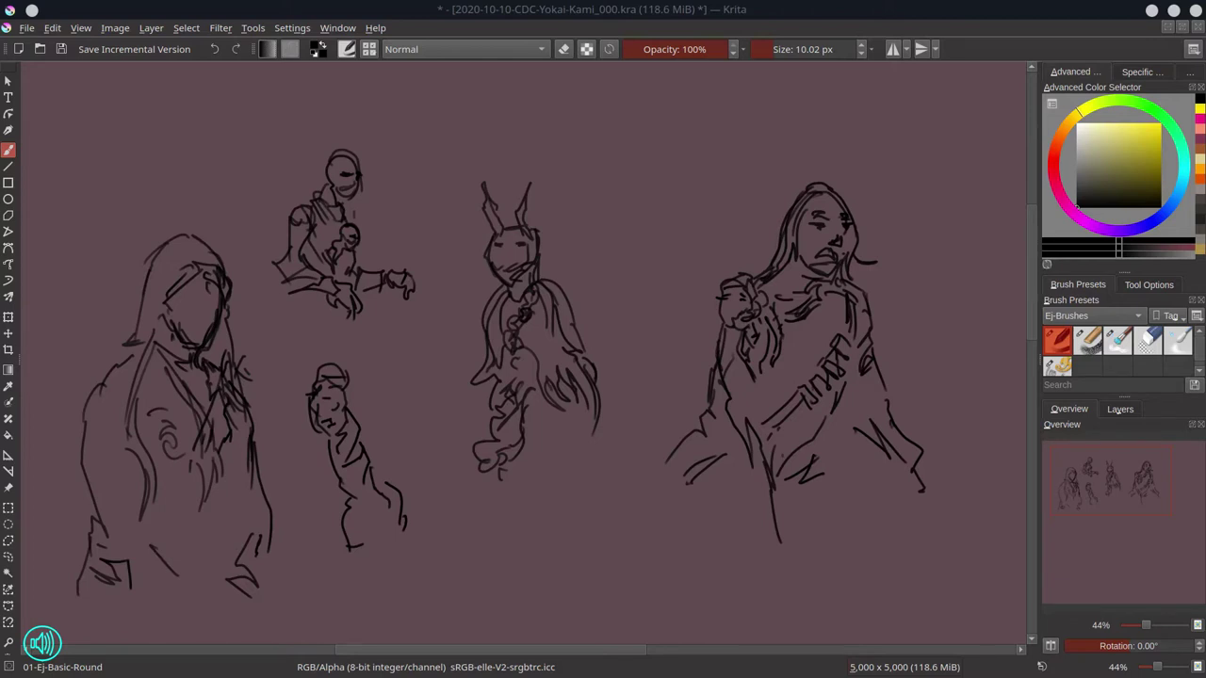
key("ctrl+s")
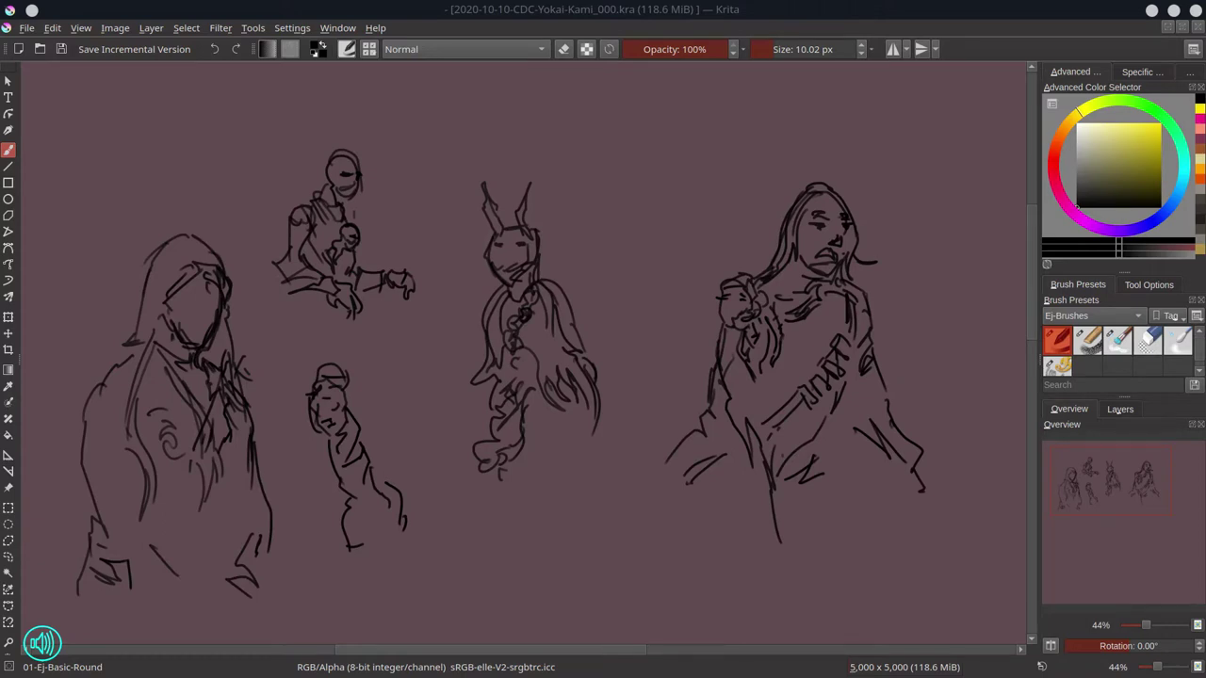
Step: Sketch a new figure's oval face, head and raised hand in the empty area right of the large long-haired figure
left_click(649, 317)
mouse_move(764, 463)
left_mouse_down()
mouse_move(679, 387)
mouse_move(638, 418)
left_mouse_up()
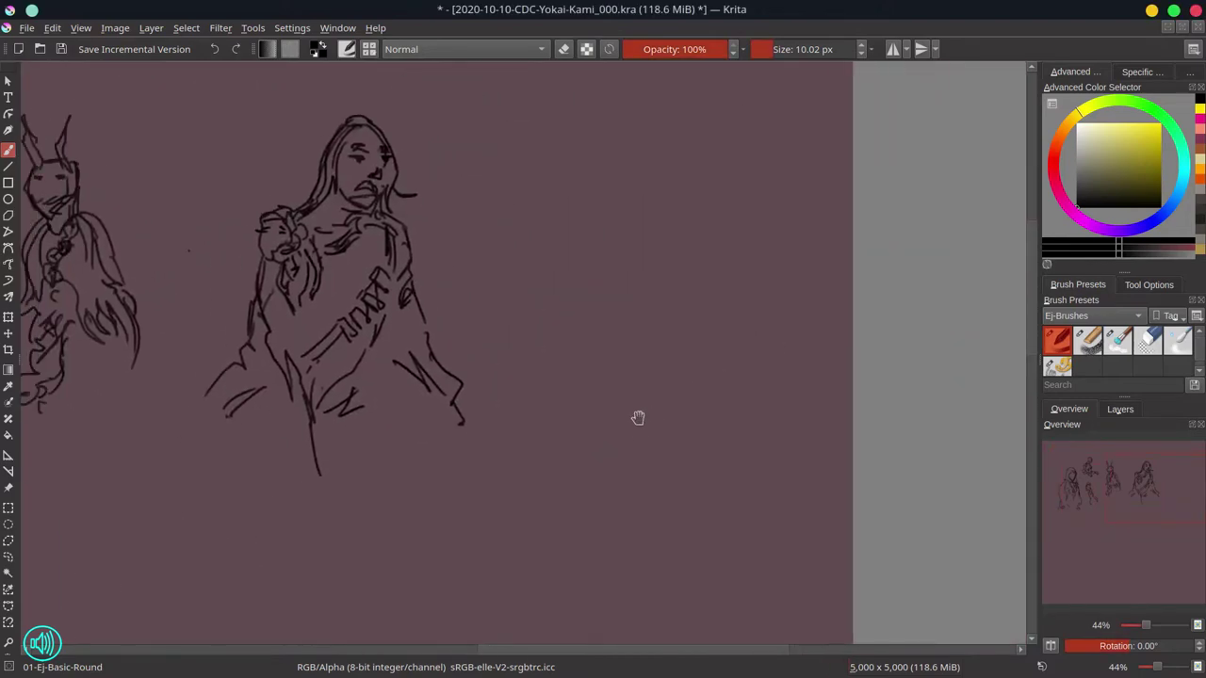
left_click_drag(593, 220, 607, 276)
mouse_move(595, 218)
left_mouse_down()
mouse_move(616, 210)
mouse_move(641, 230)
left_mouse_up()
left_click_drag(642, 232, 627, 278)
left_click_drag(642, 247, 632, 278)
left_click_drag(584, 204, 643, 206)
left_click_drag(630, 182, 677, 274)
left_click_drag(659, 283, 682, 248)
left_click_drag(640, 196, 656, 209)
left_click_drag(657, 209, 674, 225)
Step: Draw the new figure's bent raised arm, the hair falling beside the face, and the opposite shoulder
mouse_move(628, 164)
left_mouse_down()
mouse_move(646, 243)
mouse_move(670, 244)
left_mouse_up()
mouse_move(654, 195)
left_mouse_down()
mouse_move(640, 212)
mouse_move(694, 213)
mouse_move(742, 305)
mouse_move(740, 286)
left_mouse_up()
left_click_drag(648, 231, 652, 275)
mouse_move(594, 217)
left_mouse_down()
mouse_move(622, 283)
mouse_move(695, 283)
left_mouse_up()
left_click_drag(680, 242, 706, 290)
left_click_drag(739, 290, 656, 331)
left_click_drag(640, 294, 693, 286)
left_click_drag(572, 303, 581, 299)
mouse_move(586, 204)
left_mouse_down()
mouse_move(571, 263)
mouse_move(543, 288)
left_mouse_up()
left_click_drag(544, 288, 567, 284)
left_click_drag(550, 309, 588, 294)
left_click_drag(552, 307, 542, 375)
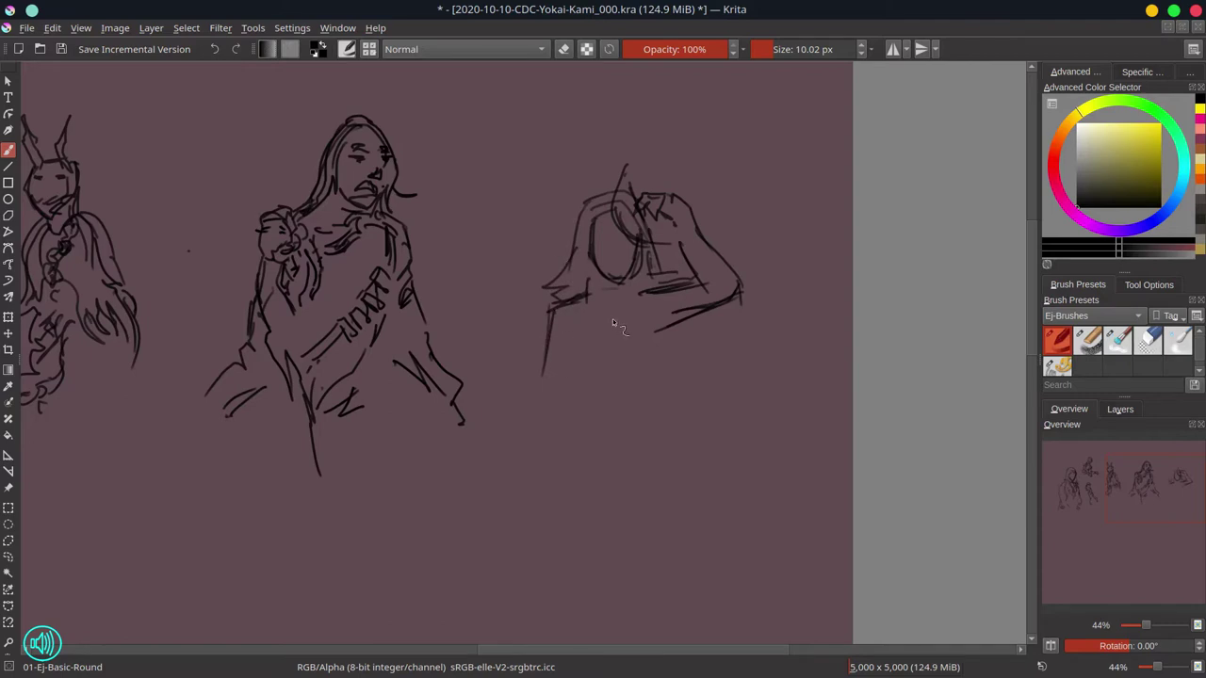
Step: Draw the raised-arm figure's torso, crossed collar, waist sash, hanging arm and billowing cape on one side
left_click_drag(577, 330, 590, 399)
mouse_move(692, 313)
left_mouse_down()
mouse_move(659, 366)
mouse_move(671, 451)
left_mouse_up()
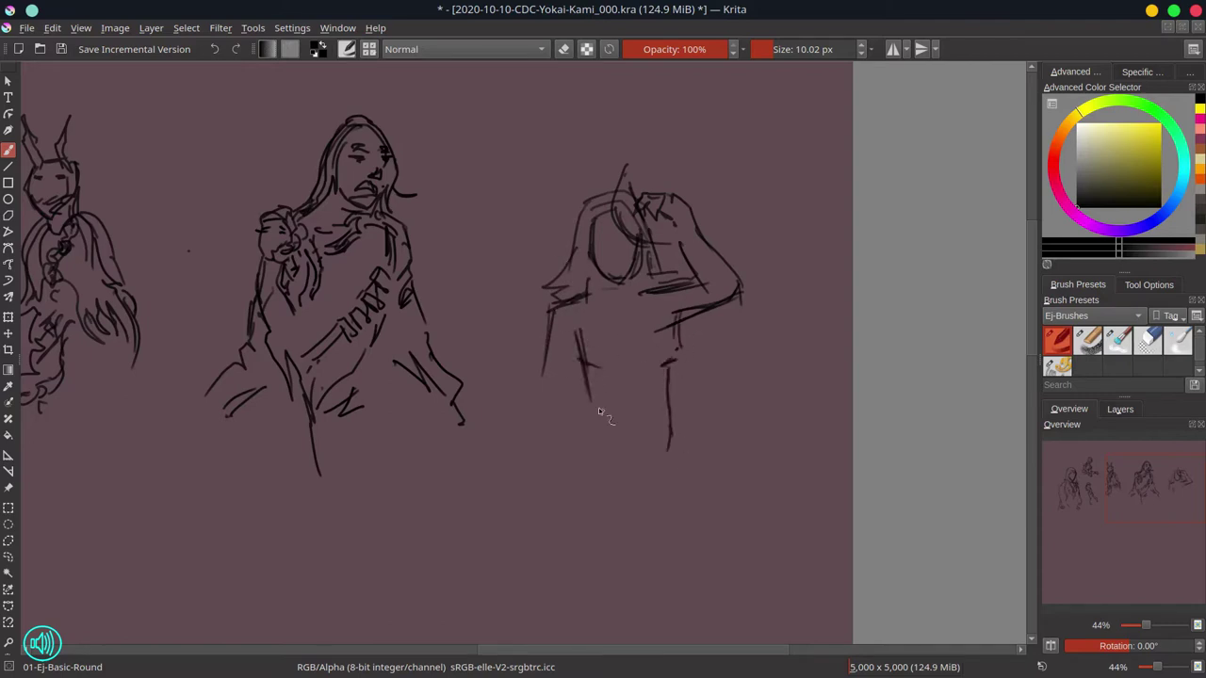
left_click_drag(583, 363, 577, 485)
left_click_drag(595, 421, 658, 445)
left_click_drag(615, 294, 650, 354)
mouse_move(586, 422)
left_mouse_down()
mouse_move(599, 429)
mouse_move(574, 522)
left_mouse_up()
left_click_drag(554, 317, 547, 500)
mouse_move(563, 272)
left_mouse_down()
mouse_move(514, 313)
mouse_move(505, 407)
left_mouse_up()
left_click_drag(509, 405, 449, 563)
left_click_drag(460, 509, 454, 548)
Step: Outline the raised-arm figure's skirt and the trailing edges of the cape
left_click_drag(688, 345, 710, 407)
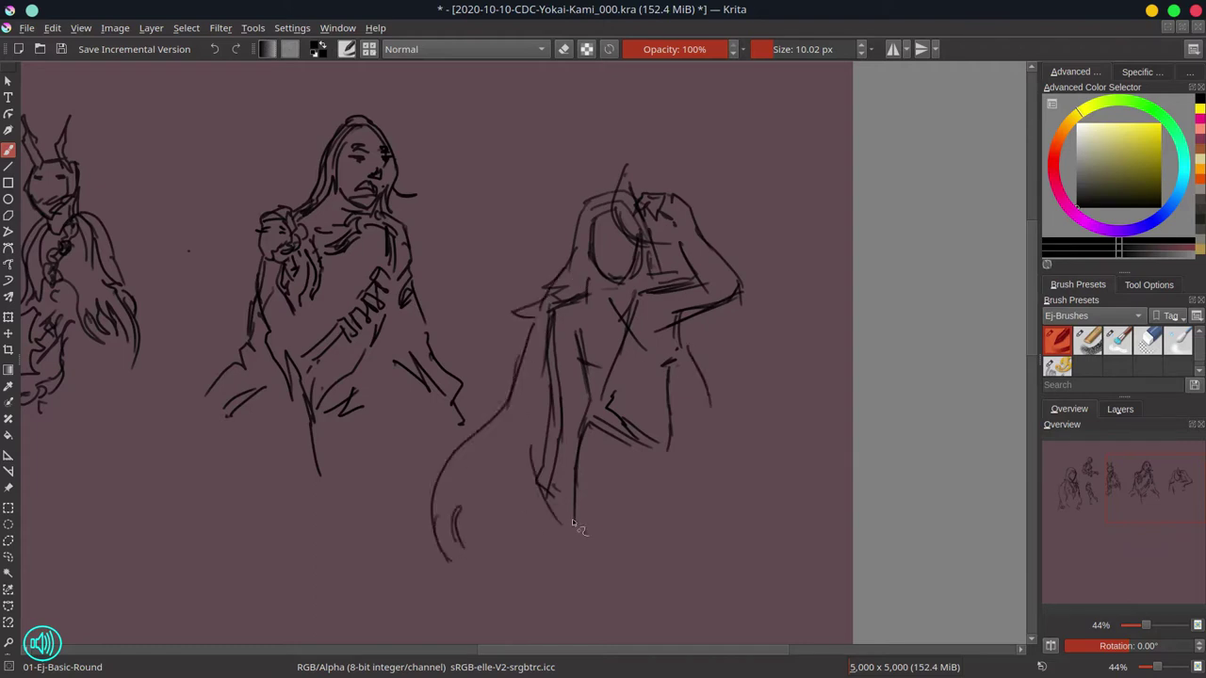
left_click_drag(572, 518, 612, 570)
left_click_drag(586, 417, 564, 524)
left_click_drag(672, 397, 676, 544)
left_click_drag(673, 516, 658, 550)
mouse_move(712, 450)
left_mouse_down()
mouse_move(754, 590)
mouse_move(780, 599)
left_mouse_up()
left_click_drag(618, 563, 669, 596)
left_click_drag(451, 563, 453, 585)
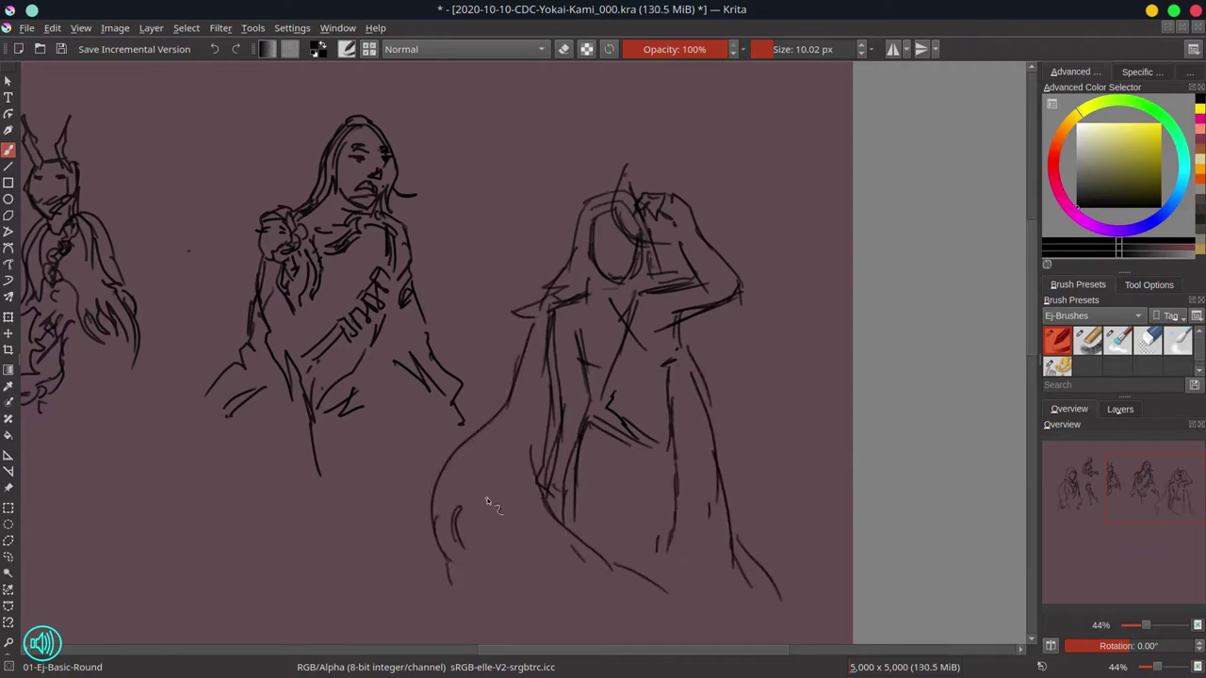
Step: Add facial features to the raised-arm figure and reinforce its collar, hanging arm, sash and side contours
mouse_move(603, 250)
left_mouse_down()
mouse_move(633, 248)
mouse_move(646, 269)
mouse_move(634, 300)
mouse_move(620, 294)
left_mouse_up()
mouse_move(631, 300)
left_mouse_down()
mouse_move(594, 375)
mouse_move(596, 404)
left_mouse_up()
left_click_drag(569, 304, 554, 379)
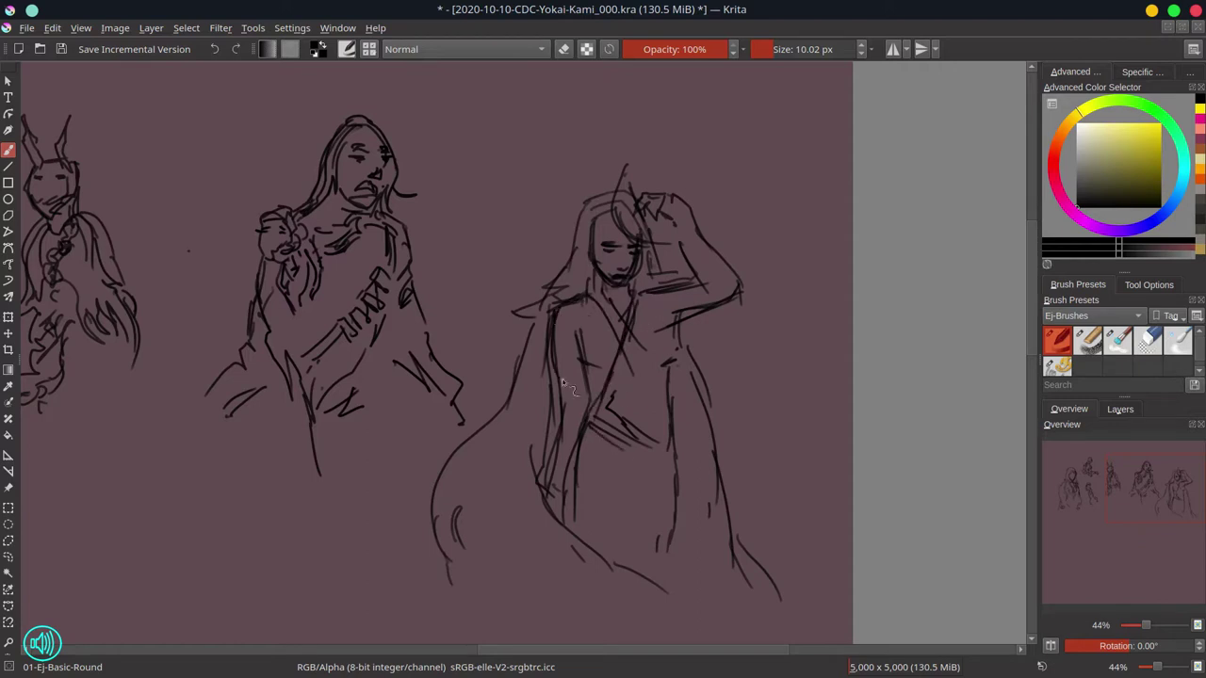
left_click_drag(565, 326, 551, 469)
left_click_drag(589, 394, 569, 511)
left_click_drag(603, 415, 665, 467)
left_click_drag(677, 350, 670, 447)
left_click_drag(678, 317, 670, 407)
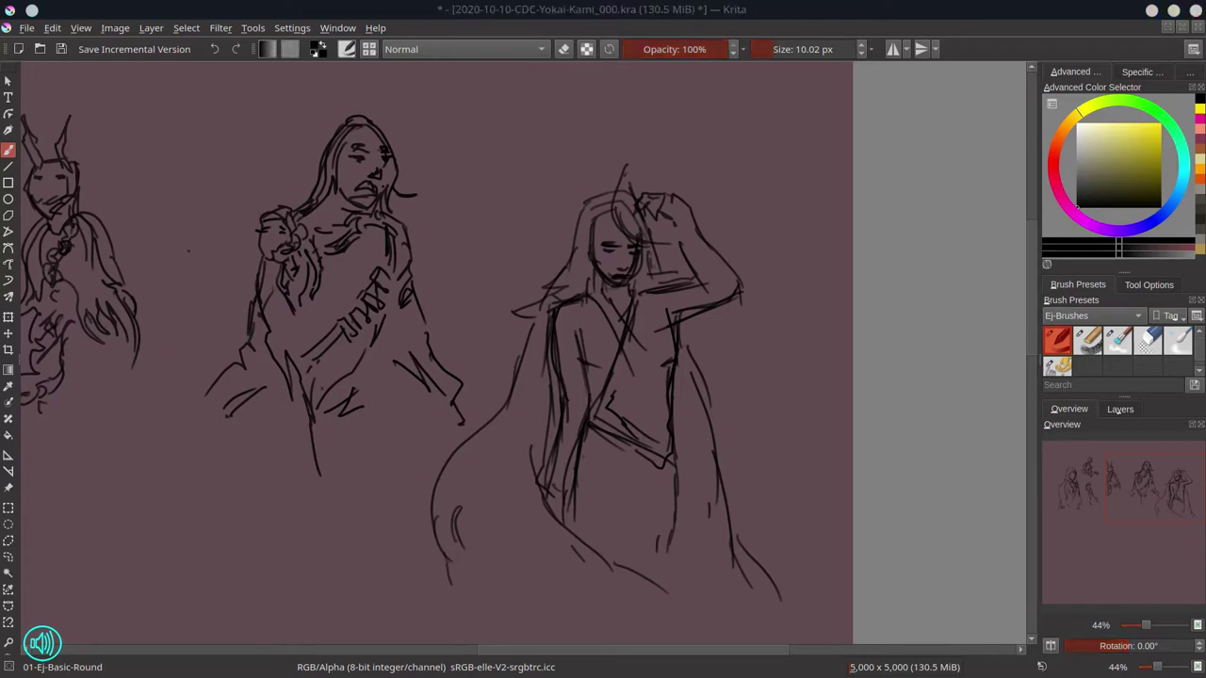
Step: Sketch a side-facing figure's head, profile, hair and shoulders in the empty area below the hooded figure
mouse_move(393, 498)
left_mouse_down()
mouse_move(533, 364)
mouse_move(960, 63)
left_mouse_up()
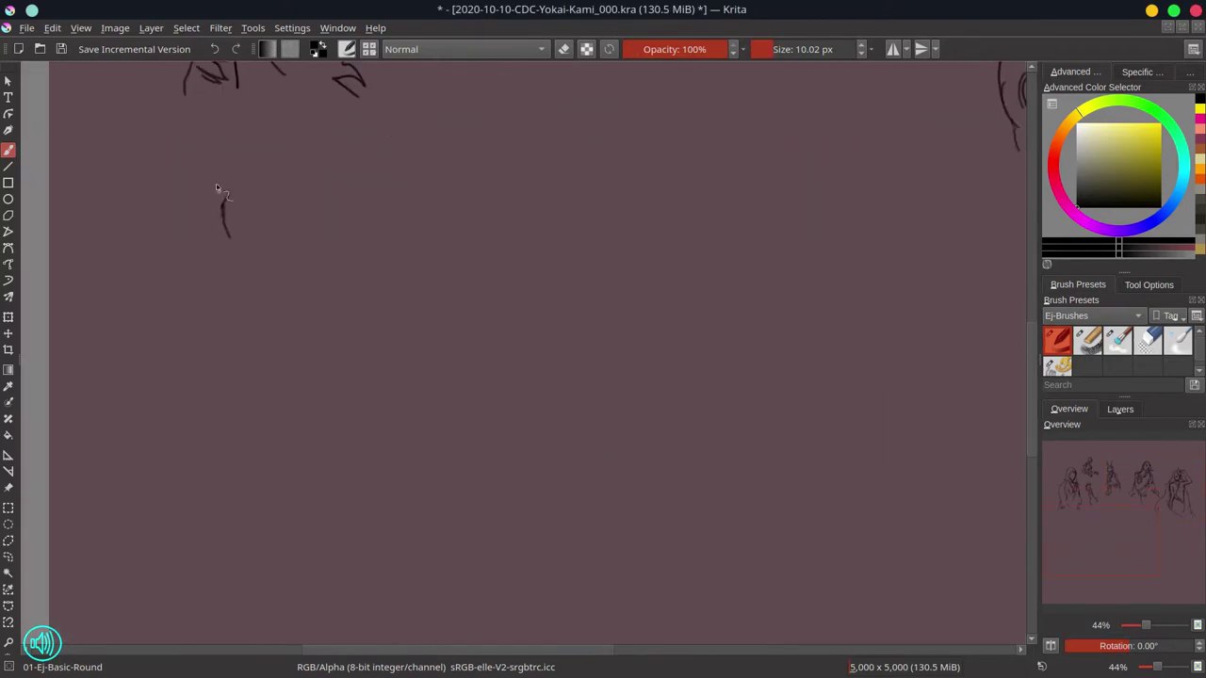
mouse_move(225, 196)
left_mouse_down()
mouse_move(236, 249)
mouse_move(271, 239)
mouse_move(229, 202)
mouse_move(273, 177)
left_mouse_up()
left_click_drag(271, 177, 305, 201)
left_click_drag(297, 198, 303, 256)
left_click_drag(221, 206, 216, 260)
mouse_move(289, 243)
left_mouse_down()
mouse_move(235, 286)
mouse_move(335, 300)
left_mouse_up()
left_click_drag(232, 276, 218, 360)
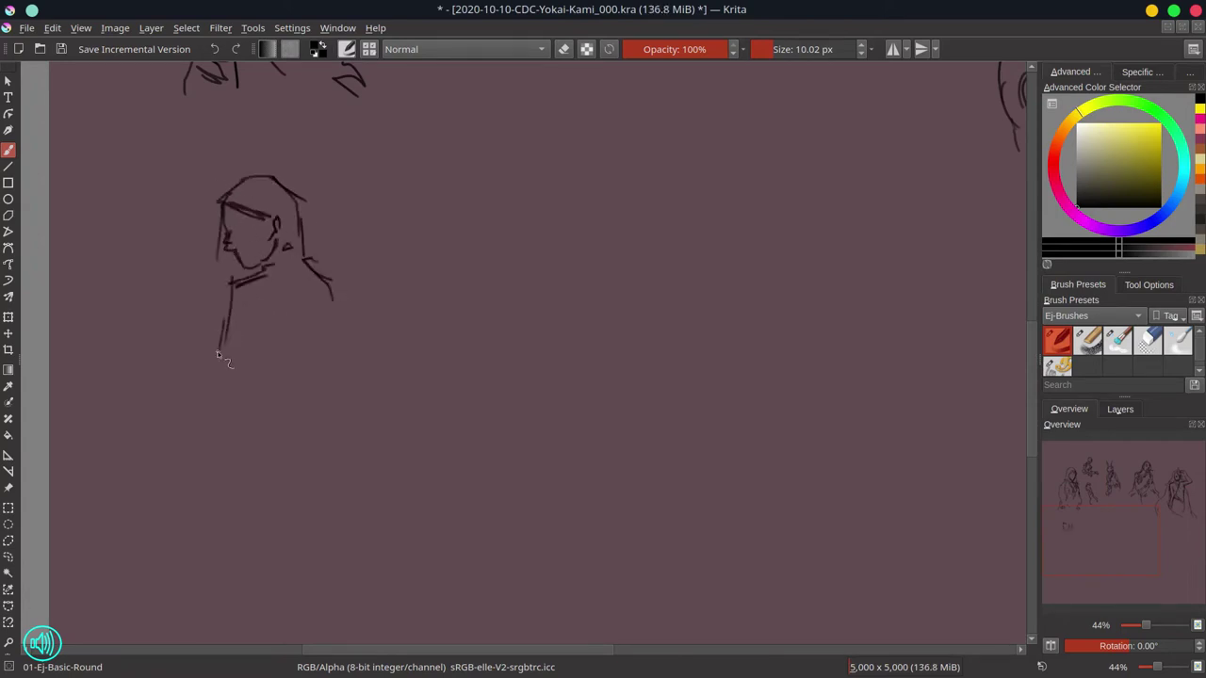
Step: Draw the side-facing figure's torso, arm, hand, belt and hips
left_click_drag(217, 251, 209, 299)
mouse_move(215, 354)
left_mouse_down()
mouse_move(233, 377)
mouse_move(227, 402)
left_mouse_up()
left_click_drag(332, 281, 314, 372)
left_click_drag(320, 365, 323, 385)
left_click_drag(260, 320, 243, 398)
left_click_drag(221, 401, 243, 387)
left_click_drag(214, 393, 224, 490)
left_click_drag(223, 432, 215, 468)
left_click_drag(319, 394, 325, 459)
left_click_drag(251, 404, 318, 405)
mouse_move(320, 407)
left_mouse_down()
mouse_move(322, 462)
mouse_move(322, 434)
left_mouse_up()
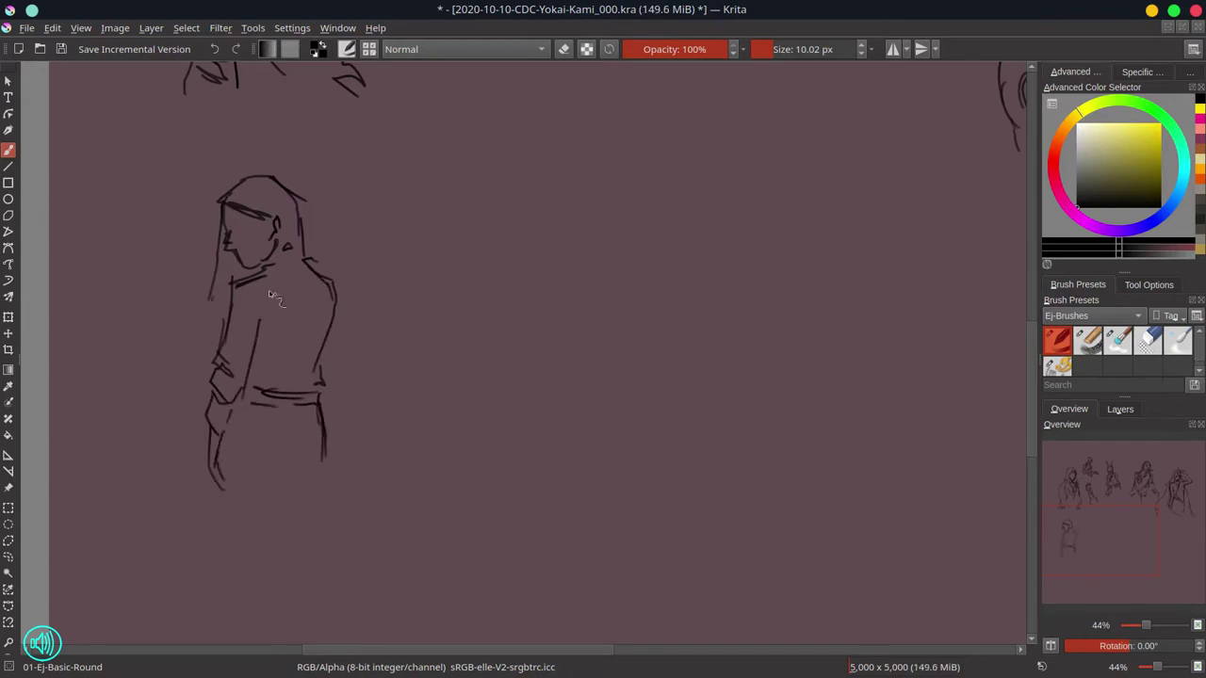
Step: Add the side-facing figure's long flowing cape and skirt folds down to the hem, and save the document
mouse_move(288, 248)
left_mouse_down()
mouse_move(327, 533)
mouse_move(309, 274)
left_mouse_up()
left_click_drag(298, 212, 307, 254)
left_click_drag(336, 302, 386, 472)
mouse_move(380, 466)
left_mouse_down()
mouse_move(379, 542)
mouse_move(303, 599)
left_mouse_up()
left_click_drag(218, 300, 133, 542)
left_click_drag(189, 467, 256, 575)
left_click_drag(232, 486, 286, 573)
mouse_move(175, 490)
left_mouse_down()
mouse_move(226, 602)
mouse_move(155, 591)
left_mouse_up()
mouse_move(138, 539)
left_mouse_down()
mouse_move(139, 601)
mouse_move(128, 613)
left_mouse_up()
left_click_drag(389, 527, 396, 562)
left_click_drag(394, 543, 387, 568)
left_click_drag(336, 626, 369, 578)
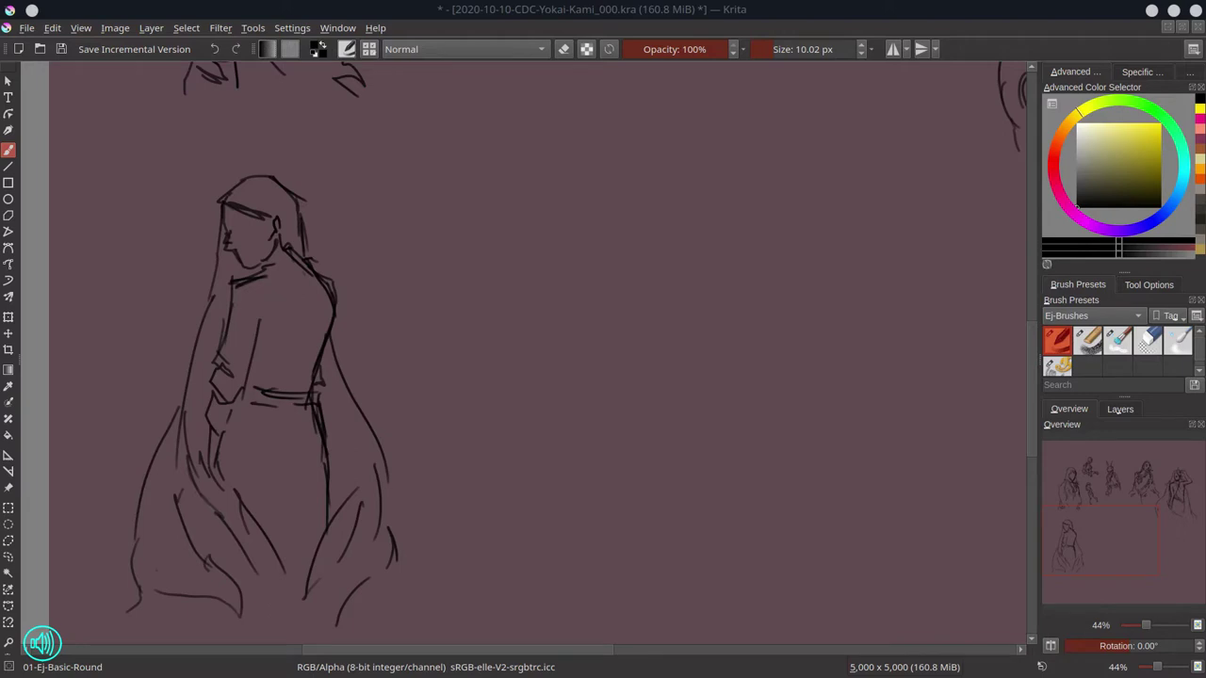
key("ctrl+s")
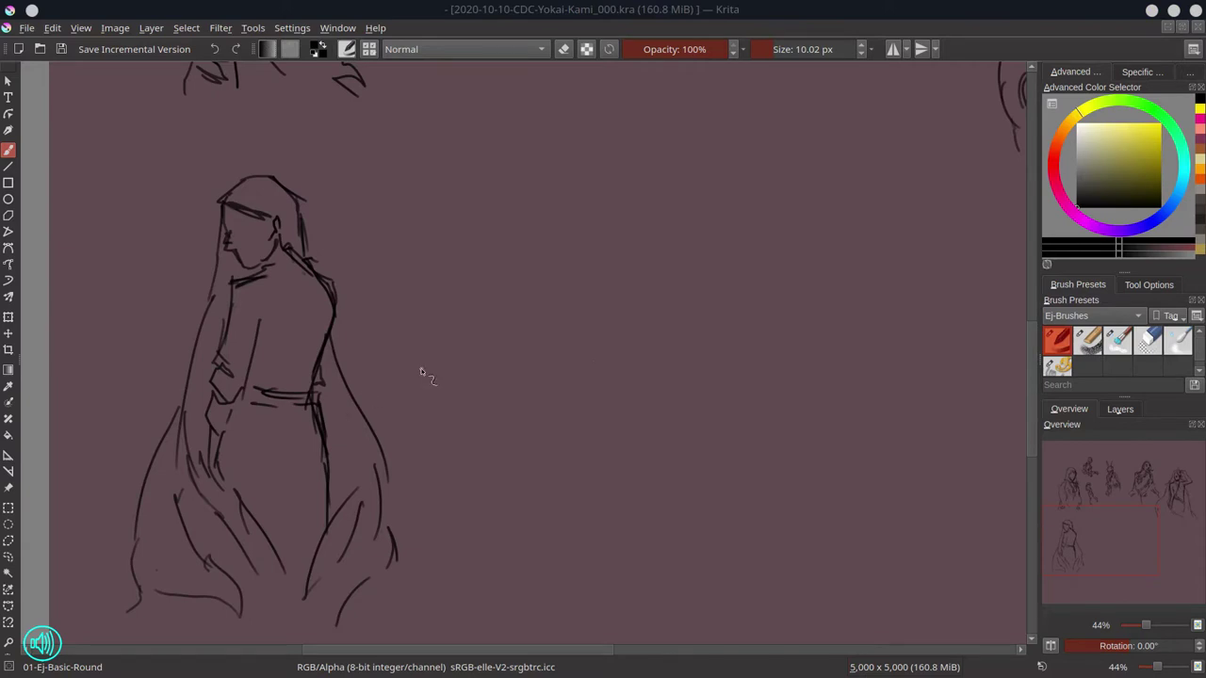
Step: Start a new front-facing figure beside the side-facing one, sketching one shoulder, the bent arm and the hand at the waist
left_click_drag(497, 268, 460, 326)
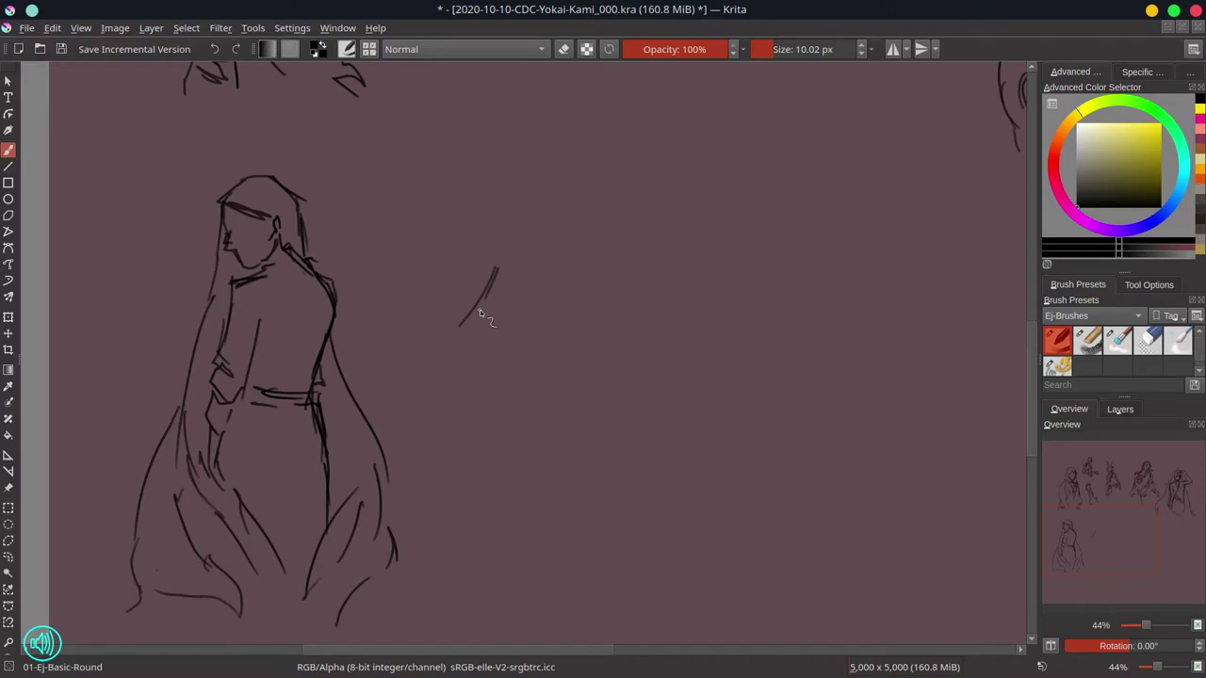
left_click_drag(500, 265, 513, 260)
mouse_move(492, 273)
left_mouse_down()
mouse_move(460, 336)
mouse_move(500, 354)
left_mouse_up()
left_click_drag(448, 363, 517, 374)
left_click_drag(467, 341, 519, 364)
mouse_move(441, 355)
left_mouse_down()
mouse_move(478, 375)
mouse_move(492, 322)
left_mouse_up()
left_click_drag(511, 375, 539, 390)
left_click_drag(487, 265, 496, 323)
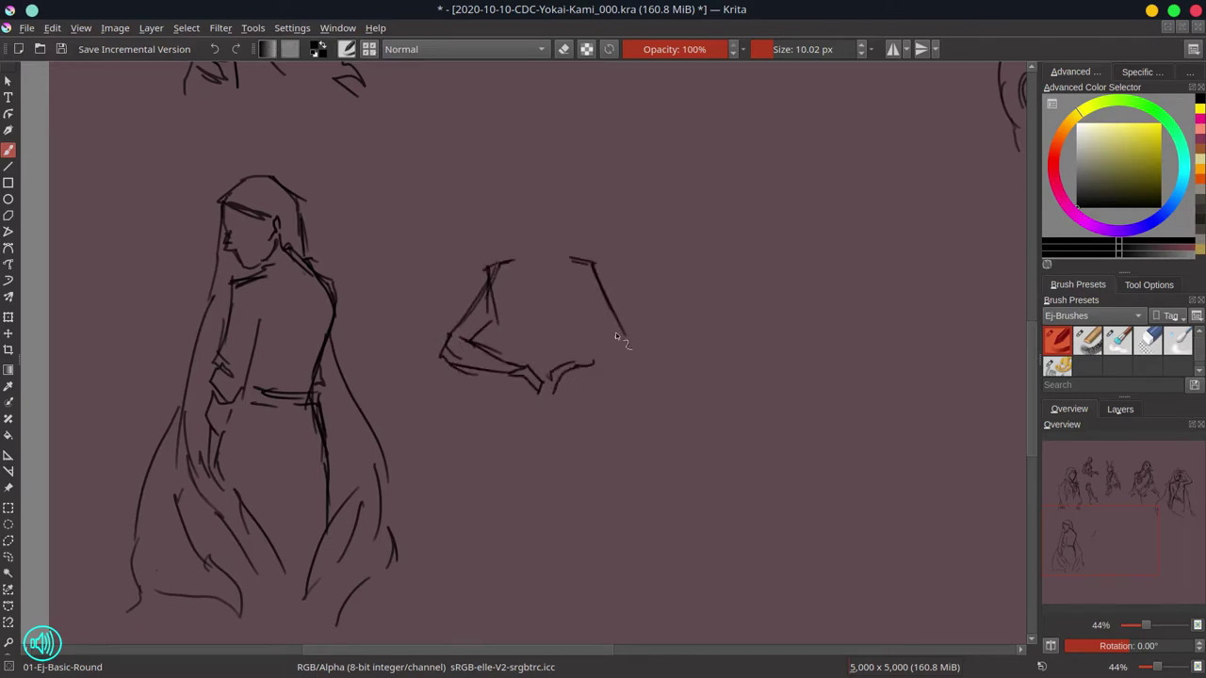
Step: Draw the new figure's other forearm meeting at the waist, the torso sides and the crossed robe collar
left_click_drag(573, 361, 622, 347)
left_click_drag(572, 374, 633, 356)
left_click_drag(585, 288, 579, 330)
left_click_drag(487, 274, 441, 353)
left_click_drag(496, 315, 499, 349)
mouse_move(523, 268)
left_mouse_down()
mouse_move(554, 327)
mouse_move(519, 363)
left_mouse_up()
mouse_move(525, 336)
left_mouse_down()
mouse_move(569, 344)
mouse_move(586, 283)
left_mouse_up()
Step: Sketch the front-facing figure's face and the long hair falling over the forehead and shoulders
mouse_move(523, 252)
left_mouse_down()
mouse_move(517, 220)
mouse_move(554, 229)
left_mouse_up()
left_click_drag(520, 229, 544, 245)
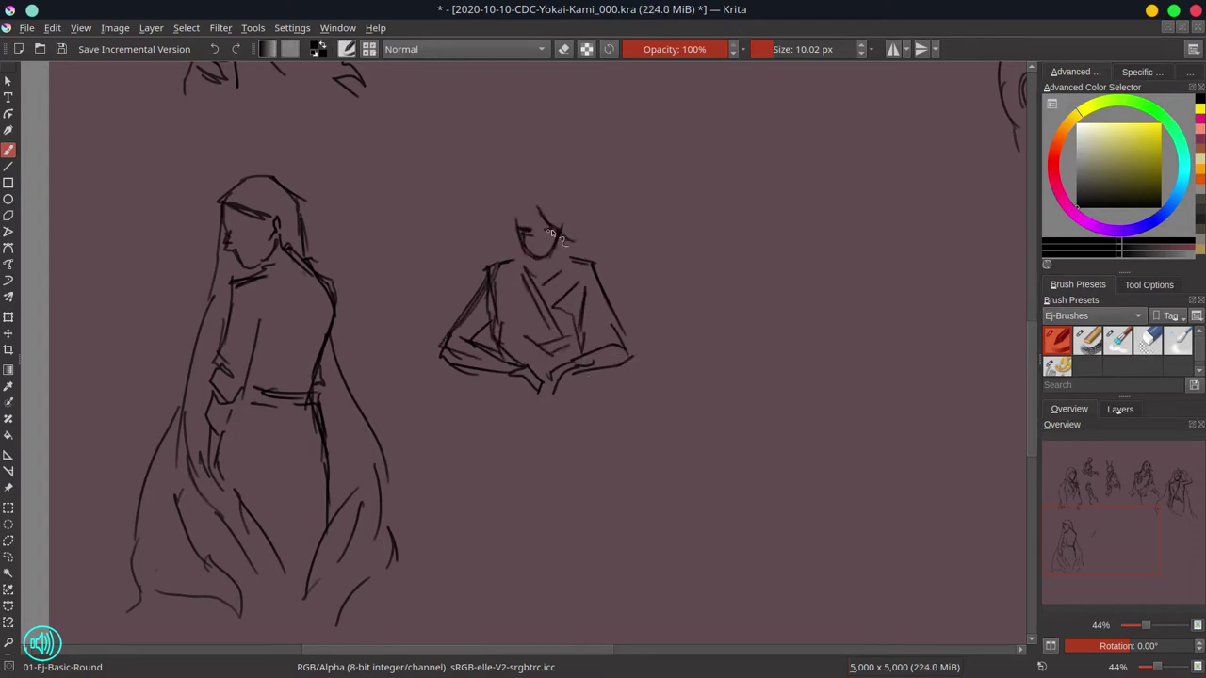
left_click_drag(536, 205, 572, 241)
left_click_drag(521, 175, 573, 202)
left_click_drag(569, 198, 648, 285)
mouse_move(539, 177)
left_mouse_down()
mouse_move(520, 194)
mouse_move(533, 211)
left_mouse_up()
mouse_move(524, 175)
left_mouse_down()
mouse_move(465, 285)
mouse_move(580, 198)
left_mouse_up()
left_click_drag(603, 240, 622, 316)
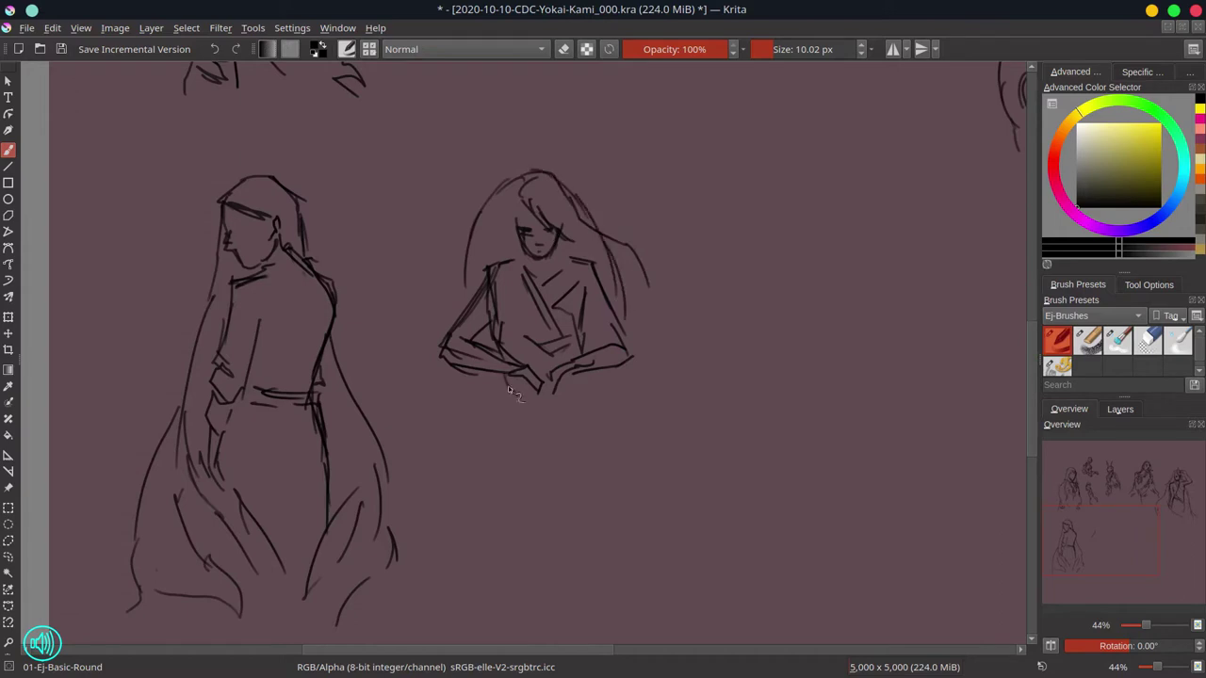
Step: Add the front-facing figure's V-shaped waist and hip lines and the inner sides of the robe
mouse_move(509, 386)
left_mouse_down()
mouse_move(586, 390)
mouse_move(586, 407)
left_mouse_up()
left_click_drag(499, 384, 495, 478)
left_click_drag(584, 384, 604, 493)
left_click_drag(499, 438, 514, 501)
left_click_drag(495, 486, 502, 531)
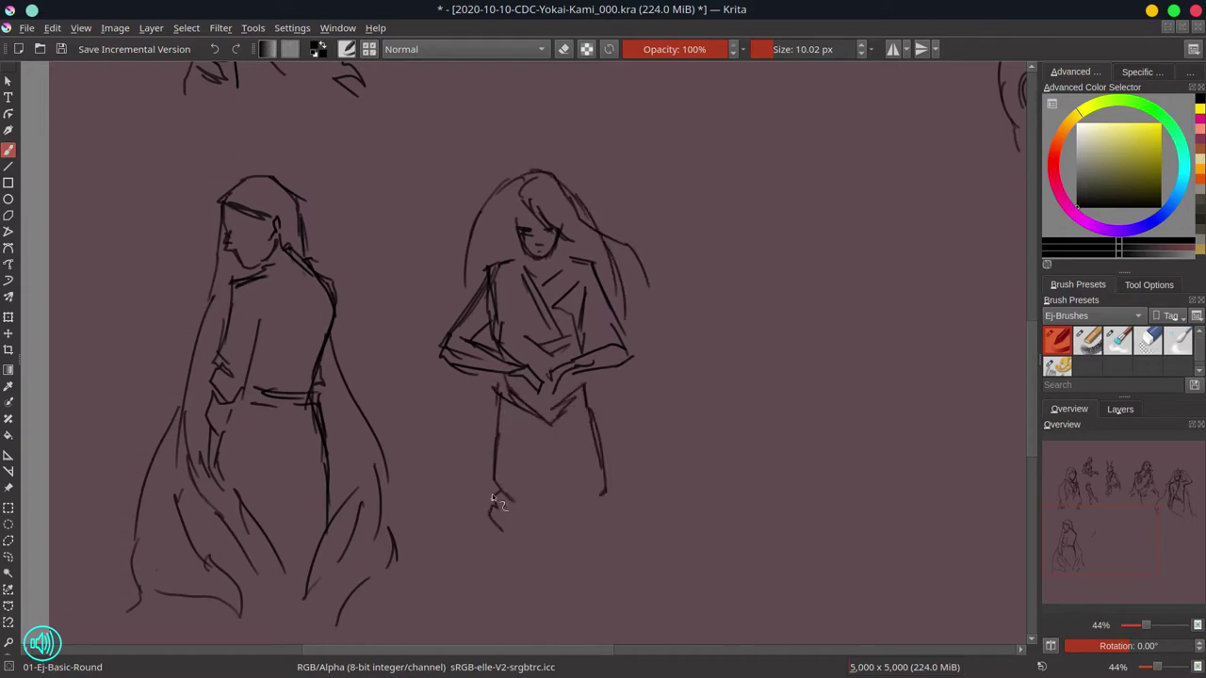
left_click_drag(500, 400, 490, 451)
Step: Draw the front-facing figure's outer robe lines and trailing lower folds, reinforce the hair, and save the document
left_click_drag(474, 373, 447, 541)
left_click_drag(499, 191, 474, 268)
left_click_drag(620, 373, 635, 481)
left_click_drag(618, 423, 639, 510)
left_click_drag(623, 479, 632, 514)
left_click_drag(619, 493, 627, 524)
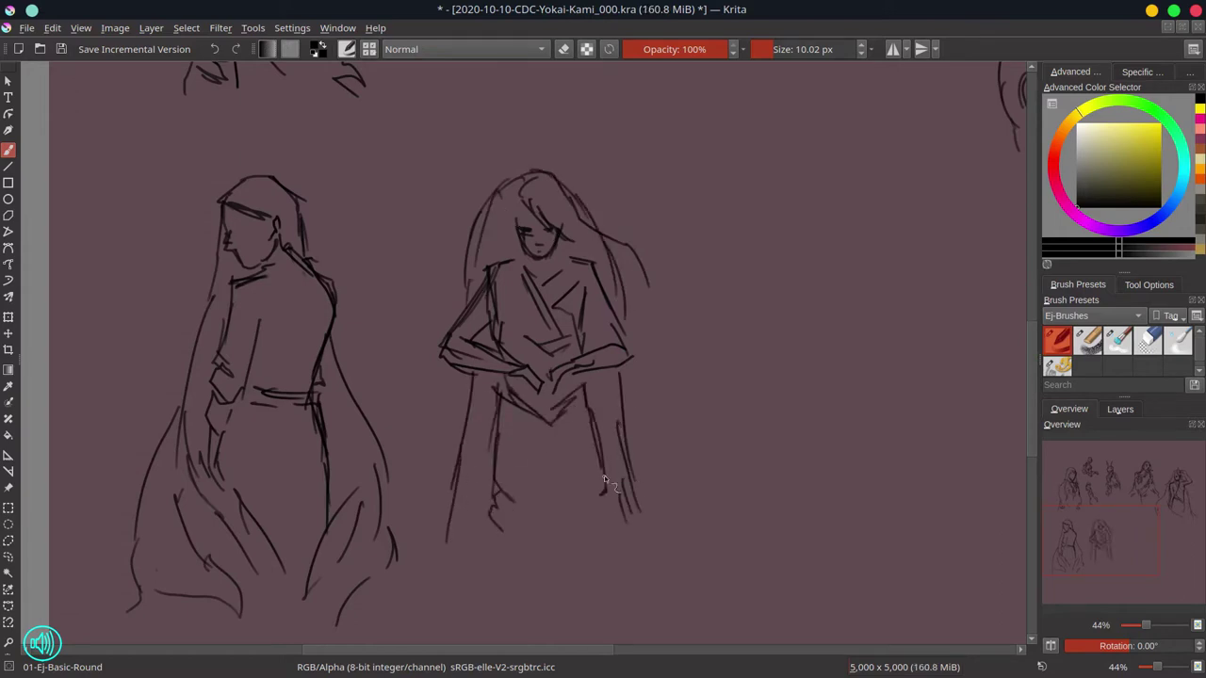
left_click_drag(476, 480, 533, 575)
left_click_drag(517, 535, 574, 592)
left_click_drag(774, 538, 453, 449)
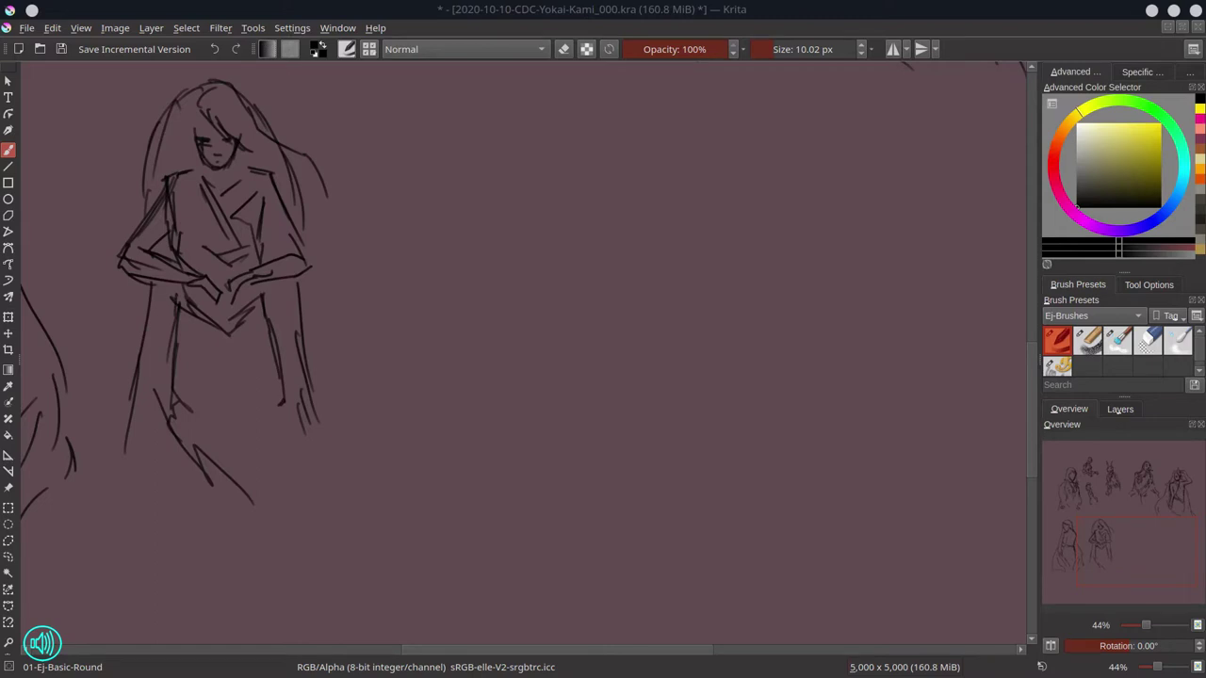
key("ctrl+s")
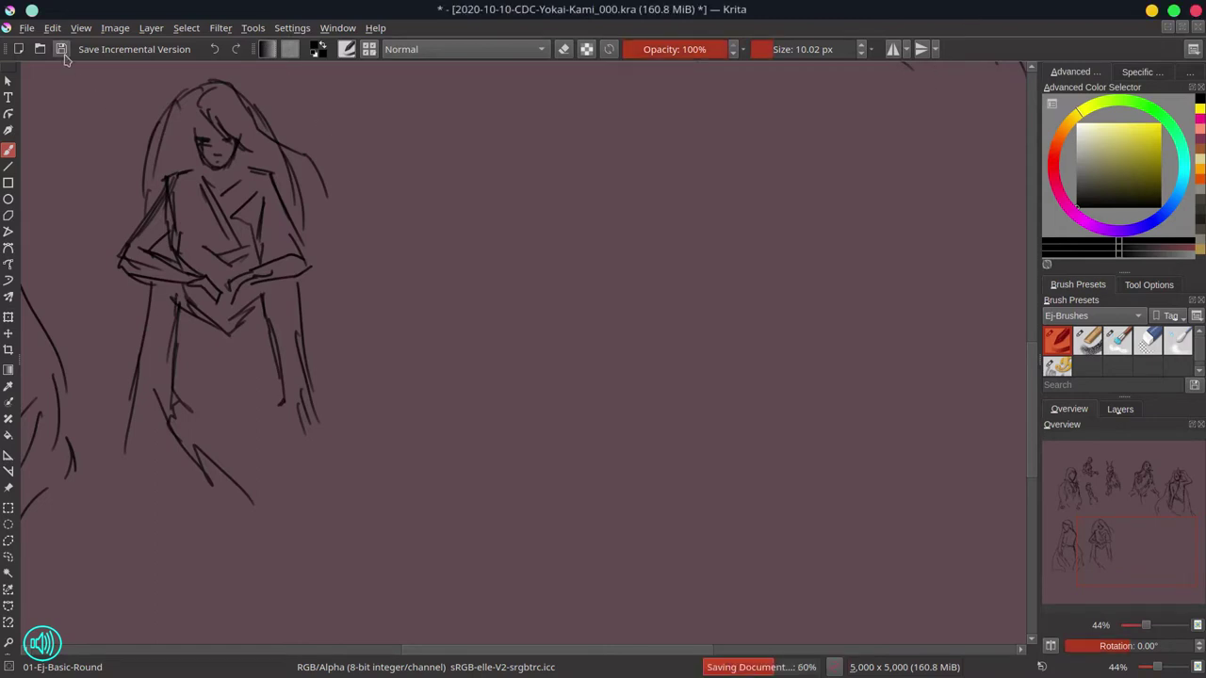
Step: Sketch a larger portrait in the empty area beside the front-facing figure, with its jaw, eyes, nose, mouth, ear and hairline
left_click_drag(488, 299, 500, 336)
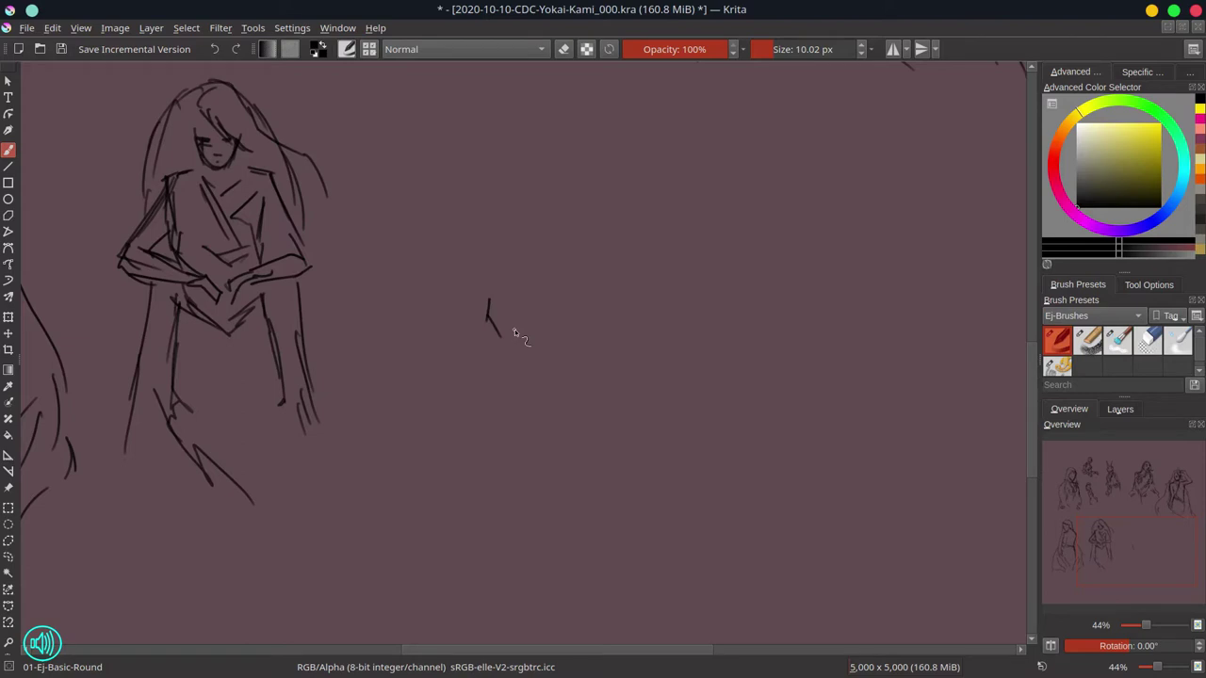
left_click_drag(487, 302, 542, 323)
left_click_drag(563, 270, 532, 351)
left_click_drag(502, 275, 530, 275)
mouse_move(554, 272)
left_mouse_down()
mouse_move(567, 284)
mouse_move(541, 308)
left_mouse_up()
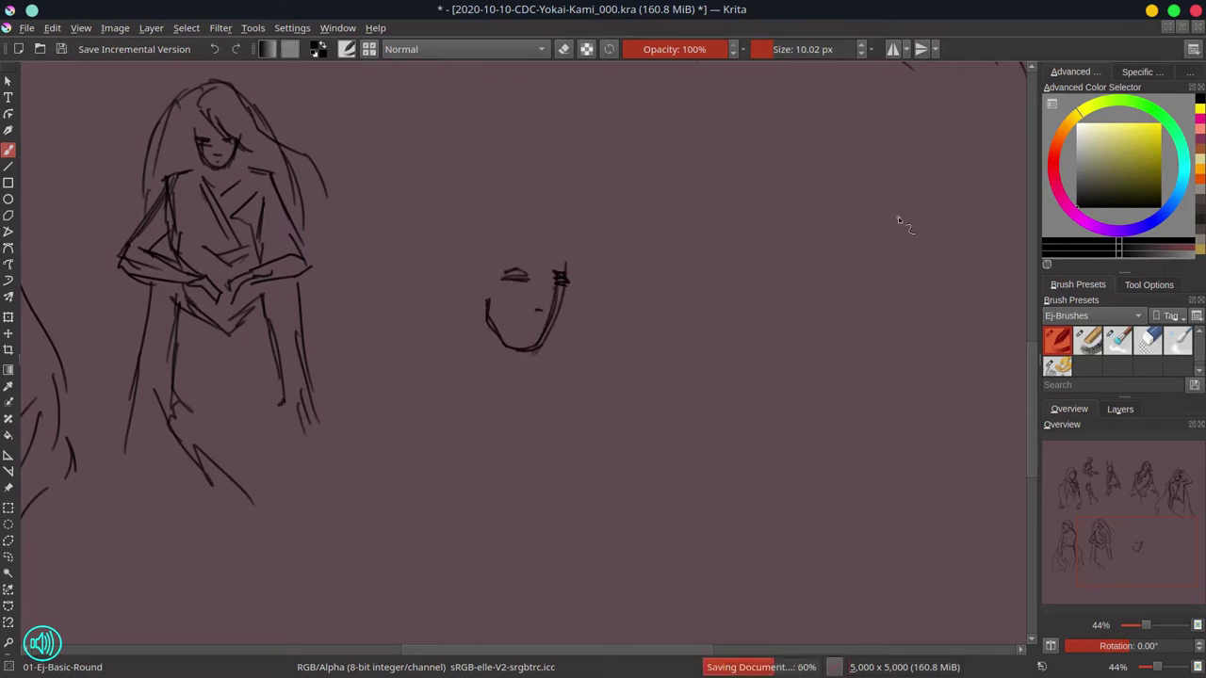
left_click_drag(531, 229, 572, 294)
left_click_drag(505, 276, 570, 282)
left_click_drag(521, 327, 544, 328)
left_click_drag(543, 329, 529, 330)
mouse_move(483, 269)
left_mouse_down()
mouse_move(469, 285)
mouse_move(480, 305)
left_mouse_up()
left_click_drag(468, 275, 501, 250)
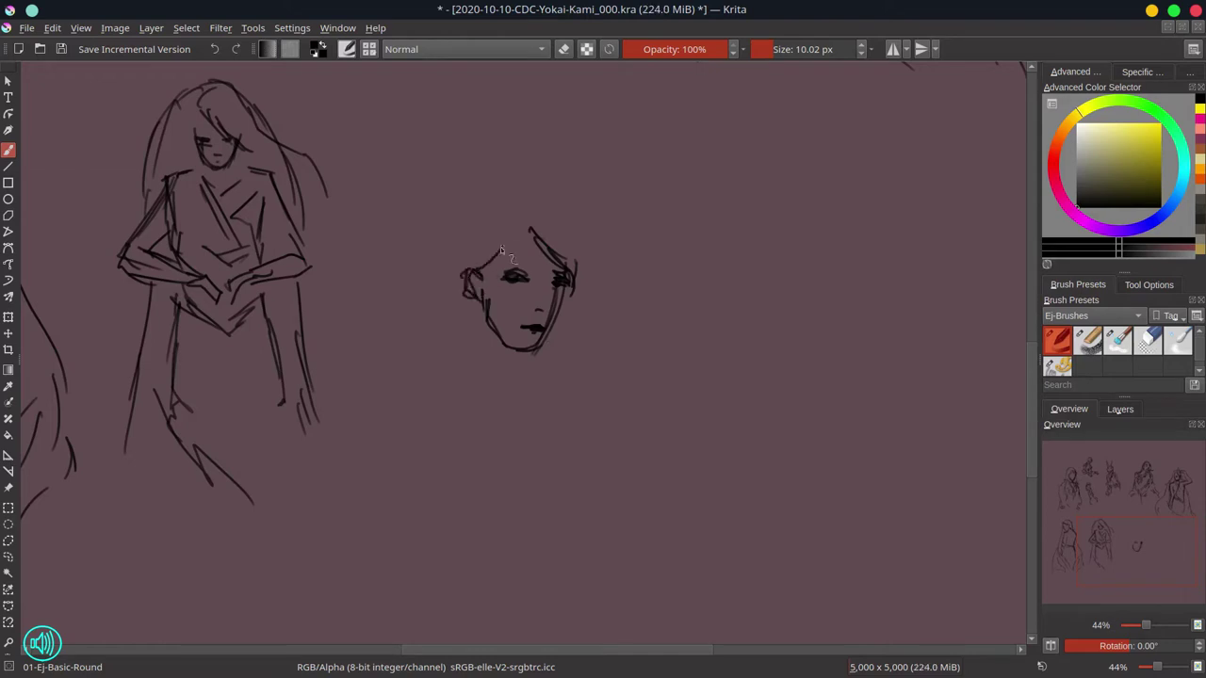
Step: Add the portrait's hair, neck, collar and shoulders, and save the document
left_click_drag(544, 200, 582, 303)
left_click_drag(499, 209, 426, 384)
mouse_move(467, 321)
left_mouse_down()
mouse_move(477, 347)
mouse_move(533, 386)
left_mouse_up()
left_click_drag(565, 282, 577, 394)
mouse_move(476, 345)
left_mouse_down()
mouse_move(432, 362)
mouse_move(389, 439)
left_mouse_up()
left_click_drag(576, 403, 581, 480)
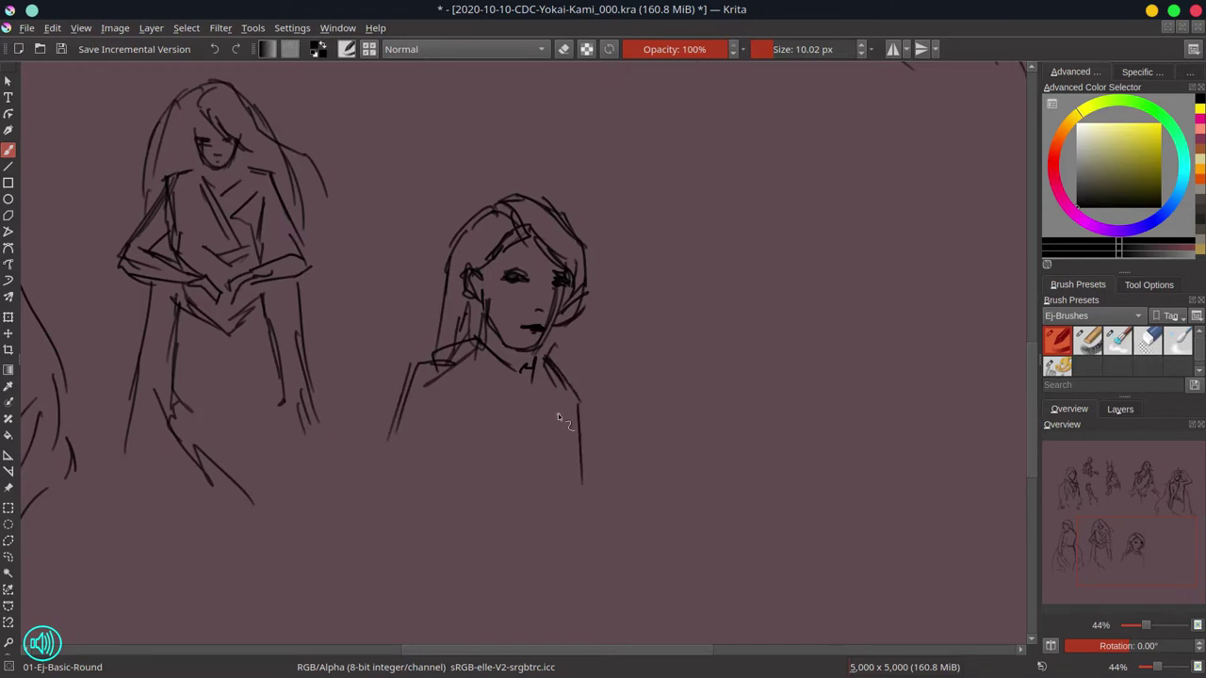
key("ctrl+s")
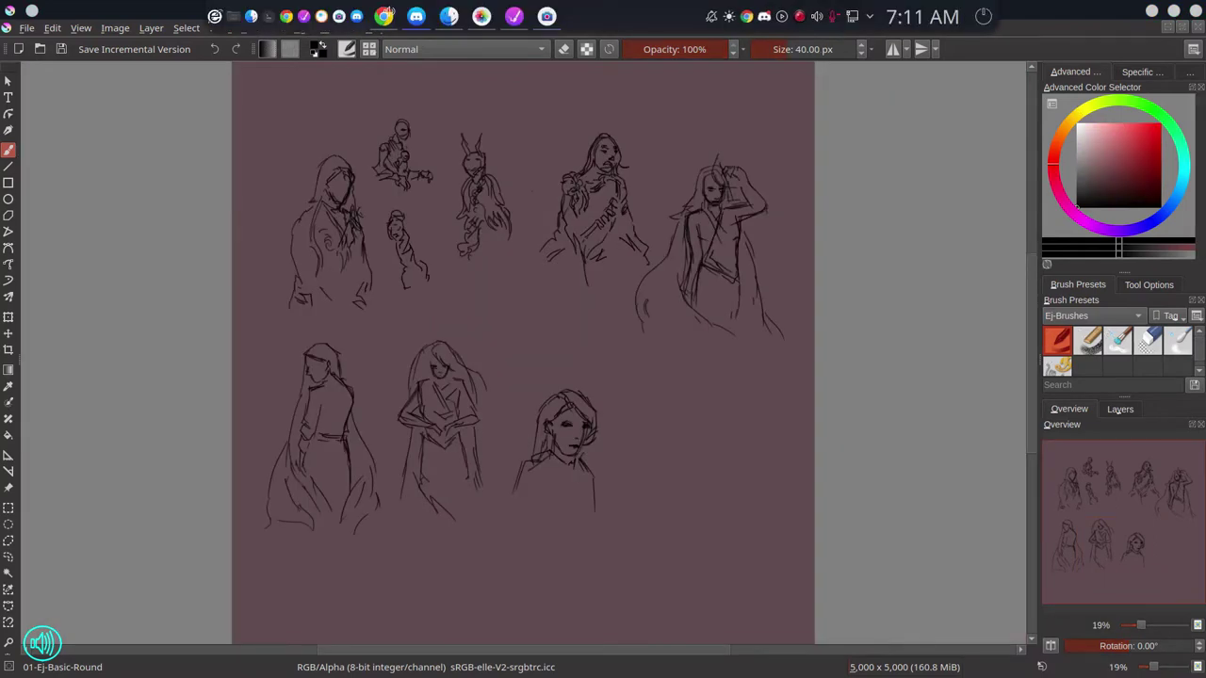
Step: Open the kimono photo OrientalVarious0118_M.jpg from the Fabrics-Fashion texture folder
left_click(27, 27)
left_click(38, 67)
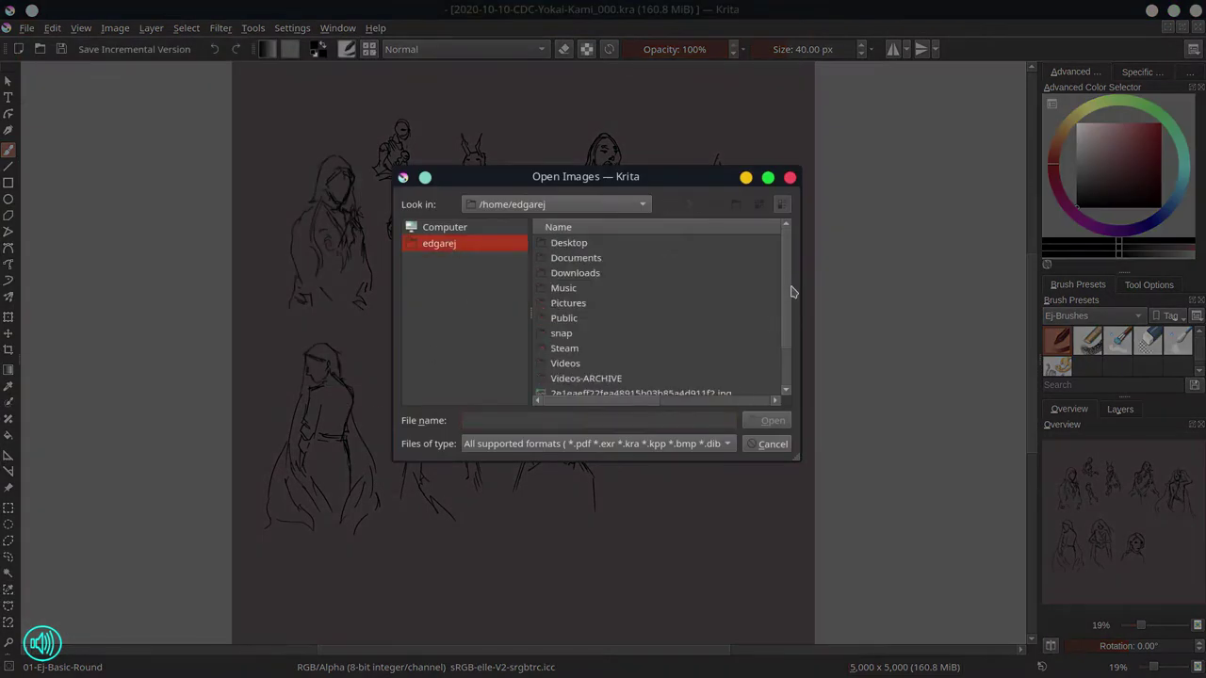
double_click(589, 306)
double_click(592, 334)
double_click(595, 291)
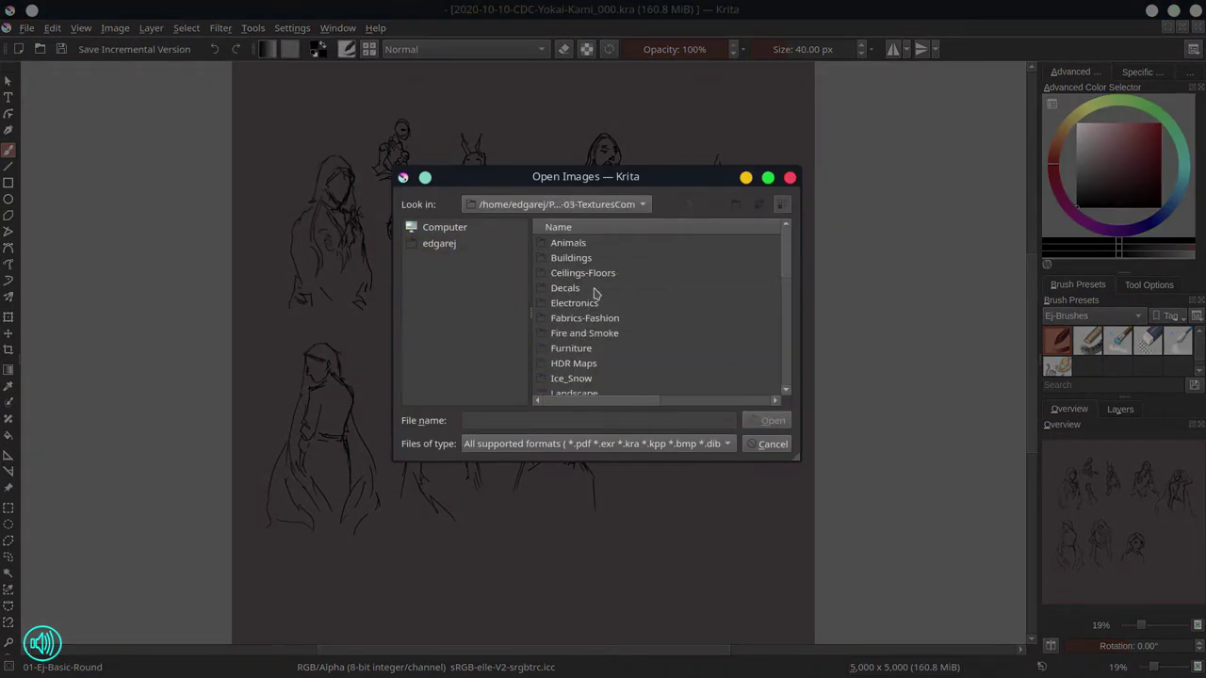
double_click(589, 320)
left_click(589, 320)
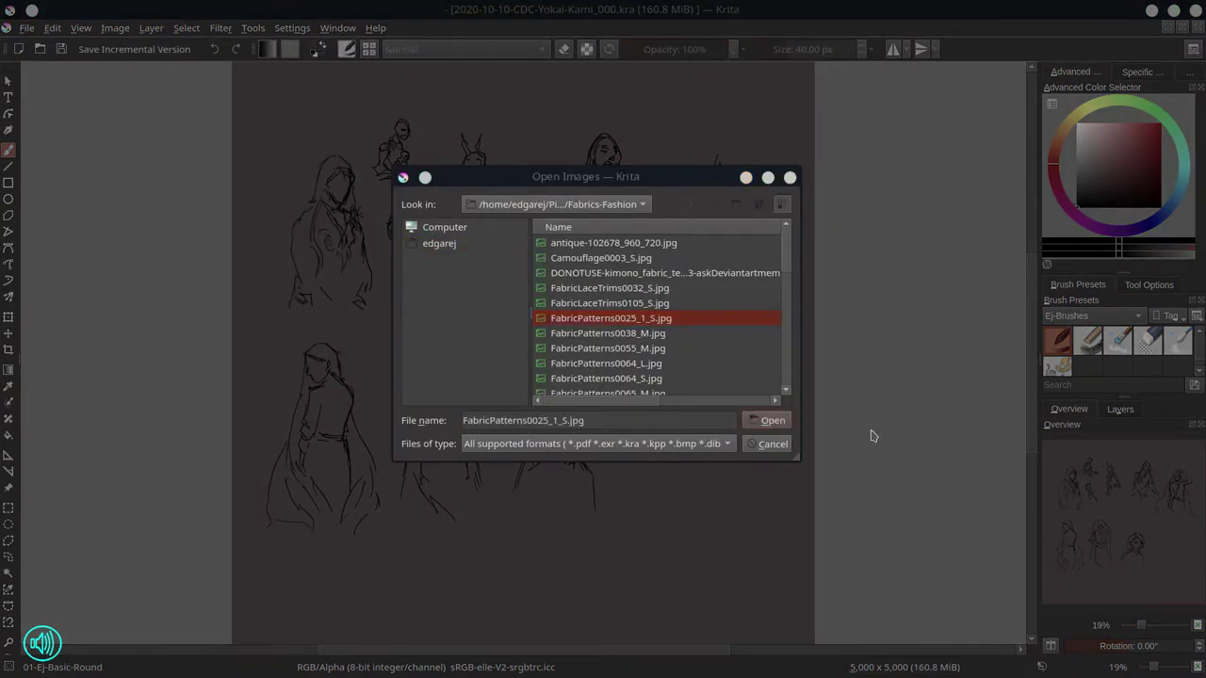
scroll(689, 332, "down", 4)
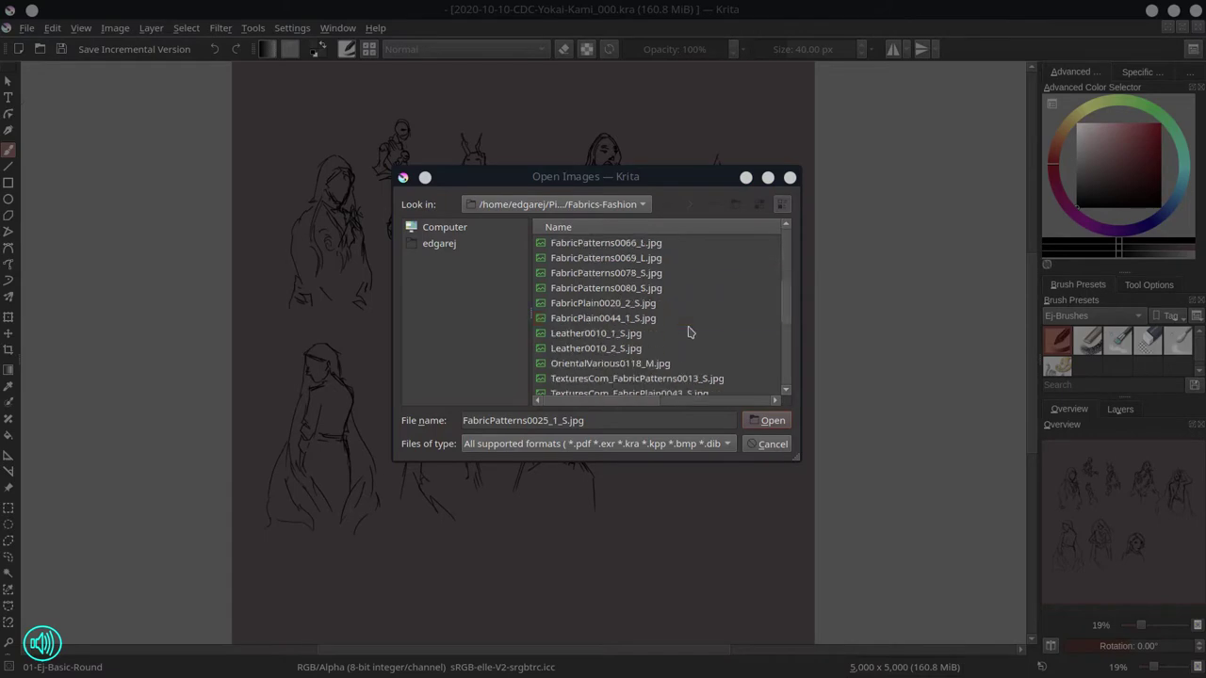
scroll(688, 332, "down", 3)
scroll(688, 331, "up", 2)
left_click(622, 287)
left_click(768, 420)
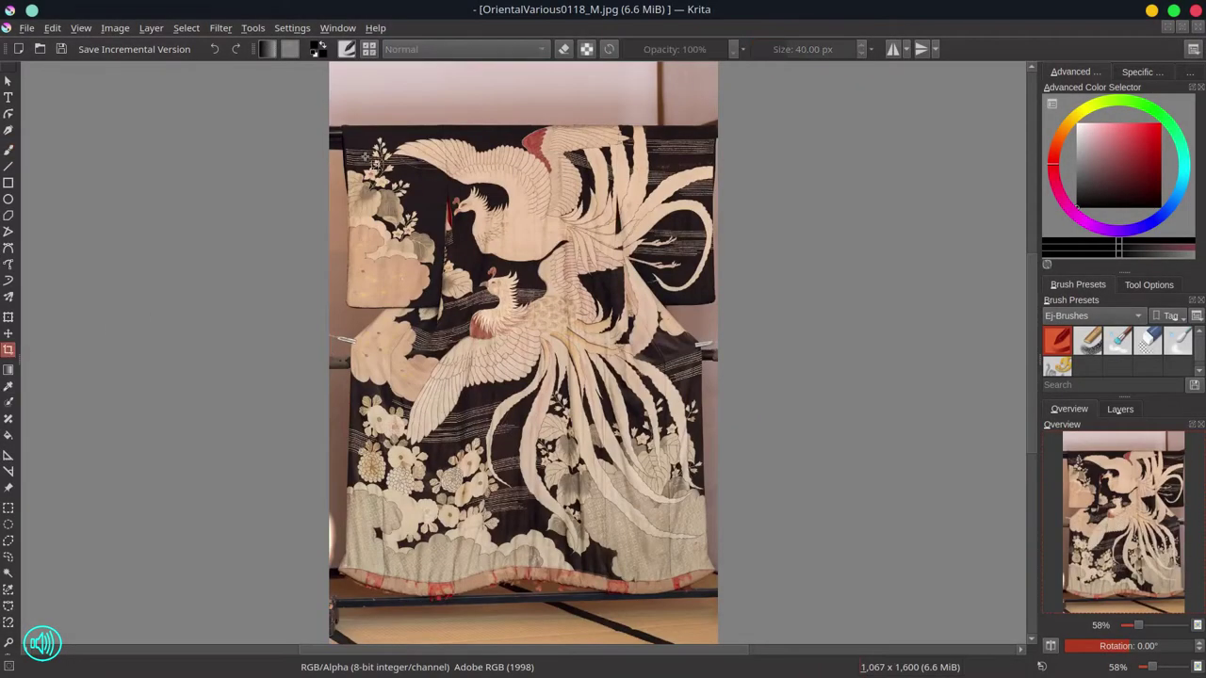
Step: Crop the kimono photo to its central bird pattern and save it as temp.jpg in the home folder at 100% quality
left_click_drag(385, 154, 654, 567)
key("Return")
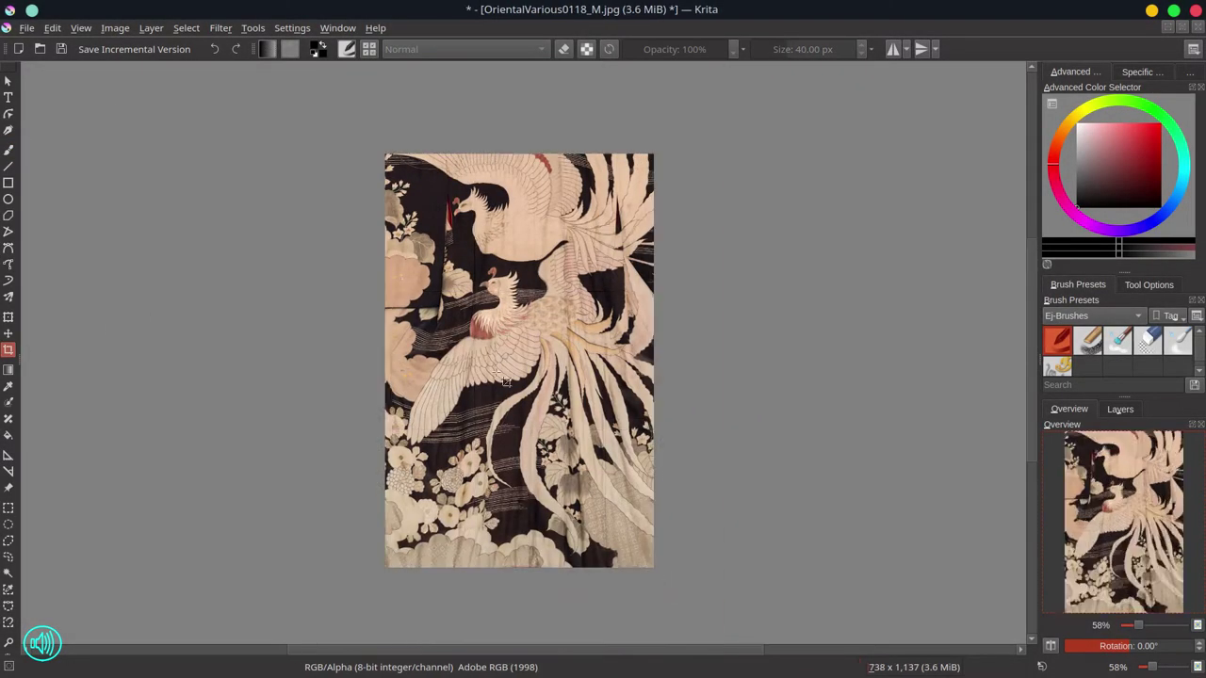
left_click(27, 29)
left_click(53, 122)
left_click(436, 243)
double_click(561, 419)
key("Return")
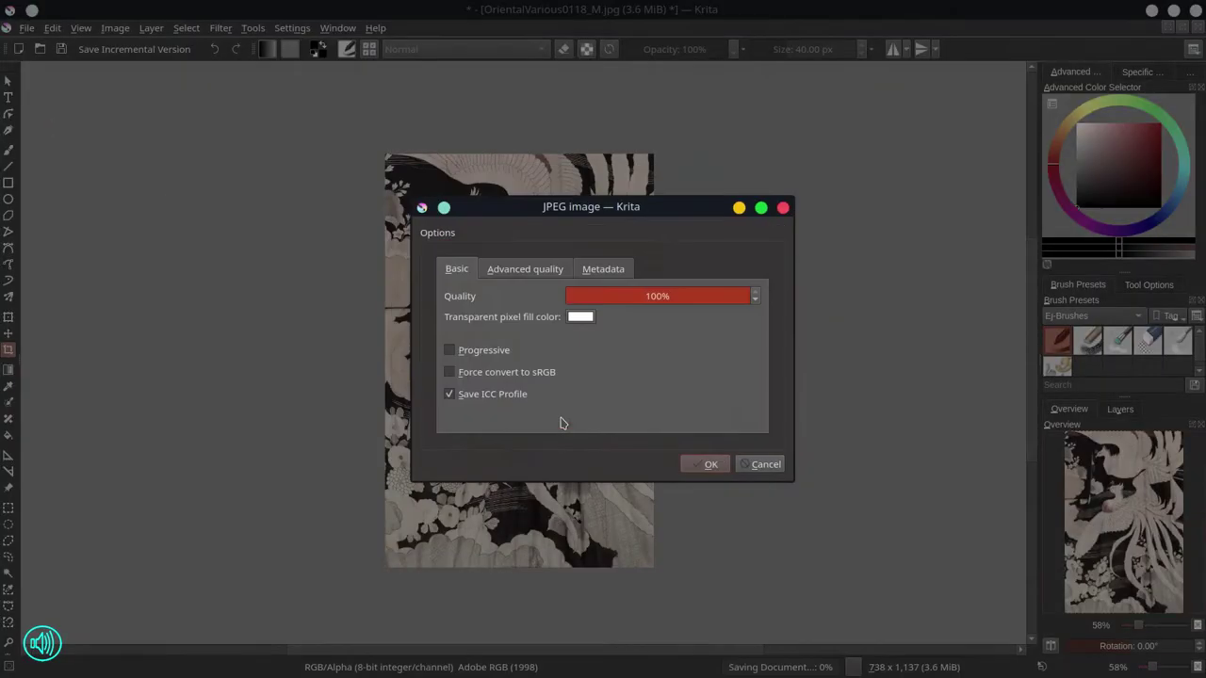
key("Return")
Step: Make the pattern's black areas transparent with the Color to Alpha filter, using black and a threshold of 100
left_click(221, 27)
mouse_move(285, 123)
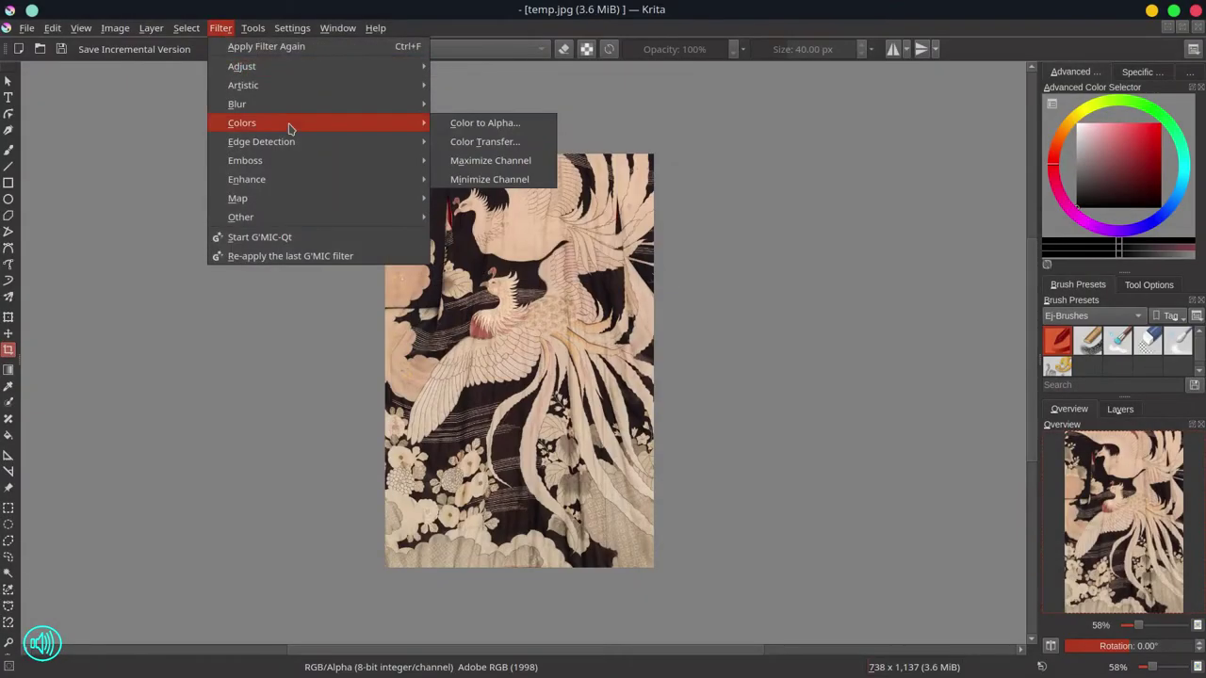
left_click(476, 125)
left_click_drag(273, 349, 275, 488)
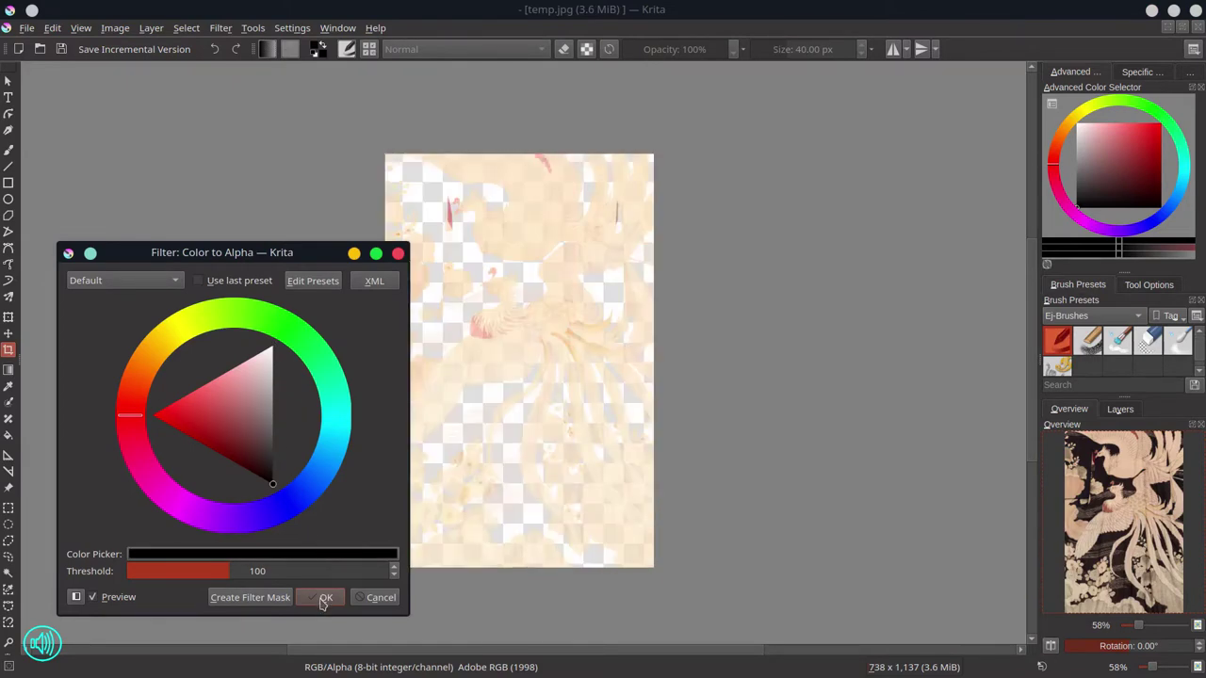
left_click(320, 603)
Step: Shift the pattern's hue to -180 with the HSV/HSL Adjustment filter
left_click(220, 27)
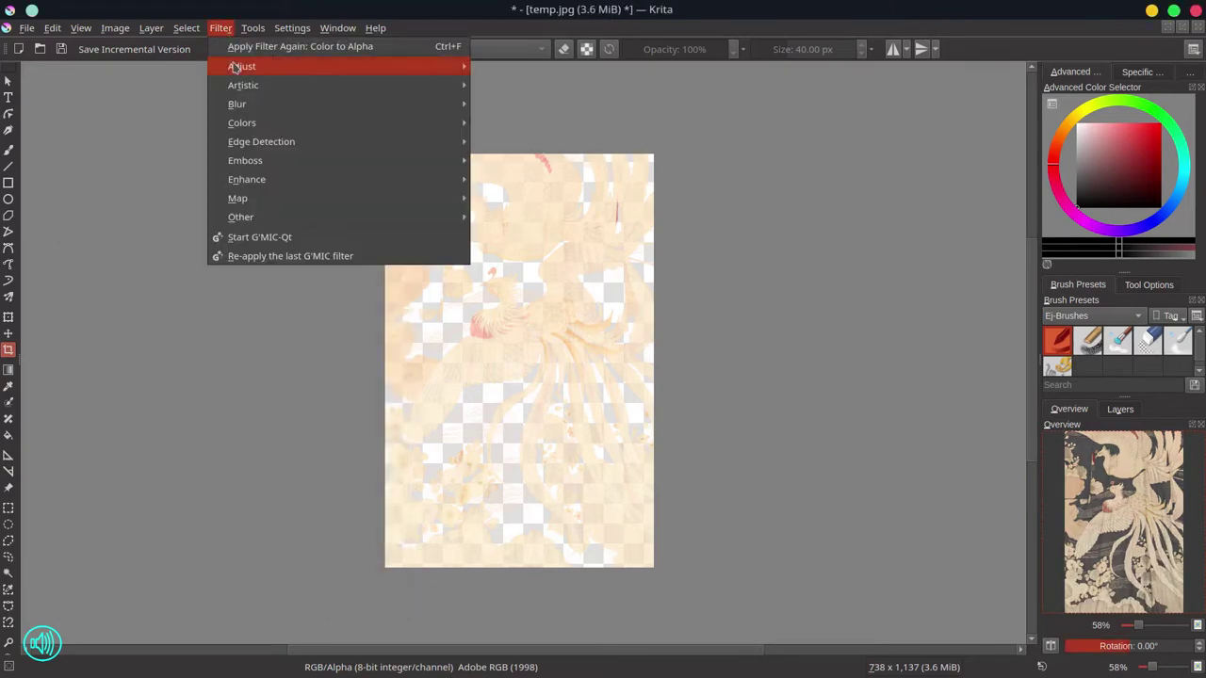
mouse_move(249, 65)
left_click(542, 205)
left_click_drag(233, 329, 106, 348)
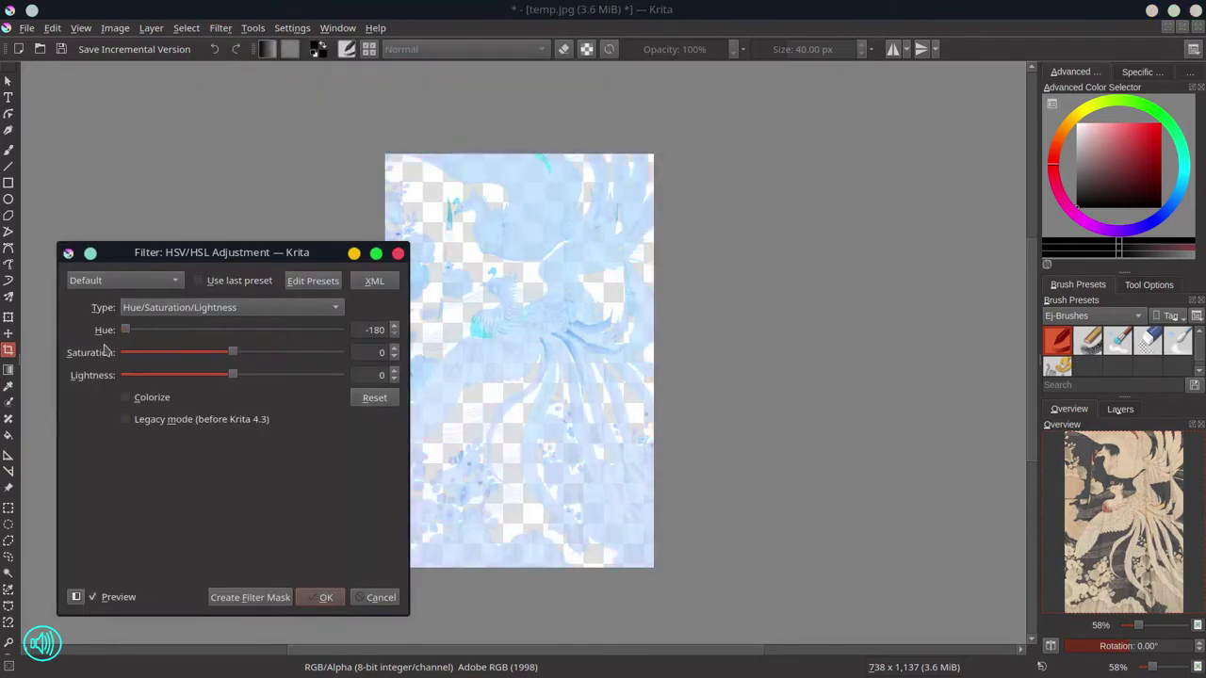
left_click(321, 597)
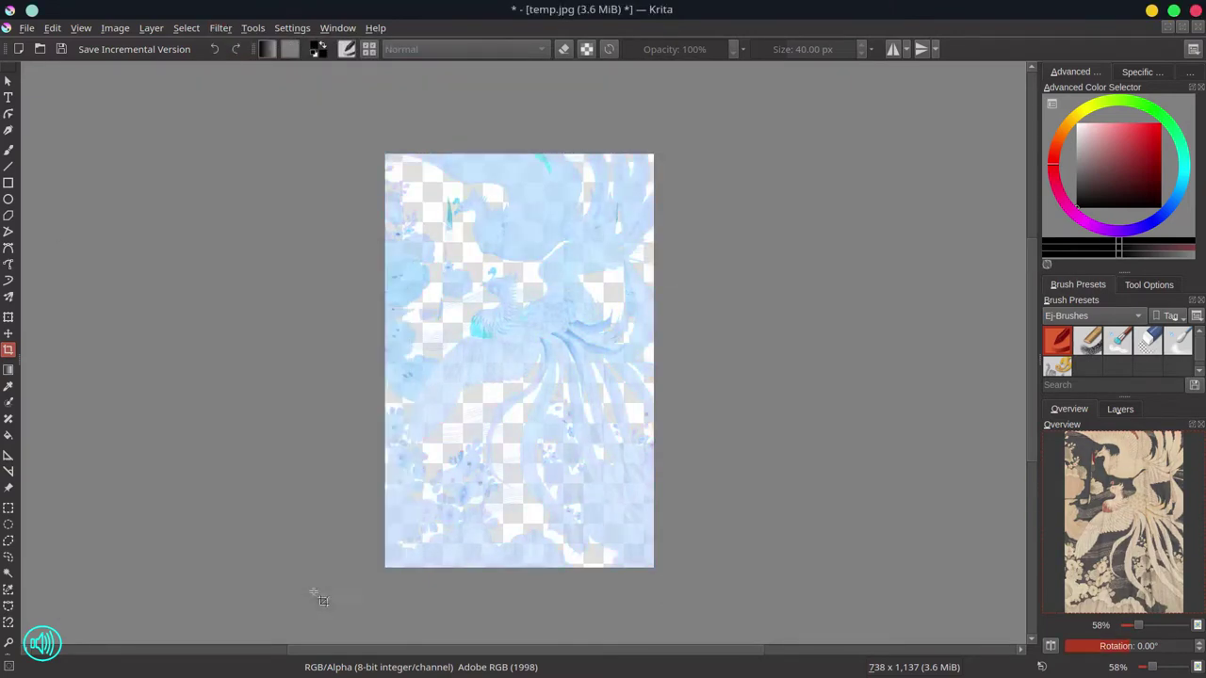
Step: Save the transparent blue pattern as the PNG file temp.png
left_click(26, 31)
left_click(61, 120)
left_click(609, 443)
left_click(92, 384)
left_click(771, 420)
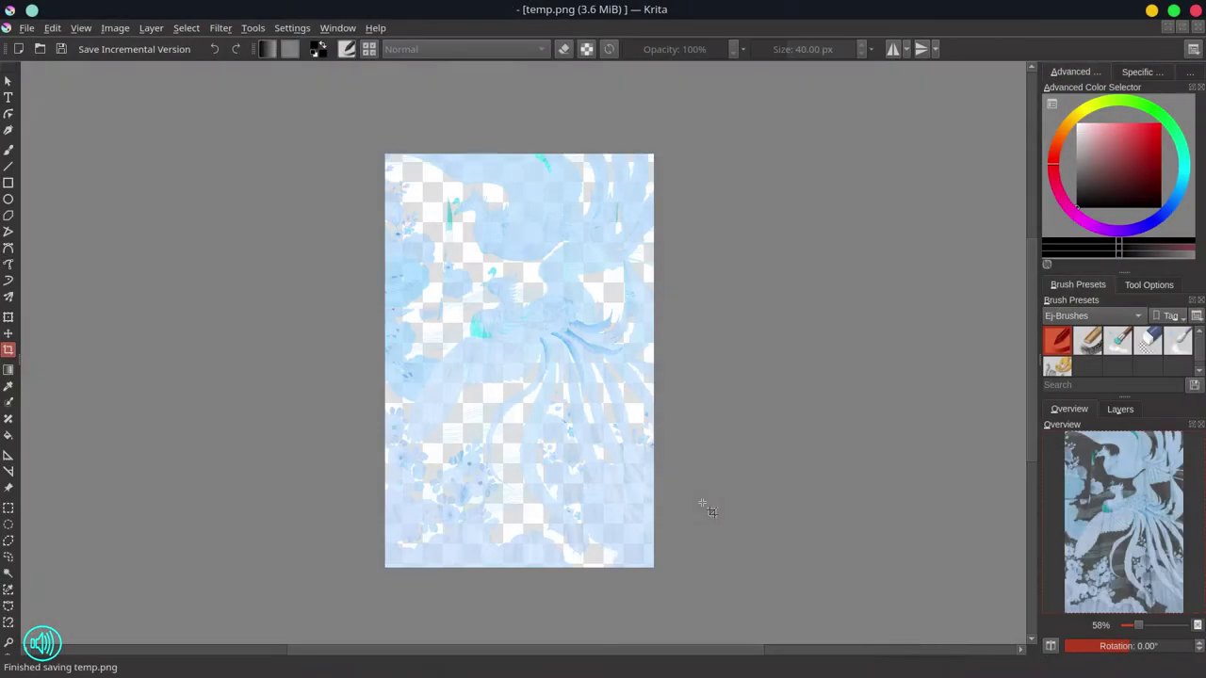
Step: Open temp.png from the home folder, inspect the pattern up close and close the file
left_click(27, 27)
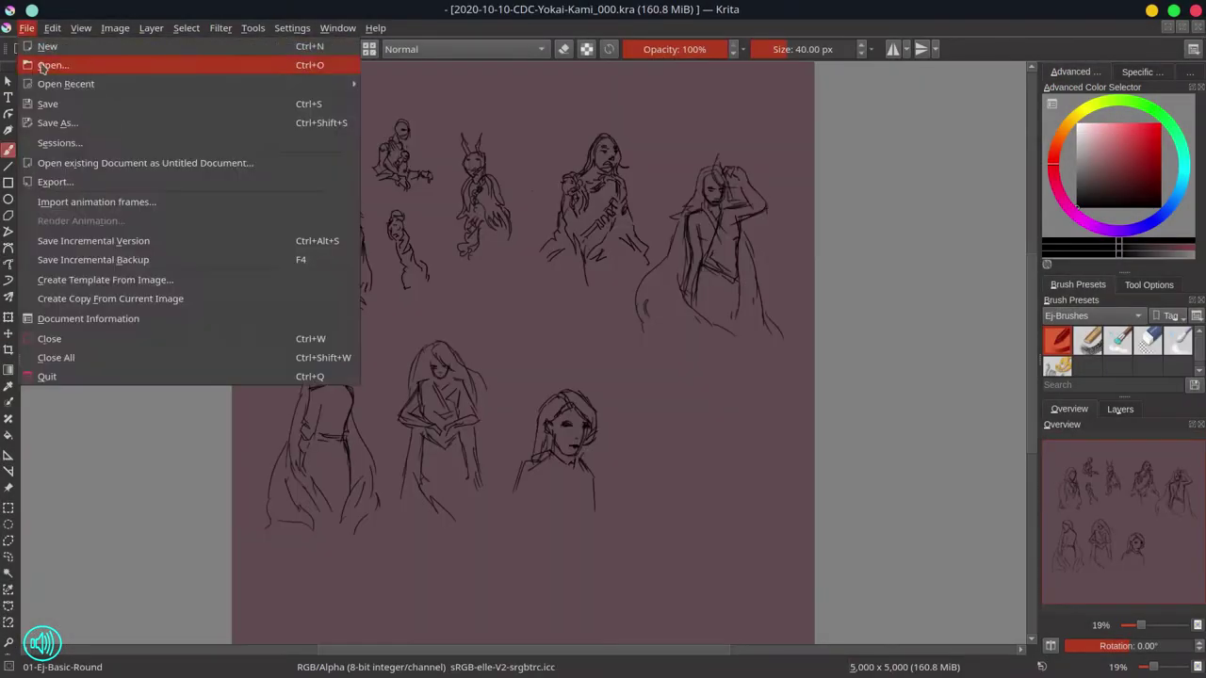
left_click(41, 68)
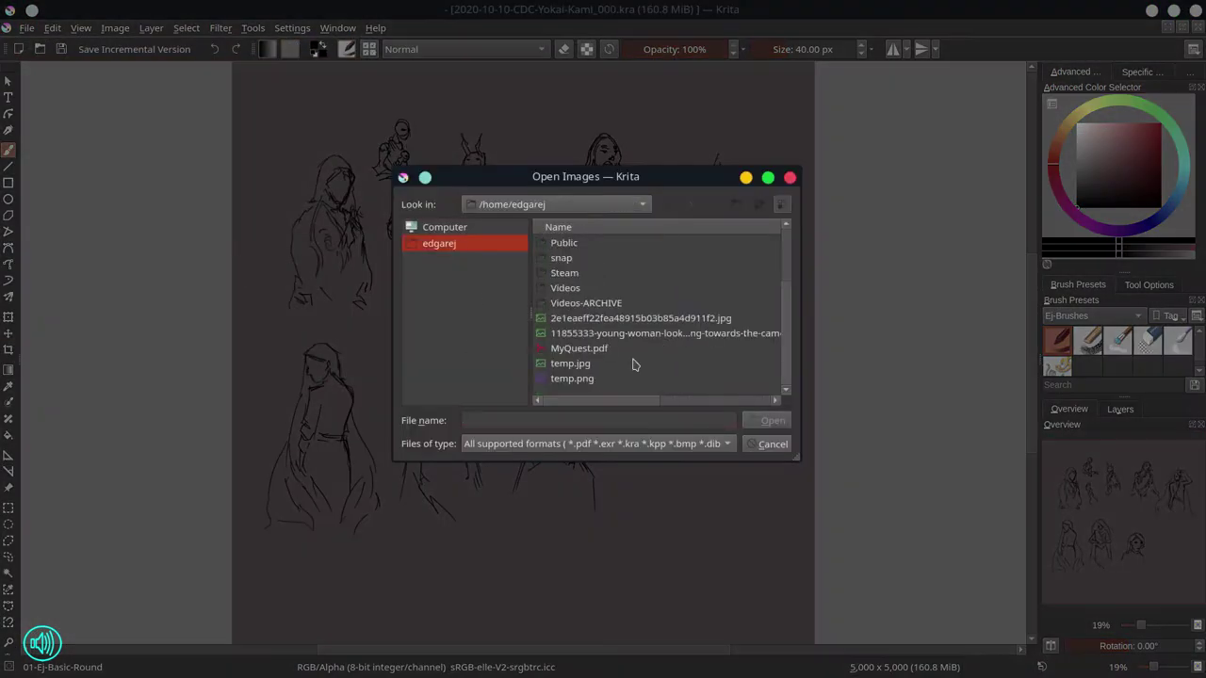
left_click(603, 378)
left_click(761, 423)
scroll(505, 343, "up", 4)
left_click_drag(505, 343, 523, 523)
scroll(535, 452, "down", 3)
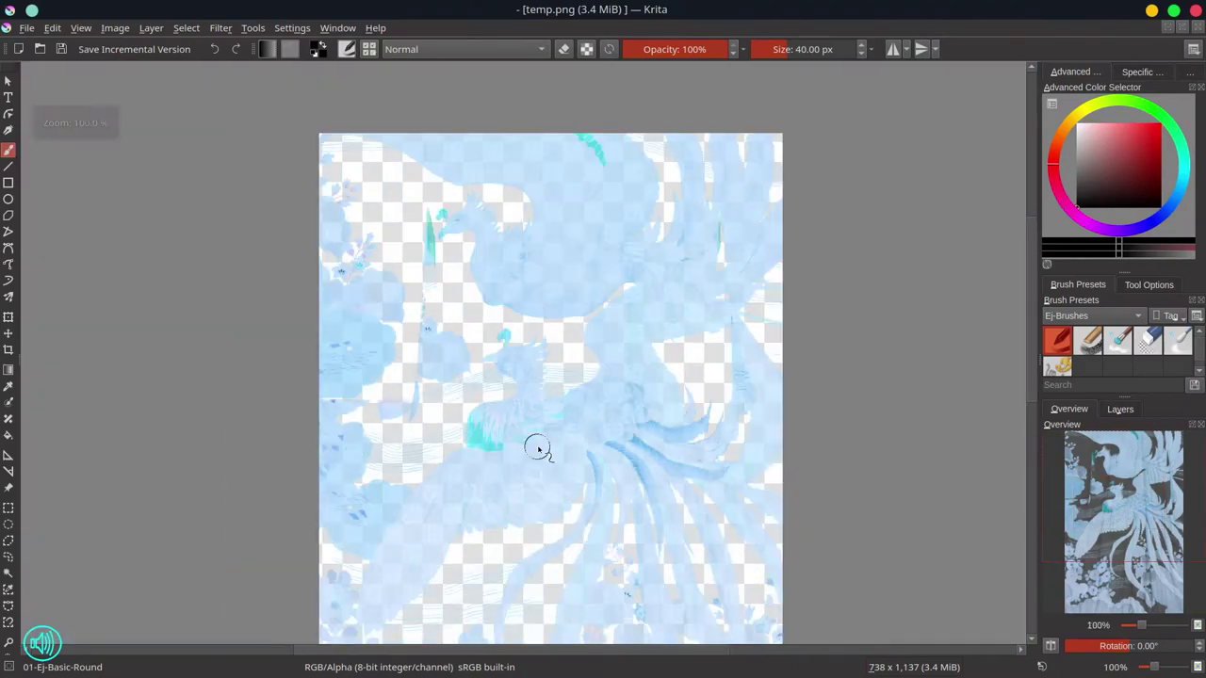
left_click(1197, 28)
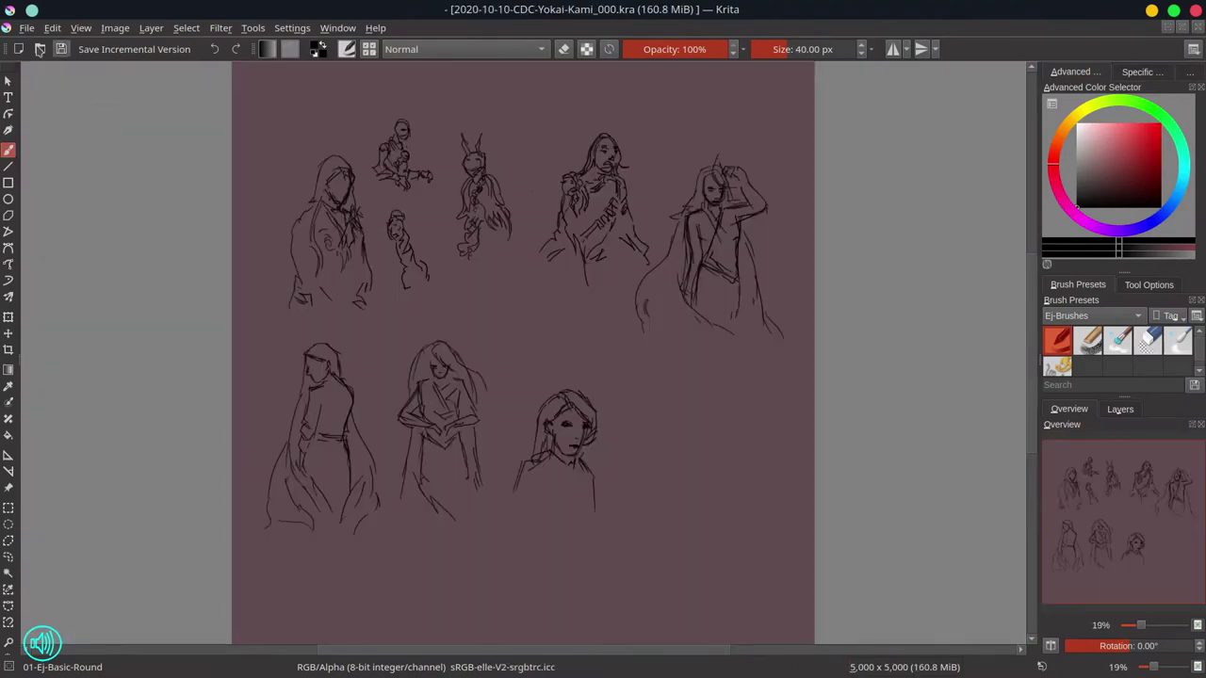
Step: Create a new document 3000 px wide and 4500 px high
key("ctrl+n")
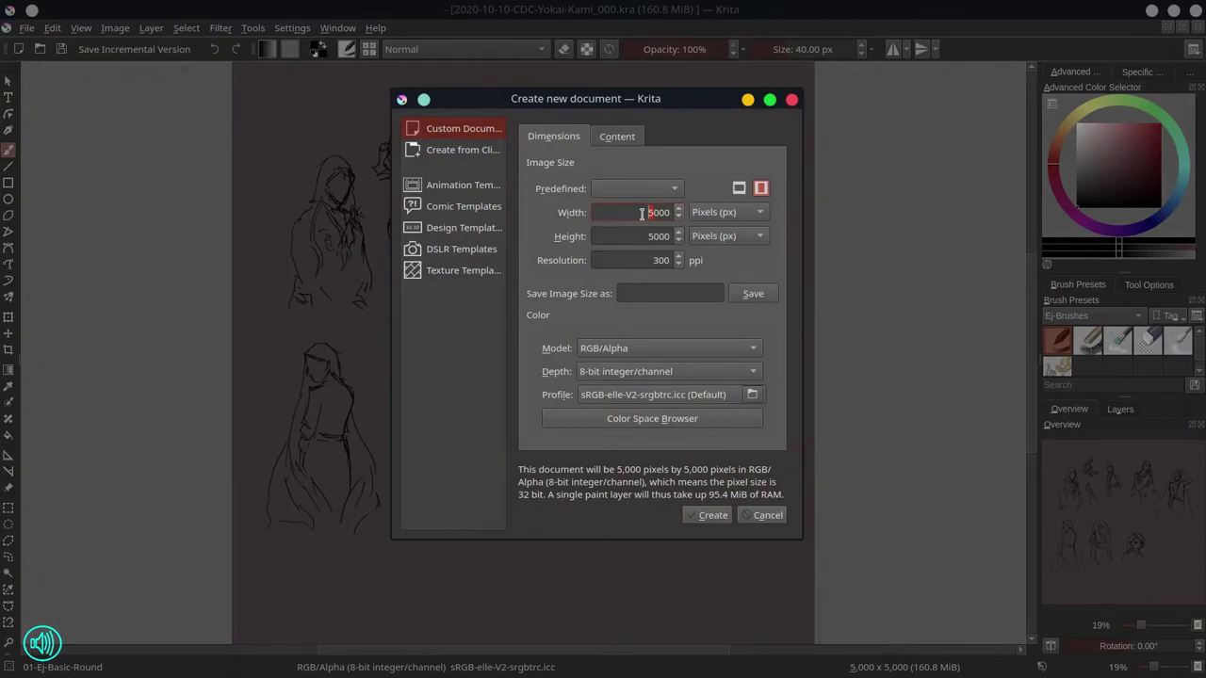
type("3")
left_click_drag(658, 236, 641, 236)
type("45")
key("Return")
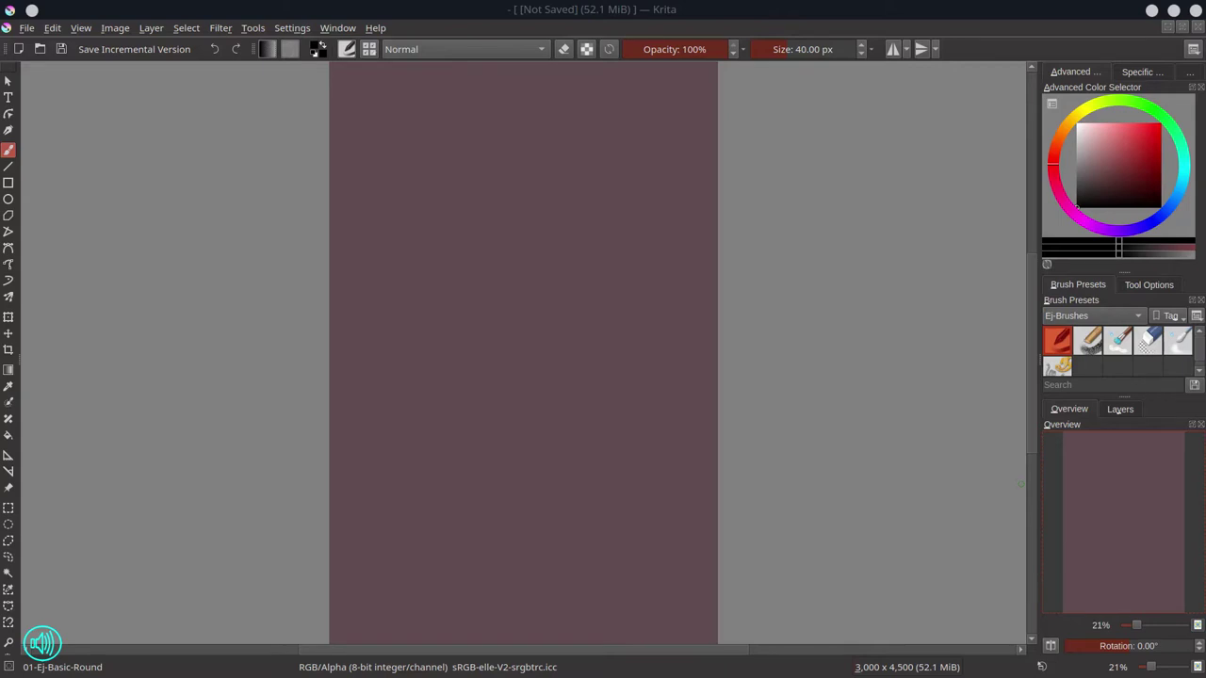
Step: View the document information of the Yokai-Kami sketch sheet and close it
left_click(26, 28)
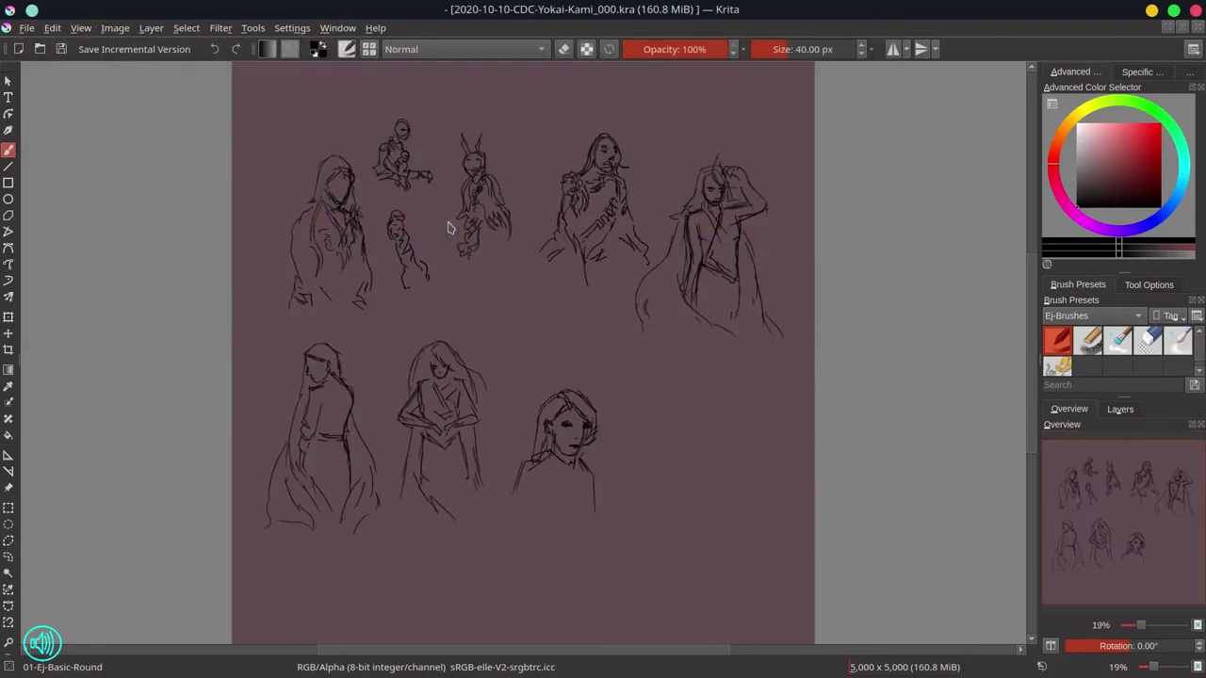
left_click(27, 28)
left_click(75, 315)
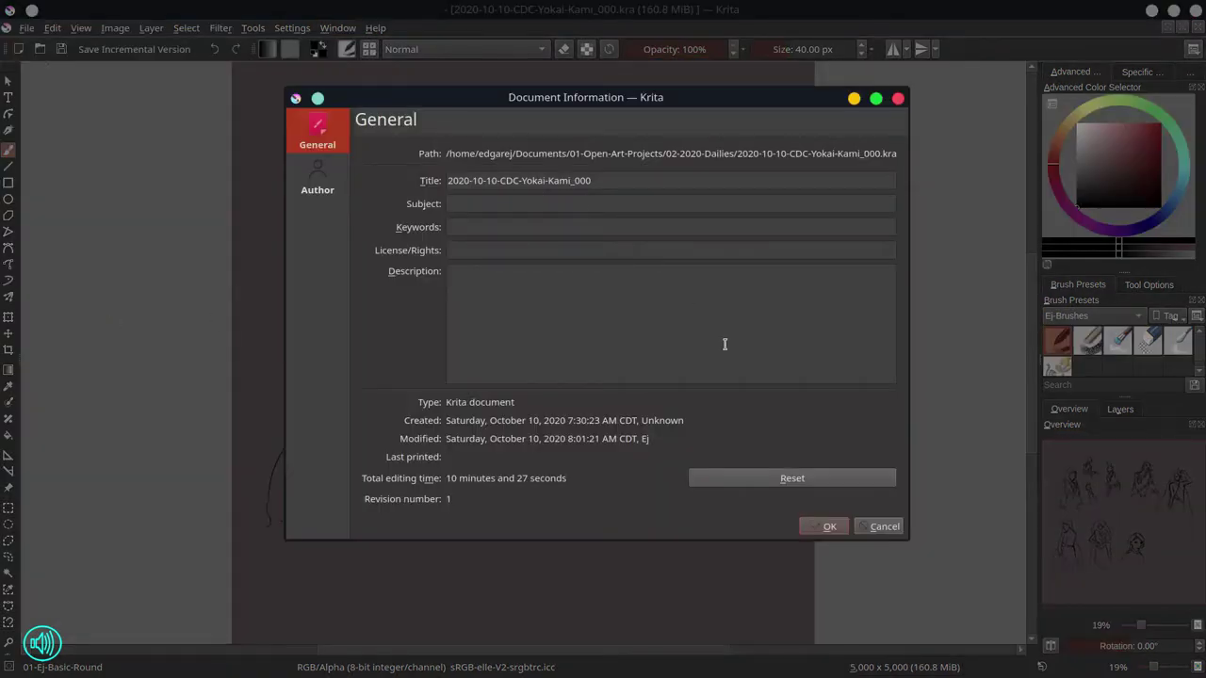
key("Escape")
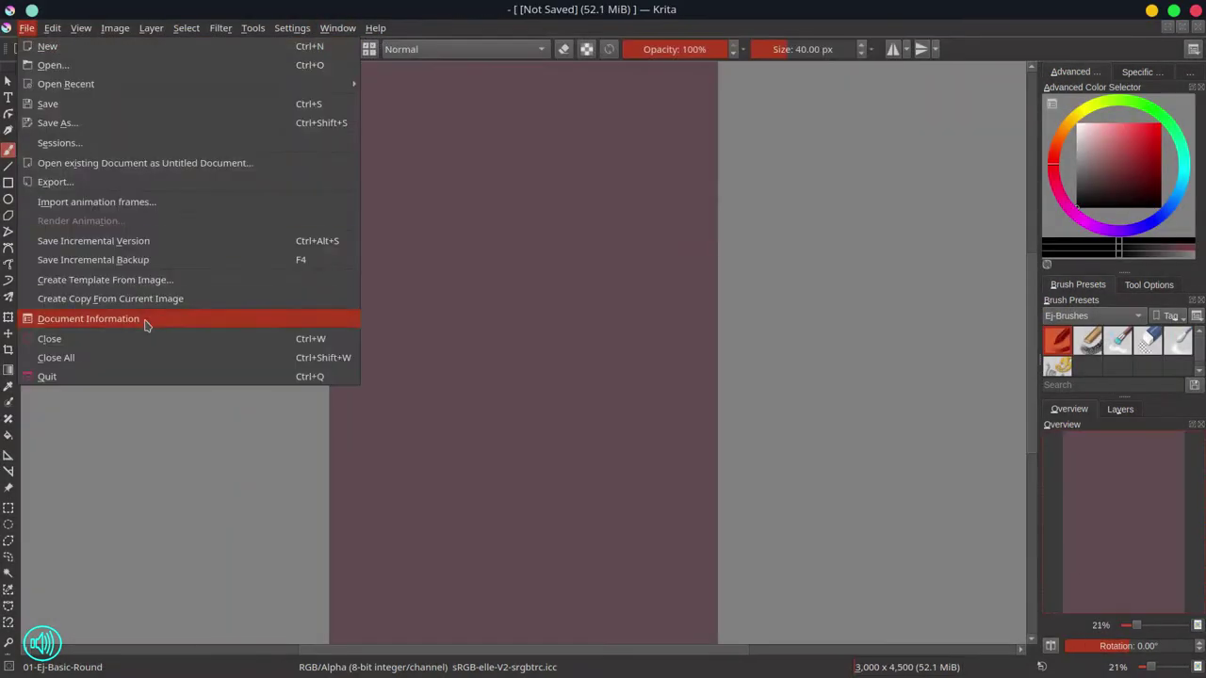
Step: Enter a title in the new document's information and save it as 2020-10-10-CDC-Yokai-Kami_001.kra in the 02-2020-Dailies folder
left_click(142, 317)
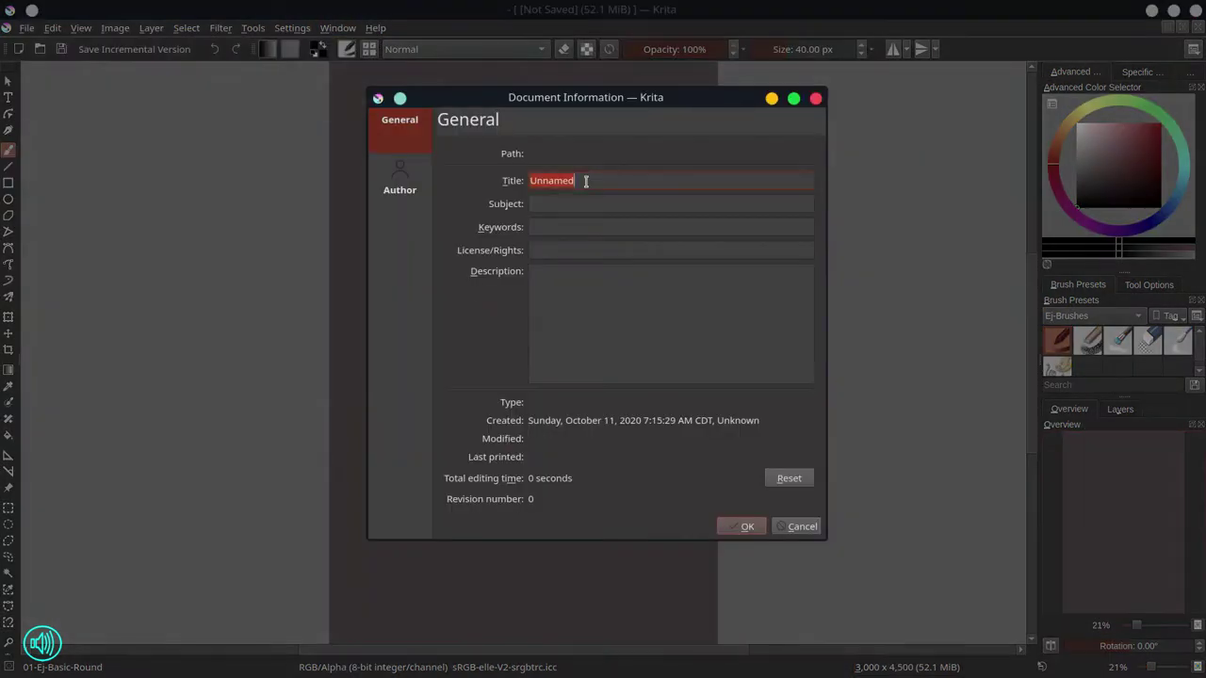
type("CDC Yoda Earth")
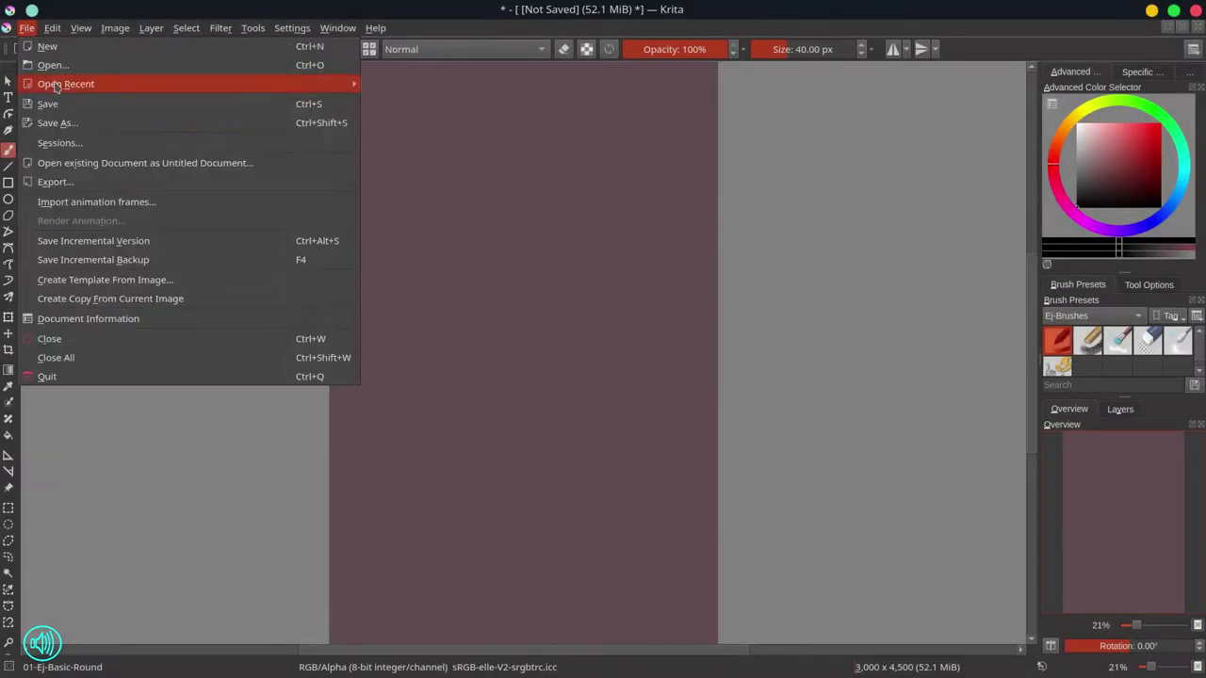
left_click(65, 123)
double_click(590, 333)
double_click(589, 257)
double_click(591, 273)
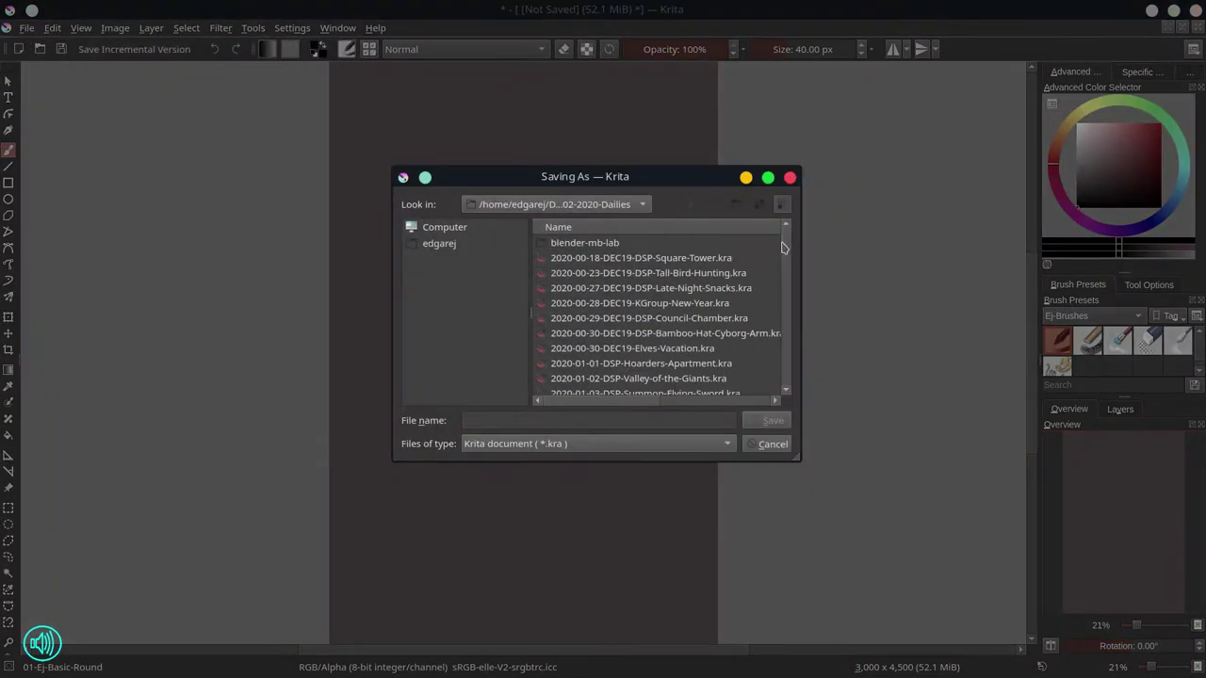
left_click_drag(785, 246, 784, 379)
left_click(679, 379)
left_click(770, 420)
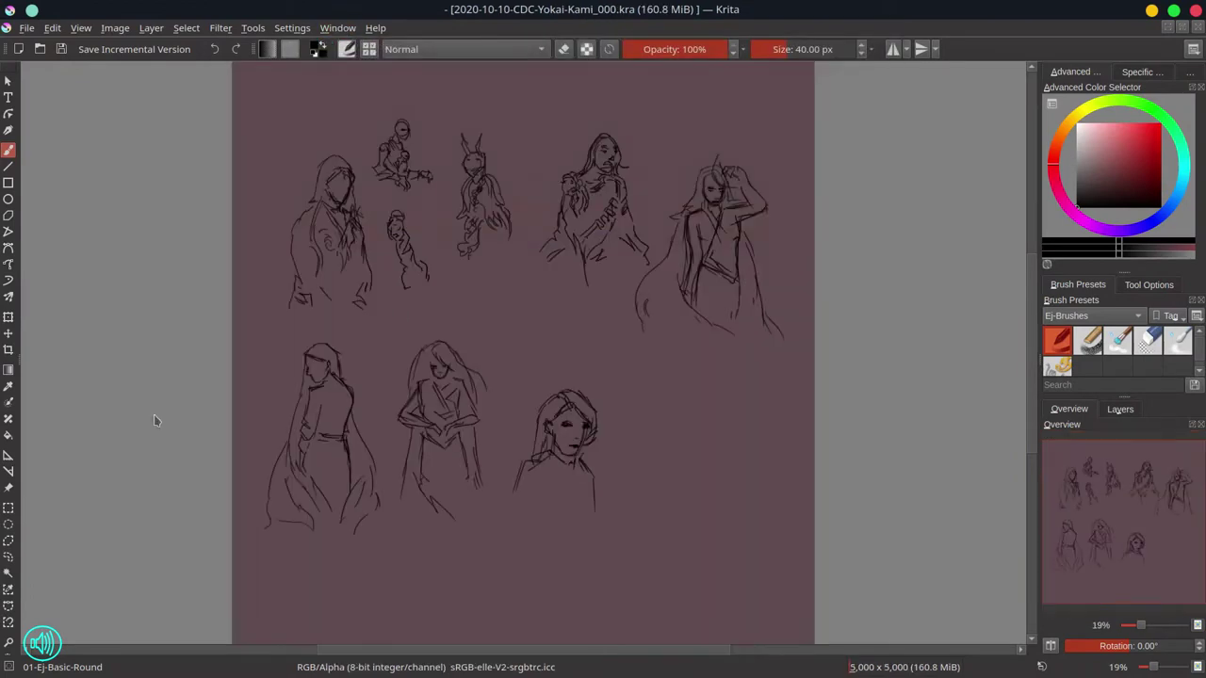
Step: Select the upper-right figure with the raised arm on the sketch sheet with a polygonal outline and copy it
left_click(8, 540)
mouse_move(693, 374)
left_mouse_down()
mouse_move(678, 225)
mouse_move(781, 389)
left_mouse_up()
left_click(778, 401)
double_click(693, 377)
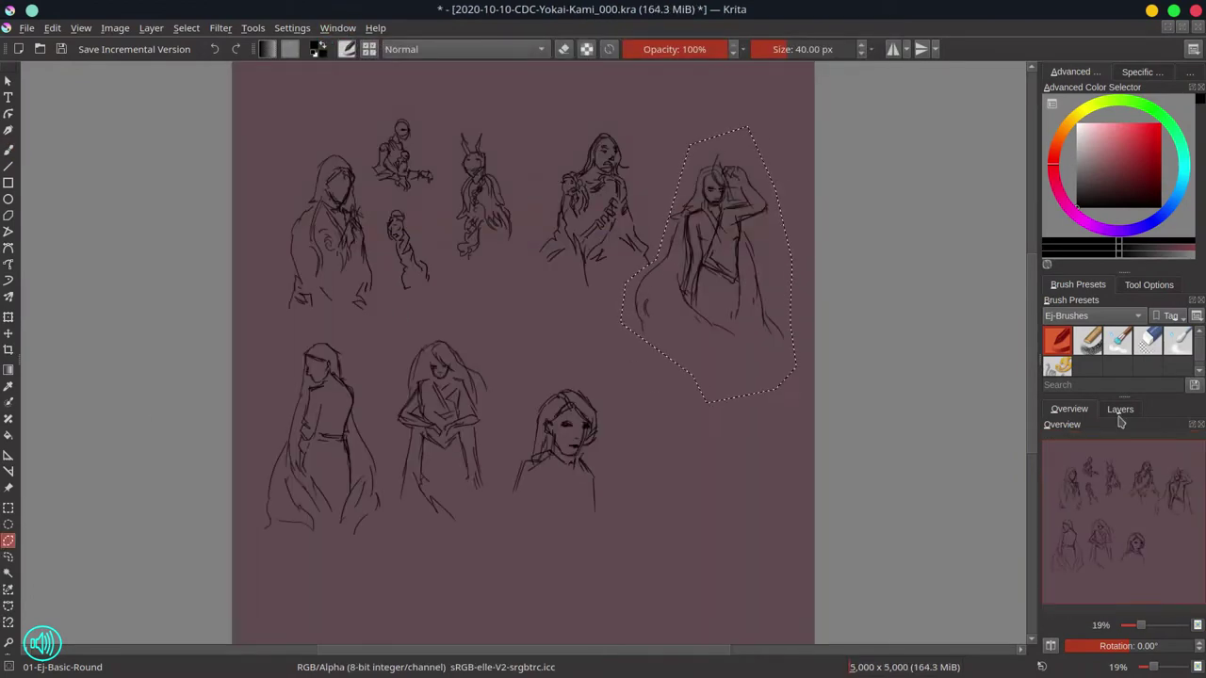
left_click(1120, 410)
left_click(1069, 409)
left_click(53, 29)
left_click(76, 104)
Step: Paste the copied figure into 2020-10-10-CDC-Yokai-Kami_001.kra as a new layer and show the layer list
left_click(337, 29)
left_click(442, 238)
left_click(53, 28)
left_click(100, 180)
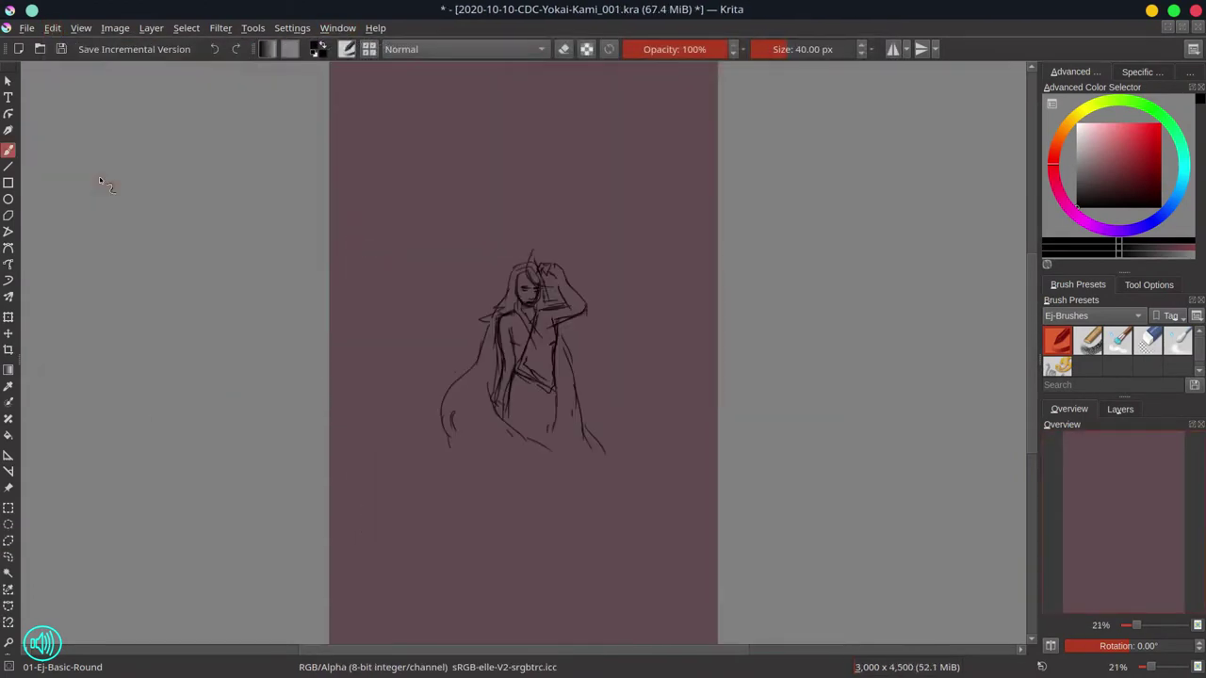
left_click(335, 31)
left_click(367, 220)
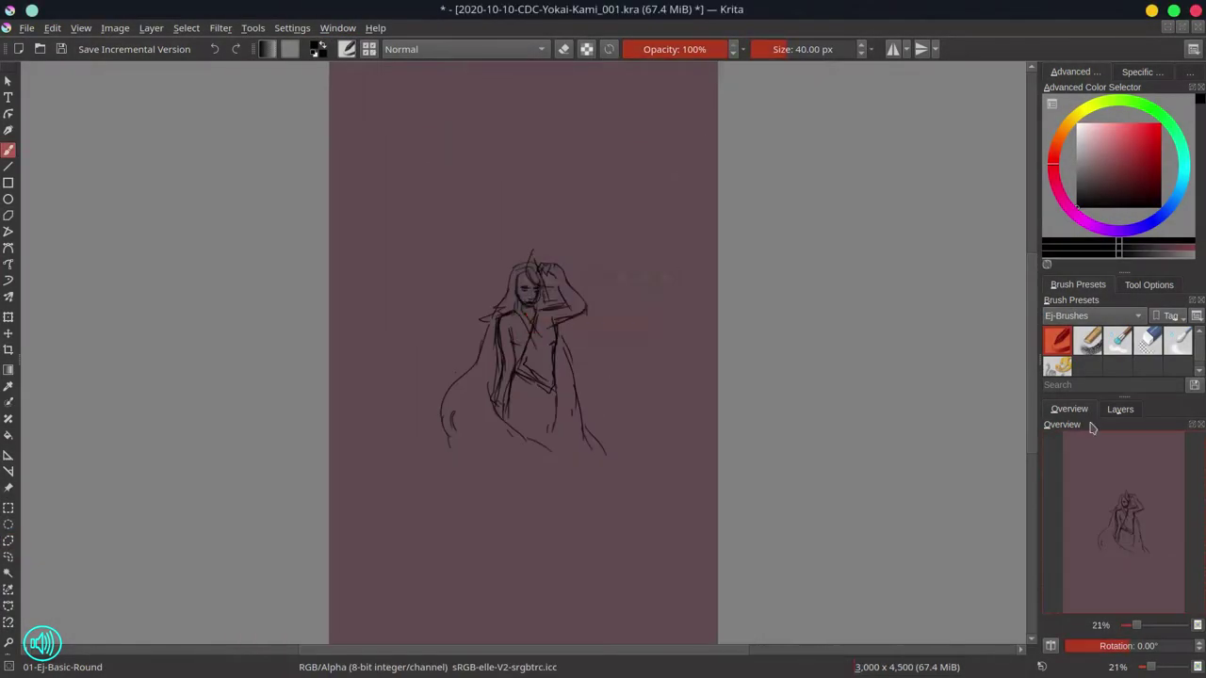
left_click(1120, 408)
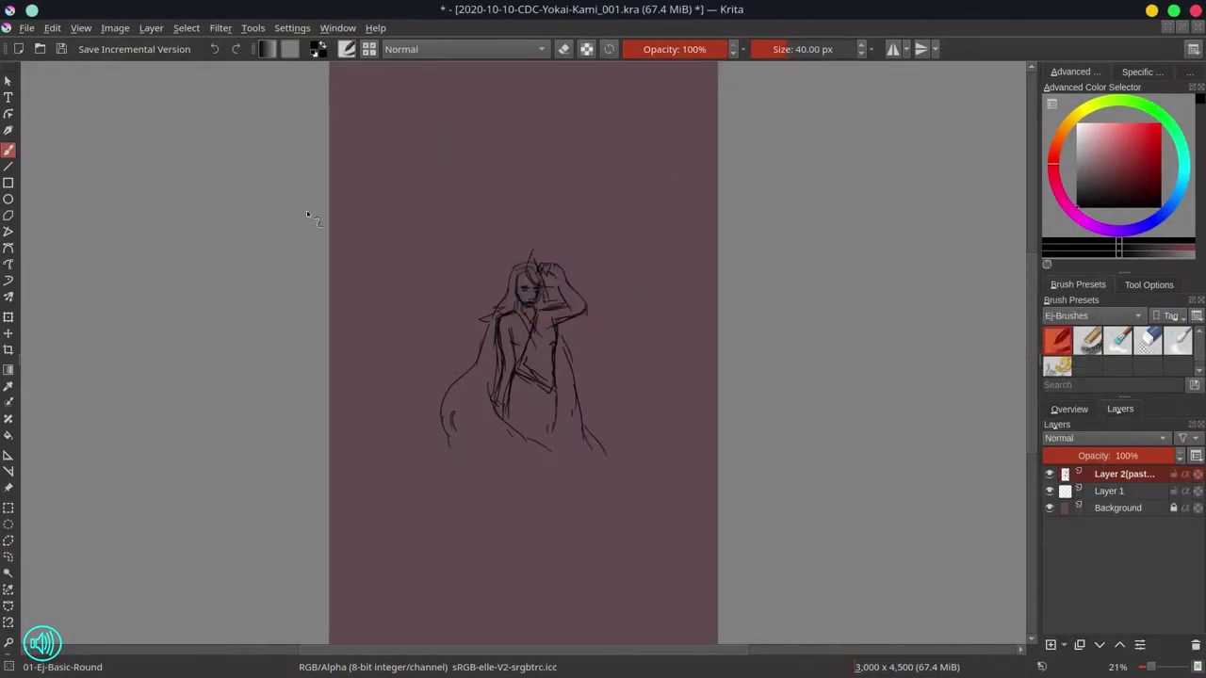
Step: Set the brush size to 11.79 px and rough in the figure's lower robe lines, collar, sash, sleeve opening and lowered hand
left_click(774, 50)
left_click_drag(505, 430, 498, 481)
mouse_move(499, 420)
left_mouse_down()
mouse_move(541, 473)
mouse_move(530, 471)
left_mouse_up()
left_click_drag(556, 390, 563, 486)
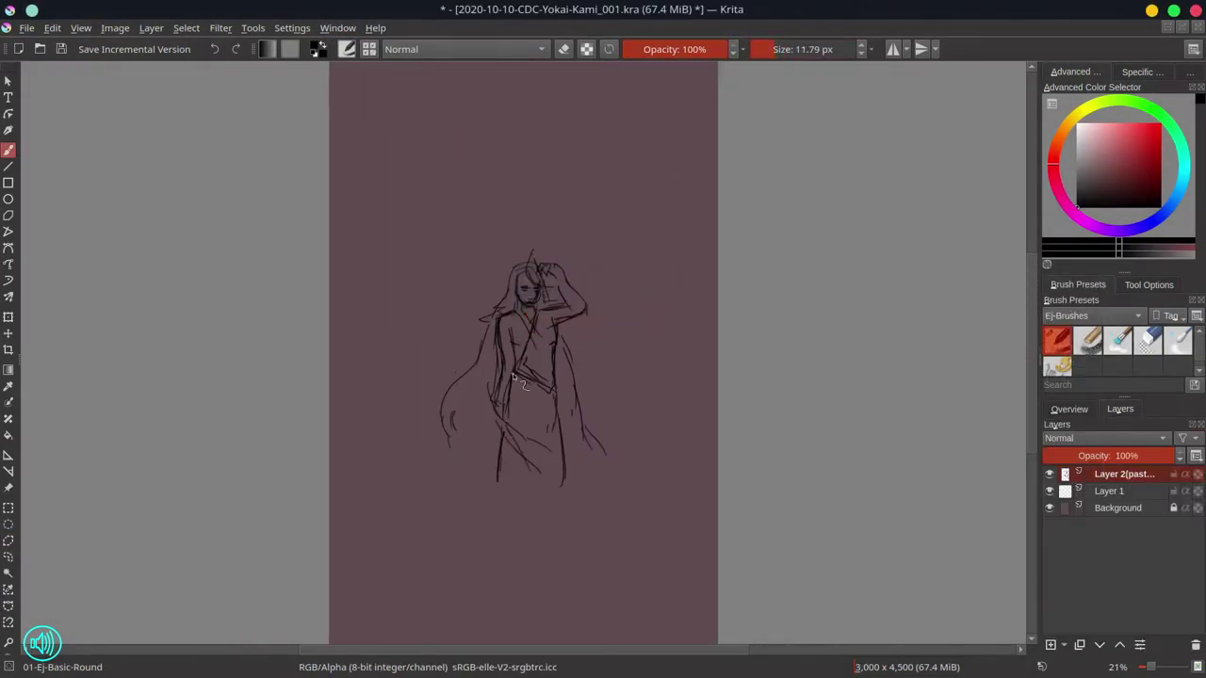
left_click_drag(515, 373, 557, 382)
mouse_move(546, 330)
left_mouse_down()
mouse_move(519, 368)
mouse_move(531, 364)
left_mouse_up()
left_click_drag(565, 283, 586, 291)
left_click_drag(491, 382, 500, 396)
Step: Extend the robe to a curved hem at the feet and add hair beside the face and side lines below the lowered hand
mouse_move(500, 393)
left_mouse_down()
mouse_move(513, 396)
mouse_move(571, 509)
left_mouse_up()
mouse_move(500, 508)
left_mouse_down()
mouse_move(537, 548)
mouse_move(571, 556)
left_mouse_up()
left_click_drag(573, 514, 565, 558)
left_click_drag(397, 466, 438, 481)
left_click_drag(476, 464, 476, 476)
left_click_drag(509, 273, 514, 311)
left_click_drag(494, 394, 479, 460)
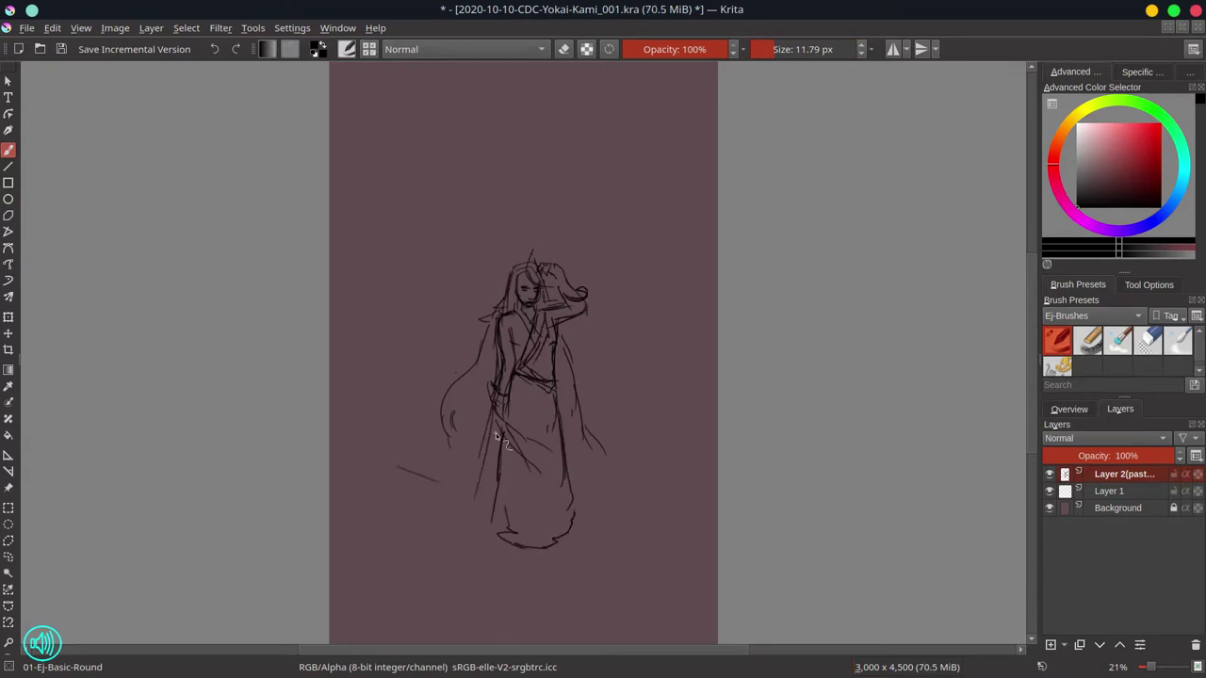
Step: Sketch long outer robe edges down both sides of the figure and let them flow into winding trails on the ground
left_click_drag(499, 349, 475, 506)
left_click_drag(561, 344, 576, 473)
left_click_drag(569, 424, 593, 526)
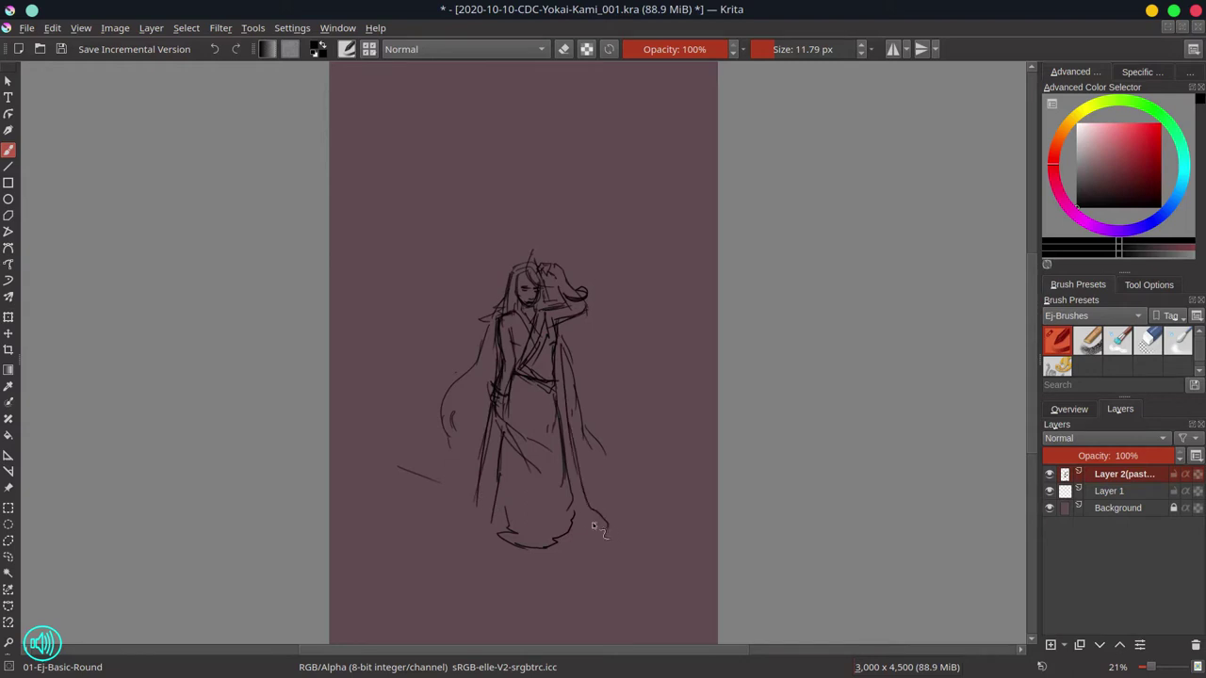
left_click_drag(646, 579, 652, 571)
left_click_drag(479, 515, 441, 559)
mouse_move(369, 535)
left_mouse_down()
mouse_move(499, 548)
mouse_move(487, 602)
left_mouse_up()
mouse_move(490, 595)
left_mouse_down()
mouse_move(424, 608)
mouse_move(462, 605)
left_mouse_up()
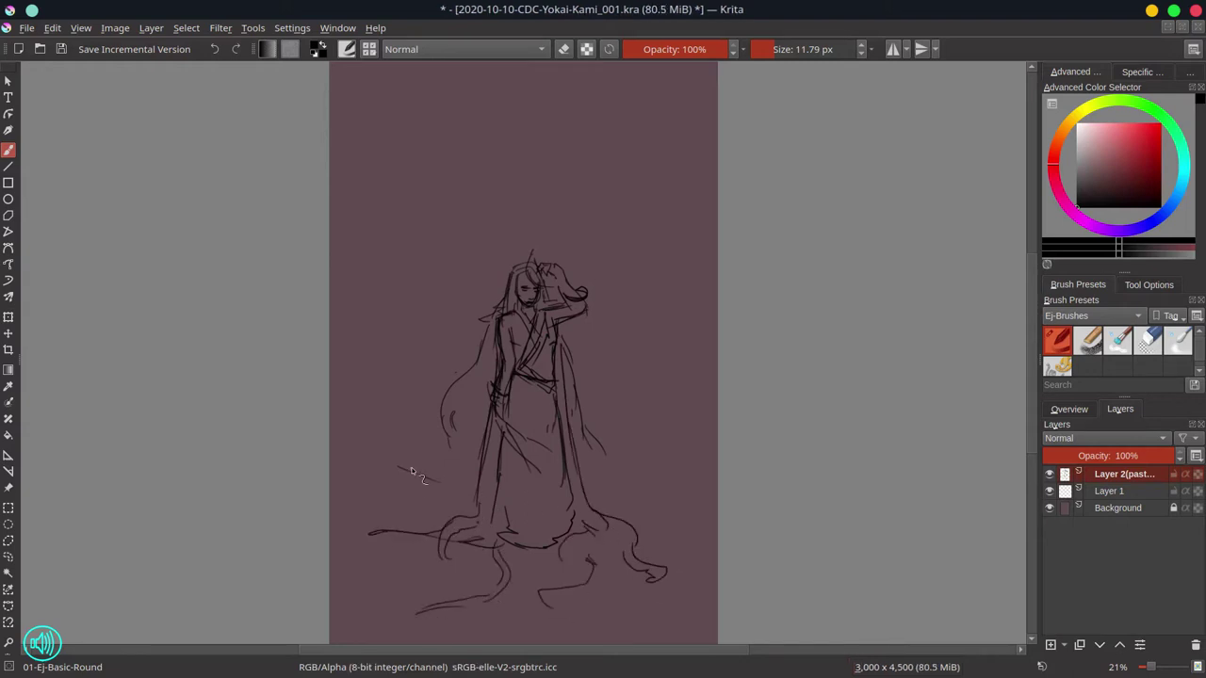
Step: Enlarge the pasted figure so it nearly fills the canvas height, centre it horizontally and apply the transformation
key("ctrl+t")
mouse_move(668, 249)
left_mouse_down()
mouse_move(694, 208)
mouse_move(786, 129)
left_mouse_up()
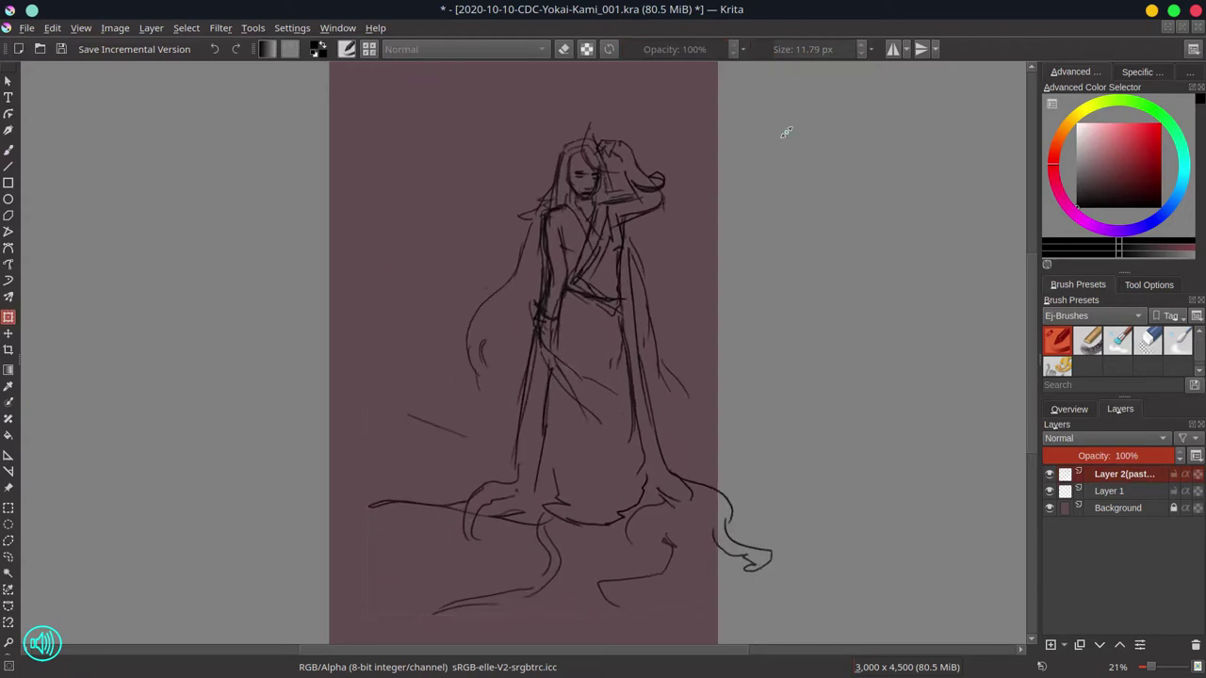
left_click_drag(638, 260, 627, 261)
left_click_drag(721, 117, 737, 109)
left_click_drag(671, 224, 664, 226)
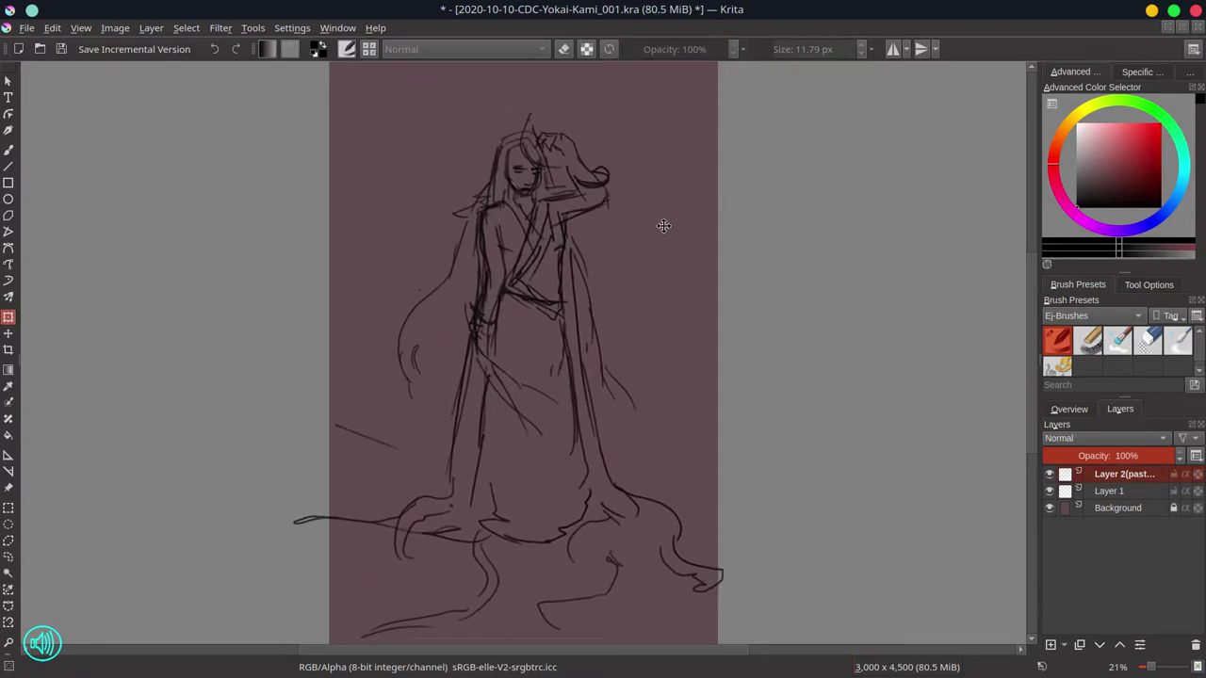
key("Return")
Step: Fade and lock the pasted sketch layer, and move Layer 1 above it as the active drawing layer
left_click_drag(1104, 456, 1069, 455)
left_click_drag(1121, 492, 1124, 474)
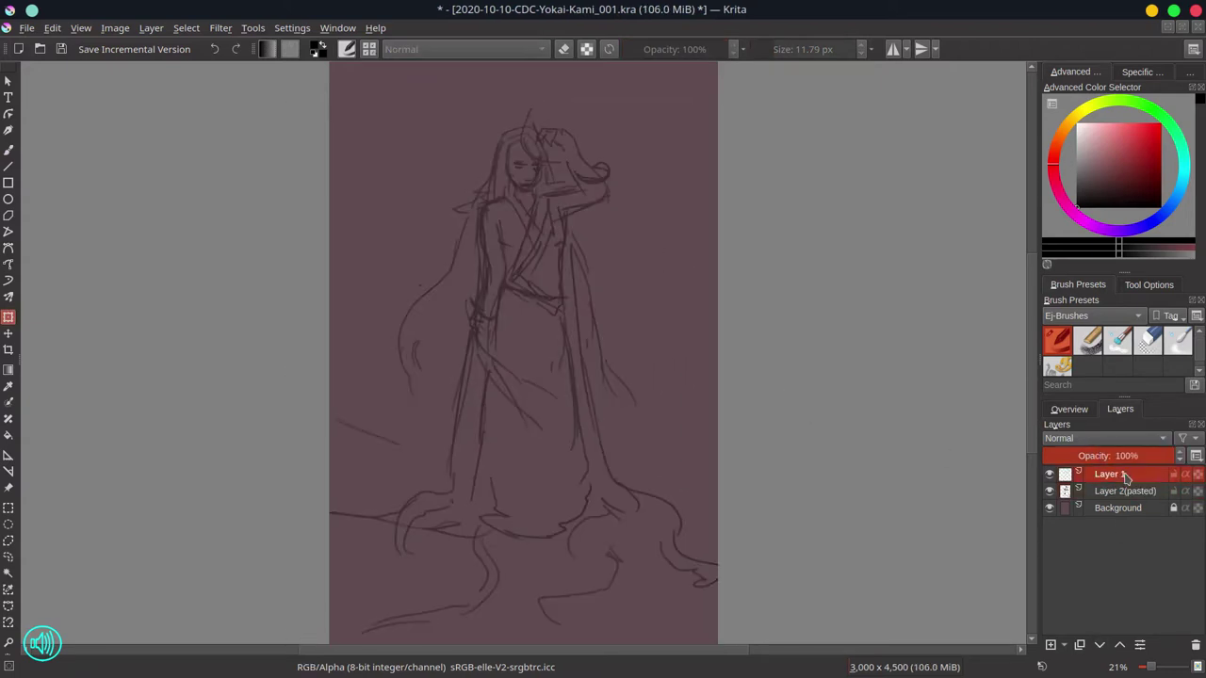
left_click(1121, 496)
left_click(1109, 474)
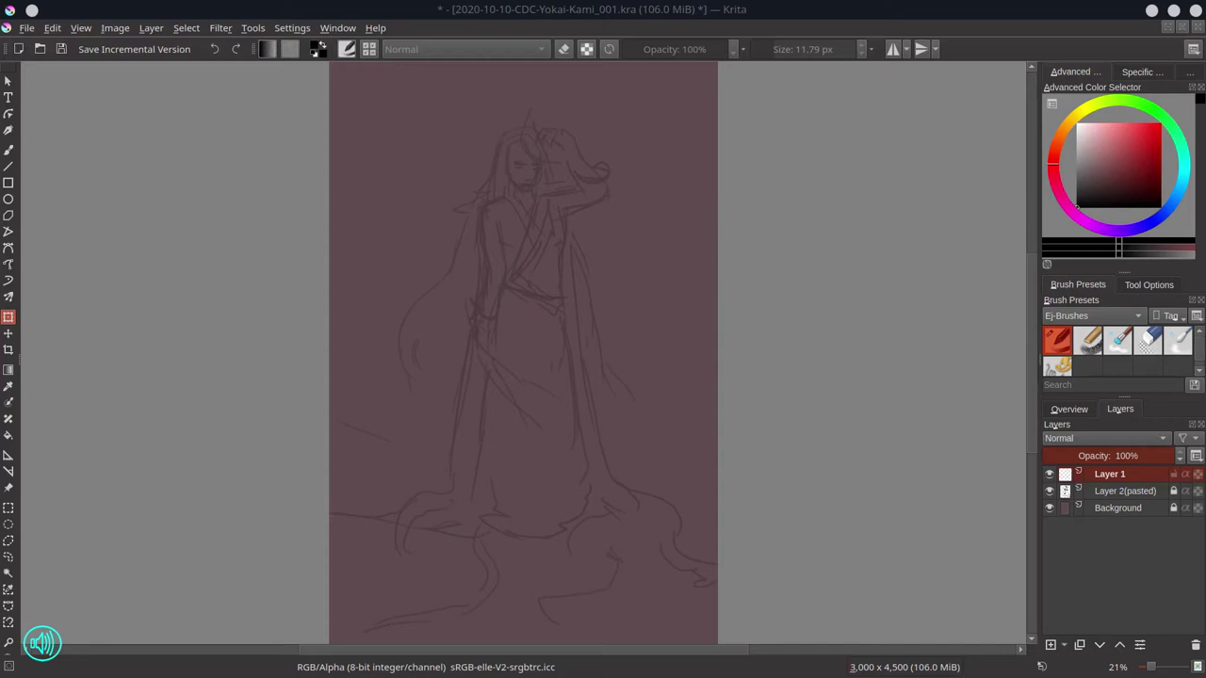
Step: Hide the pasted sketch layer and erase the trial brush stroke from Layer 1
key("b")
left_click_drag(541, 224, 538, 250)
left_click(1049, 491)
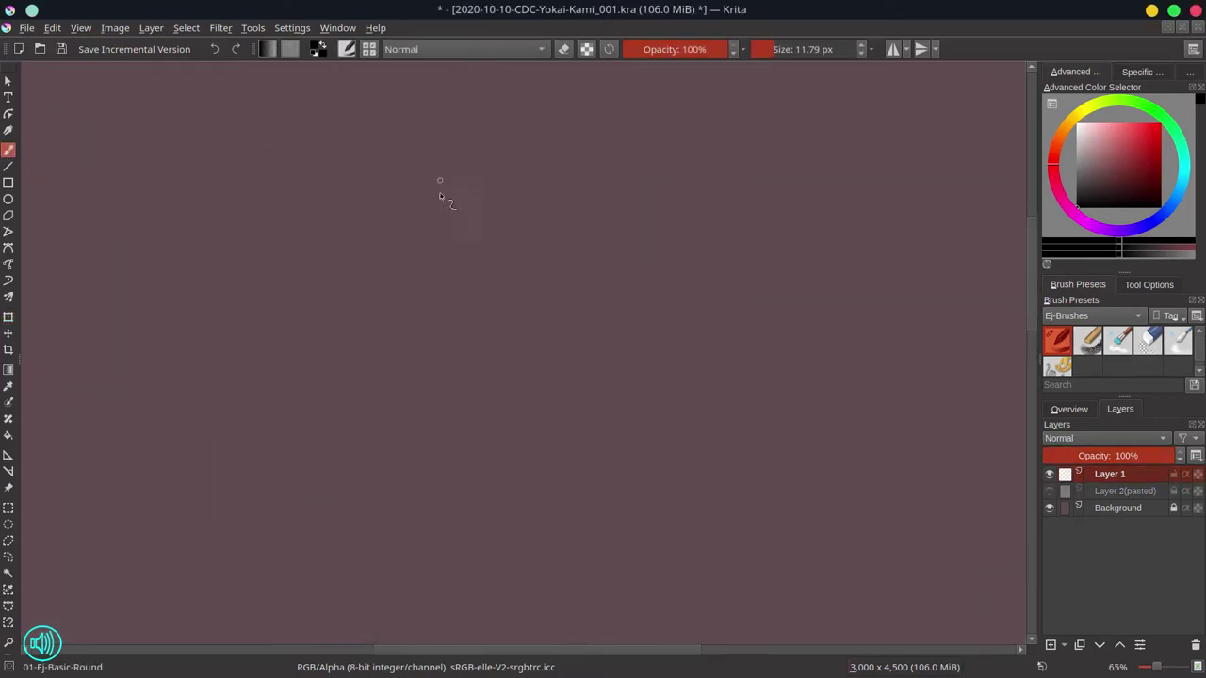
left_click(1147, 341)
left_click_drag(457, 231, 422, 235)
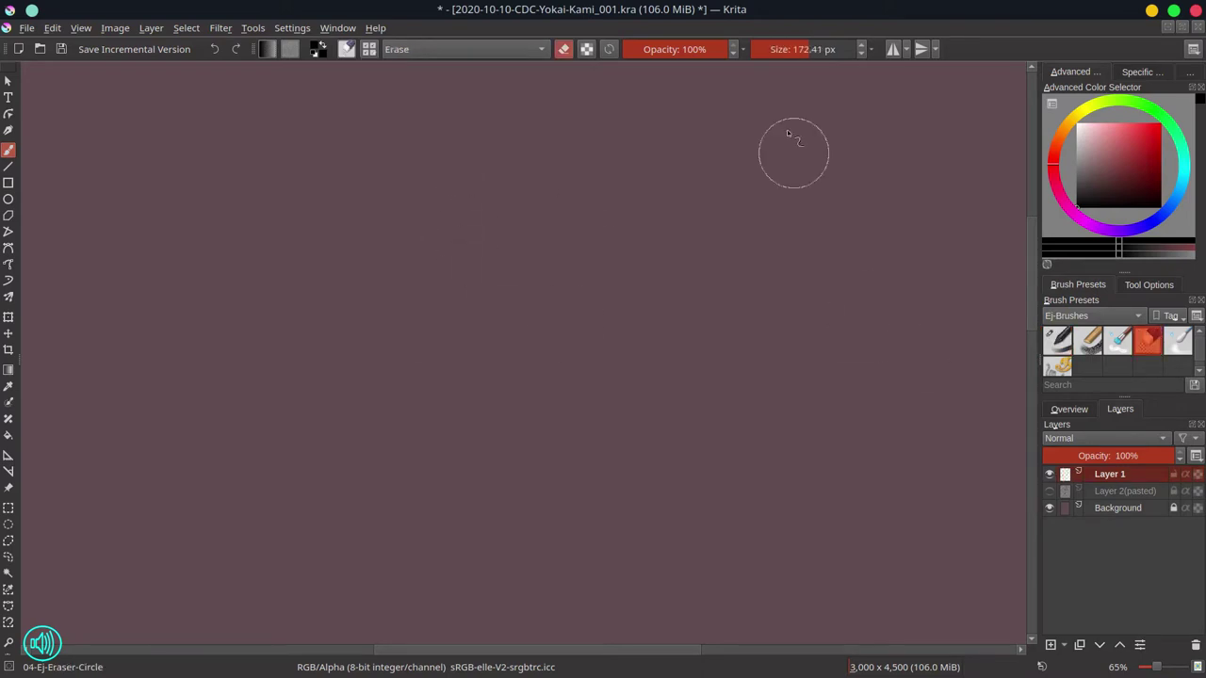
Step: Draw the face on Layer 1 with eyebrows, closed eyes, nose, lips and a short chin line
left_click(1057, 341)
mouse_move(550, 226)
left_mouse_down()
mouse_move(596, 217)
mouse_move(543, 278)
left_mouse_up()
left_click(1147, 341)
mouse_move(550, 228)
left_mouse_down()
mouse_move(601, 225)
mouse_move(601, 213)
mouse_move(543, 279)
mouse_move(548, 288)
mouse_move(519, 295)
left_mouse_up()
left_click(1057, 341)
mouse_move(470, 243)
left_mouse_down()
mouse_move(594, 242)
mouse_move(544, 266)
left_mouse_up()
mouse_move(500, 316)
left_mouse_down()
mouse_move(563, 316)
mouse_move(558, 330)
left_mouse_up()
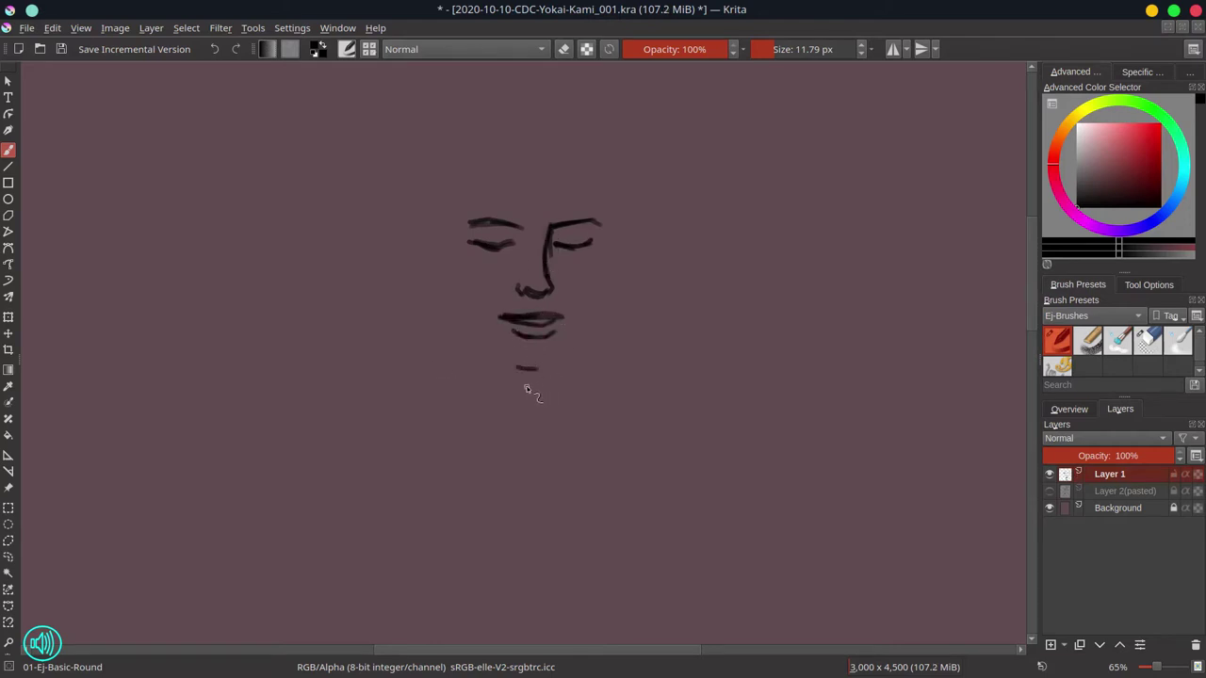
left_click_drag(513, 368, 547, 367)
Step: Draw the cheeks and jaw around the face, add the ear and sketch the hairline above the forehead
left_click_drag(607, 191, 606, 238)
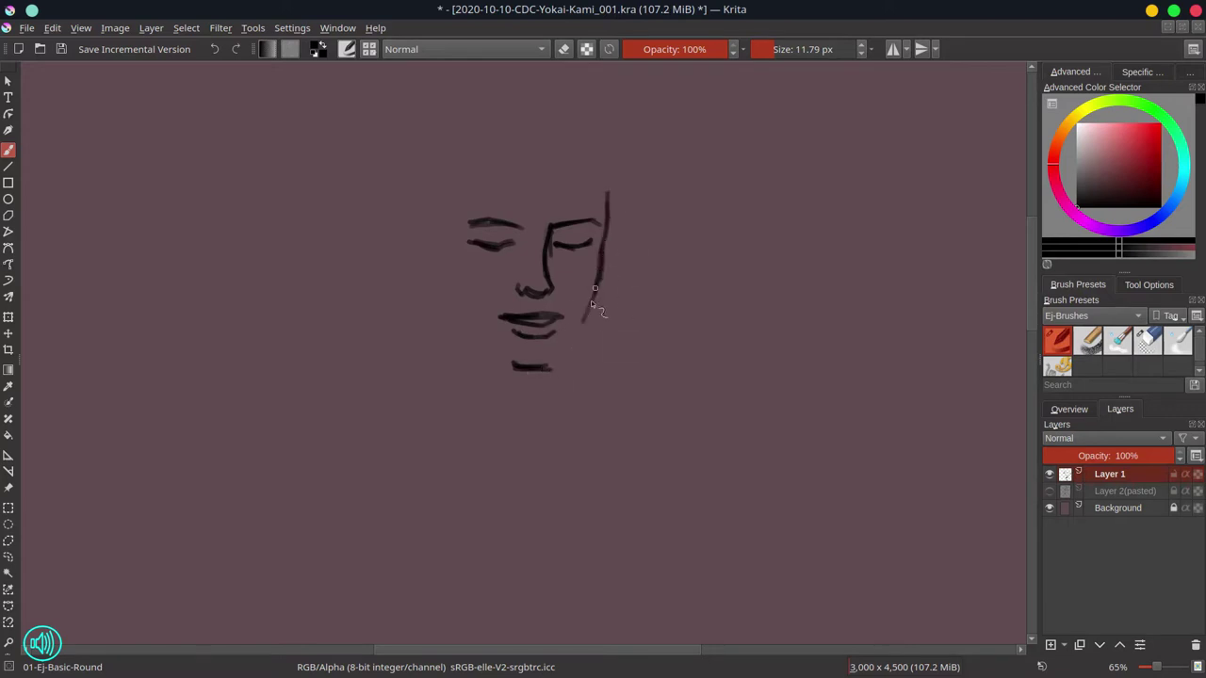
mouse_move(594, 288)
left_mouse_down()
mouse_move(554, 369)
mouse_move(508, 370)
left_mouse_up()
mouse_move(411, 266)
left_mouse_down()
mouse_move(429, 321)
mouse_move(502, 367)
left_mouse_up()
mouse_move(377, 206)
left_mouse_down()
mouse_move(400, 273)
mouse_move(379, 219)
mouse_move(399, 266)
mouse_move(396, 222)
mouse_move(407, 239)
mouse_move(449, 175)
mouse_move(435, 167)
mouse_move(419, 222)
left_mouse_up()
left_click_drag(465, 144, 527, 113)
left_click_drag(480, 149, 530, 124)
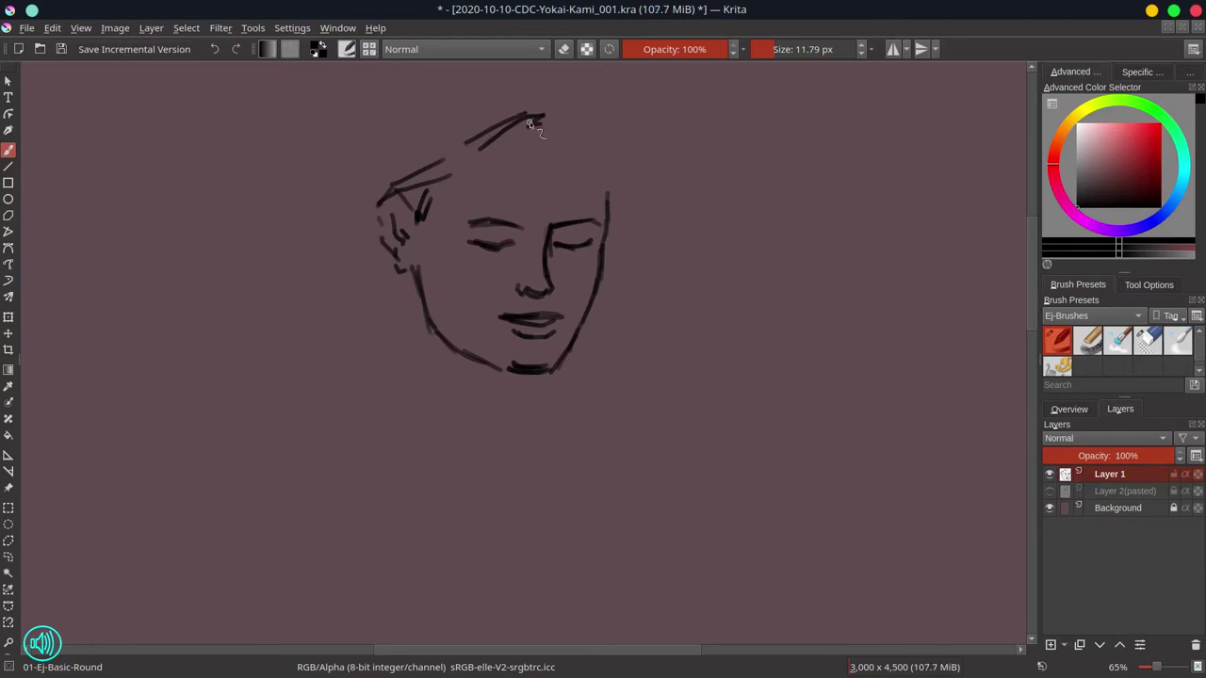
Step: Draw the curved hair parting above the forehead and the hair strands falling beside the ear
mouse_move(633, 295)
left_mouse_down()
mouse_move(629, 328)
mouse_move(619, 296)
mouse_move(617, 462)
left_mouse_up()
left_click_drag(617, 462, 614, 327)
mouse_move(469, 164)
left_mouse_down()
mouse_move(491, 227)
mouse_move(488, 217)
left_mouse_up()
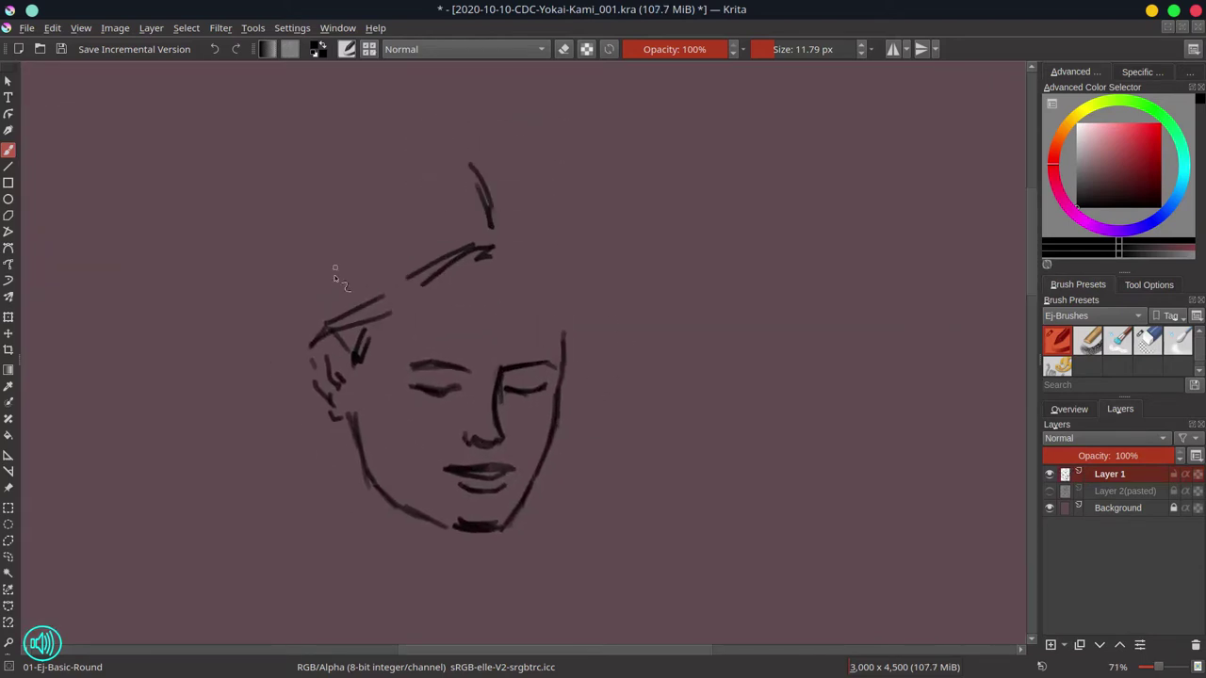
mouse_move(323, 279)
left_mouse_down()
mouse_move(291, 420)
mouse_move(308, 445)
left_mouse_up()
left_click_drag(312, 345, 307, 413)
left_click_drag(333, 249, 426, 165)
mouse_move(377, 182)
left_mouse_down()
mouse_move(442, 157)
mouse_move(479, 171)
mouse_move(305, 311)
left_mouse_up()
key("ctrl+z")
key("ctrl+z")
key("ctrl+z")
Step: Draw the crown of the hair up to the parting and clean up its back edge with the eraser
mouse_move(363, 179)
left_mouse_down()
mouse_move(453, 149)
mouse_move(474, 164)
mouse_move(476, 154)
mouse_move(462, 166)
left_mouse_up()
left_click(1142, 340)
left_click_drag(332, 250, 400, 164)
key("/")
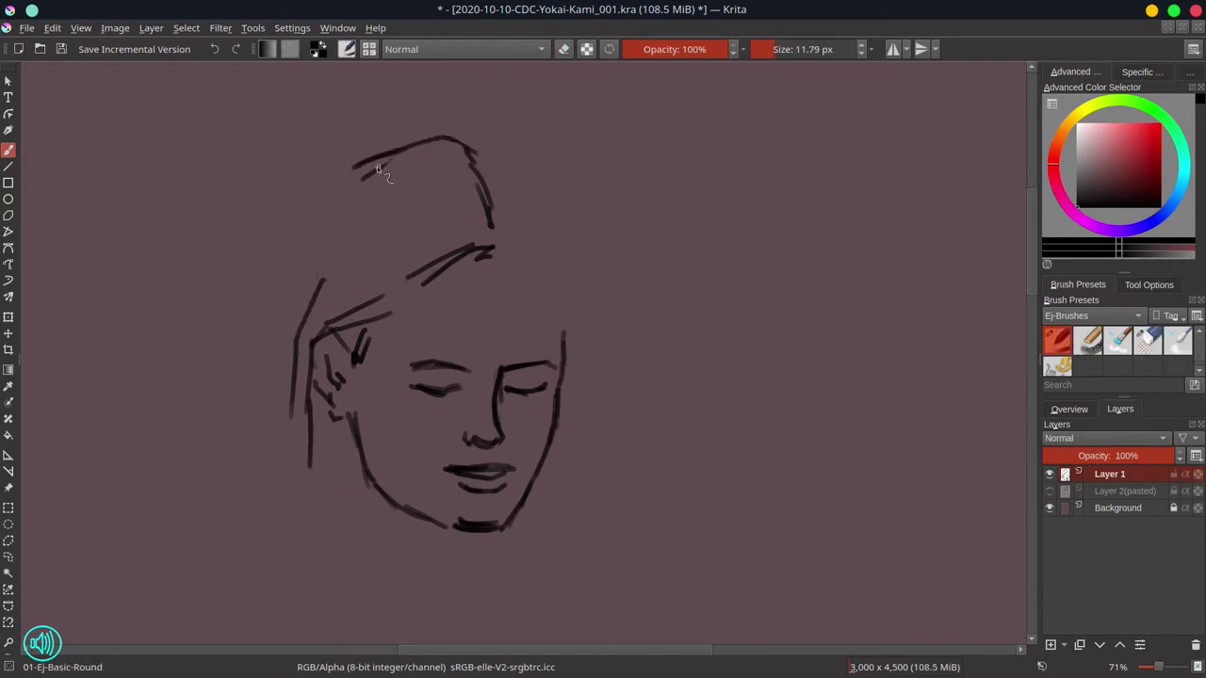
Step: Connect the crown to long hair falling past the ear and shoulder, and draw the neck below the chin
left_click_drag(341, 200, 313, 294)
left_click_drag(288, 363, 259, 513)
mouse_move(354, 429)
left_mouse_down()
mouse_move(334, 533)
mouse_move(301, 569)
left_mouse_up()
left_click_drag(257, 498, 213, 556)
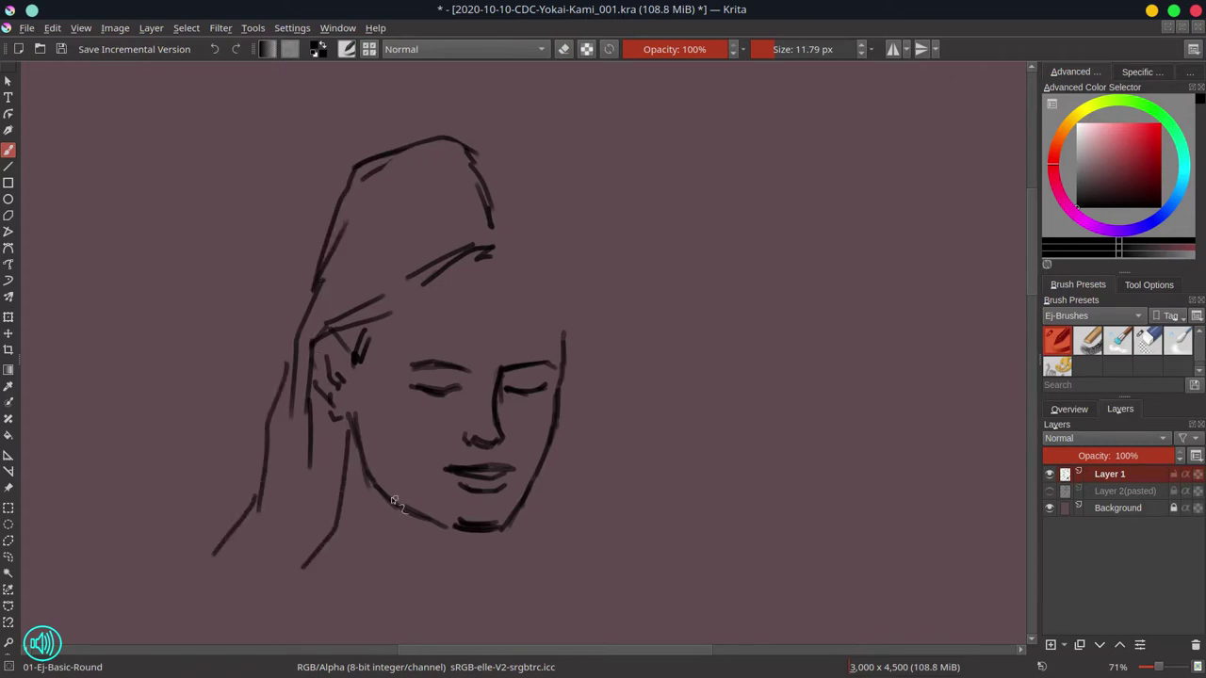
left_click_drag(358, 442, 361, 523)
left_click_drag(364, 500, 296, 571)
left_click_drag(489, 530, 491, 552)
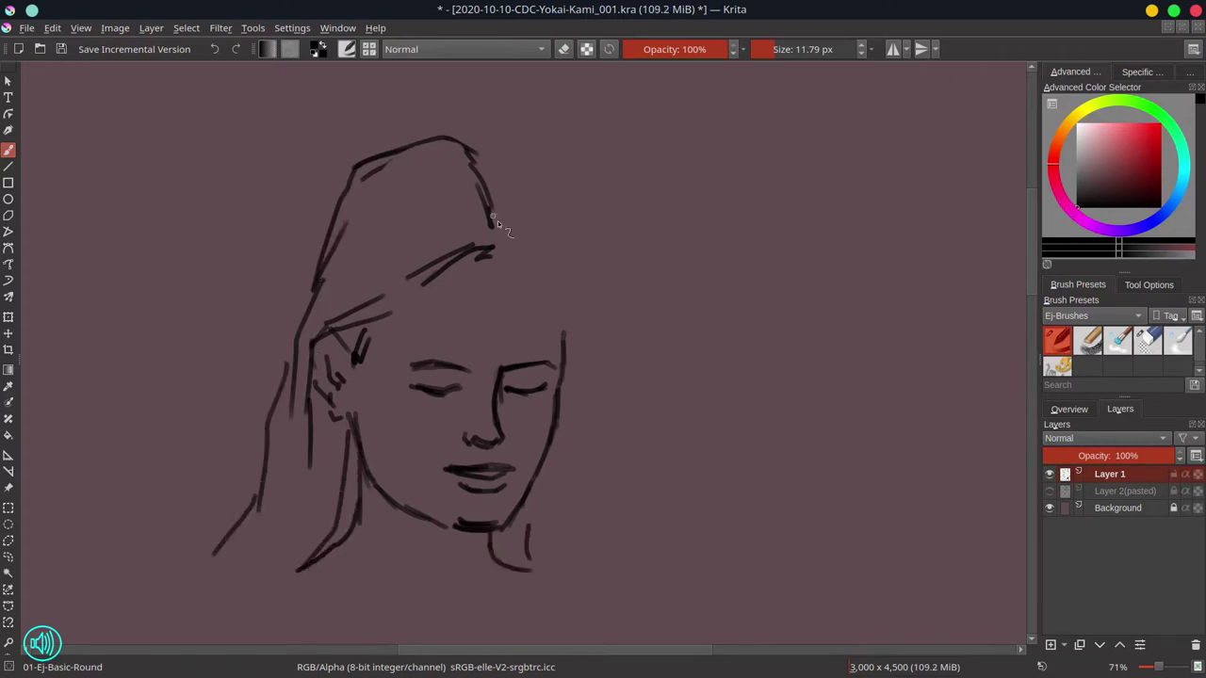
Step: Draw the raised hand with curled fingers resting at the hairline, including the start of the wrist
mouse_move(494, 232)
left_mouse_down()
mouse_move(570, 222)
mouse_move(515, 283)
mouse_move(571, 250)
left_mouse_up()
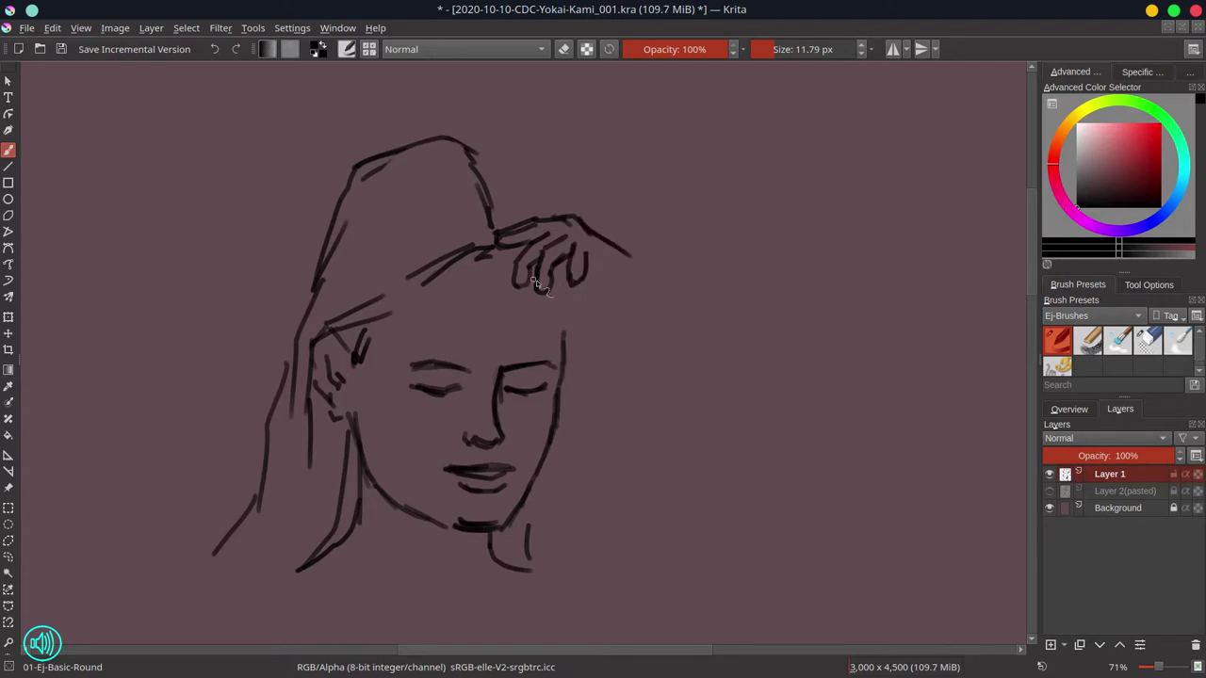
left_click_drag(554, 274, 568, 279)
left_click_drag(552, 290, 610, 302)
left_click_drag(626, 252, 648, 280)
Step: Select the raised hand, rotate it slightly clockwise, shift it closer to the forehead and deselect it
left_click(9, 541)
mouse_move(639, 185)
left_mouse_down()
mouse_move(490, 235)
mouse_move(674, 315)
left_mouse_up()
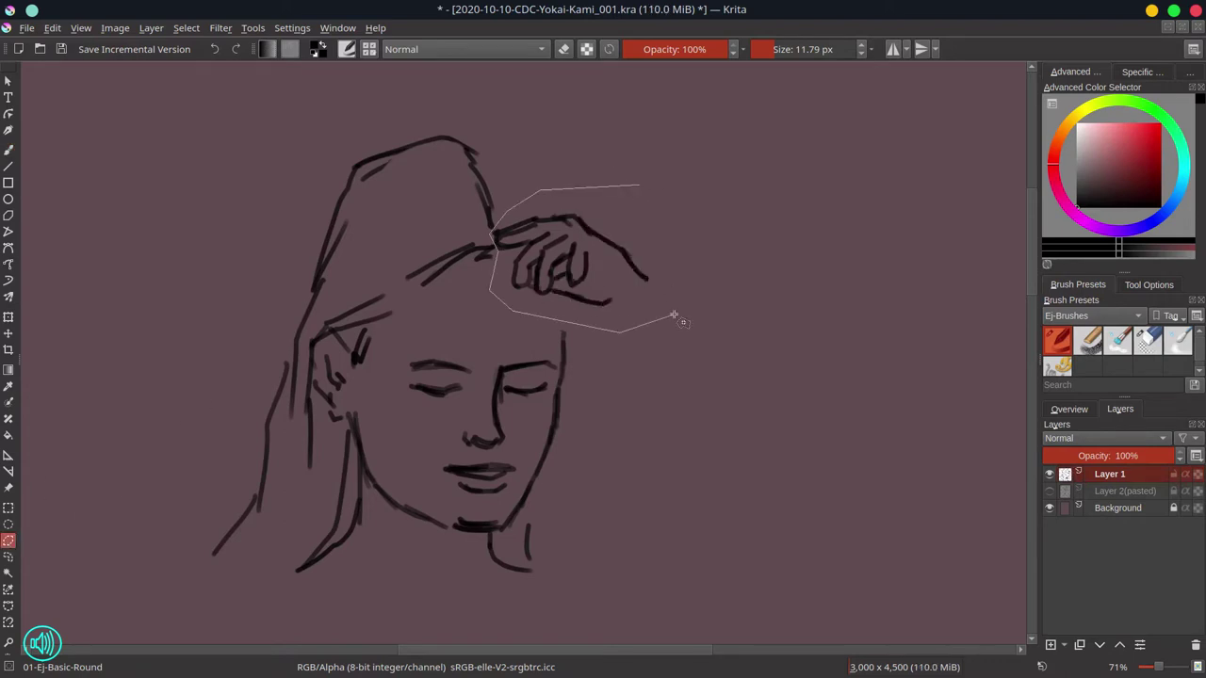
double_click(674, 314)
key("ctrl+t")
left_click_drag(603, 339, 596, 340)
left_click_drag(668, 338, 620, 316)
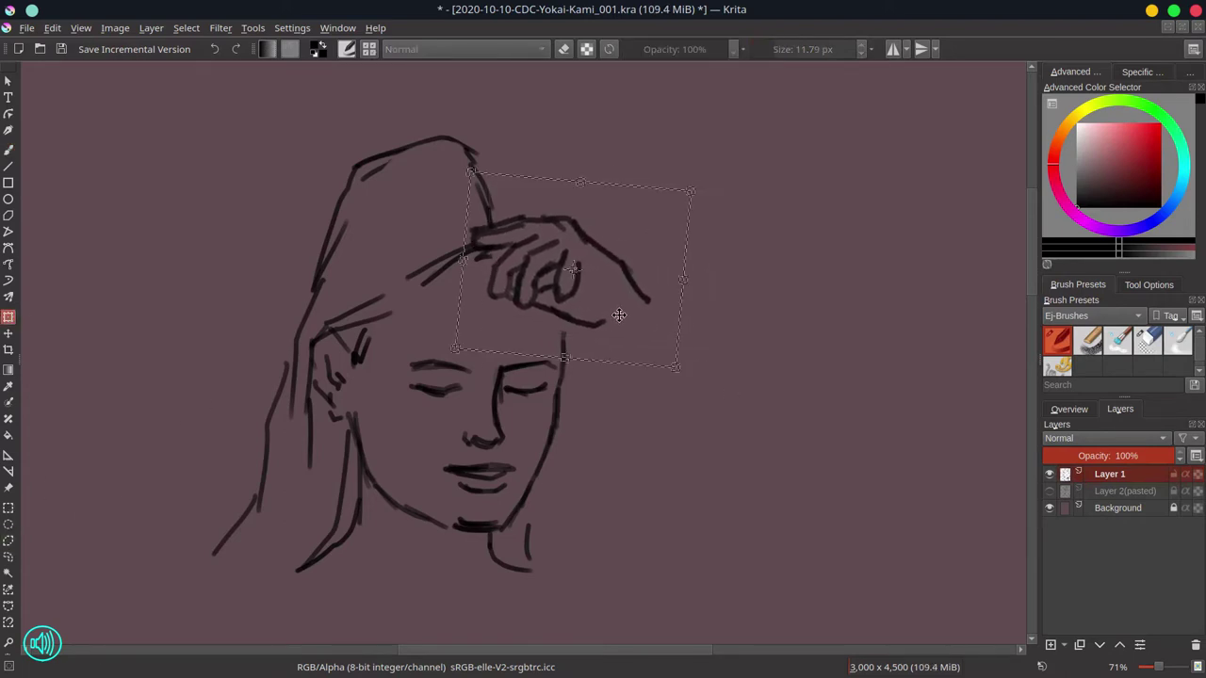
key("Return")
key("ctrl+shift+a")
Step: Draw the hair on the other side of the parting, curving down to the hand, and a strand beside the neck
left_click(9, 148)
left_click_drag(487, 158, 500, 204)
mouse_move(477, 148)
left_mouse_down()
mouse_move(532, 149)
mouse_move(556, 164)
mouse_move(585, 233)
left_mouse_up()
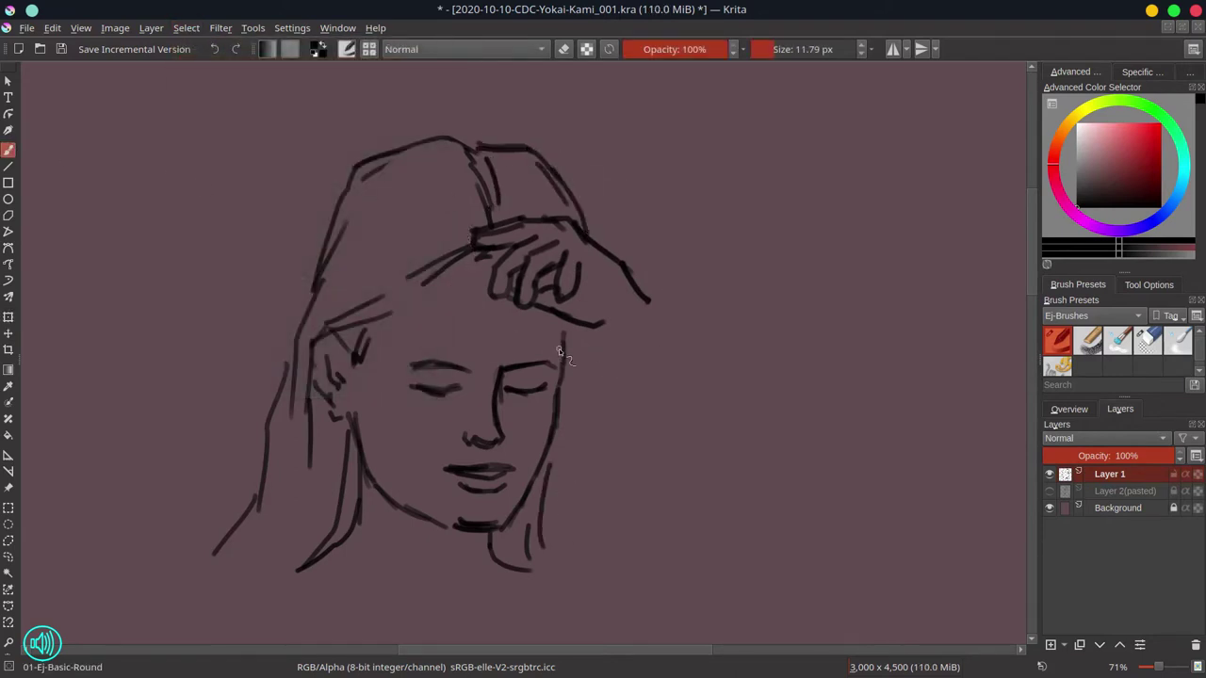
Step: Reselect the hand area, move it slightly lower over the forehead and clear the selection
left_click(185, 28)
left_click(207, 83)
key("ctrl+t")
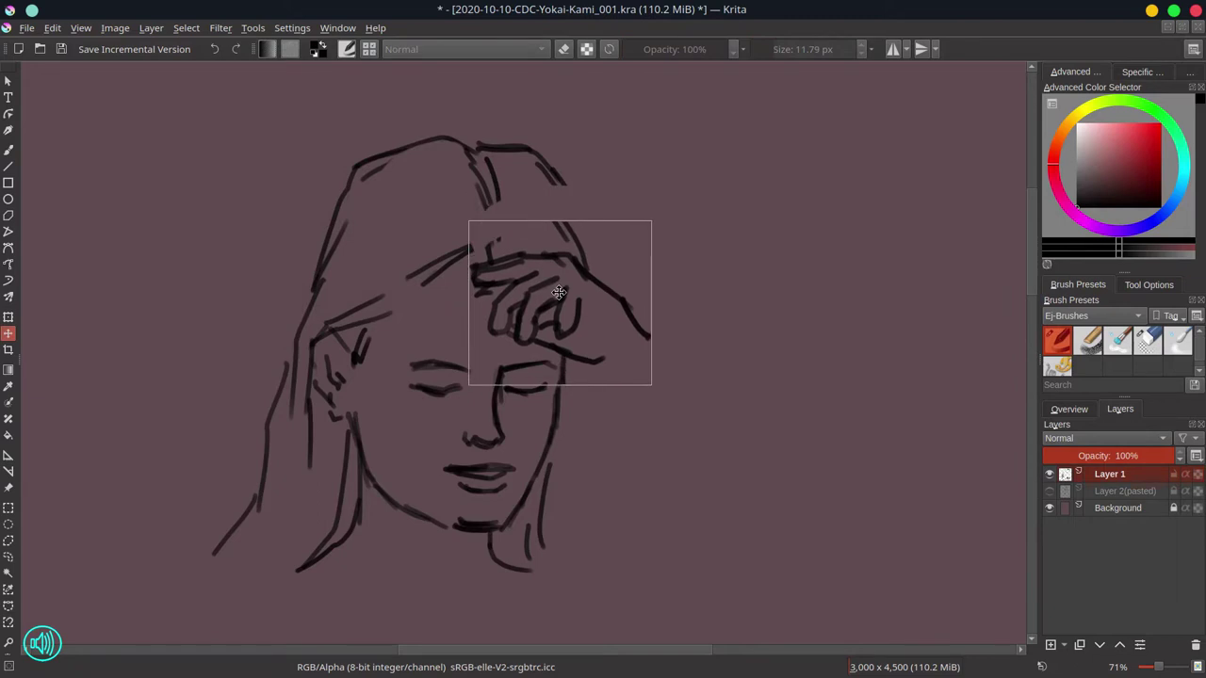
left_click_drag(559, 293, 561, 280)
key("Return")
key("b")
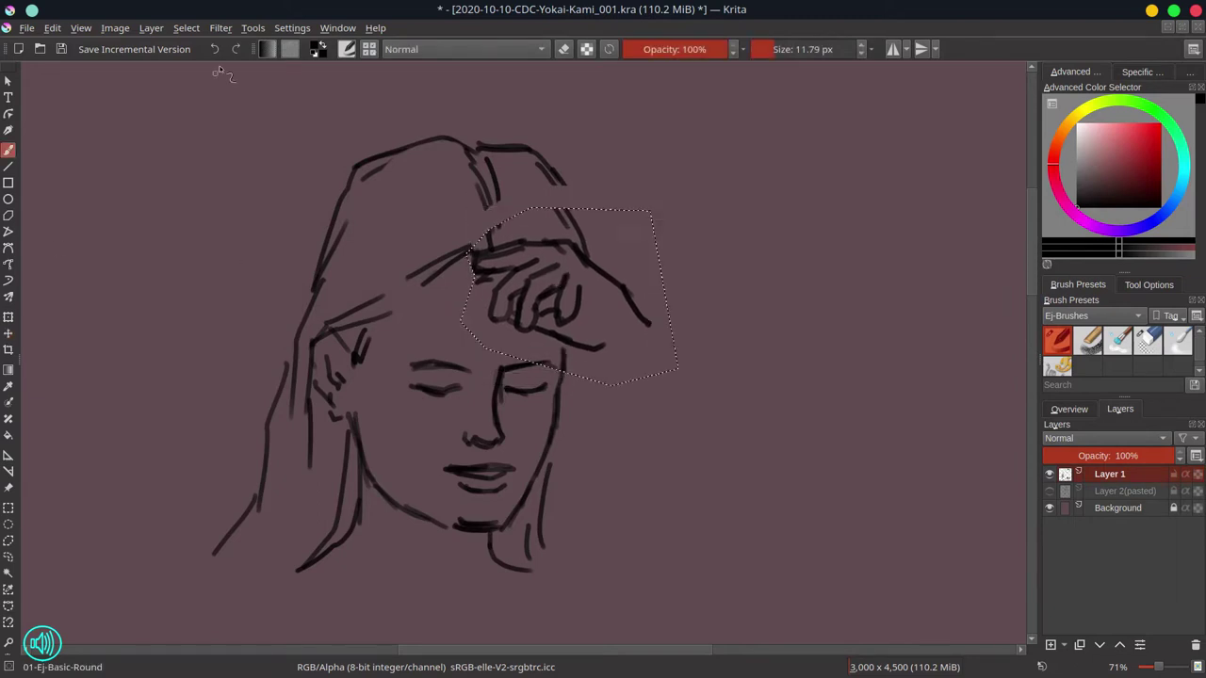
key("ctrl+shift+a")
Step: Erase the broken hair lines above the hand and redraw the parting and the adjoining hair contour lower
left_click(1147, 339)
left_click_drag(480, 141, 483, 205)
left_click_drag(551, 165, 573, 214)
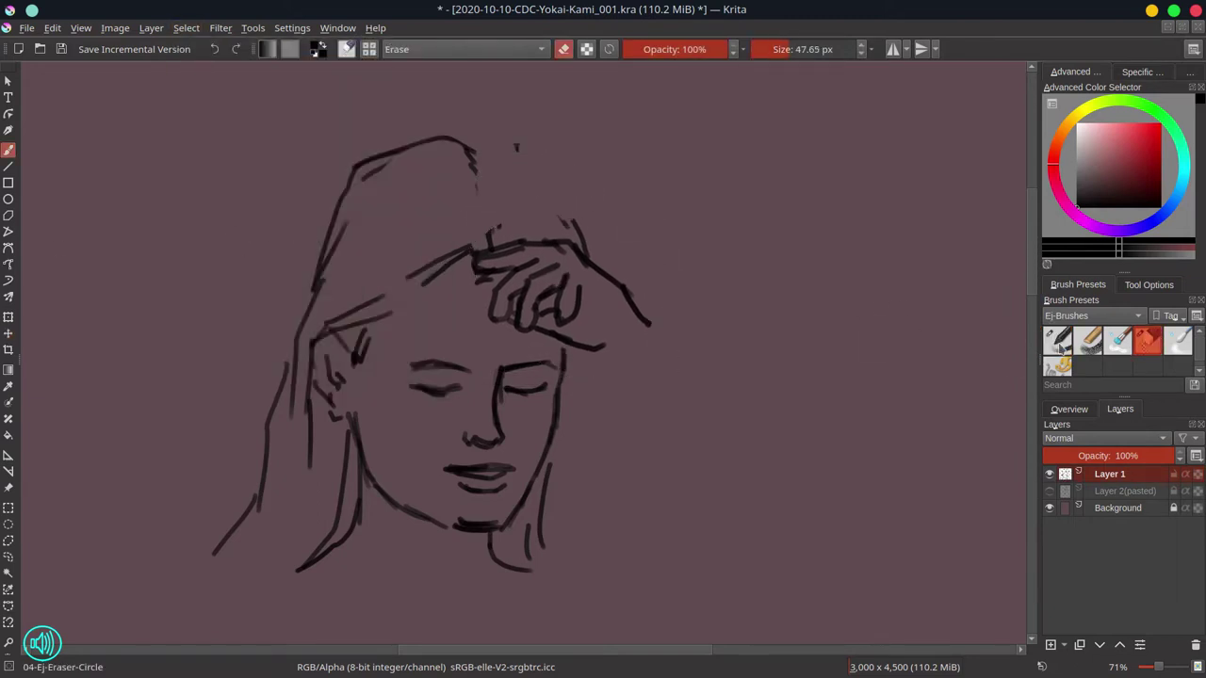
left_click(1061, 348)
left_click_drag(470, 173, 491, 249)
mouse_move(474, 165)
left_mouse_down()
mouse_move(517, 166)
mouse_move(494, 179)
left_mouse_up()
left_click_drag(573, 227, 547, 186)
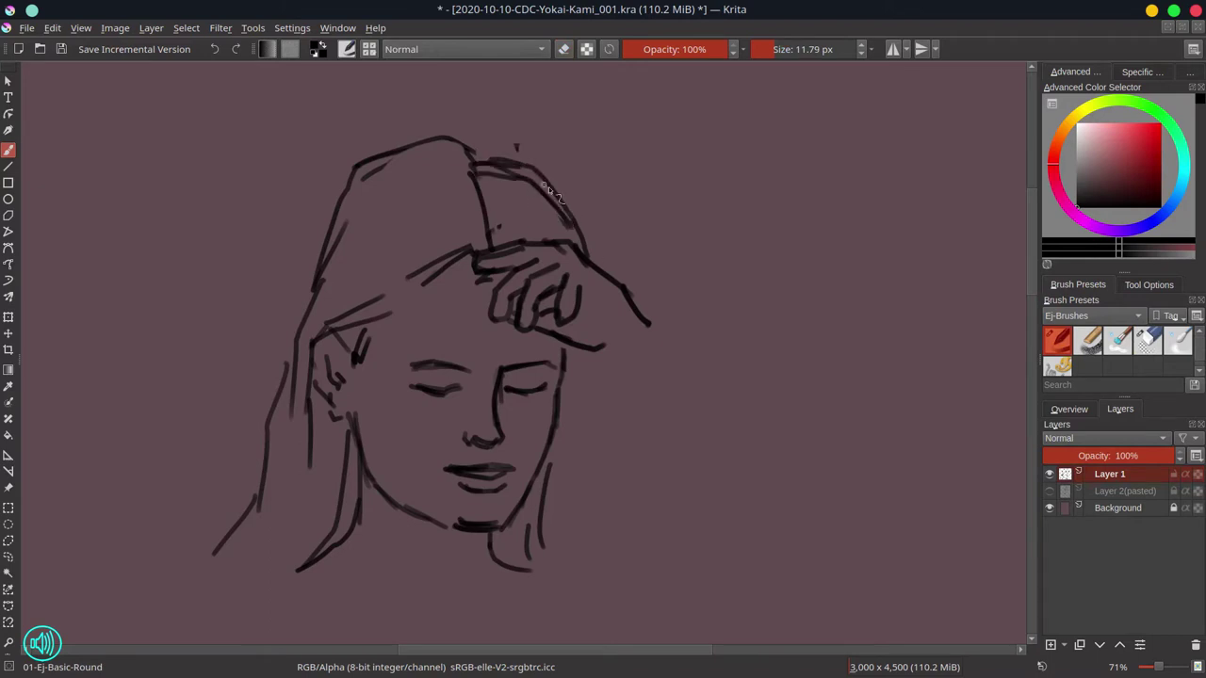
Step: Erase the old high crown outline of the hair and the stray mark above the parting
left_click_drag(468, 174, 313, 267)
key("slash")
mouse_move(359, 167)
left_mouse_down()
mouse_move(458, 128)
mouse_move(471, 151)
left_mouse_up()
left_click_drag(366, 183, 444, 159)
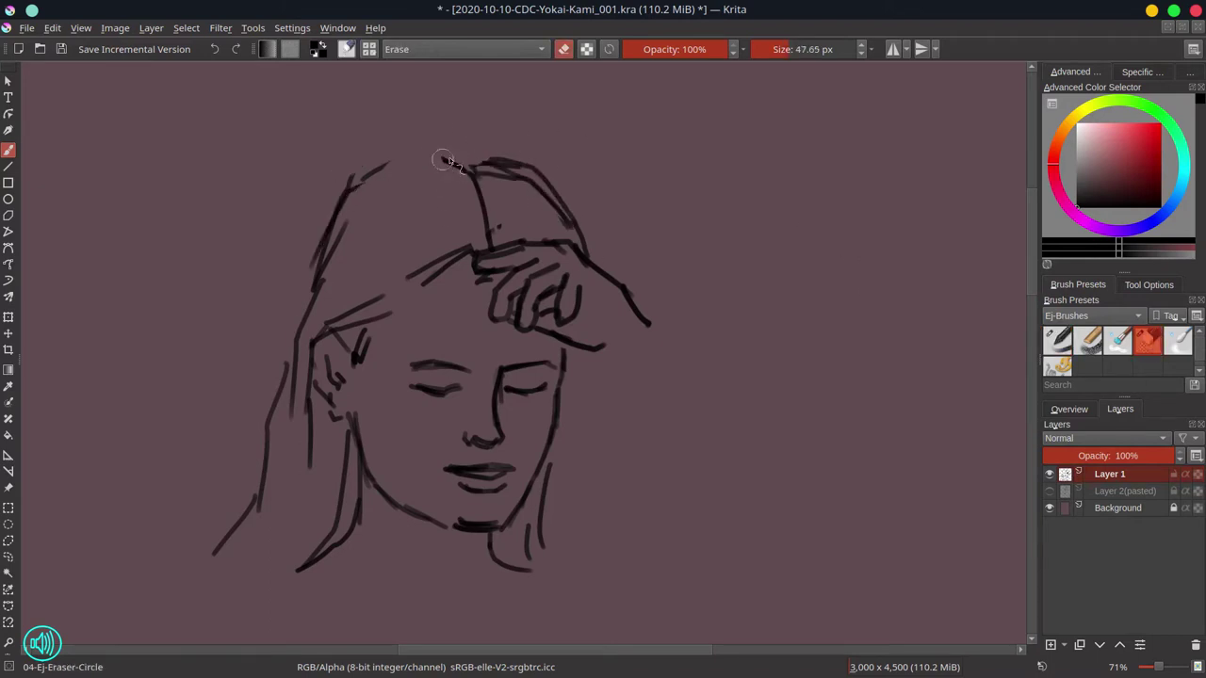
left_click(517, 147)
Step: Redraw the crown of the hair lower, joining it to the parting, and extend the wrist lines into the forearm
key("slash")
mouse_move(330, 198)
left_mouse_down()
mouse_move(462, 168)
mouse_move(394, 189)
left_mouse_up()
left_click_drag(330, 243, 347, 260)
left_click_drag(565, 335, 627, 360)
left_click_drag(648, 323, 663, 335)
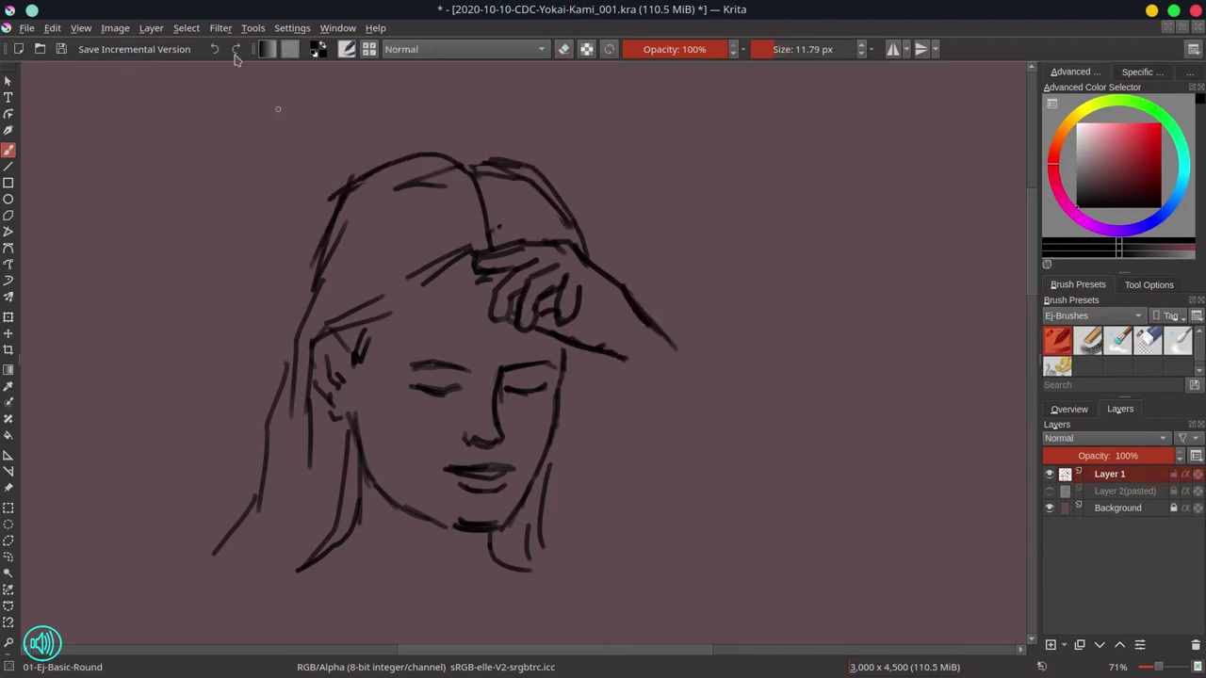
Step: Outline the hand and wrist with a polygonal selection, enlarge them slightly and clear the selection
left_click(187, 28)
left_click(209, 86)
left_click(193, 30)
left_click(209, 67)
left_click(8, 541)
left_click(686, 271)
left_click(614, 264)
left_click(570, 236)
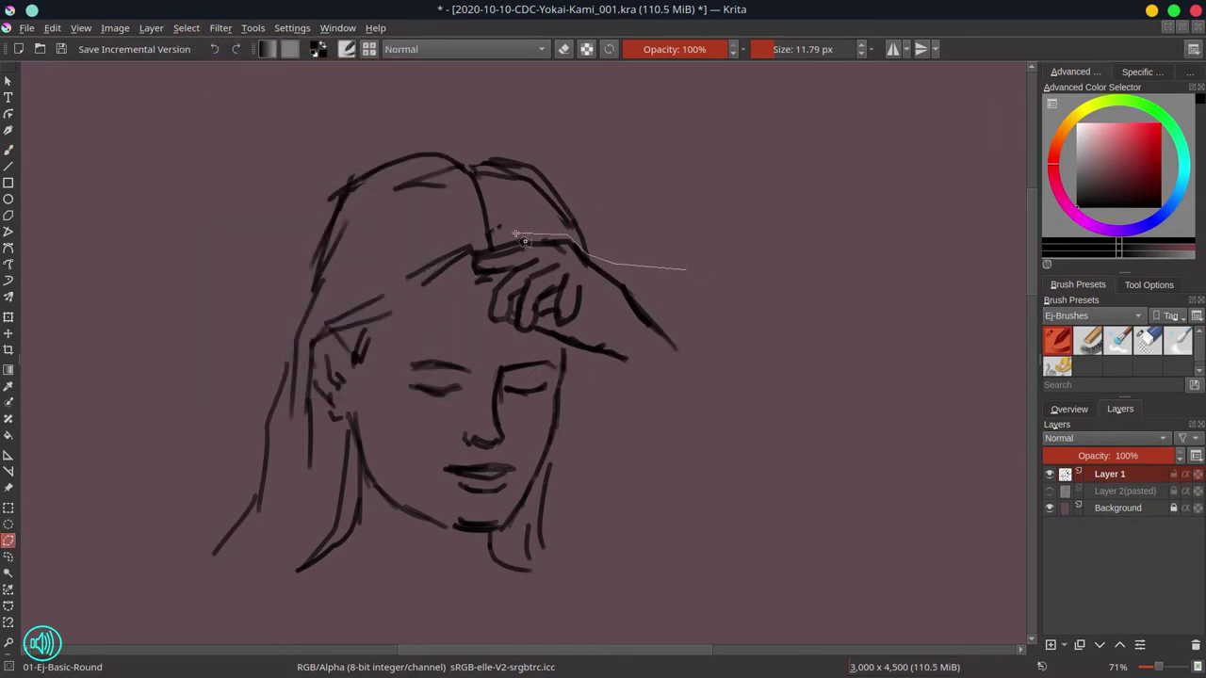
mouse_move(520, 237)
left_mouse_down()
mouse_move(575, 366)
mouse_move(745, 326)
left_mouse_up()
key("ctrl+t")
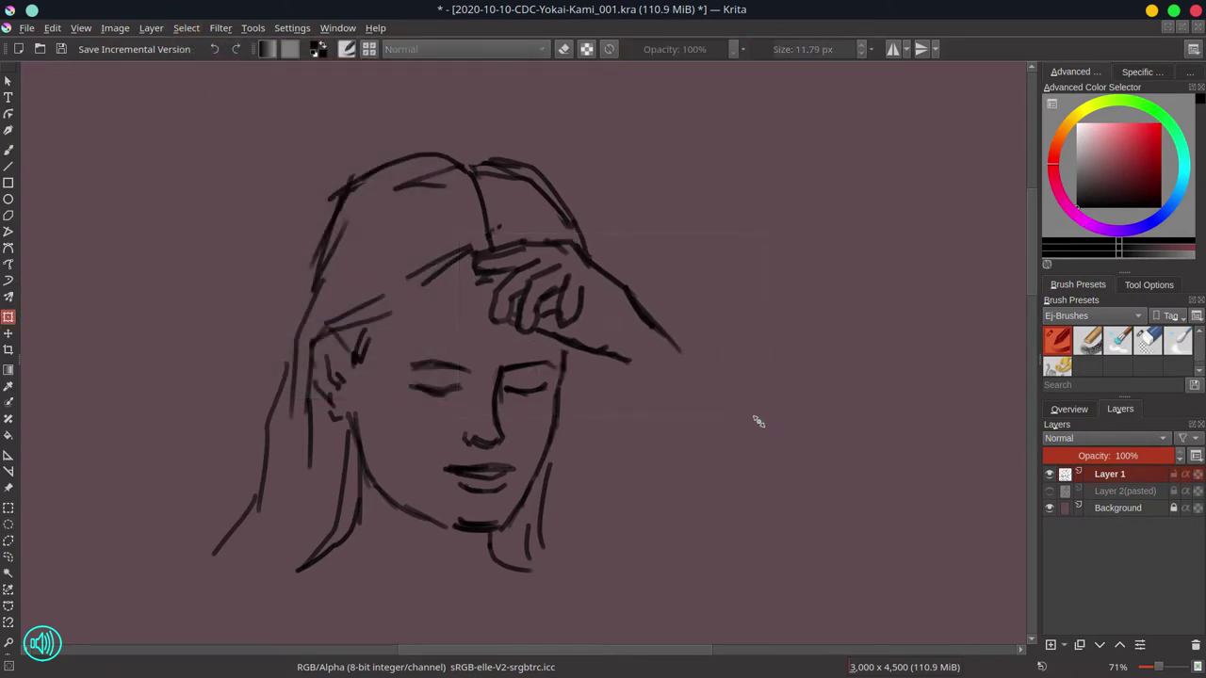
key("Return")
left_click(187, 29)
left_click(209, 65)
left_click(8, 150)
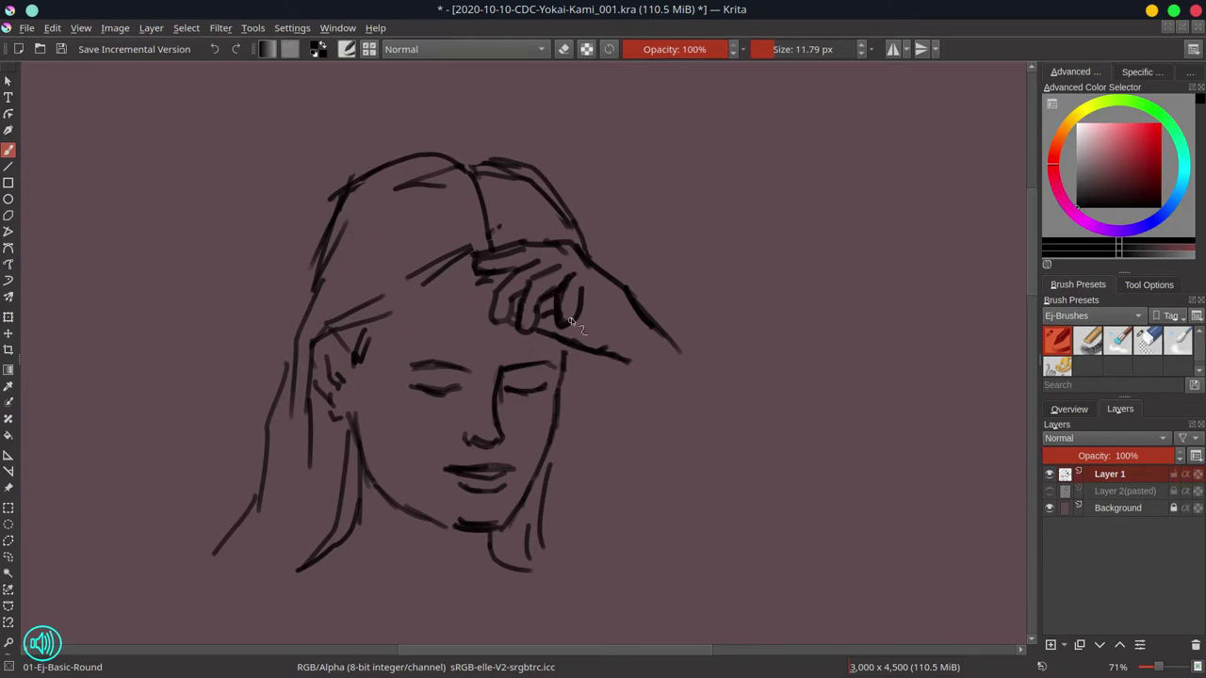
Step: Clean up the parting's end above the hand, reinforce the finger lines and draw the hairline from the ear to the fingertips
key("e")
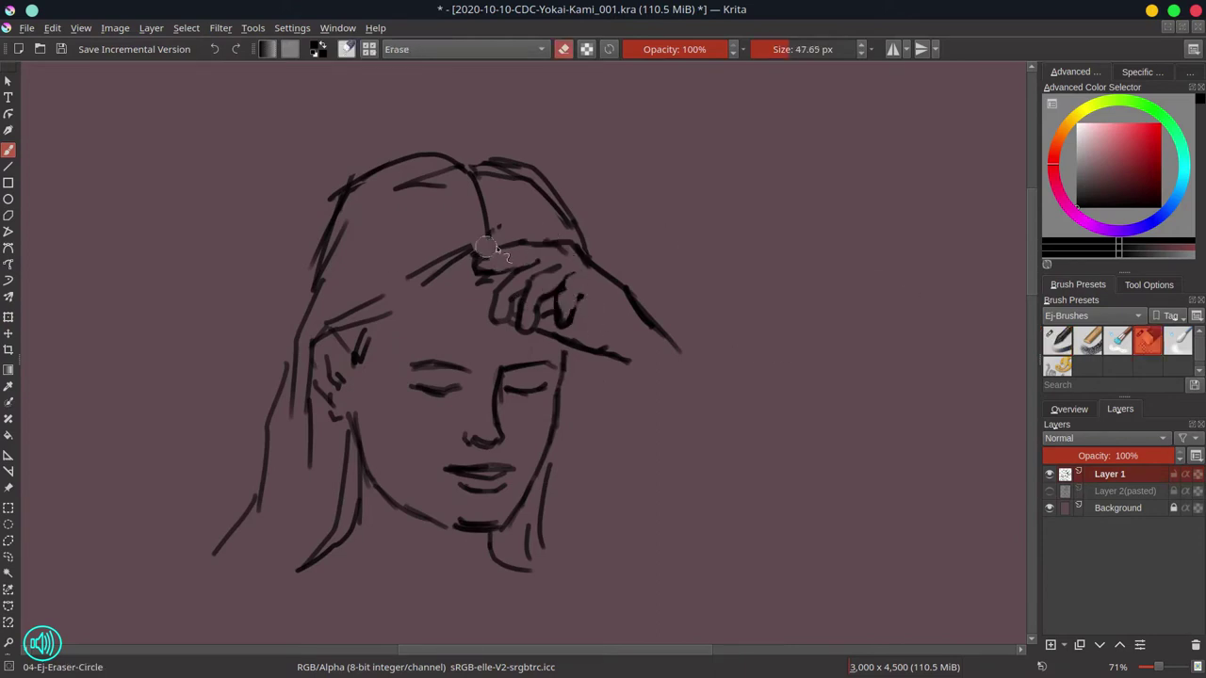
key("e")
mouse_move(526, 268)
left_mouse_down()
mouse_move(551, 306)
mouse_move(559, 287)
left_mouse_up()
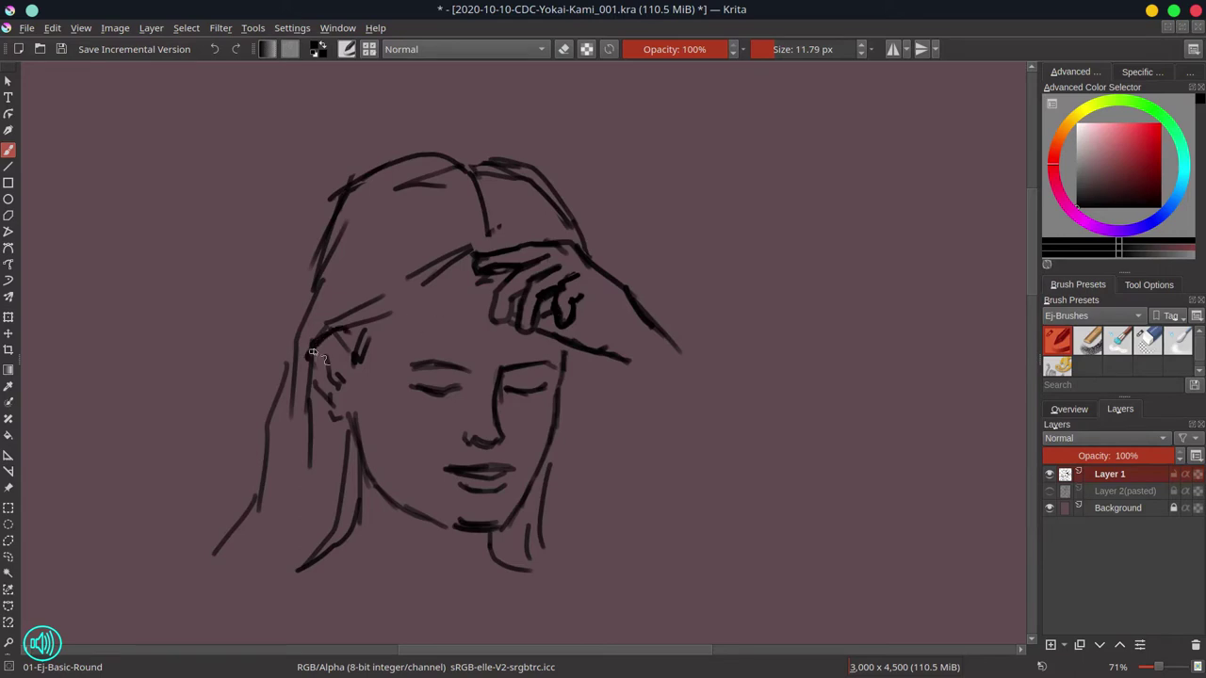
left_click_drag(313, 352, 440, 308)
left_click_drag(409, 313, 467, 276)
Step: Draw the two sloping shoulder lines from the base of the neck and hair
left_click_drag(600, 385, 601, 439)
left_click_drag(389, 415, 441, 393)
left_click_drag(548, 379, 622, 396)
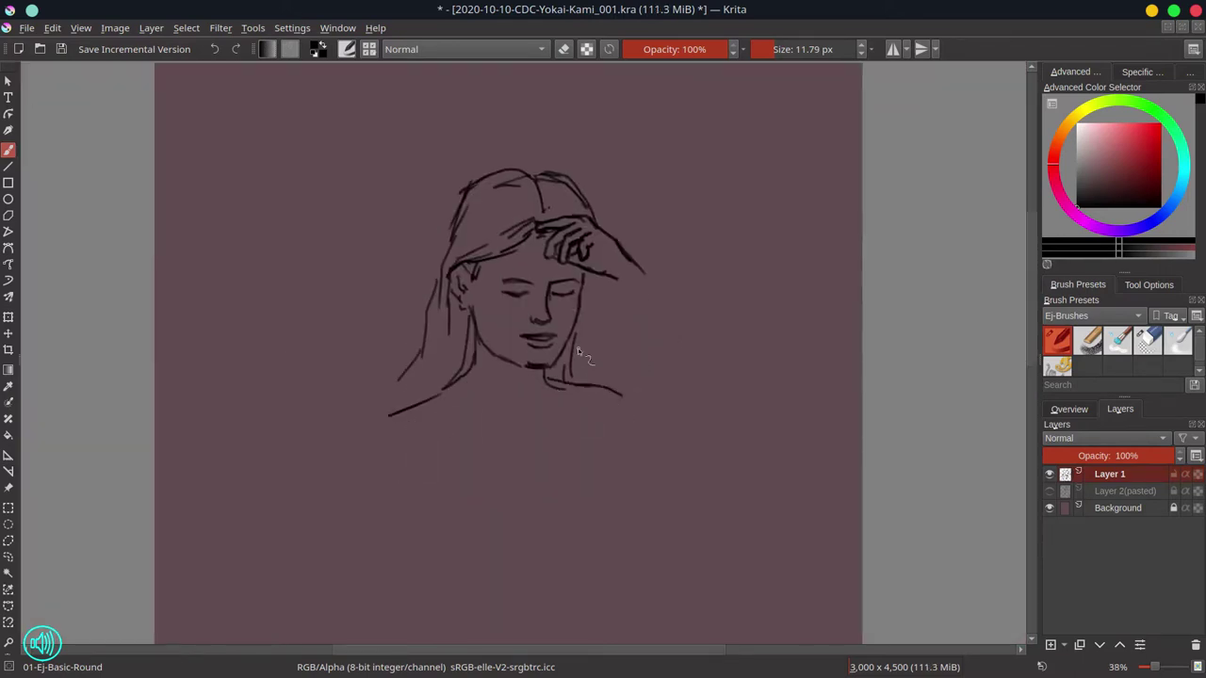
Step: Show the Layer 2(pasted) sketch, then scale the head drawing down and move it onto the sketched figure's head
left_click(1049, 490)
left_click(8, 318)
left_click_drag(389, 416, 504, 304)
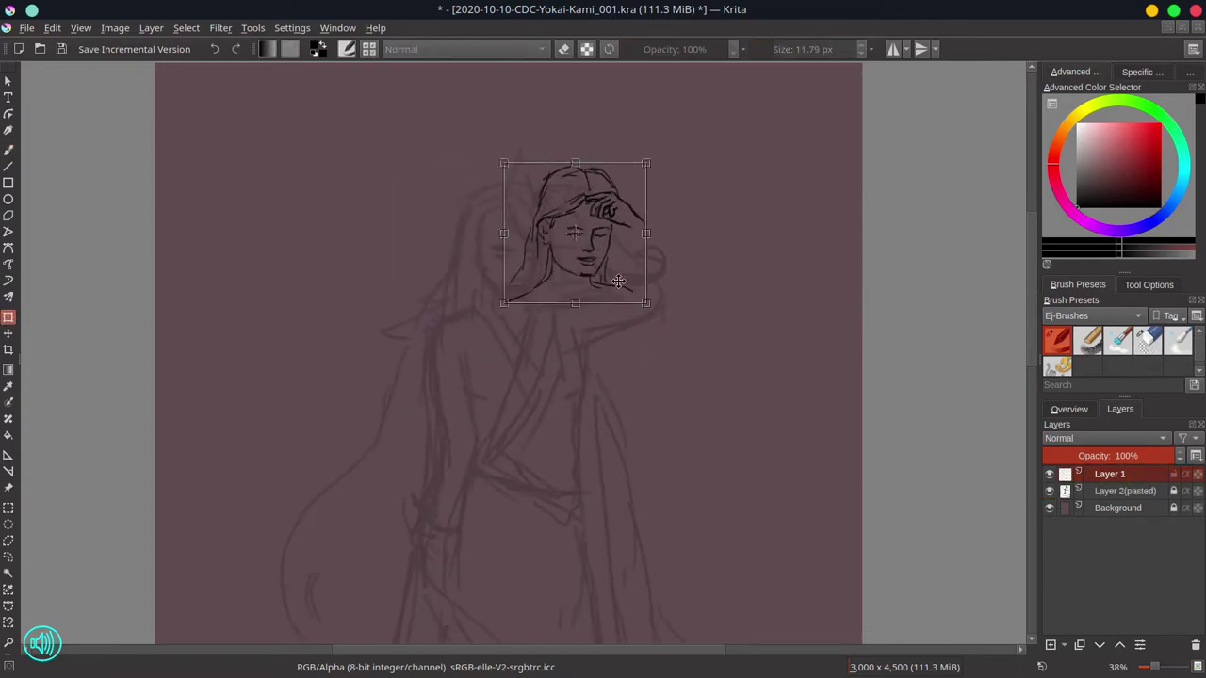
left_click_drag(618, 280, 549, 305)
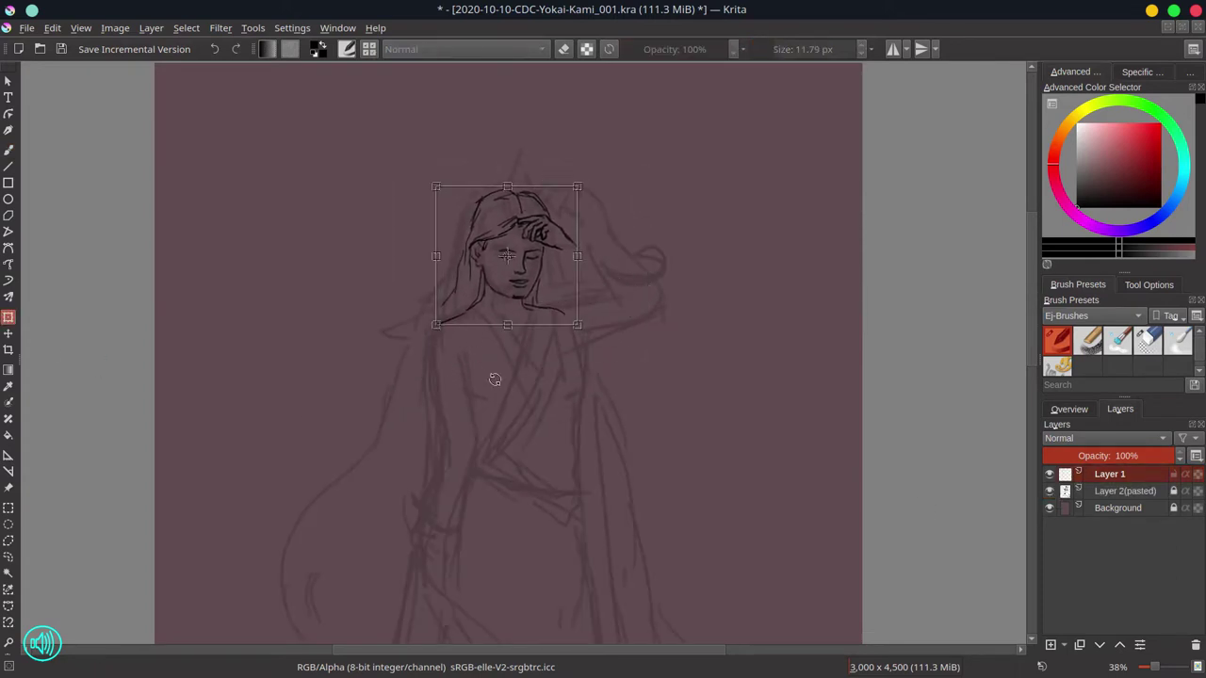
key("Return")
Step: Erase the old chin and cheek lines and redraw the jaw as one clean contour from cheek to chin
key("slash")
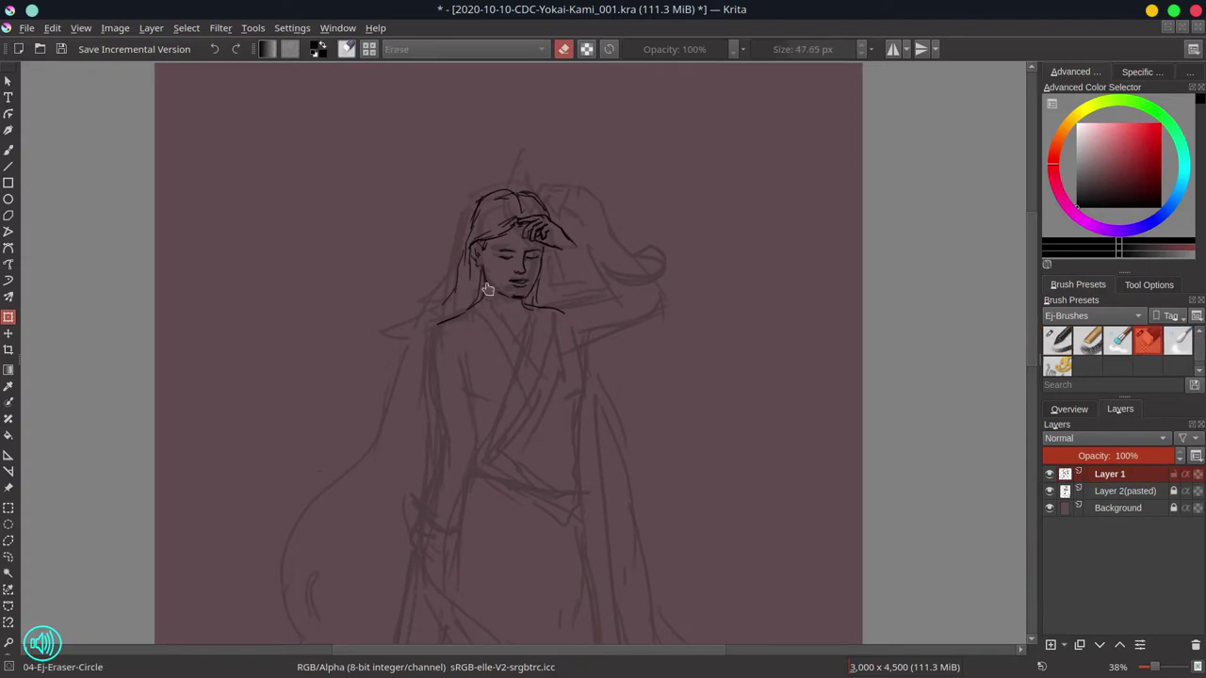
key("b")
scroll(557, 299, "up", 5)
mouse_move(542, 364)
left_mouse_down()
mouse_move(518, 354)
mouse_move(563, 339)
left_mouse_up()
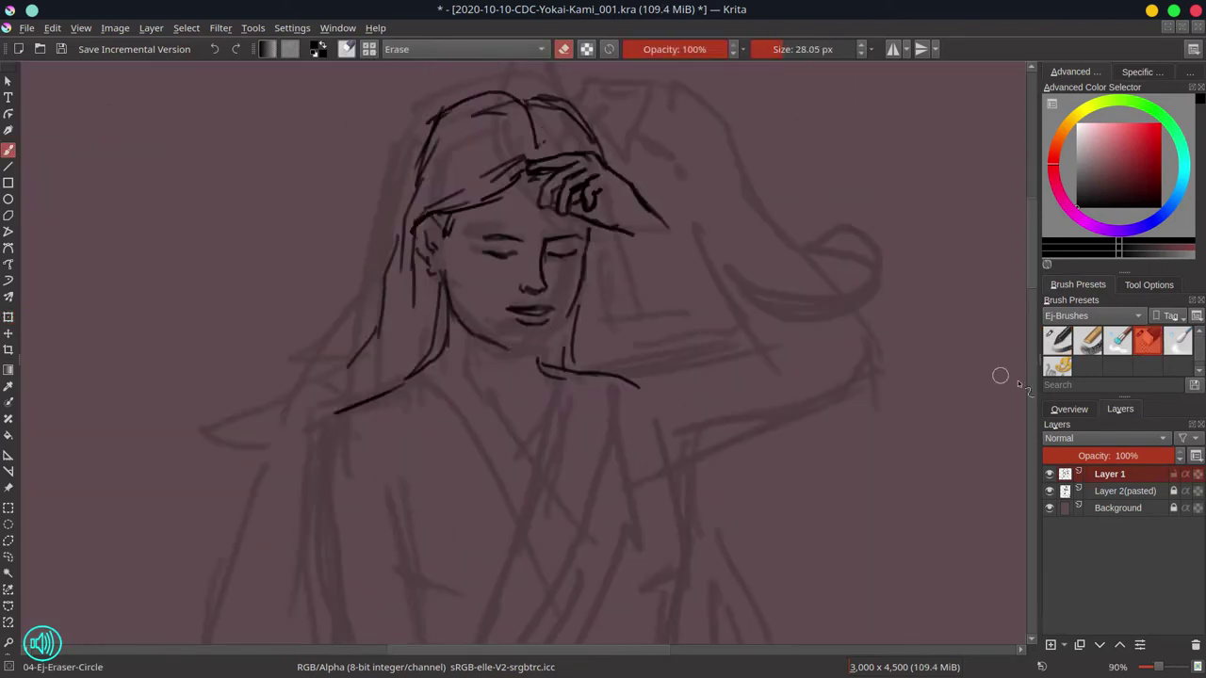
key("/")
left_click_drag(589, 232, 561, 323)
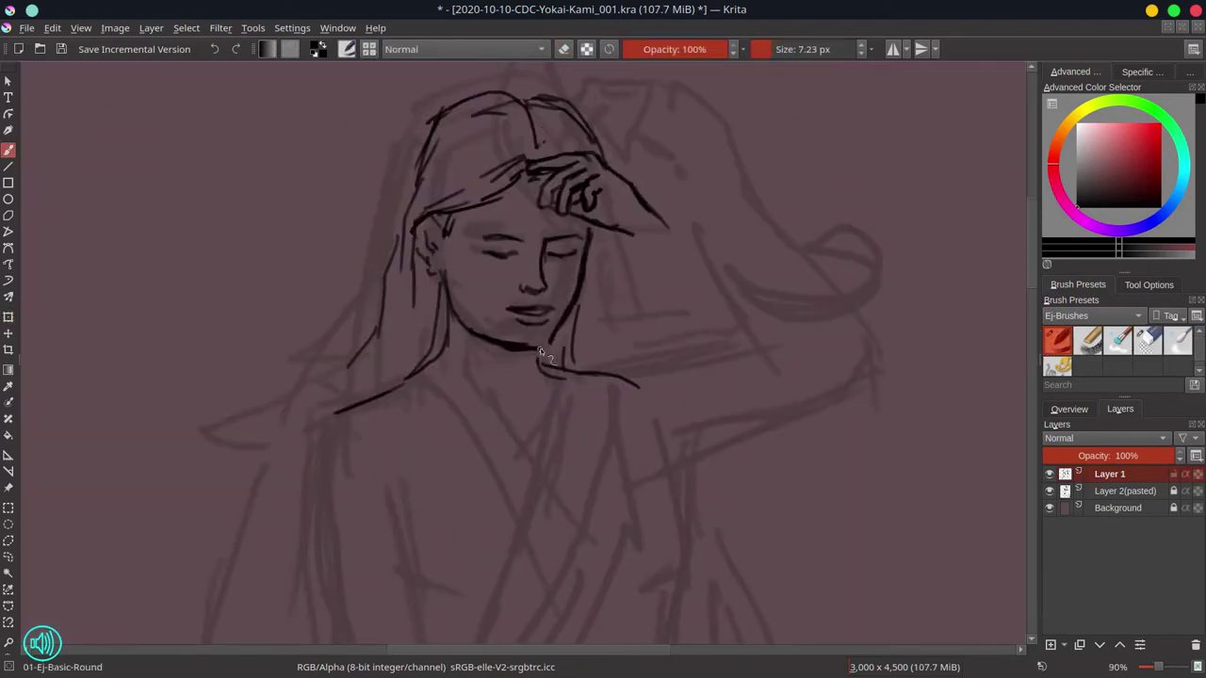
key("slash")
left_click_drag(487, 330, 474, 331)
left_click_drag(483, 341, 532, 354)
left_click_drag(590, 274, 563, 330)
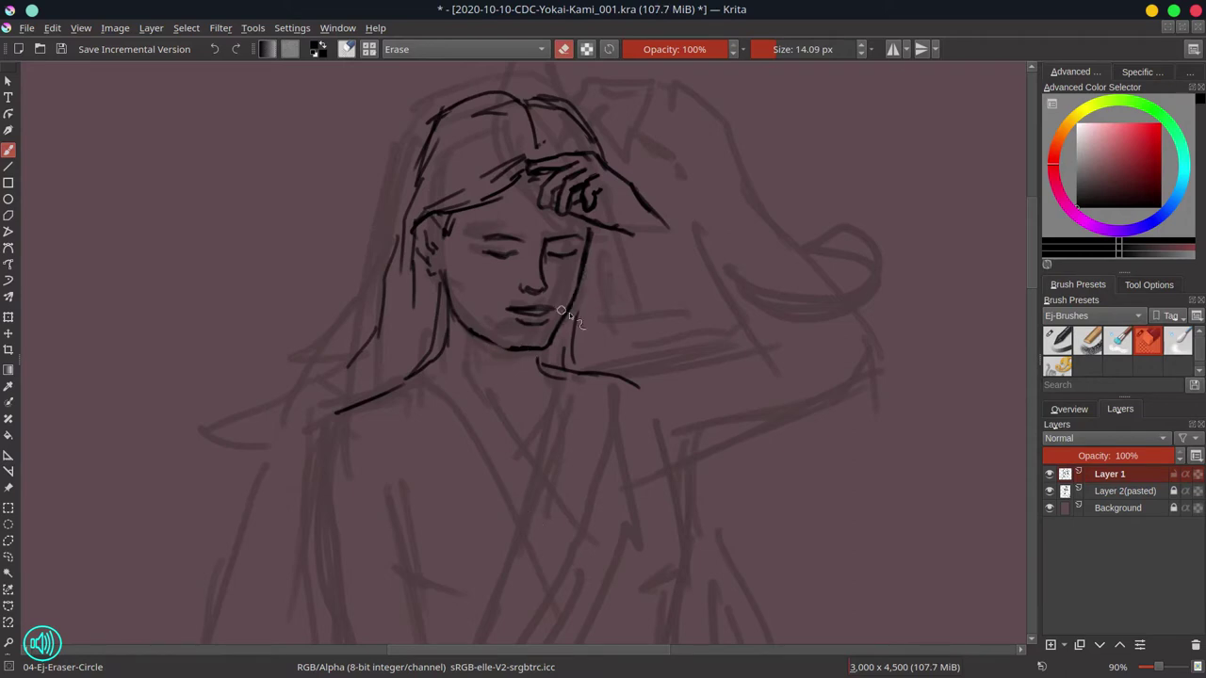
key("/")
Step: Draw the raised upper arm's top and underside and the side of the torso below the armpit
left_click_drag(577, 370, 745, 359)
left_click_drag(713, 509, 704, 454)
mouse_move(636, 495)
left_mouse_down()
mouse_move(644, 420)
mouse_move(647, 571)
left_mouse_up()
mouse_move(643, 462)
left_mouse_down()
mouse_move(646, 386)
mouse_move(811, 362)
left_mouse_up()
Step: Extend the raised forearm from the wrist and sketch the open sleeve falling around it toward the elbow
left_click_drag(617, 177, 653, 204)
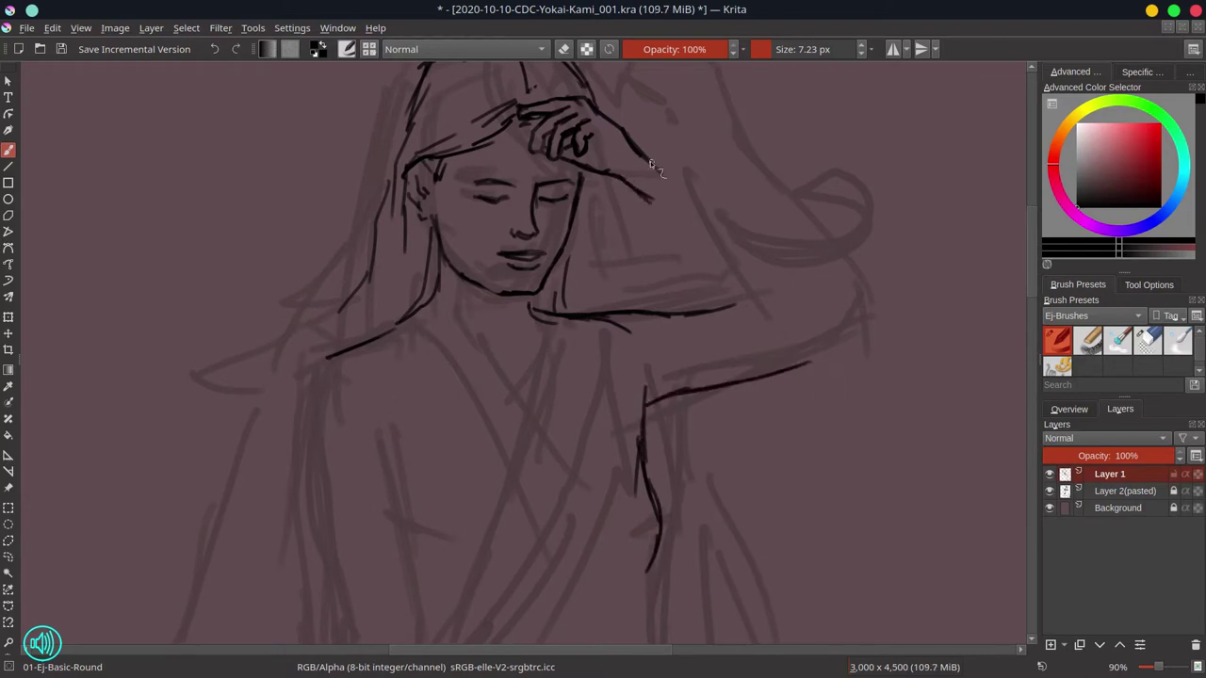
left_click_drag(645, 155, 683, 187)
mouse_move(641, 192)
left_mouse_down()
mouse_move(682, 231)
mouse_move(675, 251)
mouse_move(711, 263)
left_mouse_up()
mouse_move(704, 193)
left_mouse_down()
mouse_move(710, 269)
mouse_move(733, 283)
left_mouse_up()
mouse_move(702, 188)
left_mouse_down()
mouse_move(749, 215)
mouse_move(801, 302)
left_mouse_up()
left_click_drag(675, 265, 743, 361)
Step: Erase the overlapping sleeve and forearm lines and the end of the upper arm line near the elbow
key("/")
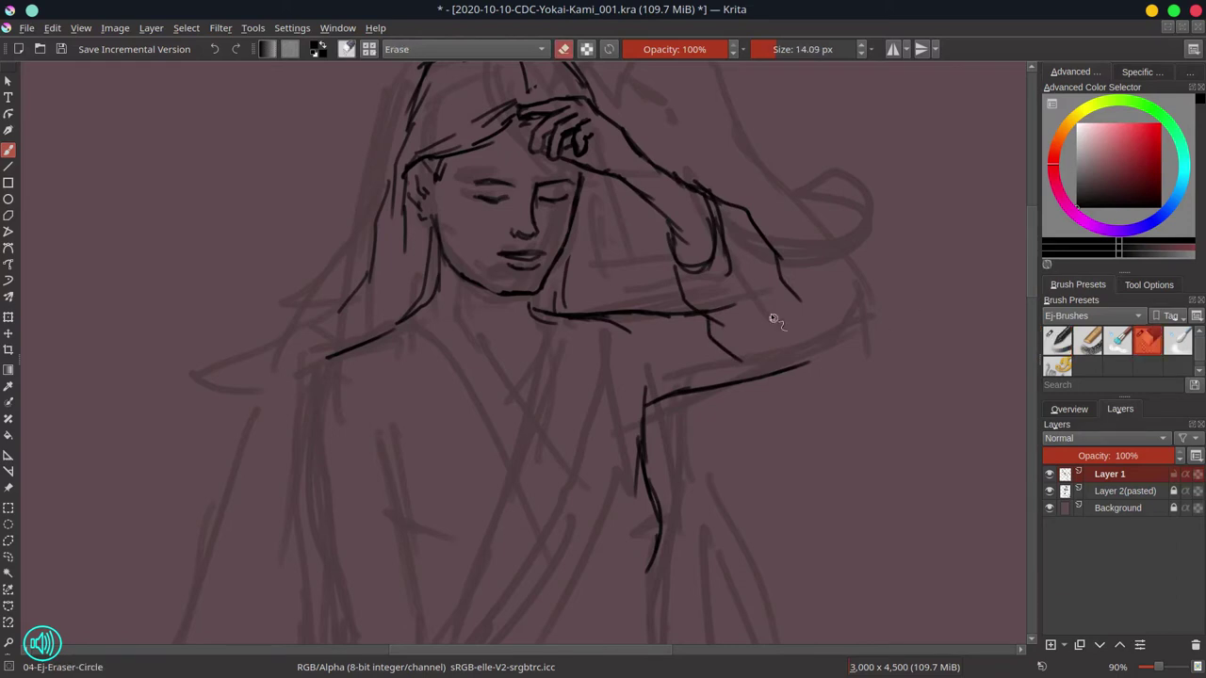
left_click_drag(736, 304, 714, 311)
left_click_drag(776, 250, 707, 191)
mouse_move(728, 272)
left_mouse_down()
mouse_move(695, 170)
mouse_move(652, 202)
mouse_move(803, 295)
left_mouse_up()
Step: Redraw the forearm's inner line, the sleeve opening around it and the fabric folds at the elbow
key("/")
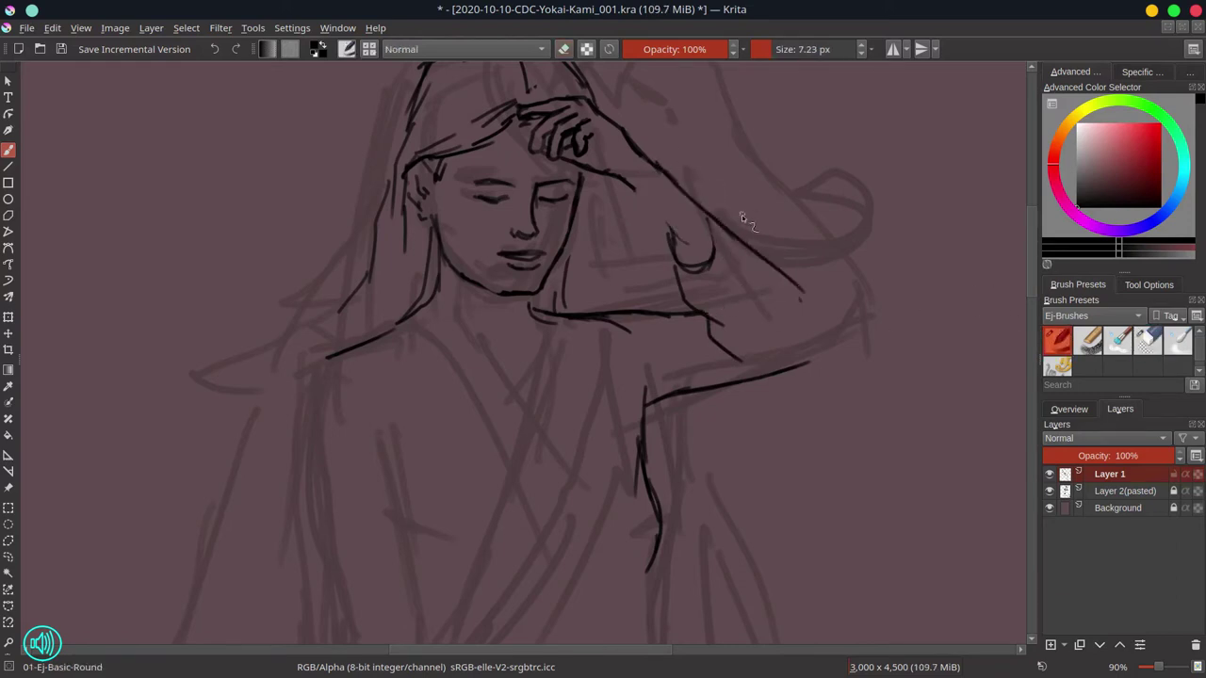
left_click_drag(720, 222, 671, 273)
left_click_drag(629, 189, 665, 233)
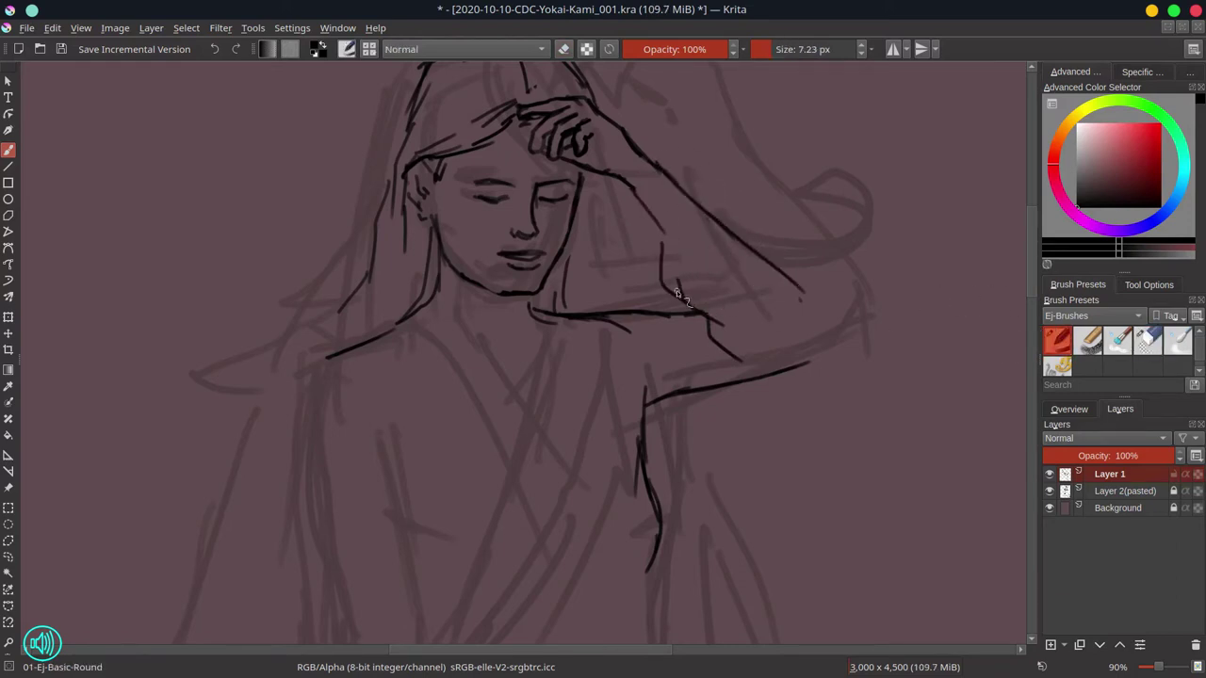
left_click_drag(677, 293, 717, 269)
mouse_move(721, 235)
left_mouse_down()
mouse_move(697, 308)
mouse_move(710, 314)
left_mouse_up()
left_click_drag(709, 319, 757, 358)
Step: Erase the upper arm's underside and redraw it lower, curving around the elbow, with the torso side below the armpit
left_click(1140, 345)
mouse_move(808, 295)
left_mouse_down()
mouse_move(813, 361)
mouse_move(646, 415)
left_mouse_up()
left_click(1058, 339)
left_click_drag(656, 456, 803, 368)
left_click_drag(645, 384, 646, 458)
Step: Draw the torso's other side line and the robe's collar crossing from the neck to the chest
left_click_drag(736, 523, 717, 385)
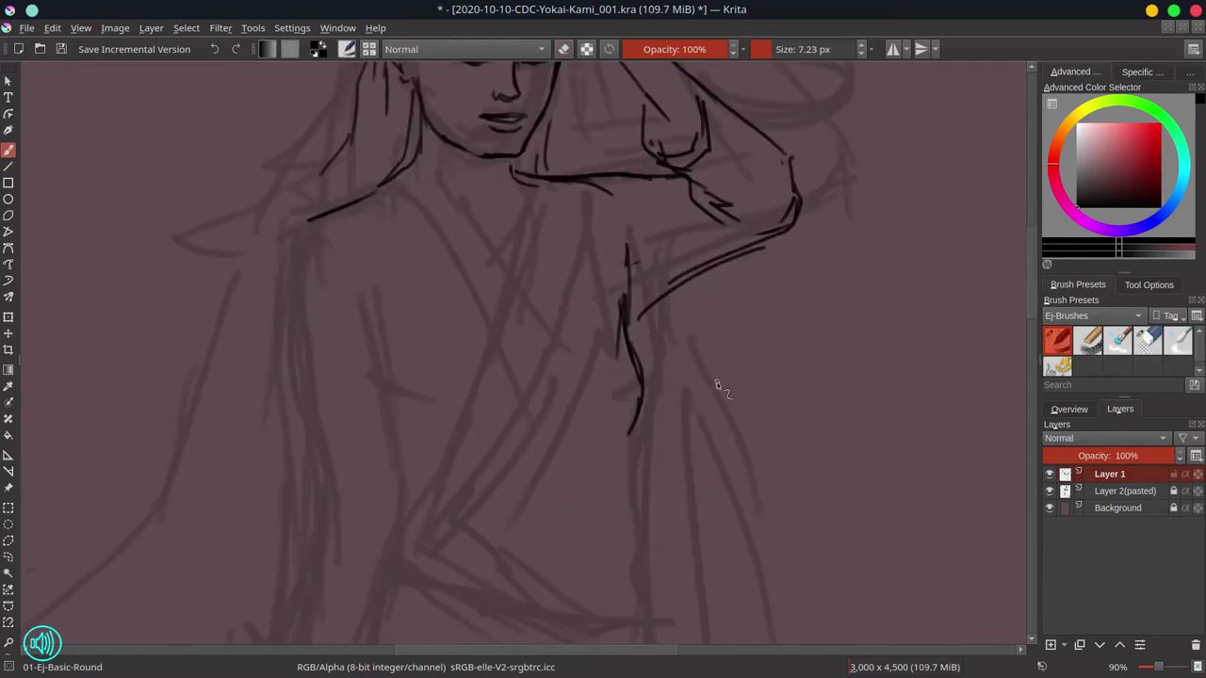
left_click_drag(358, 340, 408, 480)
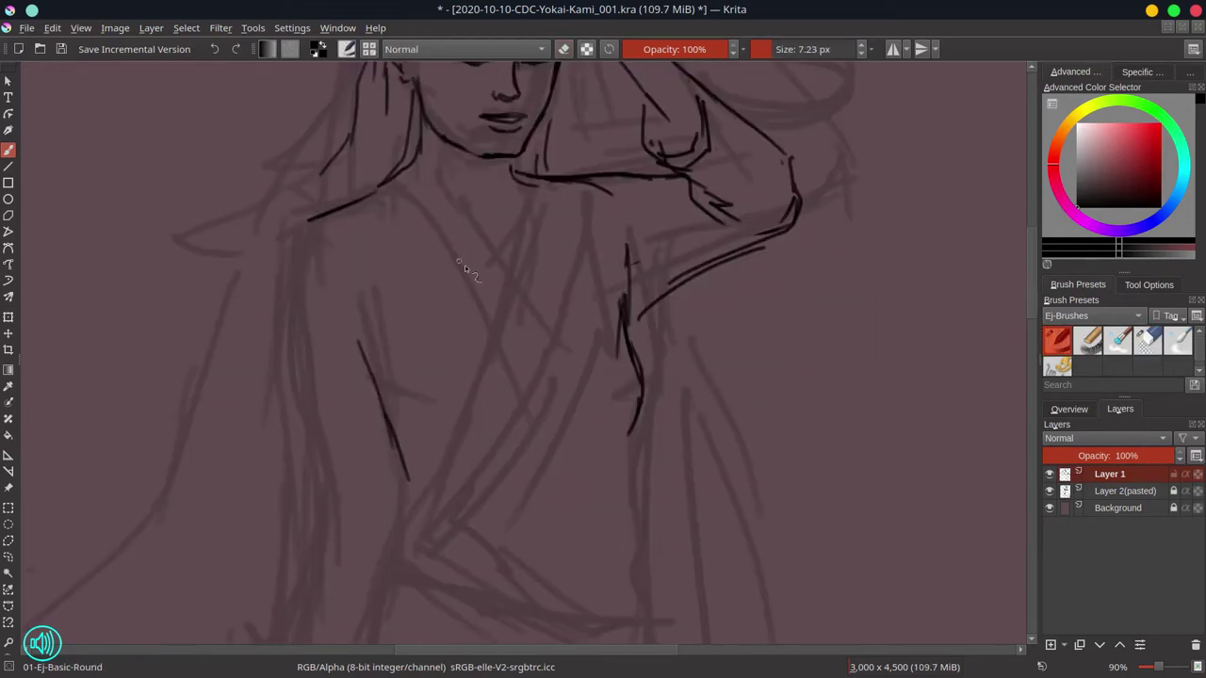
mouse_move(476, 240)
left_mouse_down()
mouse_move(417, 175)
mouse_move(528, 296)
left_mouse_up()
left_click_drag(474, 241, 521, 308)
left_click_drag(525, 311, 503, 323)
left_click_drag(519, 170, 529, 268)
left_click_drag(534, 289, 538, 324)
Step: Erase the tight sleeve at the elbow and redraw it as a wide hanging sleeve beside the torso's side line
left_click_drag(718, 370, 735, 437)
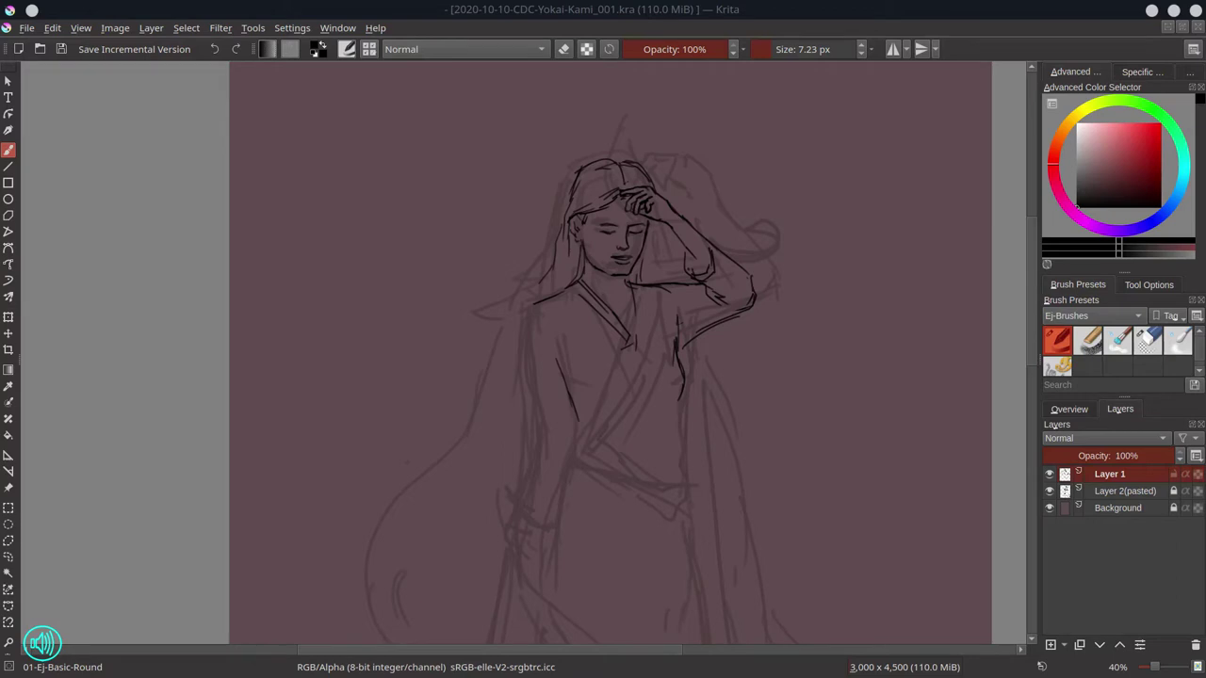
left_click(1150, 348)
left_click_drag(716, 294, 680, 394)
left_click(1059, 349)
left_click_drag(675, 322, 685, 374)
left_click_drag(687, 256, 705, 353)
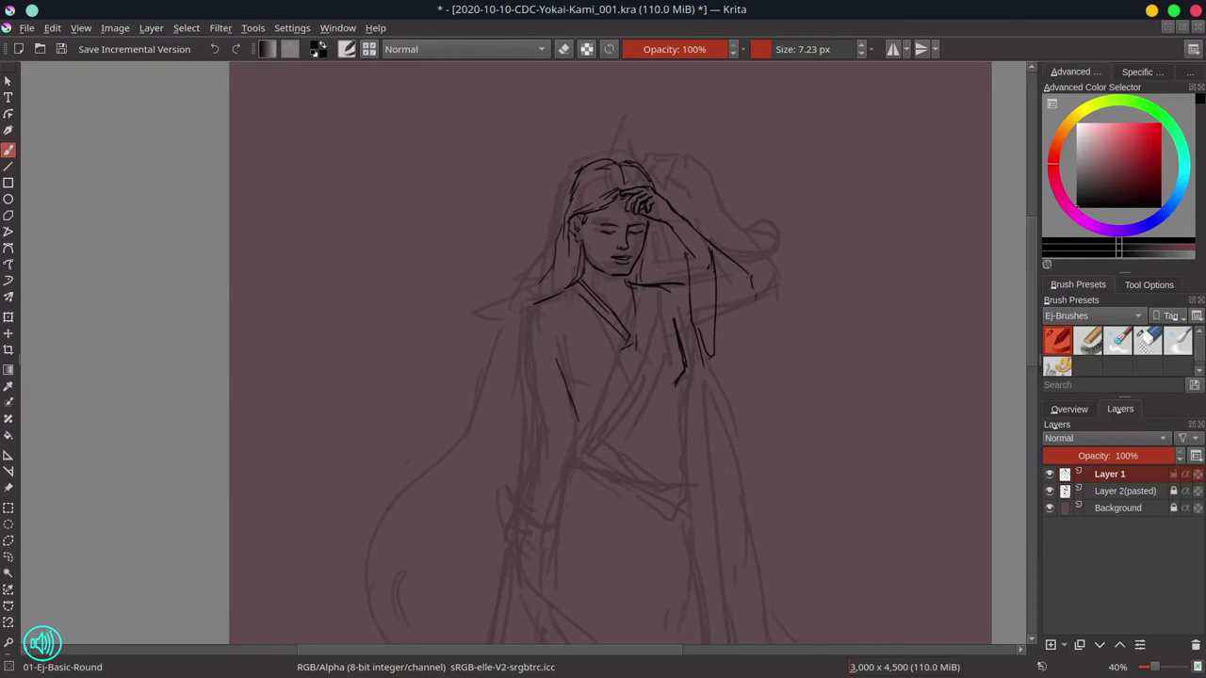
left_click_drag(752, 274, 749, 380)
left_click_drag(682, 311, 675, 409)
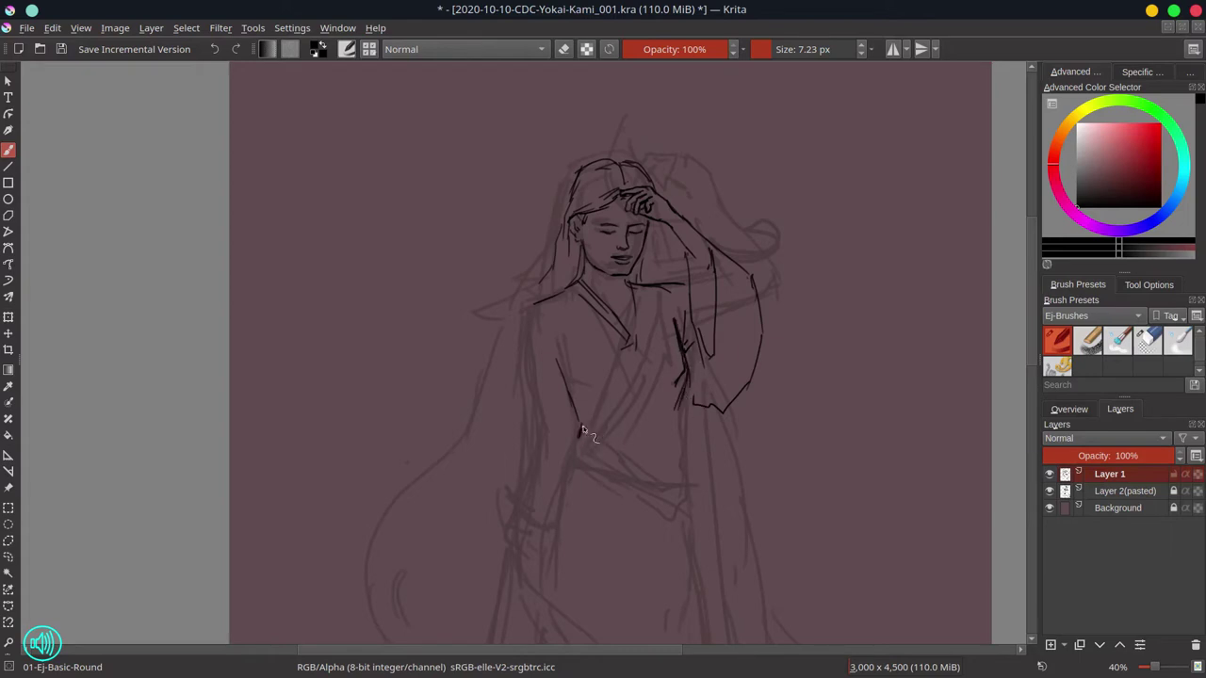
Step: Draw the wide sash around the waist with curved horizontal lines
left_click_drag(578, 427, 682, 438)
mouse_move(580, 446)
left_mouse_down()
mouse_move(630, 458)
mouse_move(685, 440)
left_mouse_up()
key("ctrl+z")
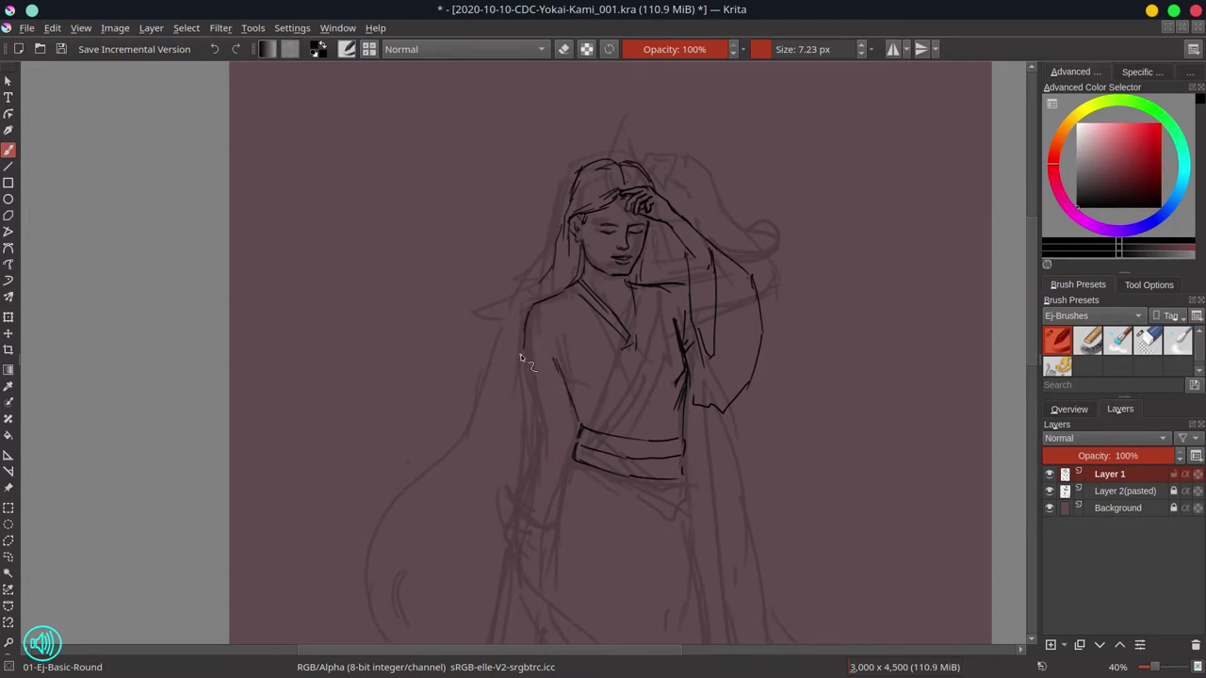
Step: Draw the lowered arm's sleeve from the shoulder down to the cuff and save the file
left_click_drag(537, 301, 557, 262)
left_click_drag(517, 516, 536, 554)
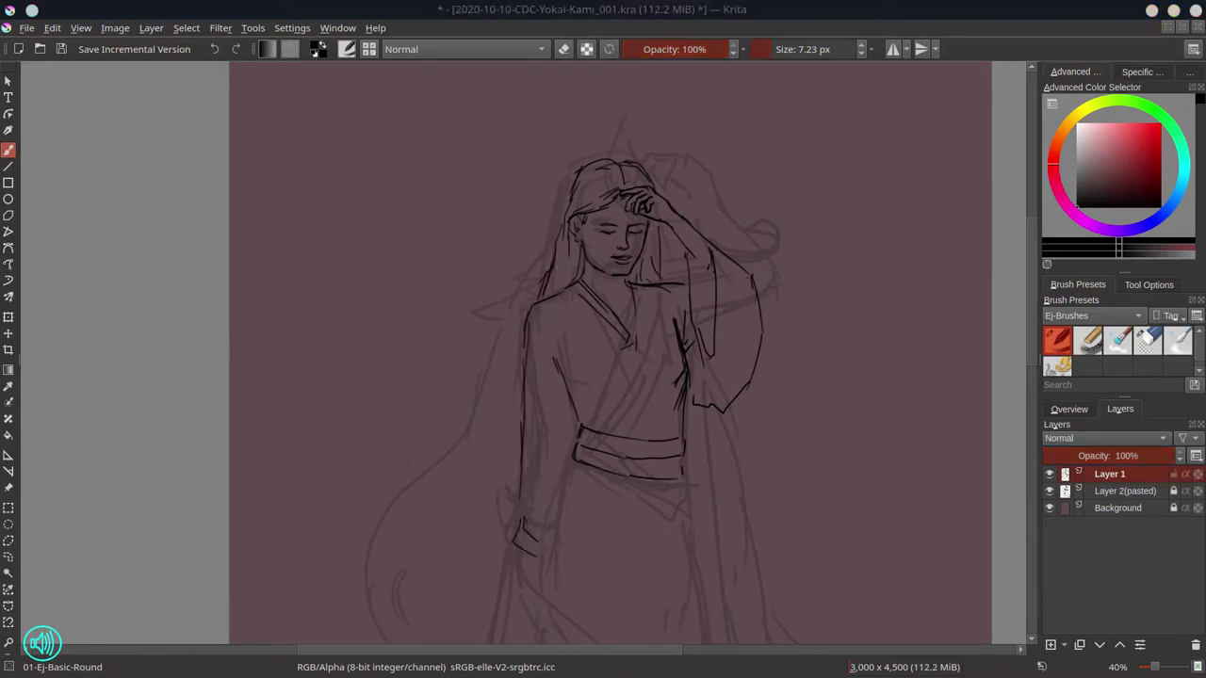
left_click_drag(649, 465, 645, 401)
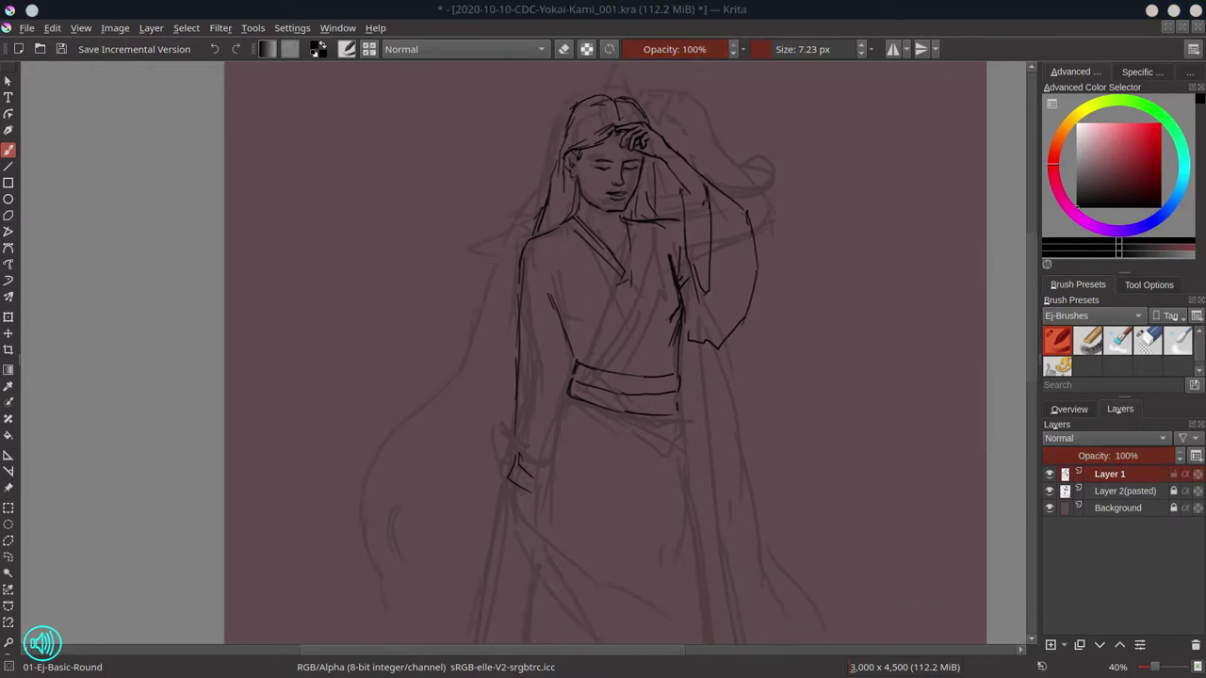
left_click(60, 49)
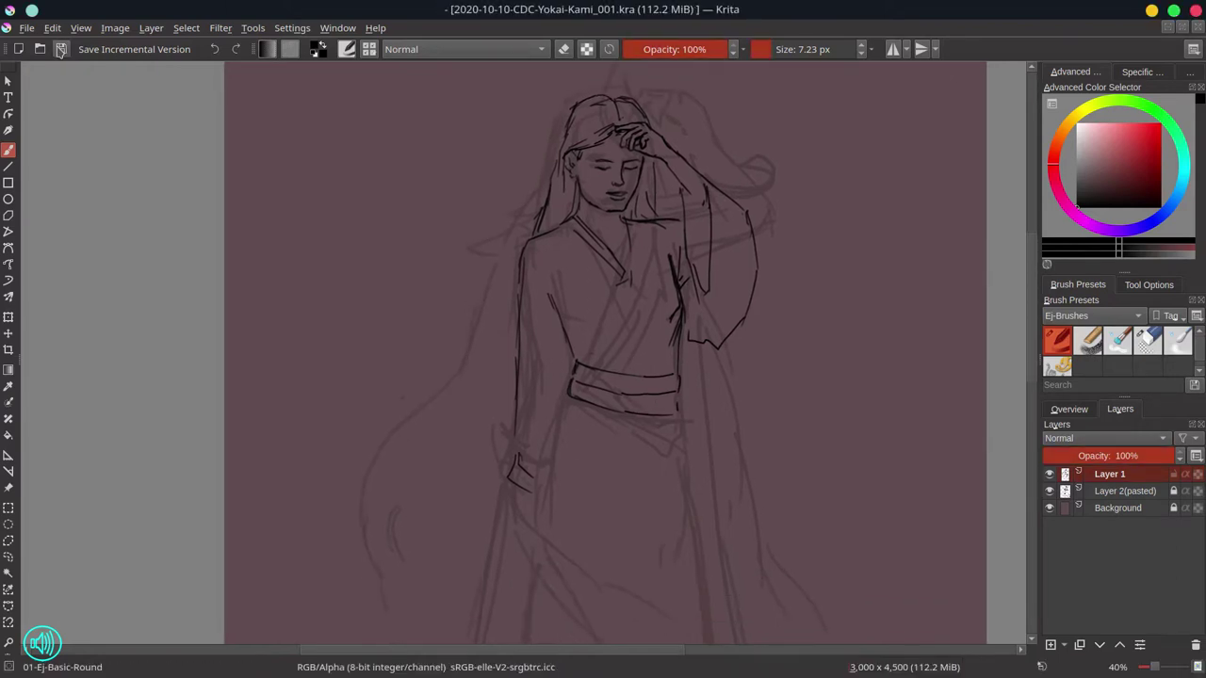
Step: Draw the skirt's two long side lines flaring down from the sash with a thicker brush
left_click_drag(640, 481, 635, 393)
scroll(636, 419, "down", 2)
left_click_drag(582, 304, 545, 521)
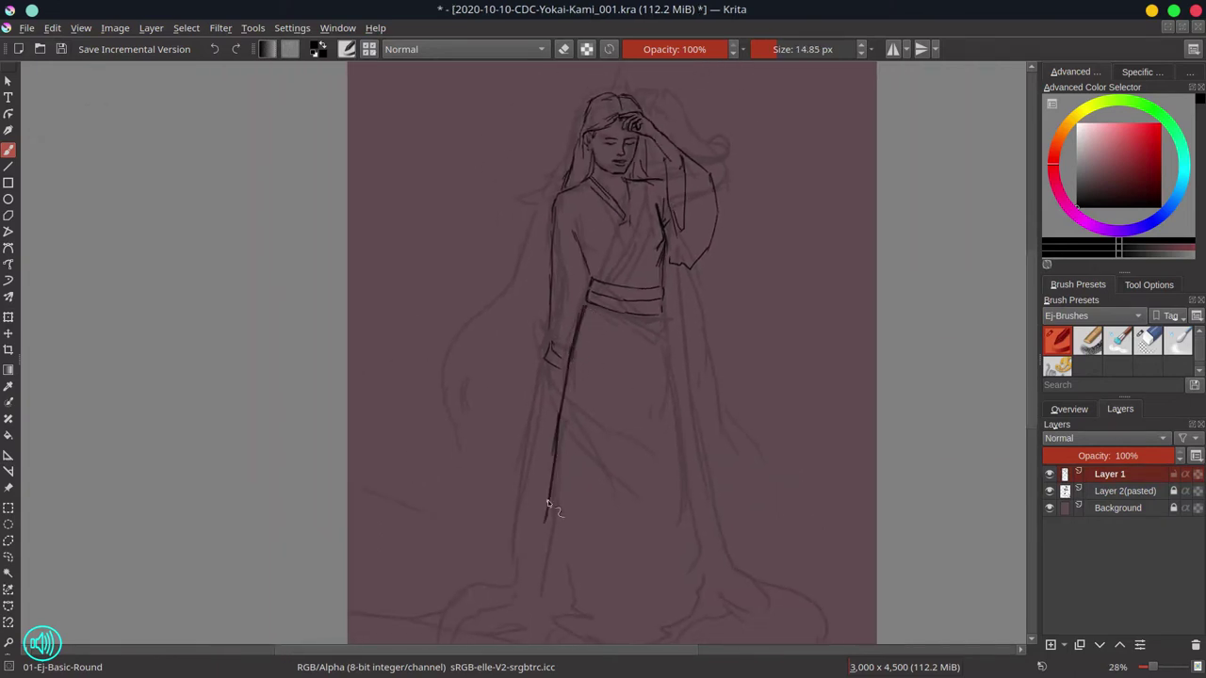
left_click_drag(664, 315, 675, 471)
key("ctrl+z")
mouse_move(664, 318)
left_mouse_down()
mouse_move(680, 495)
mouse_move(659, 360)
mouse_move(677, 395)
left_mouse_up()
Step: Set the brush to 13.65 px and draw the skirt's curved hem with folded corners
key("bracketleft")
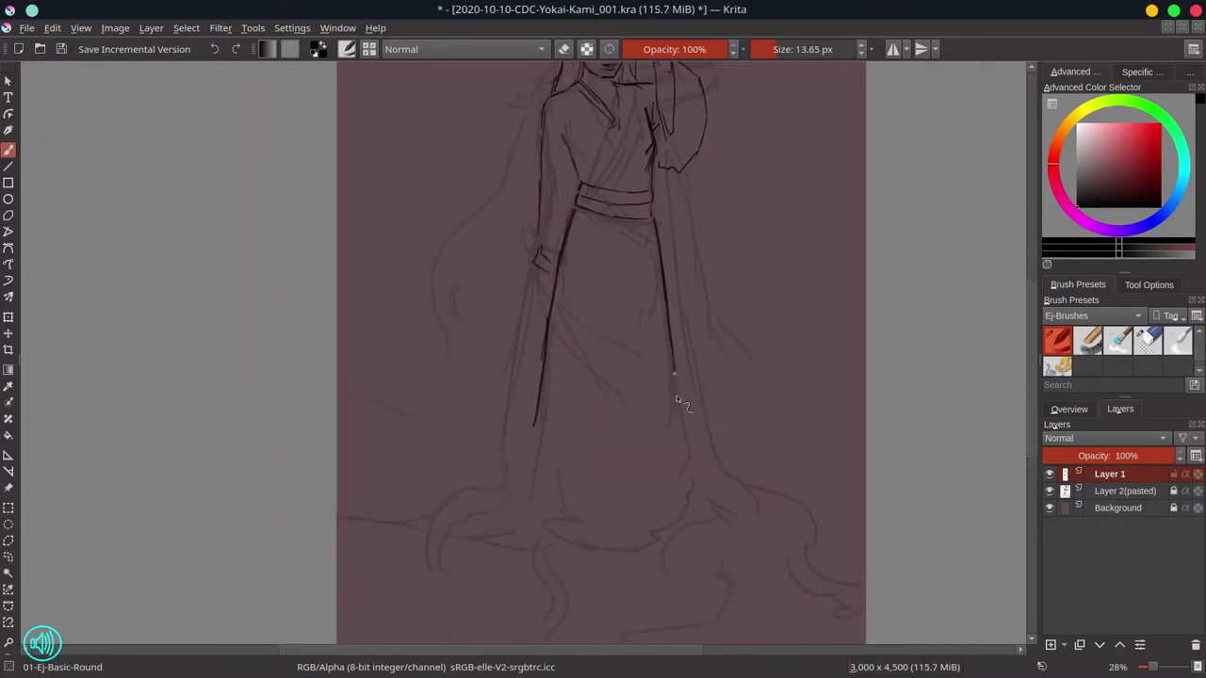
left_click_drag(523, 502, 588, 512)
left_click_drag(542, 523, 669, 531)
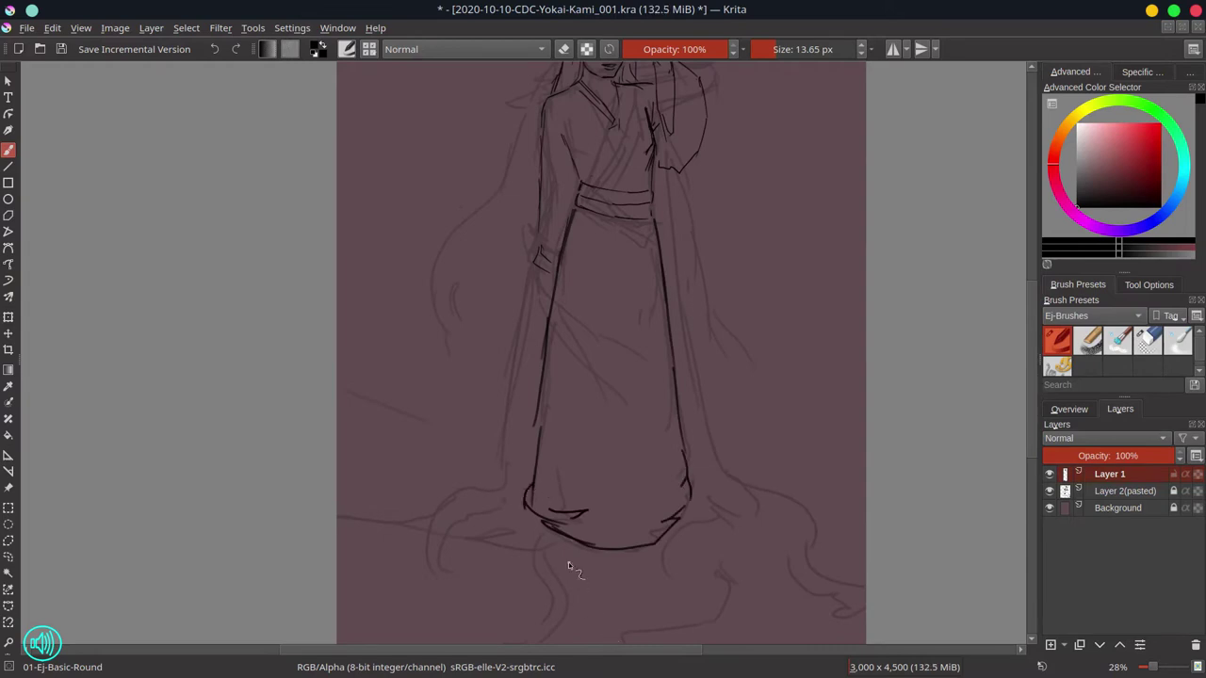
Step: Check the whole figure in mirrored view and return to the normal view
left_click(1069, 409)
left_click(1050, 646)
left_click_drag(570, 319, 573, 342)
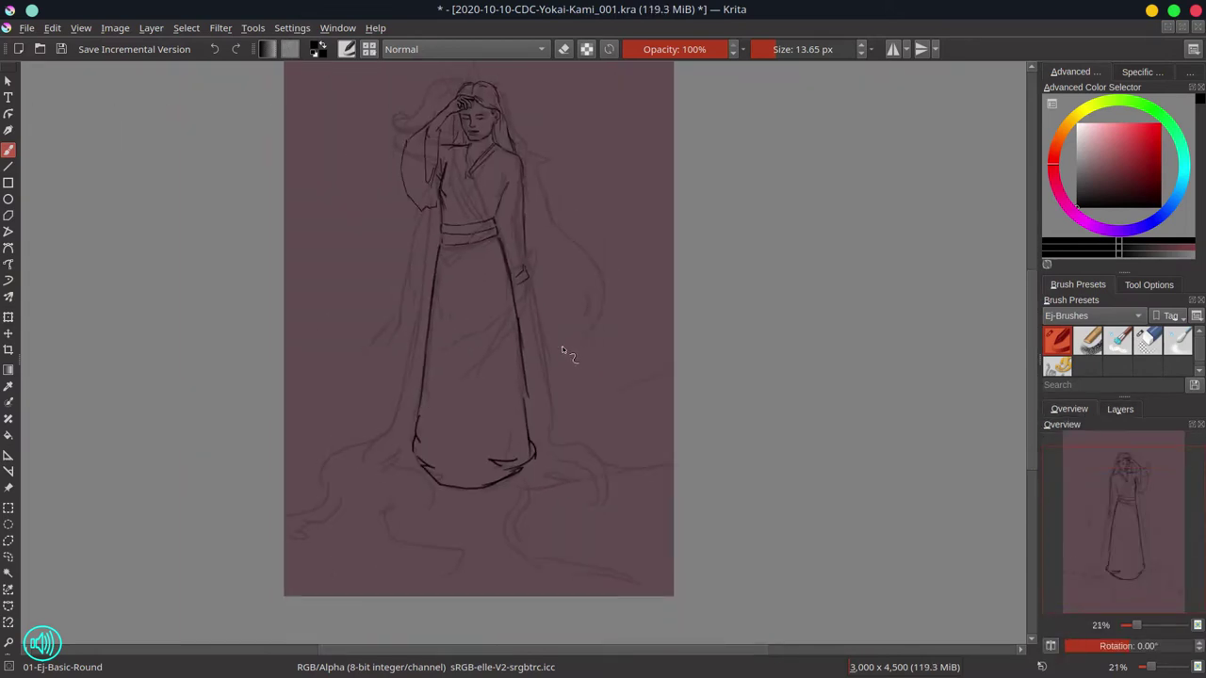
left_click(1120, 409)
left_click(1068, 409)
key("m")
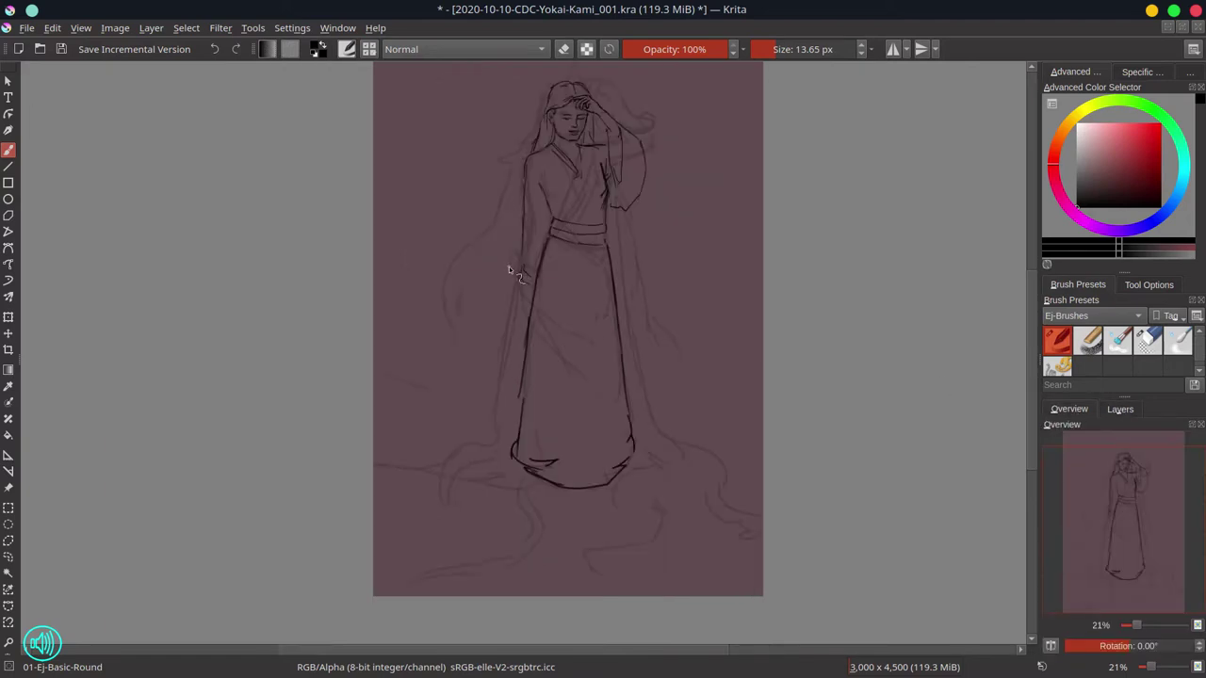
Step: Add a new paint layer on top and hide Layer 1 and Layer 2(pasted)
scroll(543, 293, "up", 5)
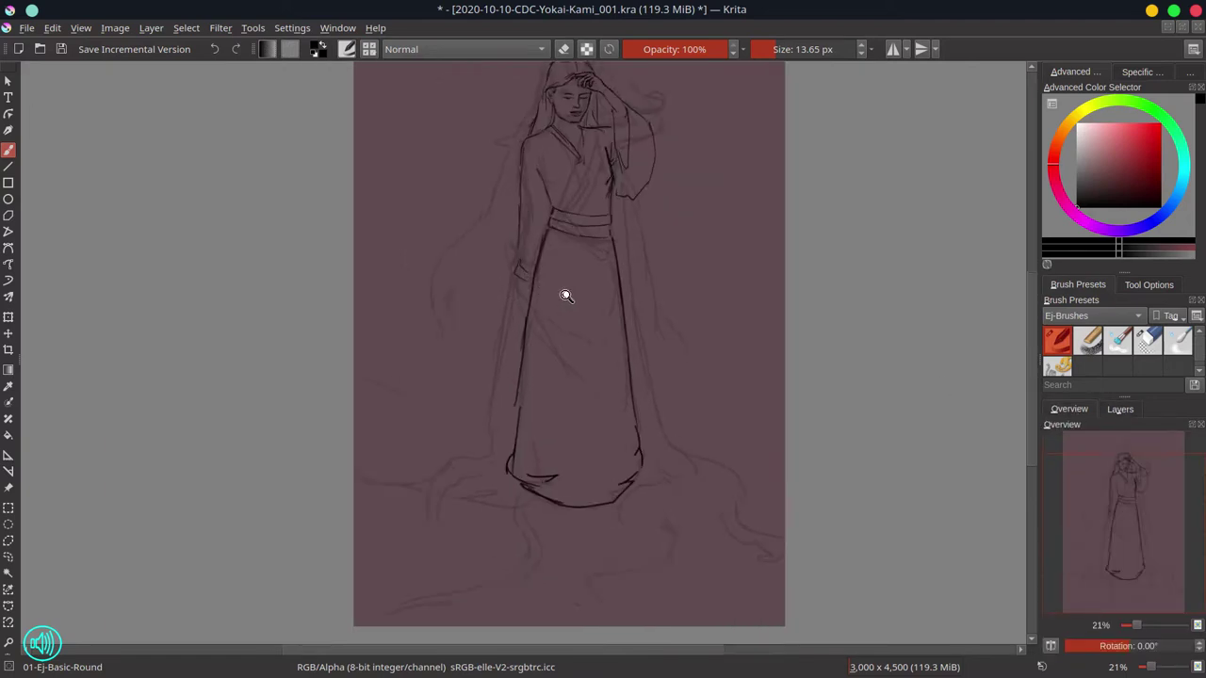
left_click(1120, 409)
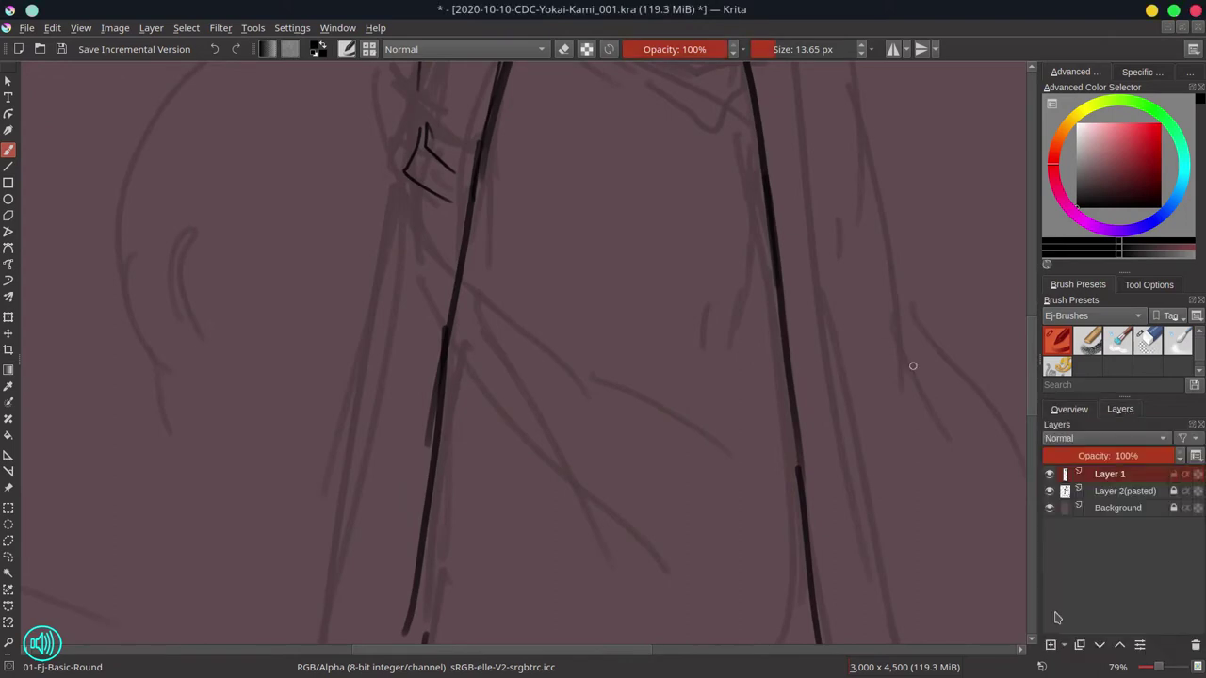
left_click(1051, 645)
left_click(1050, 508)
left_click(1050, 491)
Step: Draw the outline and fingers of a relaxed hand hanging downward on the new layer
mouse_move(465, 223)
left_mouse_down()
mouse_move(441, 303)
mouse_move(450, 362)
left_mouse_up()
mouse_move(469, 311)
left_mouse_down()
mouse_move(475, 372)
mouse_move(509, 419)
left_mouse_up()
mouse_move(488, 241)
left_mouse_down()
mouse_move(509, 340)
mouse_move(531, 208)
left_mouse_up()
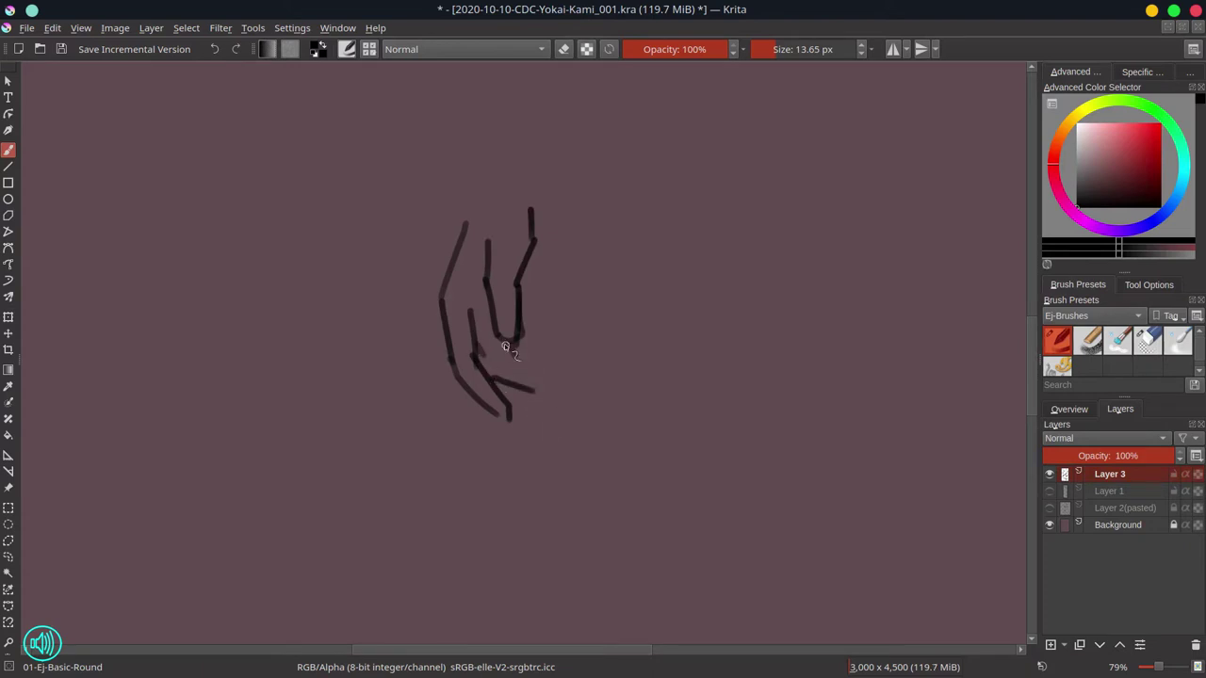
left_click_drag(505, 347, 556, 396)
left_click_drag(521, 290, 566, 332)
left_click_drag(535, 275, 571, 332)
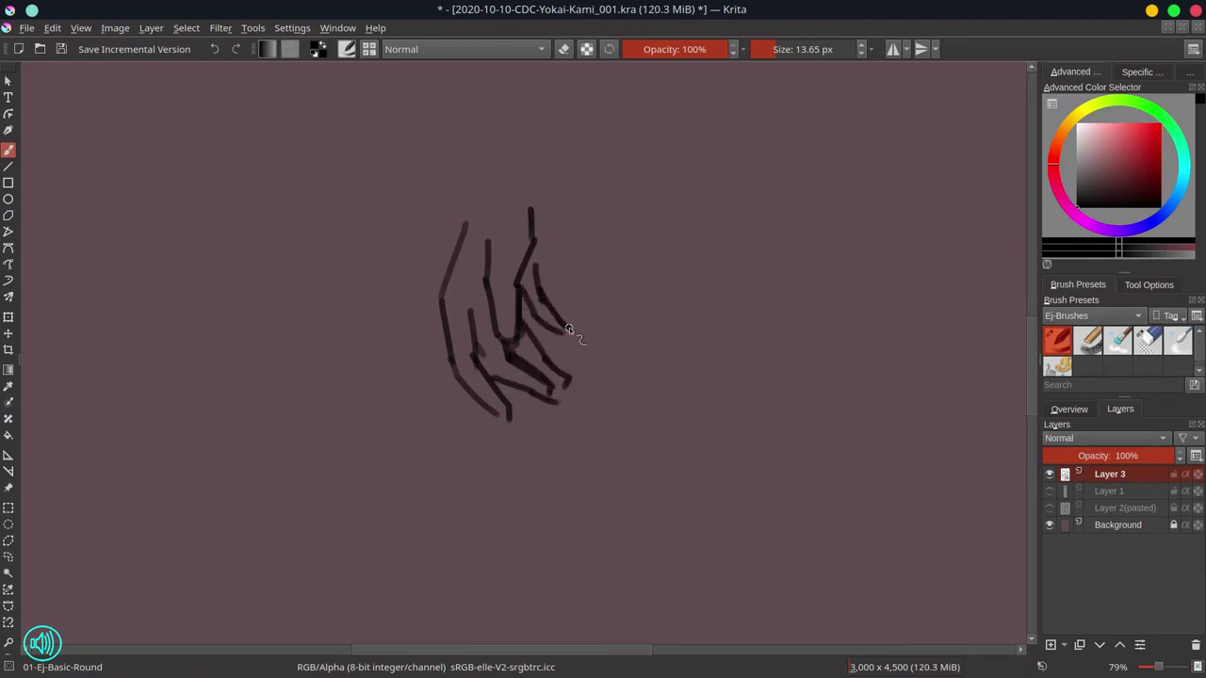
Step: Draw the thumb-side edge of the hand and extend both wrist lines upward into the forearm
mouse_move(555, 207)
left_mouse_down()
mouse_move(546, 262)
mouse_move(529, 277)
left_mouse_up()
mouse_move(474, 201)
left_mouse_down()
mouse_move(465, 231)
mouse_move(488, 259)
left_mouse_up()
left_click_drag(480, 145, 480, 194)
left_click_drag(554, 208, 549, 129)
left_click_drag(481, 125, 479, 195)
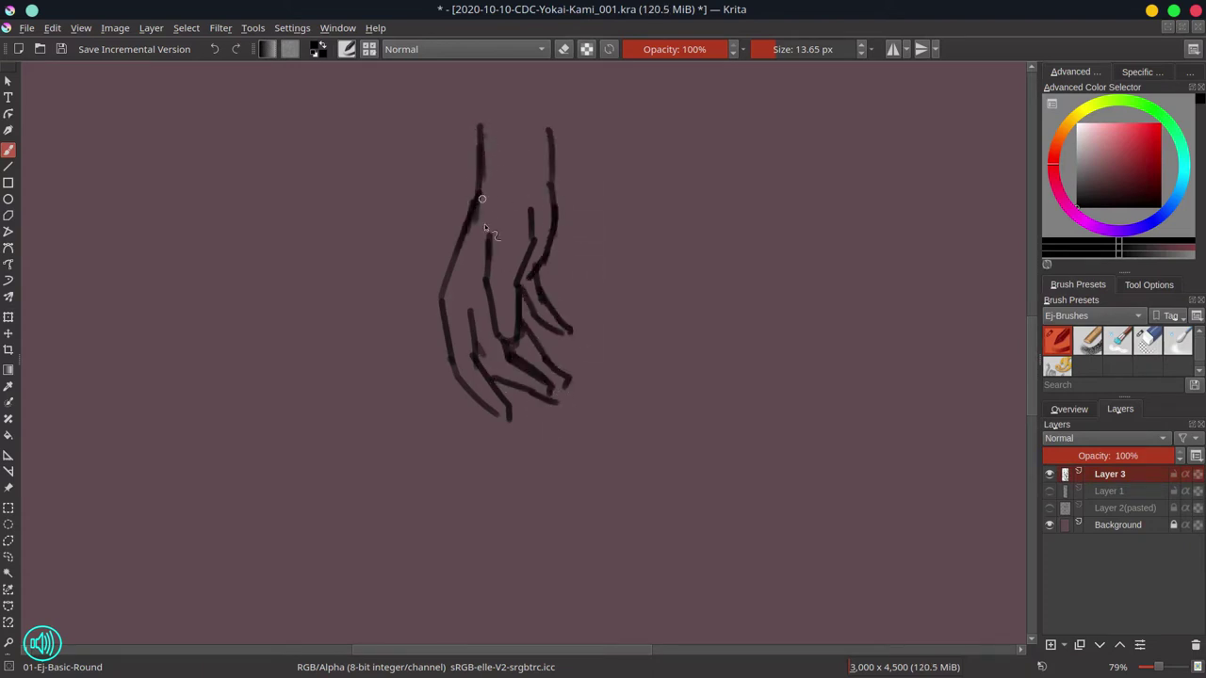
Step: Strengthen the forearm line on the thumb side of the hand and save the drawing
left_click_drag(555, 119, 554, 214)
left_click(63, 49)
Step: Show Layer 1 and transform the hand on Layer 3, scaling it down, moving and rotating it to hang from the lowered sleeve
left_click(1049, 491)
scroll(556, 376, "down", 3)
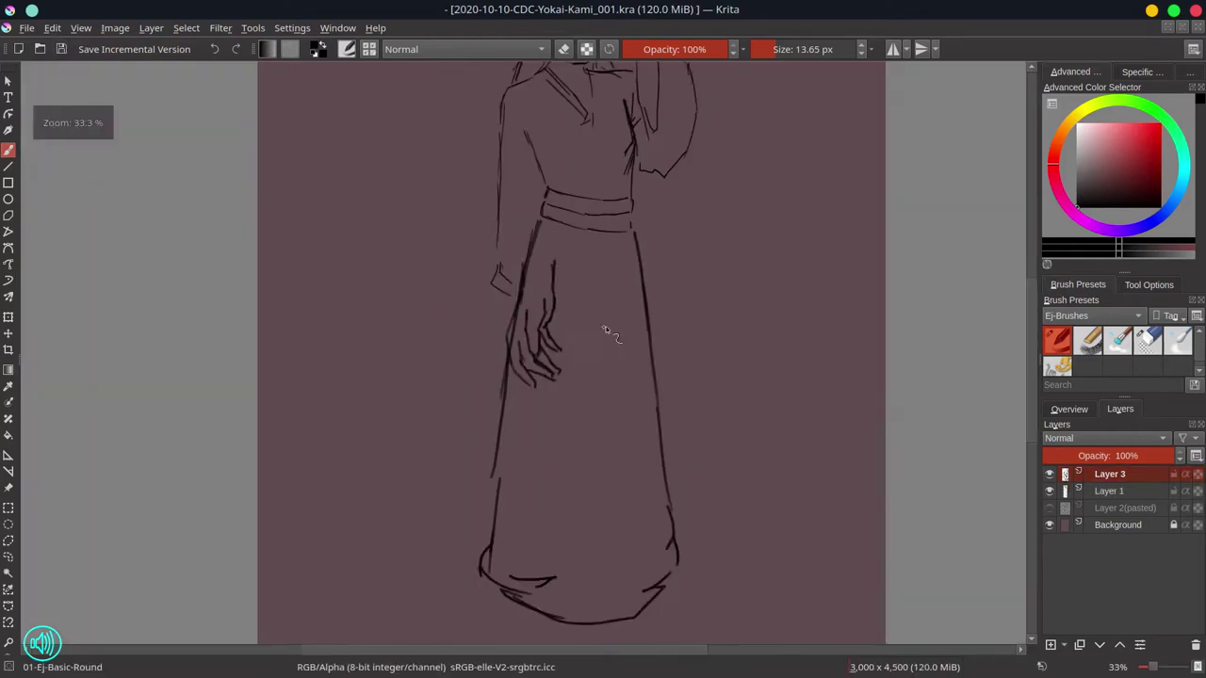
left_click_drag(610, 336, 603, 431)
left_click(8, 318)
left_click_drag(524, 431, 441, 401)
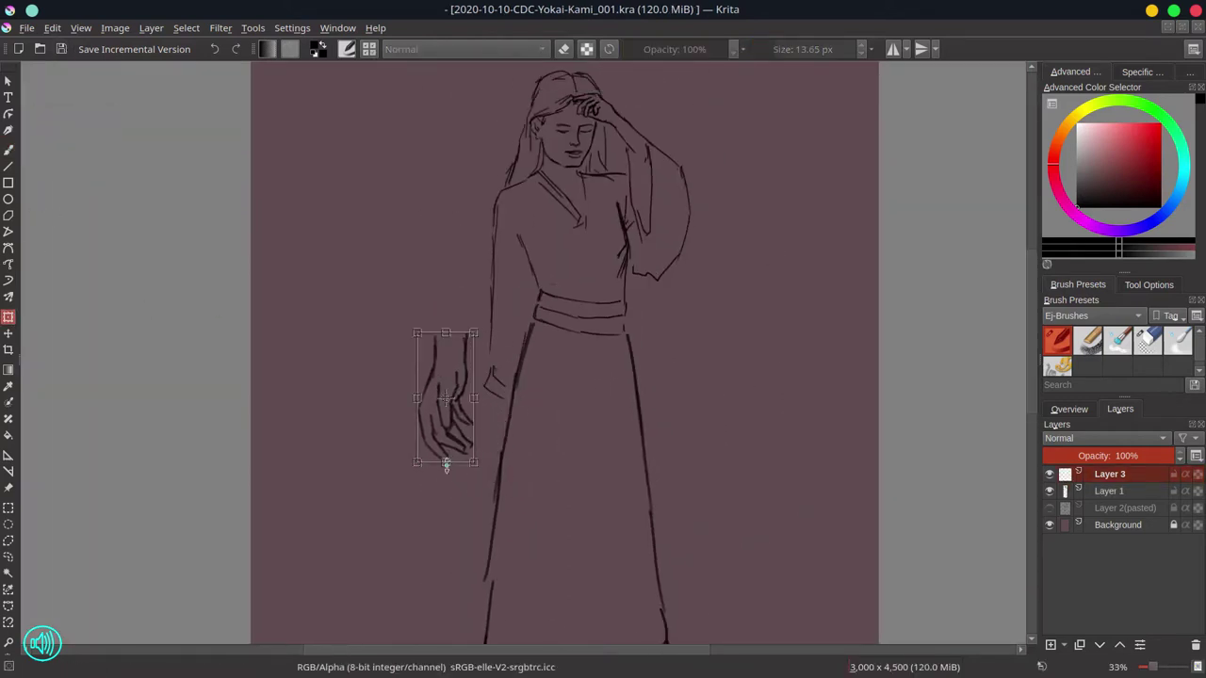
mouse_move(418, 463)
left_mouse_down()
mouse_move(446, 400)
mouse_move(414, 369)
mouse_move(639, 93)
mouse_move(656, 116)
mouse_move(649, 83)
mouse_move(499, 396)
mouse_move(530, 463)
mouse_move(518, 445)
left_mouse_up()
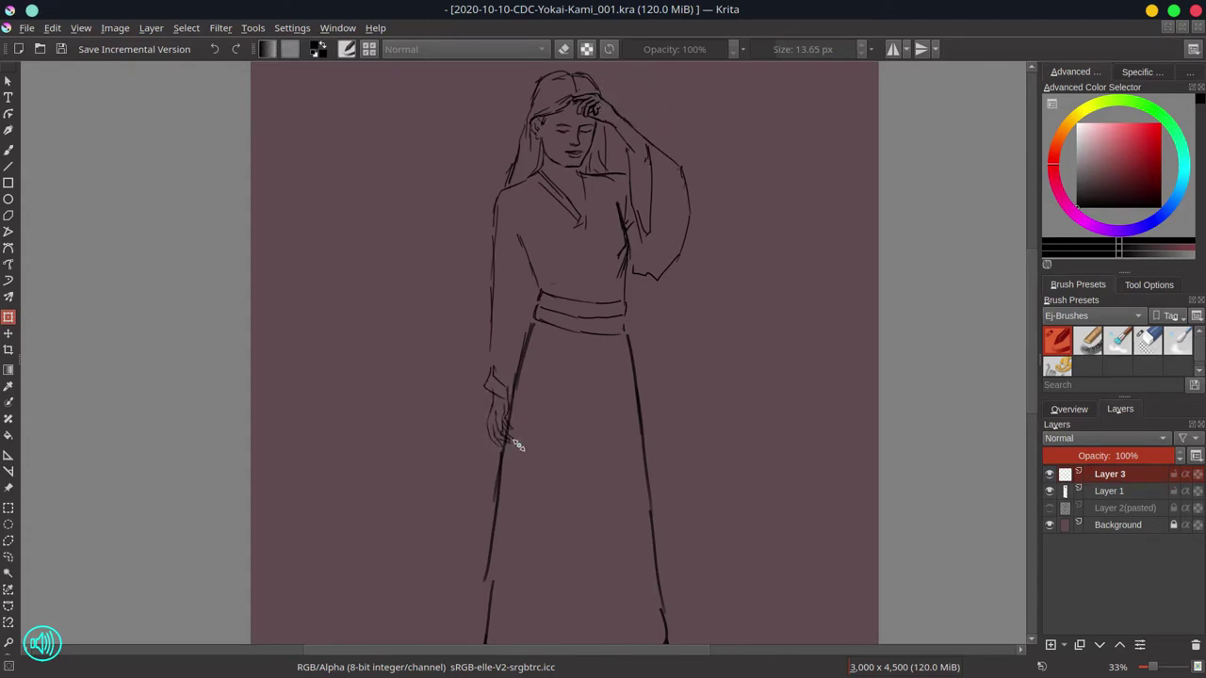
mouse_move(505, 398)
left_mouse_down()
mouse_move(495, 399)
mouse_move(532, 434)
left_mouse_up()
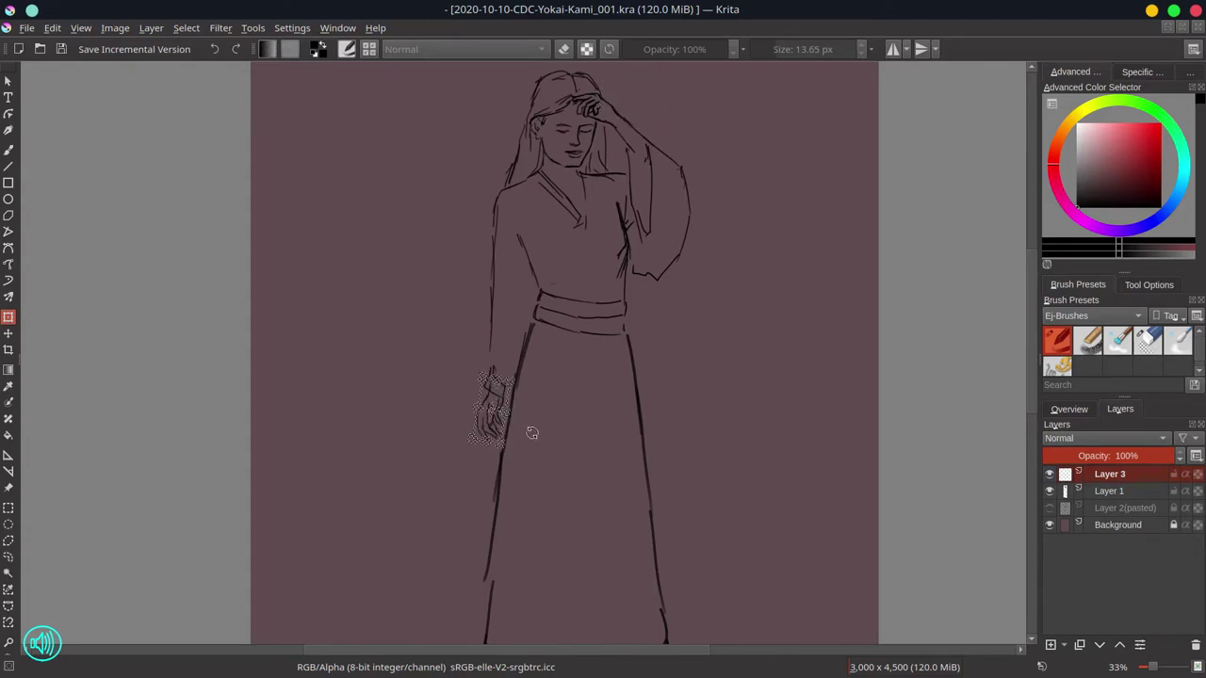
key("Return")
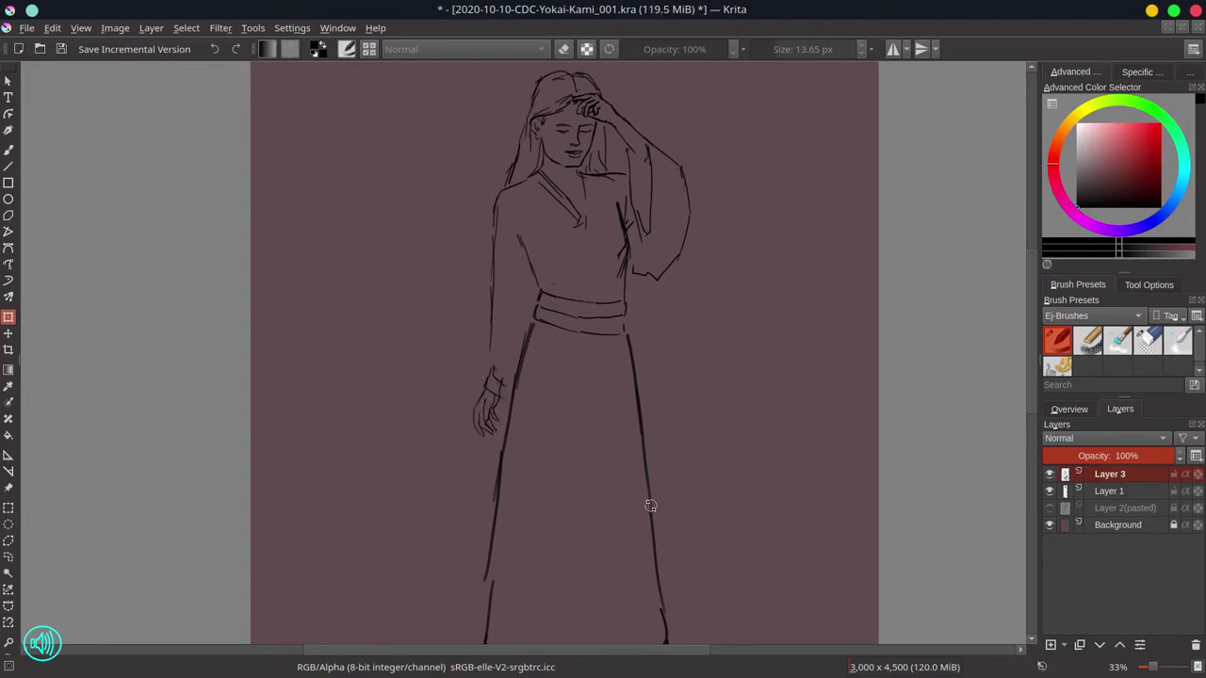
Step: Erase the old cuff lines on Layer 1 where they overlap the wrist of the hanging hand
left_click(1108, 491)
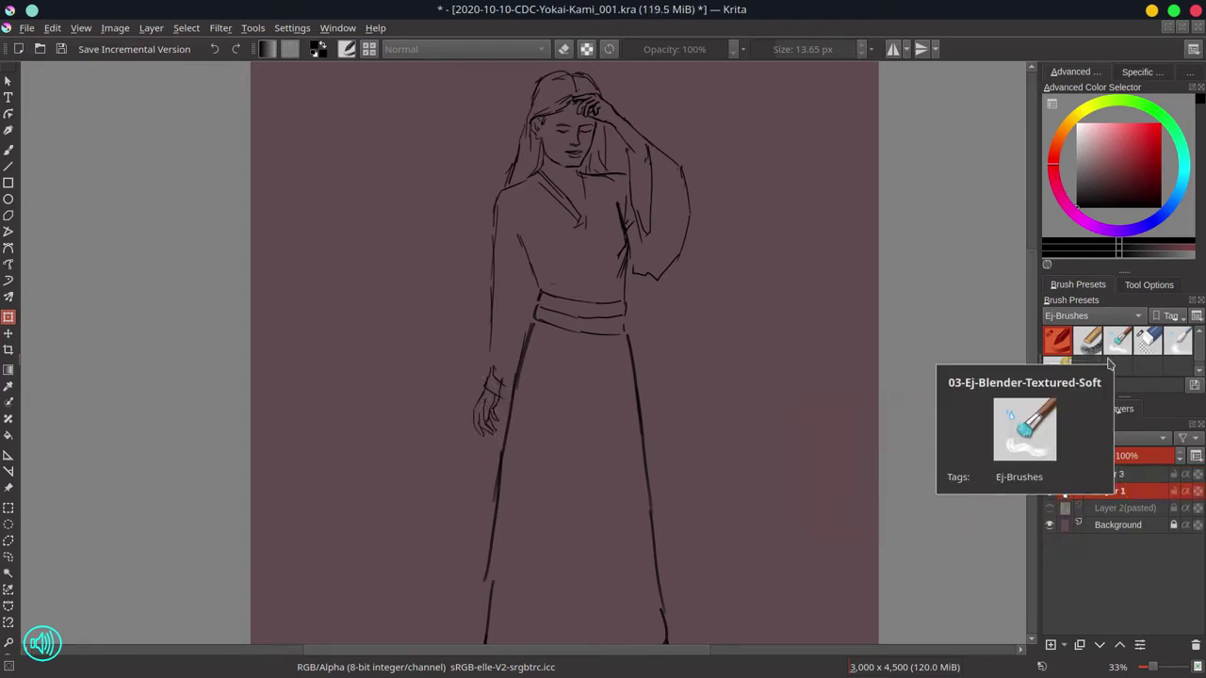
left_click(1147, 339)
key("b")
left_click_drag(493, 374, 496, 384)
Step: Redraw the lowered sleeve on Layer 1 with elbow folds, a shorter cuff and the forearm emerging below it
left_click(1062, 344)
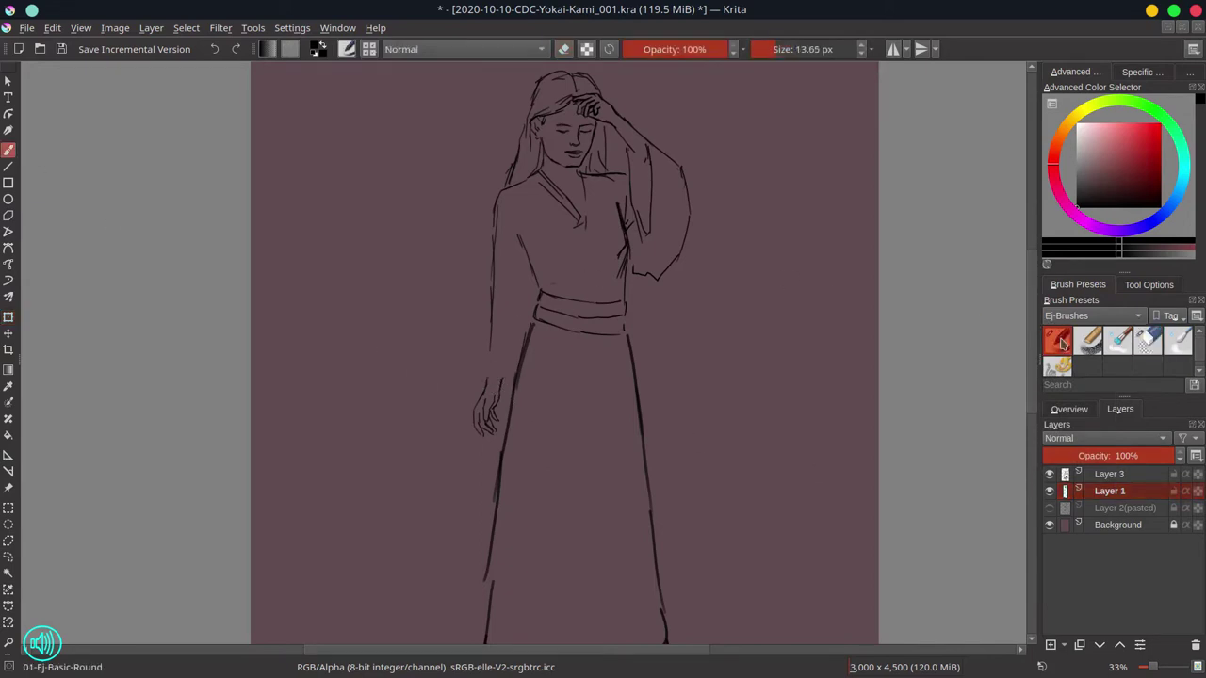
left_click_drag(498, 209, 490, 314)
left_click(1147, 341)
left_click(790, 50)
left_click(1066, 350)
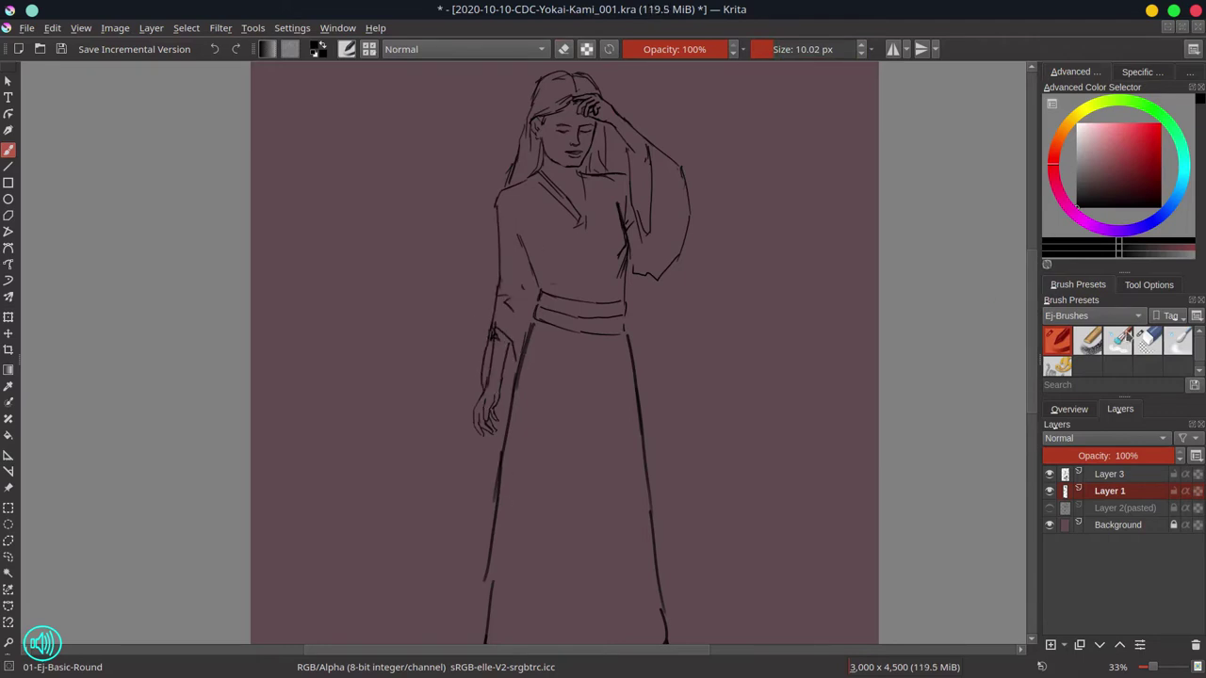
Step: Clean up the cuff and forearm lines and darken the upper sleeve's outer and inner edges
left_click(1146, 341)
mouse_move(493, 329)
left_mouse_down()
mouse_move(507, 338)
mouse_move(491, 361)
mouse_move(502, 429)
left_mouse_up()
left_click(1058, 342)
key("/")
key("/")
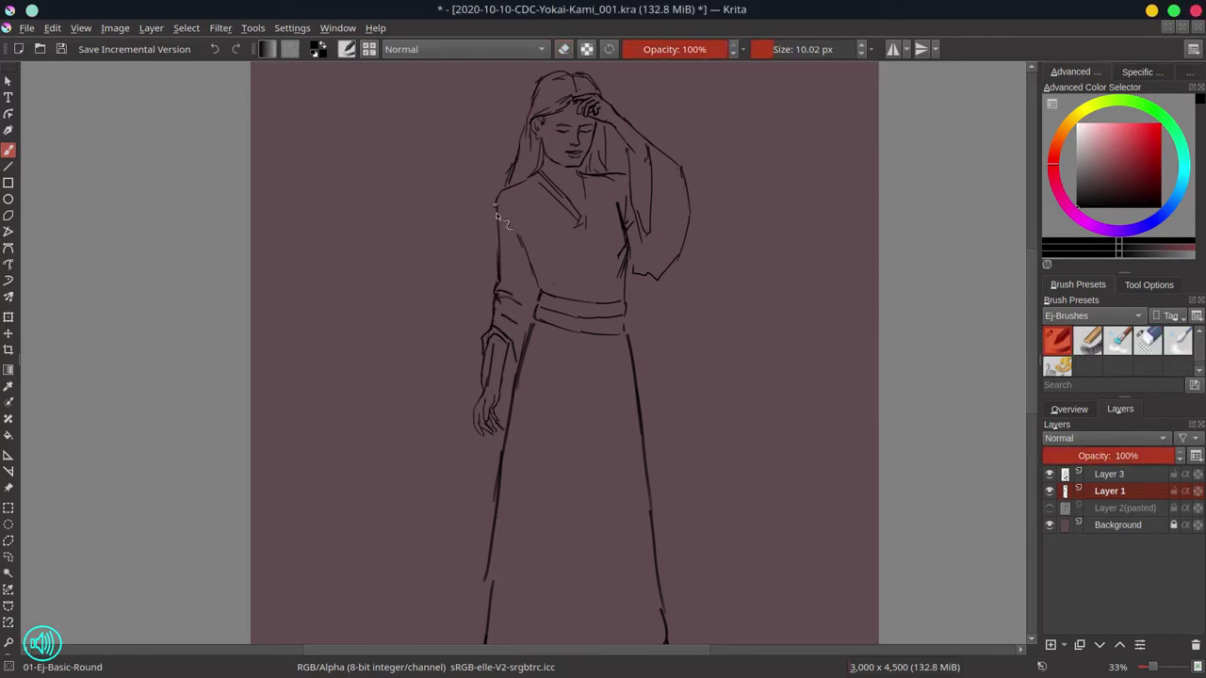
left_click_drag(495, 201, 497, 253)
left_click_drag(516, 228, 539, 286)
Step: Refine the face by darkening the nose bridge, trimming its line and strengthening the line between the lips
scroll(580, 307, "up", 7)
left_click_drag(549, 463, 499, 640)
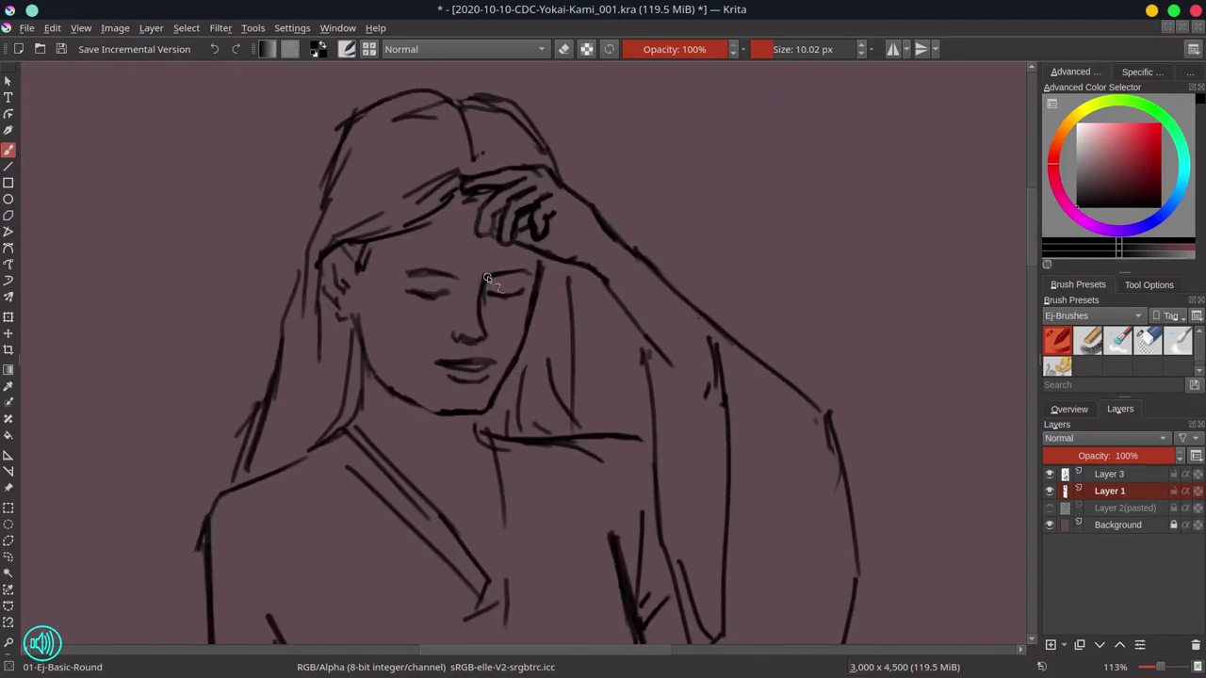
left_click_drag(487, 277, 481, 333)
key("/")
left_click_drag(478, 286, 489, 305, "shift")
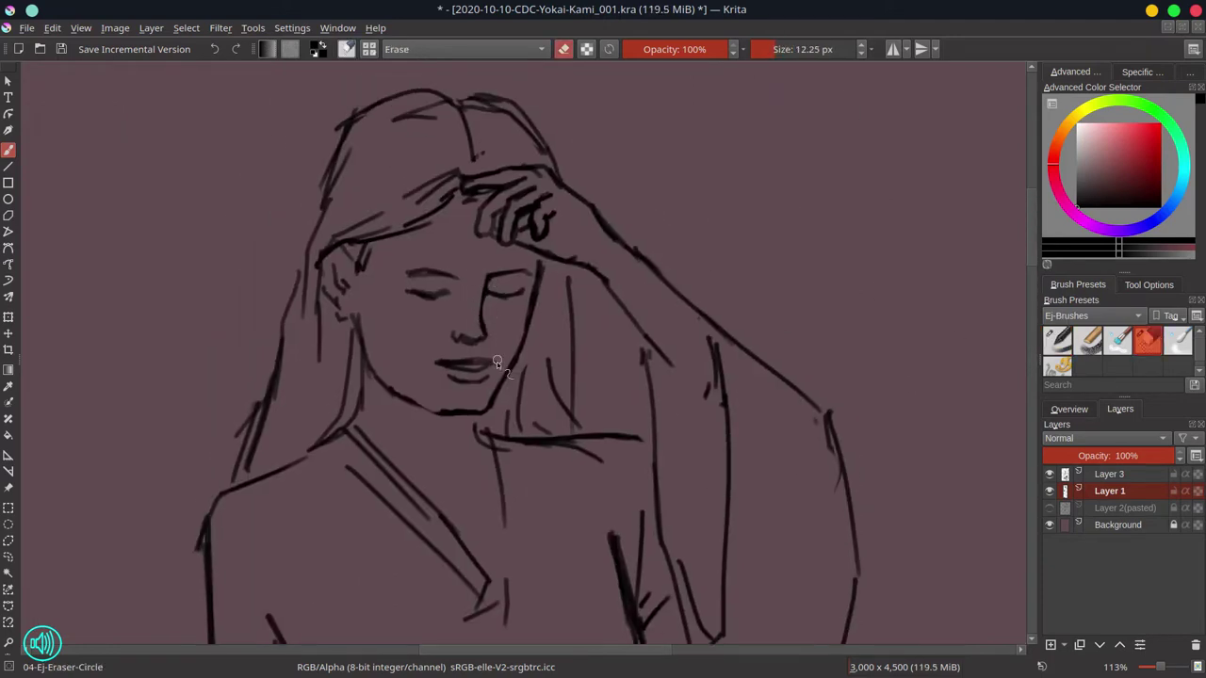
key("/")
left_click_drag(429, 361, 492, 365)
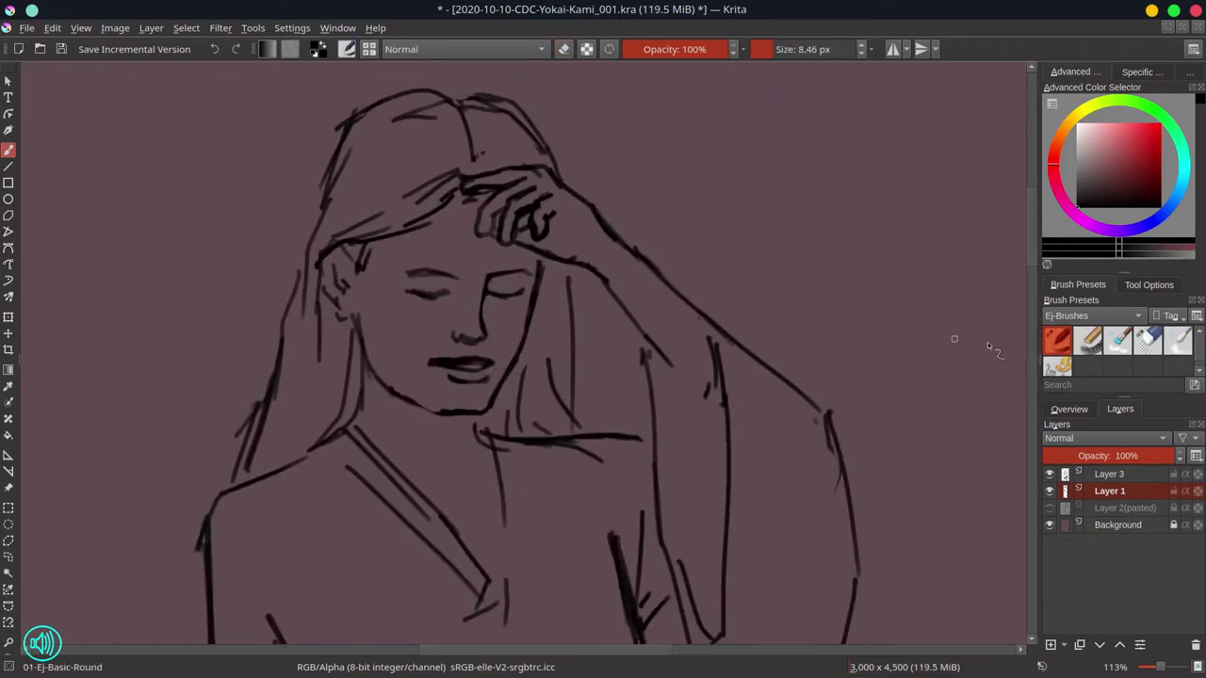
Step: Redraw the chin, jaw and neck lines and darken the shoulder line up to the collar
left_click(1142, 342)
mouse_move(488, 412)
left_mouse_down()
mouse_move(504, 385)
mouse_move(480, 415)
left_mouse_up()
left_click(1058, 341)
left_click(1138, 342)
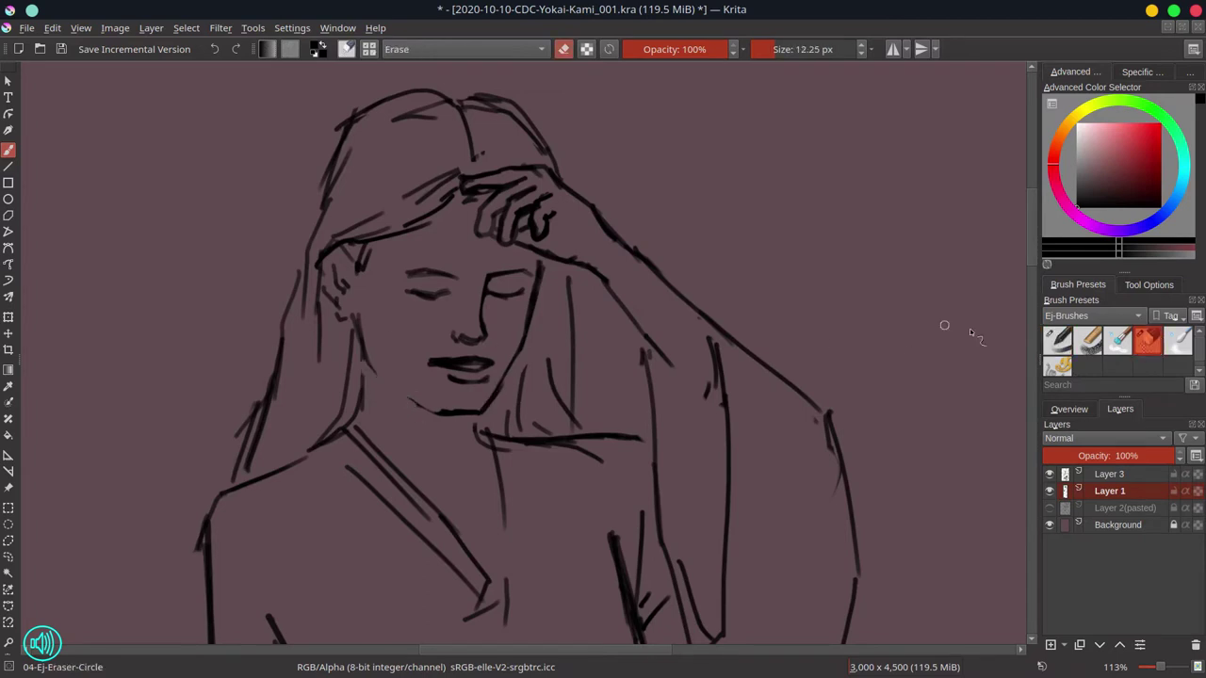
key("slash")
mouse_move(343, 317)
left_mouse_down()
mouse_move(362, 336)
mouse_move(359, 401)
left_mouse_up()
left_click_drag(222, 491, 349, 427)
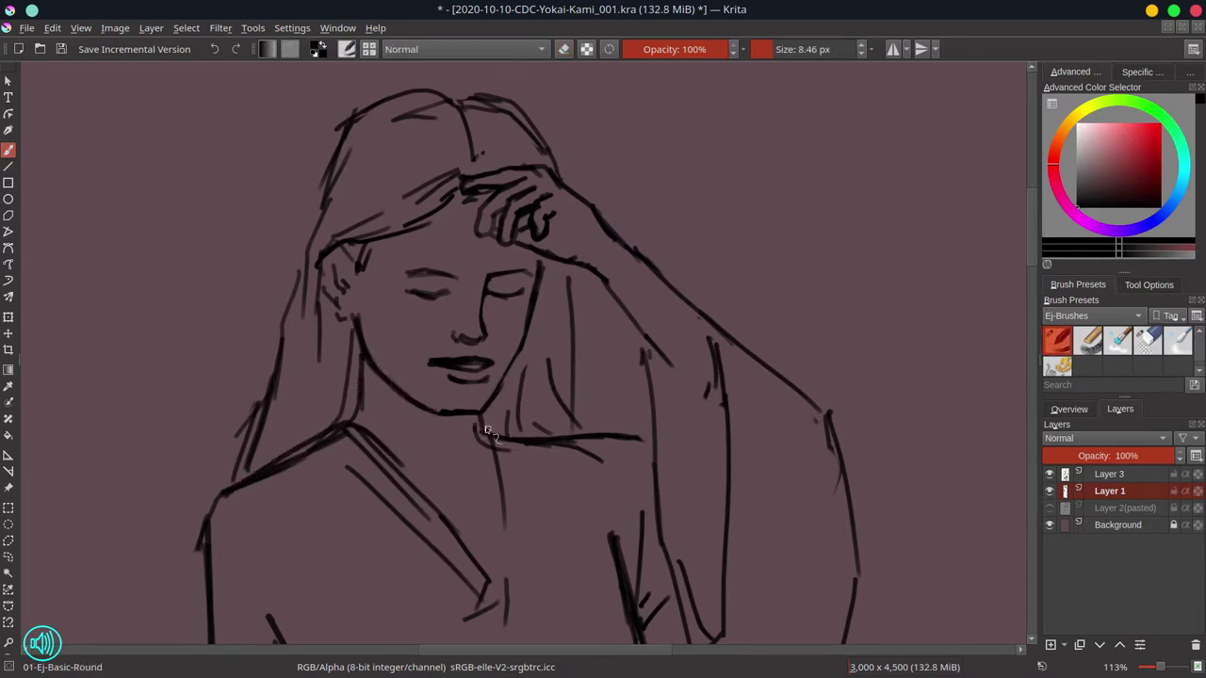
left_click_drag(485, 424, 533, 442)
Step: Try long lapel lines from the neck down the robe's front to the sash and erase them
mouse_move(548, 557)
left_mouse_down()
mouse_move(555, 359)
mouse_move(570, 438)
left_mouse_up()
left_click_drag(528, 330, 512, 451)
left_click_drag(530, 356, 491, 558)
left_click_drag(532, 287, 552, 405)
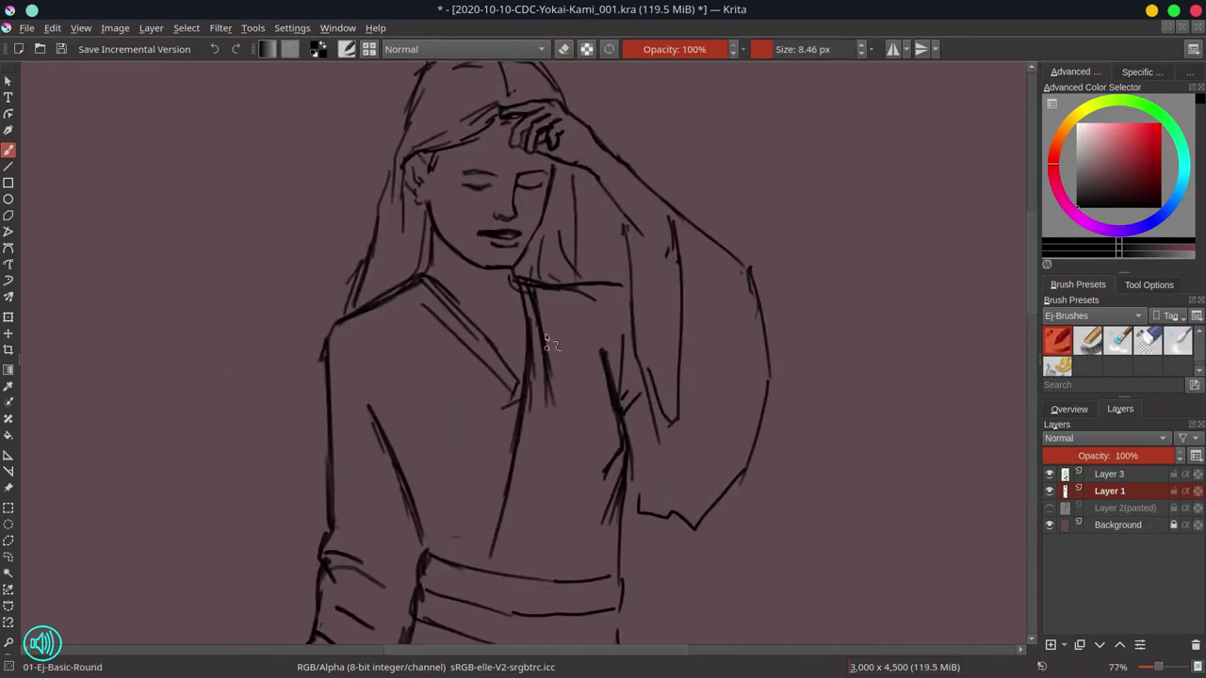
left_click_drag(543, 334, 524, 553)
left_click_drag(539, 509, 517, 572)
key("slash")
mouse_move(518, 292)
left_mouse_down()
mouse_move(552, 311)
mouse_move(508, 405)
left_mouse_up()
left_click_drag(499, 566, 534, 503)
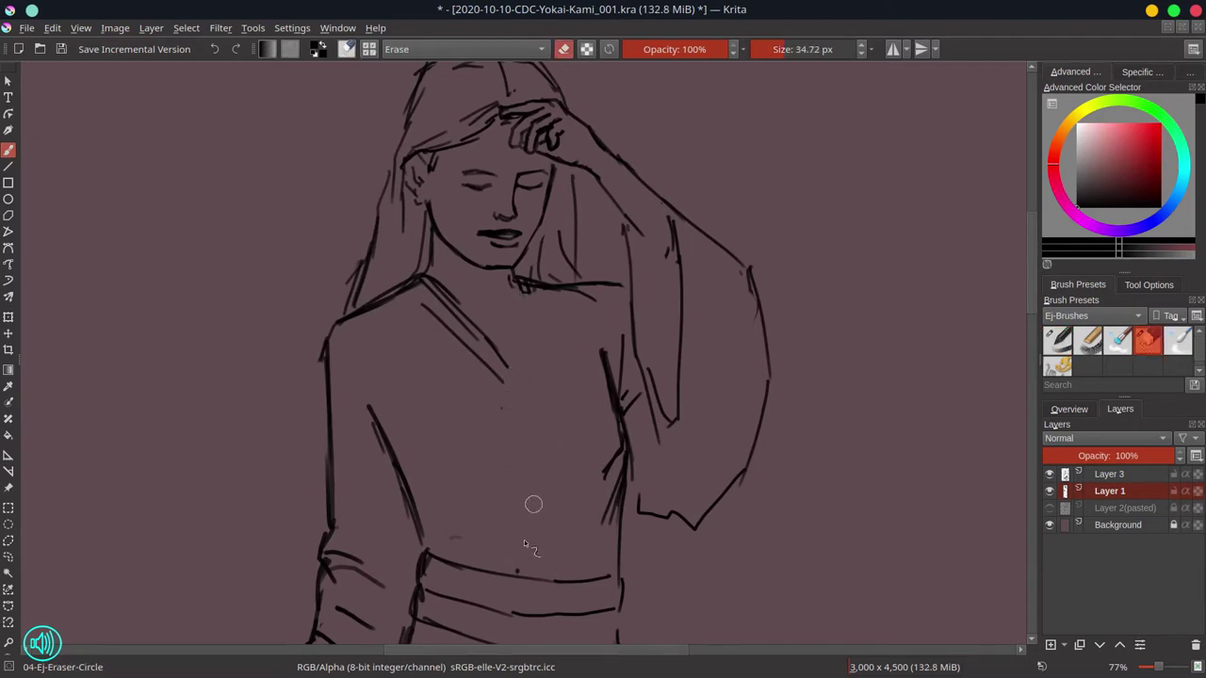
Step: Draw the robe's crossed collar, with one lapel running from the neck to the sash and the other tucked beneath it
key("slash")
left_click_drag(524, 274, 547, 394)
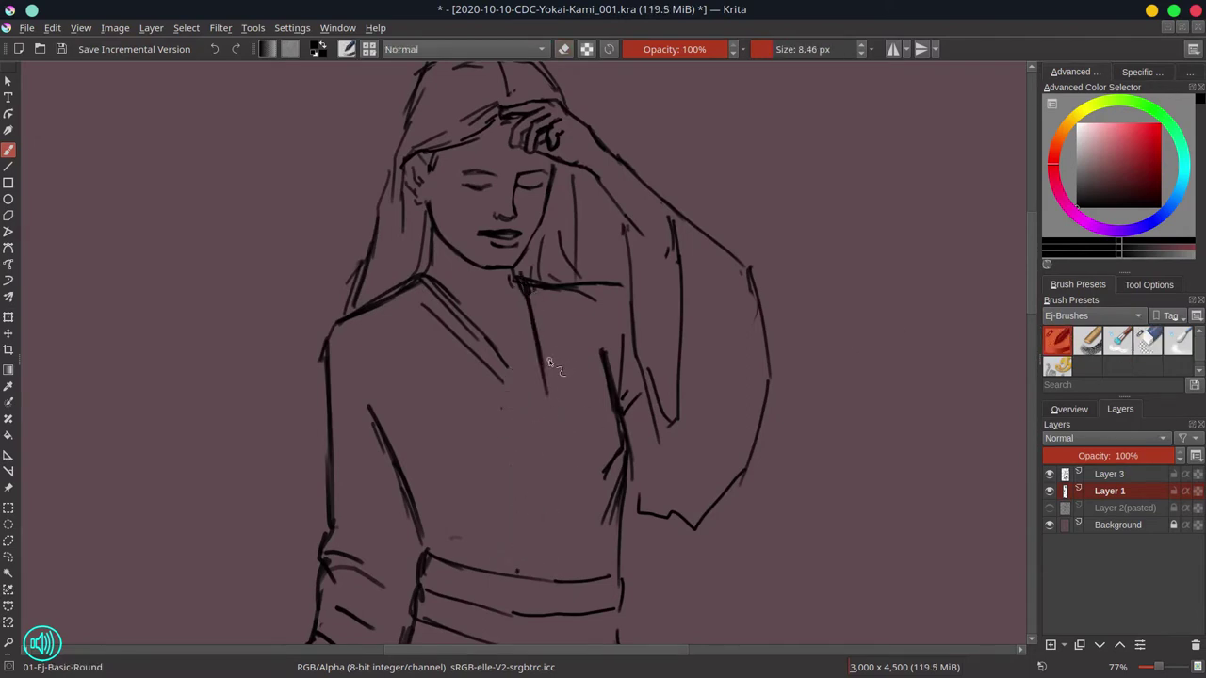
key("ctrl+z")
mouse_move(526, 284)
left_mouse_down()
mouse_move(534, 399)
mouse_move(477, 564)
left_mouse_up()
mouse_move(529, 287)
left_mouse_down()
mouse_move(545, 323)
mouse_move(535, 485)
mouse_move(493, 572)
left_mouse_up()
left_click_drag(503, 380, 526, 410)
left_click_drag(454, 299, 530, 387)
Step: Merge Layer 3 into Layer 1 and show the Layer 2(pasted) sketch
left_click_drag(572, 310, 622, 413)
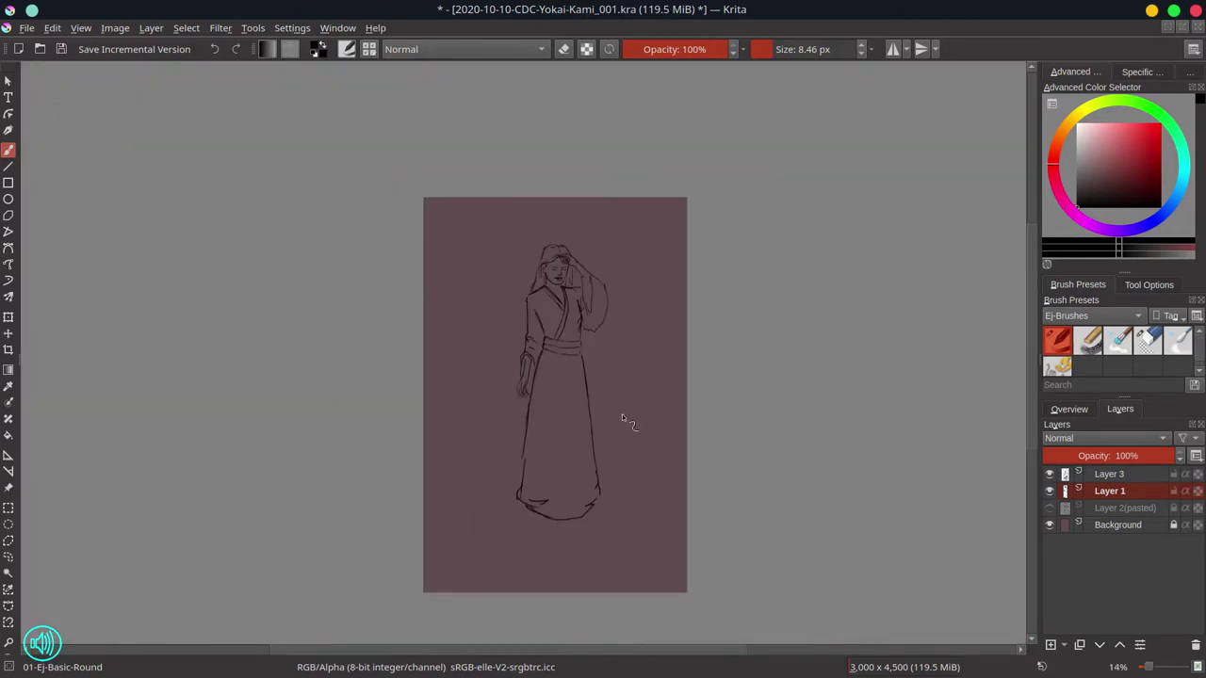
right_click(1111, 474)
left_click(1013, 236)
left_click(1050, 491)
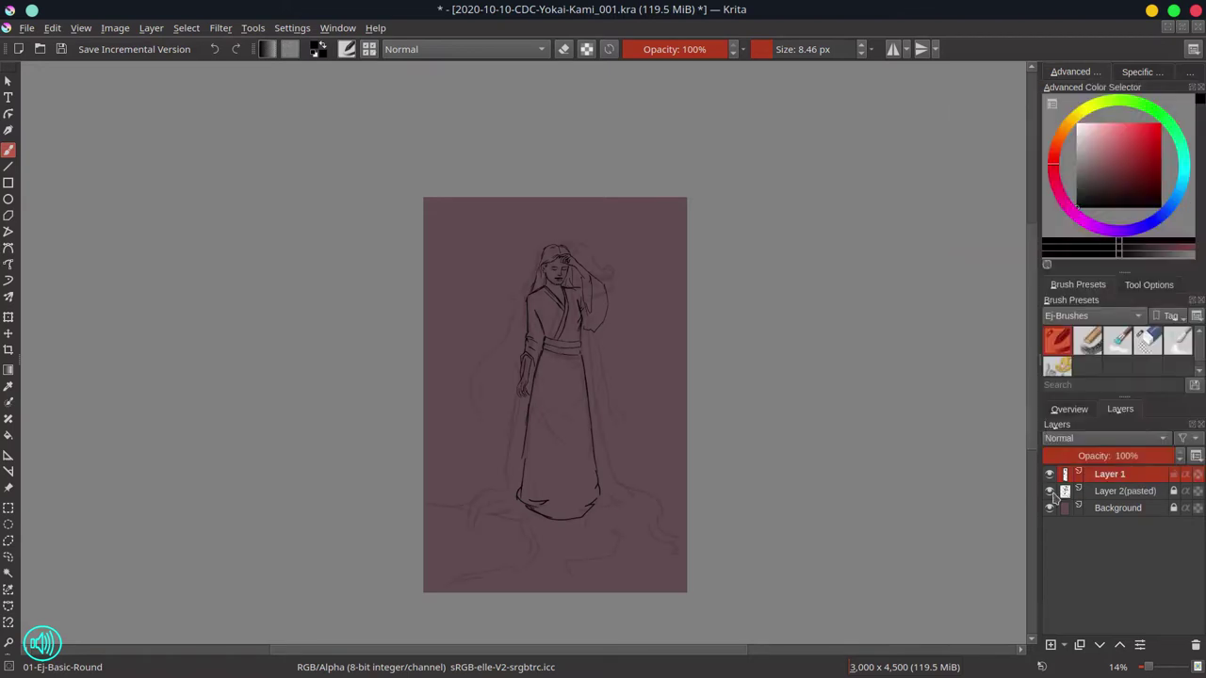
Step: Tidy the hair beside the shoulder and draw trailing outer robe edges down both sides of the skirt
left_click(1148, 340)
left_click_drag(555, 305, 621, 240)
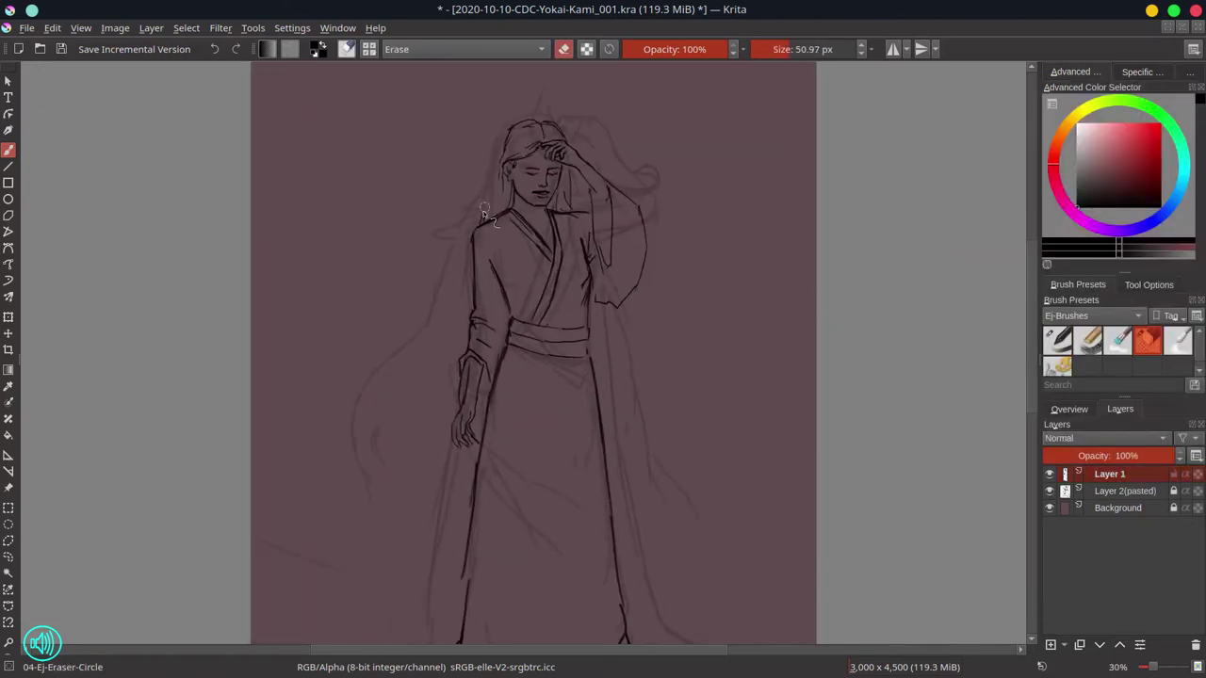
key("slash")
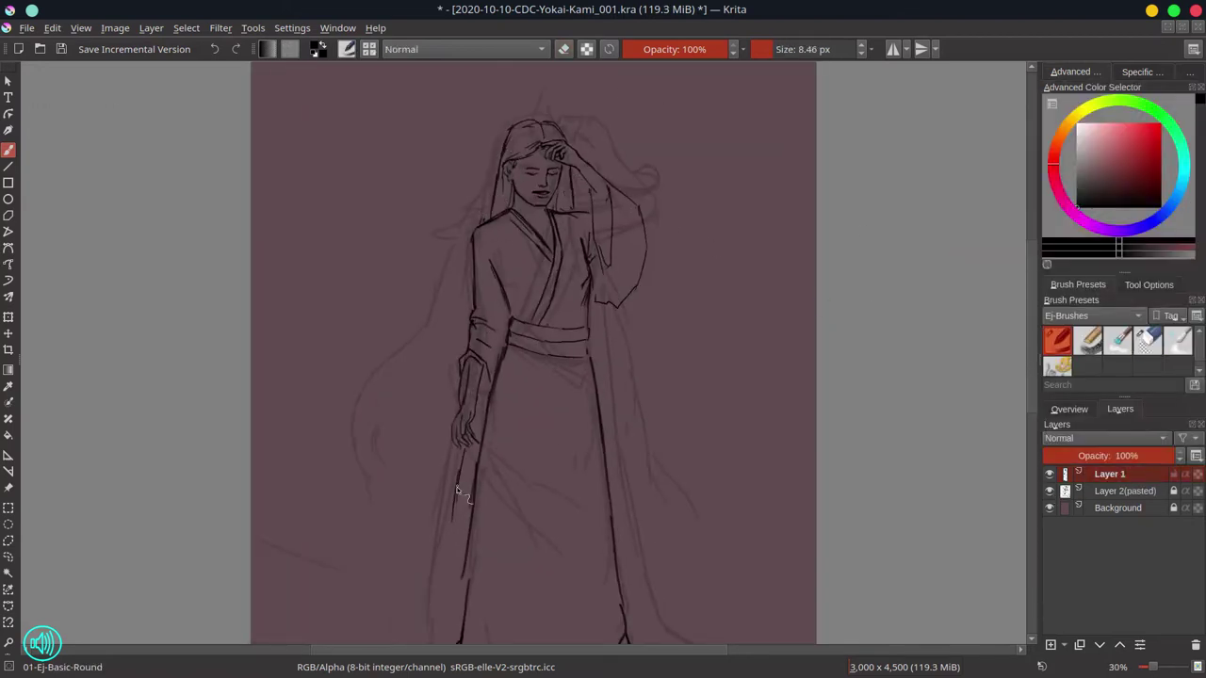
left_click_drag(654, 514, 649, 373)
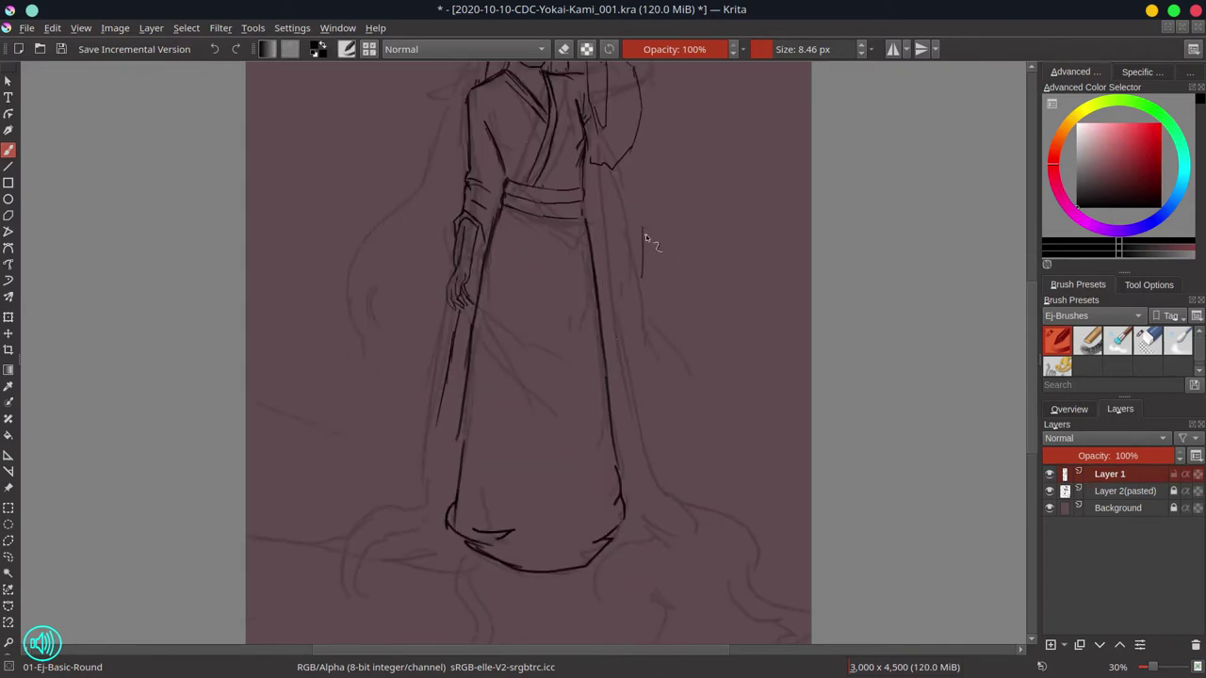
scroll(568, 85, "up", 1)
scroll(669, 429, "down", 1)
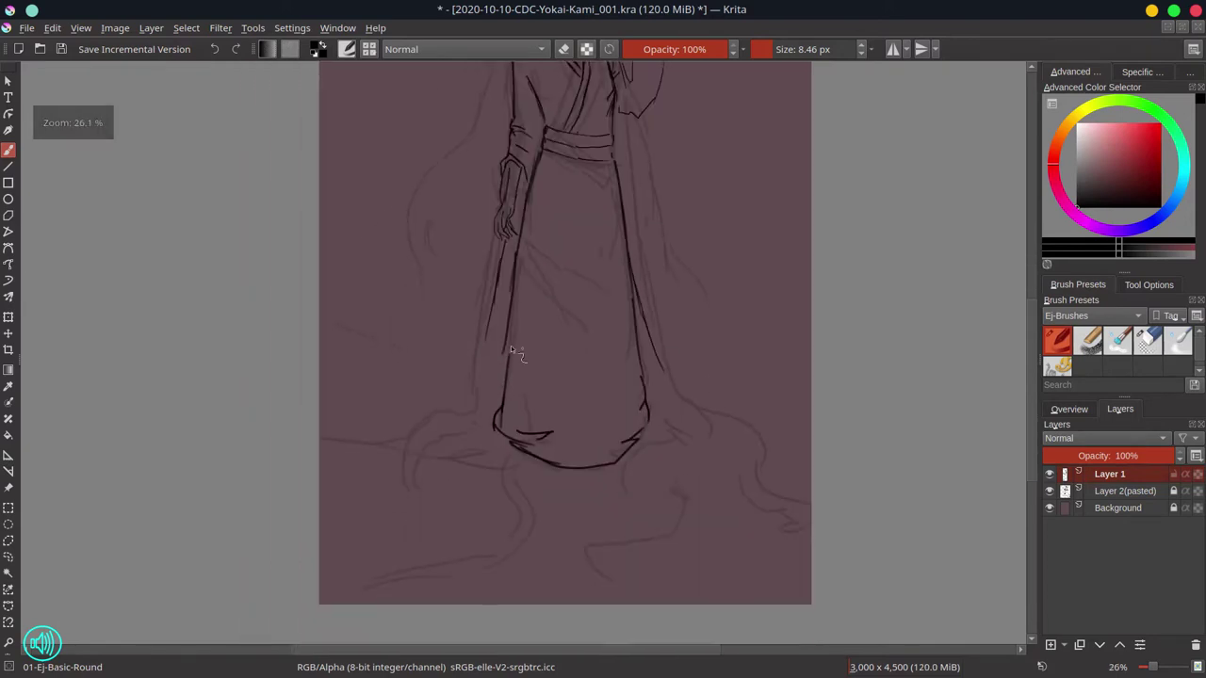
Step: Draw curling root-like tendrils spreading from the left side of the robe's hem, following the sketch
mouse_move(489, 329)
left_mouse_down()
mouse_move(456, 418)
mouse_move(502, 382)
left_mouse_up()
key("/")
key("/")
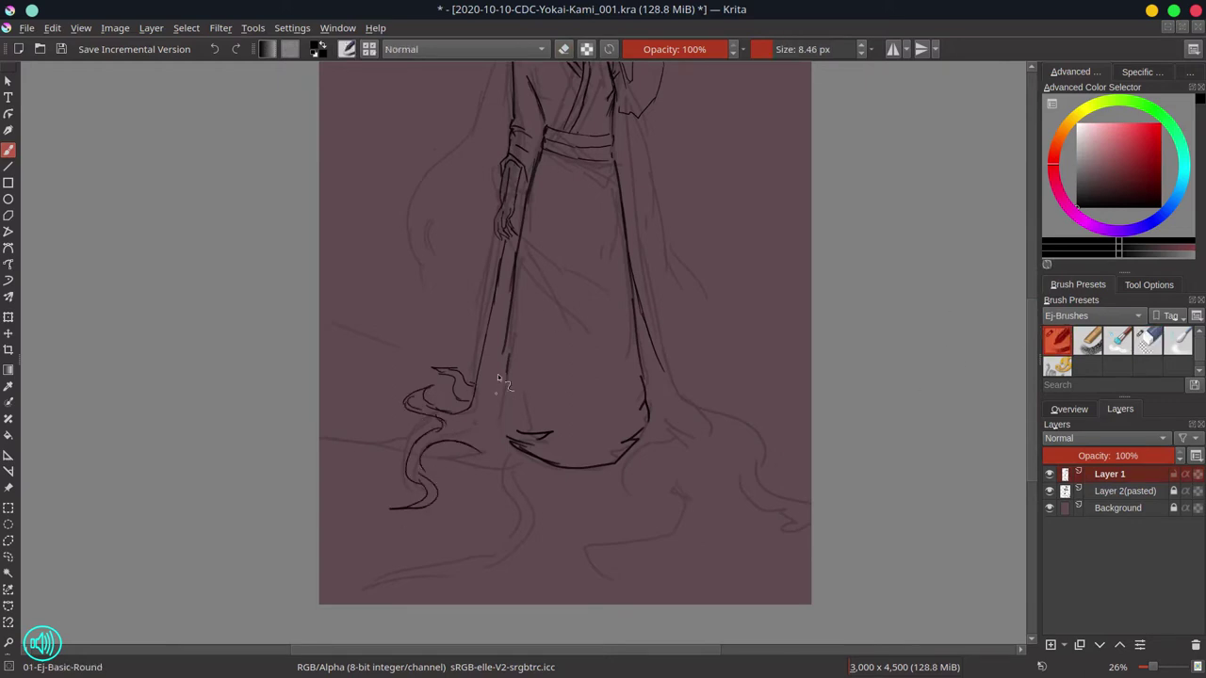
left_click_drag(489, 480, 483, 559)
left_click_drag(374, 584, 526, 539)
Step: Hide the pasted sketch to check the whole figure, and show it again
left_click(1051, 491)
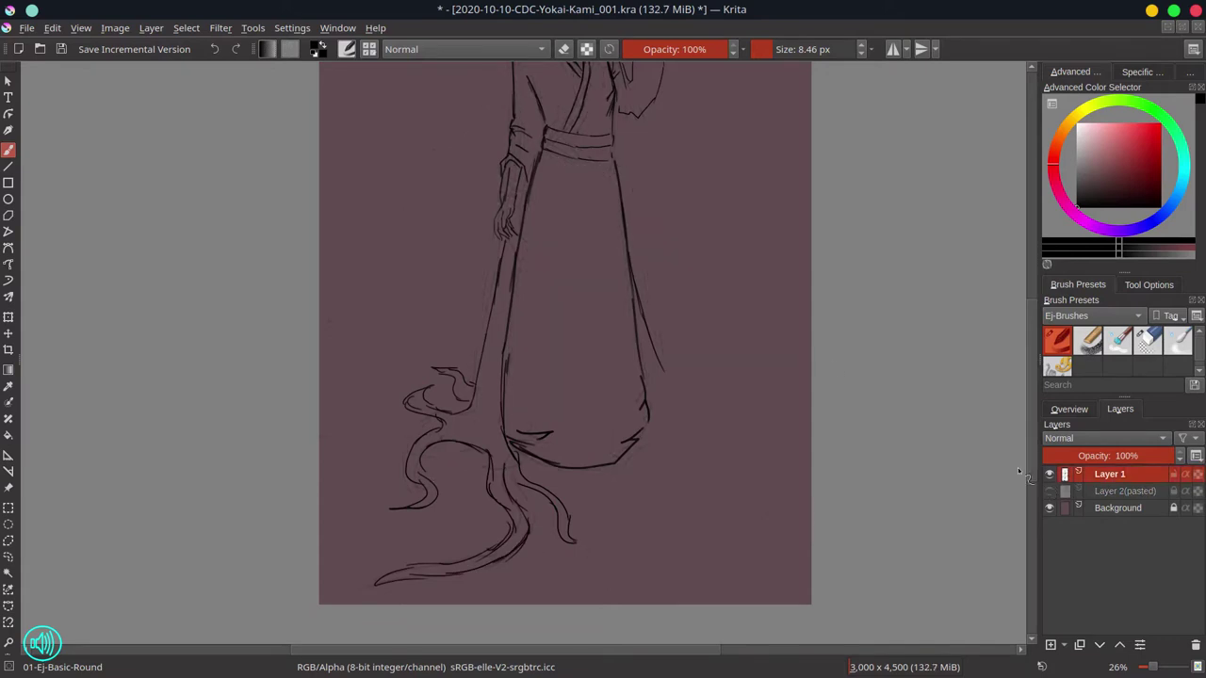
scroll(679, 292, "down", 2)
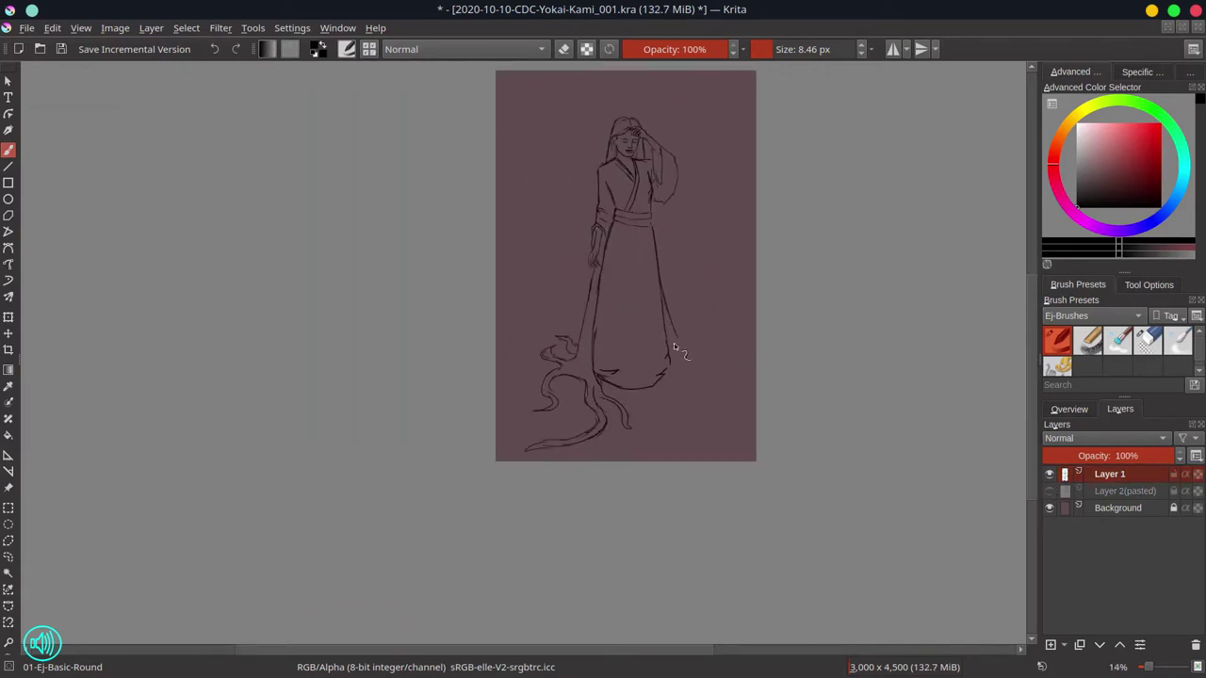
key("h")
scroll(677, 396, "up", 2)
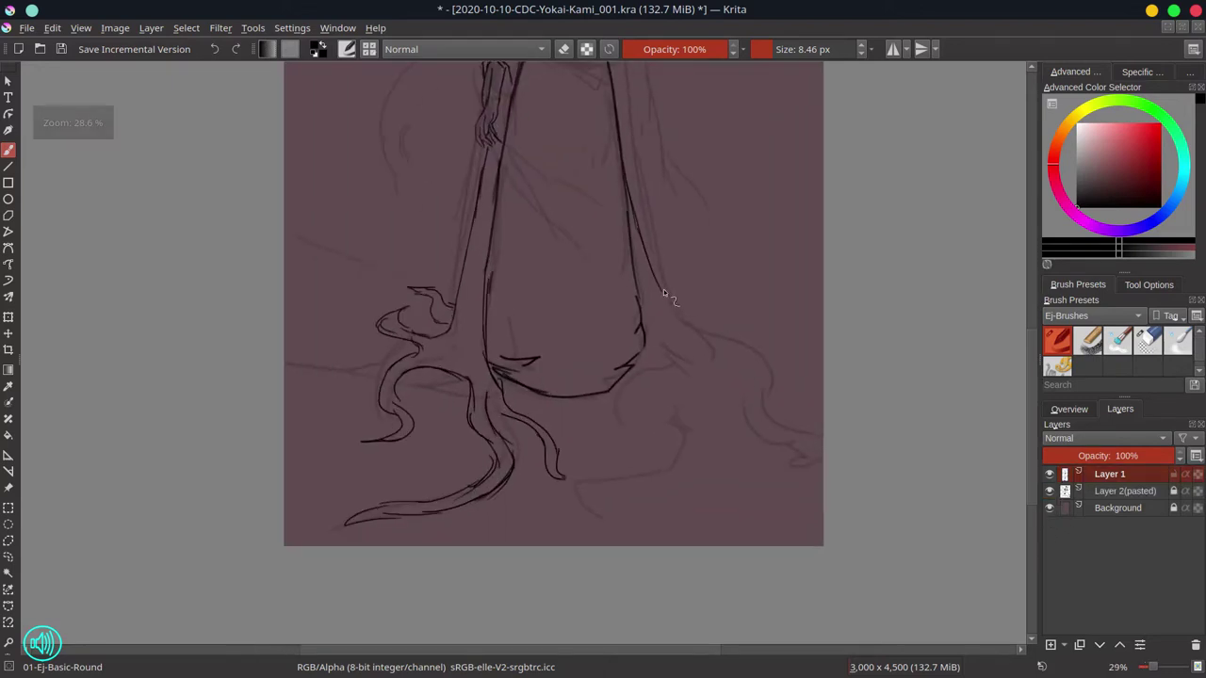
Step: Draw curling root-like tendrils spreading from the right side of the robe's hem
mouse_move(694, 319)
left_mouse_down()
mouse_move(774, 319)
mouse_move(745, 344)
left_mouse_up()
left_click_drag(740, 351, 774, 401)
mouse_move(689, 354)
left_mouse_down()
mouse_move(744, 382)
mouse_move(753, 432)
mouse_move(802, 481)
left_mouse_up()
left_click_drag(753, 431, 764, 496)
mouse_move(661, 321)
left_mouse_down()
mouse_move(695, 367)
mouse_move(603, 424)
left_mouse_up()
left_click_drag(730, 454, 686, 346)
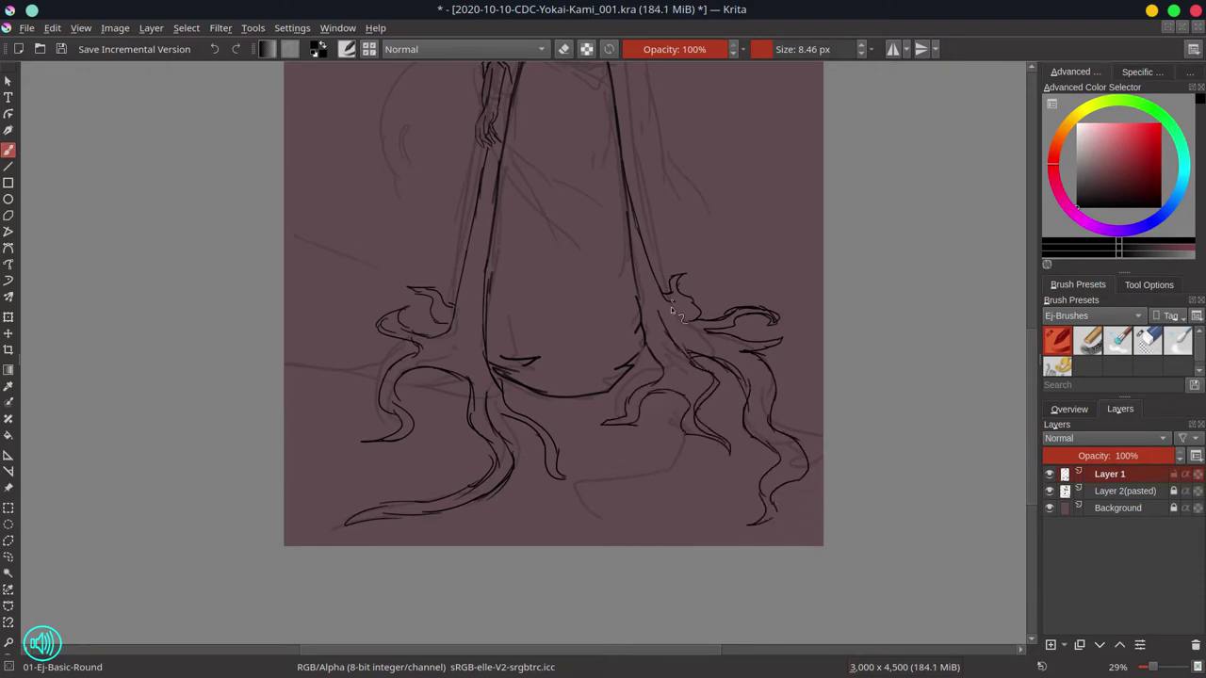
Step: Delete the Layer 2(pasted) sketch layer and shift the Layer 1 drawing slightly on the canvas
left_click(1131, 491)
key("shift+Delete")
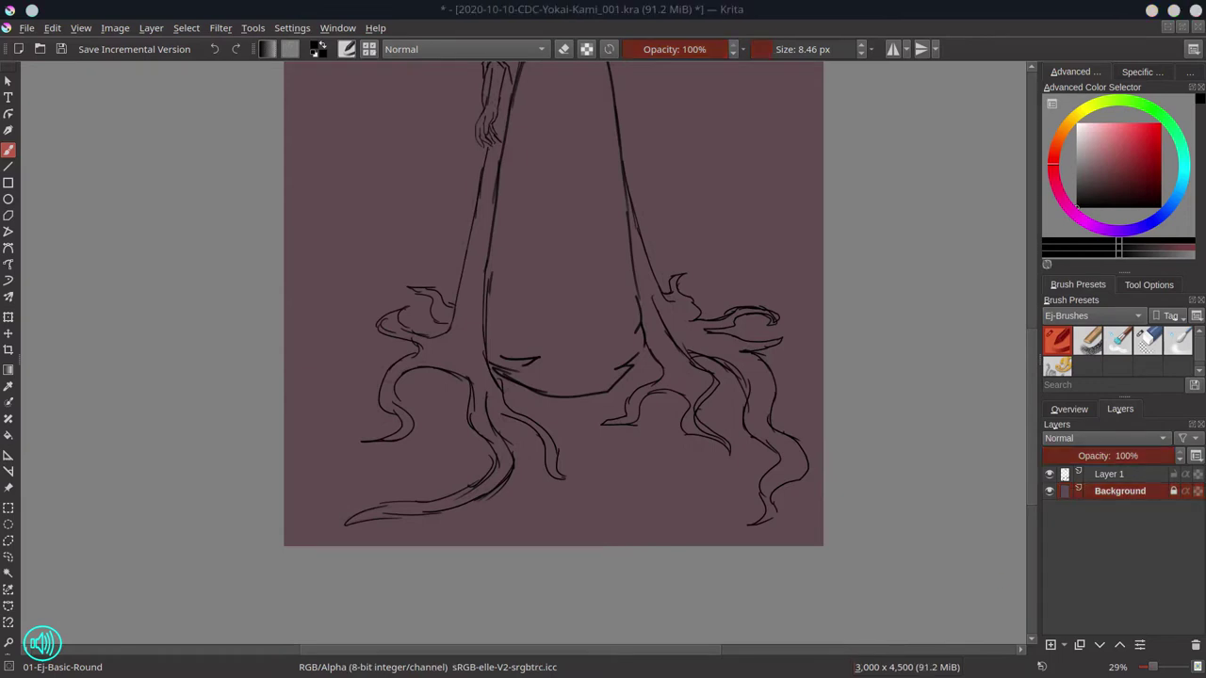
scroll(846, 294, "down", 7)
left_click_drag(911, 290, 697, 313)
left_click(1122, 475)
left_click(8, 333)
left_click_drag(533, 290, 528, 286)
Step: Add another curled tendril near the right canvas edge, clean up its overlaps and save the drawing
key("b")
left_click(1149, 342)
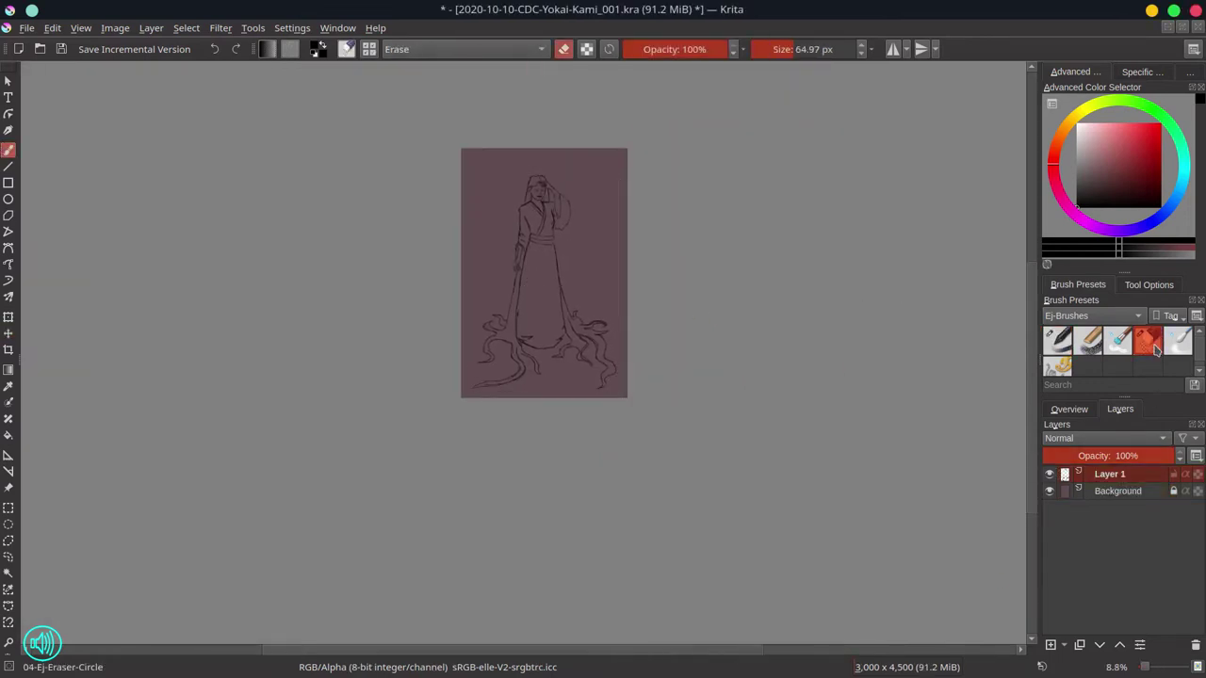
key("slash")
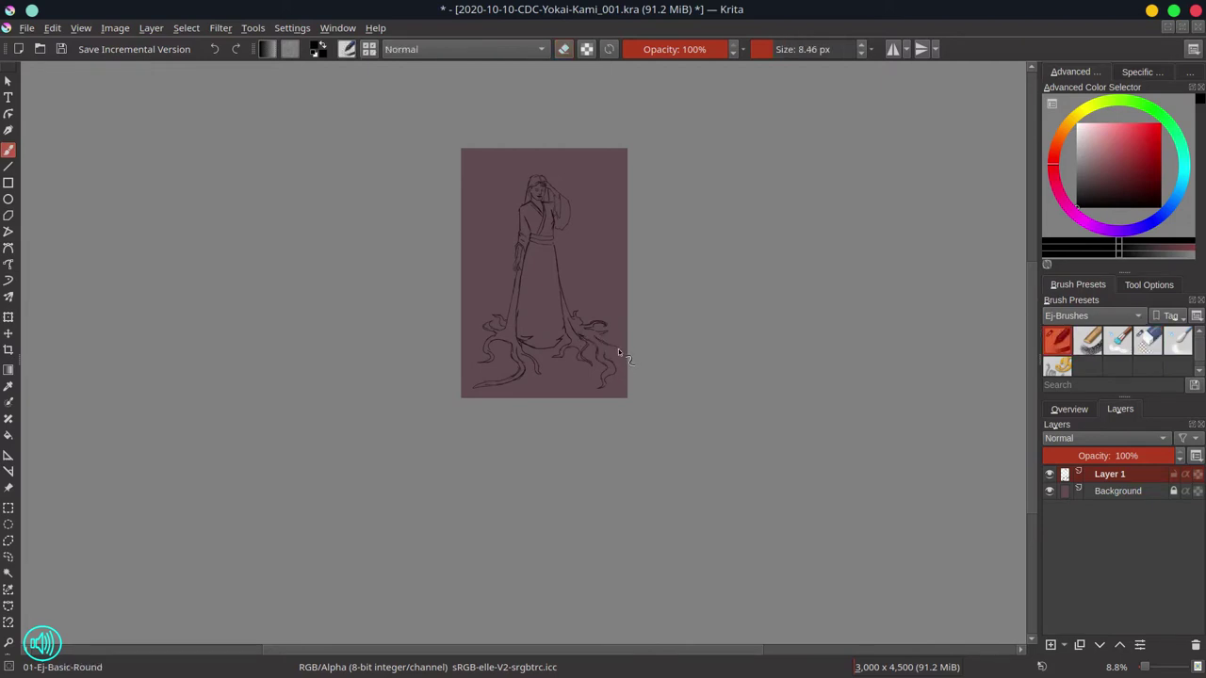
key("slash")
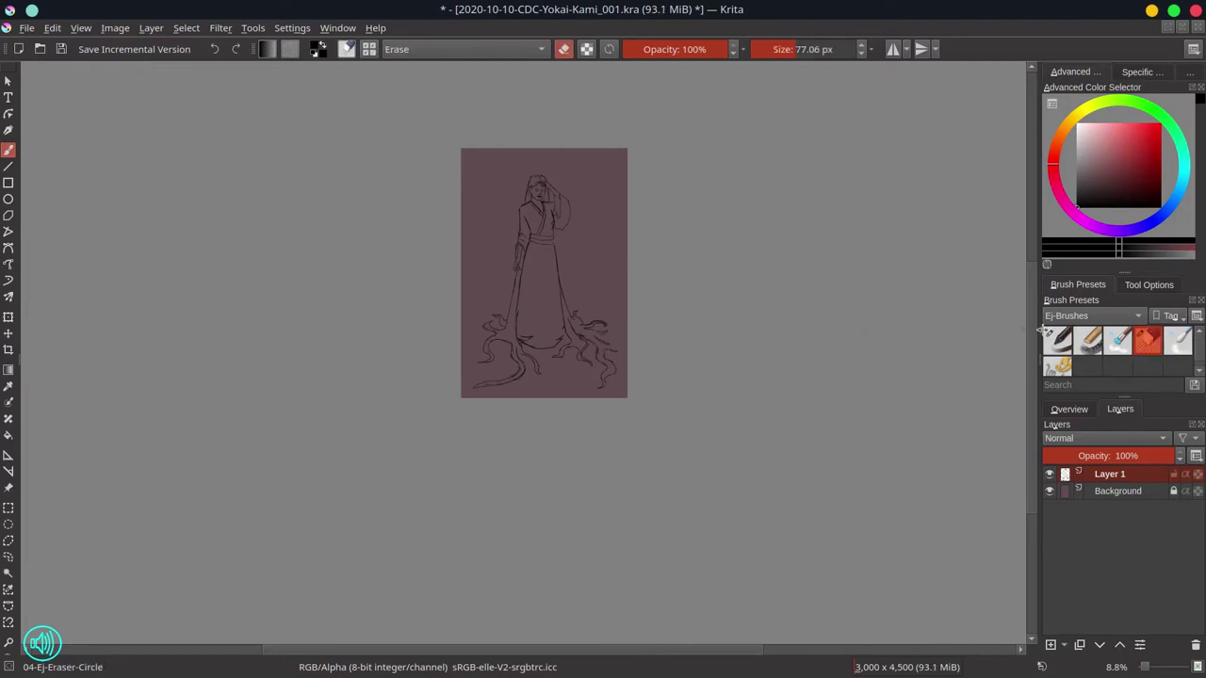
key("slash")
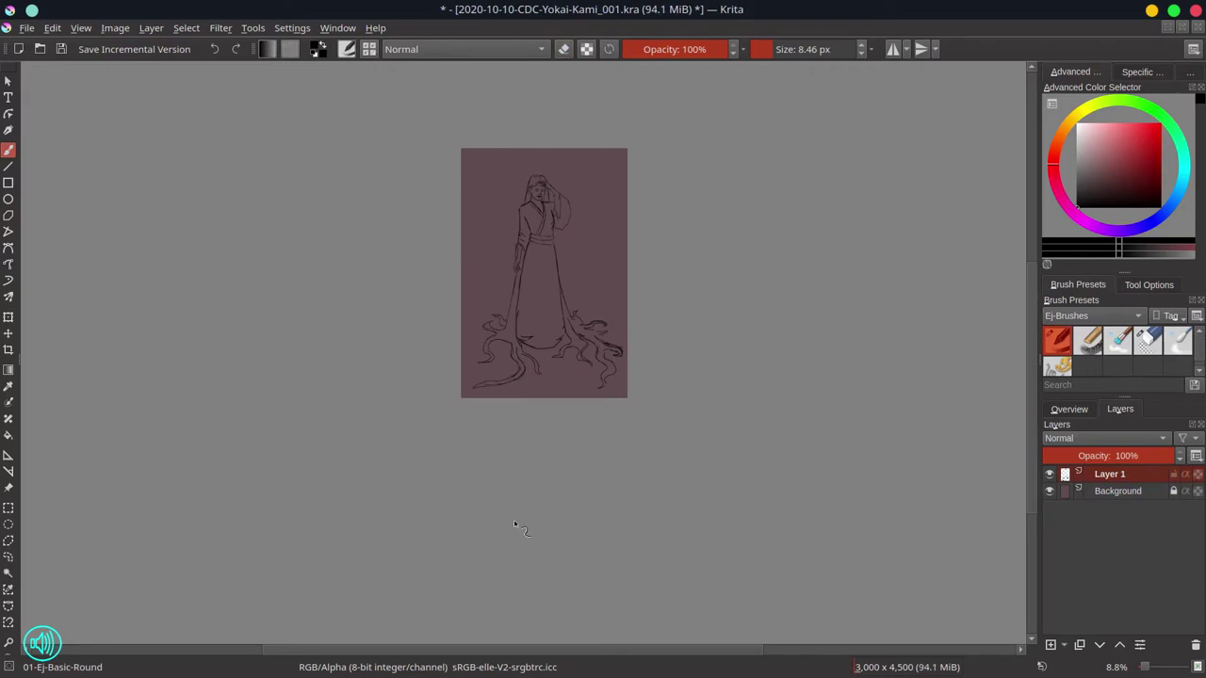
left_click(61, 51)
Step: Duplicate the line drawing layer three times
right_click(1109, 474)
left_click(1035, 220)
right_click(1110, 474)
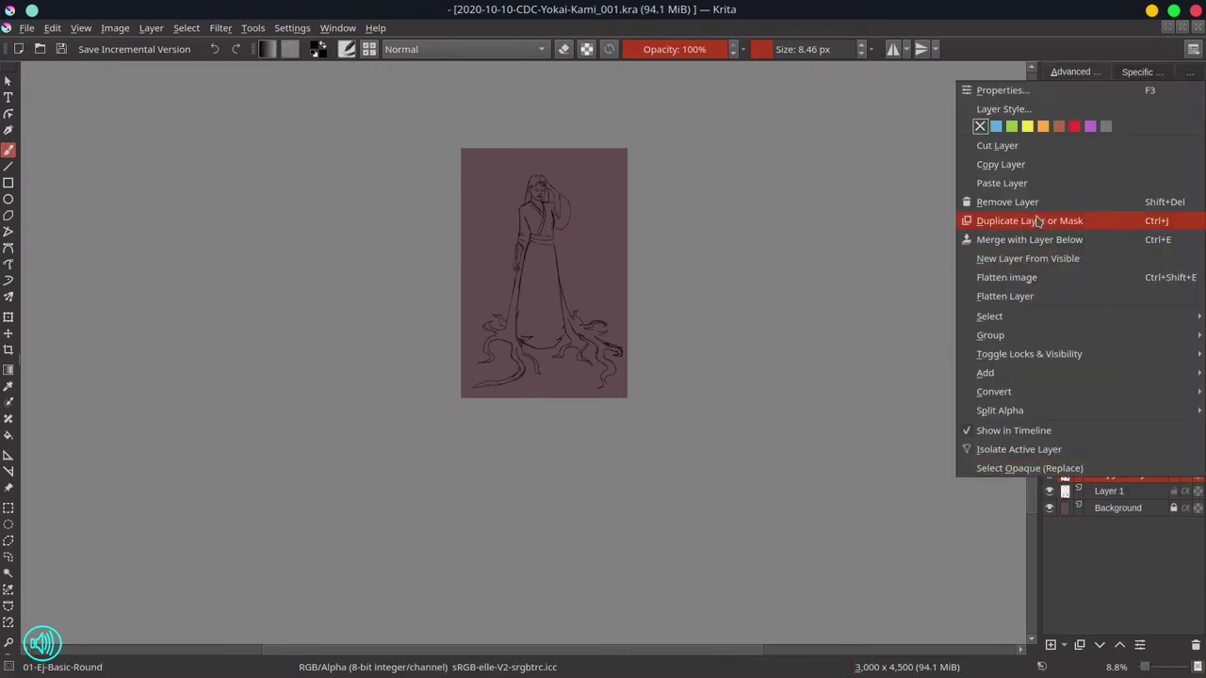
left_click(1036, 219)
right_click(1110, 474)
left_click(1038, 220)
Step: Merge the selected line drawing copies into one layer and rename it "og sketch"
left_click(1108, 525, "shift")
right_click(1108, 523)
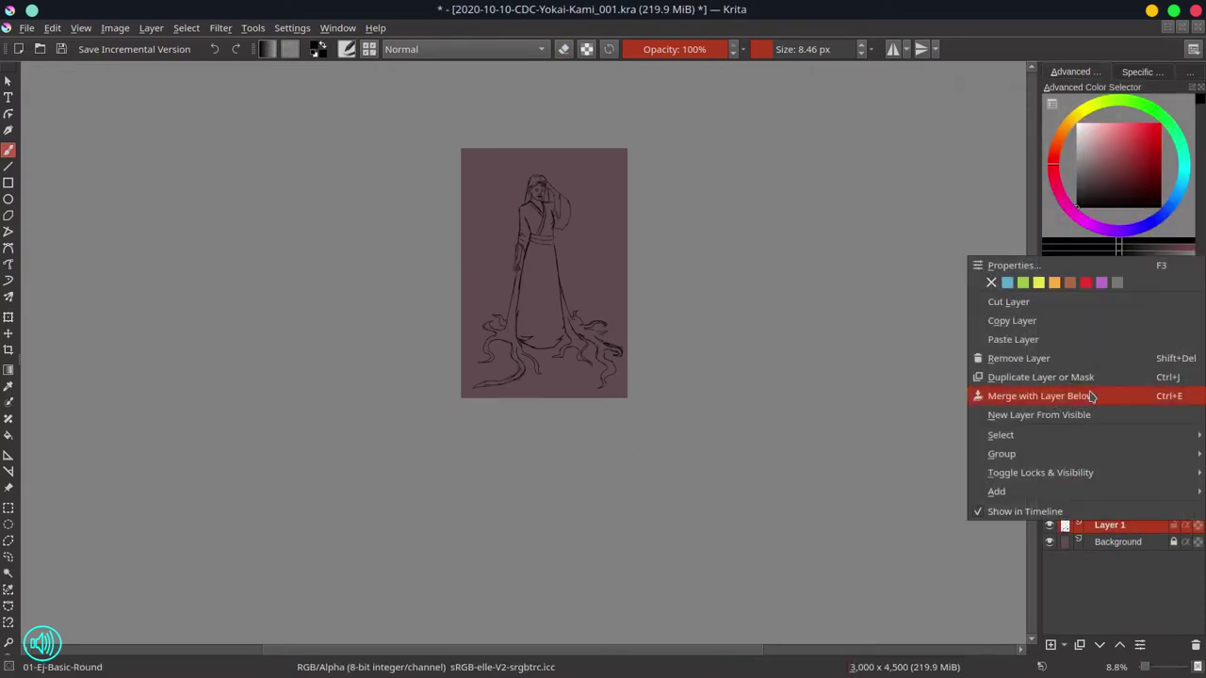
left_click(1090, 396)
double_click(1110, 476)
type("og sketch")
key("Return")
Step: Duplicate the og sketch layer and place the copy directly below the original
right_click(1111, 478)
left_click(1036, 220)
left_click(1099, 645)
Step: Lock and hide the og sketch layer, make the Background layer active and save the drawing
left_click(1173, 476)
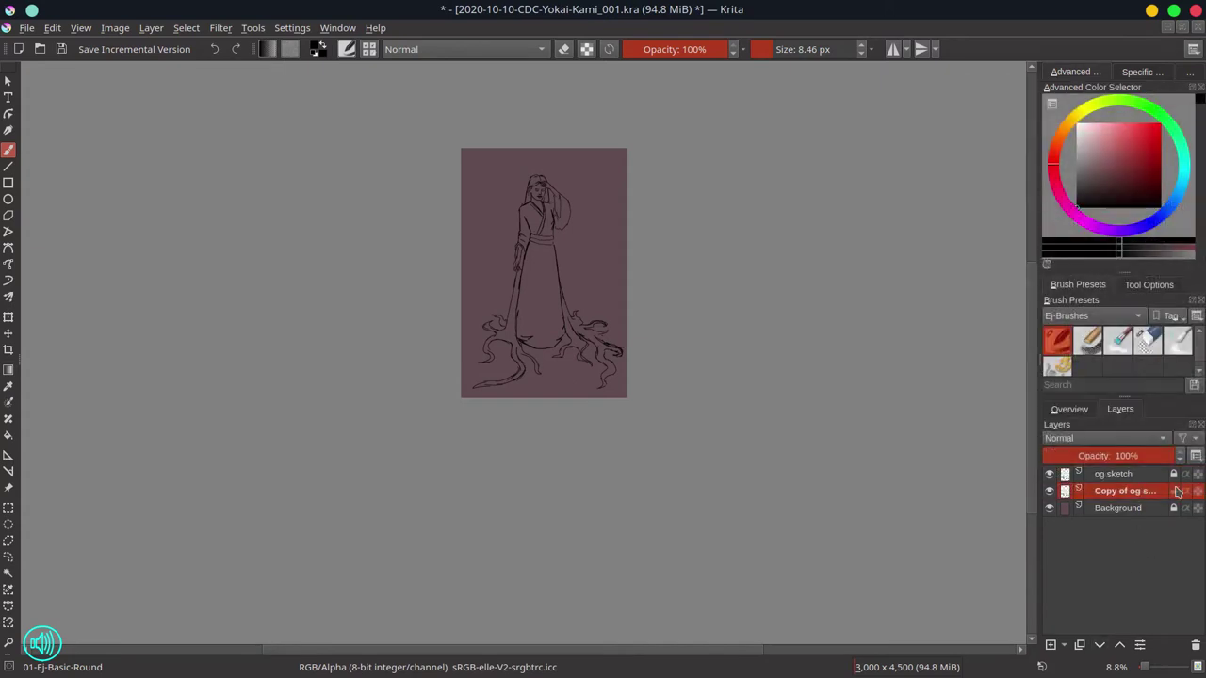
left_click(1049, 475)
left_click(1143, 512)
key("ctrl+s")
Step: Mirror the canvas view and load the 0_CPC02 palette
left_click(1069, 408)
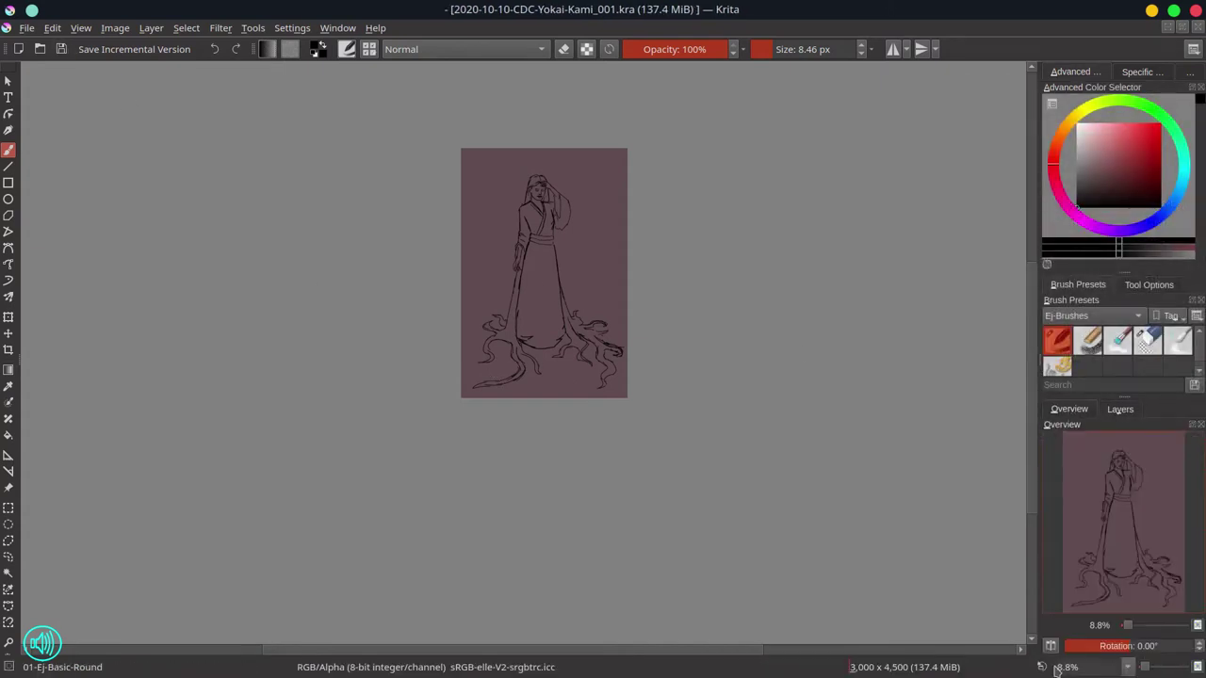
key("m")
left_click(1120, 409)
left_click(1192, 72)
left_click(1052, 262)
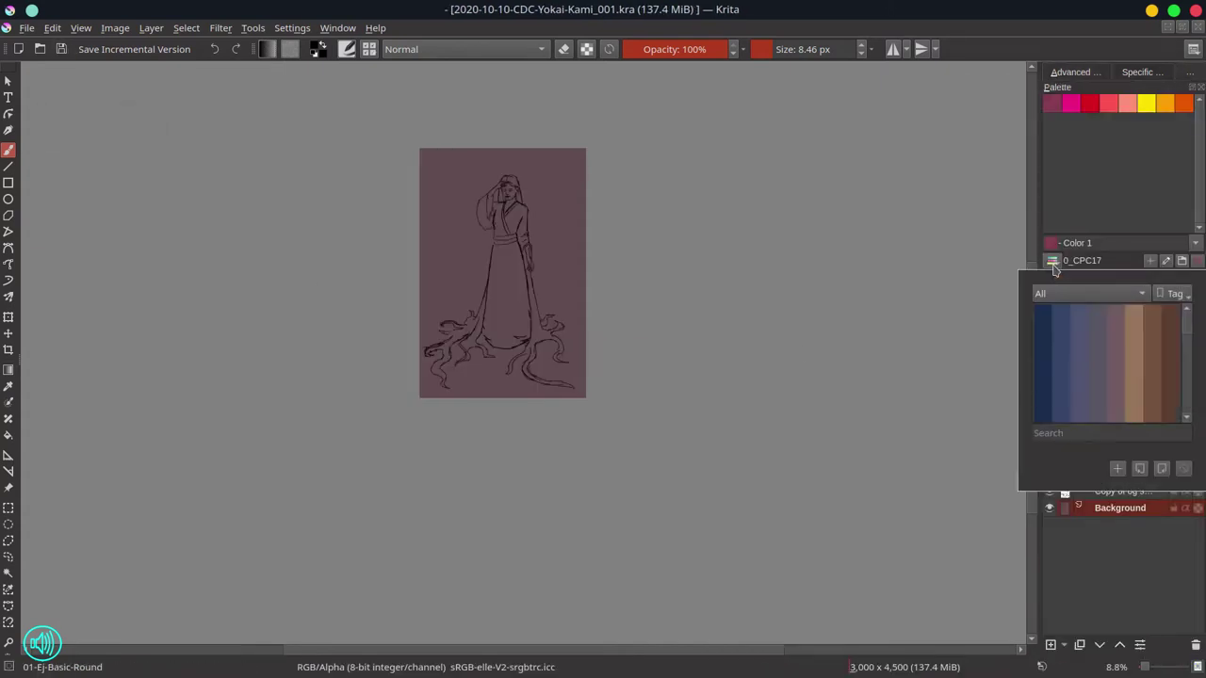
scroll(1079, 349, "down", 1)
mouse_move(1187, 325)
left_mouse_down()
mouse_move(1203, 371)
mouse_move(1188, 322)
left_mouse_up()
left_click(1169, 334)
left_click(1158, 199)
Step: Paint the palette's dark Color 1 across the upper background with the 06-Ej-Shapes-MechaHxXlBJ brush at 1,000 px
left_click(1057, 365)
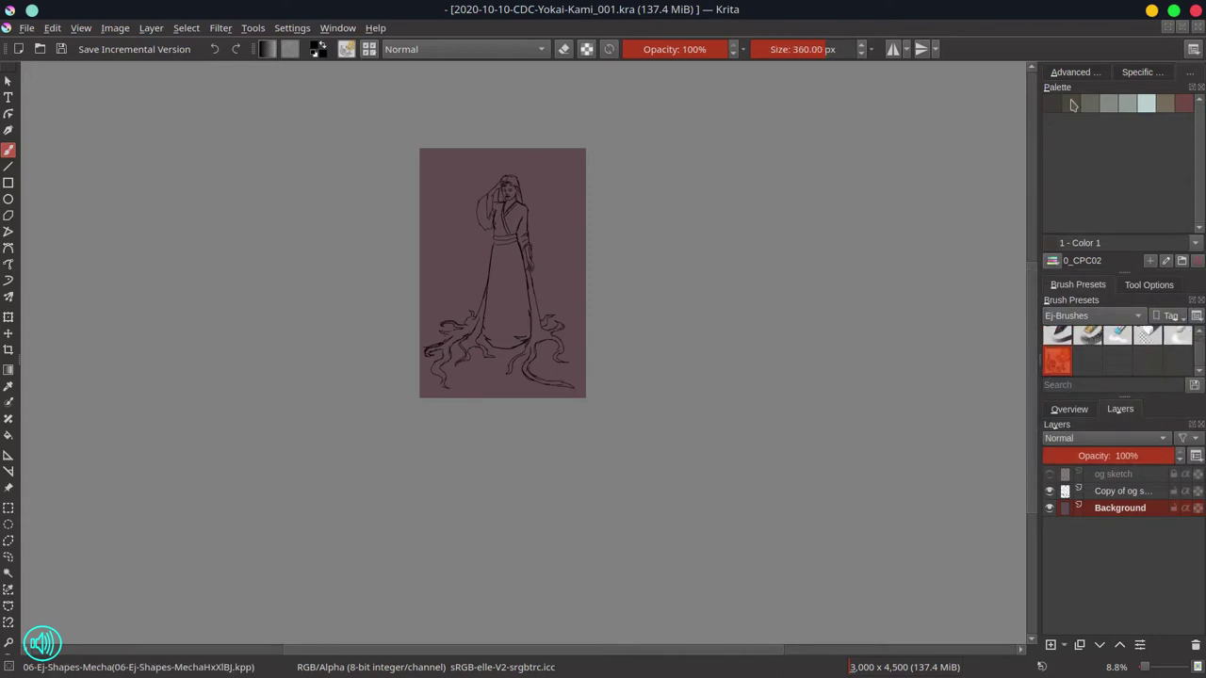
left_click(1052, 104)
key("bracketright")
key("bracketright")
key("bracketright")
key("bracketright")
key("bracketright")
key("bracketright")
key("bracketright")
key("bracketright")
key("bracketright")
key("bracketright")
key("bracketright")
key("bracketright")
key("bracketright")
key("bracketright")
mouse_move(434, 263)
left_mouse_down()
mouse_move(481, 179)
mouse_move(549, 211)
mouse_move(568, 274)
left_mouse_up()
Step: Load the 0_CPC08 palette and paint its dark blue Color 1 as texture over the upper half of the background
left_click(1084, 75)
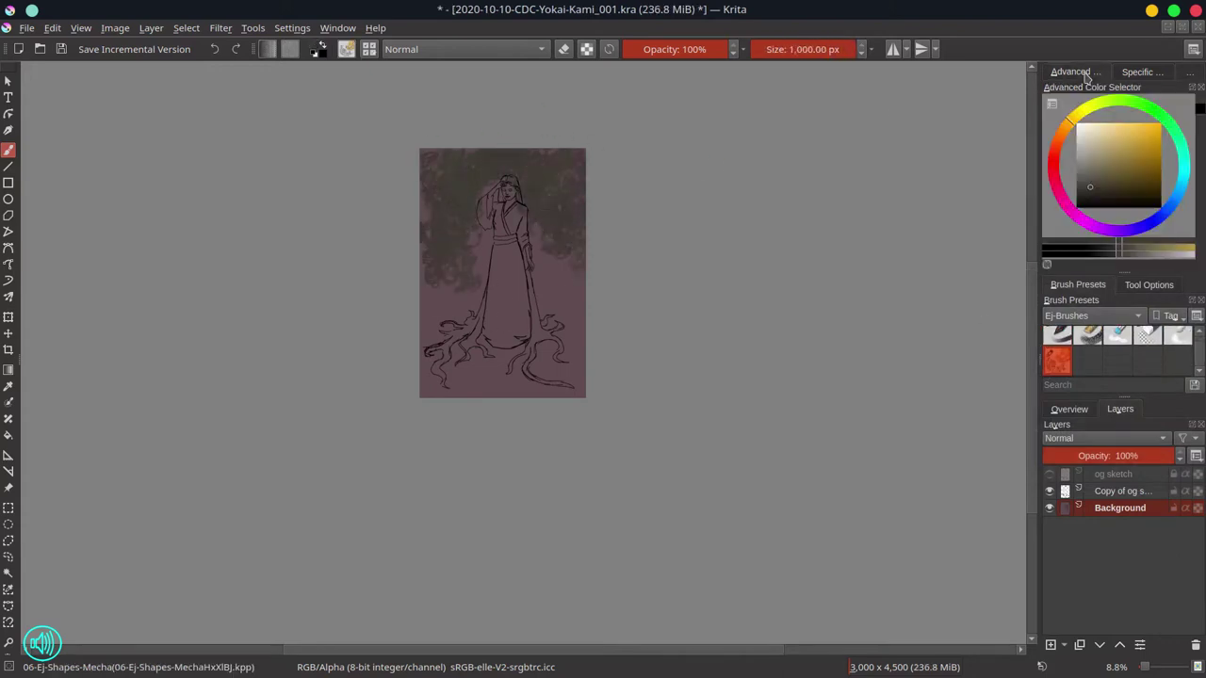
left_click(1135, 73)
left_click(1082, 260)
scroll(1191, 347, "down", 3)
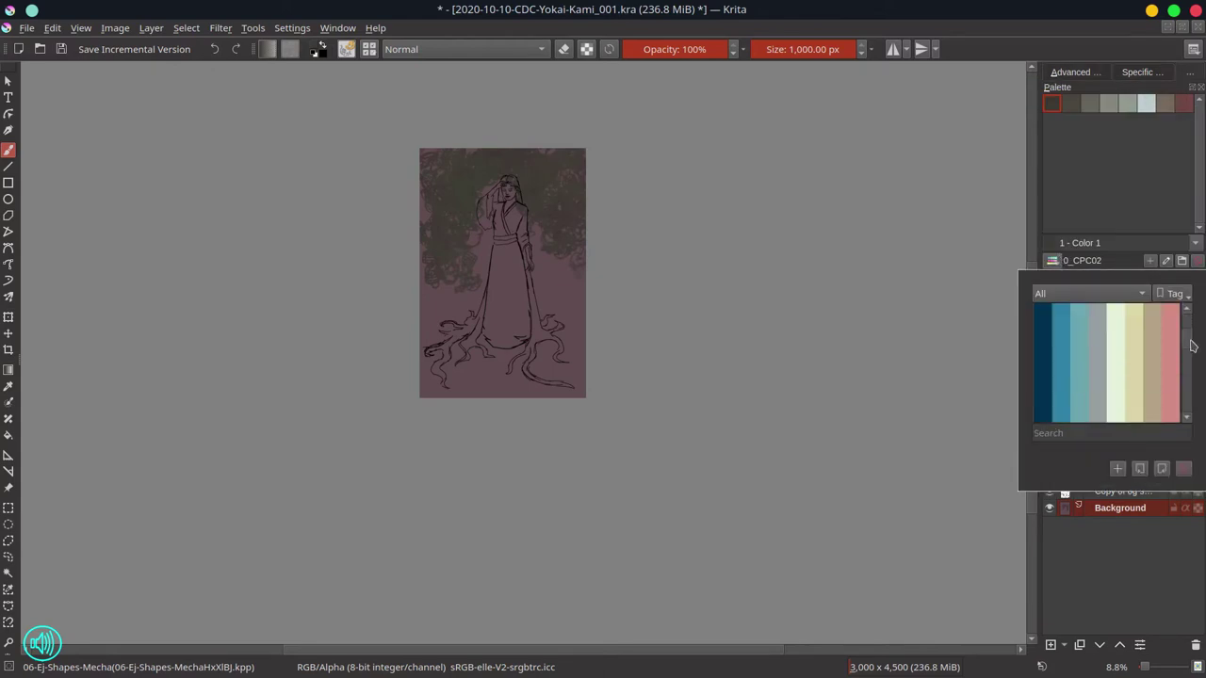
left_click(1135, 363)
left_click(1083, 74)
left_click(1135, 74)
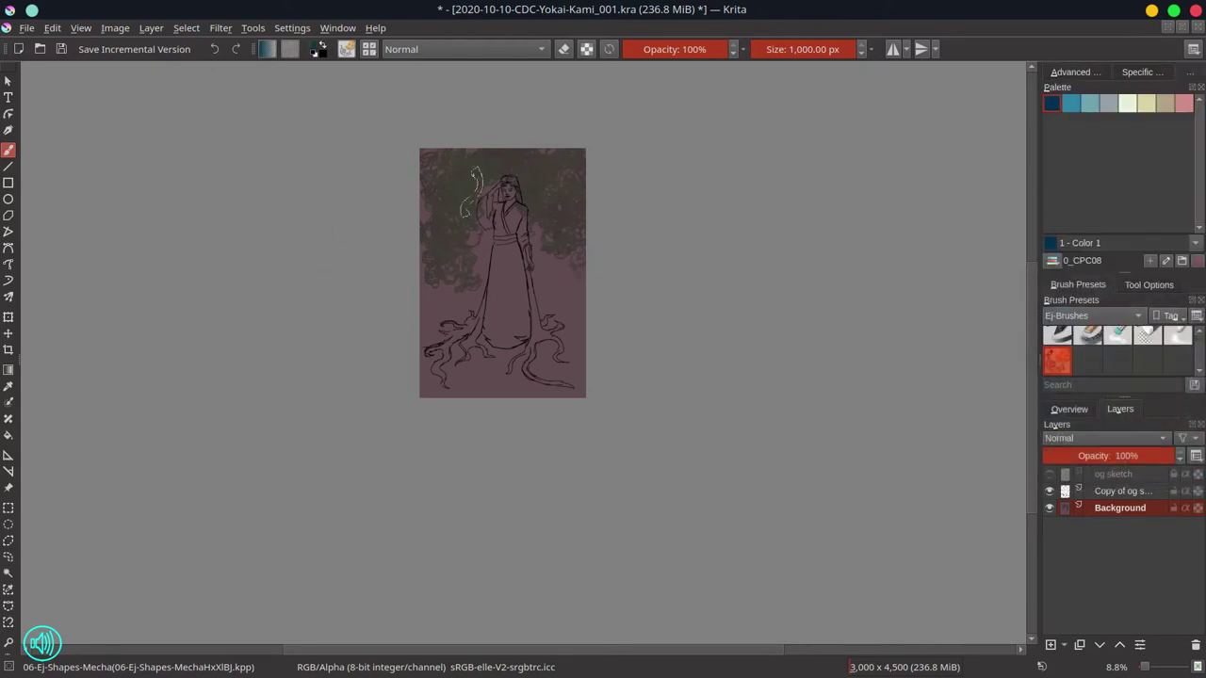
mouse_move(476, 189)
left_mouse_down()
mouse_move(433, 236)
mouse_move(565, 179)
mouse_move(551, 273)
mouse_move(453, 268)
left_mouse_up()
Step: Darken the uppermost part of the background with near-black blue texture strokes
left_click(1067, 72)
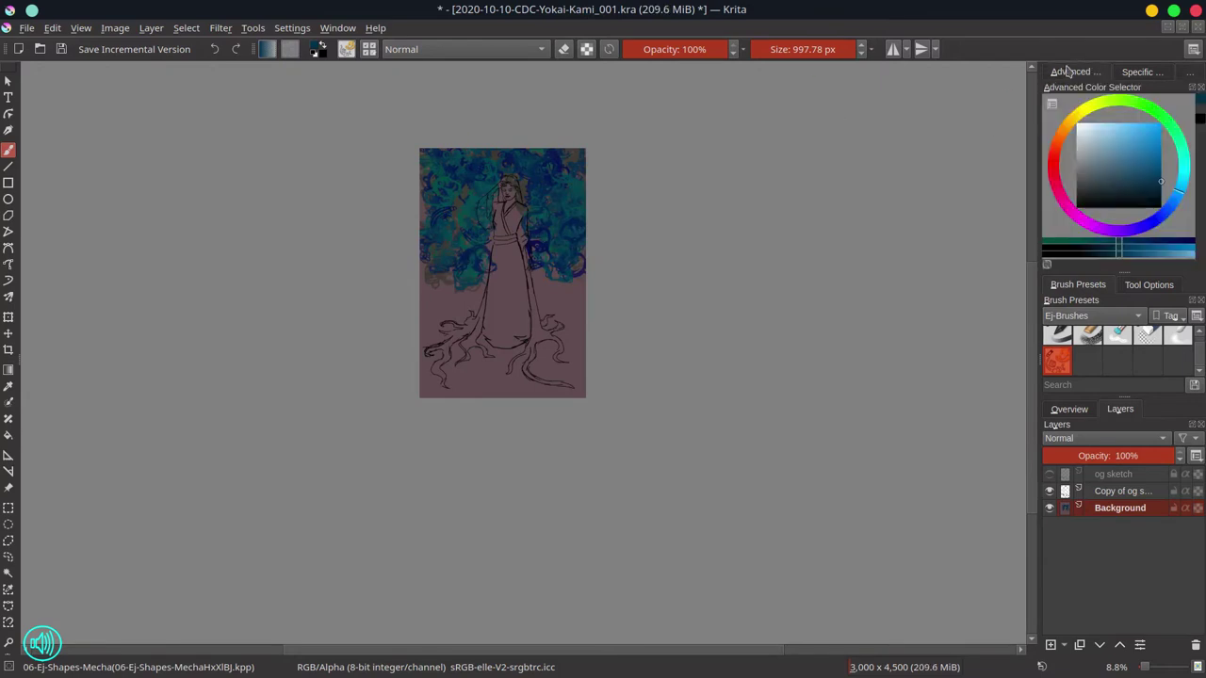
left_click(1142, 196)
mouse_move(471, 160)
left_mouse_down()
mouse_move(450, 184)
mouse_move(561, 207)
mouse_move(471, 236)
mouse_move(429, 165)
mouse_move(557, 161)
mouse_move(479, 167)
mouse_move(471, 157)
mouse_move(459, 188)
left_mouse_up()
left_click(1116, 203)
left_click_drag(567, 164, 546, 165)
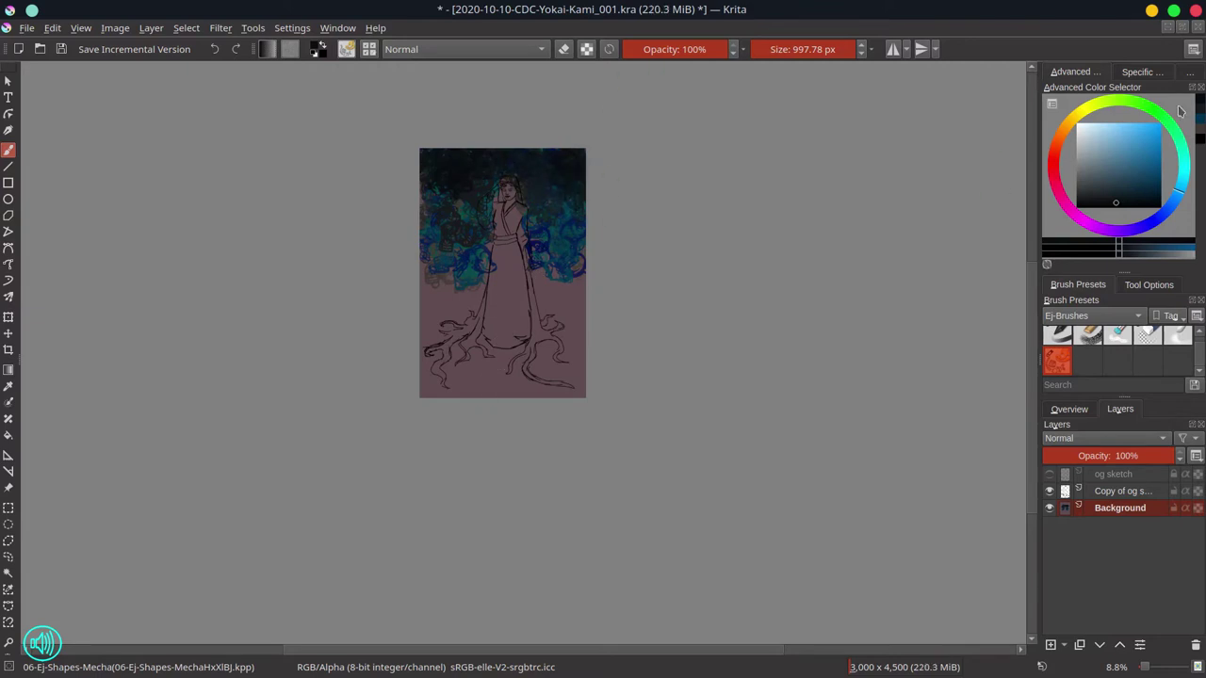
Step: Paint light grey Color 4 texture over the lower background and around the figure
left_click(1189, 72)
left_click(1108, 103)
mouse_move(442, 283)
left_mouse_down()
mouse_move(452, 329)
mouse_move(500, 250)
mouse_move(565, 282)
mouse_move(502, 394)
mouse_move(512, 212)
mouse_move(556, 302)
left_mouse_up()
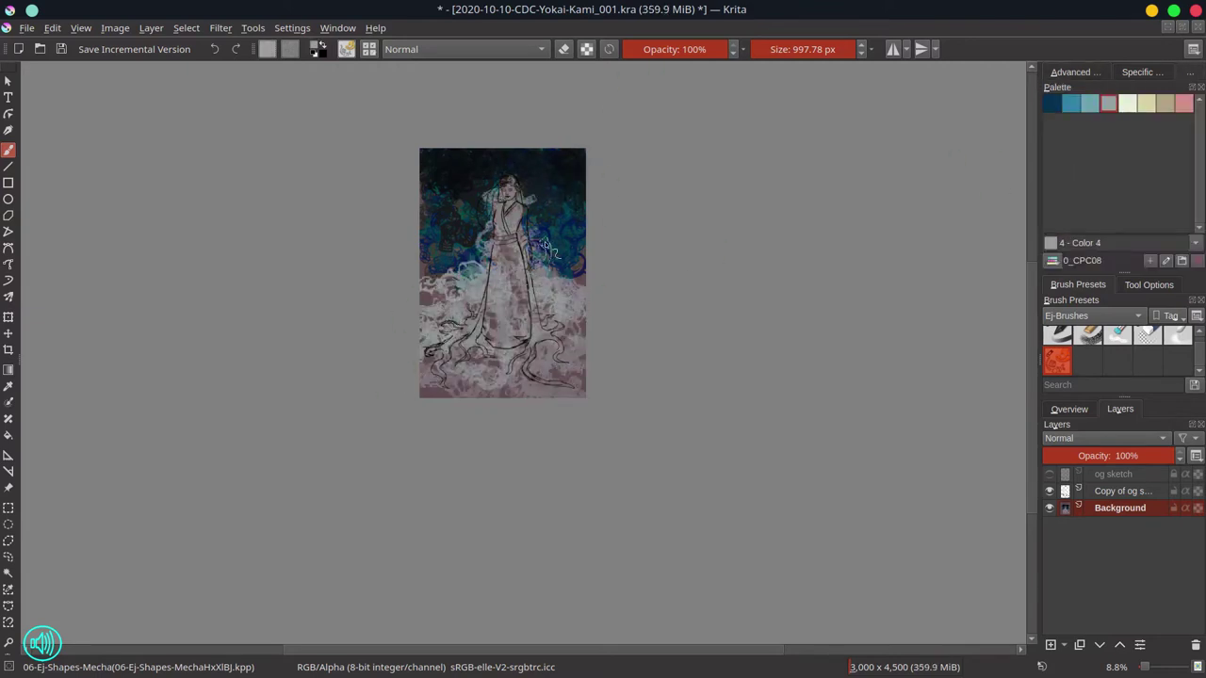
Step: Try pale highlight strokes around the figure's head, undo the excess strokes and return to grey Color 4
left_click(1127, 103)
mouse_move(524, 191)
left_mouse_down()
mouse_move(507, 191)
mouse_move(505, 176)
left_mouse_up()
key("ctrl+z")
key("ctrl+z")
left_click(1108, 103)
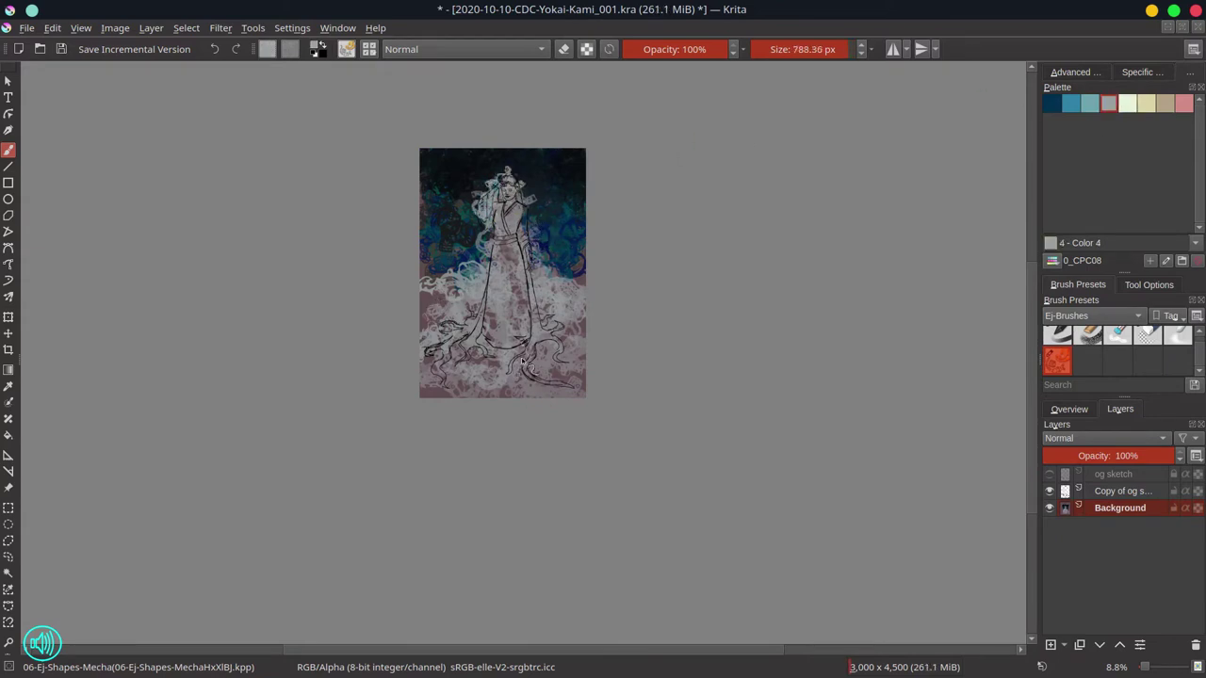
key("ctrl+z")
key("ctrl+z")
Step: Hide the Background layer to isolate the line drawing and save the file
left_click(1050, 508)
scroll(498, 288, "up", 5)
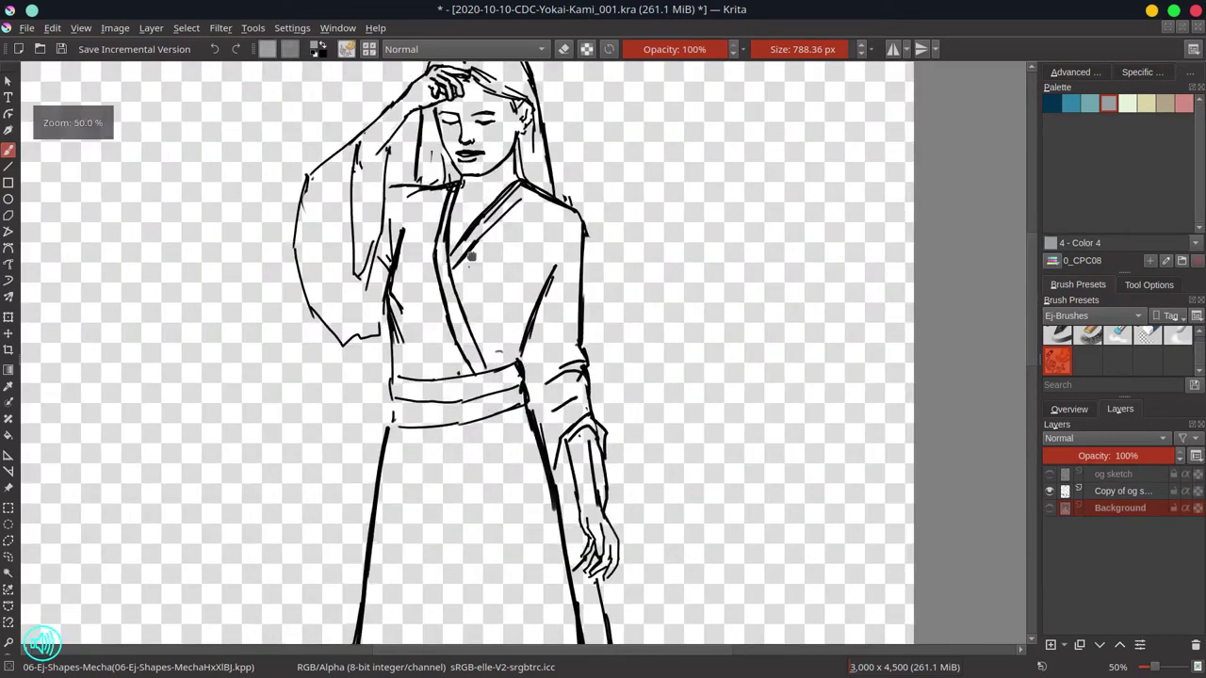
key("ctrl+s")
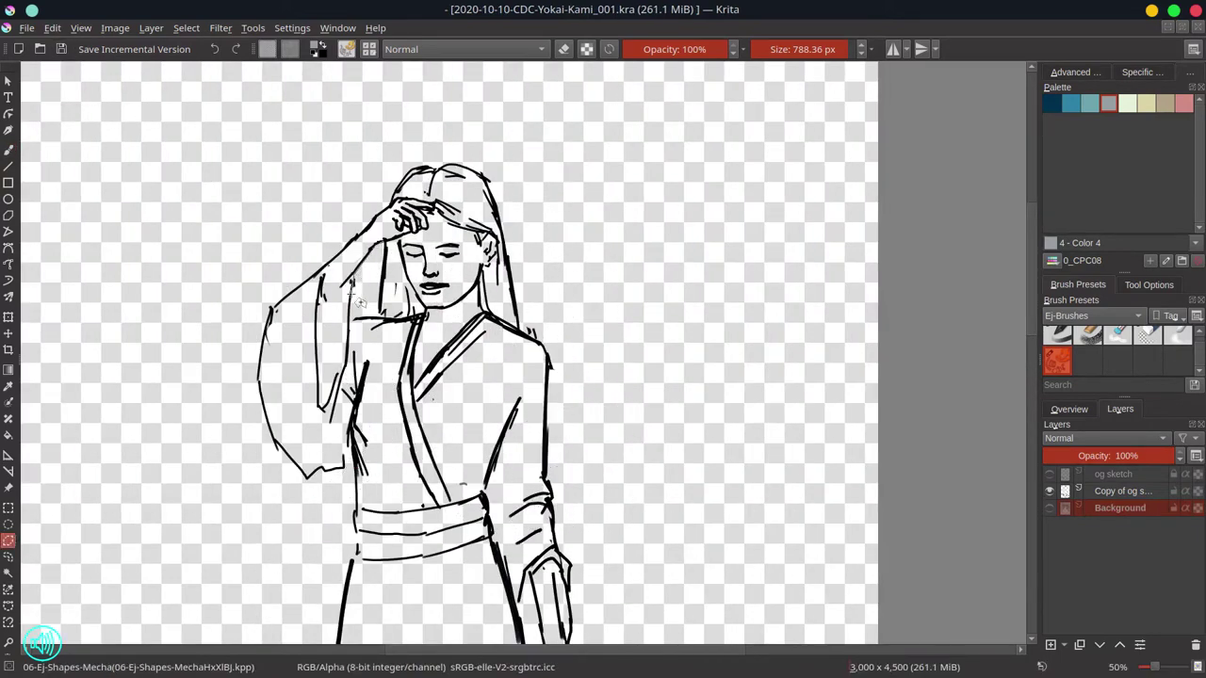
left_click(379, 315)
left_click(385, 243)
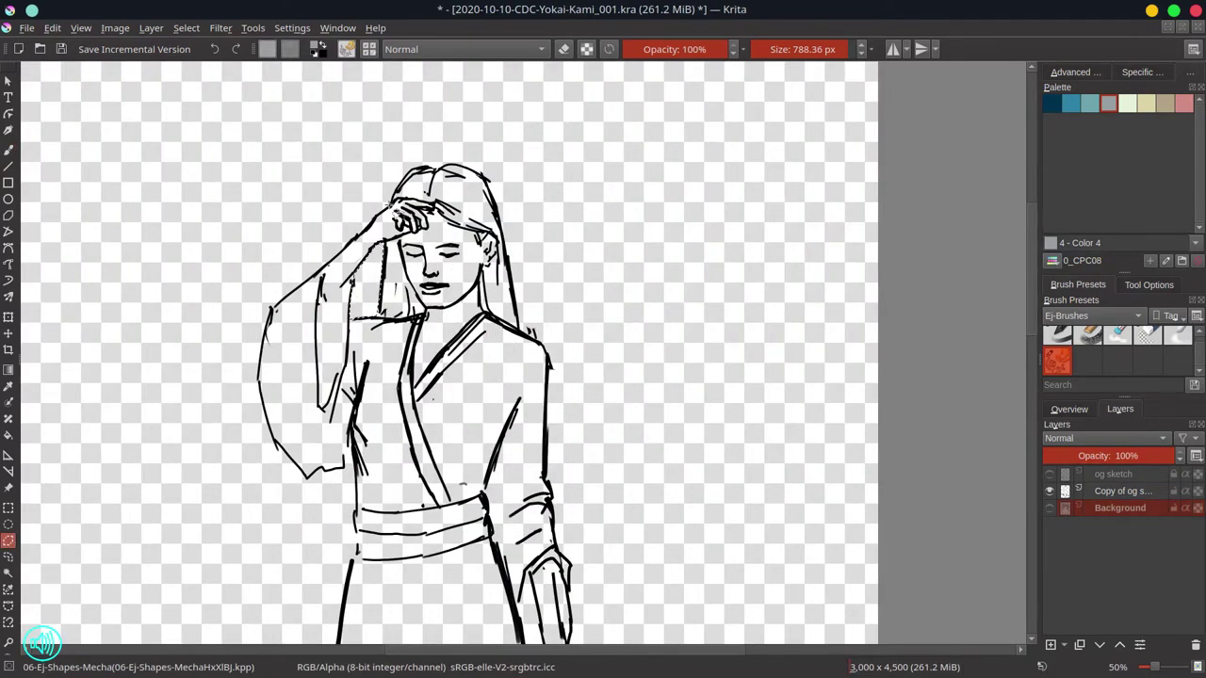
left_click_drag(392, 211, 339, 267)
key("ctrl+shift+a")
Step: Outline the head, torso, sash and raised sleeve with a closed polygonal selection
left_click(273, 309)
left_click(378, 215)
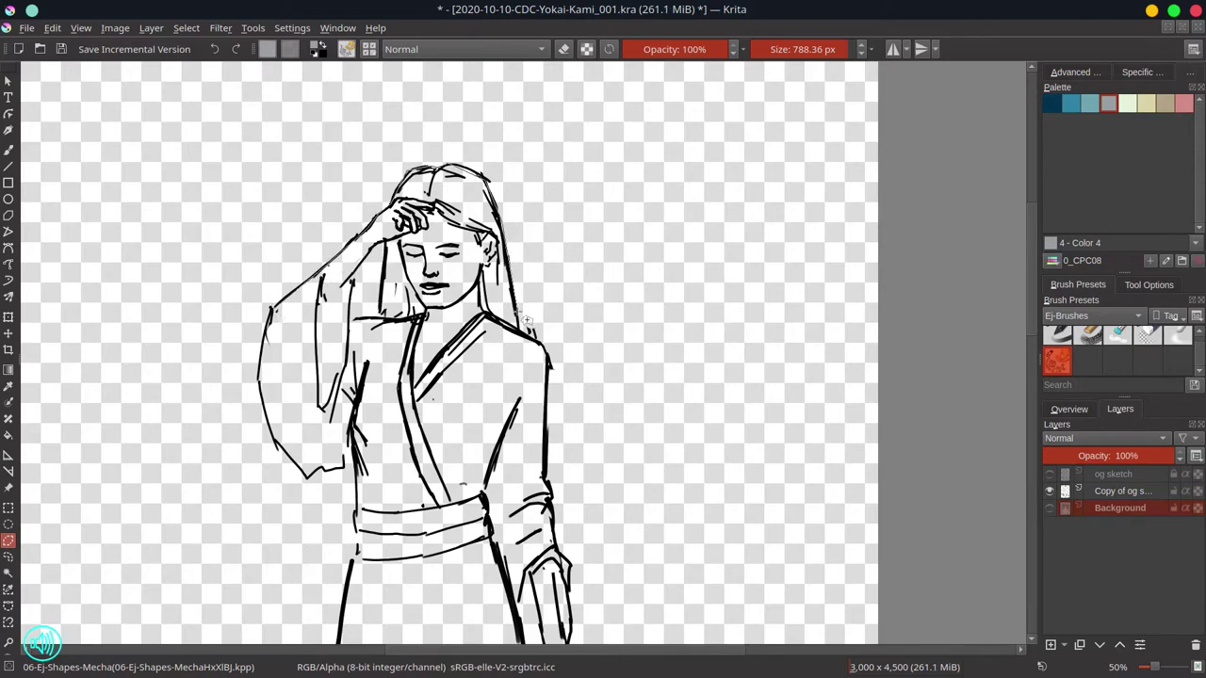
left_click(547, 507)
left_click(360, 584)
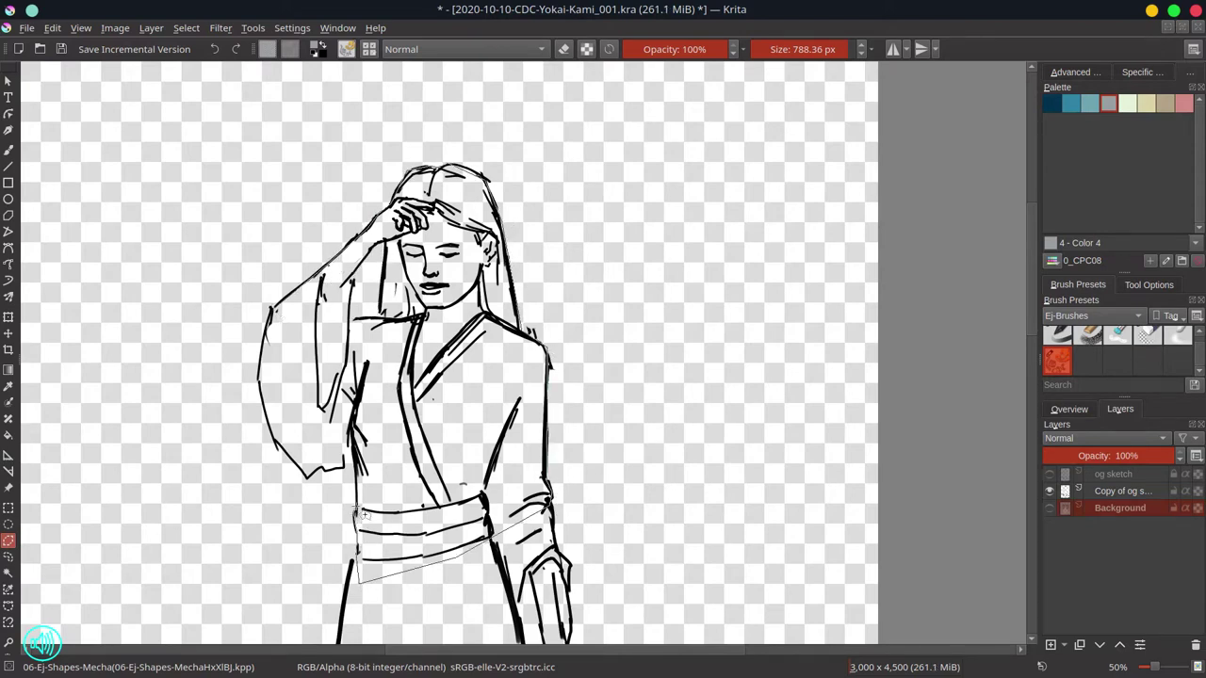
left_click(354, 470)
left_click(325, 470)
left_click(306, 479)
left_click(275, 443)
left_click(259, 378)
double_click(271, 317)
Step: Refine the polygonal selection and extend it along the left side of the skirt and the left tendrils
left_click(1148, 285)
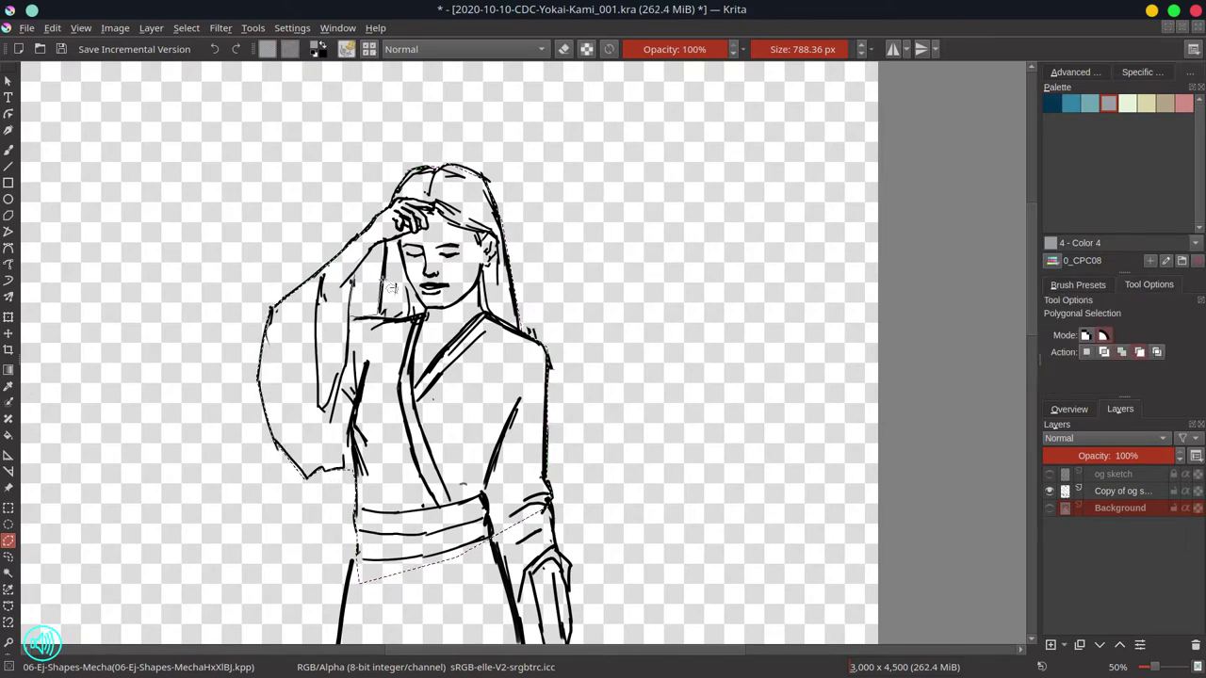
scroll(513, 300, "down", 1)
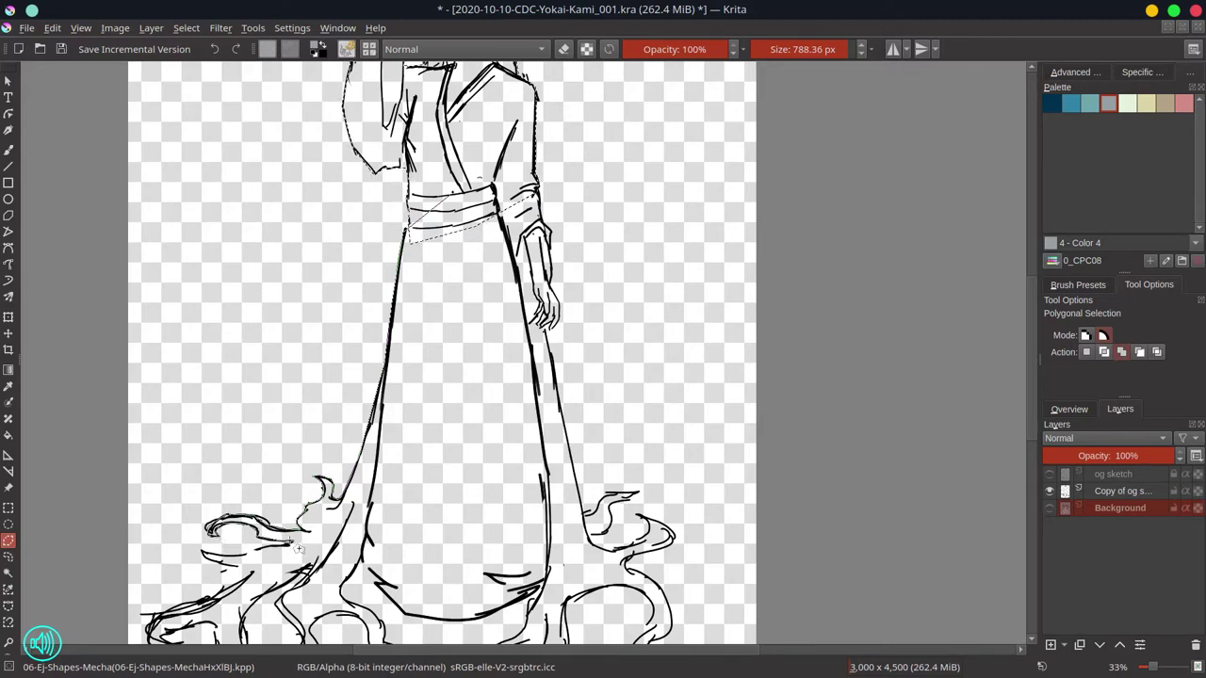
left_click_drag(252, 569, 299, 461)
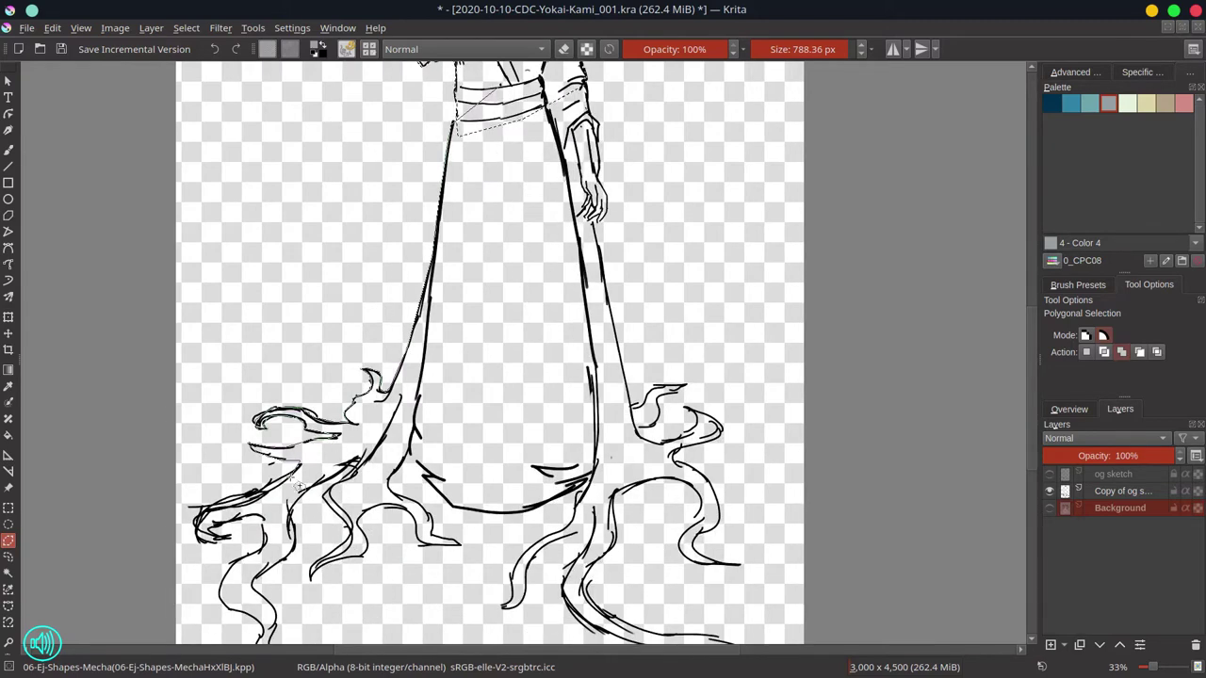
left_click(258, 492)
left_click(219, 502)
left_click(198, 515)
left_click(198, 535)
left_click(214, 540)
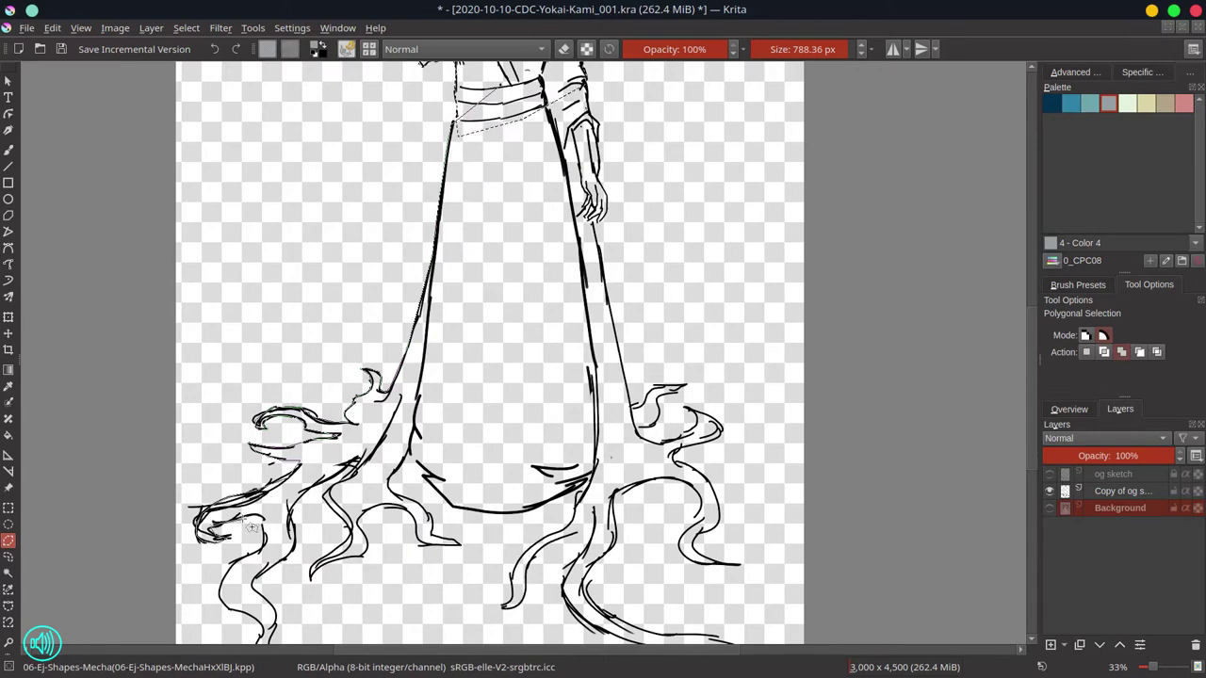
Step: Continue the selection outline around the long tendril sweeping right below the hem
scroll(254, 523, "down", 1)
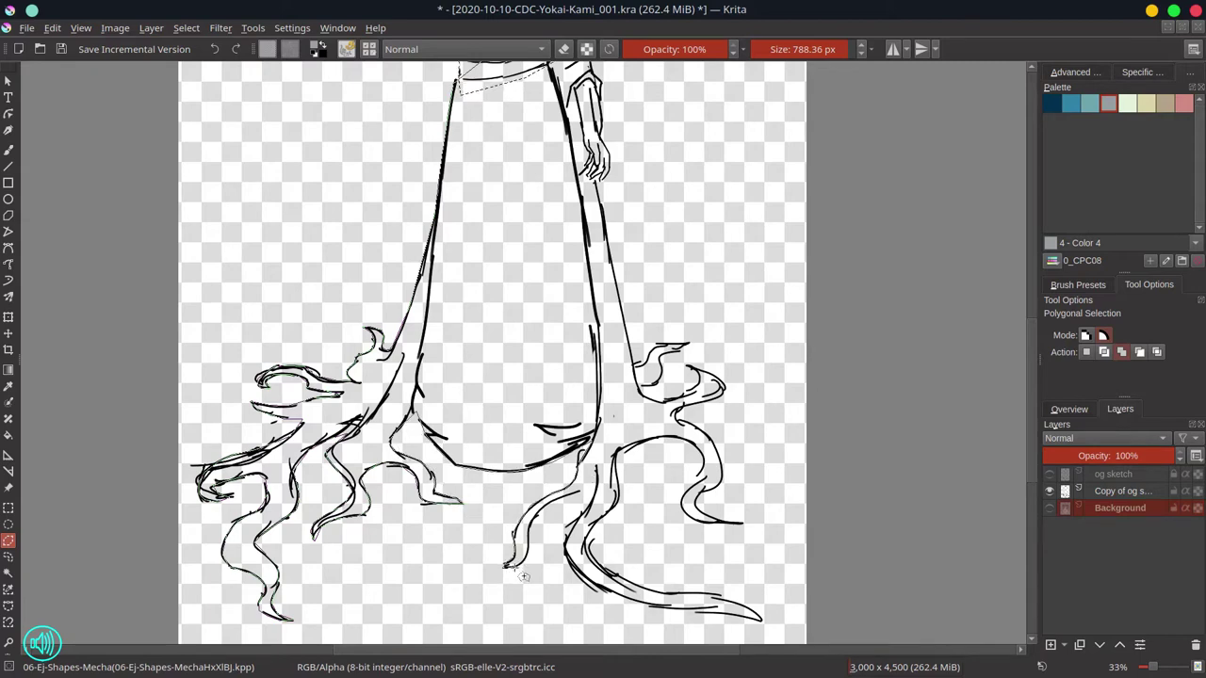
left_click(577, 550)
left_click(594, 586)
left_click(650, 605)
left_click(697, 613)
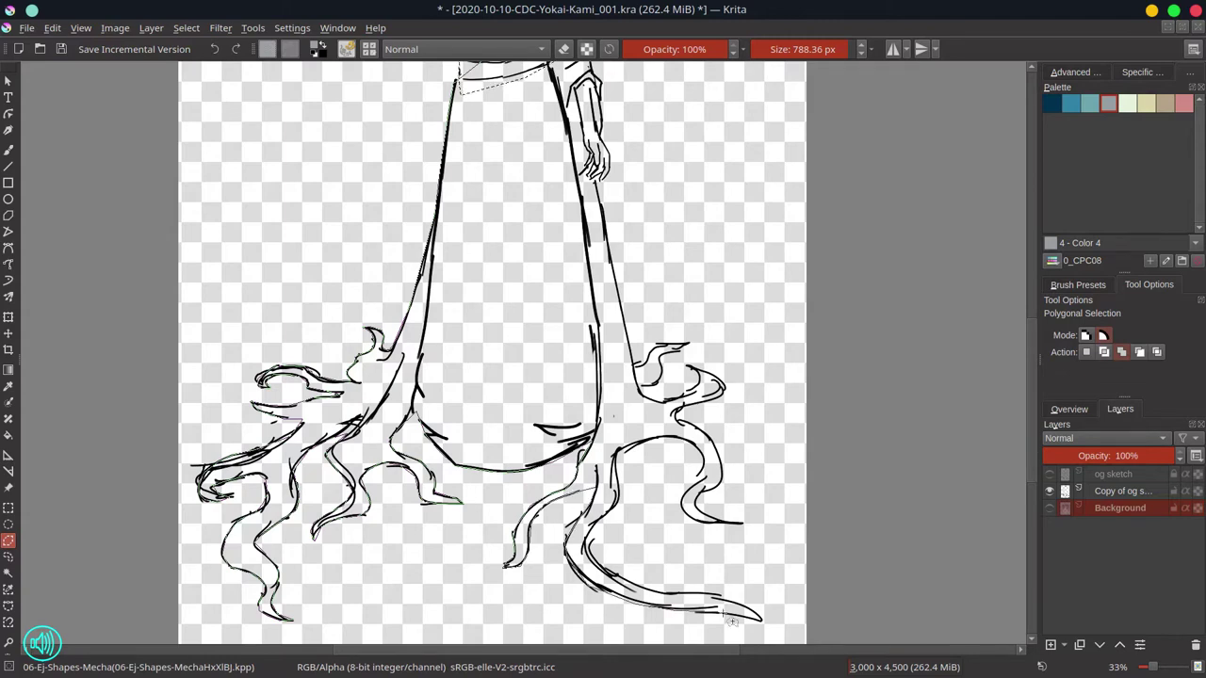
left_click(726, 601)
left_click(668, 592)
left_click(619, 576)
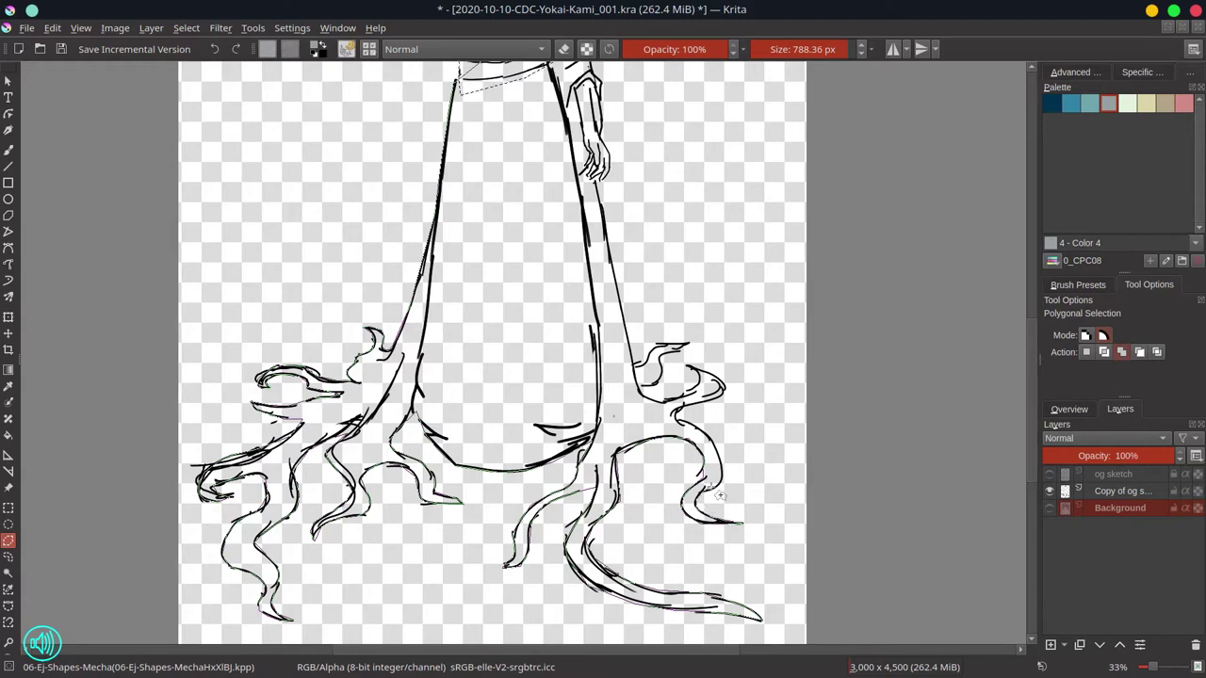
Step: Trace the upper right tendrils and the robe's right edge up to the hanging arm, closing the figure selection
left_click(673, 412)
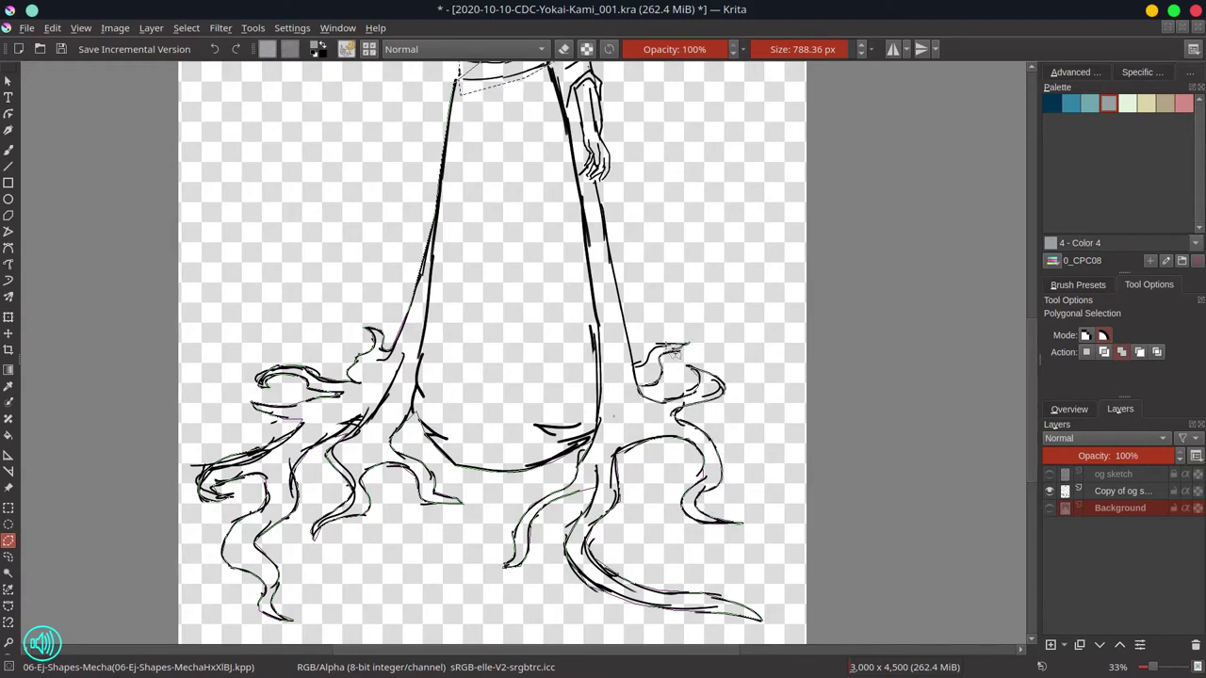
scroll(640, 368, "up", 4)
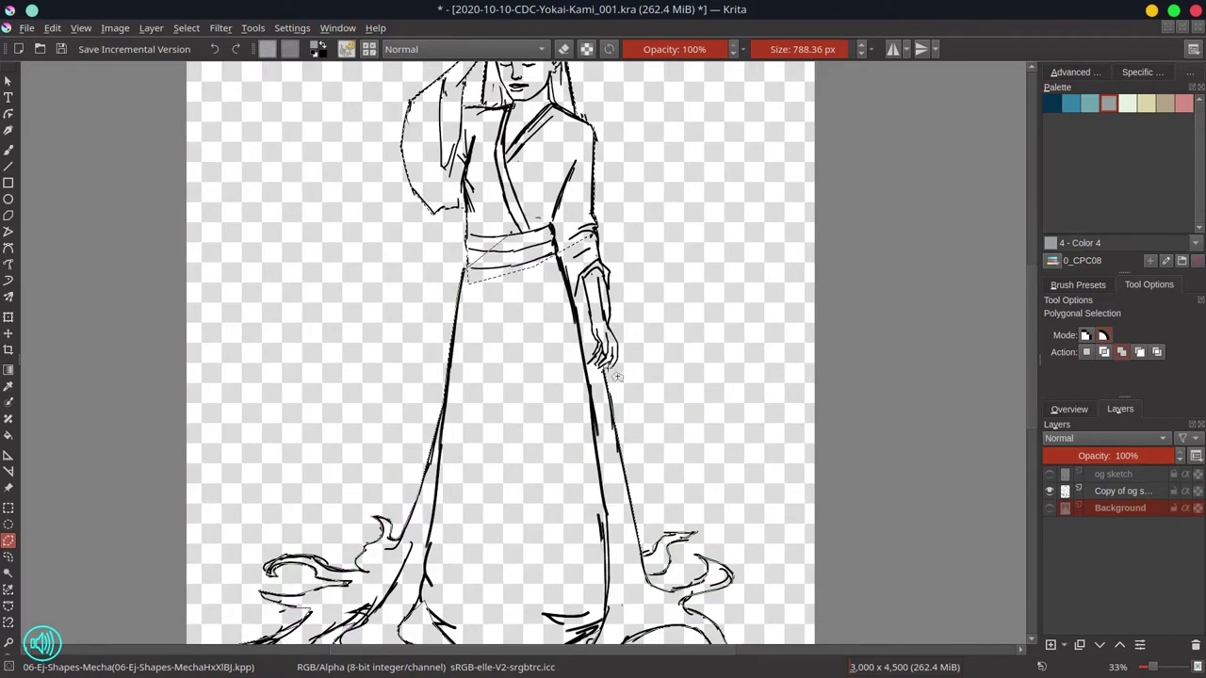
double_click(585, 213)
scroll(529, 454, "down", 2)
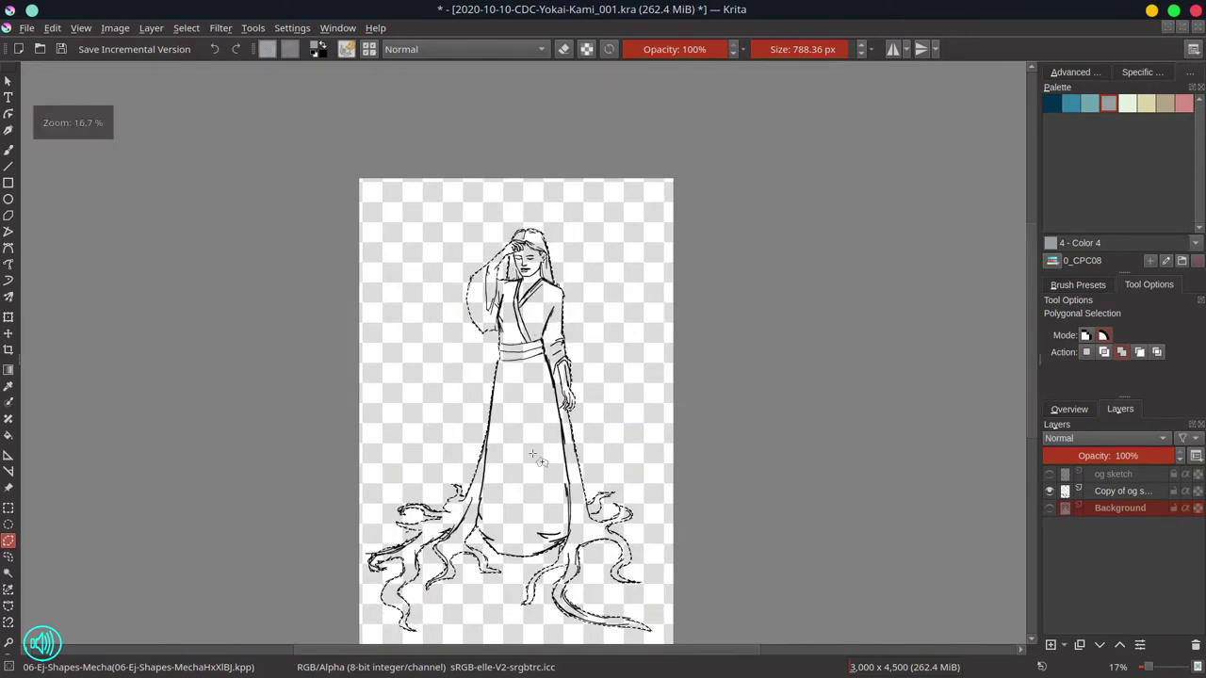
Step: Add a new layer below the line drawing and fill the selected figure silhouette with grey Color 4
left_click_drag(530, 456, 530, 352)
left_click(1051, 646)
left_click(9, 438)
left_click(492, 405)
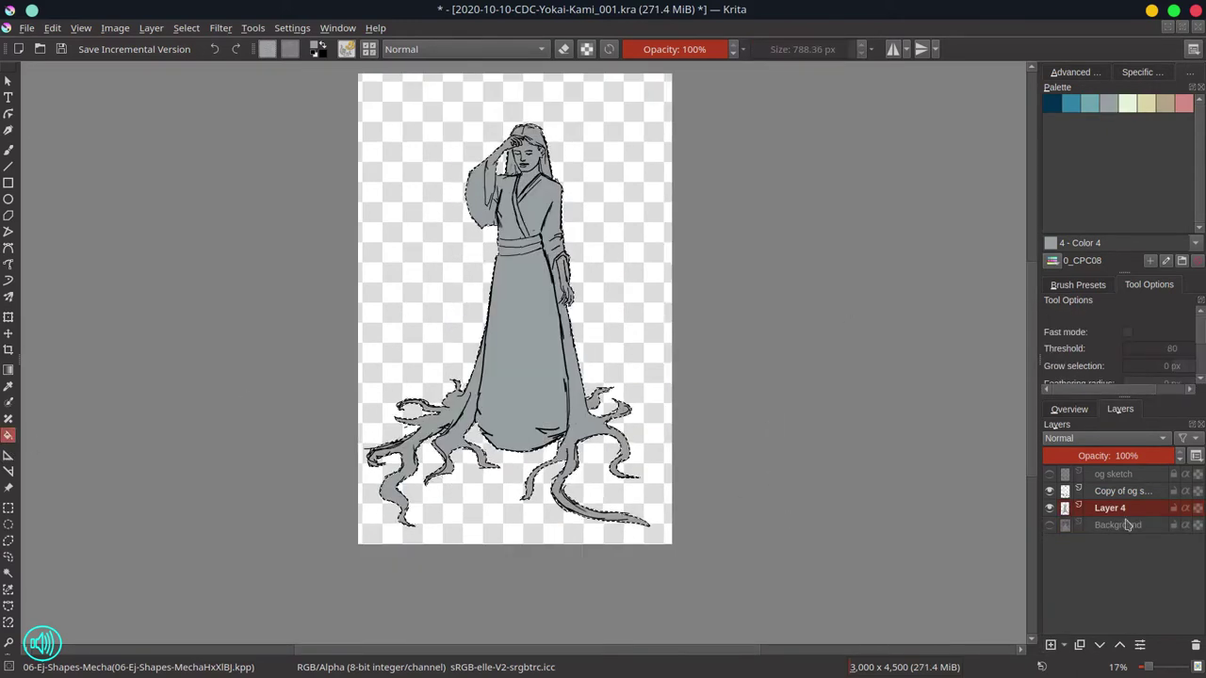
Step: Move the silhouette layer above the line drawing copy, rename it "selection shape" and hide it
left_click(1119, 645)
double_click(1114, 493)
type("selection shape")
key("Return")
left_click(1049, 492)
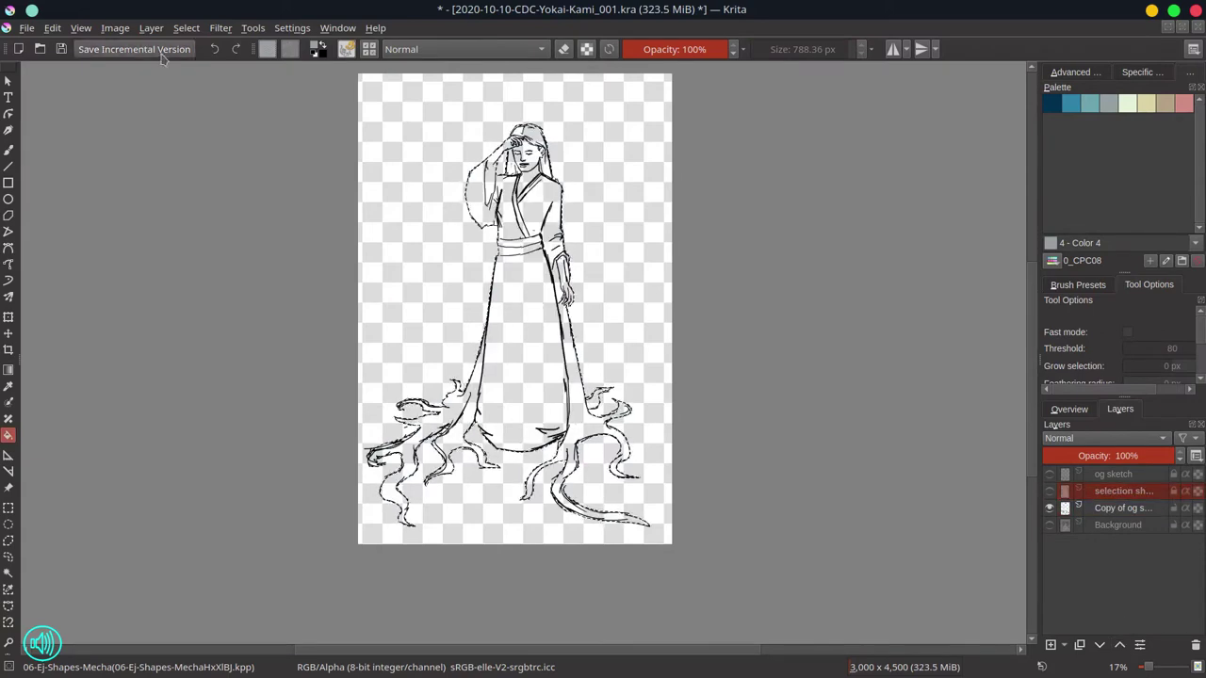
Step: Clear the selection and set the Contiguous Selection tool to reference Color Labeled Layers
left_click(186, 29)
left_click(202, 65)
left_click(8, 572)
scroll(1113, 348, "down", 1)
left_click(1114, 340)
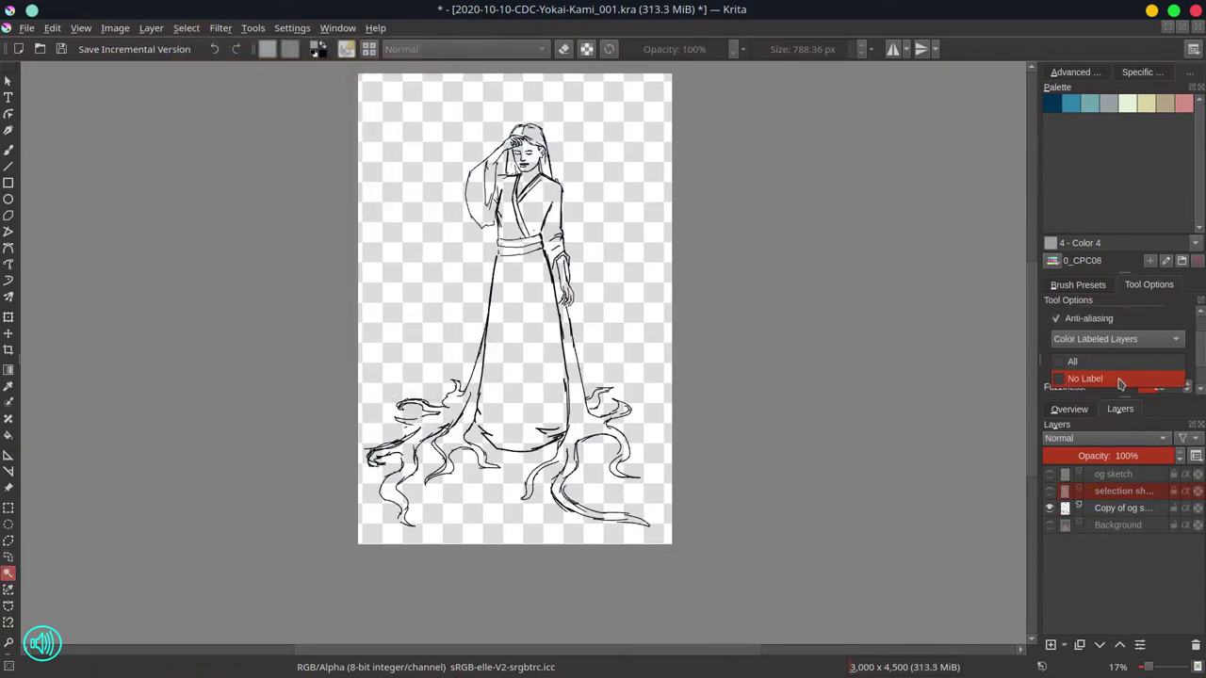
Step: Give the selection shape layer a blue label and make blue the label the selection tool references
right_click(1121, 491)
left_click(998, 142)
left_click(1175, 339)
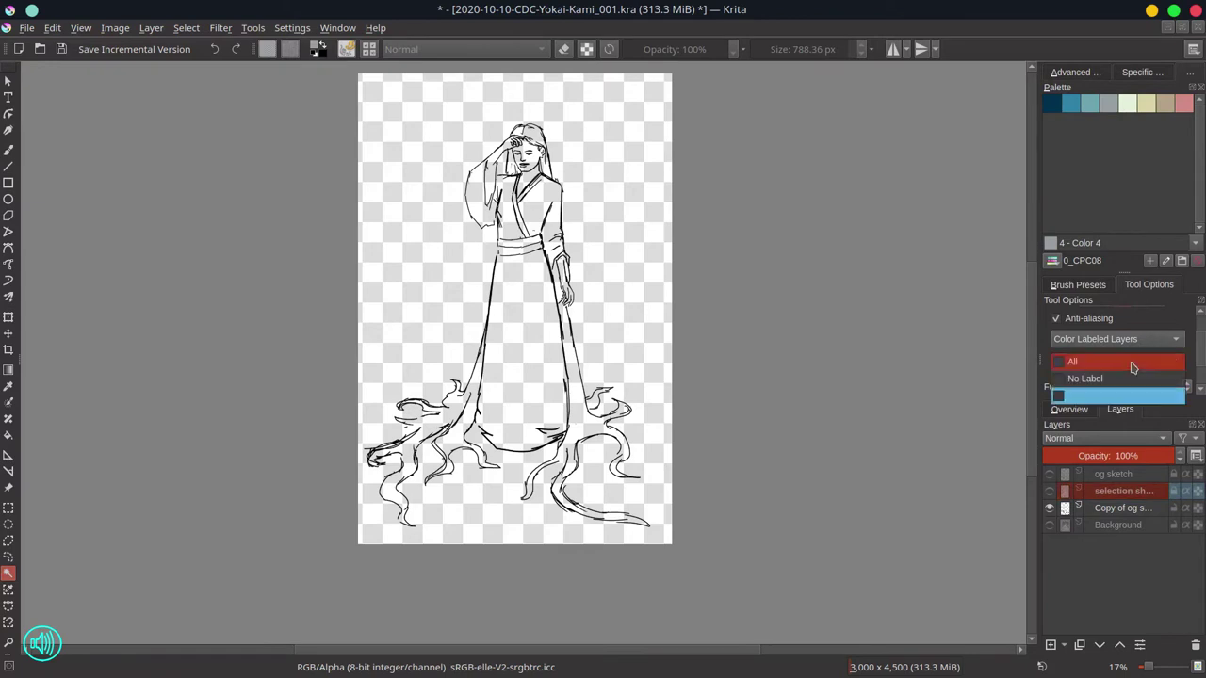
left_click(1180, 322)
Step: Try a contiguous selection inside the skirt, deselect it, hide the line drawing copy and make the Background layer visible and active
left_click(1123, 508)
left_click(531, 364)
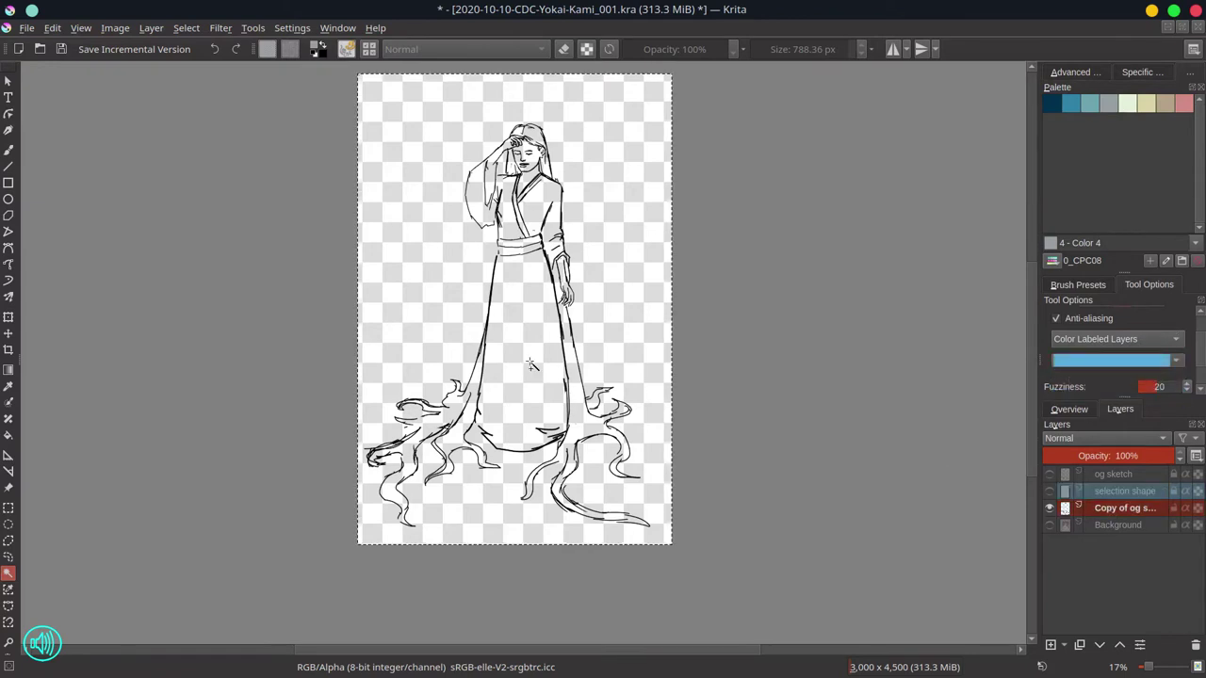
left_click(1049, 508)
left_click(1050, 526)
left_click(1119, 525)
left_click(188, 29)
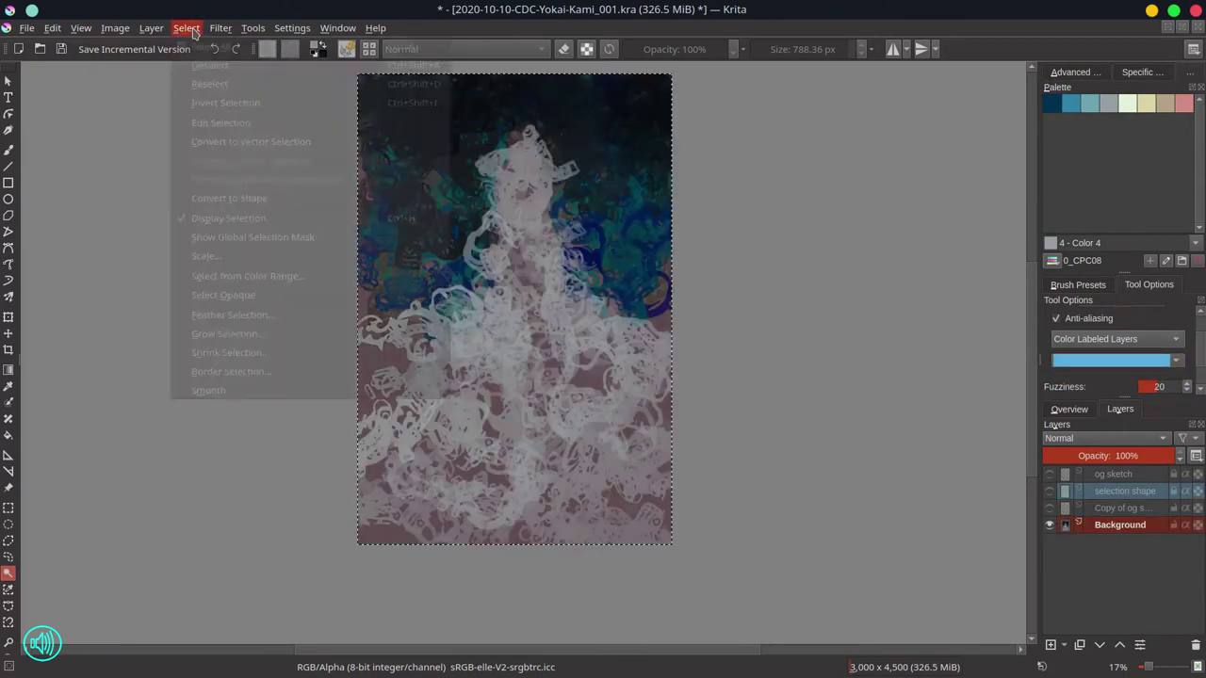
left_click(199, 68)
Step: Try to contiguously select the figure's area with the Background layer active, and clear the selection
left_click(525, 330)
key("alt+s")
key("Down")
key("Return")
Step: Check the blue label reference for the selection tool and show the selection shape layer
left_click(1176, 337)
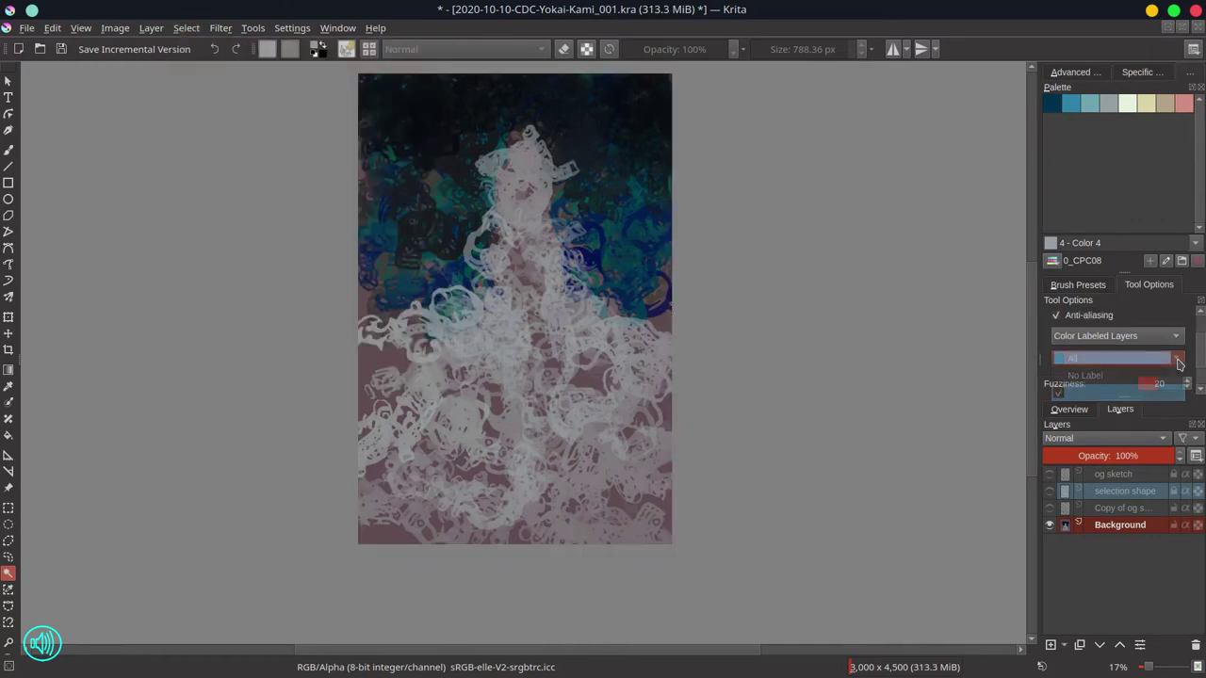
left_click(1184, 324)
left_click(1049, 492)
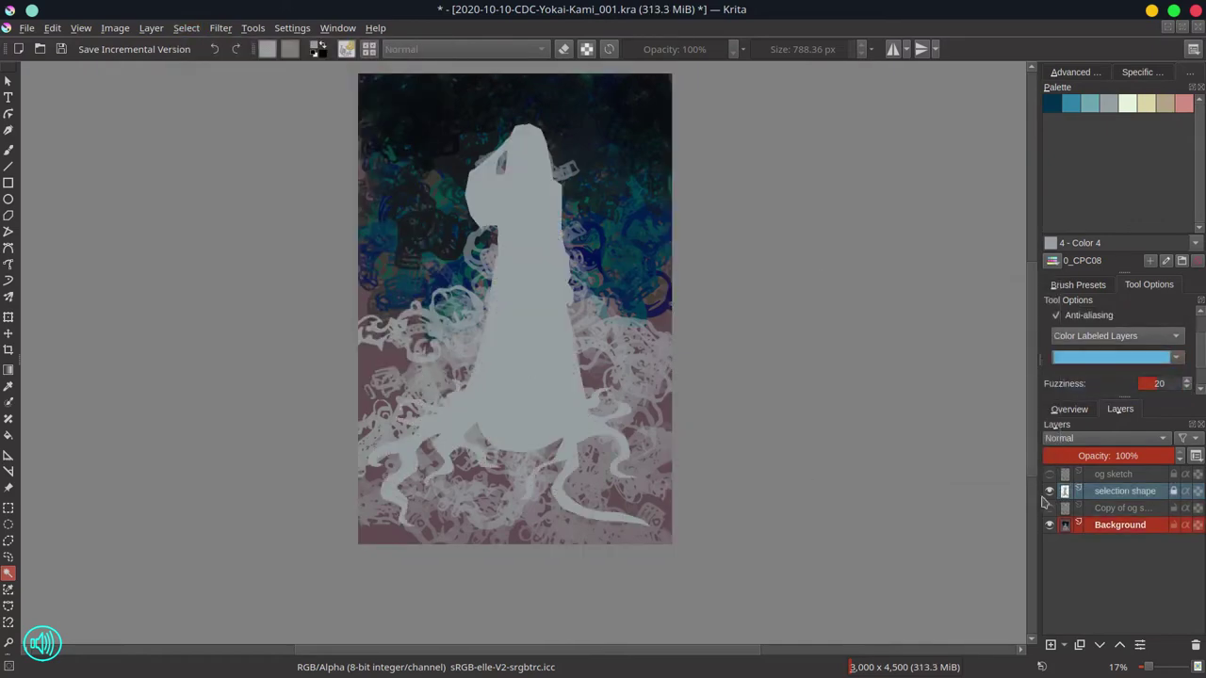
Step: Hide the selection shape layer, put it in a new group named selections, and hide and collapse that group
left_click(1050, 492)
right_click(1092, 493)
mouse_move(1035, 355)
left_click(886, 353)
double_click(1112, 492)
type("selections")
key("Return")
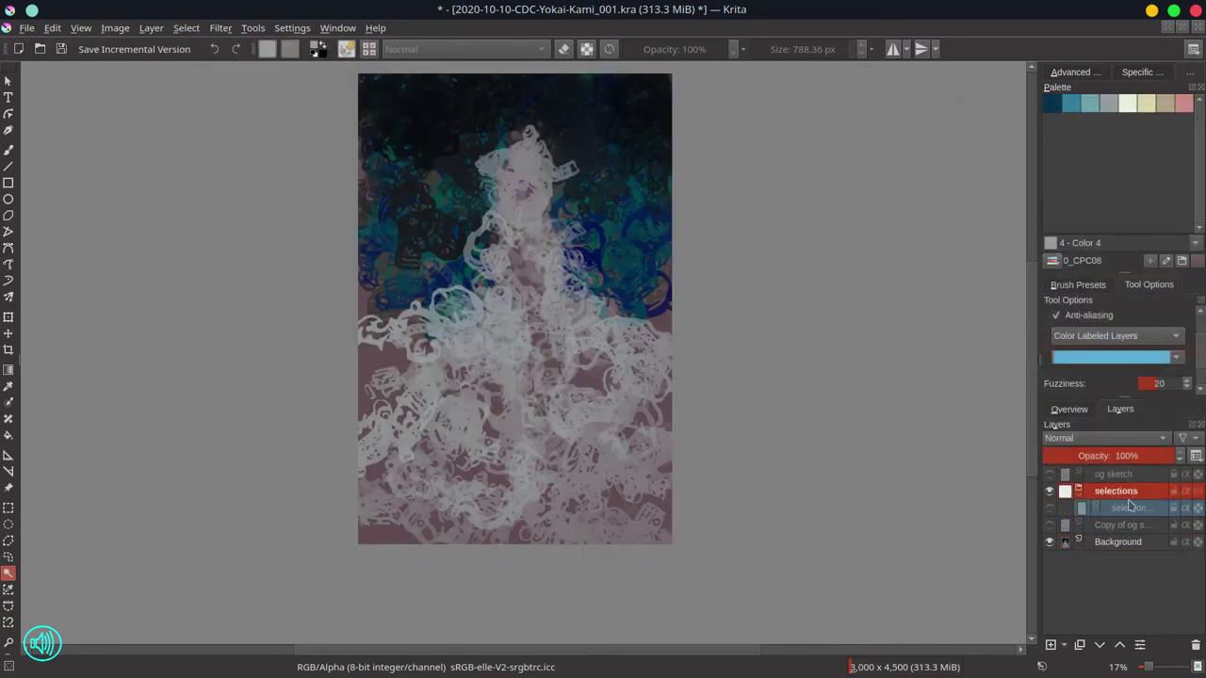
left_click(1050, 509)
left_click(1049, 492)
left_click(1077, 492)
Step: With the Background layer active, select the figure's silhouette, show the line drawing copy and save the document
left_click(1118, 526)
left_click(539, 346)
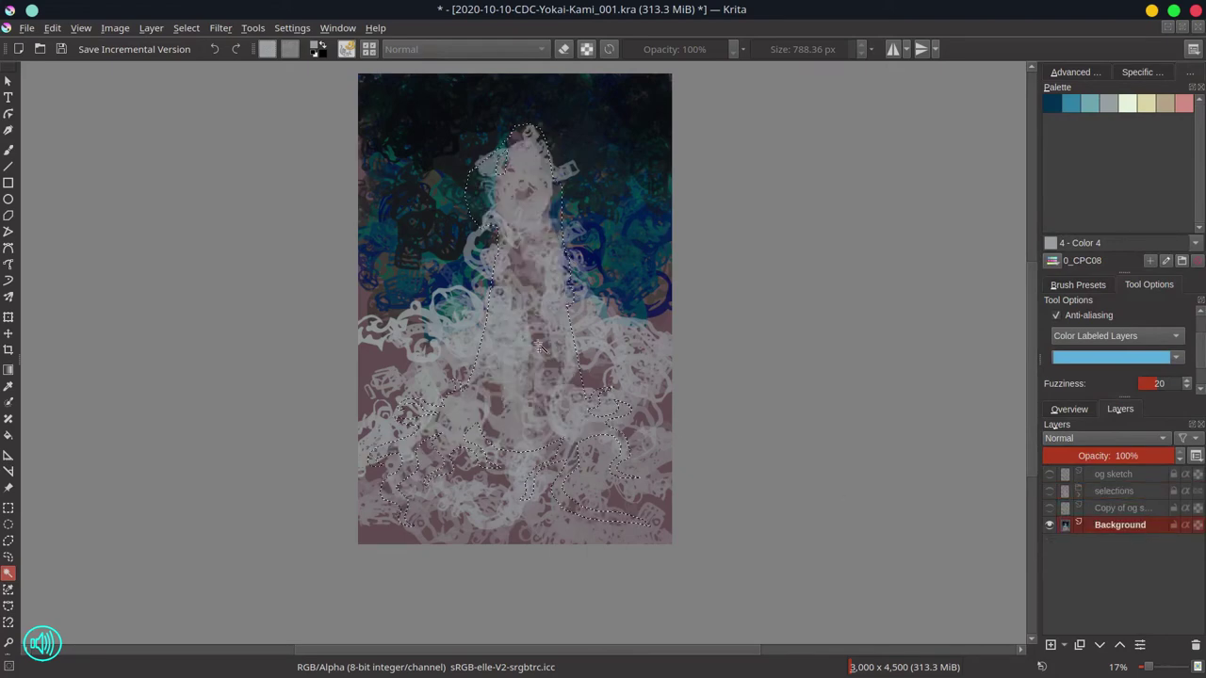
left_click(1051, 509)
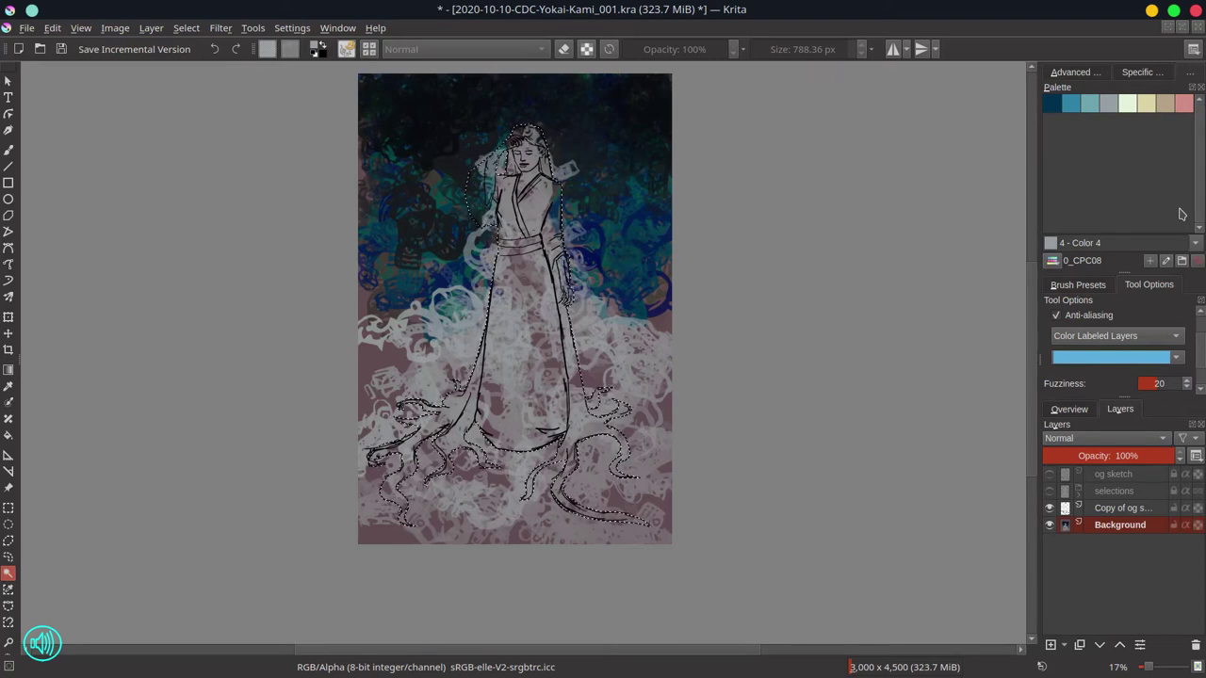
left_click(61, 50)
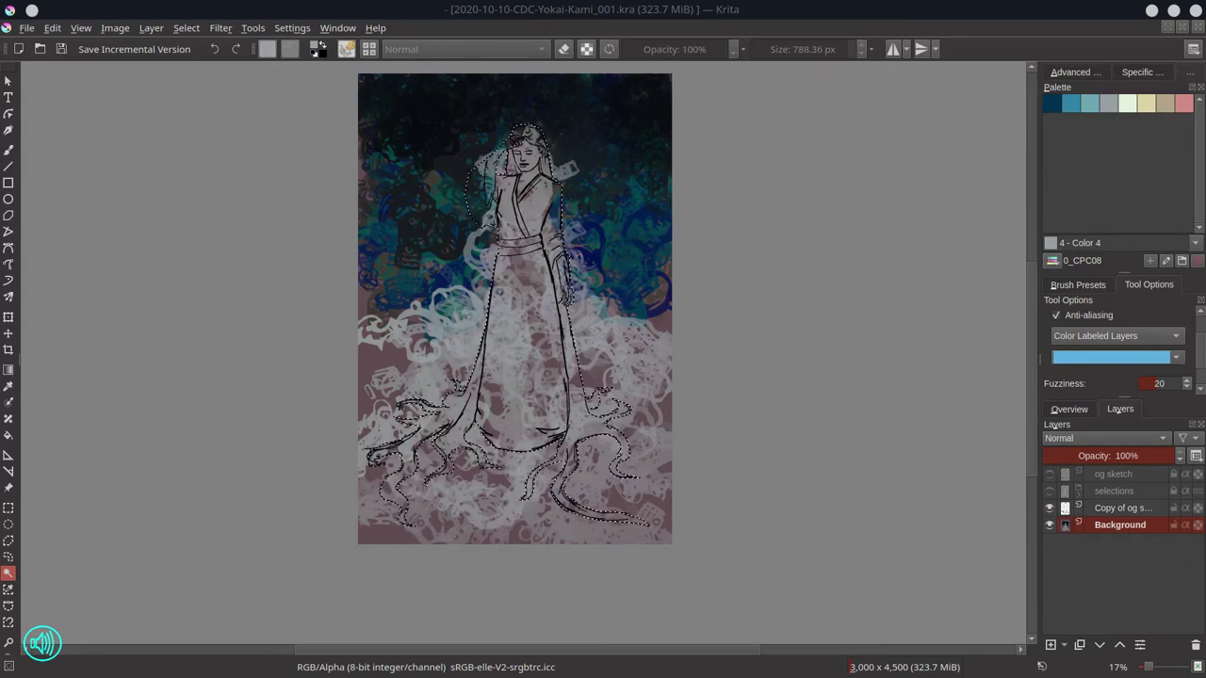
Step: Invert the selection and brush dark blue Color 1 across the upper background around the figure
left_click(8, 150)
left_click(1052, 104)
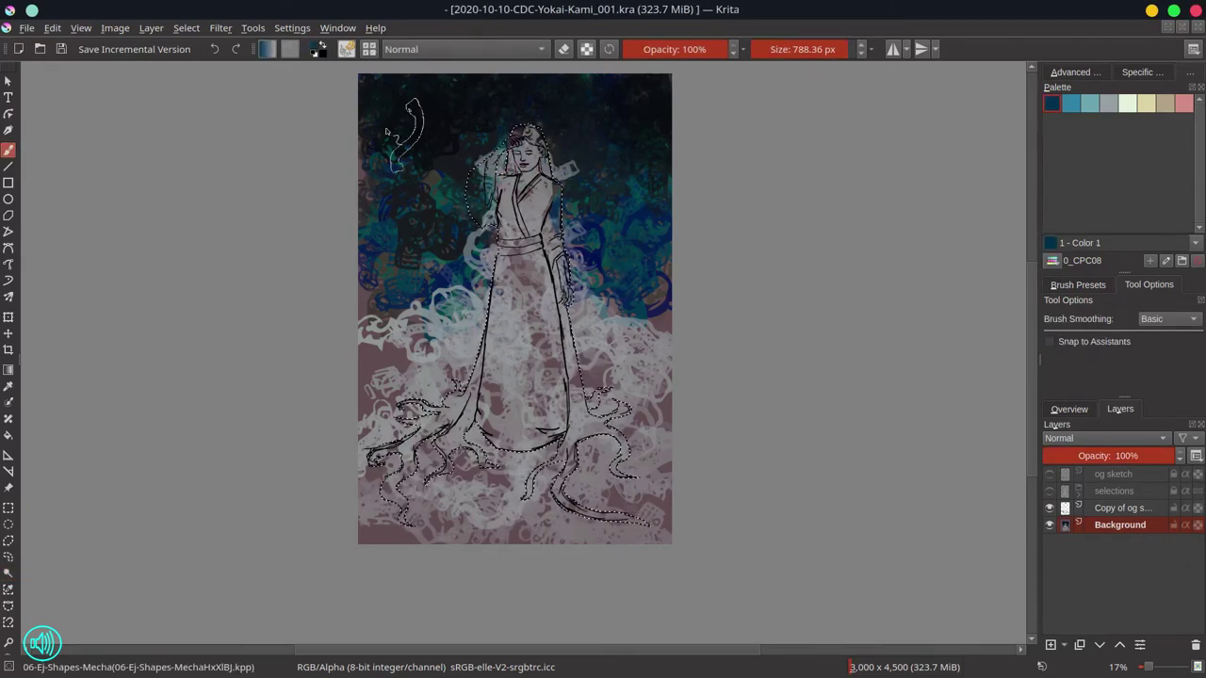
left_click(186, 28)
left_click(218, 100)
left_click_drag(399, 141, 533, 169)
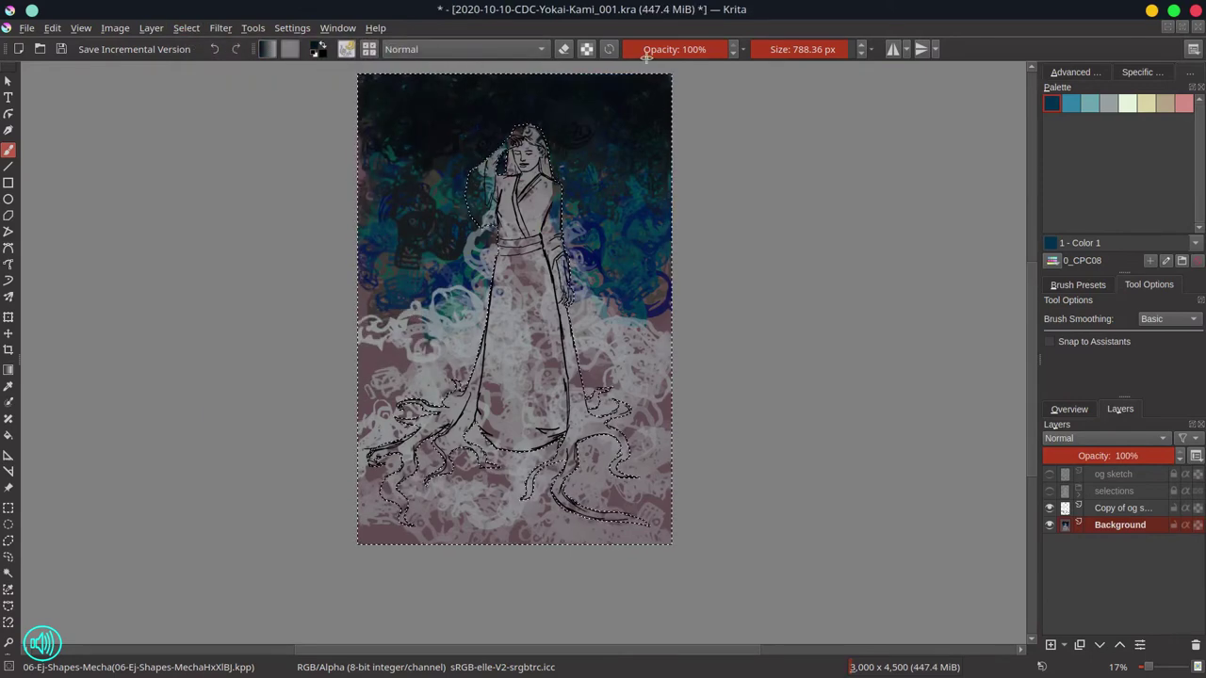
Step: Invert the selection back to the figure and brush grey Color 4 over the raised sleeve and robe
left_click(1109, 104)
left_click(194, 29)
left_click(219, 100)
left_click_drag(478, 179, 501, 198)
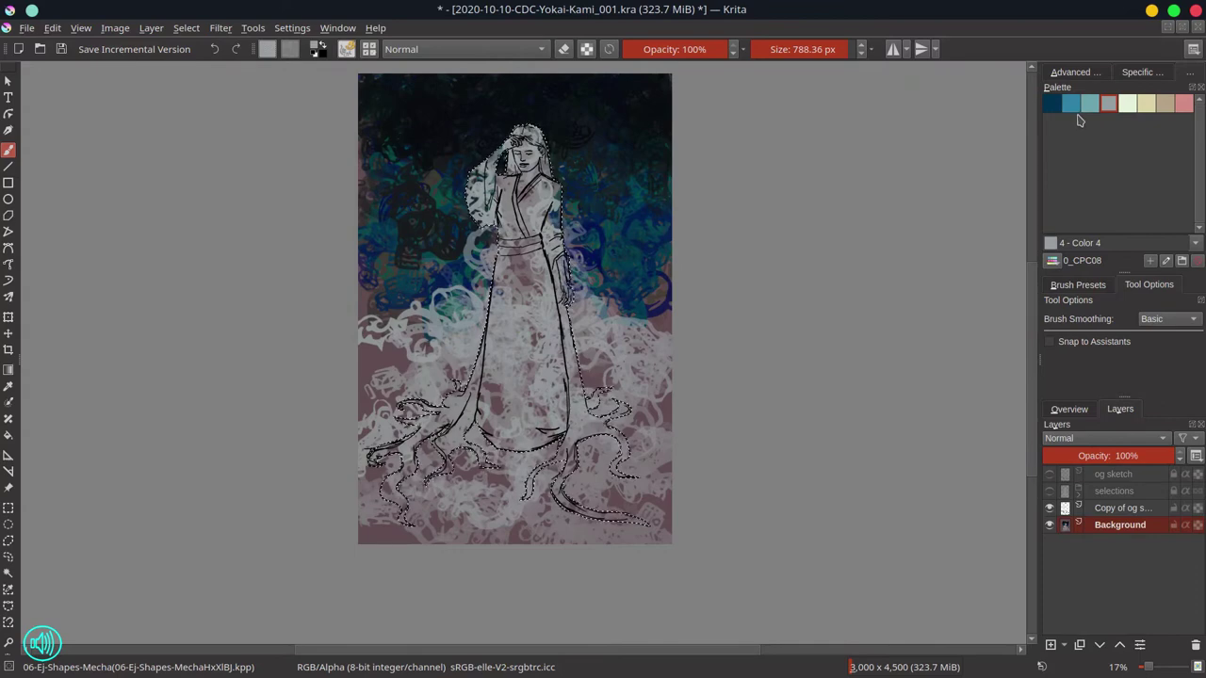
Step: Invert the selection to the background and texture the lower ground area with palette Colors 6, 7 and 4
key("ctrl+shift+i")
left_click(1146, 103)
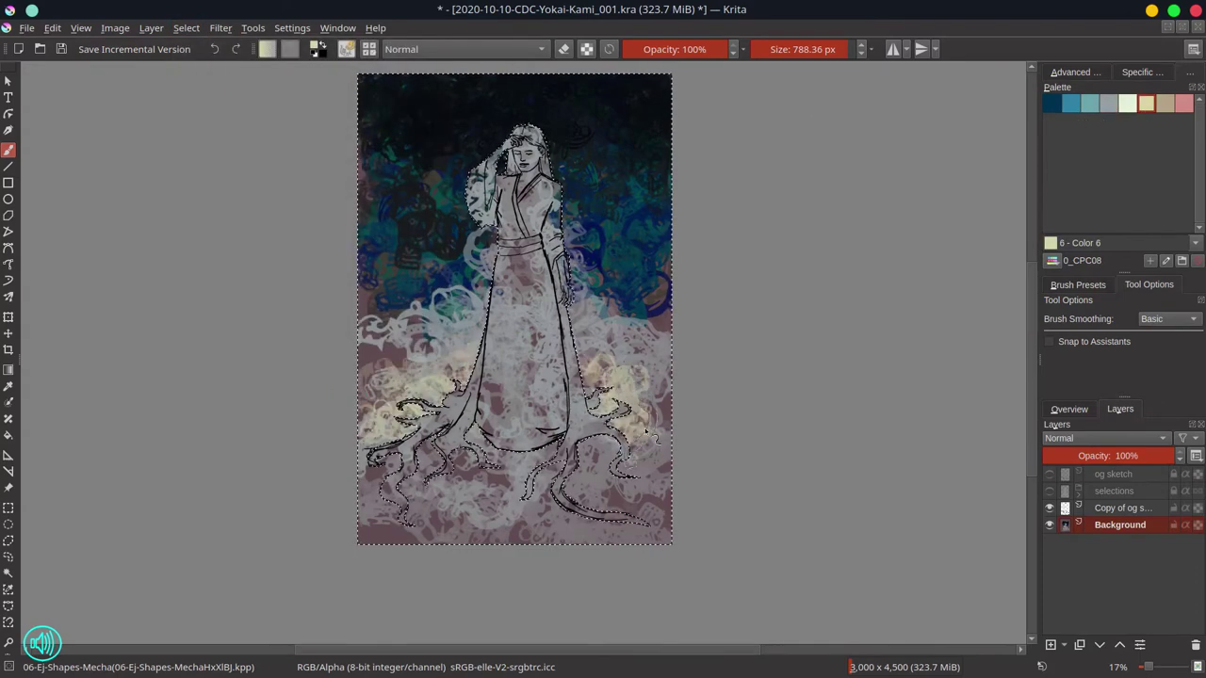
left_click(1165, 103)
mouse_move(403, 354)
left_mouse_down()
mouse_move(377, 325)
mouse_move(414, 329)
left_mouse_up()
left_click(1075, 73)
left_click(1190, 73)
left_click_drag(596, 457, 611, 493)
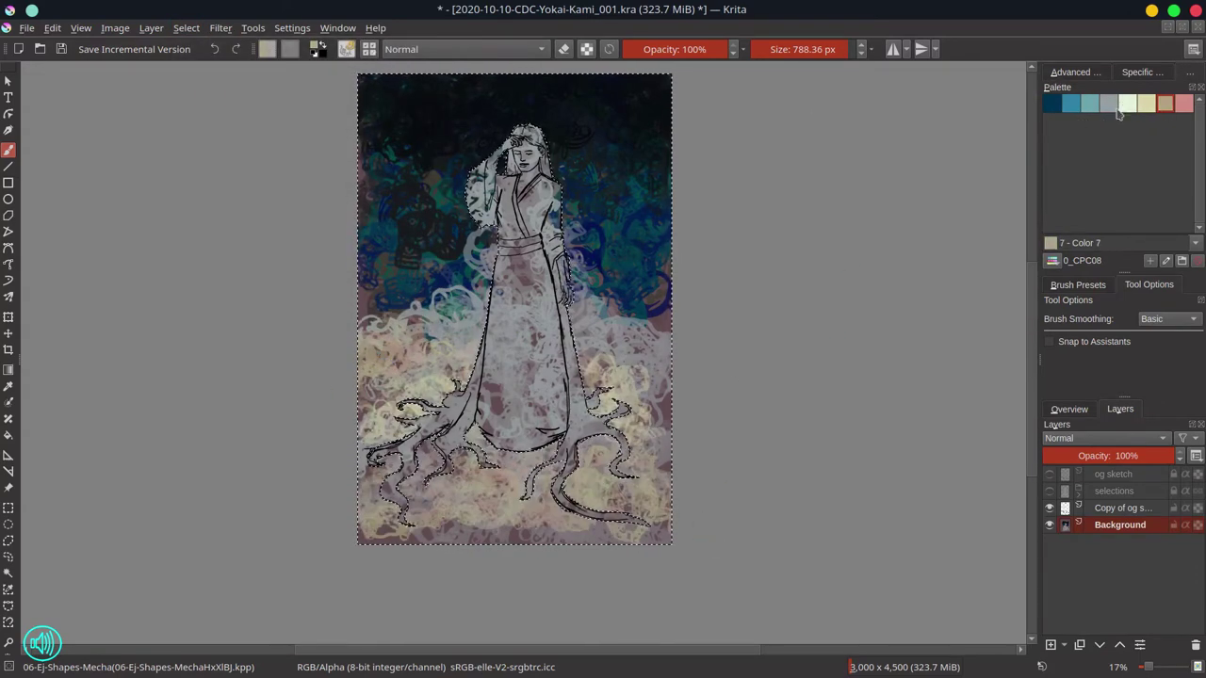
left_click(1108, 104)
left_click(1146, 103)
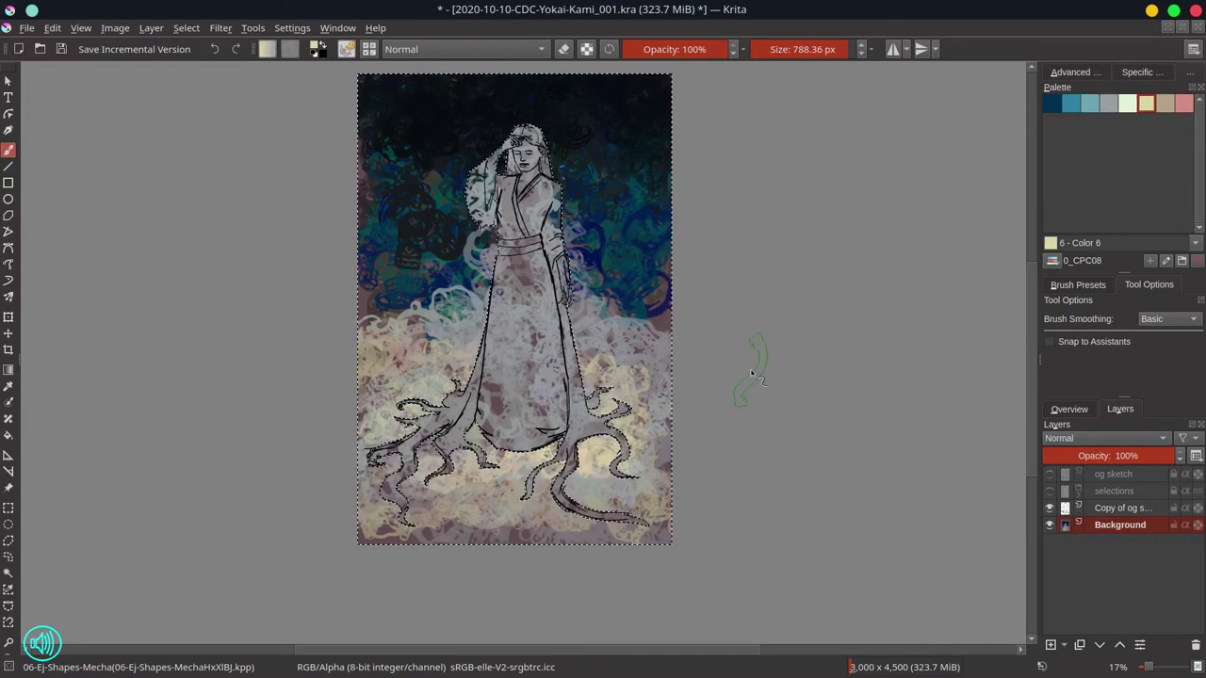
left_click(1107, 107)
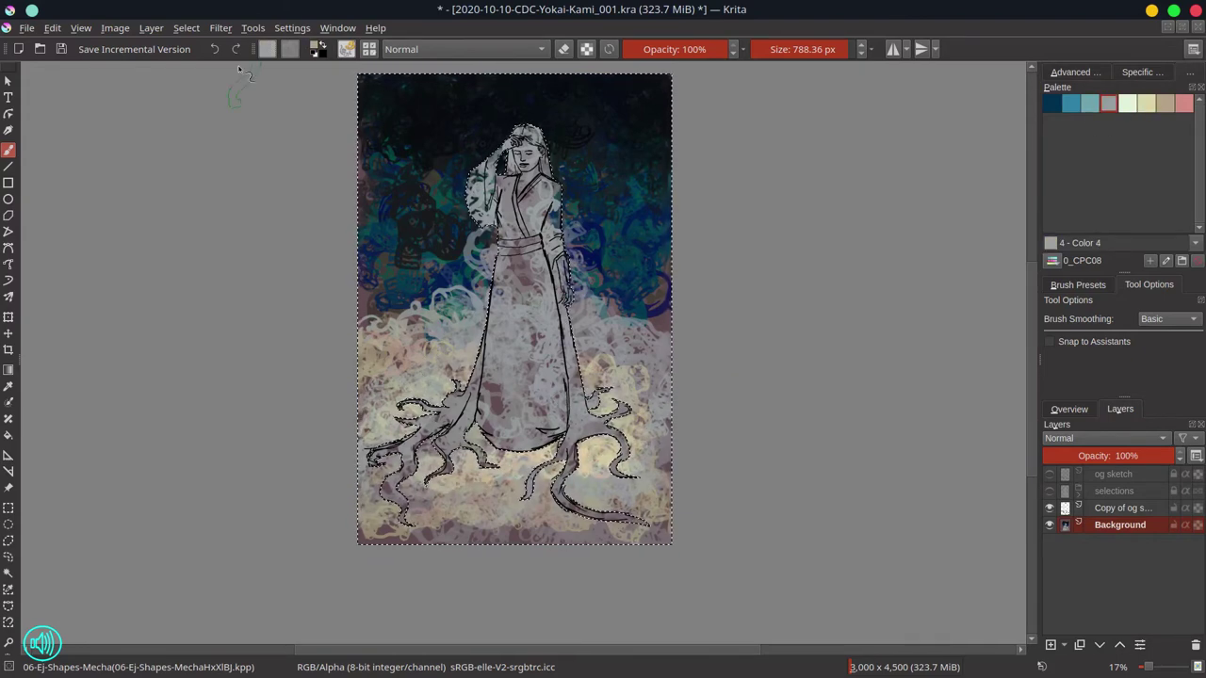
Step: Invert the selection to the figure and paint pale Color 5 highlights on the shoulders and down the robe's front
left_click(186, 29)
left_click(223, 103)
left_click(1127, 103)
left_click_drag(492, 127, 443, 127)
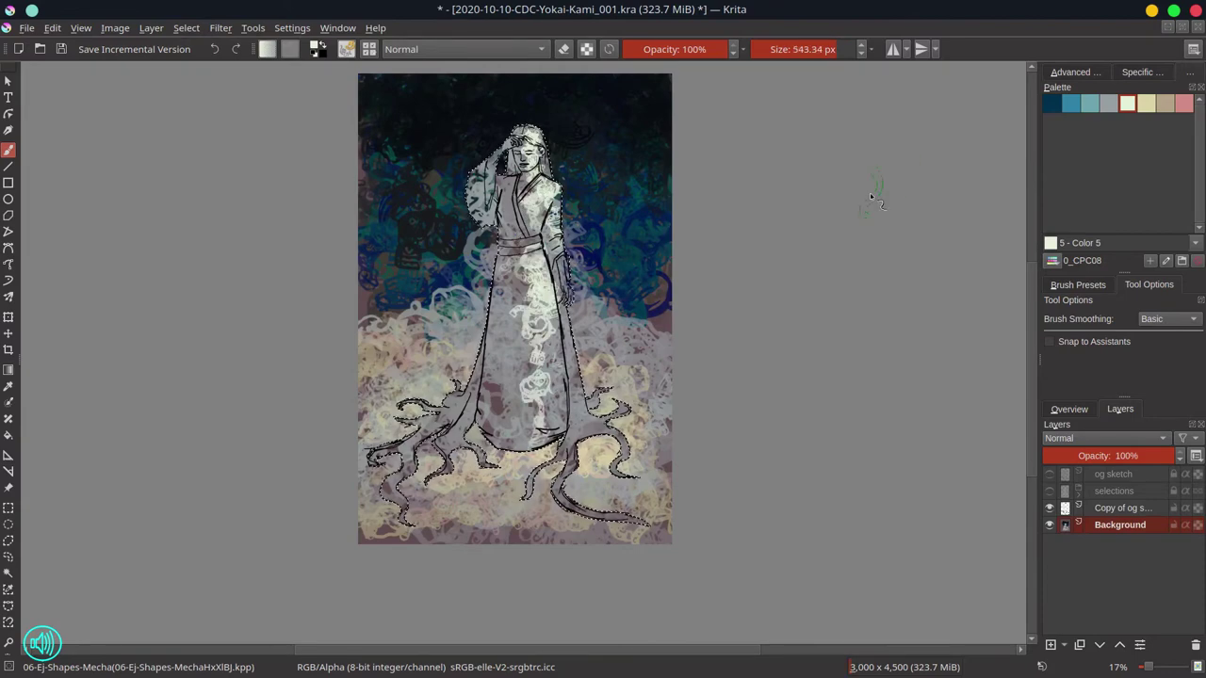
Step: Choose a very dark blue based on Color 1 and paint the hair with a brush of about 183 px
left_click(1053, 103)
left_click(1075, 73)
left_click(1138, 200)
left_click_drag(565, 217, 490, 217)
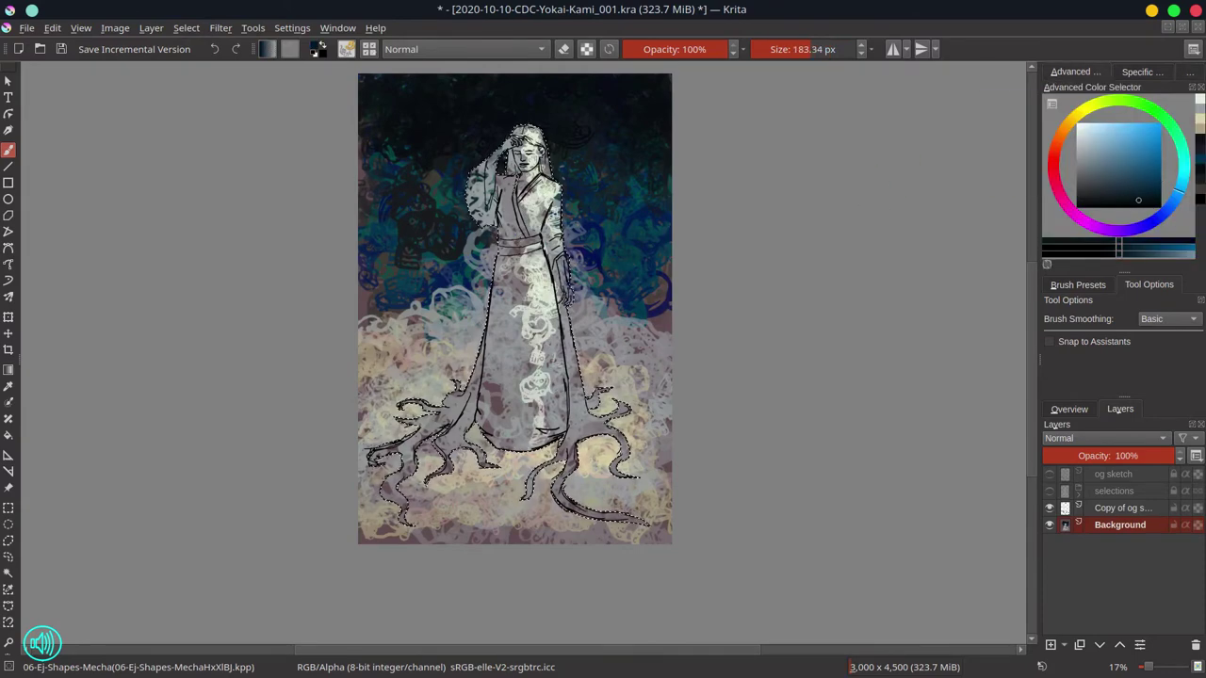
left_click_drag(535, 142, 528, 142)
left_click_drag(519, 132, 547, 162)
Step: Paint the root tendrils on both sides of the skirt with dark blue Color 1, adjusting the brush size to fit
left_click(1187, 72)
left_click(1052, 103)
left_click(1094, 73)
left_click(1189, 72)
mouse_move(471, 372)
left_mouse_down()
mouse_move(409, 447)
mouse_move(404, 509)
left_mouse_up()
mouse_move(424, 411)
left_mouse_down()
mouse_move(462, 388)
mouse_move(439, 469)
left_mouse_up()
mouse_move(462, 435)
left_mouse_down()
mouse_move(493, 465)
mouse_move(491, 442)
left_mouse_up()
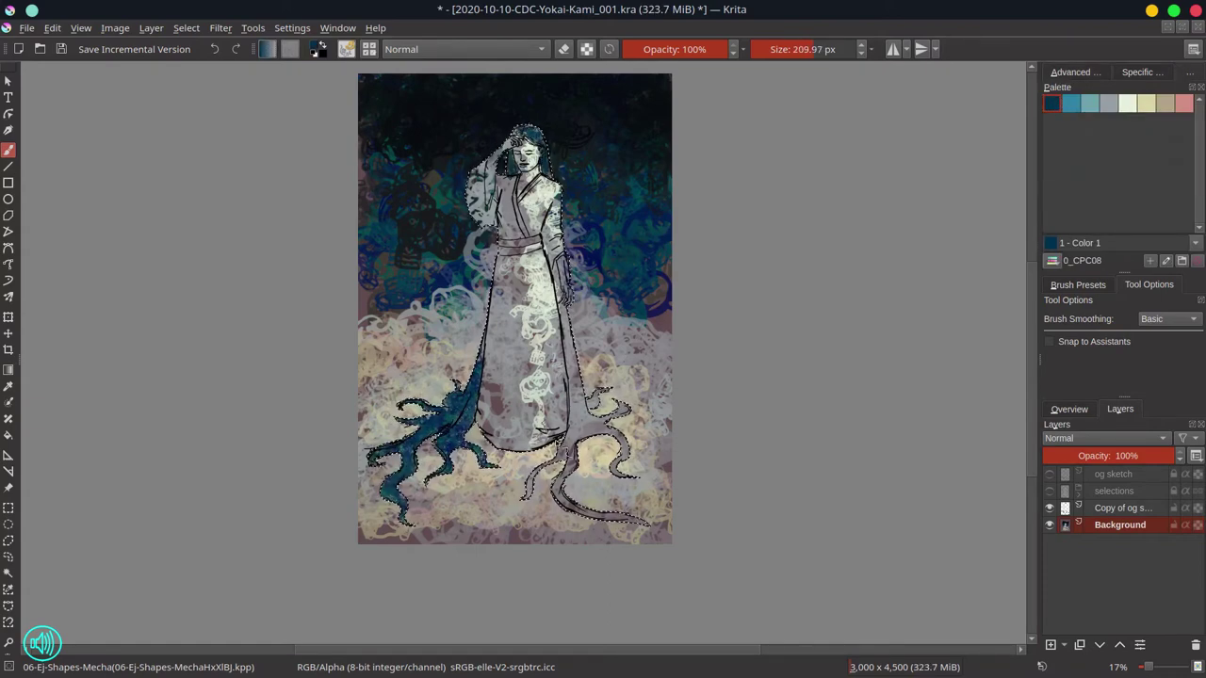
mouse_move(568, 450)
left_mouse_down()
mouse_move(532, 478)
mouse_move(571, 332)
mouse_move(575, 369)
left_mouse_up()
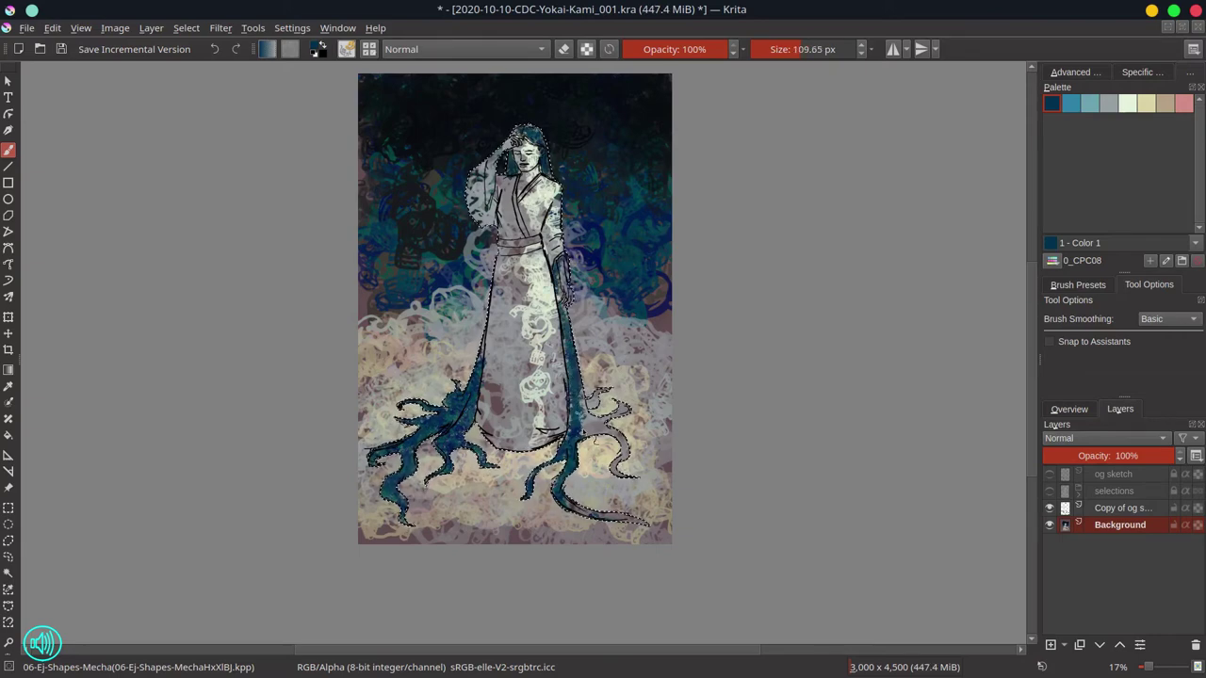
mouse_move(582, 431)
left_mouse_down()
mouse_move(626, 411)
mouse_move(626, 473)
left_mouse_up()
Step: Shade the raised sleeve and the shadowed edge of the skirt with dark blue Color 1, using a brush up to about 270 px
mouse_move(496, 163)
left_mouse_down()
mouse_move(488, 209)
mouse_move(499, 198)
left_mouse_up()
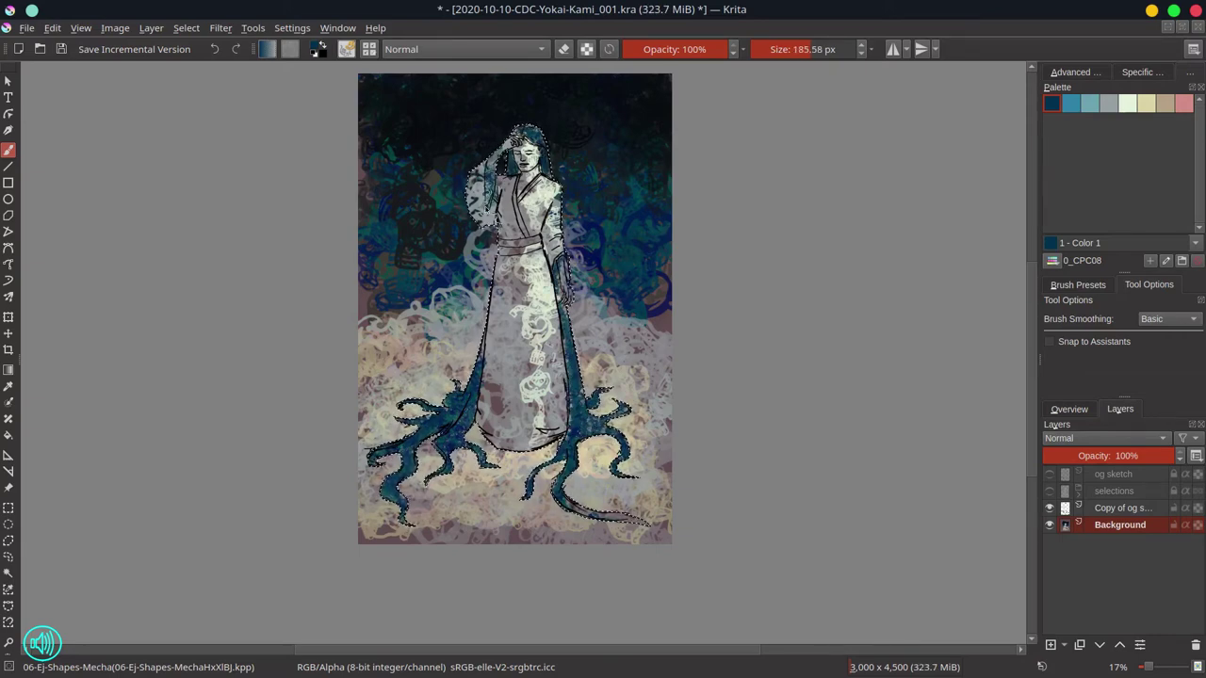
left_click_drag(510, 243, 517, 243, "shift")
mouse_move(500, 273)
left_mouse_down()
mouse_move(497, 429)
mouse_move(490, 370)
left_mouse_up()
left_click(1164, 106)
left_click(1053, 105)
Step: Invert the selection to the background and paint blue Color 2 above the left tendrils with a brush of about 530 px
left_click(1073, 108)
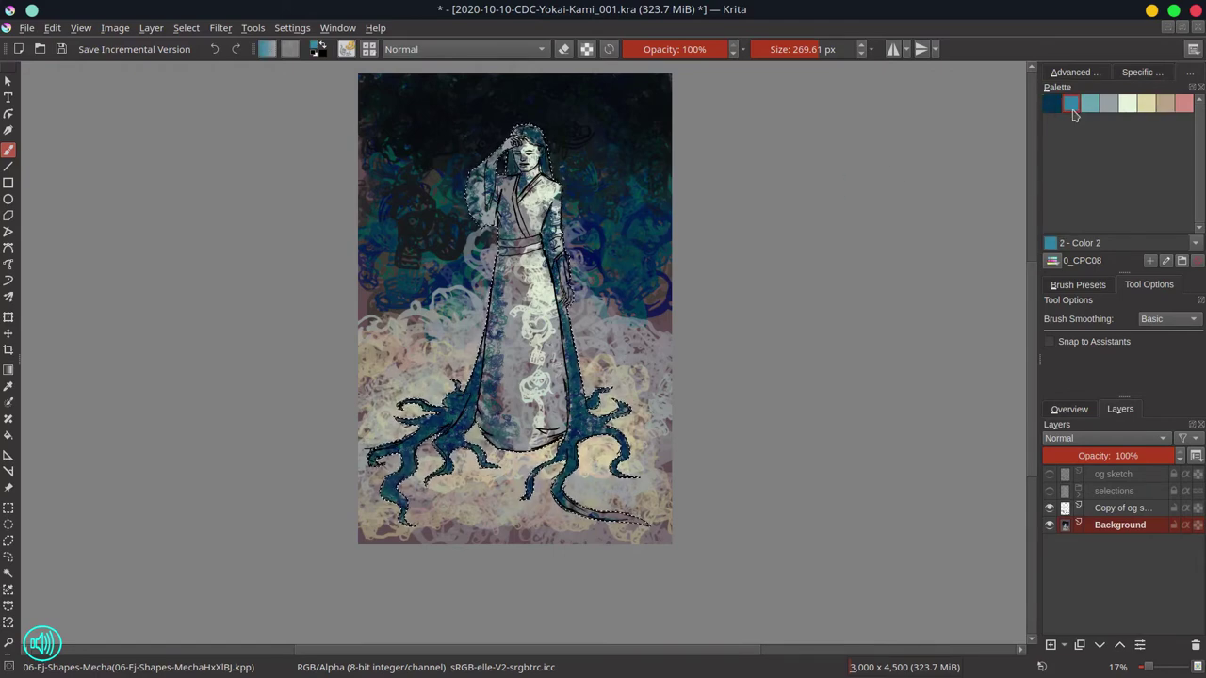
left_click(188, 29)
left_click(214, 101)
left_click_drag(382, 389, 409, 389, "shift")
left_click_drag(411, 391, 502, 386)
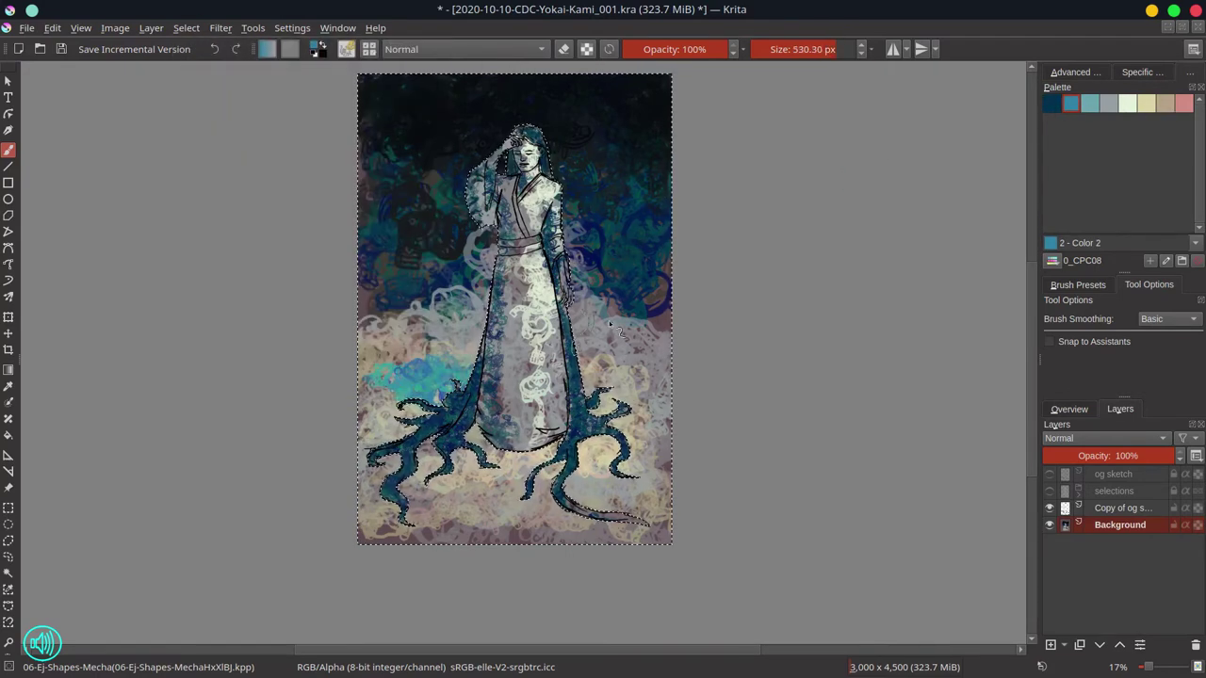
Step: Sample a dark tone from the background and paint it above the left tendrils and beneath the skirt's hem
left_click(1108, 102)
left_click(430, 240, "ctrl")
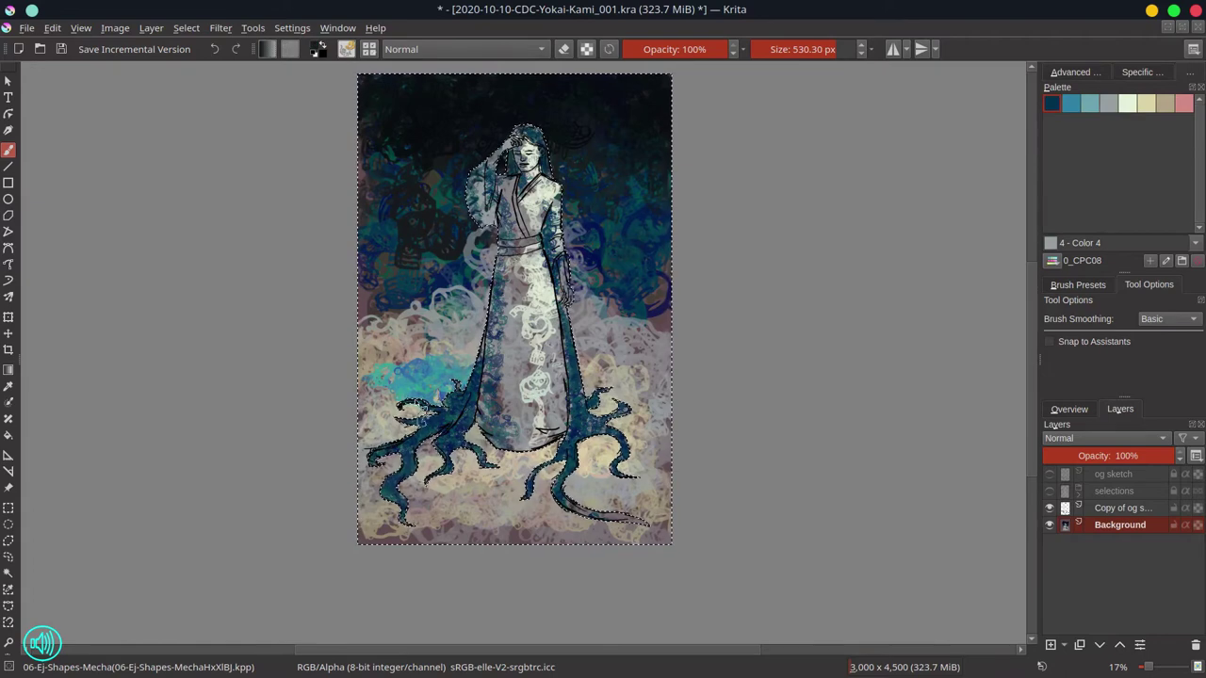
left_click_drag(460, 384, 389, 377)
left_click_drag(471, 428, 536, 456)
left_click_drag(462, 349, 382, 356)
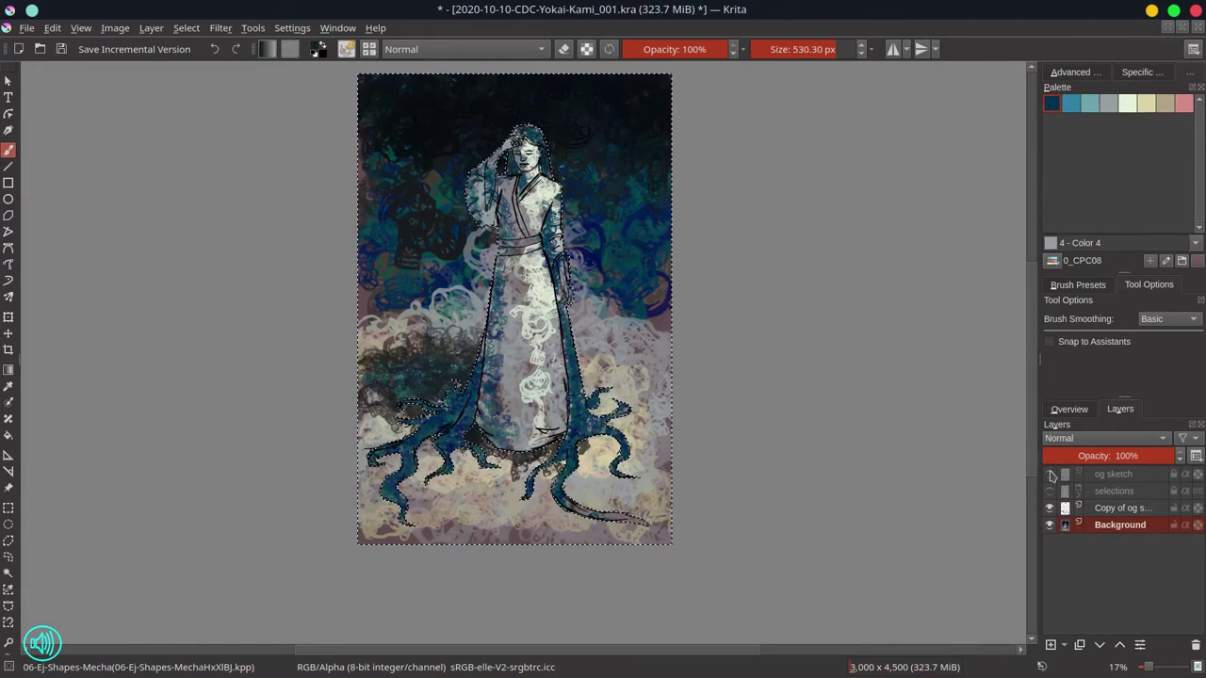
Step: Show the canvas overview, save the document and clear the selection
left_click(1070, 409)
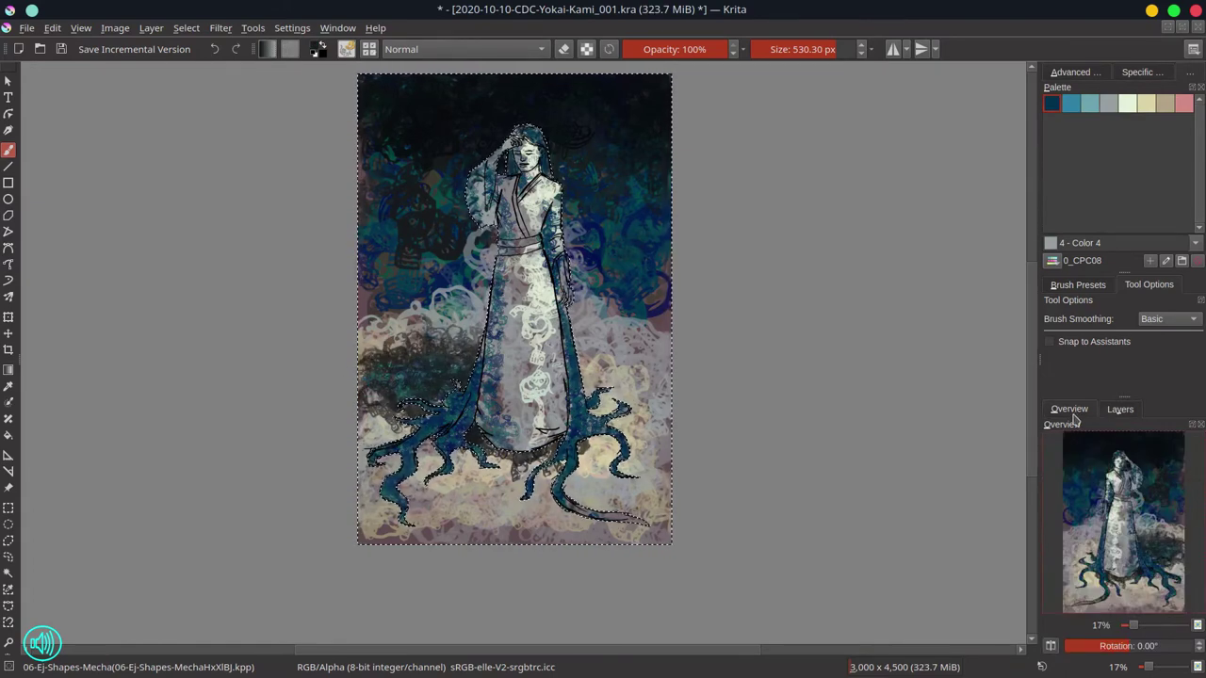
left_click(62, 49)
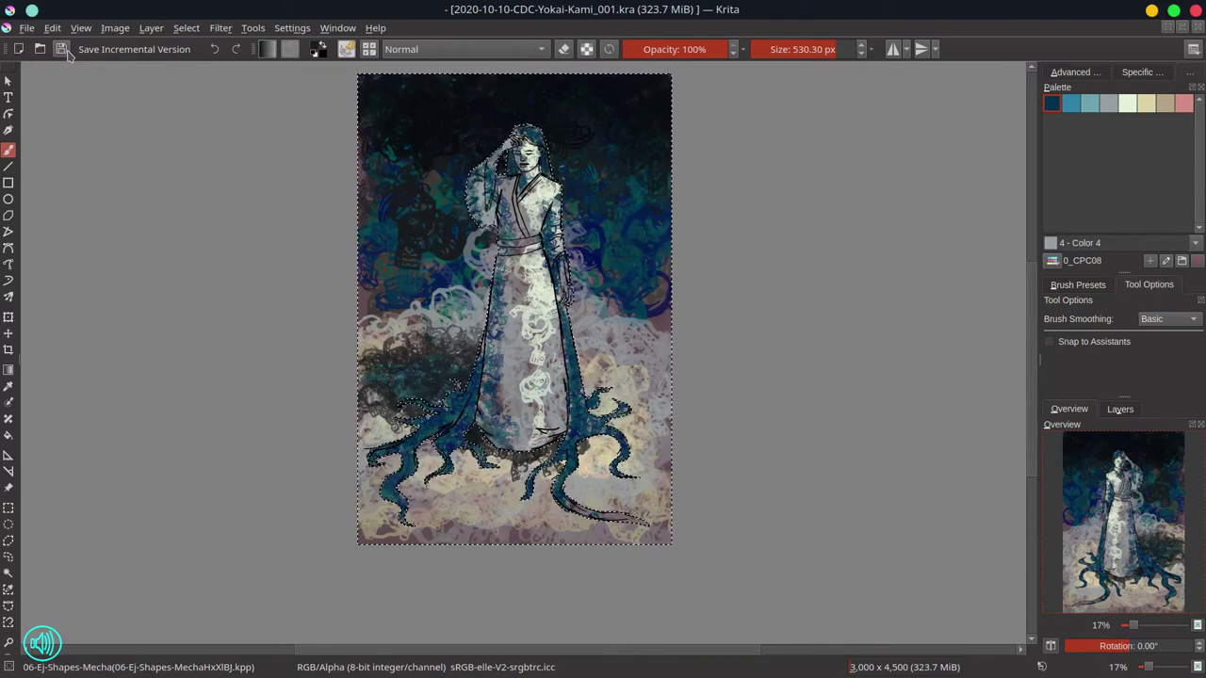
left_click(185, 27)
left_click(196, 63)
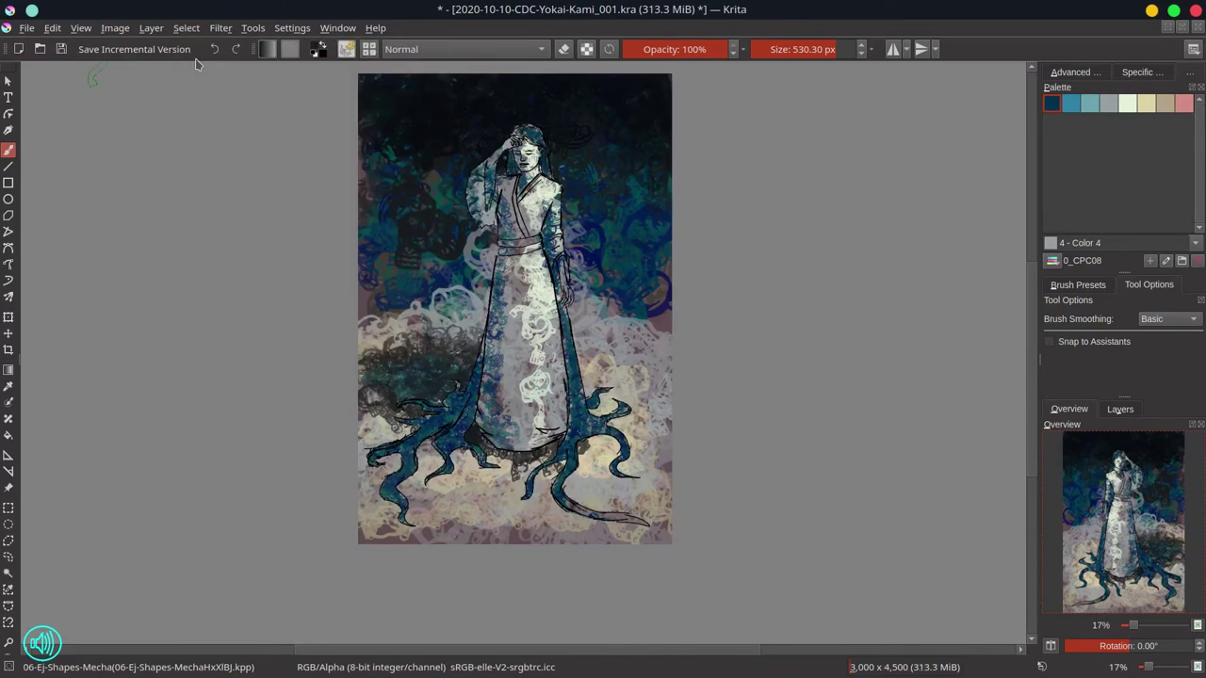
Step: Restore the selection, paint a sampled beige over the dark patch beneath the hem, and save the document
left_click(189, 27)
left_click(199, 82)
left_click(584, 453, "ctrl")
mouse_move(545, 473)
left_mouse_down()
mouse_move(490, 458)
mouse_move(556, 452)
left_mouse_up()
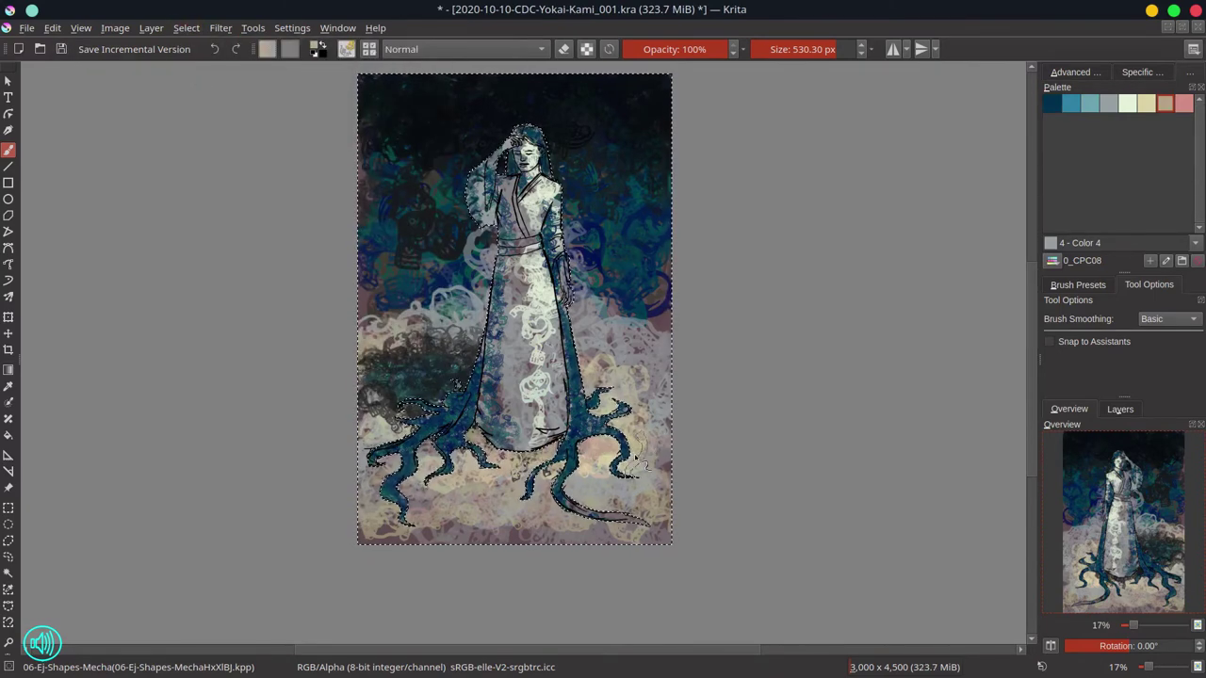
left_click(502, 350, "ctrl")
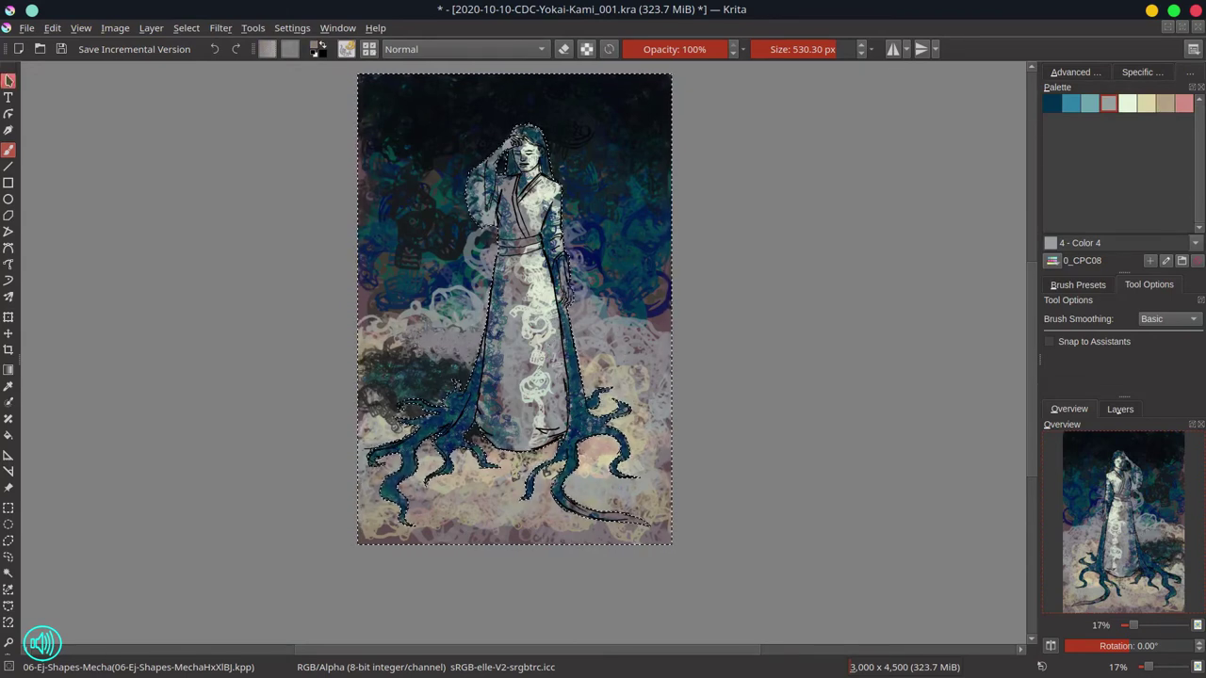
left_click(60, 49)
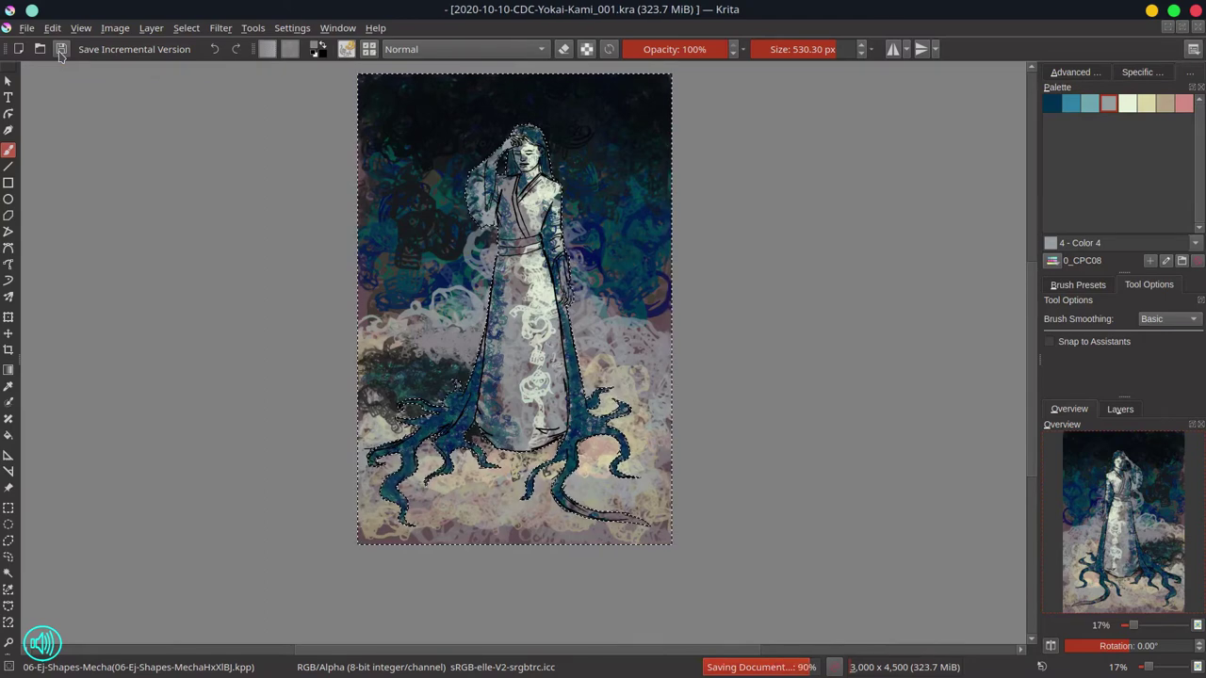
Step: Clear the selection and import the image temp.png as a new layer
left_click(186, 27)
left_click(203, 62)
left_click(151, 27)
mouse_move(229, 119)
left_click(490, 180)
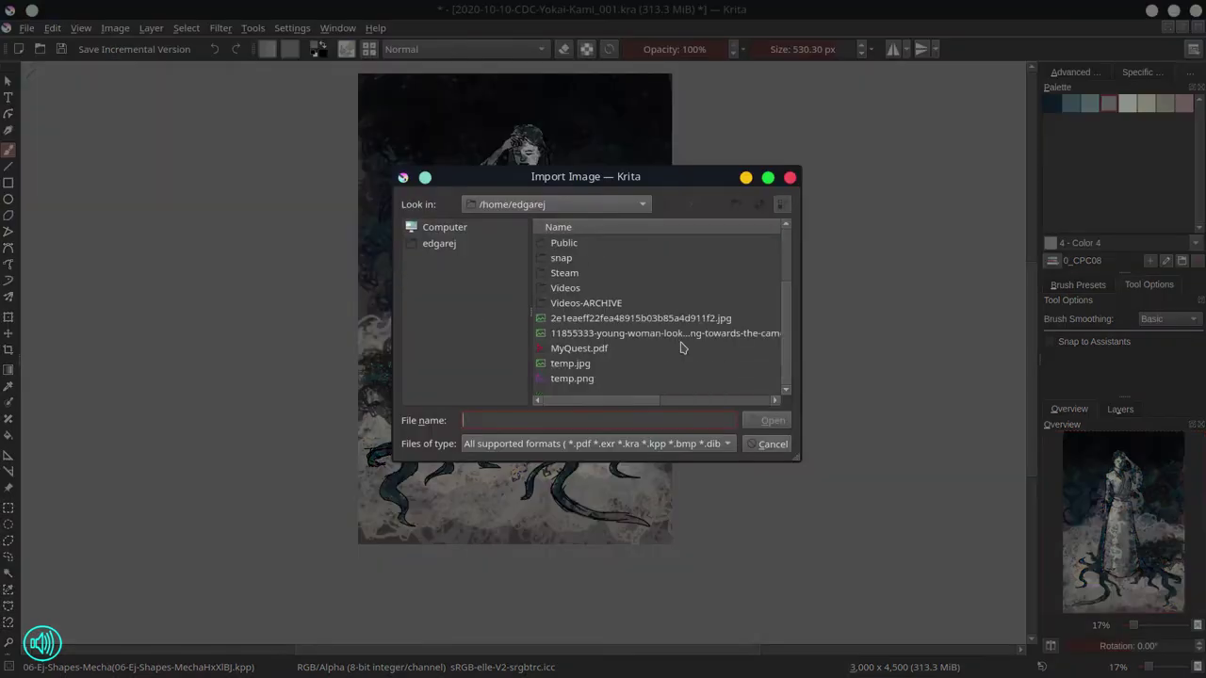
double_click(678, 345)
Step: Move the imported image onto the figure, enlarge it to span the robe from shoulders to hem, and apply the transform
left_click(7, 333)
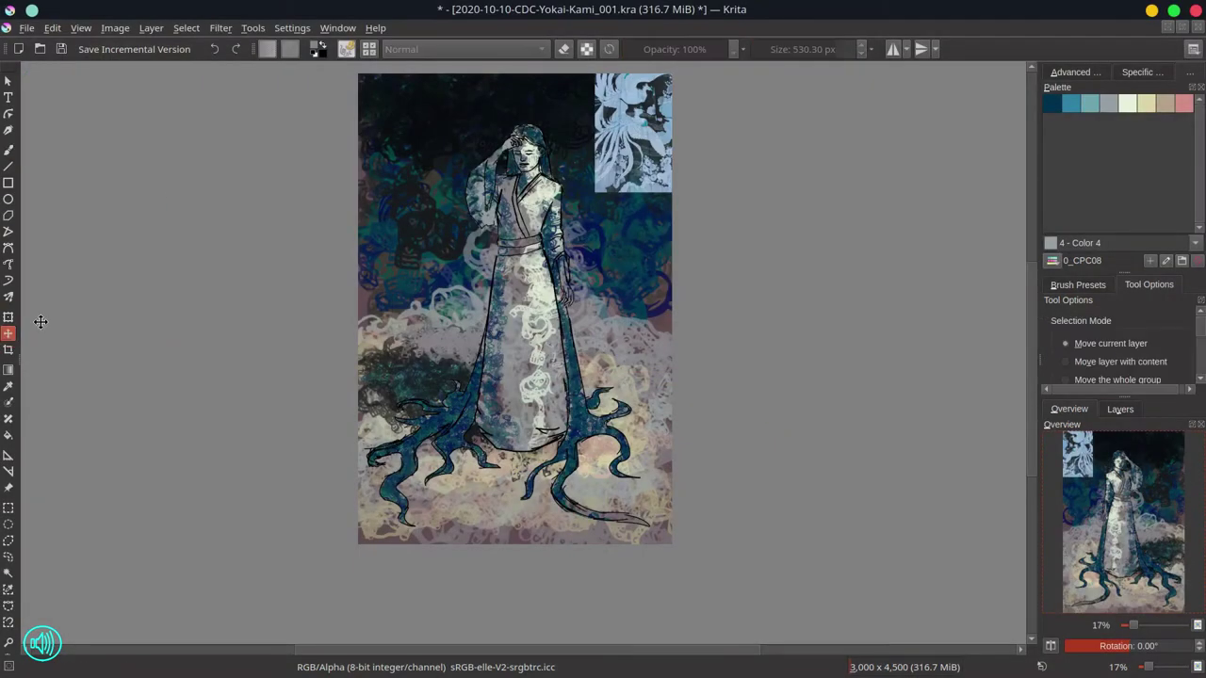
left_click_drag(640, 162, 648, 433)
left_click(8, 317)
left_click_drag(590, 350, 550, 351)
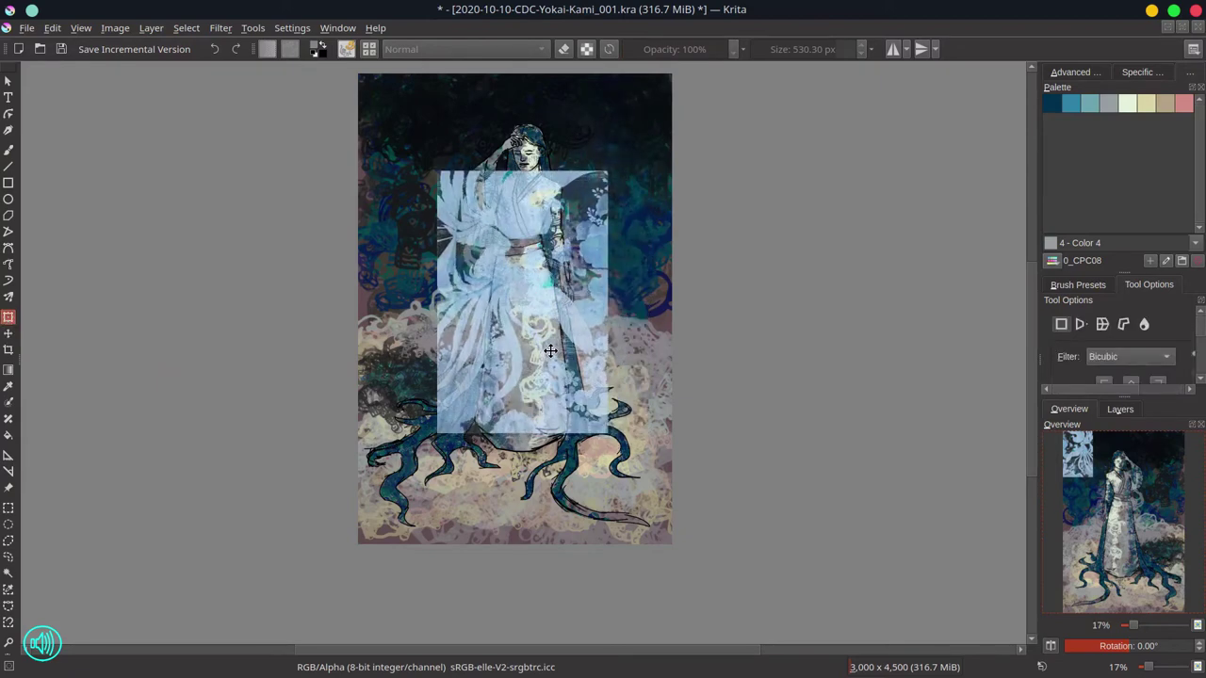
key("Return")
Step: Try other blending modes, including Multiply, on the temp.png layer and return it to Normal
left_click(1121, 409)
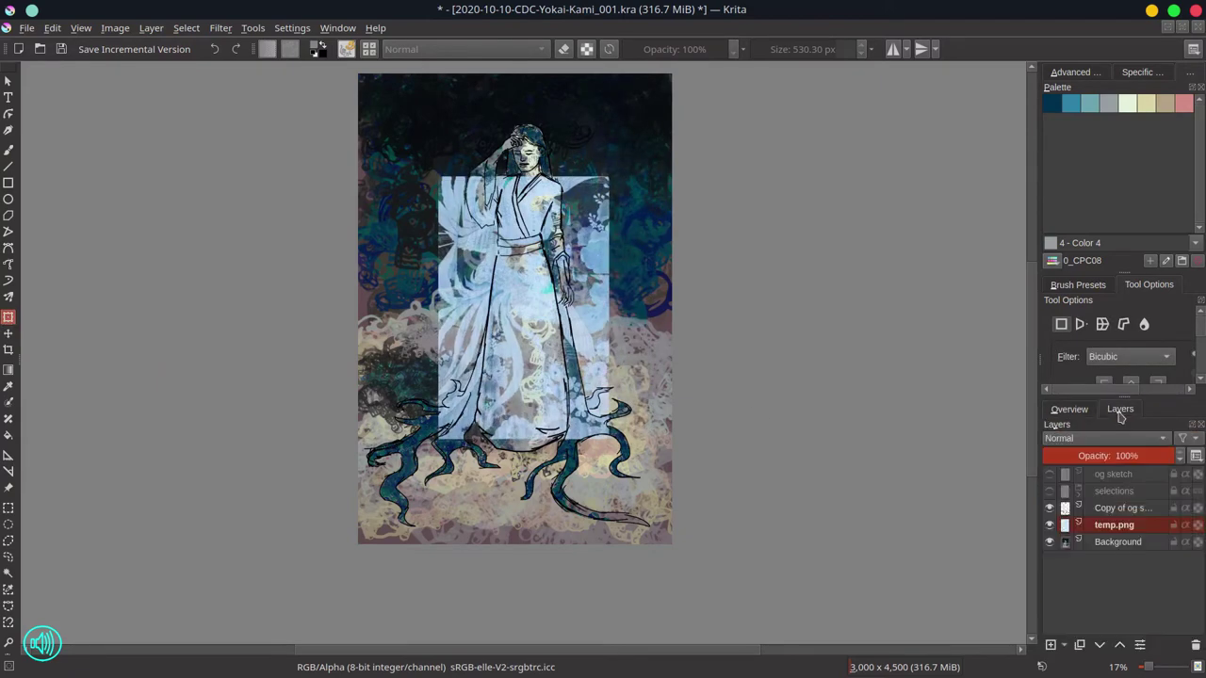
left_click(1108, 441)
left_click(1082, 513)
left_click(1091, 440)
left_click(1087, 490)
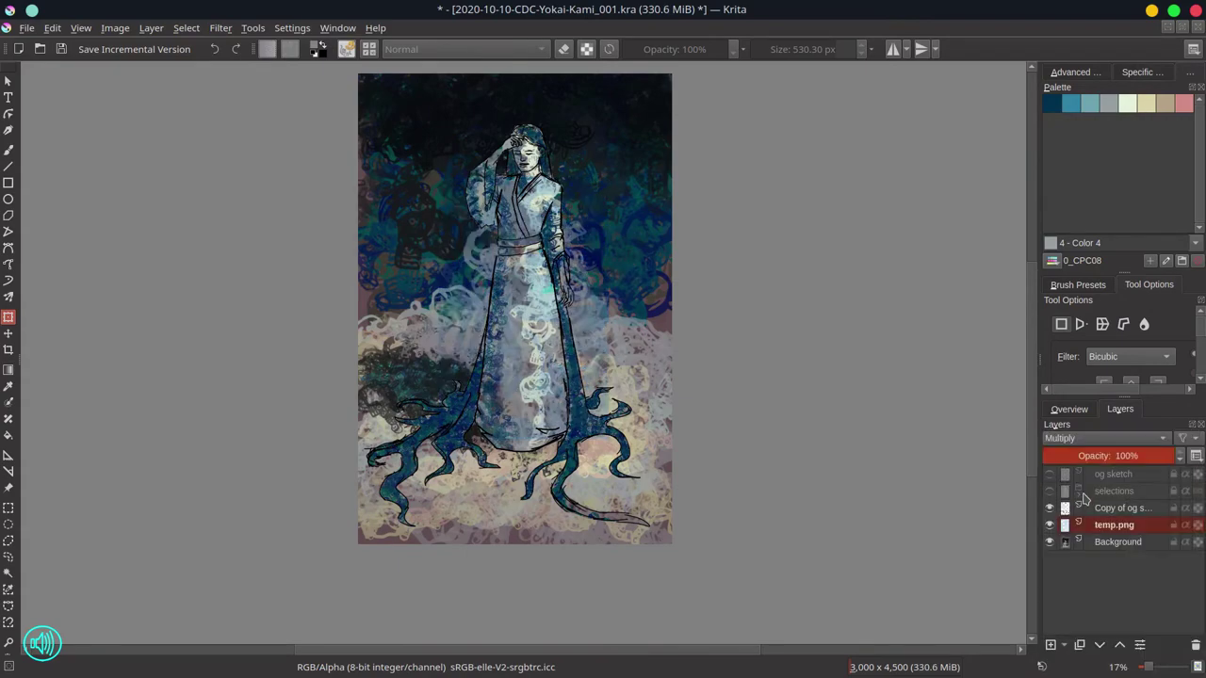
left_click(1090, 441)
left_click(1090, 503)
Step: Lower the temp.png layer's opacity to 48% and check the blended texture on the skirt up close
left_click(1108, 455)
scroll(558, 365, "up", 3)
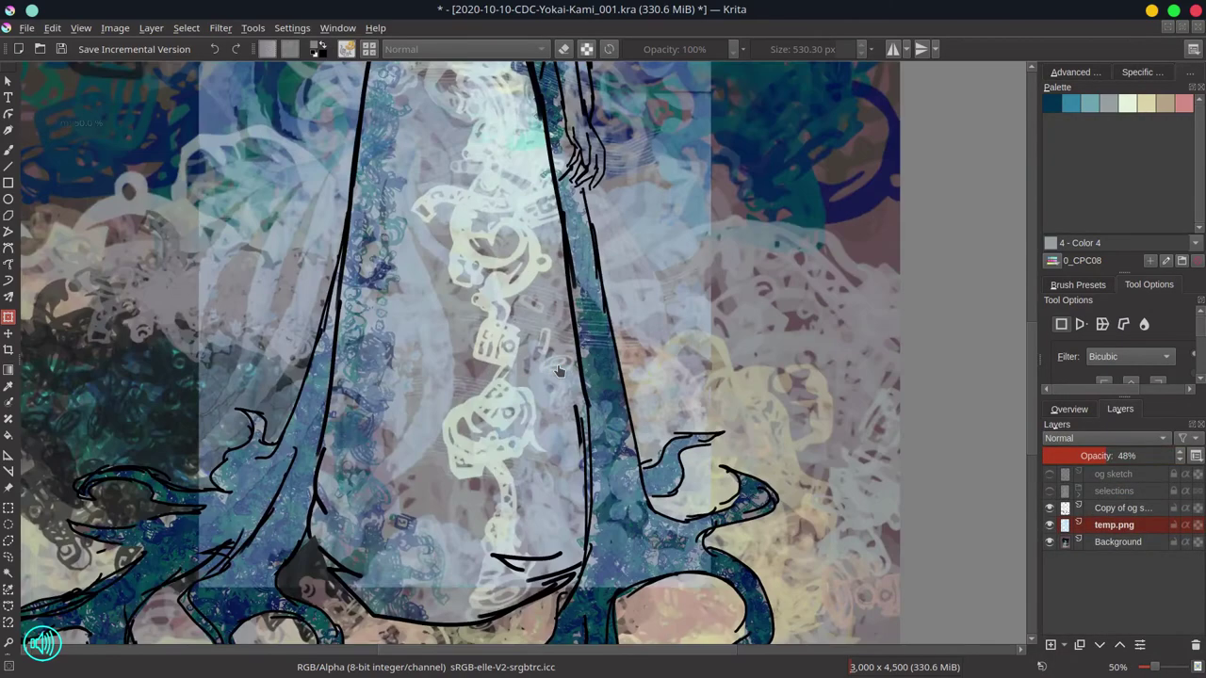
scroll(558, 366, "down", 3)
Step: Duplicate the temp.png layer, move the copy above the selections group and rename it texture
right_click(1120, 531)
left_click(1084, 270)
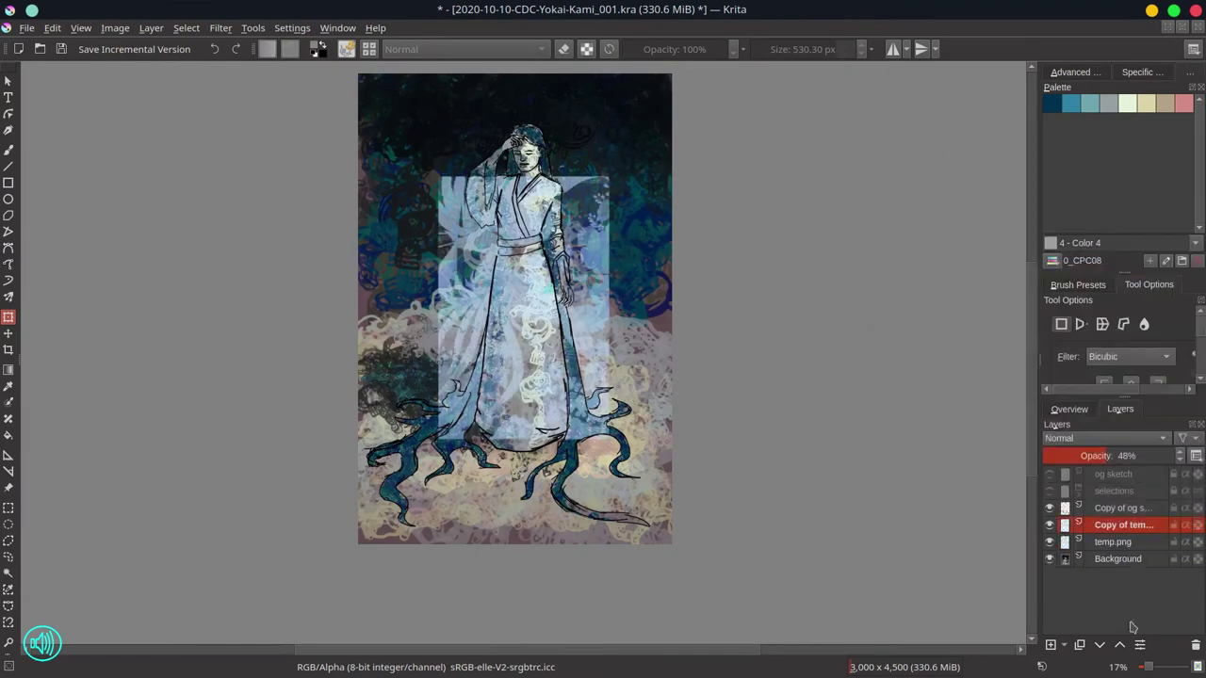
left_click(1119, 645)
left_click(1119, 646)
double_click(1129, 492)
type("tex")
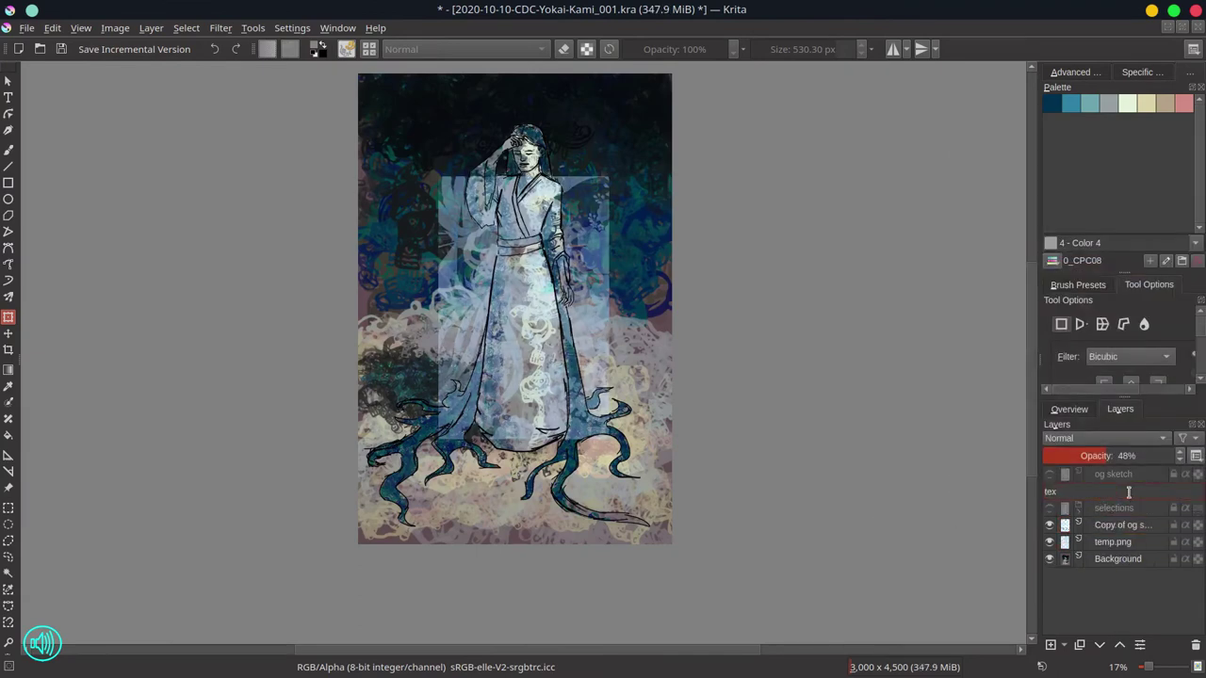
type("xtureture")
key("Return")
Step: Hide the texture and temp.png layers, make the Background layer active and save the document
left_click(1051, 543)
left_click(1150, 560)
left_click(59, 51)
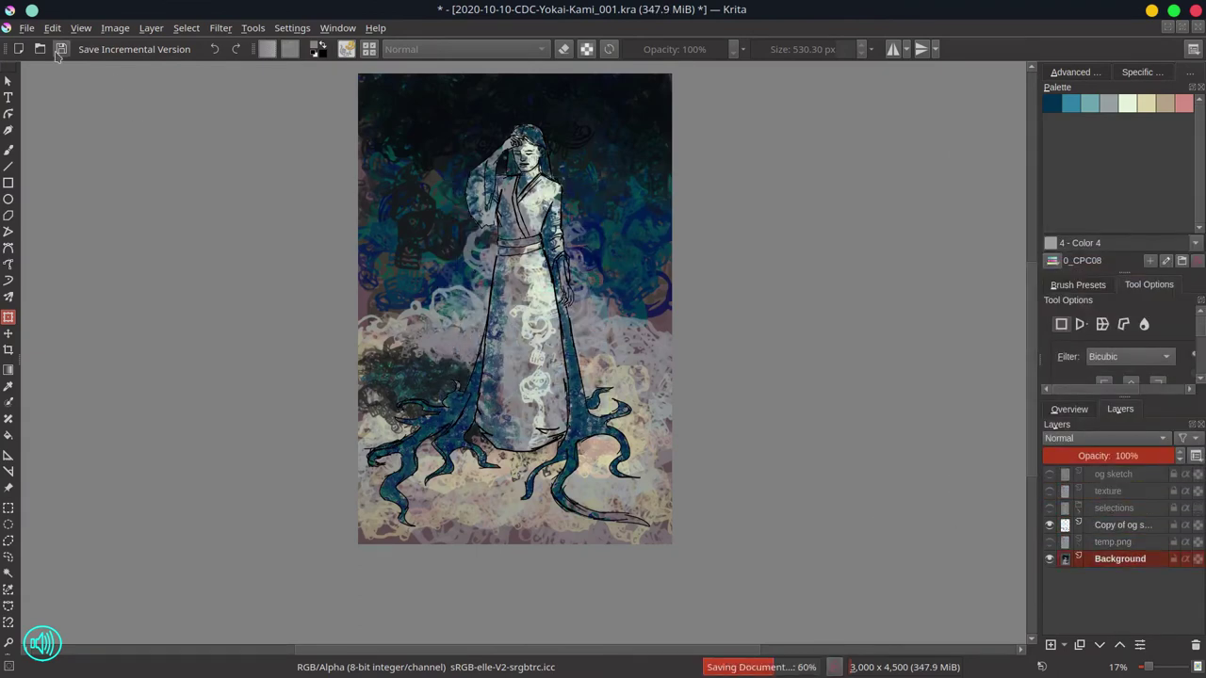
Step: Move the copied sketch layer below temp.png so it sits directly above the Background layer
left_click(185, 29)
left_click(186, 30)
left_click(1140, 527)
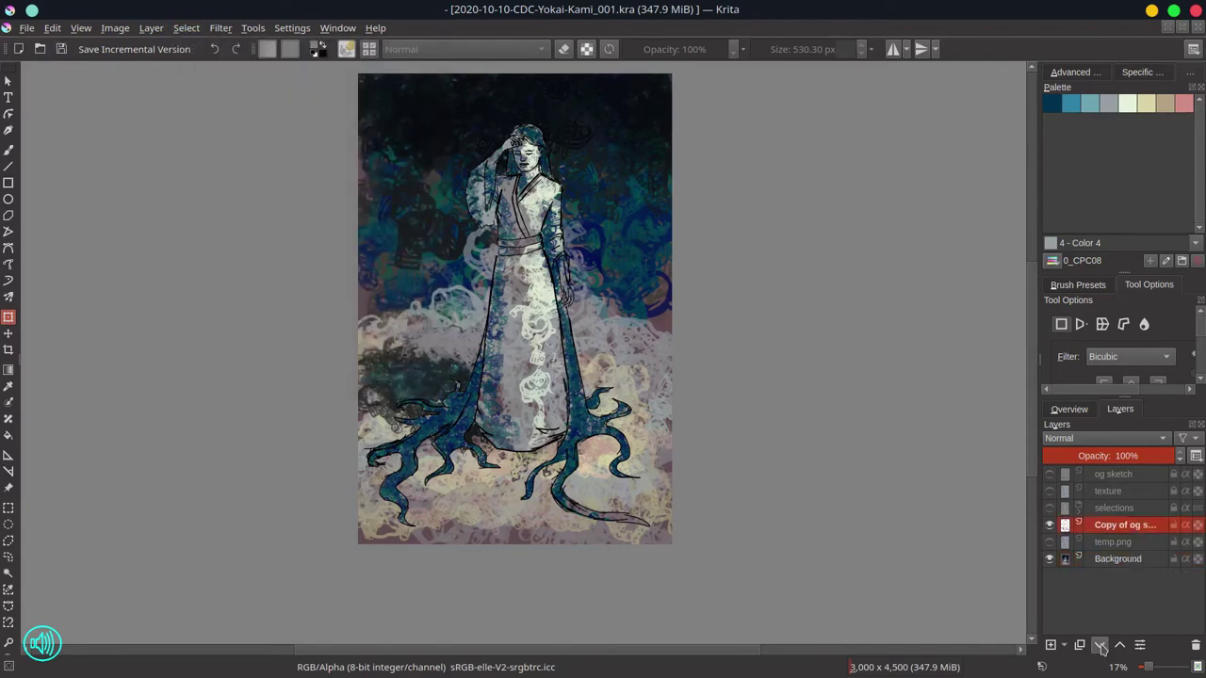
left_click(1100, 648)
right_click(1140, 541)
left_click(1031, 304)
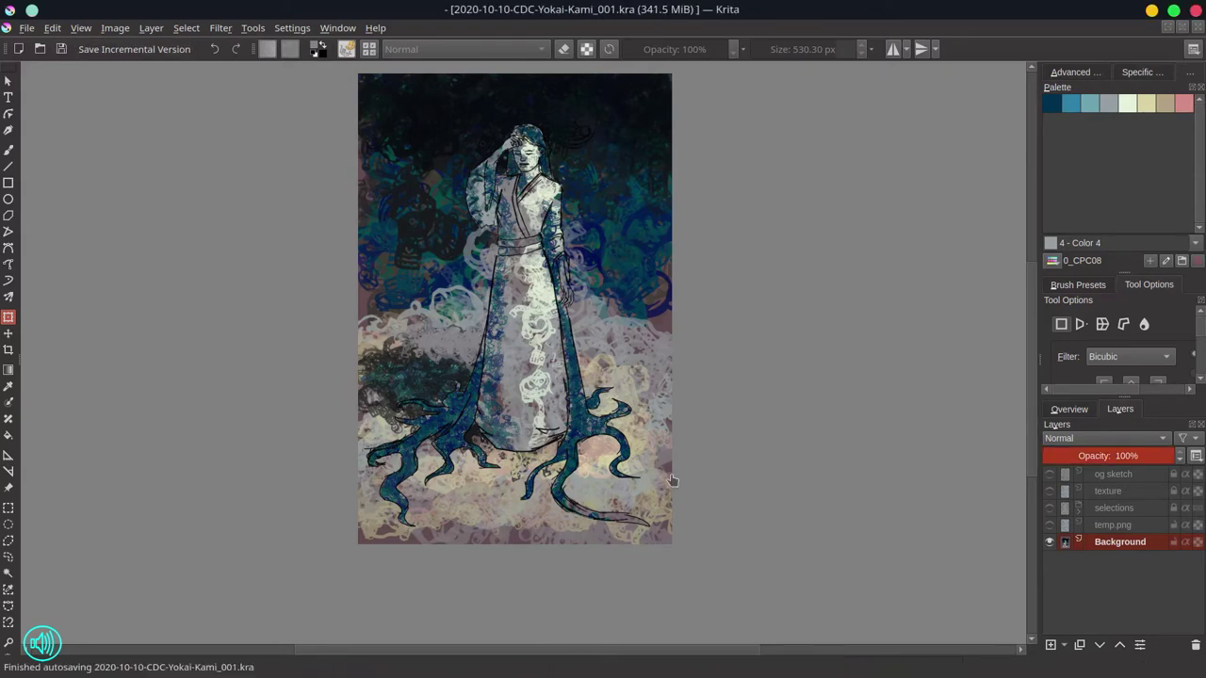
left_click(215, 50)
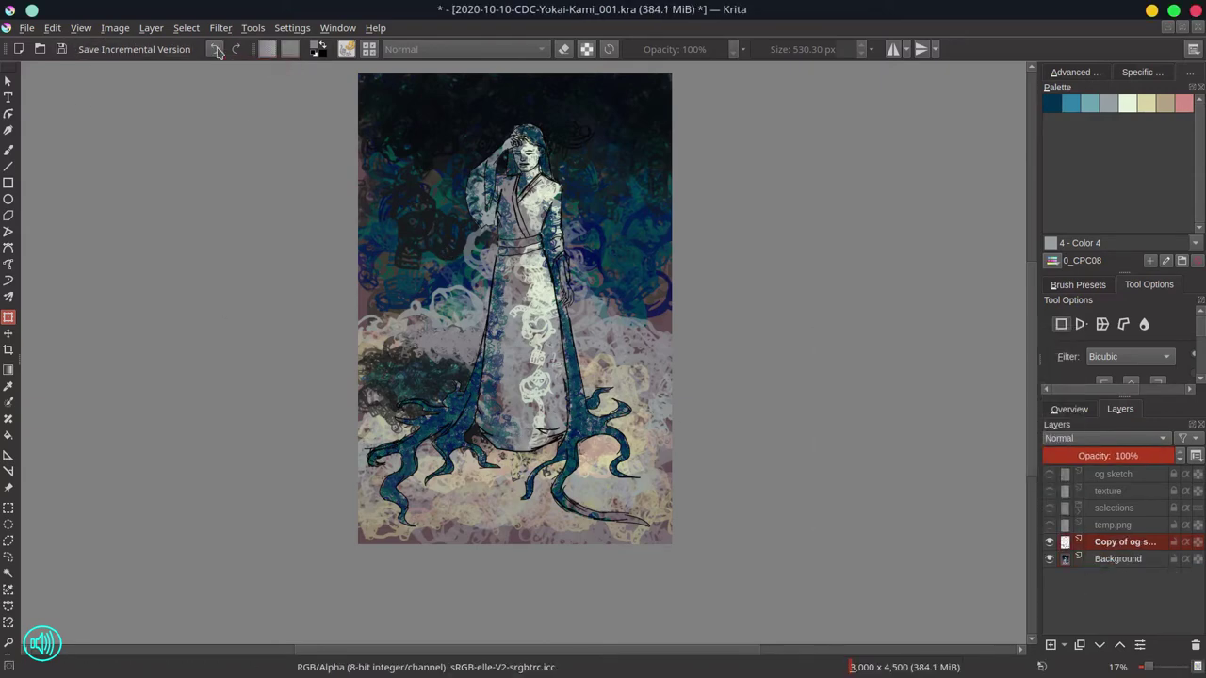
left_click(215, 50)
Step: Save the document as a new incremental version and merge the copied sketch layer into the Background layer
left_click(62, 49)
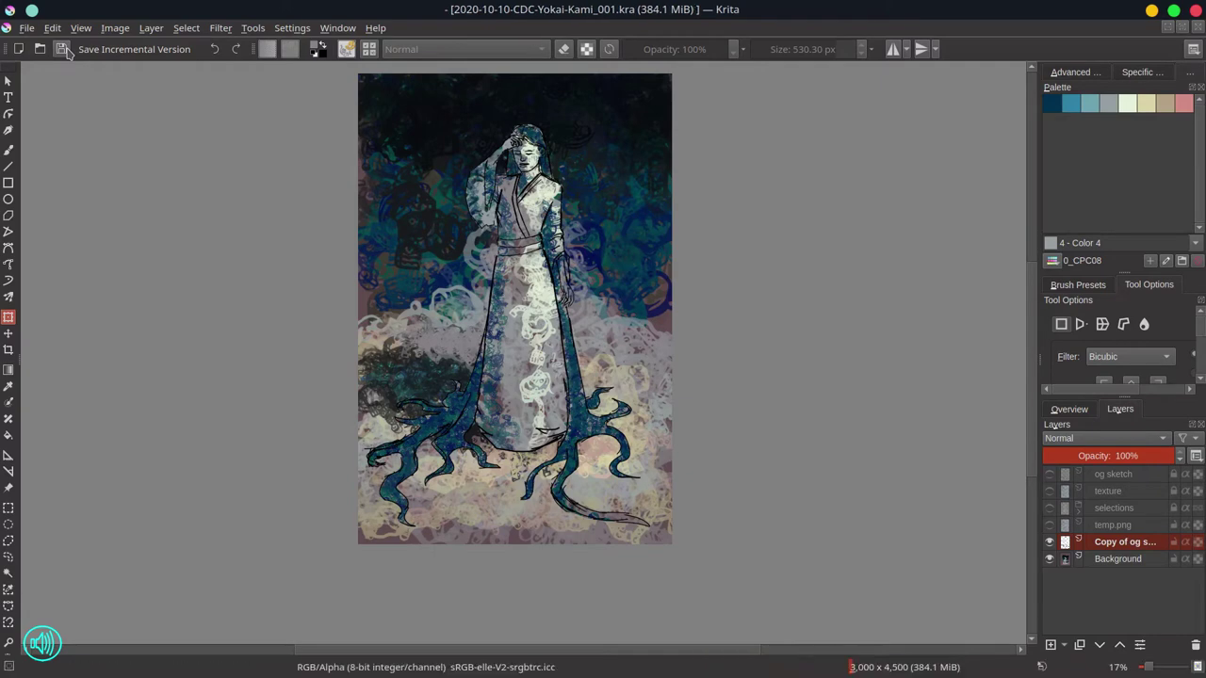
left_click(99, 51)
left_click(1160, 456)
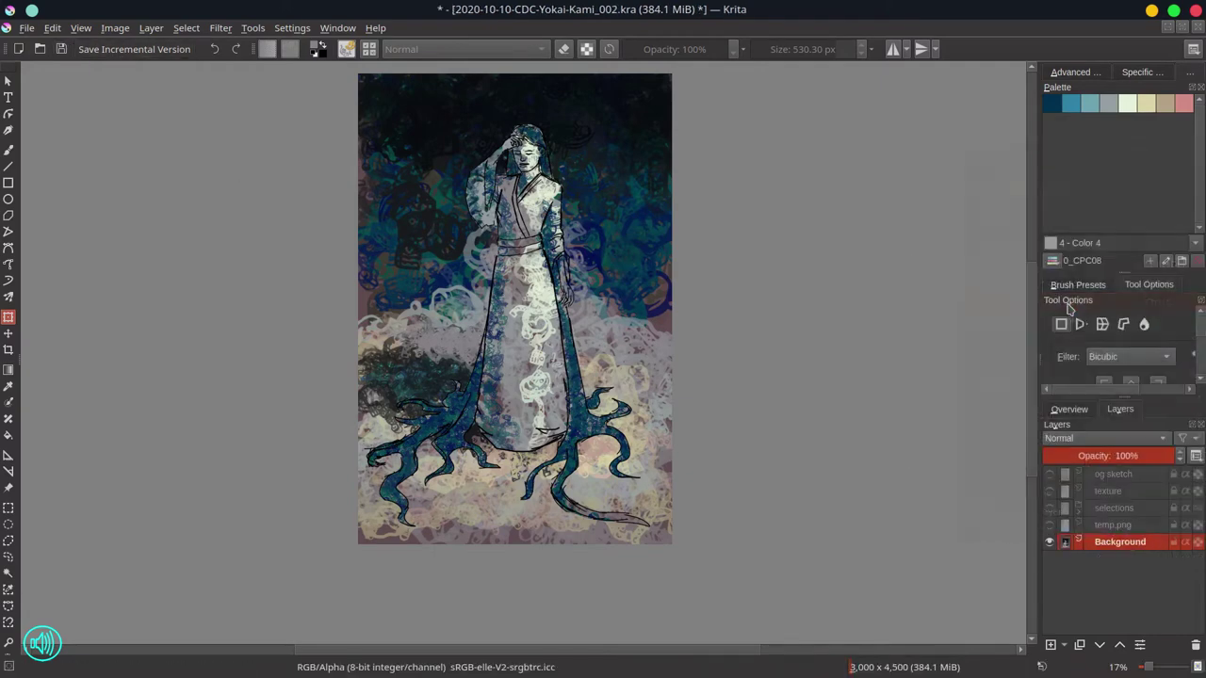
Step: Show the canvas overview, restore the selection of the backdrop around the figure, and switch to the freehand brush
left_click(1071, 409)
left_click(186, 27)
left_click(209, 84)
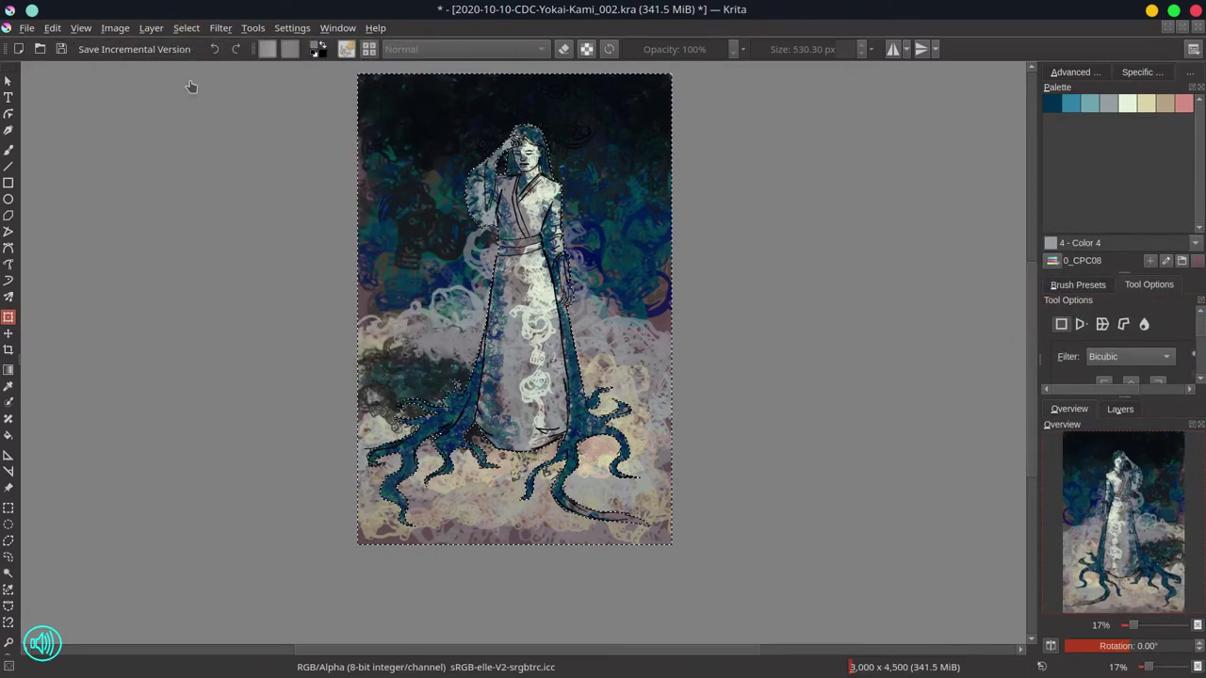
key("b")
left_click(115, 27)
left_click(130, 47)
left_click(730, 463)
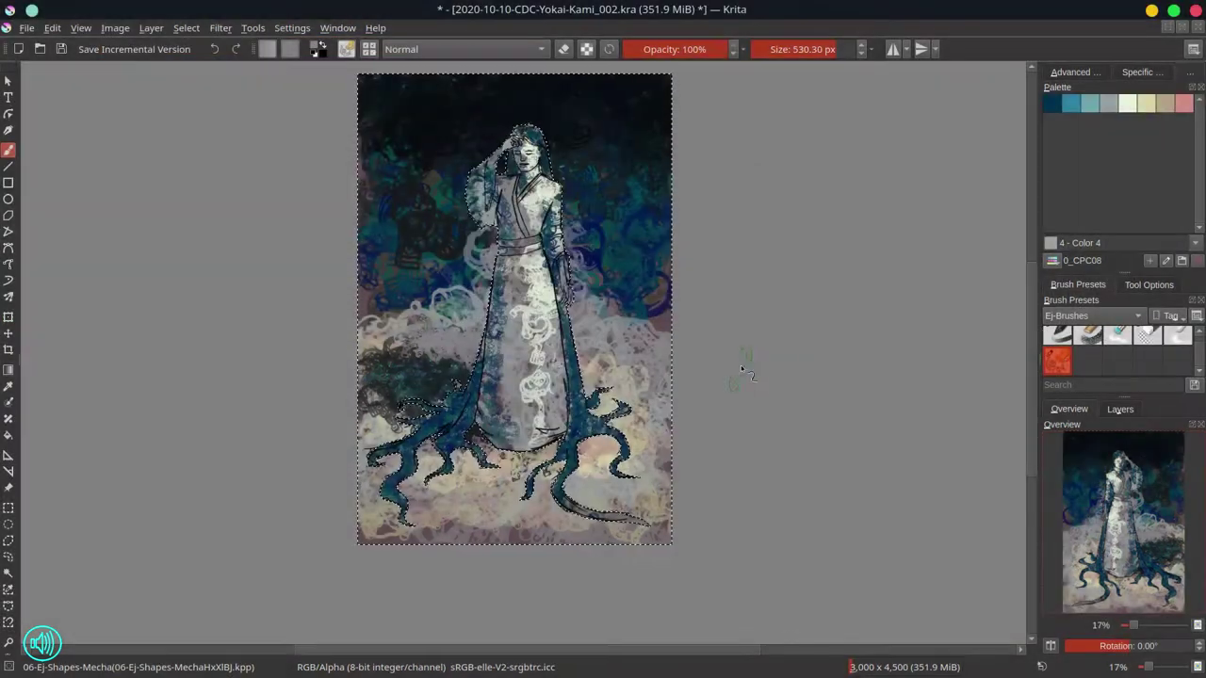
Step: Smooth the scribbled dark sky around the figure using the 03-Ej-Blender-Textured-Soft brush at 270.48 px
left_click(1114, 343)
left_click(829, 49)
left_click_drag(417, 120, 331, 119, "shift")
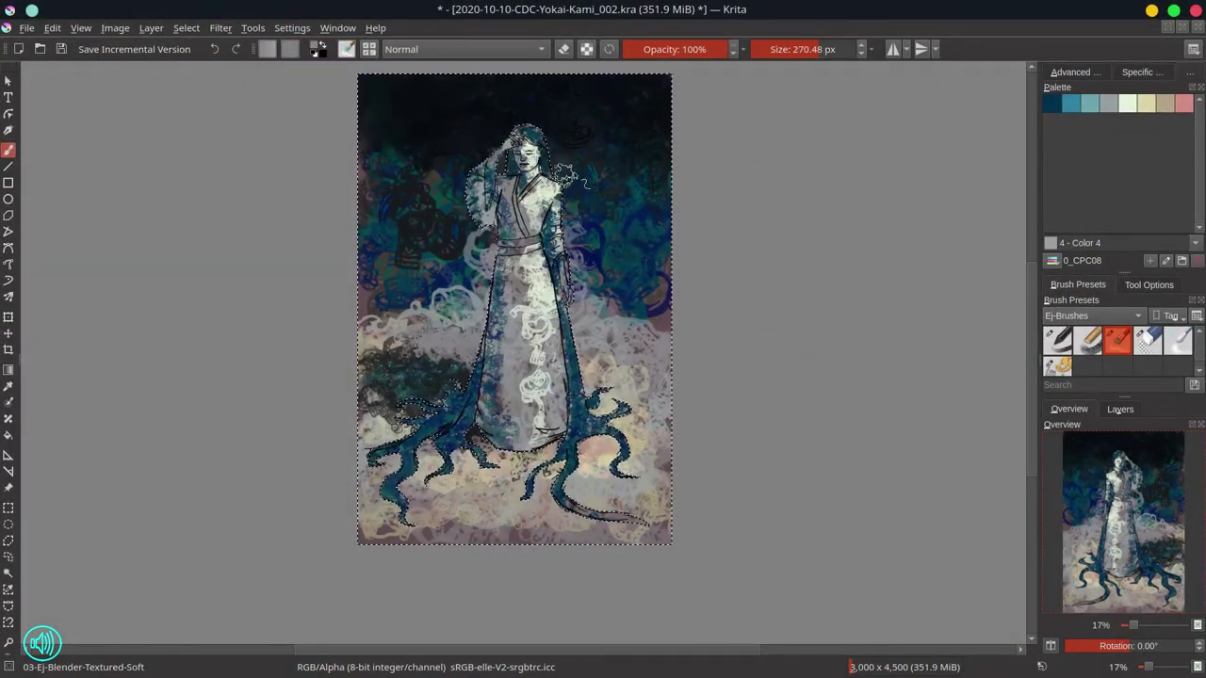
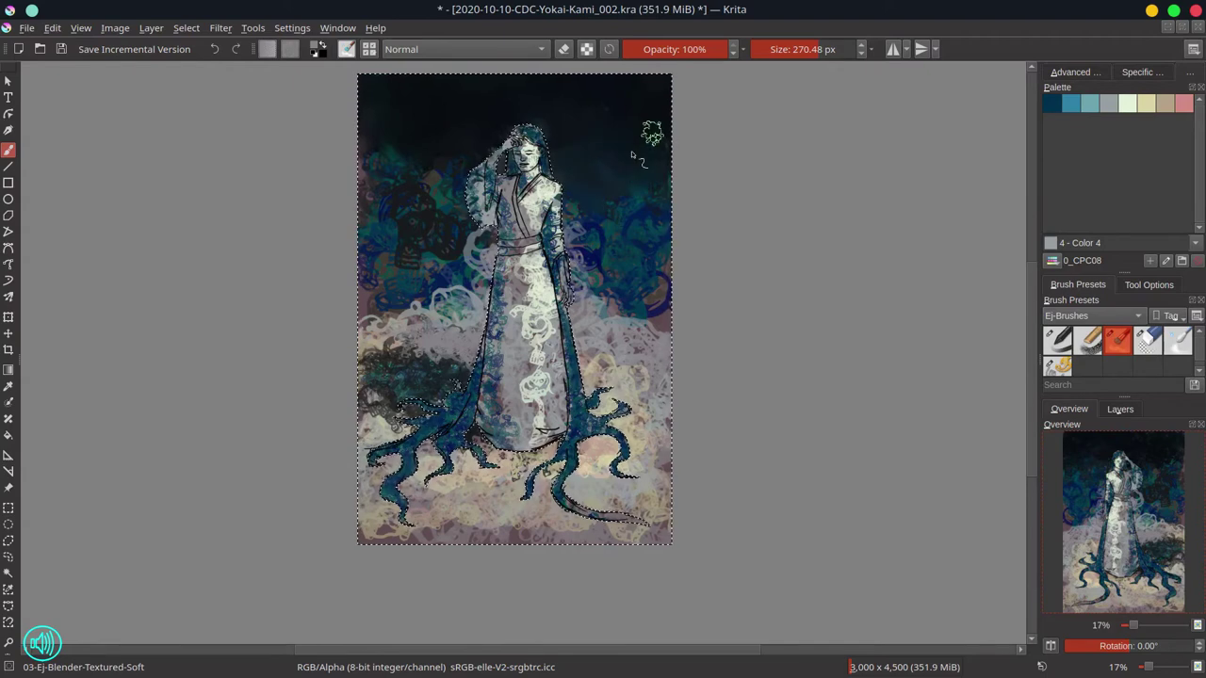
mouse_move(402, 209)
left_mouse_down()
mouse_move(477, 125)
mouse_move(374, 168)
mouse_move(439, 170)
mouse_move(473, 212)
mouse_move(451, 281)
mouse_move(463, 248)
mouse_move(371, 152)
mouse_move(415, 153)
left_mouse_up()
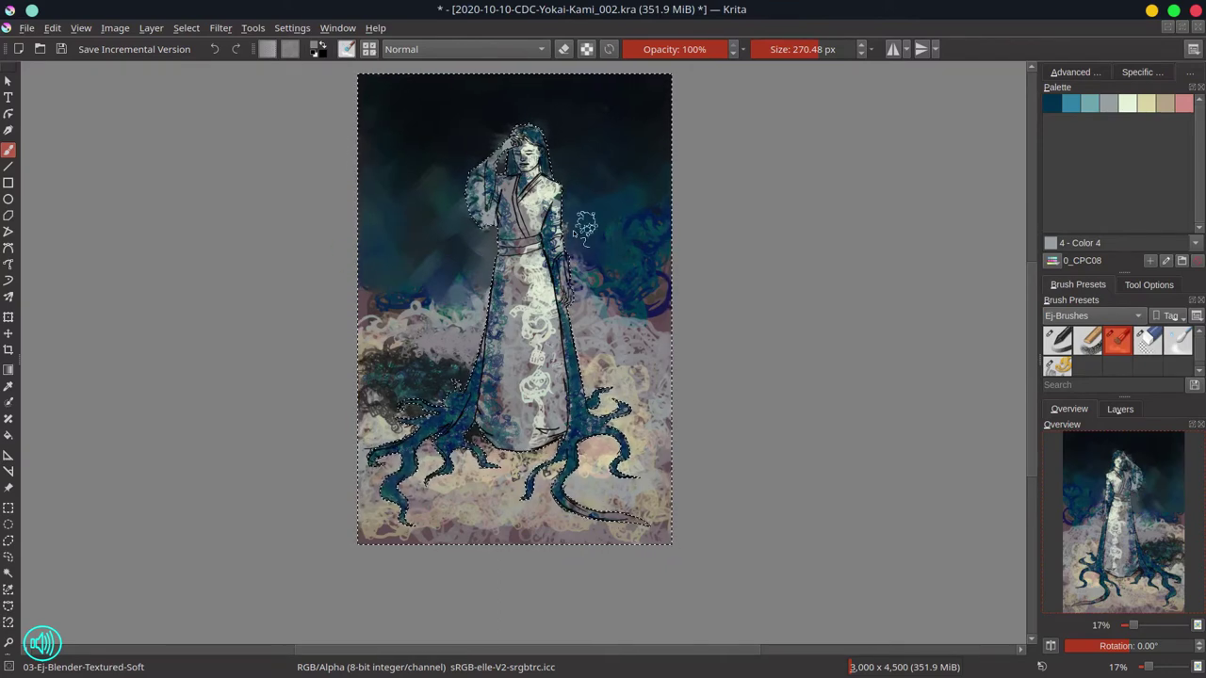
mouse_move(581, 283)
left_mouse_down()
mouse_move(593, 292)
mouse_move(657, 245)
left_mouse_up()
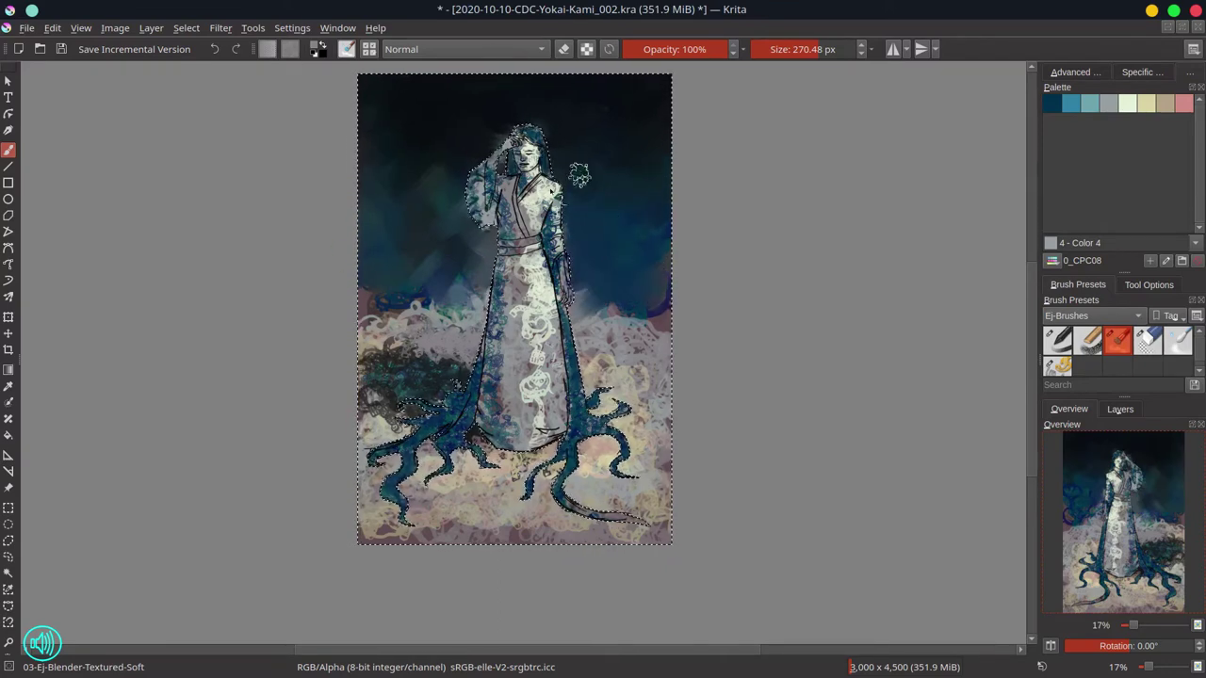
left_click_drag(578, 176, 556, 183)
Step: Blend the boundary between the blue sky and pale mist on both sides of the robe, using the textured soft blender down to 162 px
left_click(1087, 340)
left_click(1051, 103)
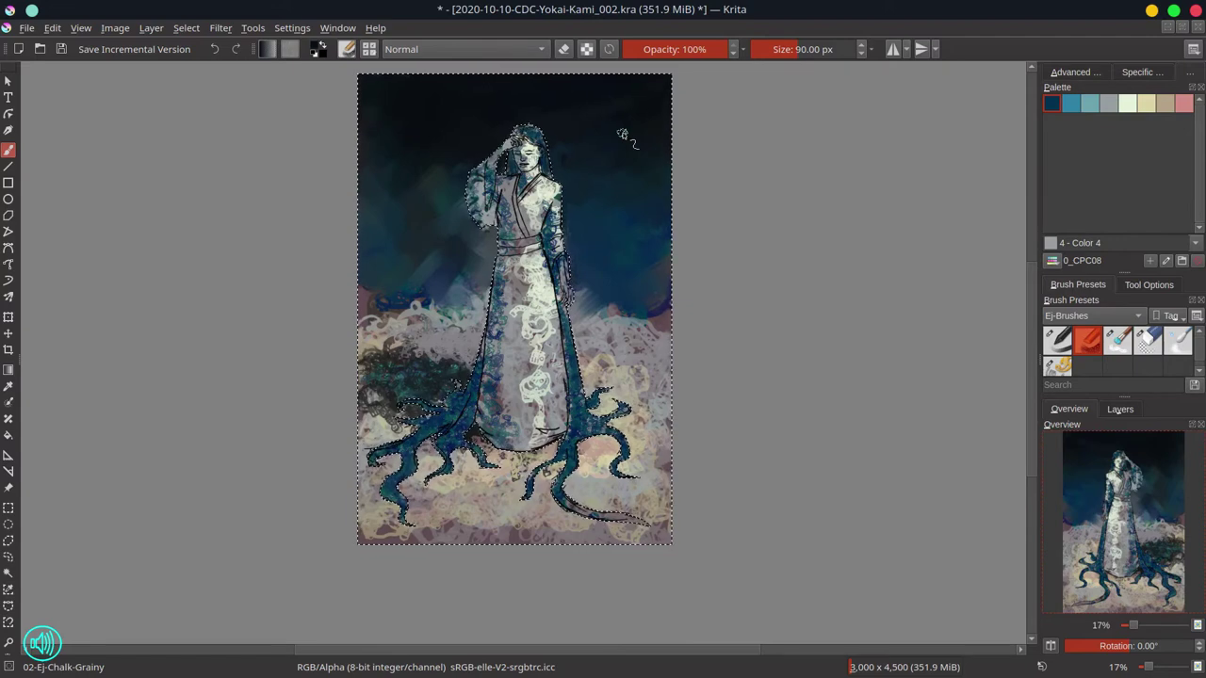
left_click(1117, 351)
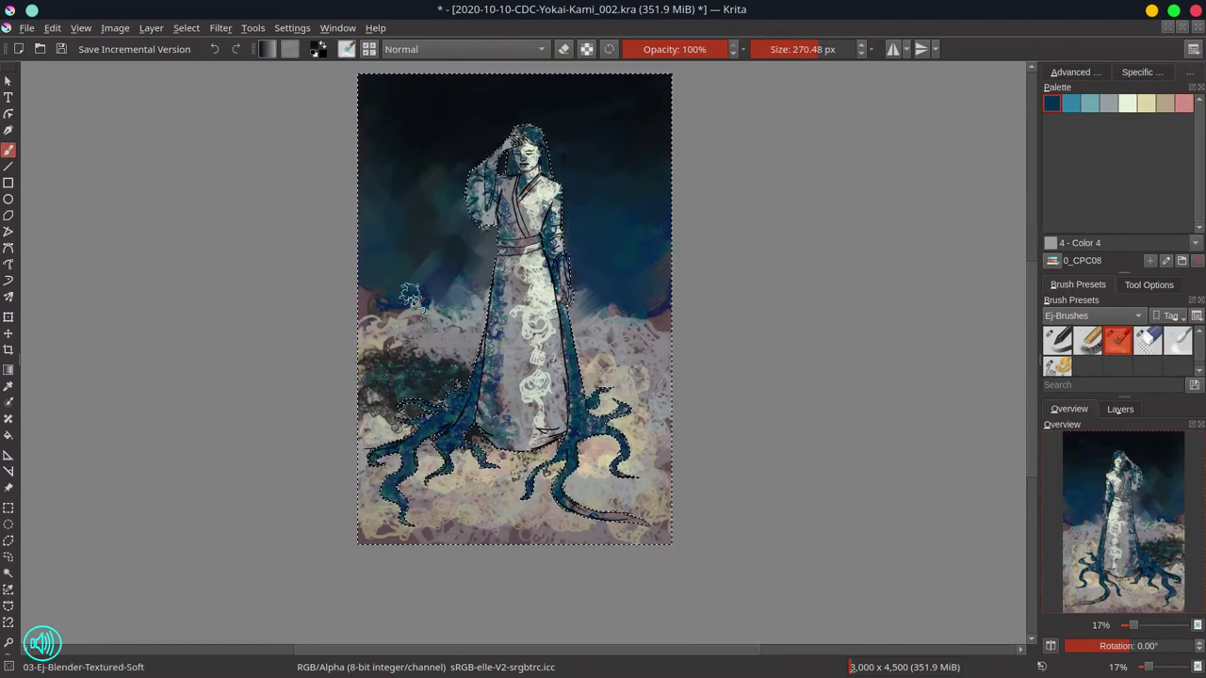
mouse_move(412, 296)
left_mouse_down()
mouse_move(383, 311)
mouse_move(463, 299)
mouse_move(458, 347)
mouse_move(381, 332)
left_mouse_up()
mouse_move(589, 311)
left_mouse_down()
mouse_move(625, 316)
mouse_move(648, 222)
mouse_move(584, 224)
left_mouse_up()
mouse_move(584, 339)
left_mouse_down()
mouse_move(667, 339)
mouse_move(658, 294)
mouse_move(679, 314)
mouse_move(600, 358)
mouse_move(637, 370)
mouse_move(628, 335)
mouse_move(604, 353)
left_mouse_up()
left_click_drag(581, 302, 575, 288)
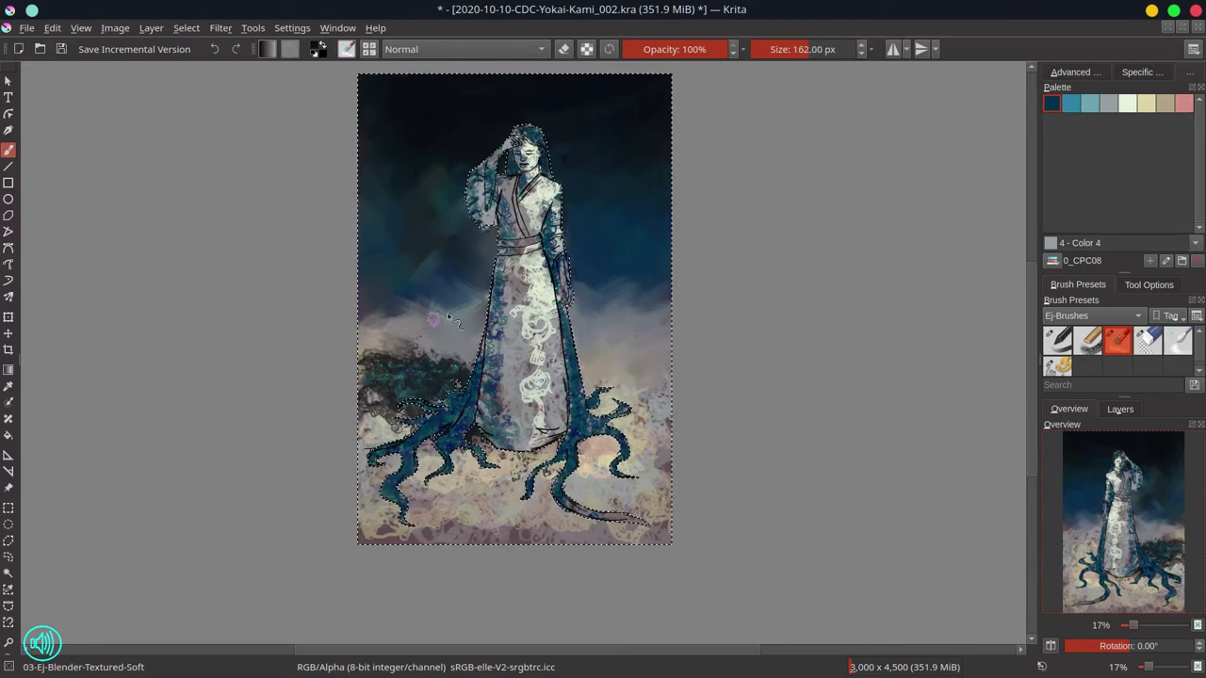
left_click_drag(482, 306, 396, 310)
mouse_move(467, 283)
left_mouse_down()
mouse_move(415, 296)
mouse_move(491, 269)
mouse_move(375, 326)
left_mouse_up()
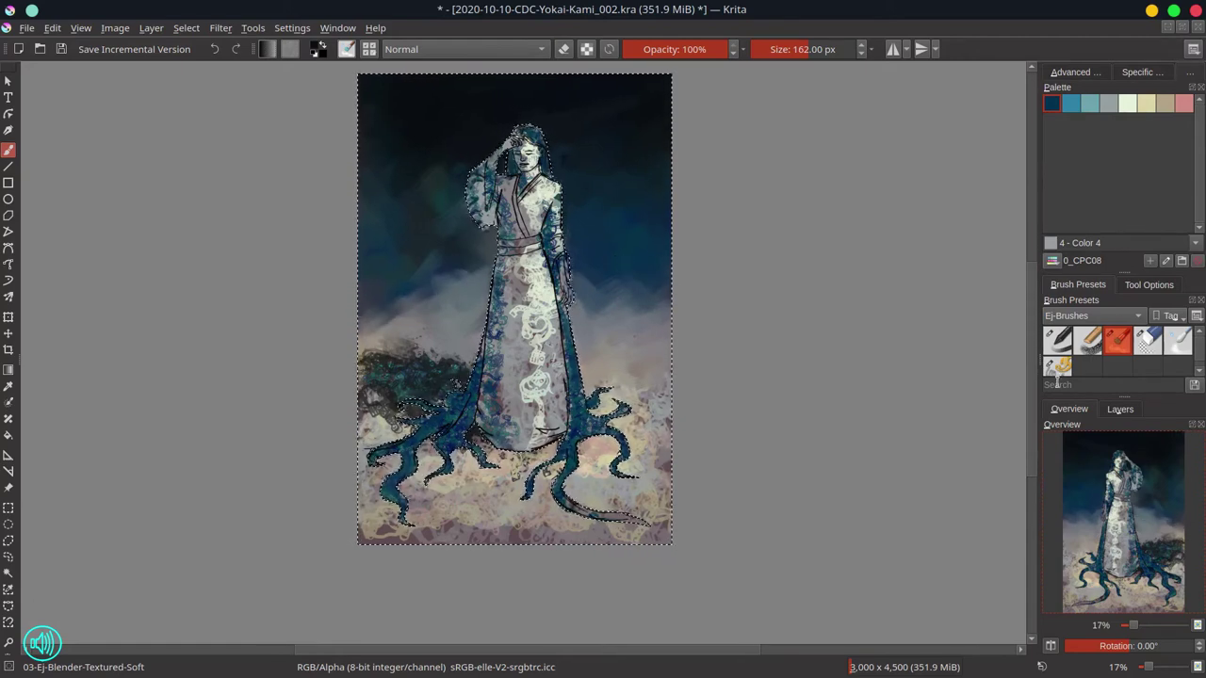
Step: Scribble the 06-Ej-Shapes-Mecha brush at 484.57 px along the horizon with a sampled canvas colour and the grey palette colour
left_click(1058, 367)
left_click(369, 351, "ctrl")
left_click_drag(369, 334, 457, 294)
left_click_drag(582, 281, 657, 325)
left_click_drag(483, 273, 435, 292)
left_click(1109, 104)
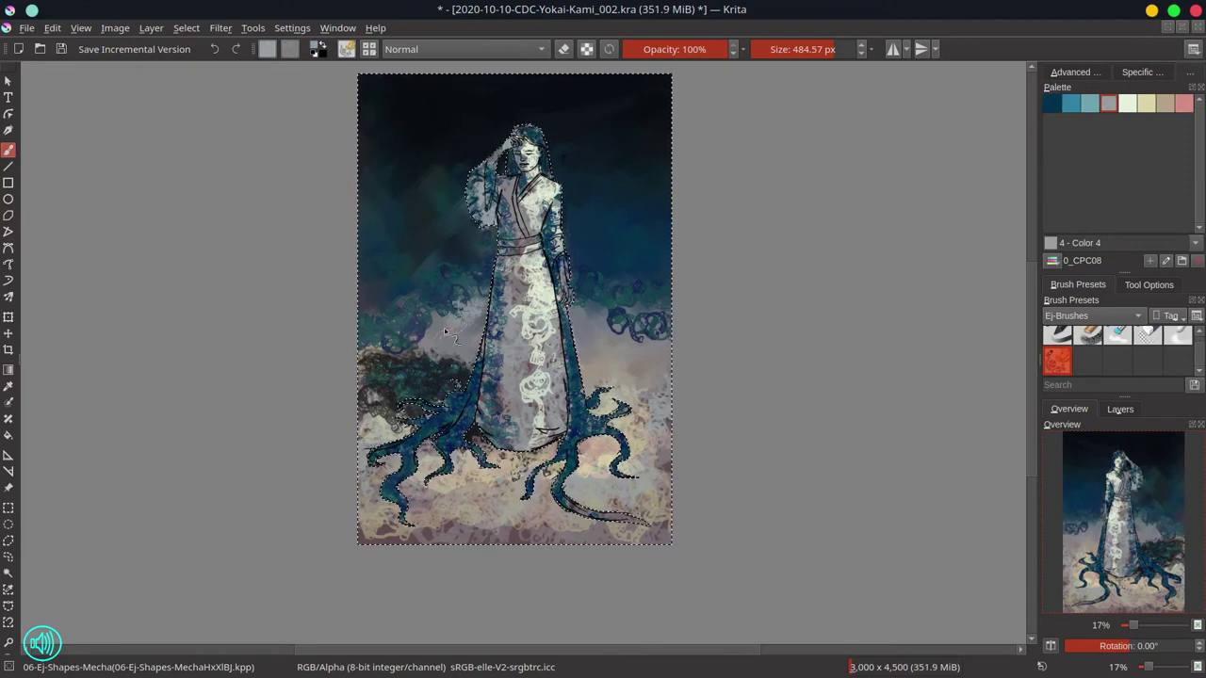
left_click_drag(366, 355, 471, 346)
left_click_drag(581, 311, 617, 330)
Step: Blend the horizon scribbles and the dark patch beside the robe with the 03-Ej-Blender-Textured-Soft brush at 226.73 px
left_click(1117, 337)
mouse_move(443, 306)
left_mouse_down()
mouse_move(480, 248)
mouse_move(396, 311)
mouse_move(379, 307)
mouse_move(462, 320)
left_mouse_up()
mouse_move(388, 349)
left_mouse_down()
mouse_move(462, 341)
mouse_move(438, 278)
mouse_move(617, 301)
mouse_move(650, 330)
mouse_move(651, 399)
mouse_move(454, 369)
mouse_move(402, 379)
mouse_move(387, 404)
mouse_move(447, 384)
mouse_move(452, 363)
mouse_move(466, 368)
mouse_move(369, 443)
mouse_move(434, 421)
left_mouse_up()
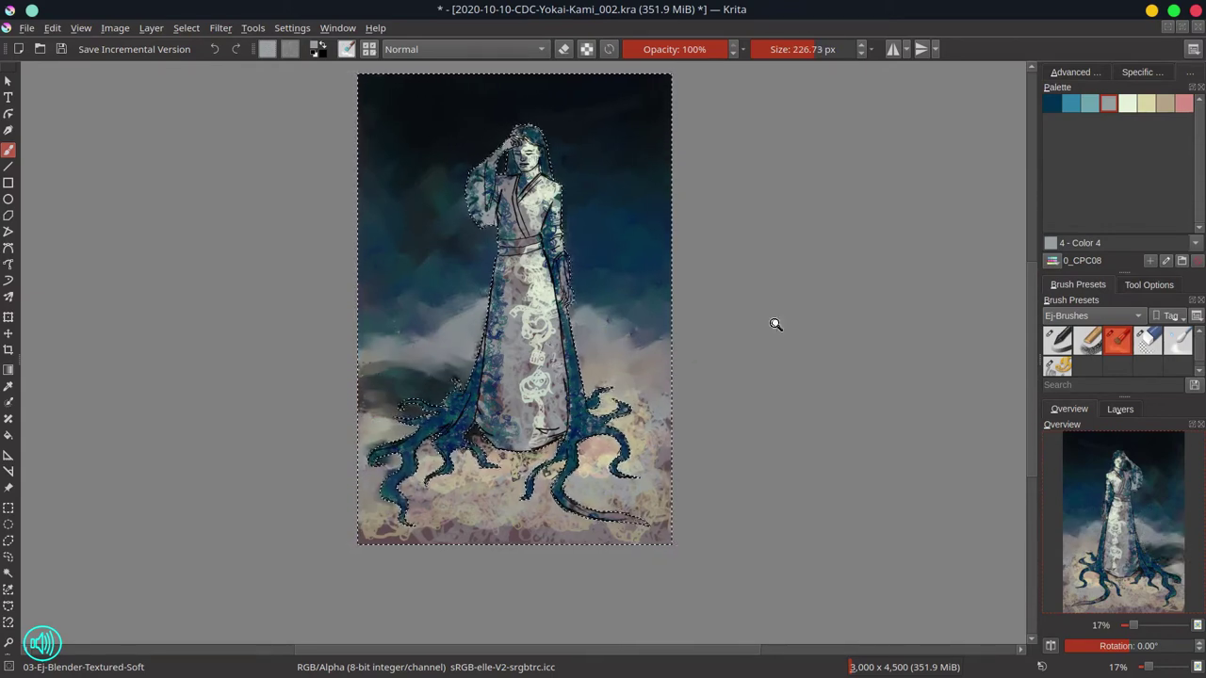
Step: Blend the pale ground around the root tendrils with the textured soft blender at 289.73 px and save the document
left_click_drag(775, 326, 724, 345)
mouse_move(534, 323)
left_mouse_down()
mouse_move(556, 348)
mouse_move(515, 340)
left_mouse_up()
left_click_drag(516, 340, 528, 370)
key("ctrl+s")
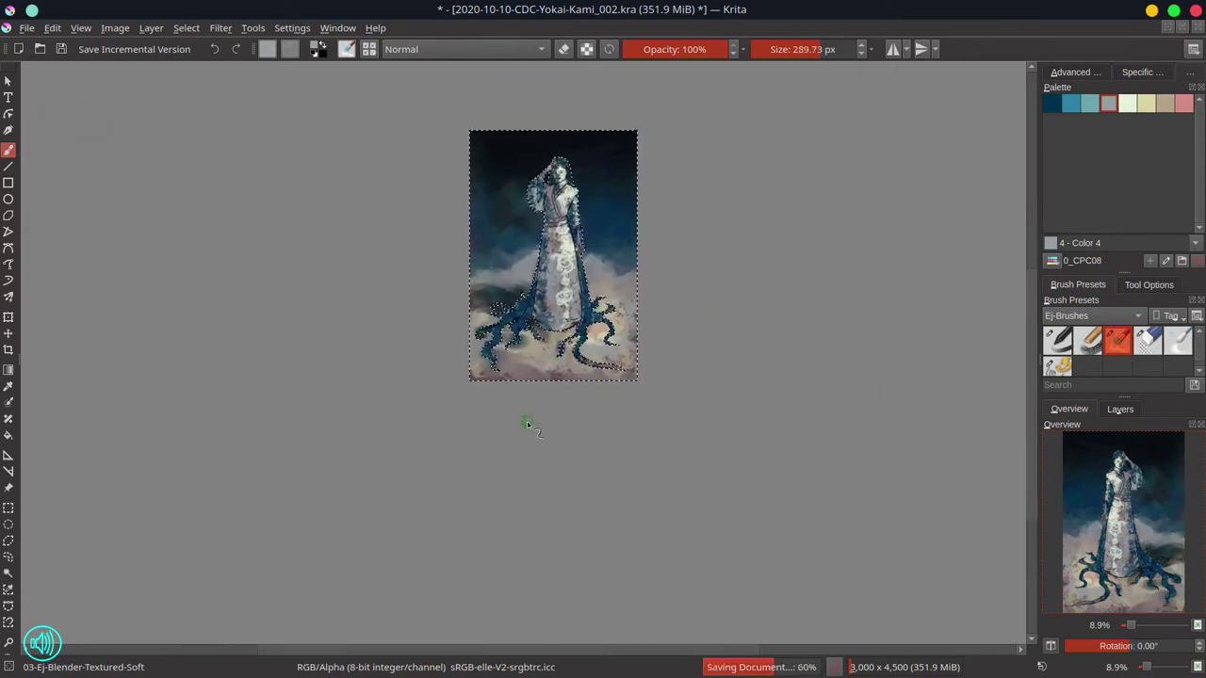
mouse_move(528, 360)
left_mouse_down()
mouse_move(529, 341)
mouse_move(509, 339)
mouse_move(478, 378)
left_mouse_up()
mouse_move(573, 337)
left_mouse_down()
mouse_move(605, 376)
mouse_move(587, 332)
mouse_move(613, 386)
mouse_move(633, 356)
mouse_move(598, 351)
mouse_move(633, 348)
mouse_move(603, 305)
left_mouse_up()
Step: Paint over the ground with the 02-Ej-Chalk-Grainy brush at 183.68 px and sample ground and mist colours from the canvas
left_click(1089, 340)
mouse_move(548, 340)
left_mouse_down()
mouse_move(630, 327)
mouse_move(590, 345)
mouse_move(626, 287)
mouse_move(621, 313)
mouse_move(488, 362)
mouse_move(569, 363)
mouse_move(503, 374)
left_mouse_up()
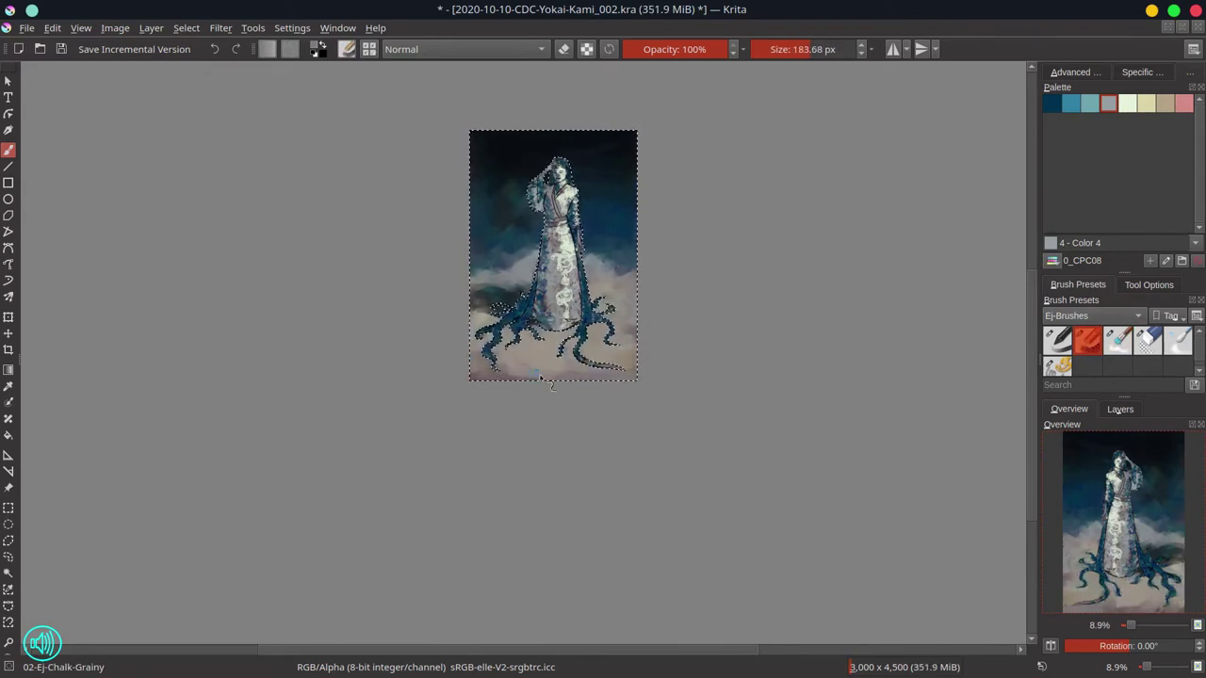
left_click(573, 326, "ctrl")
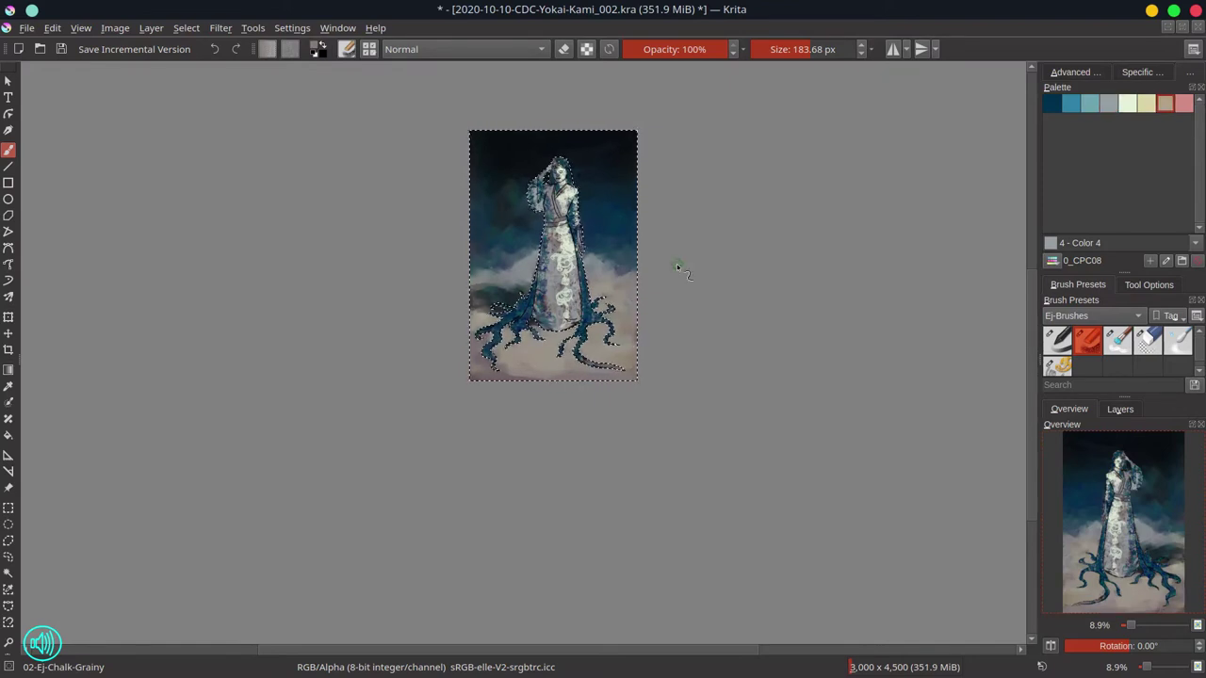
left_click(597, 264, "ctrl")
left_click(539, 270, "ctrl")
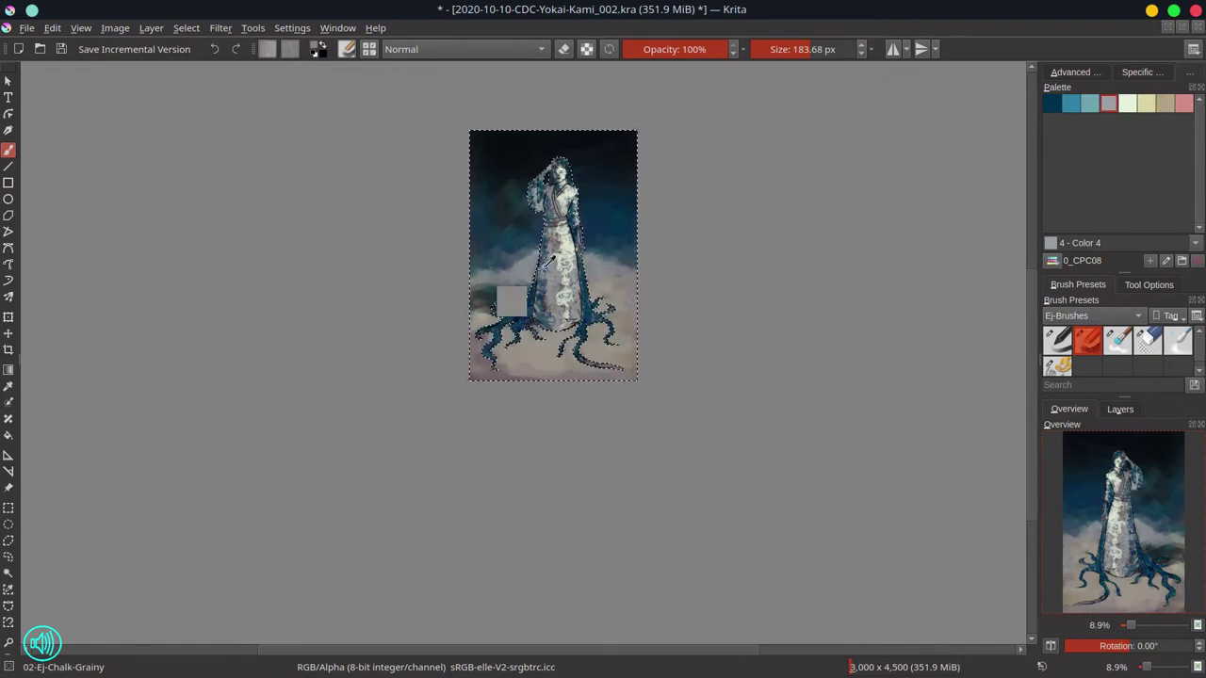
Step: Undo the test gray chalk stroke made beside the skirt and save the painting
left_click_drag(528, 264, 544, 249)
key("ctrl+z")
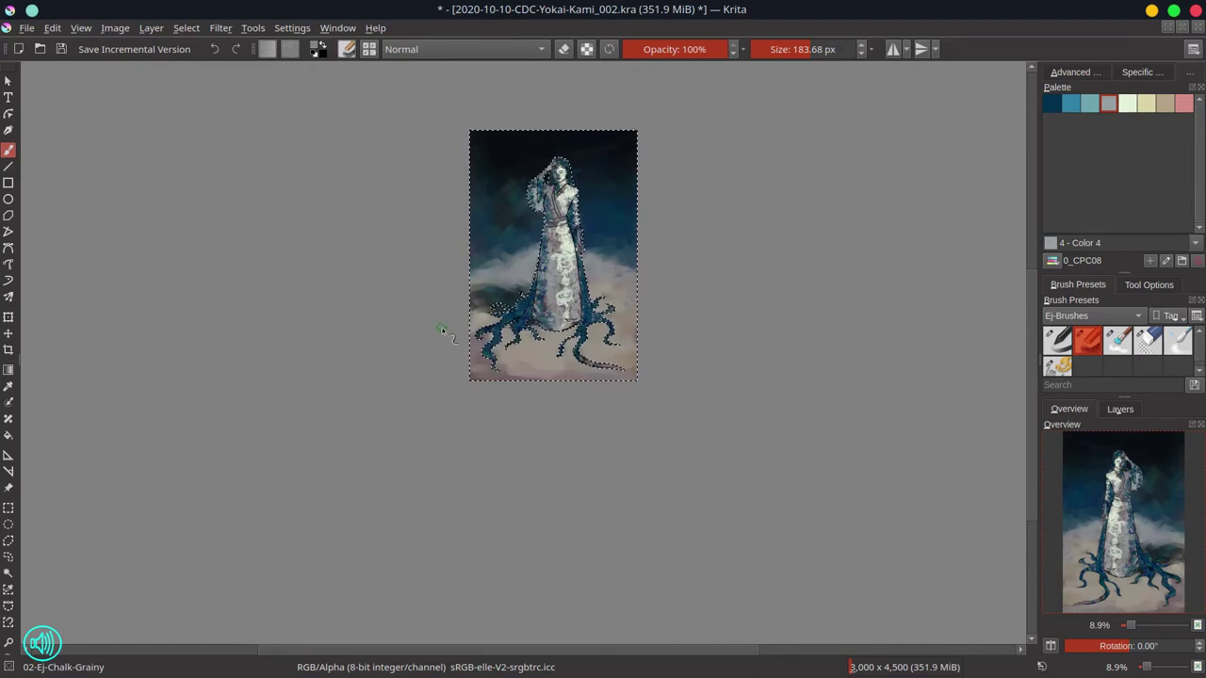
left_click(61, 50)
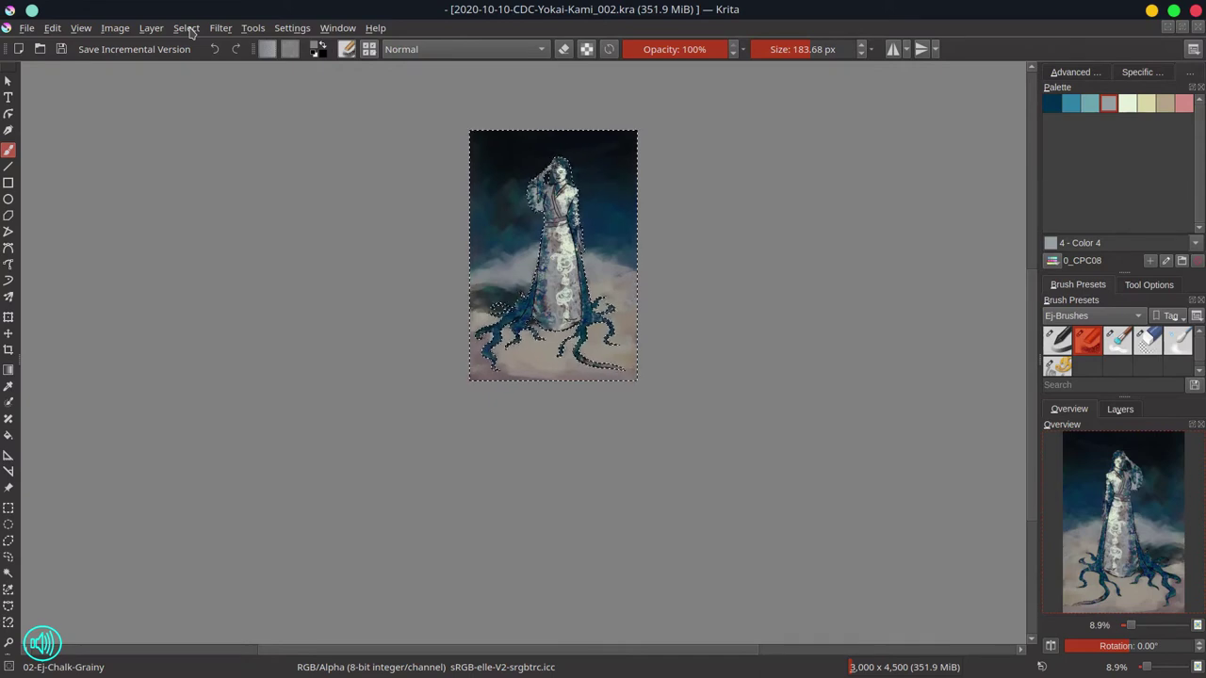
Step: Invert the selection to the figure, apply Color Adjustment curves with highlights at input 168, output 199 and slightly lowered shadows, and save
left_click(189, 31)
left_click(198, 103)
left_click(220, 27)
mouse_move(243, 66)
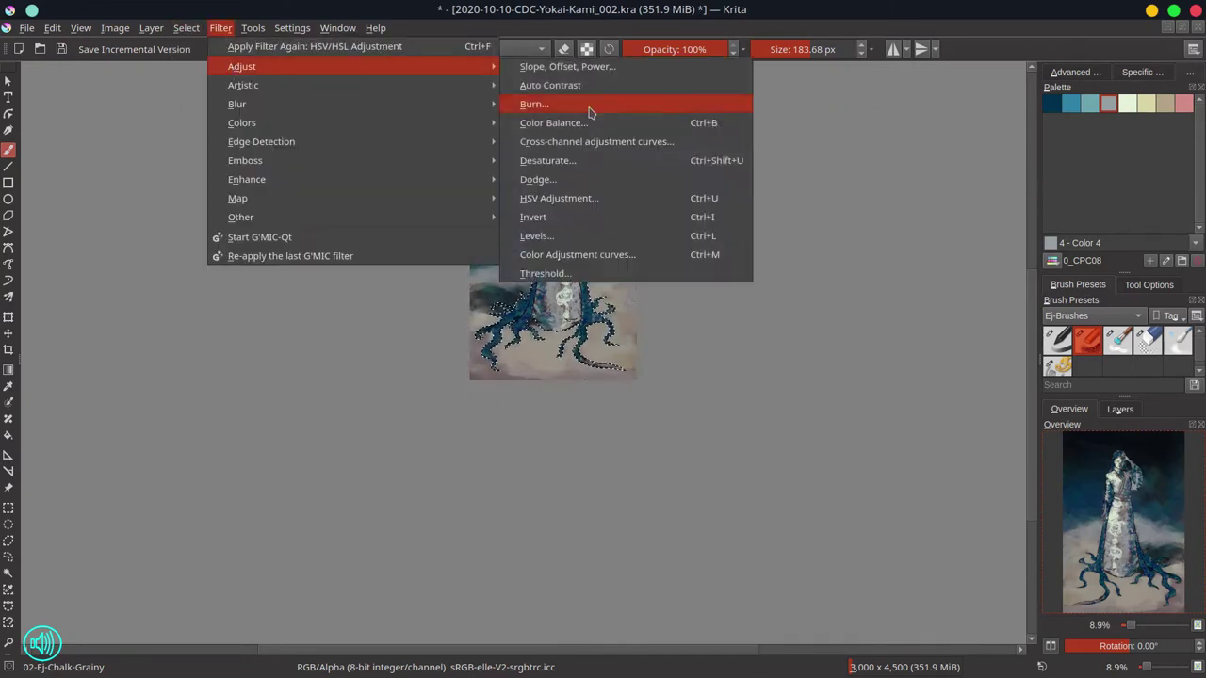
left_click(578, 255)
left_click_drag(286, 392, 286, 367)
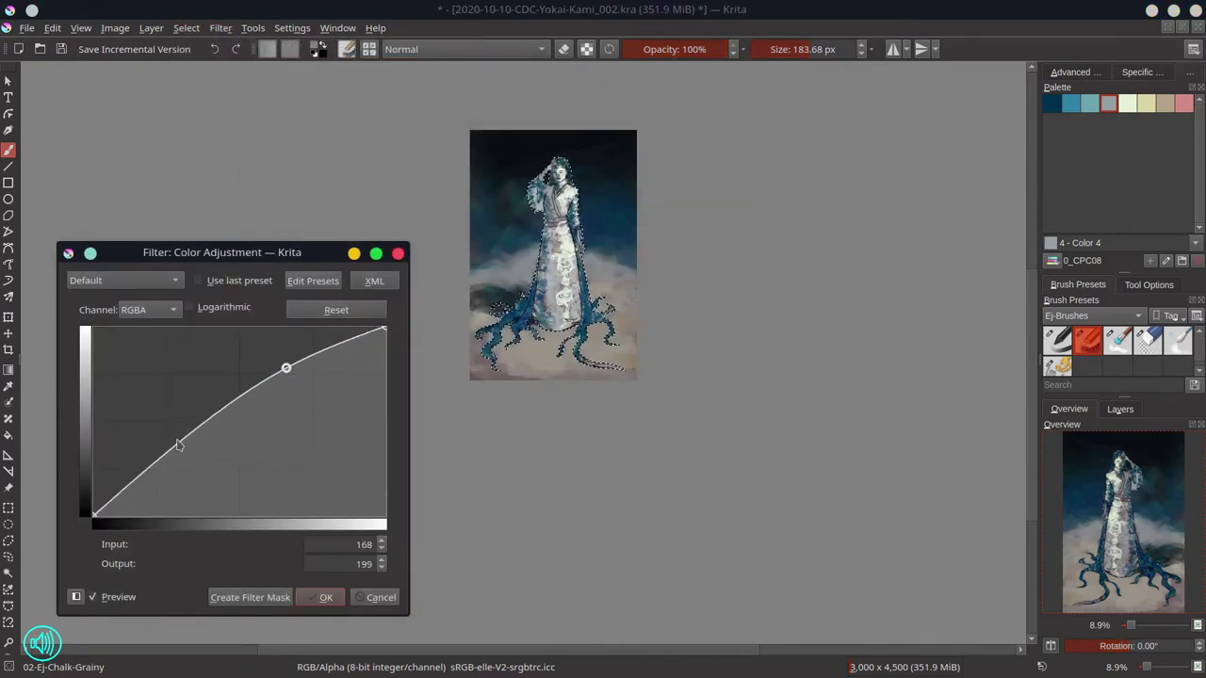
left_click_drag(179, 445, 176, 459)
left_click(322, 598)
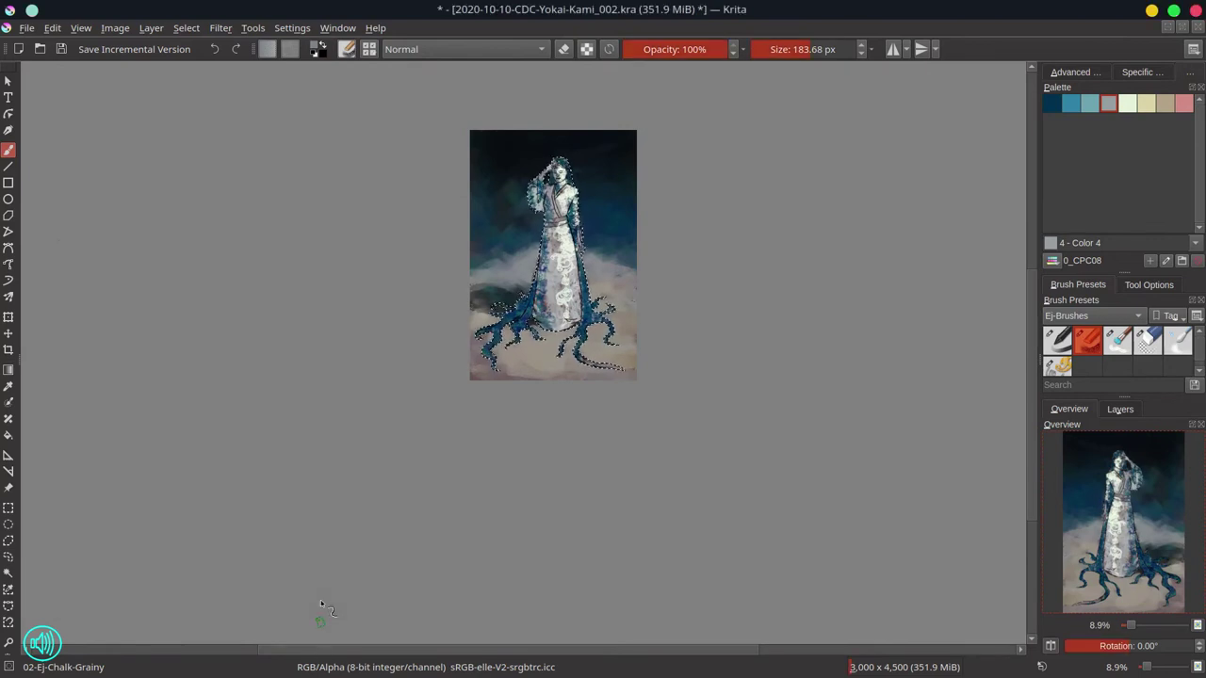
left_click(61, 50)
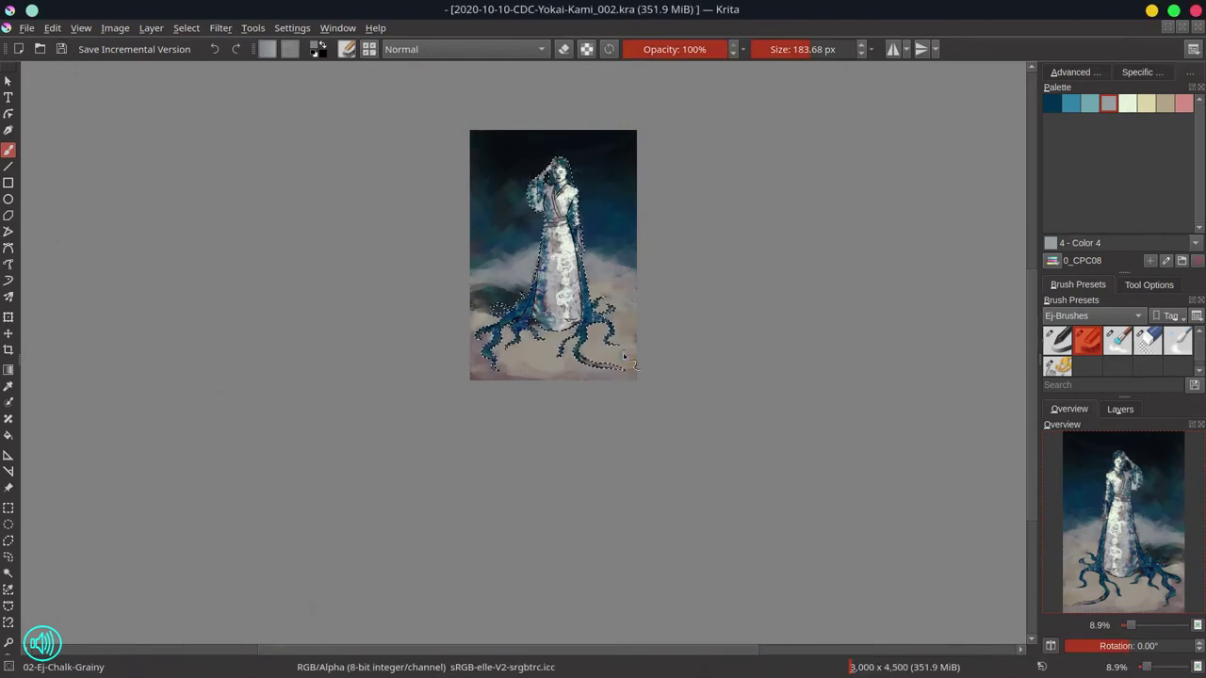
Step: Smooth the mottled texture of the skirt with the 03-Ej-Blender-Textured-Soft brush, reducing its size to 180.98 px
left_click(1115, 343)
mouse_move(564, 262)
left_mouse_down()
mouse_move(514, 261)
mouse_move(564, 243)
left_mouse_up()
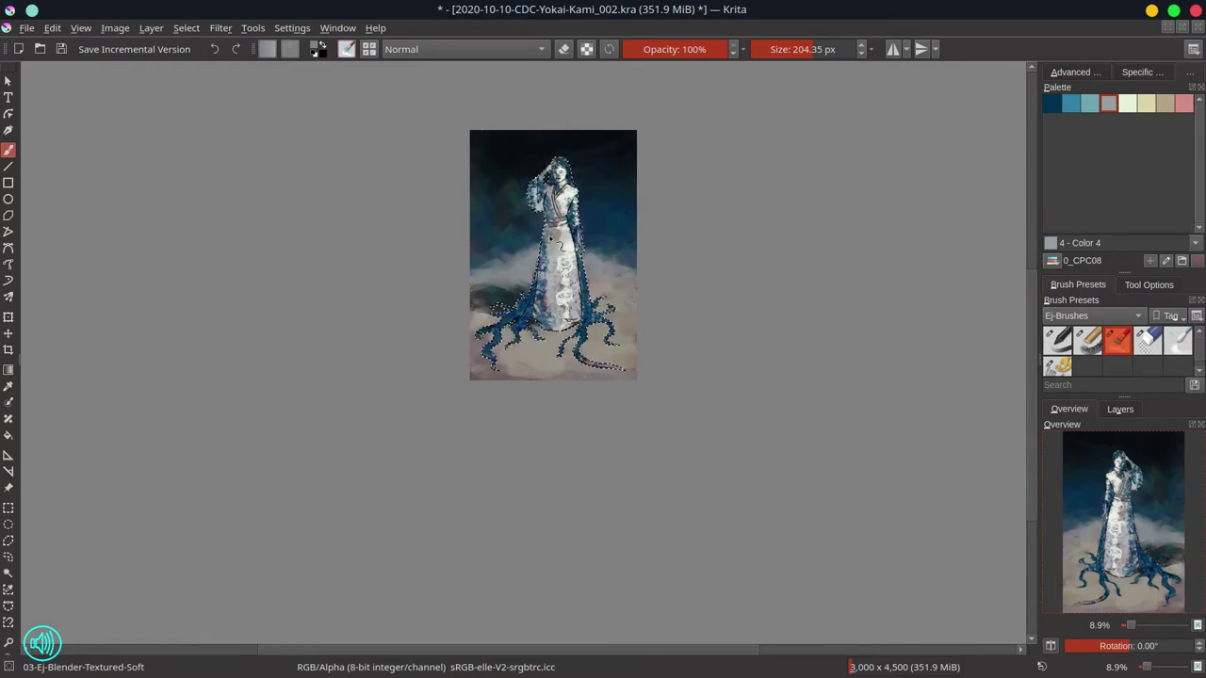
left_click_drag(543, 287, 543, 325)
left_click_drag(544, 278, 530, 278, "shift")
mouse_move(563, 249)
left_mouse_down()
mouse_move(558, 316)
mouse_move(569, 320)
left_mouse_up()
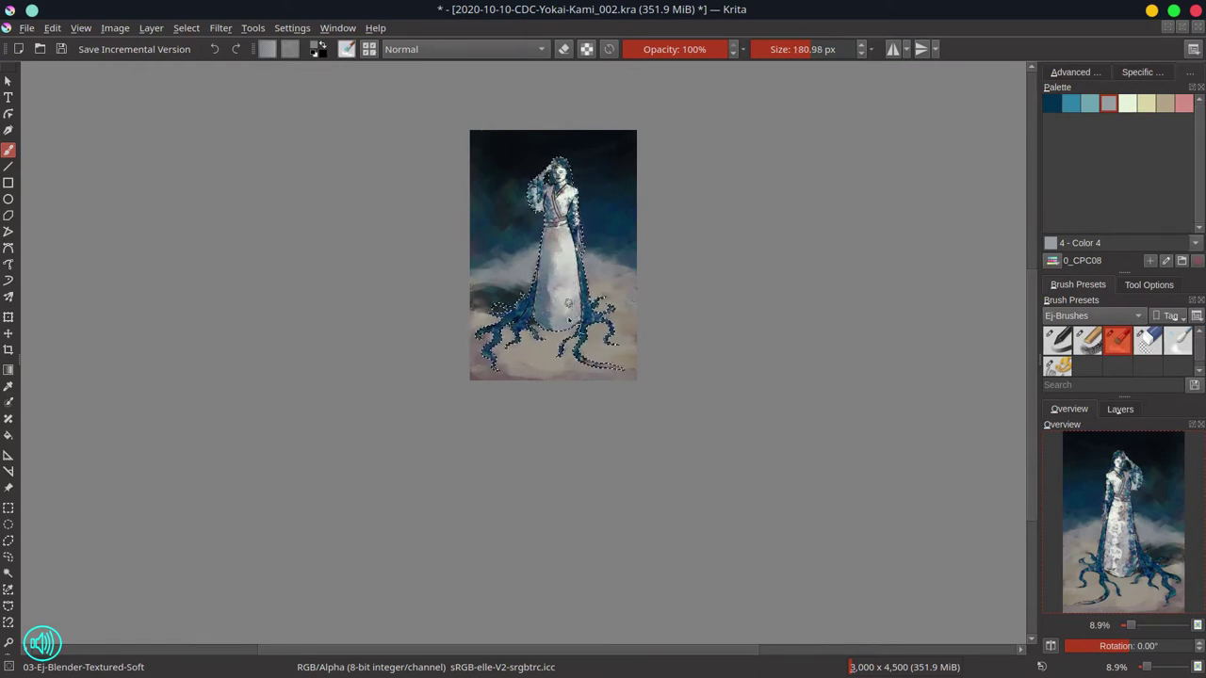
Step: Blend the torso and the raised sleeve, reducing the blender brush to 55.22 px for the sleeve's edges
key("bracketleft")
mouse_move(557, 194)
left_mouse_down()
mouse_move(554, 210)
mouse_move(575, 200)
mouse_move(582, 215)
left_mouse_up()
mouse_move(548, 173)
left_mouse_down()
mouse_move(536, 195)
mouse_move(561, 223)
mouse_move(637, 524)
left_mouse_up()
scroll(585, 253, "up", 7)
scroll(637, 524, "up", 1)
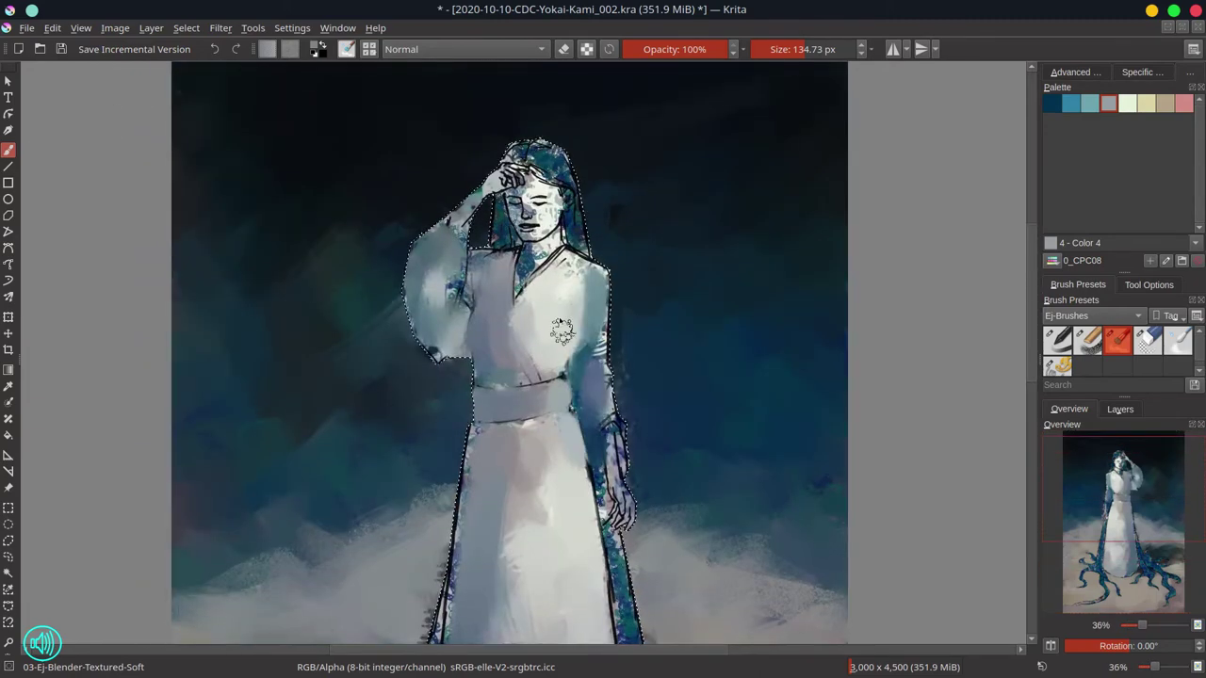
left_click_drag(471, 302, 450, 301)
left_click_drag(465, 247, 459, 234)
mouse_move(440, 227)
left_mouse_down()
mouse_move(424, 227)
mouse_move(458, 234)
left_mouse_up()
mouse_move(450, 351)
left_mouse_down()
mouse_move(429, 351)
mouse_move(407, 286)
left_mouse_up()
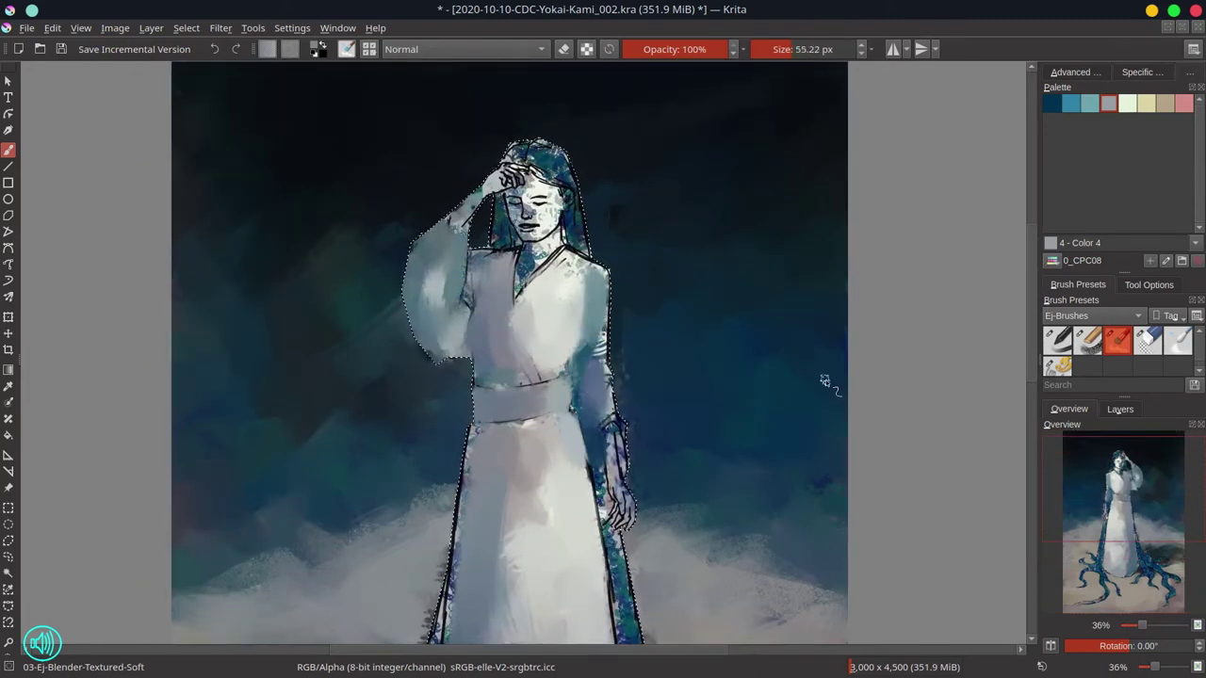
Step: Blend the lowered arm's sleeve, the shoulder and the collar of the robe
left_click_drag(603, 362, 605, 316)
left_click_drag(595, 301, 608, 301)
left_click_drag(612, 400, 617, 429)
left_click_drag(605, 415, 613, 462)
left_click_drag(608, 275, 567, 255)
left_click_drag(568, 255, 529, 293)
Step: Blend the skirt's left edge and curved hem with the blender at 83.12 px, and save the painting
left_click_drag(576, 491, 578, 250)
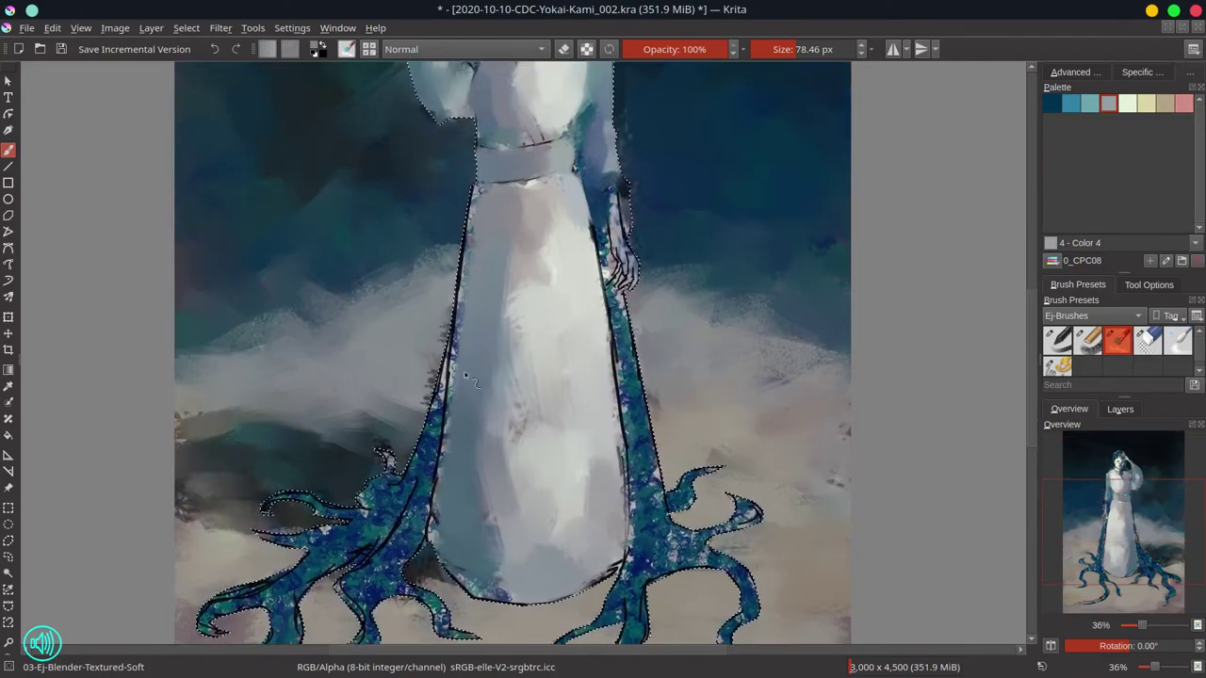
left_click_drag(441, 485, 440, 444)
left_click_drag(450, 358, 473, 203)
left_click_drag(439, 524, 519, 592)
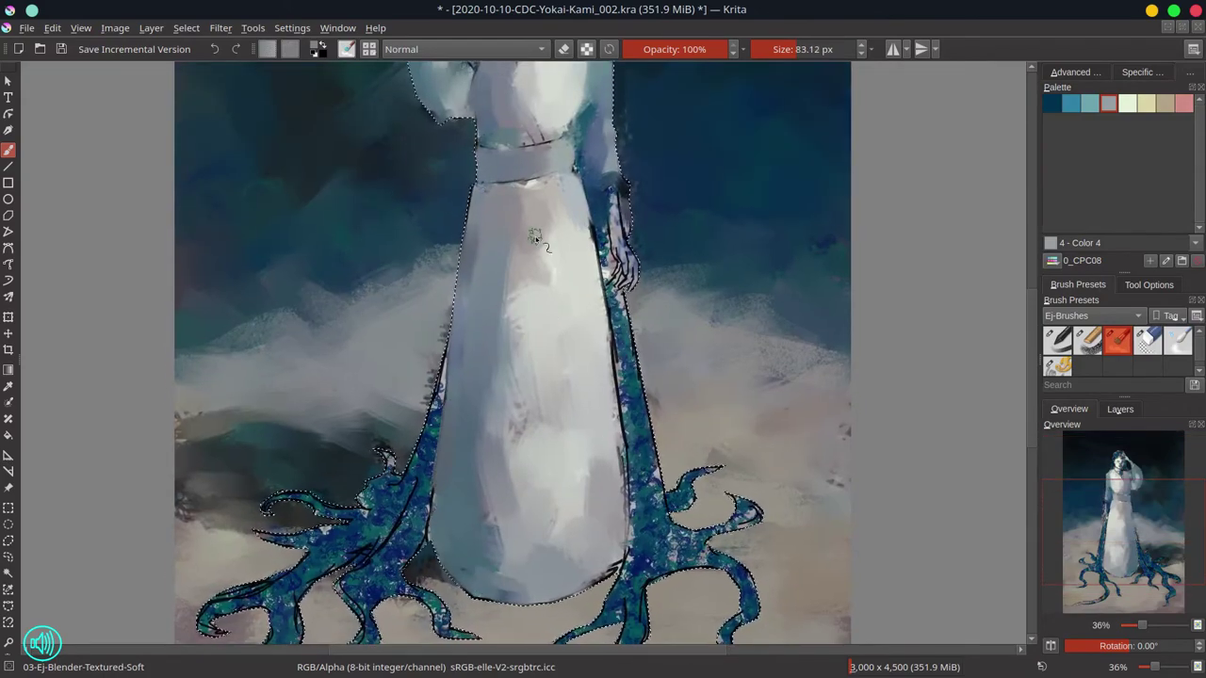
left_click(61, 48)
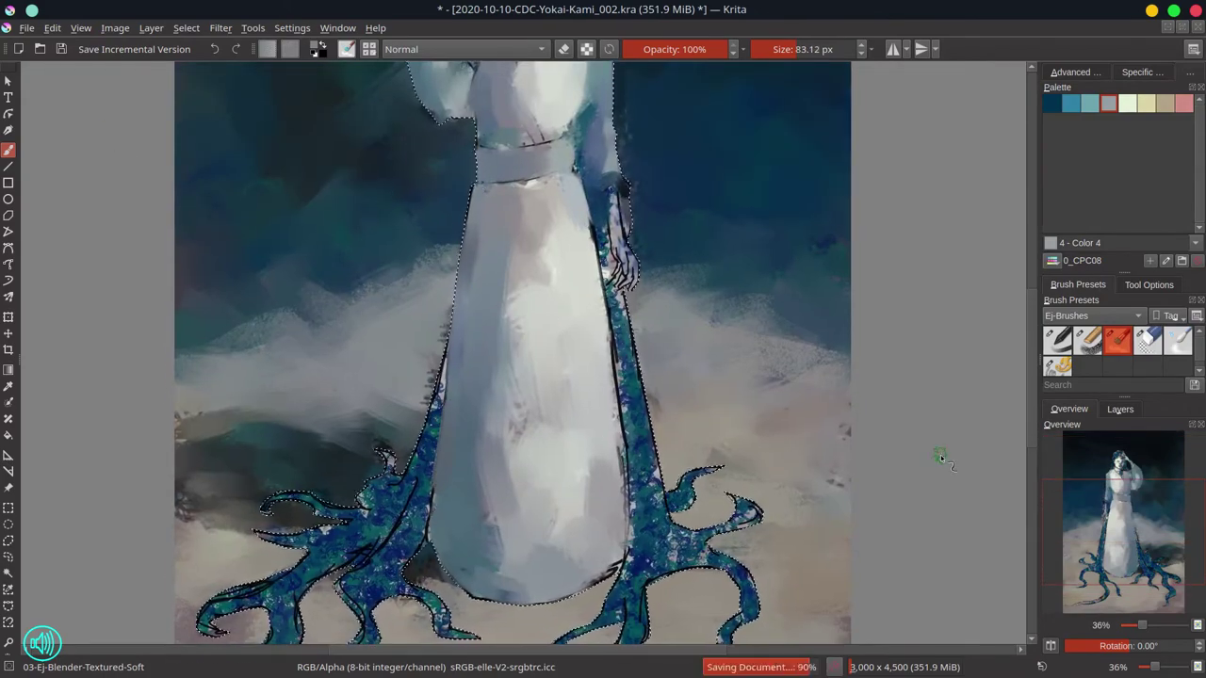
Step: Show the og sketch layer and shade both sleeves and the torso's side using 02-Ej-Chalk-Grainy in Multiply mode at 61.37 px
left_click(1119, 408)
left_click(1050, 474)
left_click_drag(650, 226, 609, 368)
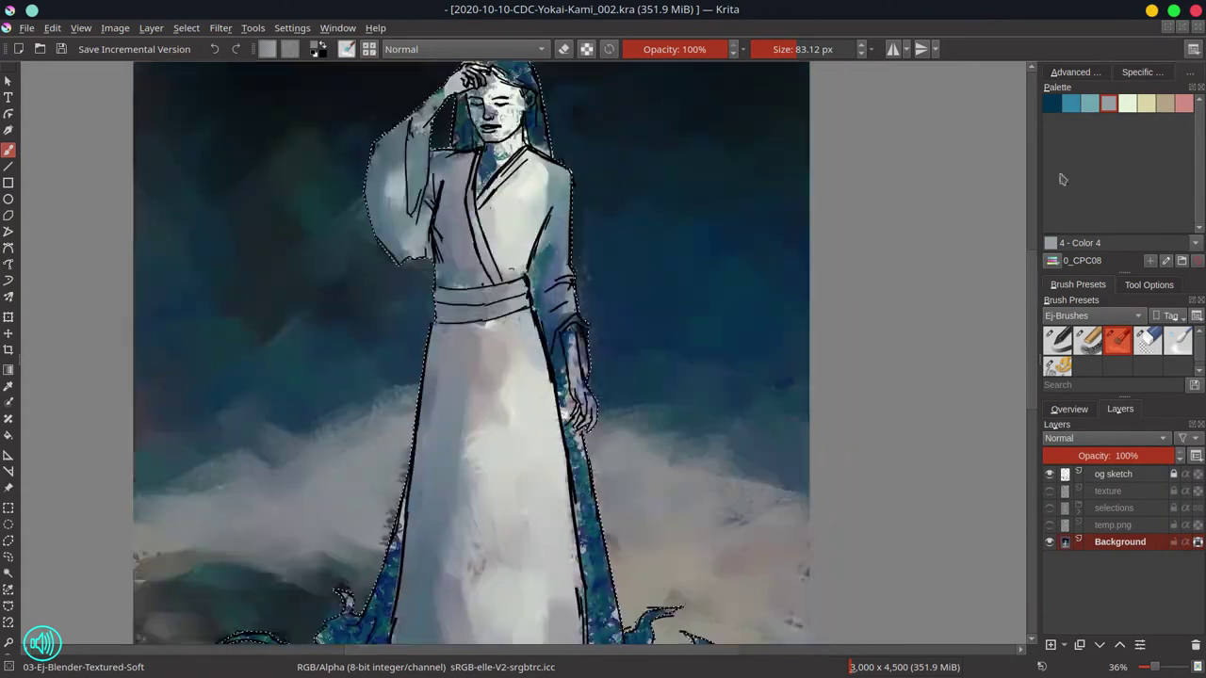
left_click(1087, 339)
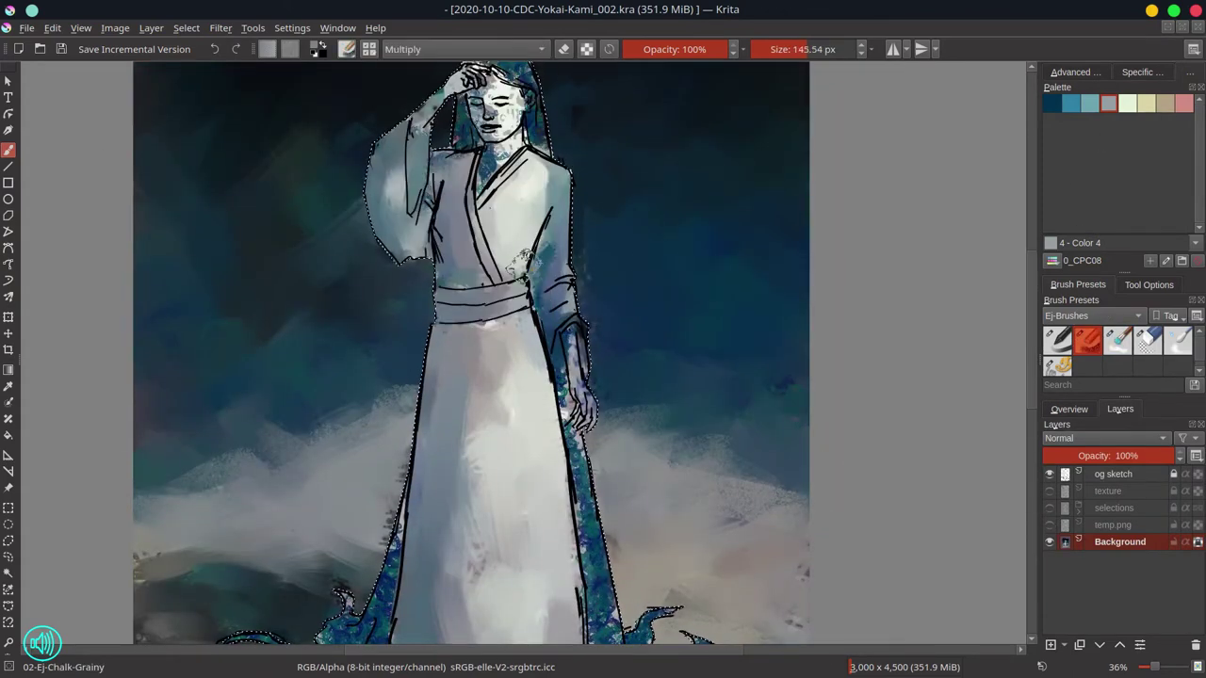
mouse_move(546, 219)
left_mouse_down()
mouse_move(518, 273)
mouse_move(560, 374)
left_mouse_up()
left_click_drag(569, 294, 583, 315)
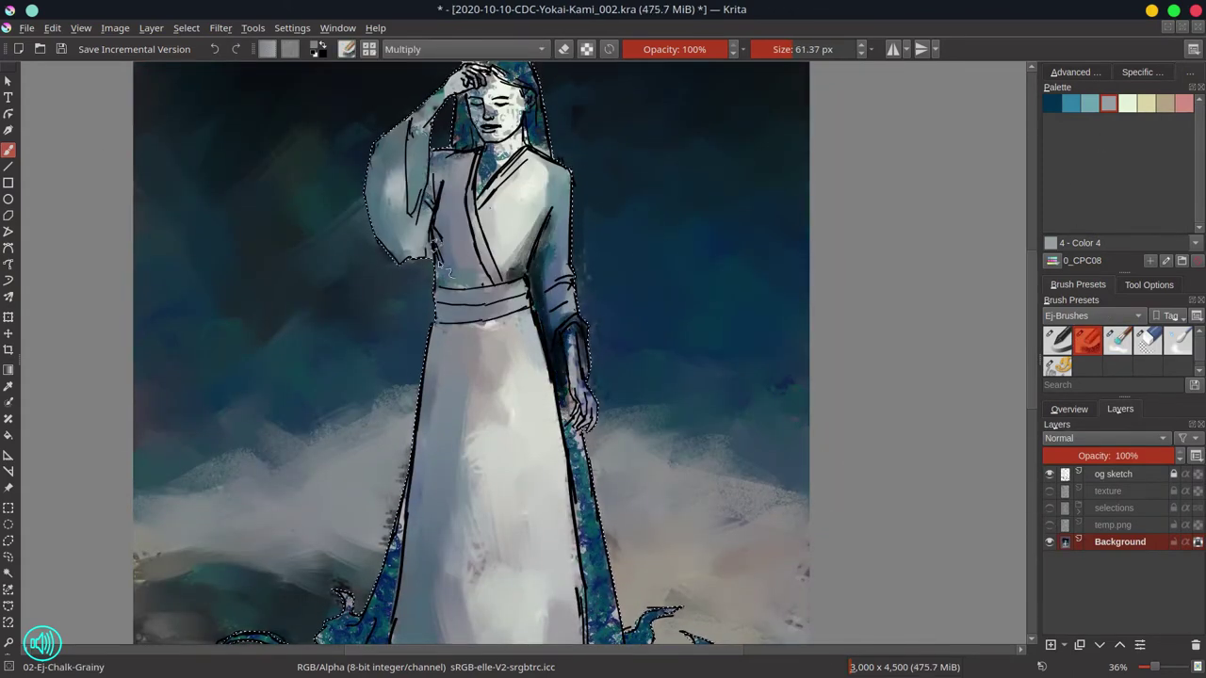
left_click_drag(436, 188, 423, 253)
left_click_drag(433, 111, 414, 207)
Step: Darken the skirt's left edge, the hem and the blue side panels running down to the tentacles in Multiply mode
left_click_drag(398, 345, 436, 181)
mouse_move(468, 186)
left_mouse_down()
mouse_move(441, 500)
mouse_move(494, 569)
left_mouse_up()
left_click_drag(530, 546, 610, 541)
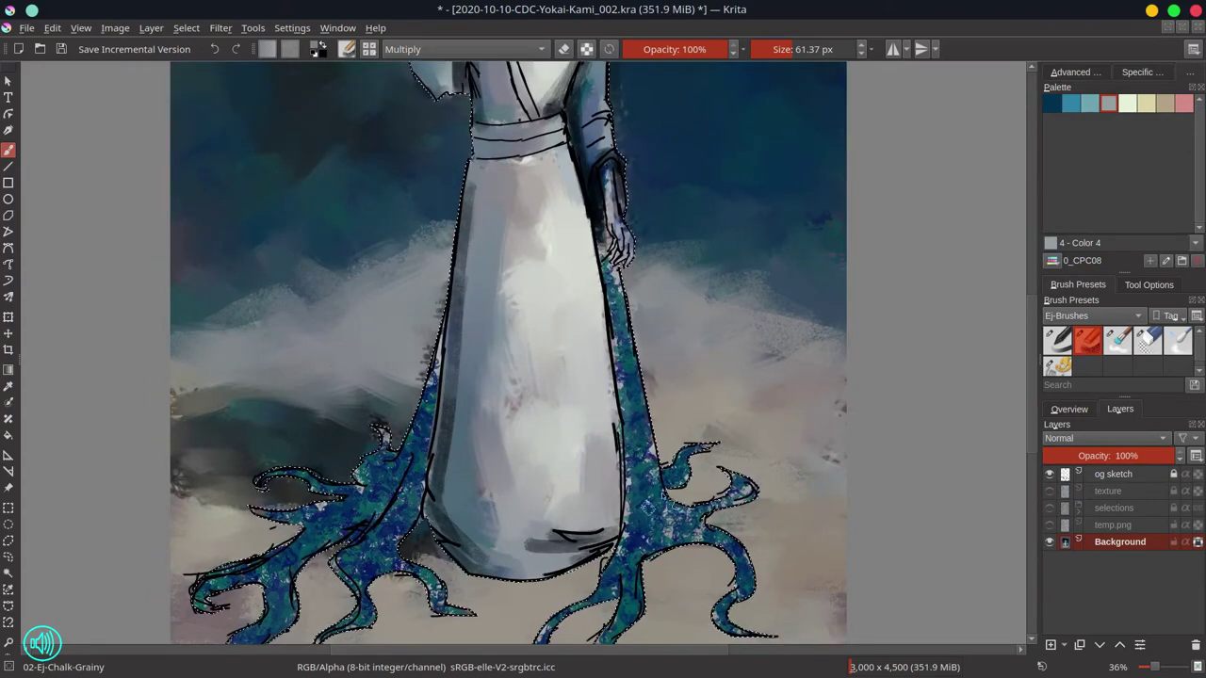
left_click_drag(610, 283, 633, 508)
mouse_move(437, 355)
left_mouse_down()
mouse_move(405, 518)
mouse_move(350, 571)
left_mouse_up()
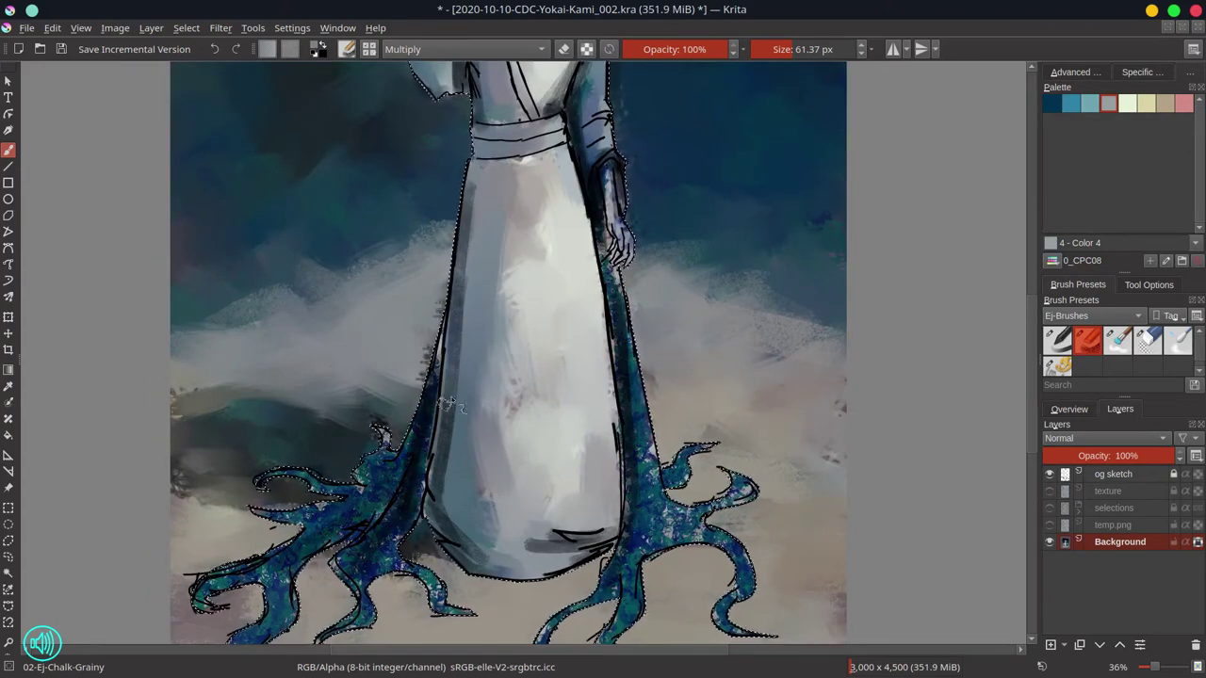
Step: Shade the hair on both sides of the face and the lowered forearm in Multiply mode
left_click_drag(513, 216, 455, 589)
mouse_move(454, 314)
left_mouse_down()
mouse_move(479, 361)
mouse_move(444, 345)
left_mouse_up()
left_click_drag(511, 328, 523, 358)
left_click_drag(543, 603, 552, 623)
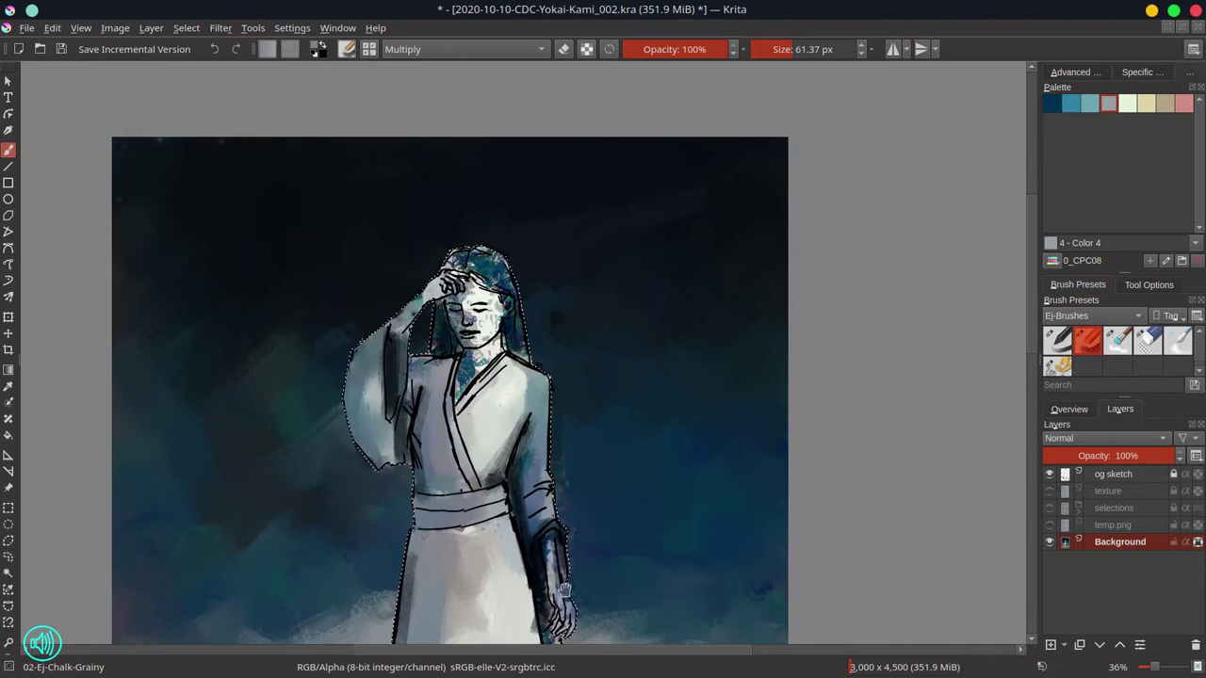
Step: Return the brush to Normal mode, add pale green-white highlights to the robe's torso, sleeve and sash, and save
left_click_drag(608, 518, 654, 292)
left_click_drag(654, 292, 647, 372)
scroll(646, 373, "down", 2)
left_click(439, 49)
left_click(414, 83)
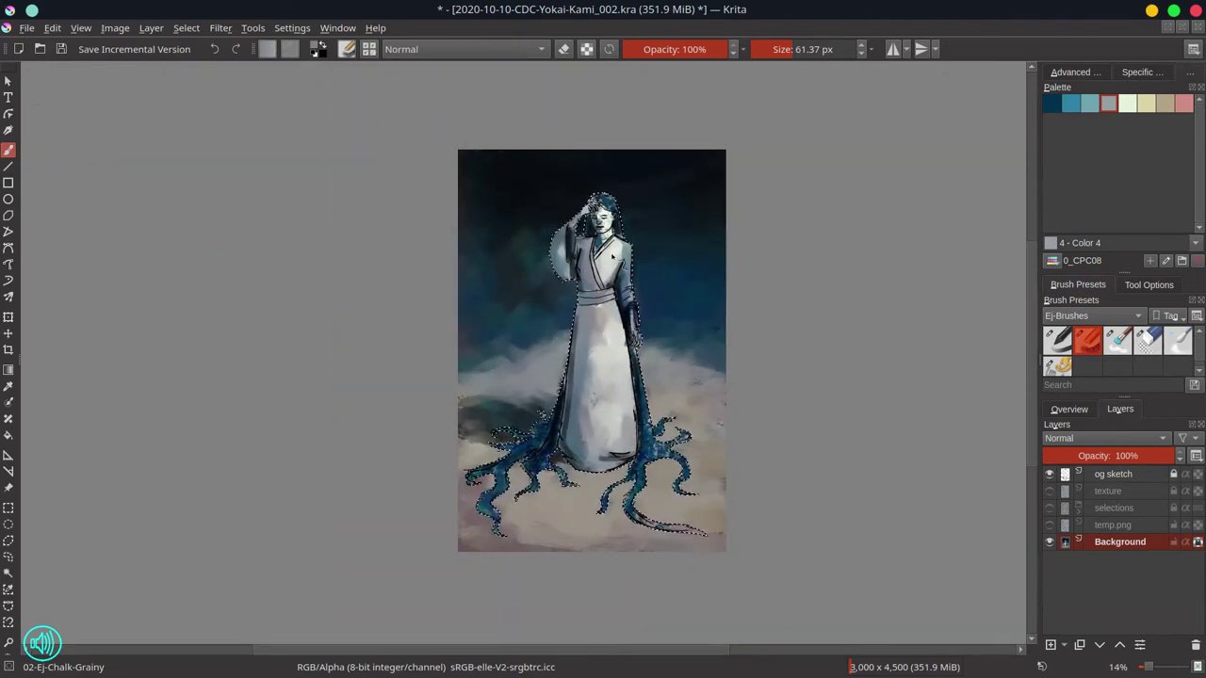
left_click(1126, 103)
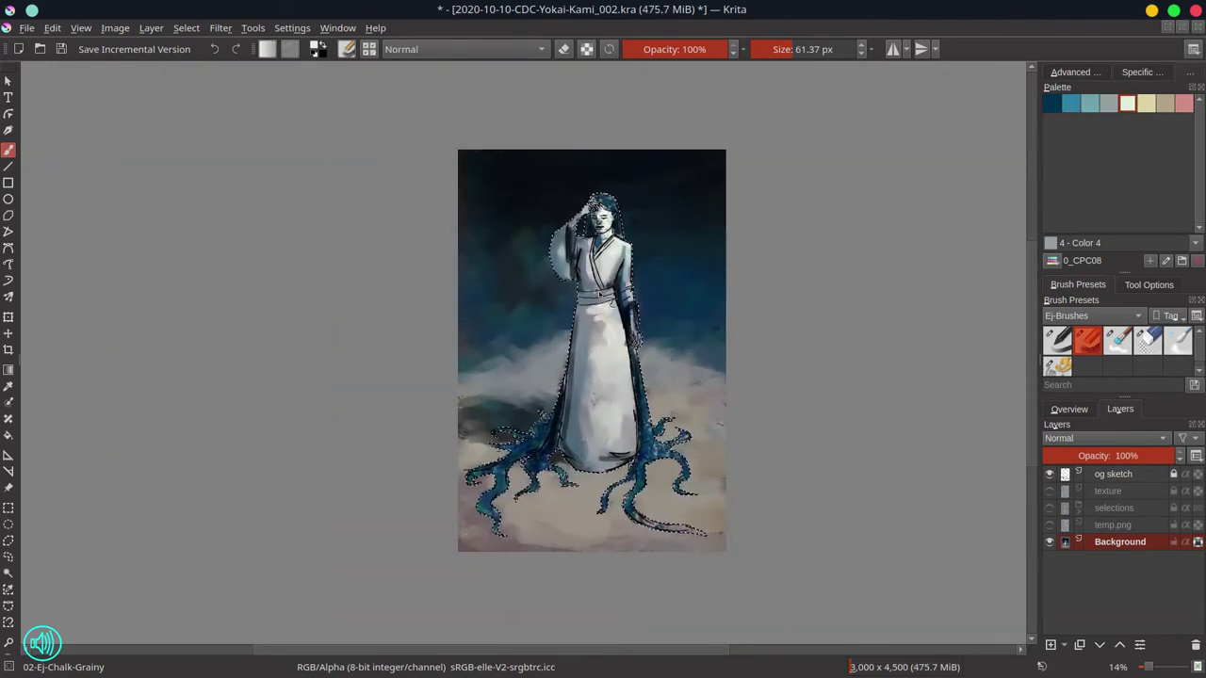
left_click(1084, 413)
key("ctrl+s")
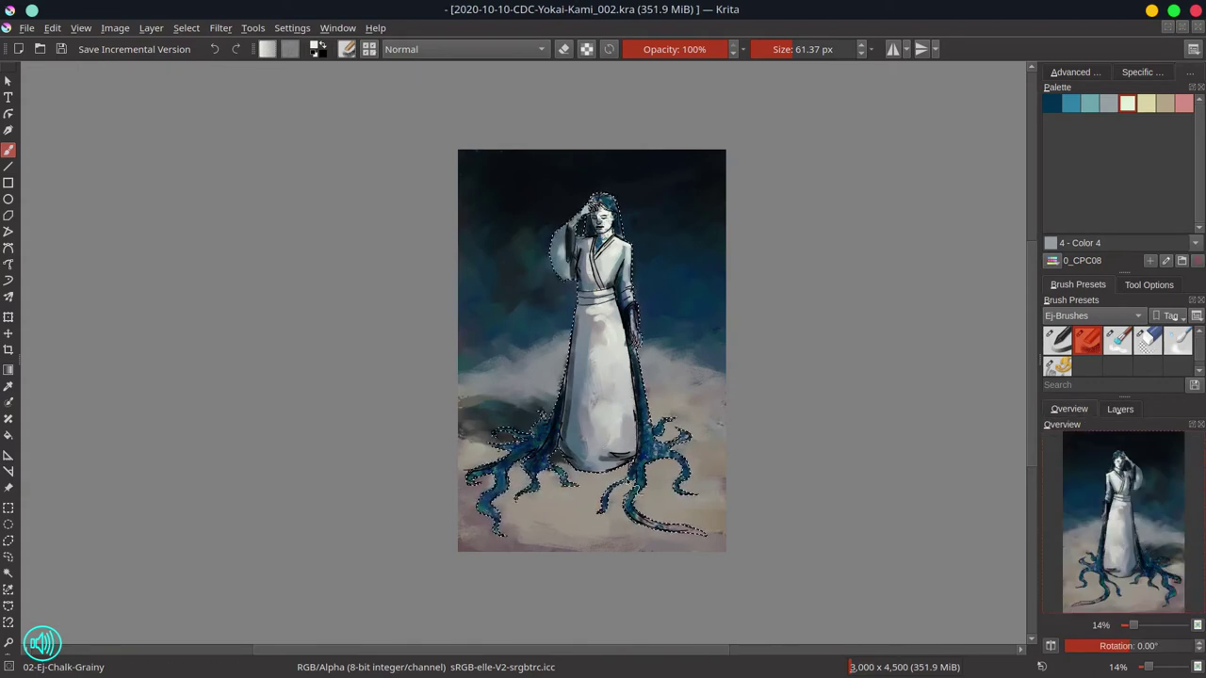
Step: Hide the og sketch layer and soften the robe's new shadows and highlights using 03-Ej-Blender-Textured-Soft at about 66 px
left_click(190, 29)
left_click(193, 102)
left_click(1117, 341)
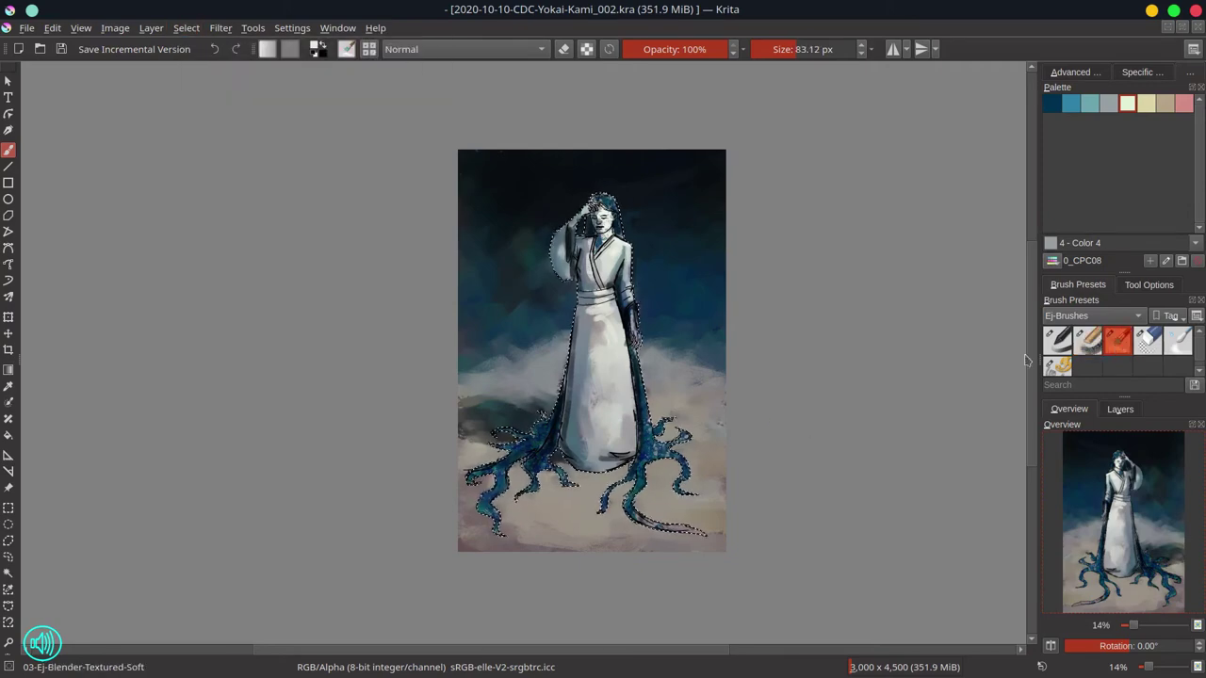
scroll(610, 285, "up", 3)
left_click(1120, 409)
left_click(1070, 409)
left_click_drag(571, 226, 574, 275)
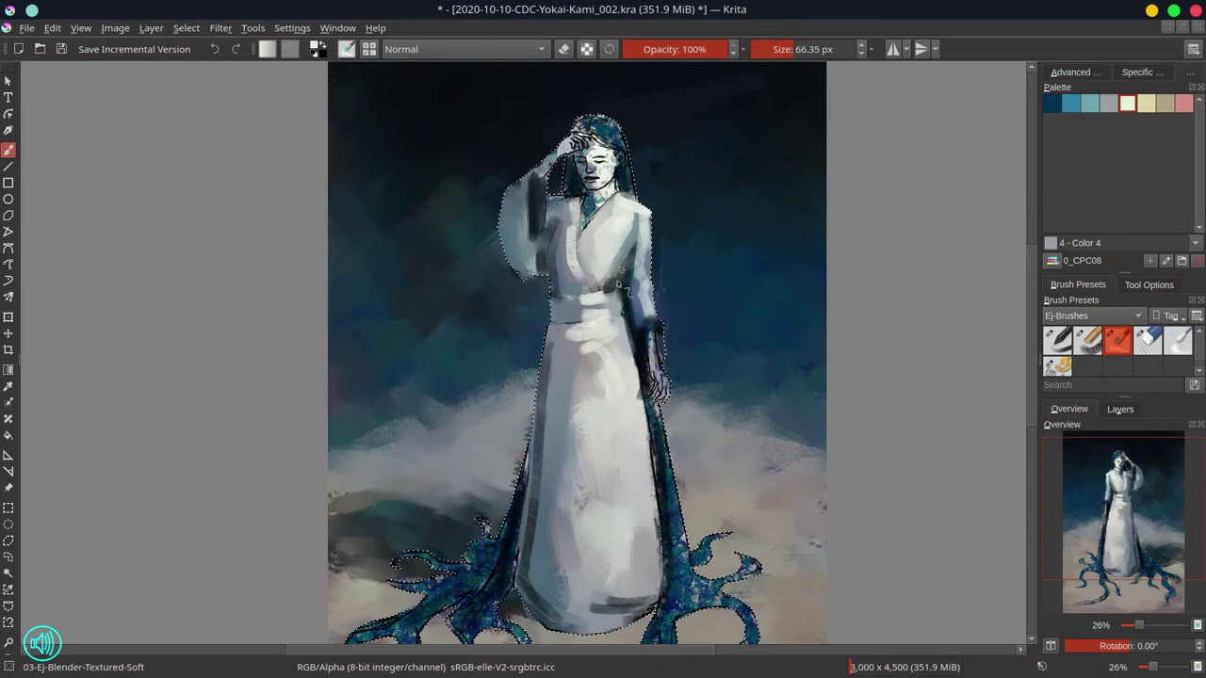
left_click_drag(639, 342, 635, 437)
Step: Sample a dark teal near the skirt's base and paint it down the skirt's right edge with 02-Ej-Chalk-Grainy at 45.84 px
left_click(1088, 341)
left_click(525, 595, "ctrl")
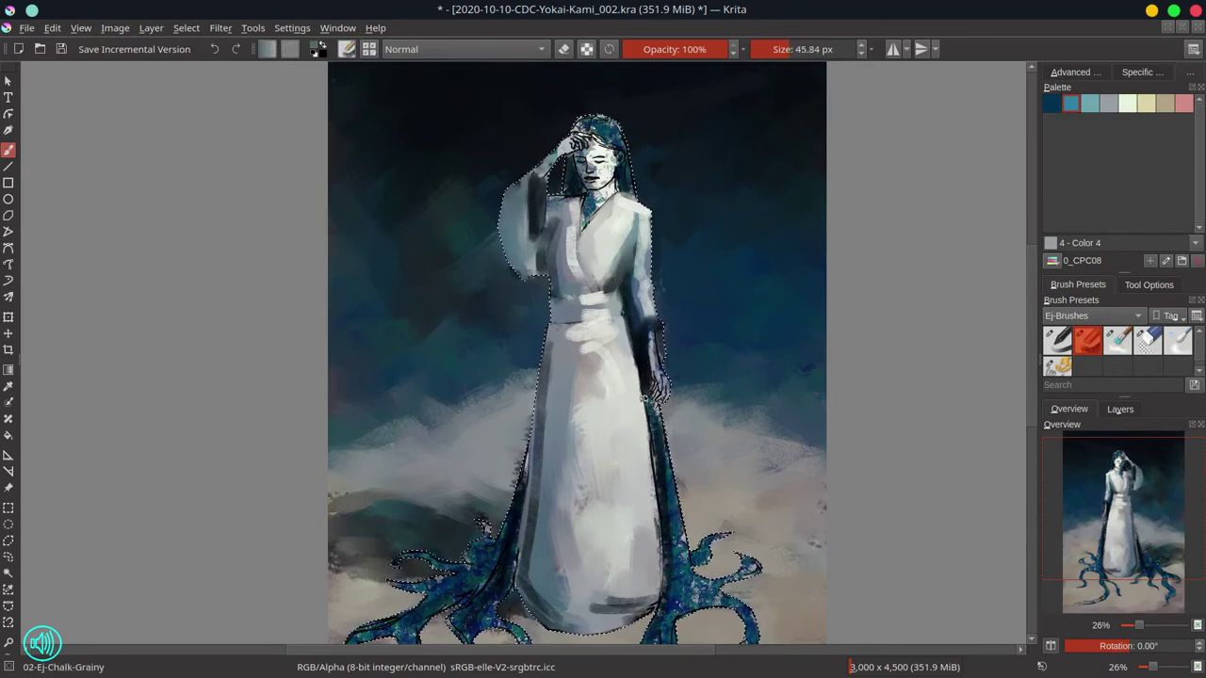
left_click_drag(634, 365, 657, 511)
Step: Blend the skirt's dark right edge and the hair with 03-Ej-Blender-Textured-Soft at about 40 to 50 px
left_click(1117, 341)
left_click_drag(635, 392, 639, 437)
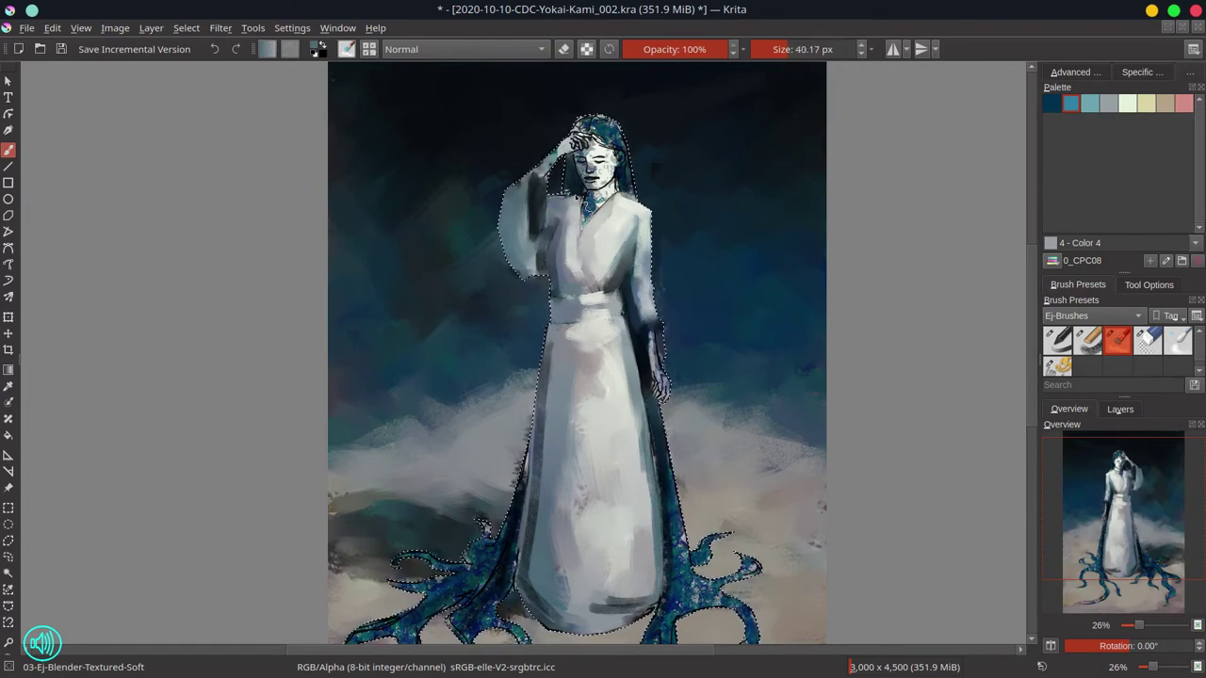
left_click_drag(576, 128, 613, 140)
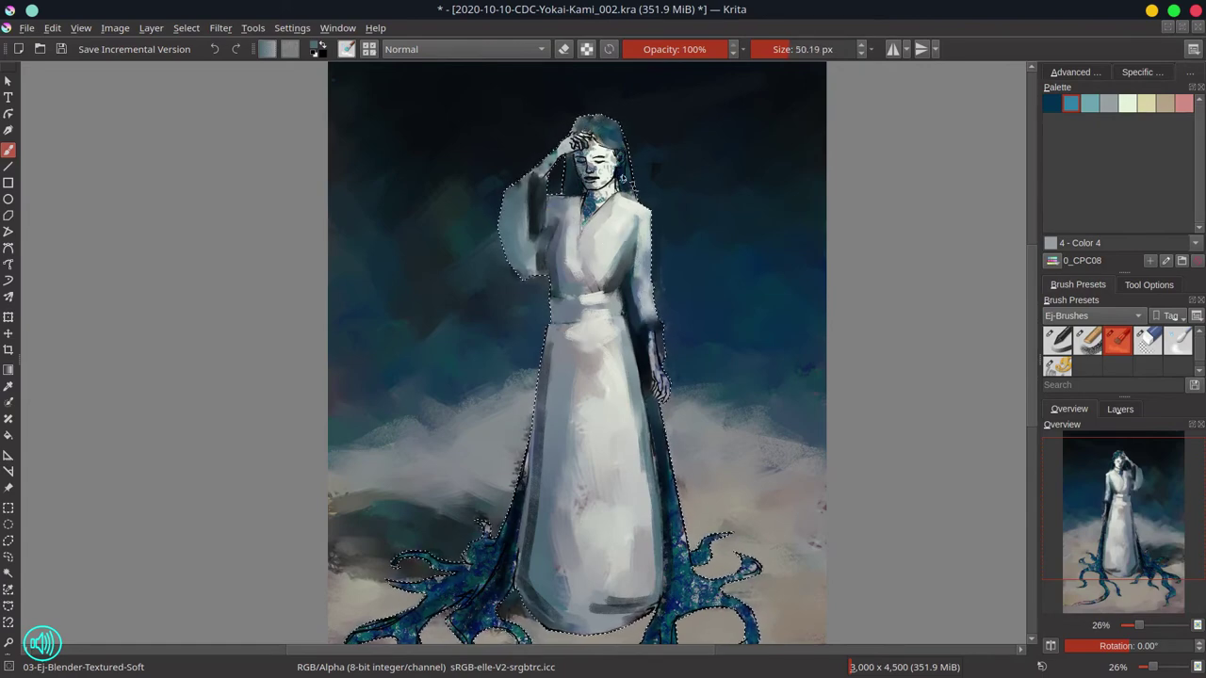
Step: Smooth the right-hand side panel and tentacles with the soft textured blender at about 68 to 83 px
mouse_move(709, 474)
left_mouse_down()
mouse_move(691, 345)
mouse_move(704, 342)
left_mouse_up()
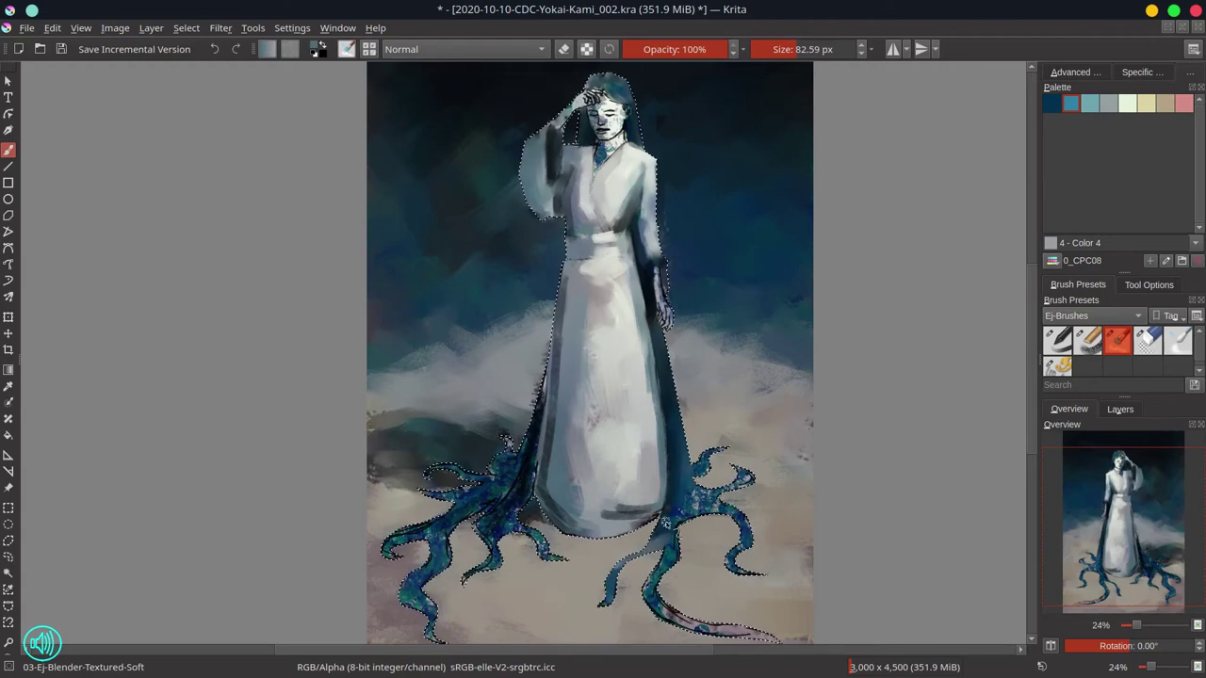
left_click_drag(697, 509, 681, 427)
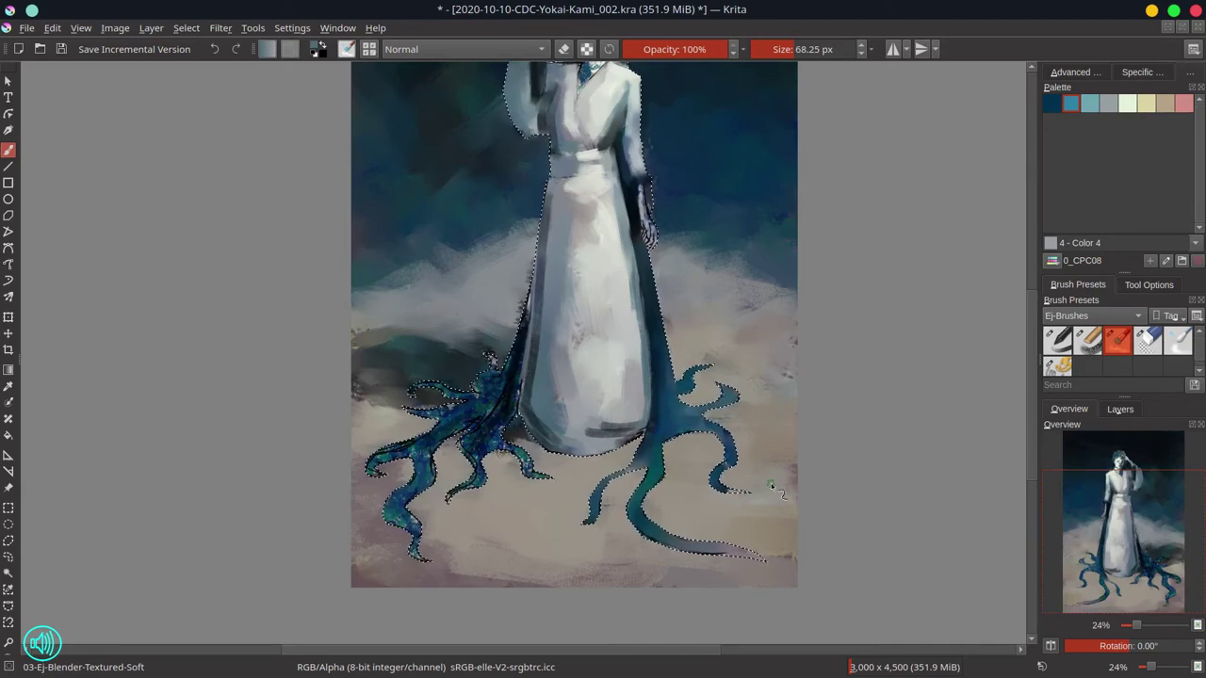
left_click_drag(771, 486, 744, 513)
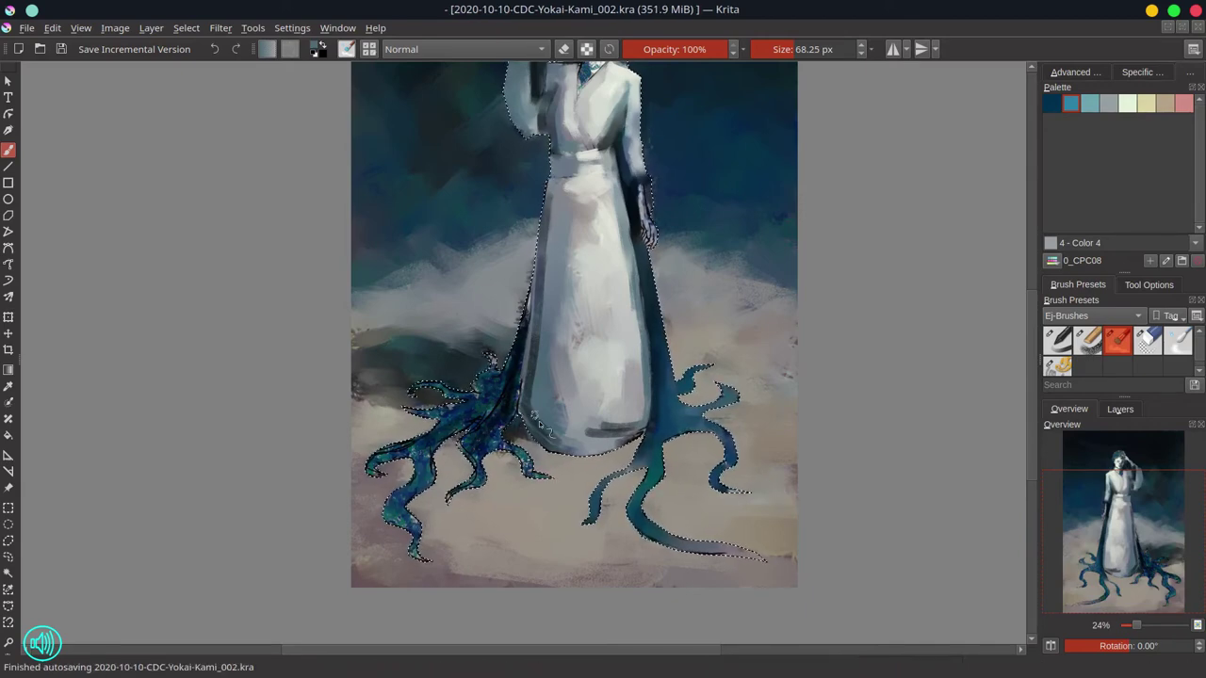
Step: Smooth the left-hand side panel, its tentacles and the skirt's hem with the blender at 75.83 px, and save the painting
left_click_drag(522, 350, 539, 277)
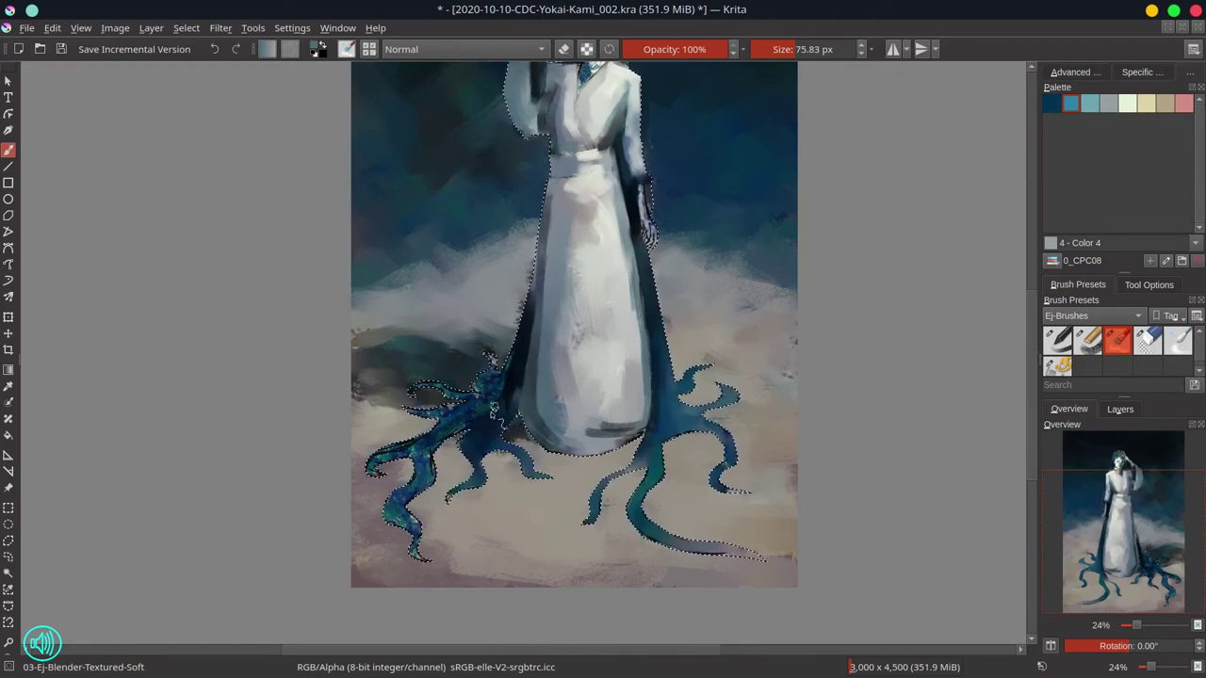
left_click_drag(429, 450, 409, 512)
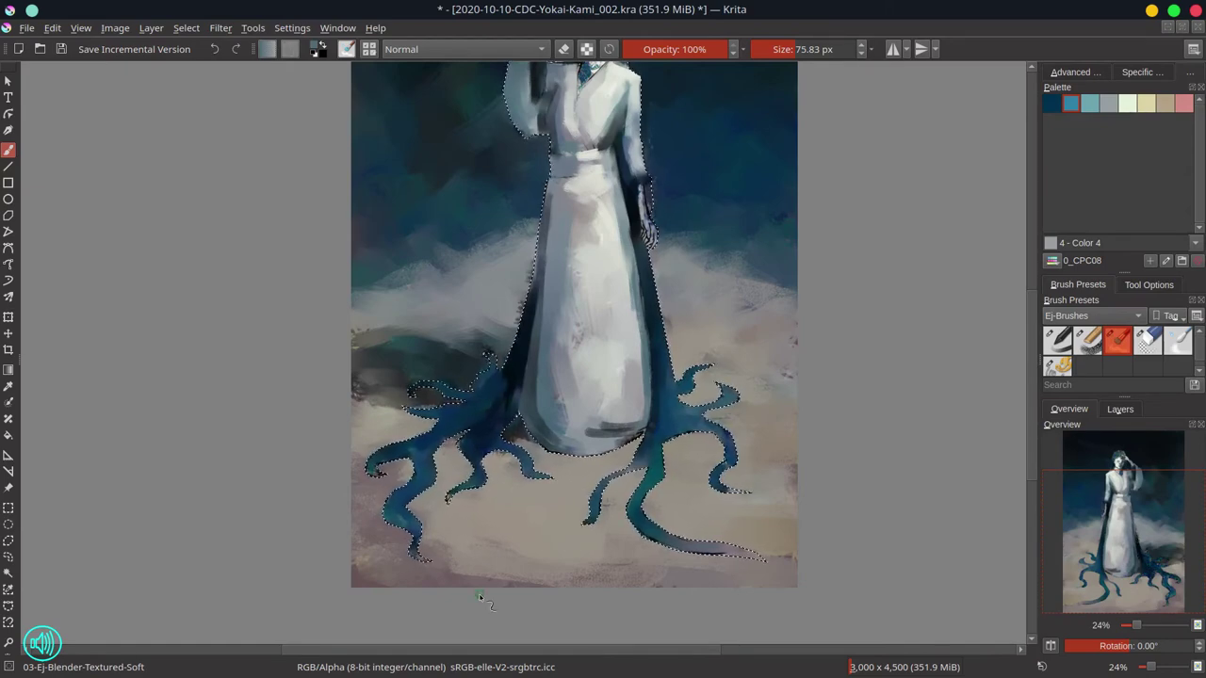
left_click_drag(622, 426, 592, 430)
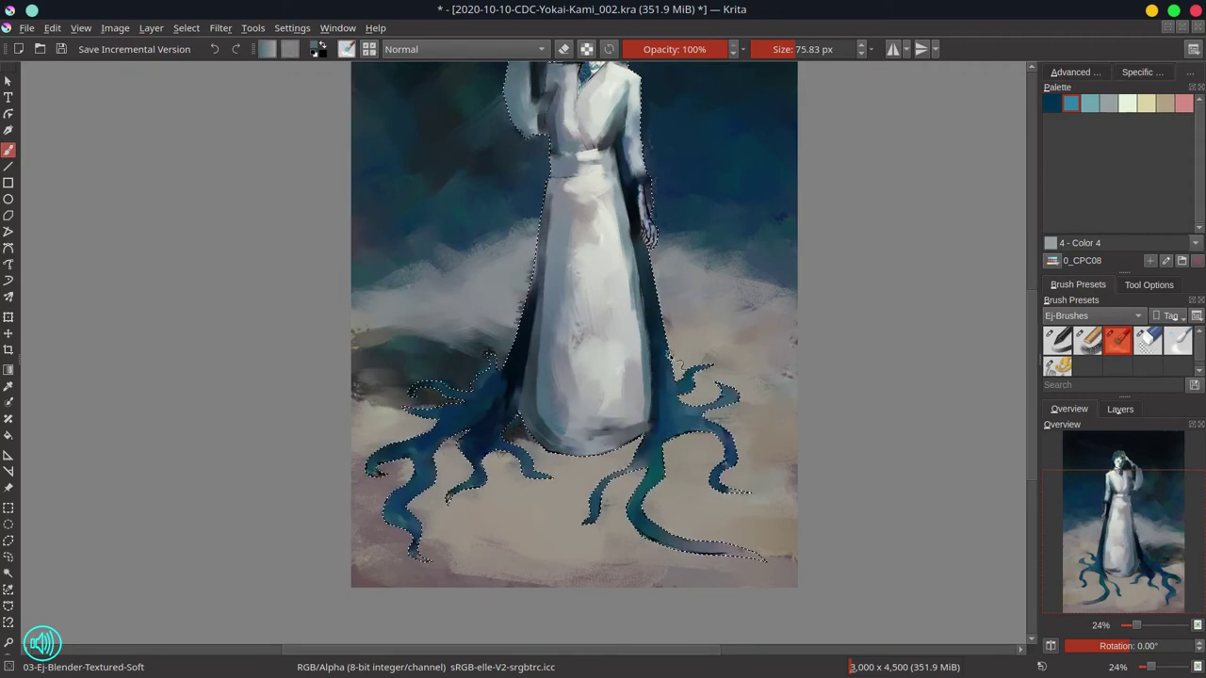
key("ctrl+s")
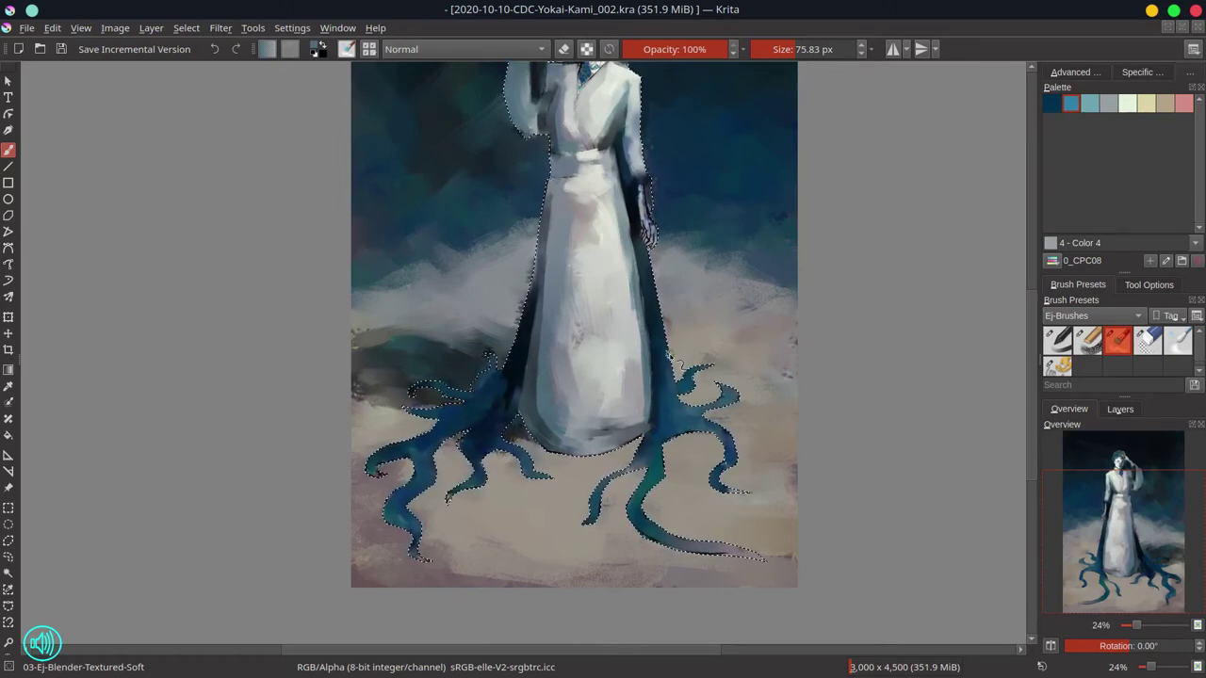
left_click_drag(841, 179, 793, 503)
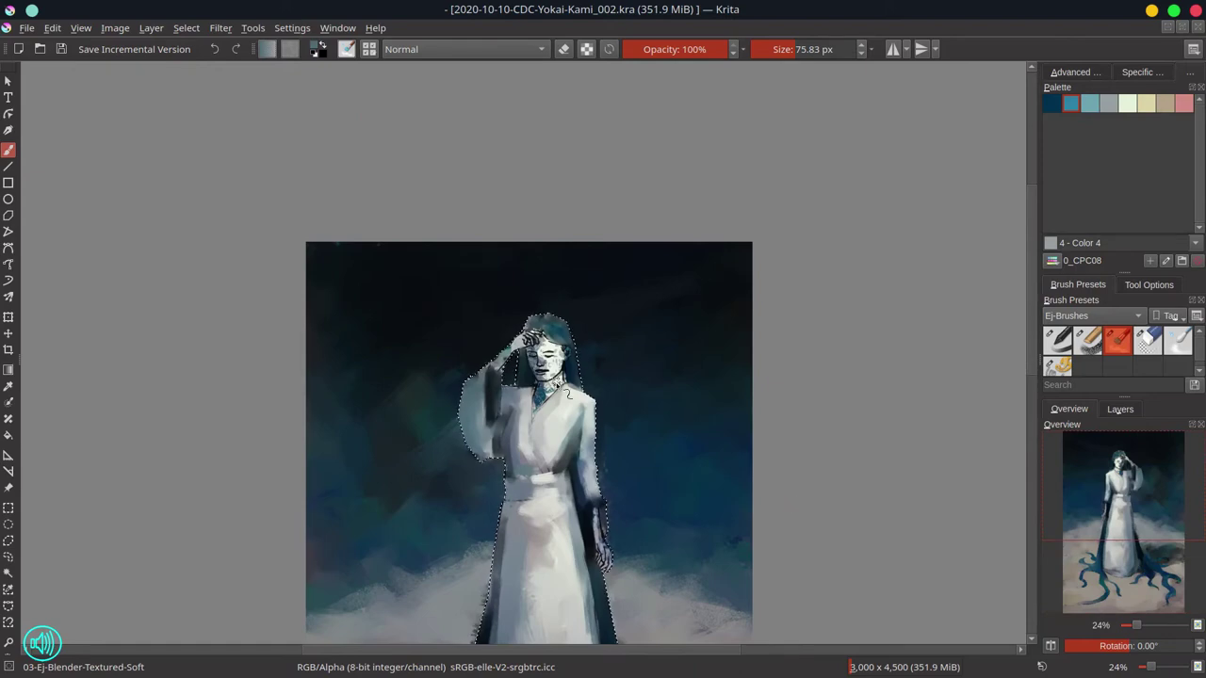
Step: Blend away the sketch lines on the face, raised hand and neck with 03-Ej-Blender-Textured-Soft at 29.67 px
left_click_drag(551, 377, 550, 184)
mouse_move(365, 329)
left_mouse_down()
mouse_move(342, 329)
mouse_move(412, 262)
mouse_move(426, 273)
mouse_move(458, 226)
left_mouse_up()
mouse_move(463, 247)
left_mouse_down()
mouse_move(445, 247)
mouse_move(492, 250)
left_mouse_up()
mouse_move(477, 242)
left_mouse_down()
mouse_move(482, 222)
mouse_move(500, 241)
mouse_move(489, 199)
mouse_move(450, 218)
mouse_move(509, 202)
mouse_move(538, 231)
mouse_move(542, 197)
mouse_move(494, 169)
mouse_move(565, 202)
mouse_move(540, 260)
mouse_move(564, 243)
mouse_move(645, 268)
mouse_move(661, 303)
mouse_move(648, 277)
left_mouse_up()
mouse_move(547, 323)
left_mouse_down()
mouse_move(499, 279)
mouse_move(556, 356)
mouse_move(523, 360)
mouse_move(563, 364)
mouse_move(567, 391)
left_mouse_up()
mouse_move(563, 285)
left_mouse_down()
mouse_move(582, 294)
mouse_move(599, 281)
left_mouse_up()
mouse_move(588, 277)
left_mouse_down()
mouse_move(552, 269)
mouse_move(572, 354)
mouse_move(562, 377)
mouse_move(636, 303)
mouse_move(590, 326)
mouse_move(555, 261)
mouse_move(605, 368)
left_mouse_up()
mouse_move(545, 405)
left_mouse_down()
mouse_move(555, 430)
mouse_move(530, 490)
left_mouse_up()
mouse_move(571, 424)
left_mouse_down()
mouse_move(537, 502)
mouse_move(627, 358)
mouse_move(664, 396)
mouse_move(517, 471)
mouse_move(519, 441)
left_mouse_up()
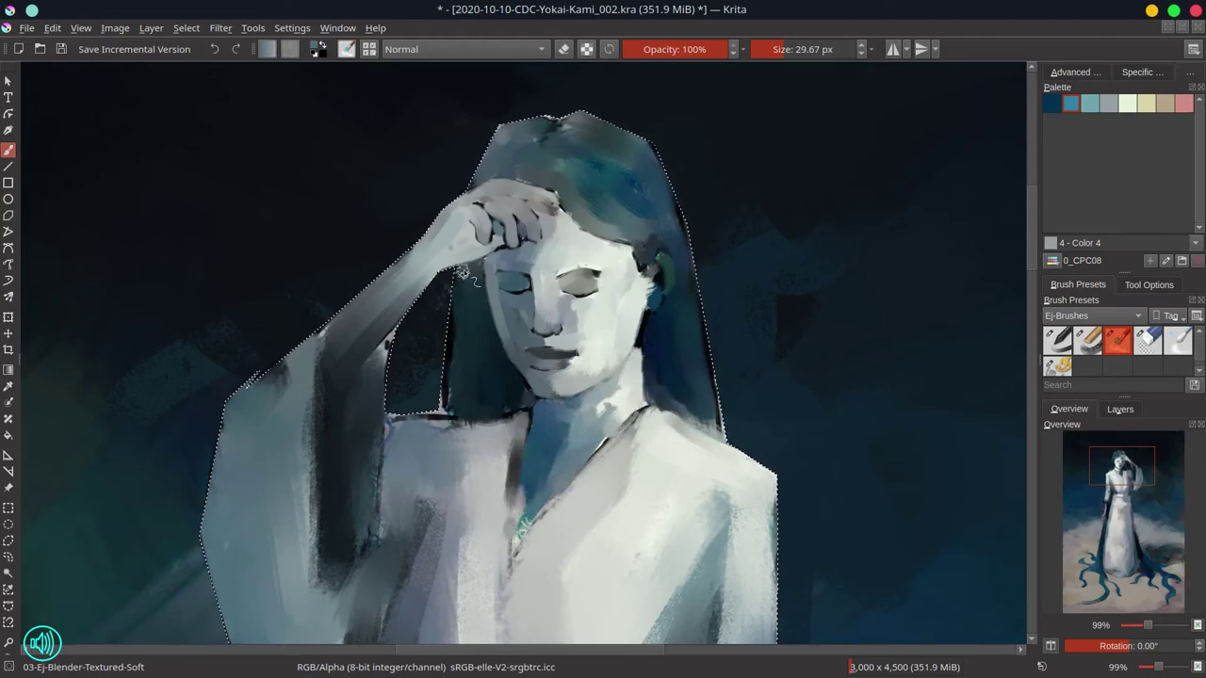
Step: Smooth the dark edges of the hair and the shoulder beneath it with the blender, and save the painting
left_click_drag(458, 272, 445, 407)
left_click_drag(530, 395, 509, 411)
mouse_move(670, 216)
left_mouse_down()
mouse_move(714, 415)
mouse_move(648, 498)
left_mouse_up()
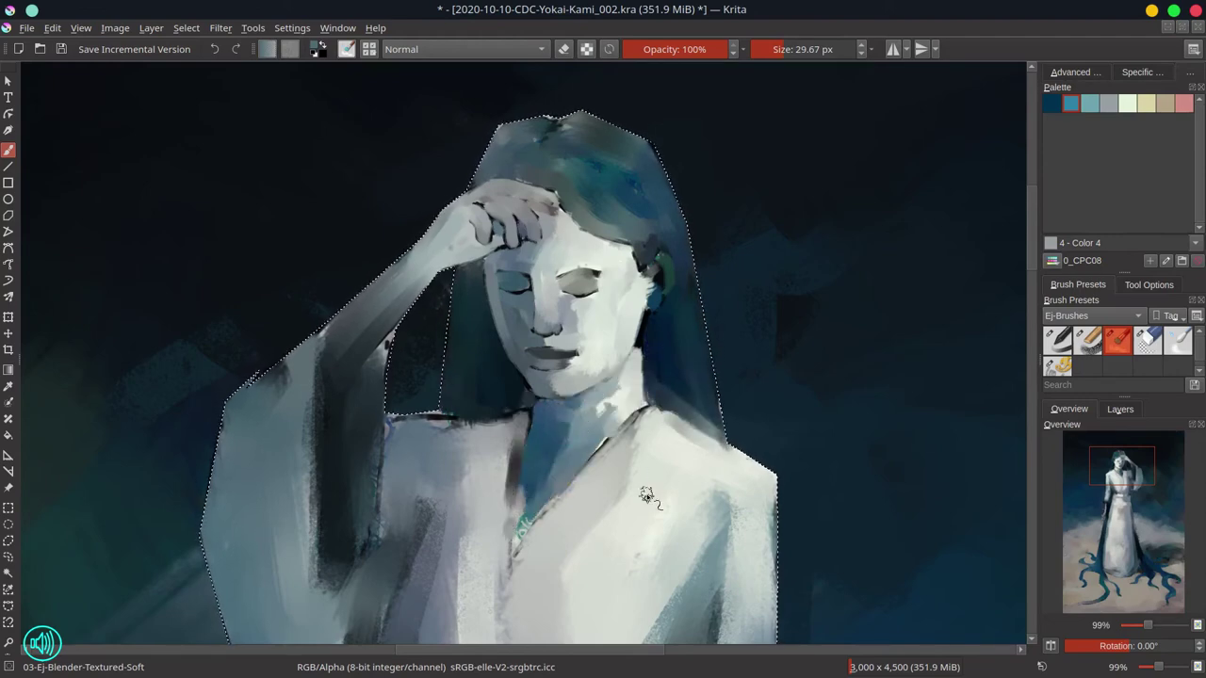
key("ctrl+s")
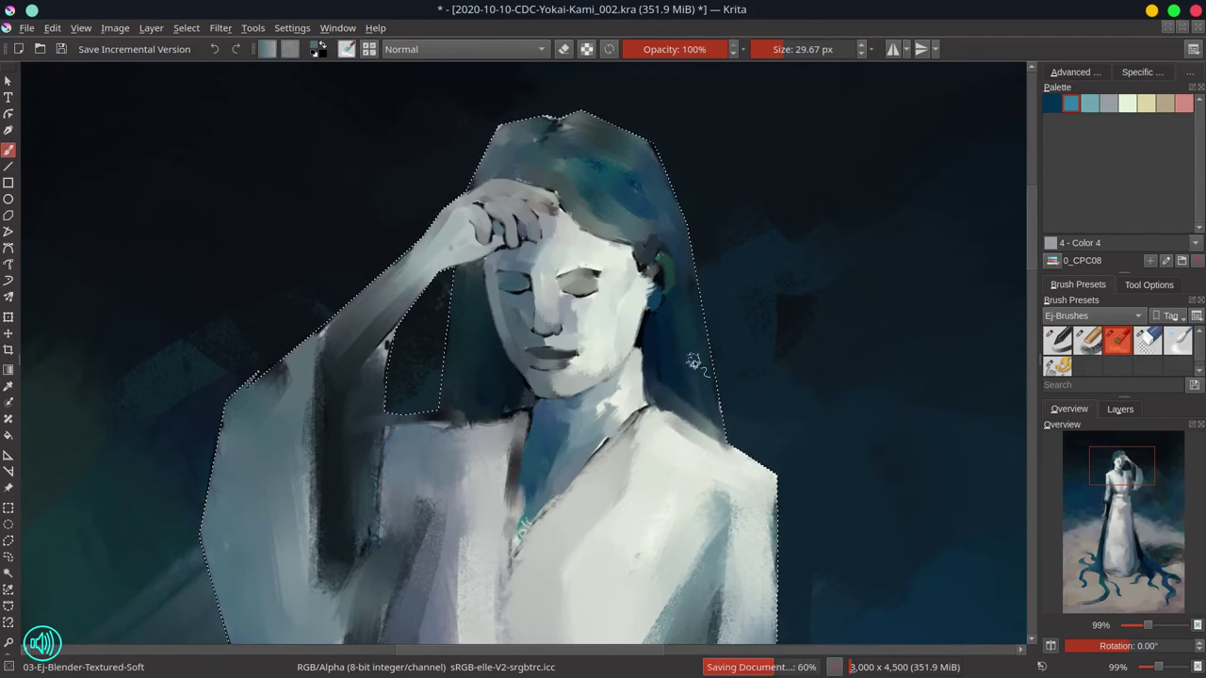
Step: Blend away the sketch lines on the lowered hand and sleeve cuff at 29.67 px, and save the painting
scroll(754, 509, "down", 10)
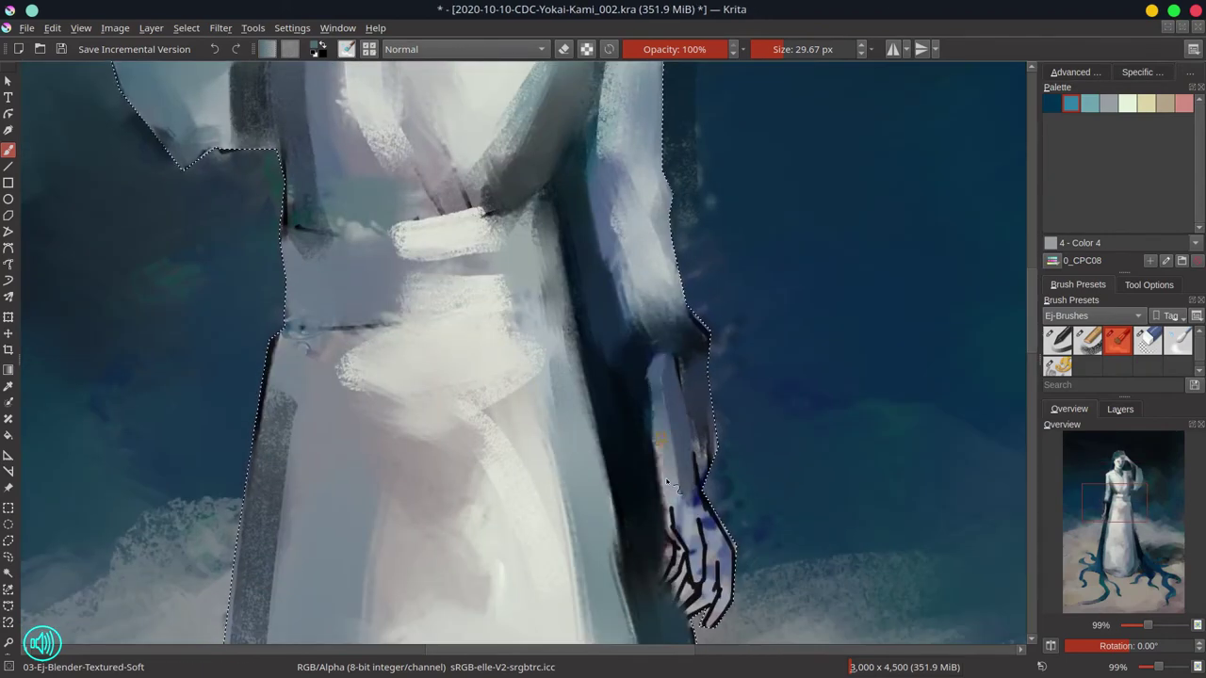
left_click_drag(693, 490, 724, 584)
mouse_move(698, 582)
left_mouse_down()
mouse_move(674, 557)
mouse_move(665, 584)
mouse_move(706, 603)
left_mouse_up()
left_click_drag(685, 358, 709, 482)
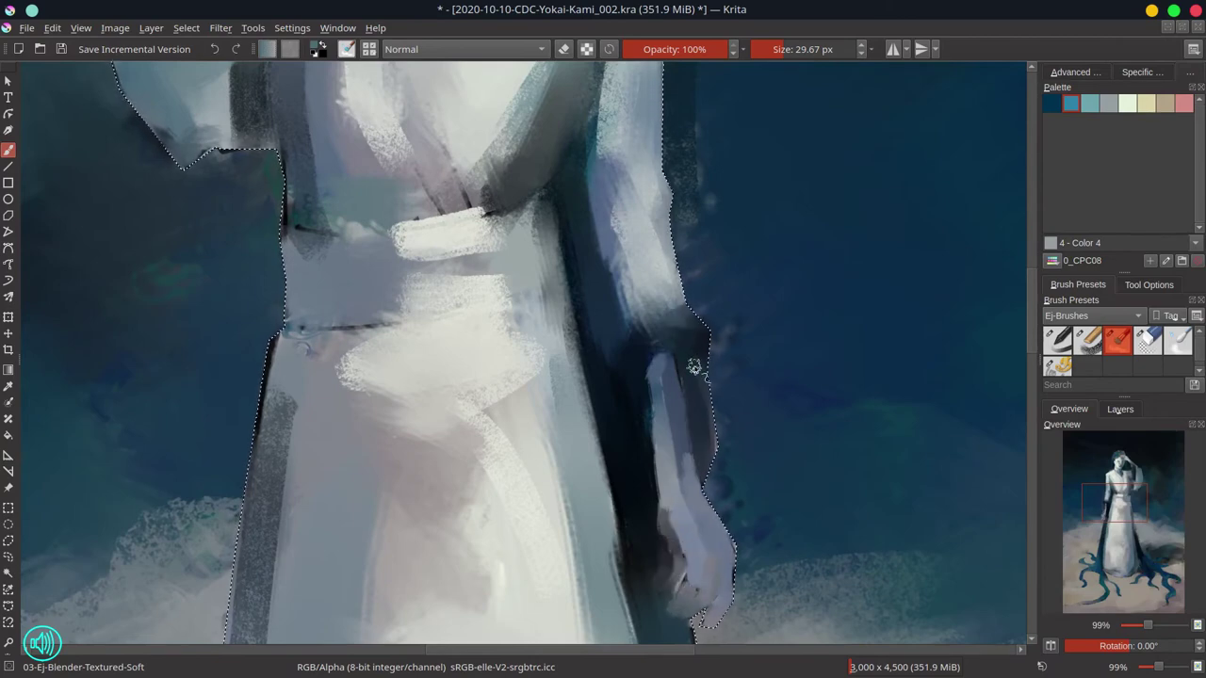
left_click_drag(474, 361, 444, 511)
scroll(462, 510, "down", 1)
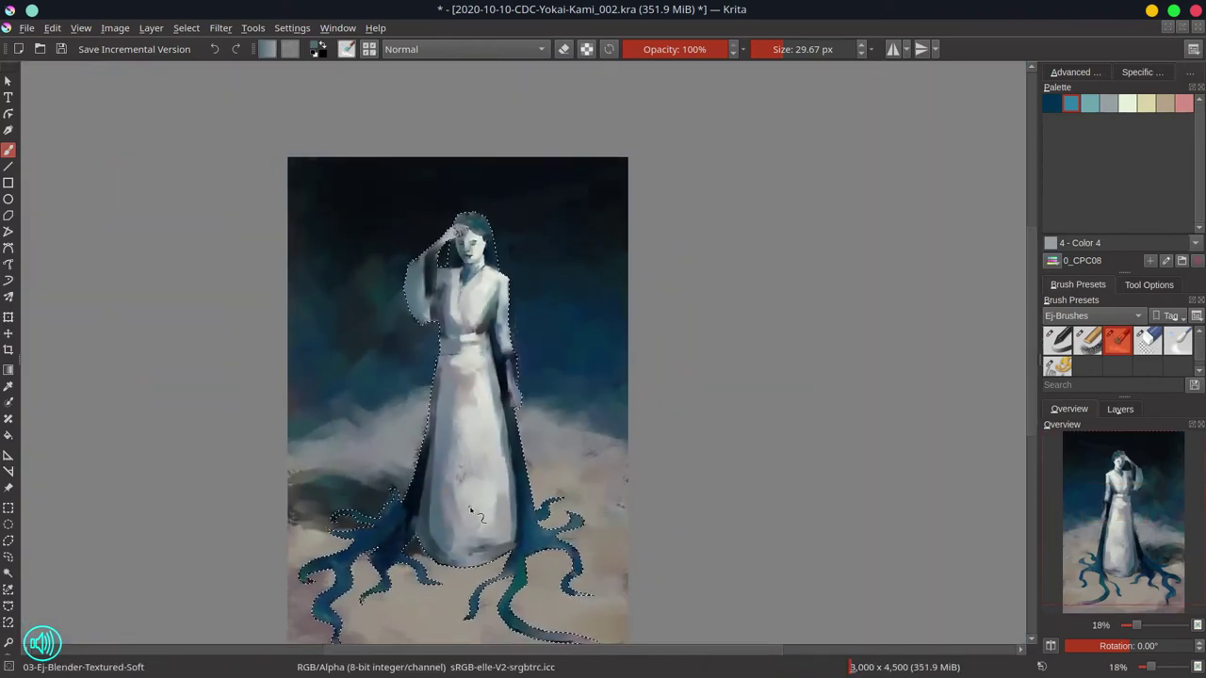
key("ctrl+s")
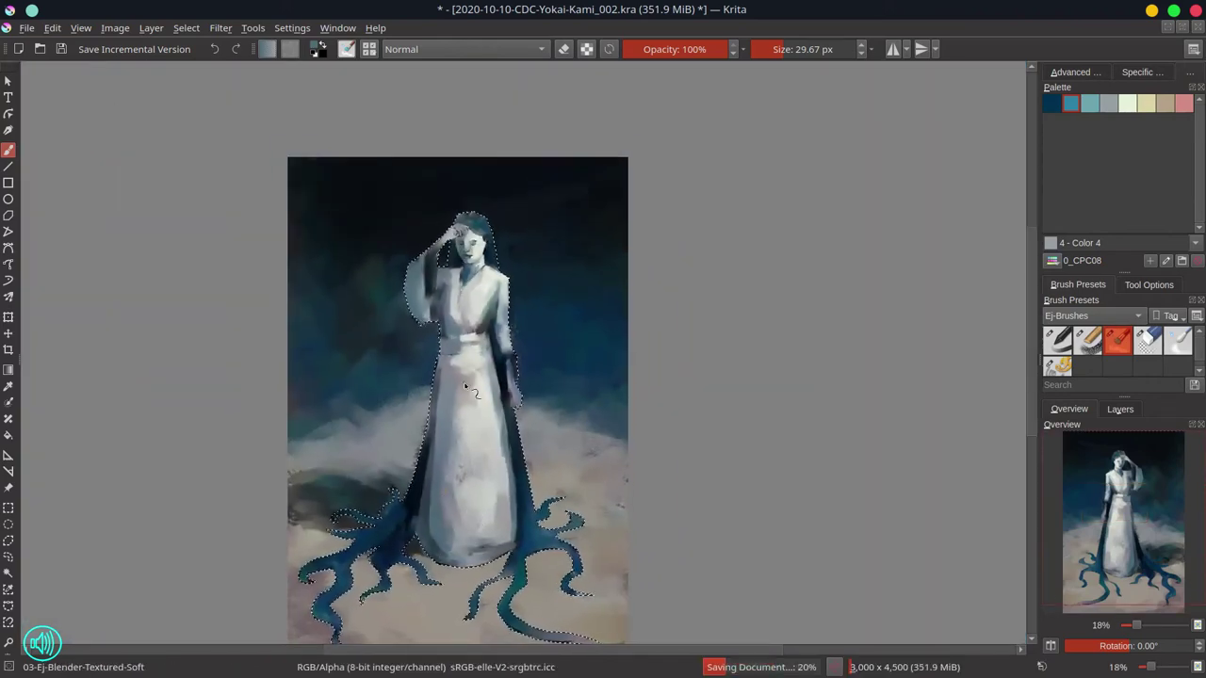
Step: Show the temp.png texture layer and make it active in Normal blending mode
left_click(1119, 409)
left_click(1049, 525)
left_click(1093, 525)
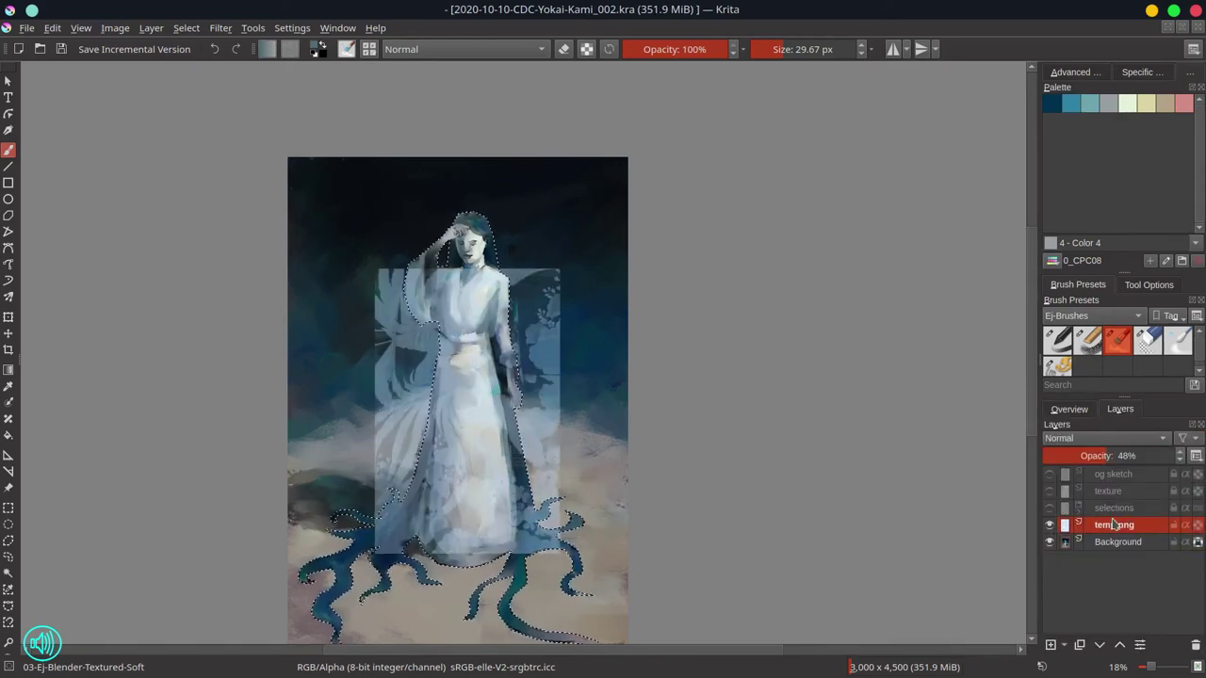
left_click(1105, 438)
left_click(1091, 503)
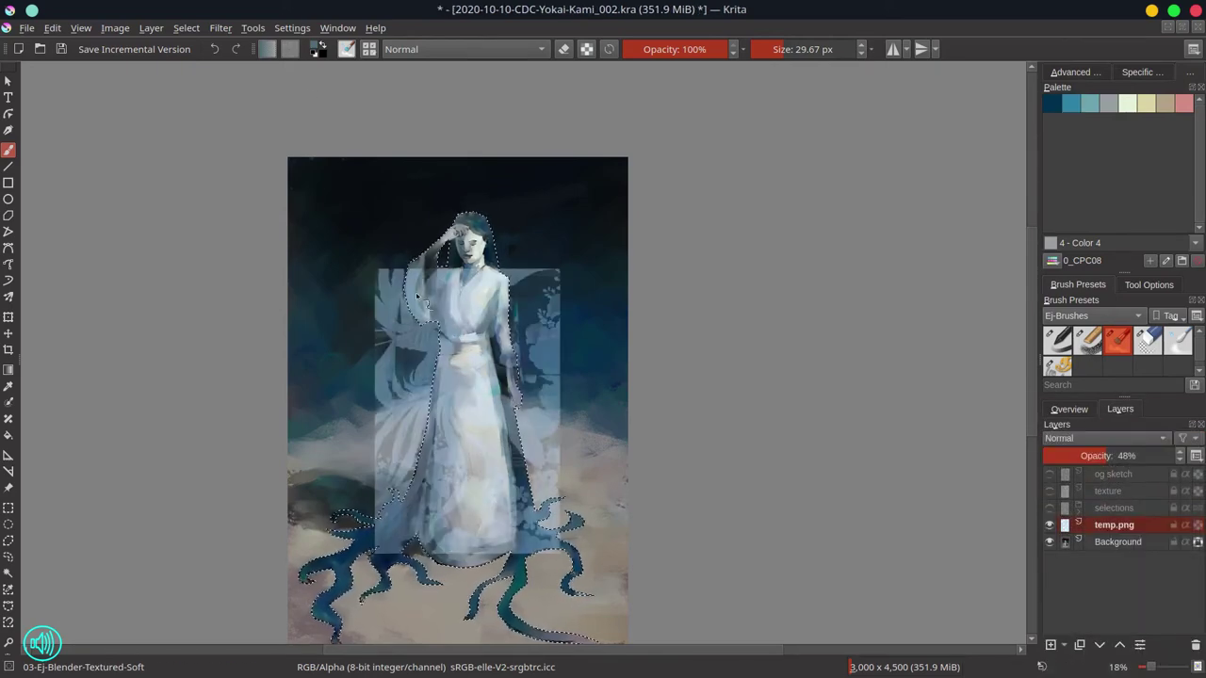
left_click(224, 29)
mouse_move(246, 65)
left_click(575, 255)
left_click_drag(311, 377, 326, 398)
mouse_move(384, 330)
left_mouse_down()
mouse_move(385, 409)
mouse_move(338, 411)
mouse_move(357, 445)
mouse_move(385, 330)
left_mouse_up()
left_click_drag(273, 401, 271, 430)
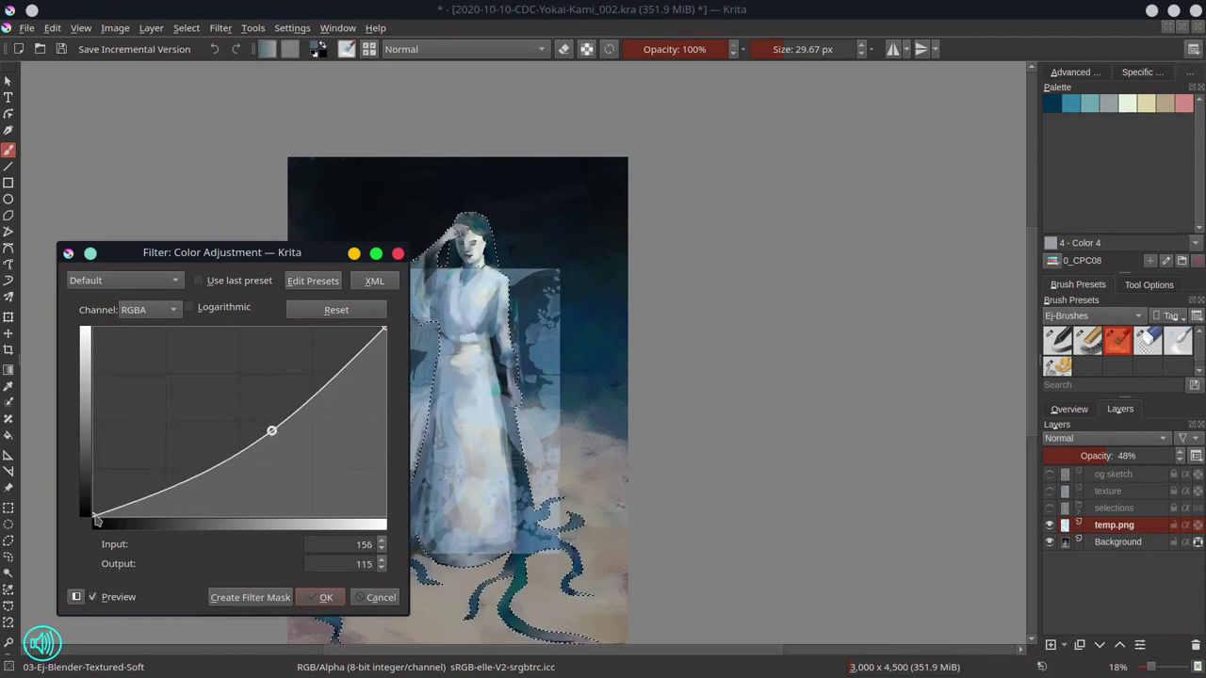
left_click_drag(97, 520, 252, 528)
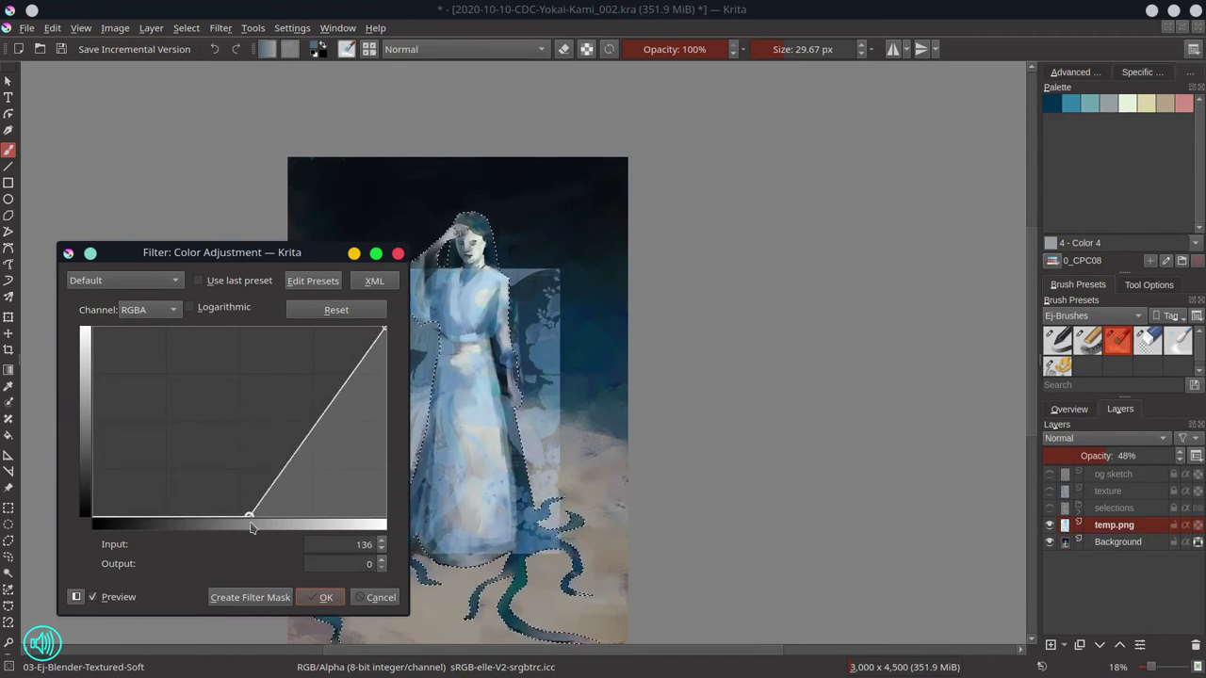
left_click(384, 601)
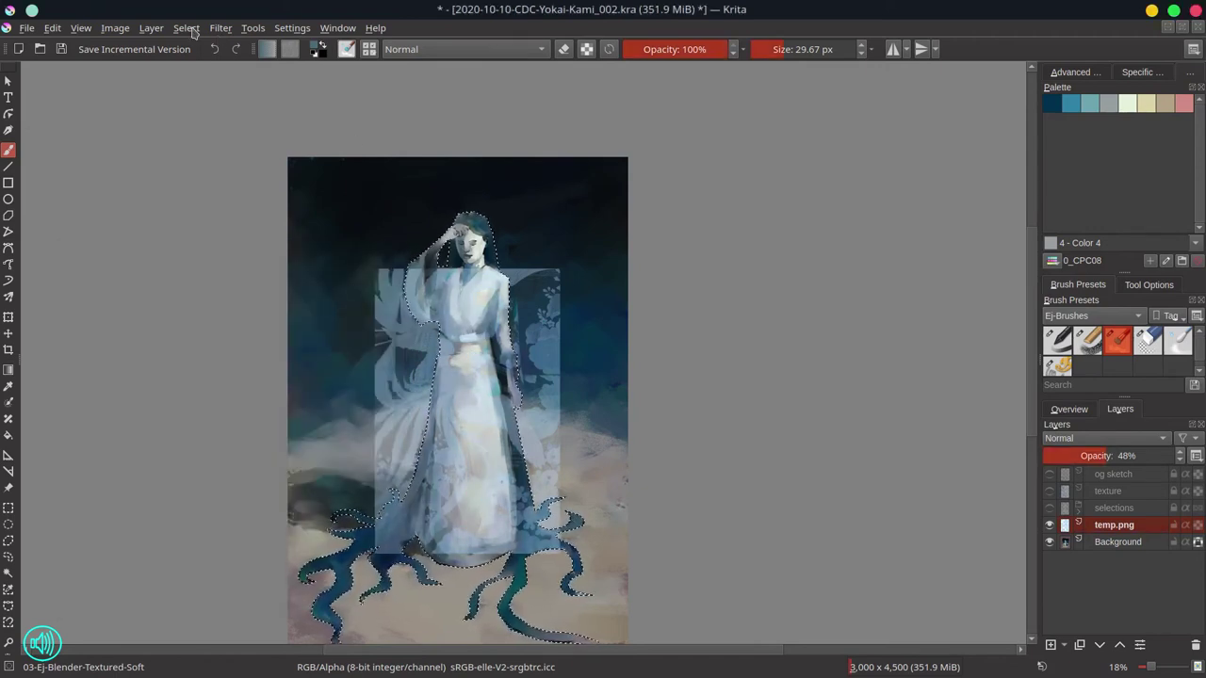
Step: Try an HSV/HSL adjustment on the selected area of temp.png with saturation 100 and lightness -68
left_click(221, 27)
left_click(554, 198)
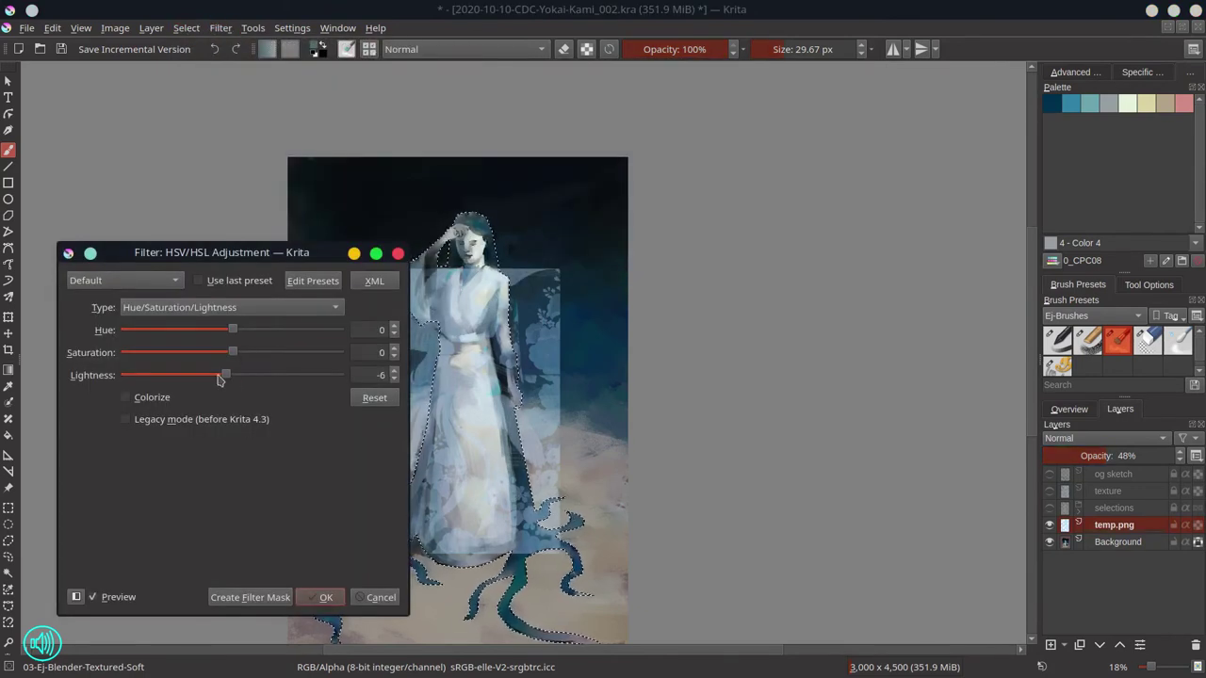
left_click_drag(218, 379, 286, 364)
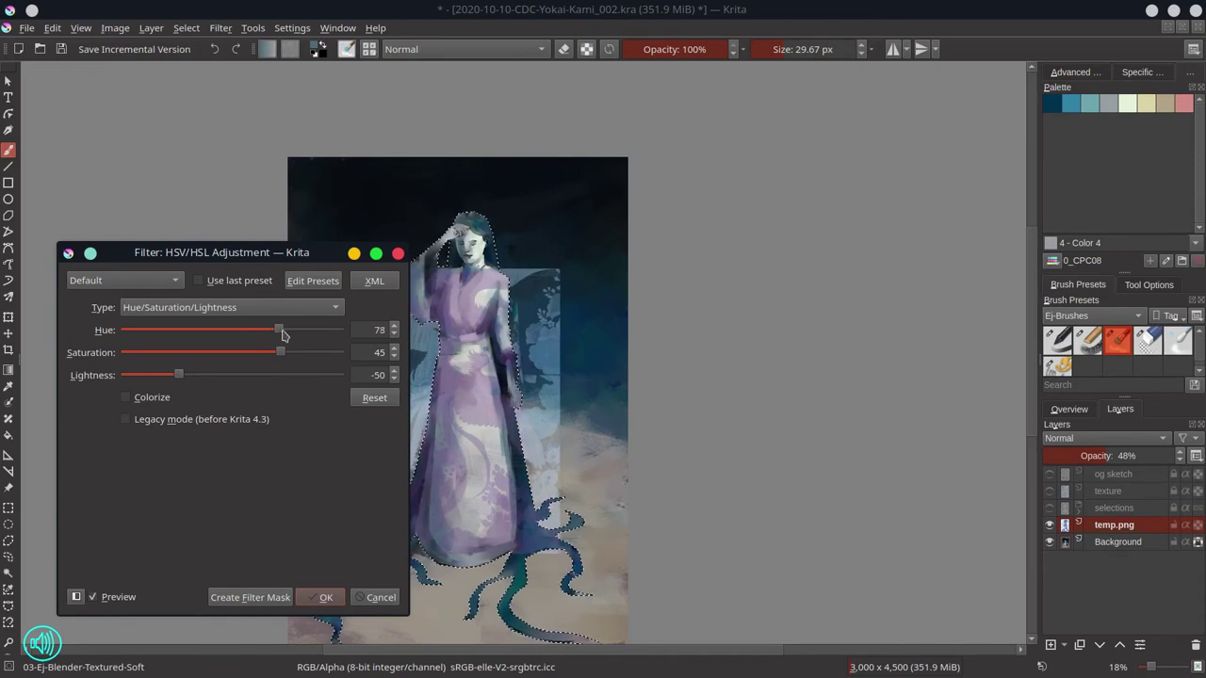
left_click_drag(318, 335, 259, 333)
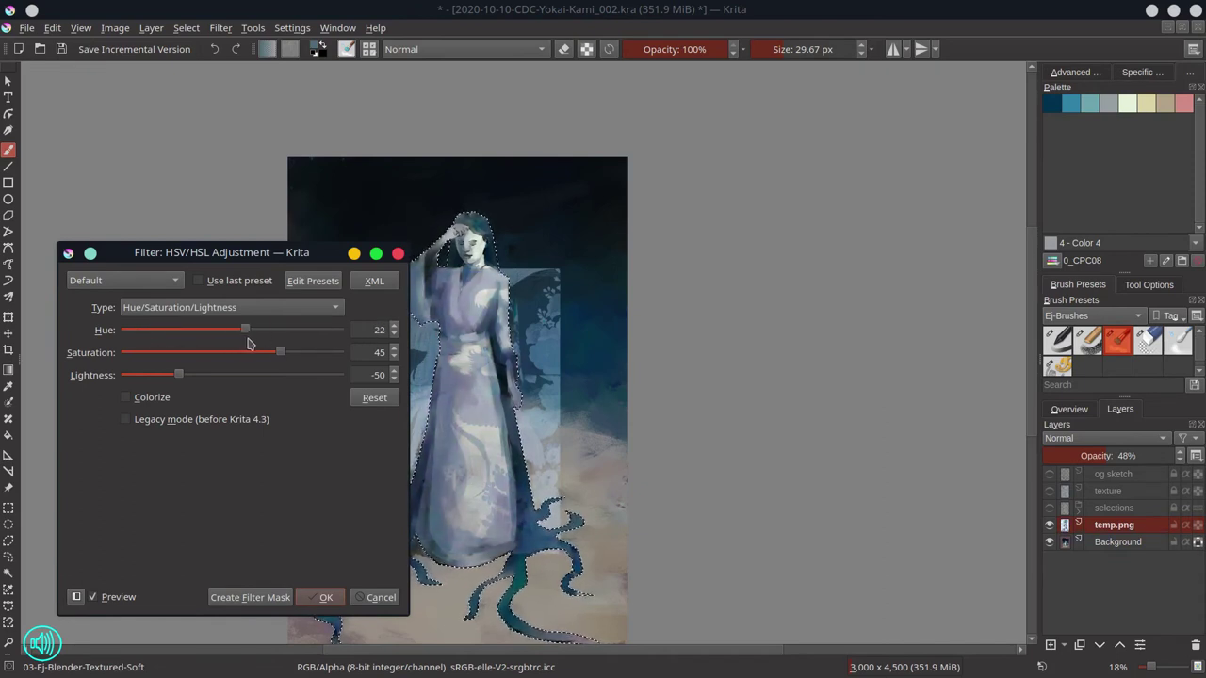
left_click_drag(238, 359, 345, 360)
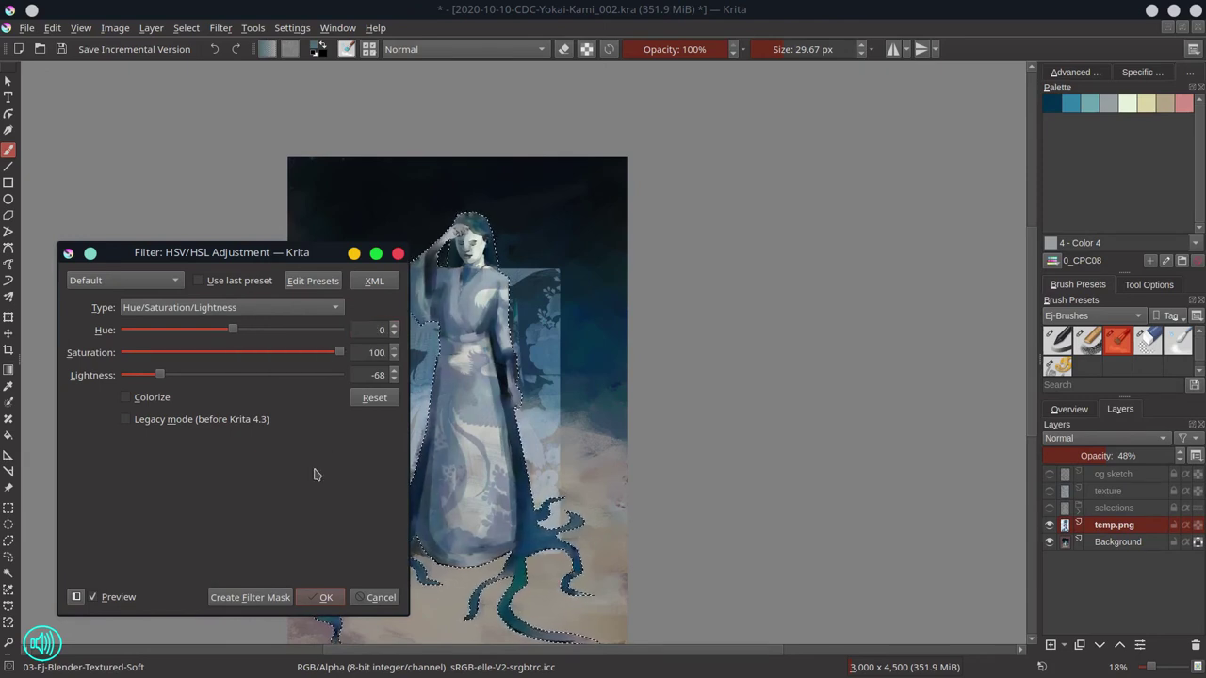
left_click(322, 597)
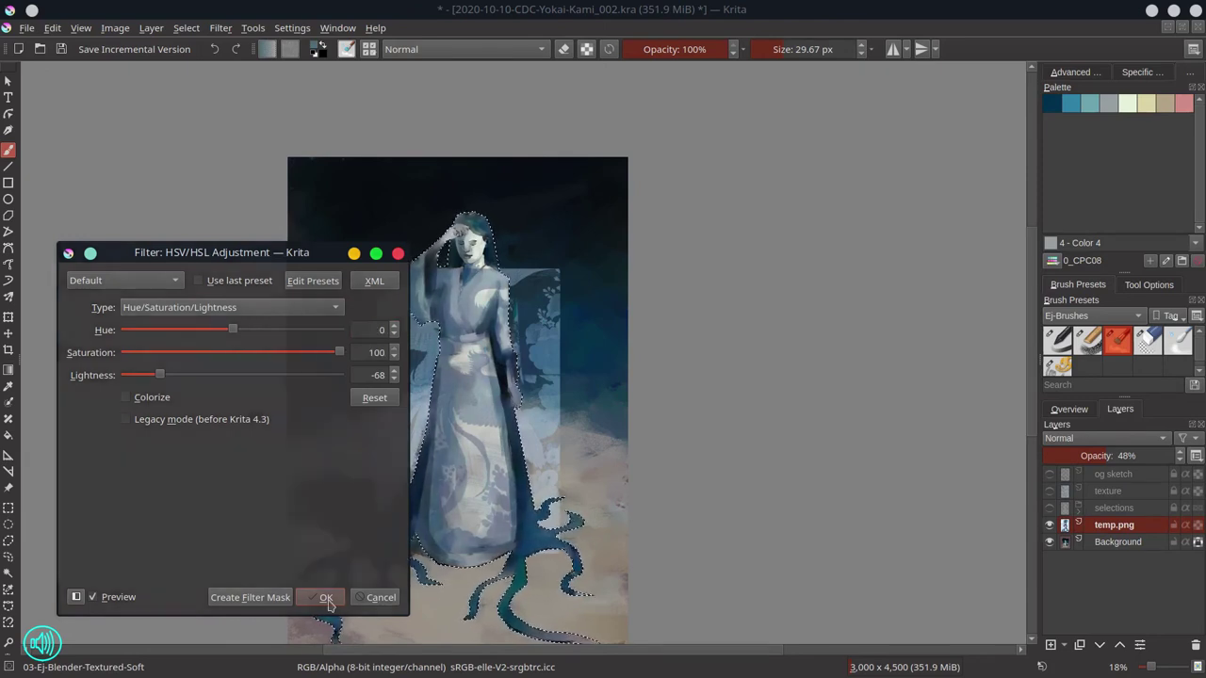
Step: Try temp.png at 100% opacity without the selection, and undo these changes along with the HSV/HSL adjustment
scroll(456, 384, "up", 3)
left_click_drag(479, 213, 435, 340)
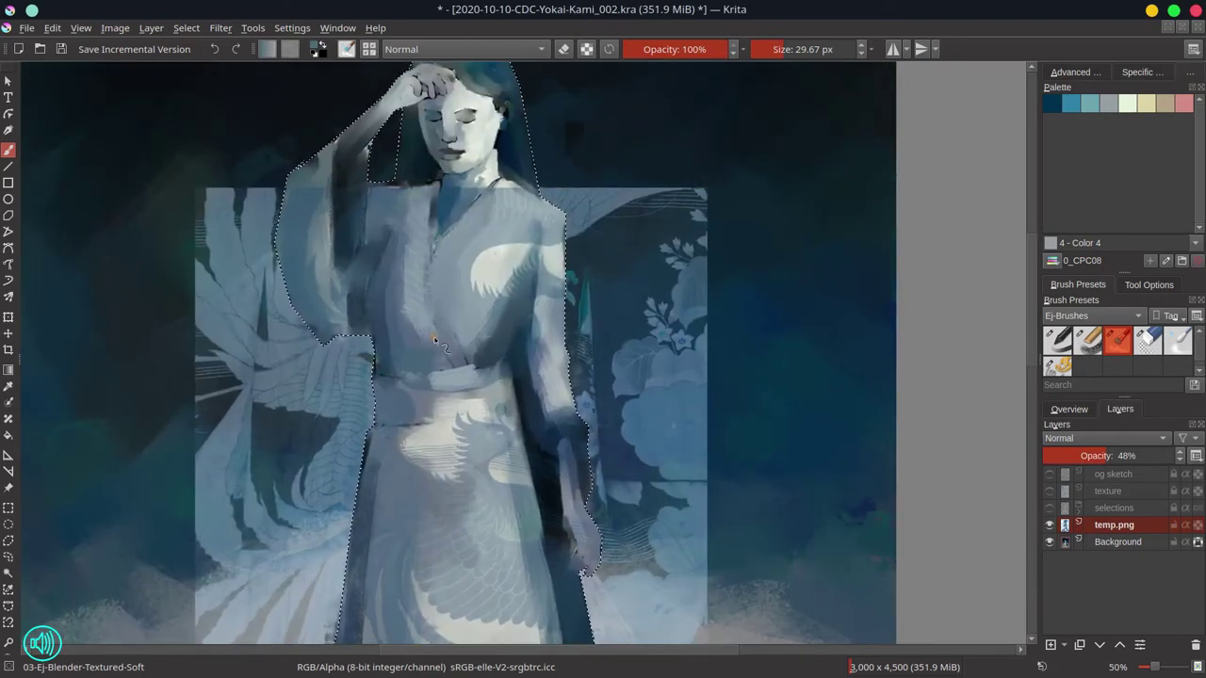
scroll(434, 340, "down", 2)
left_click_drag(1108, 455, 1184, 457)
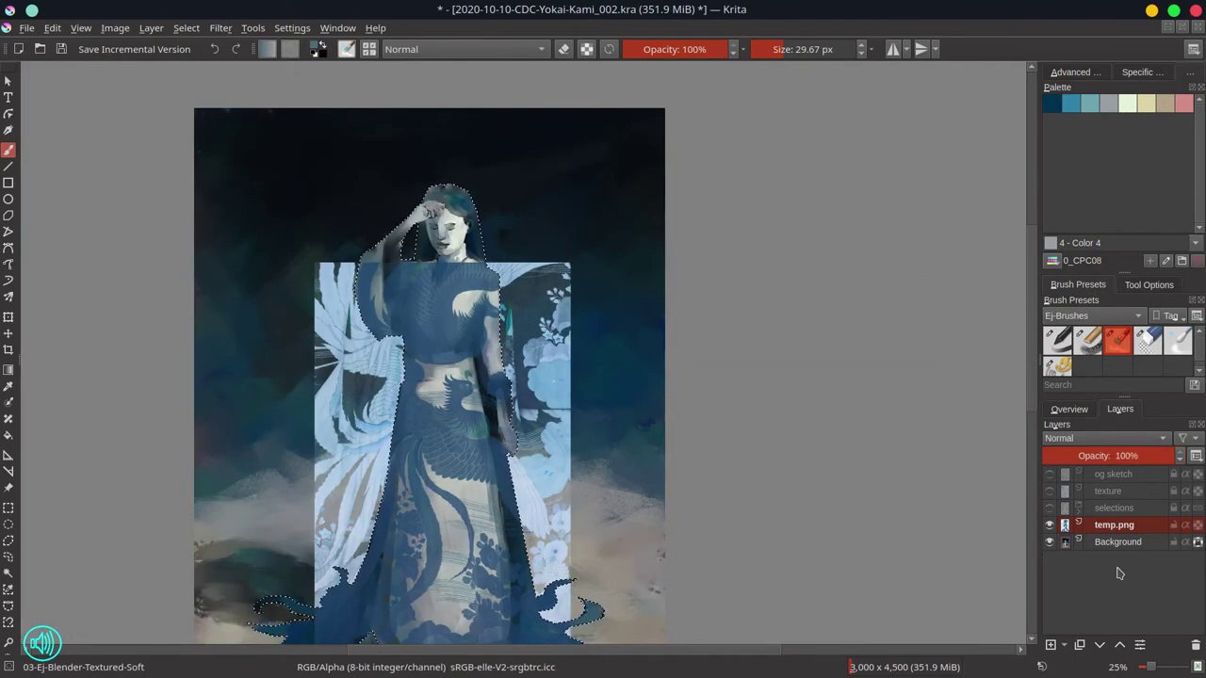
left_click(186, 28)
left_click(185, 66)
left_click(215, 48)
left_click(214, 48)
left_click(214, 48)
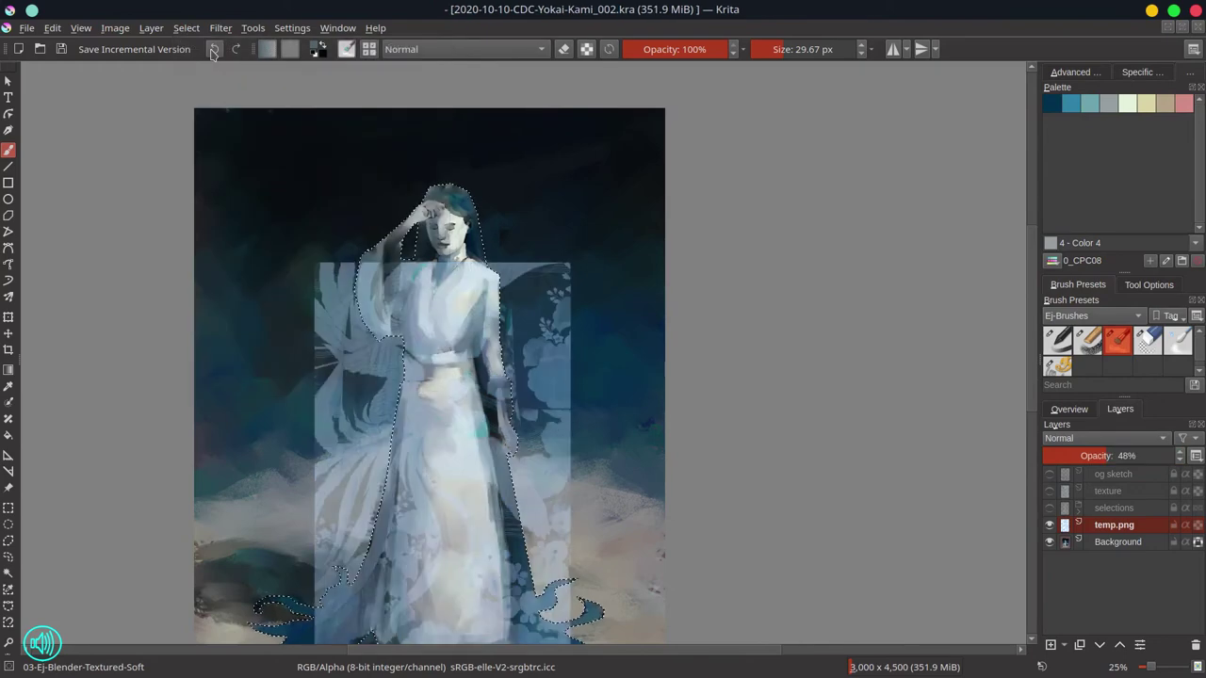
Step: Deselect the figure and apply an HSV/HSL adjustment to all of temp.png with hue 30, saturation 43 and lightness -65
left_click(185, 28)
left_click(183, 65)
left_click_drag(224, 275, 239, 174)
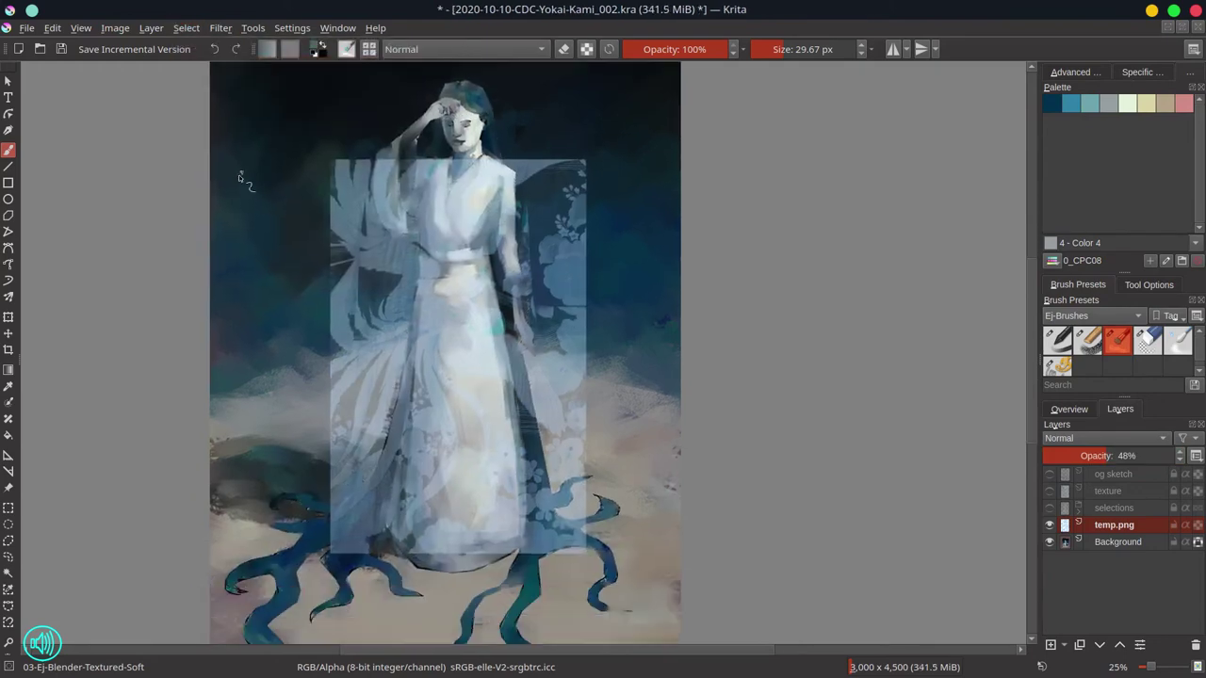
left_click(220, 29)
mouse_move(245, 65)
left_click(557, 198)
left_click_drag(233, 375, 166, 377)
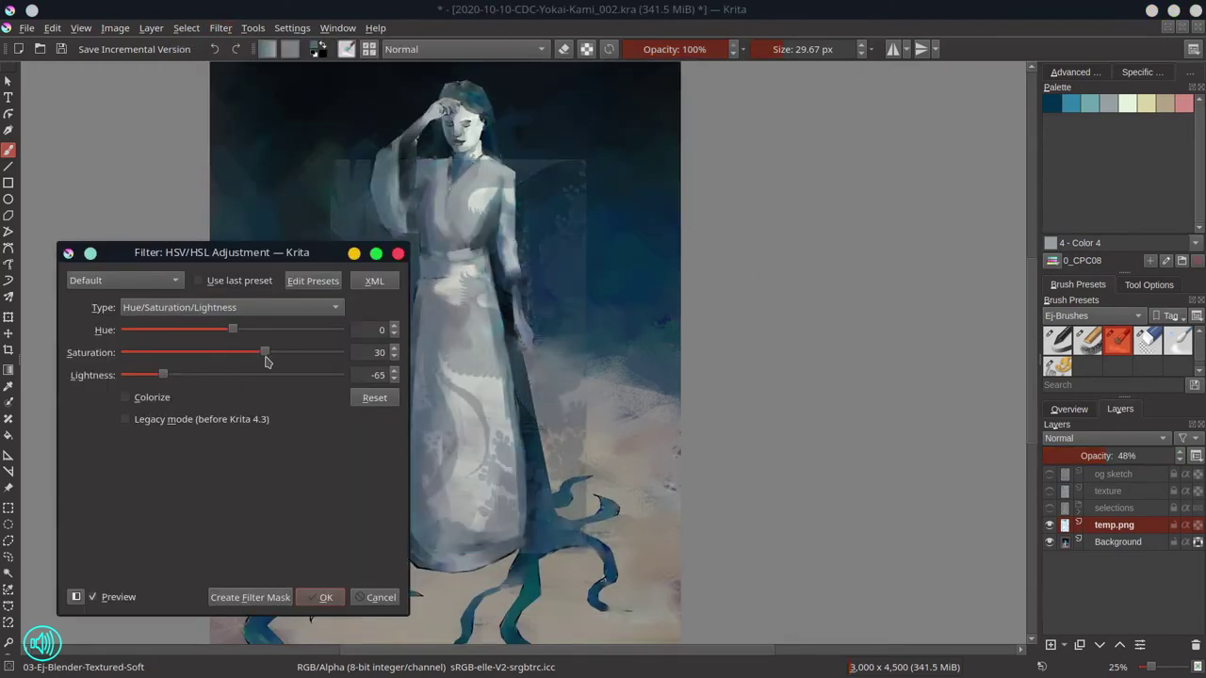
left_click_drag(235, 332, 254, 338)
left_click(321, 597)
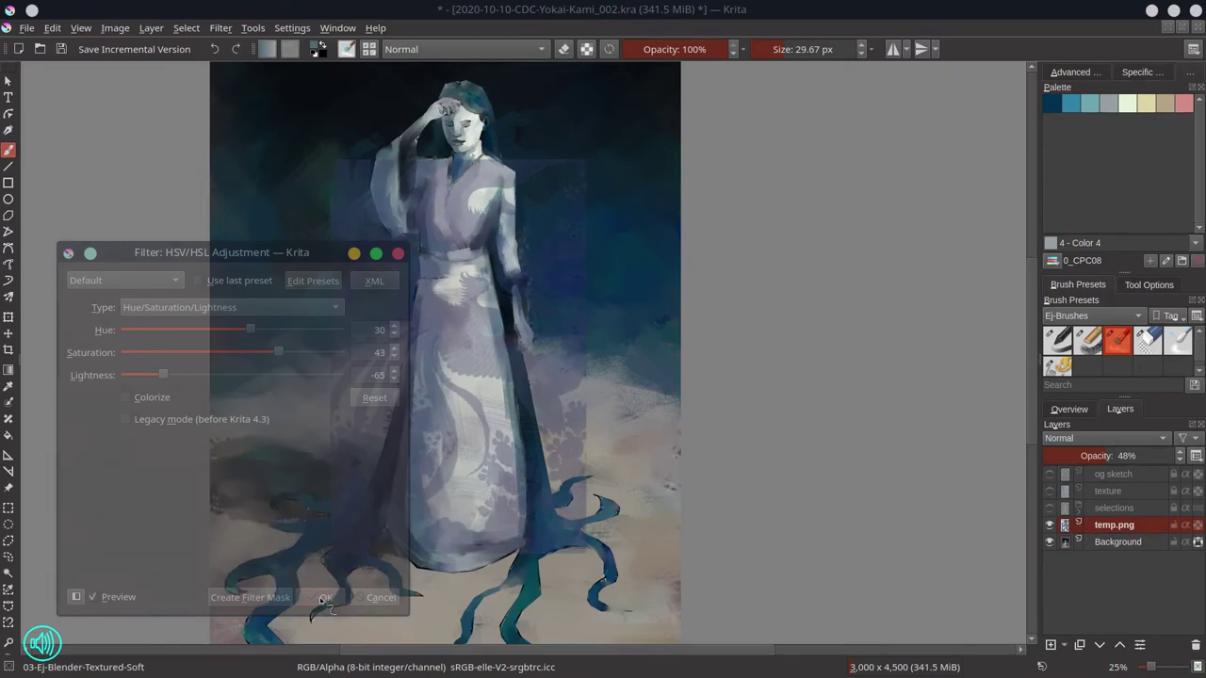
Step: Lower the opacity of the temp.png texture layer to 30%
scroll(571, 322, "up", 2)
left_click_drag(478, 290, 686, 374)
scroll(734, 447, "down", 3)
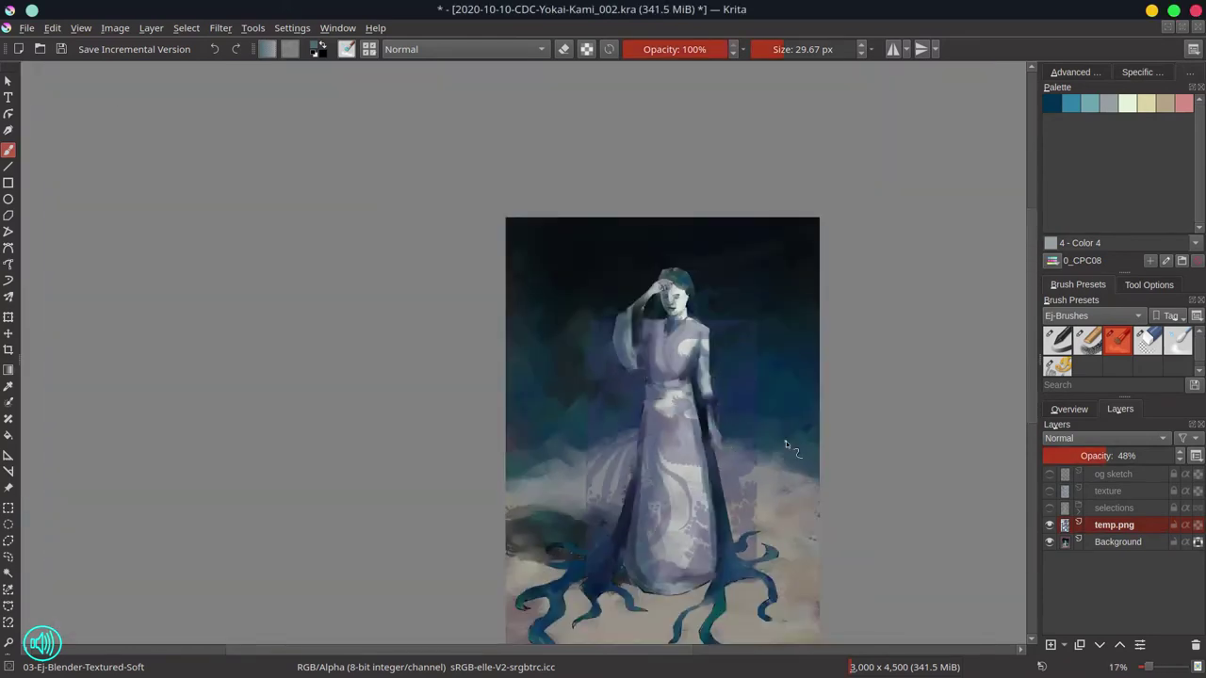
left_click(1083, 455)
scroll(867, 485, "up", 5)
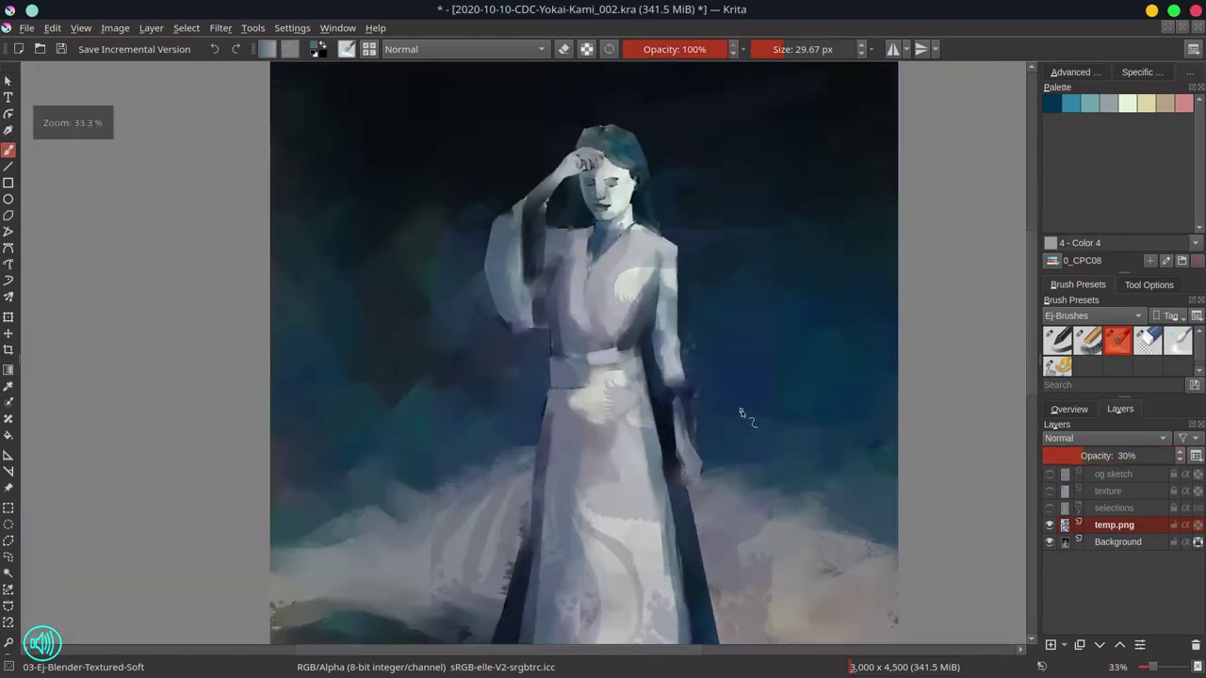
scroll(679, 400, "down", 5)
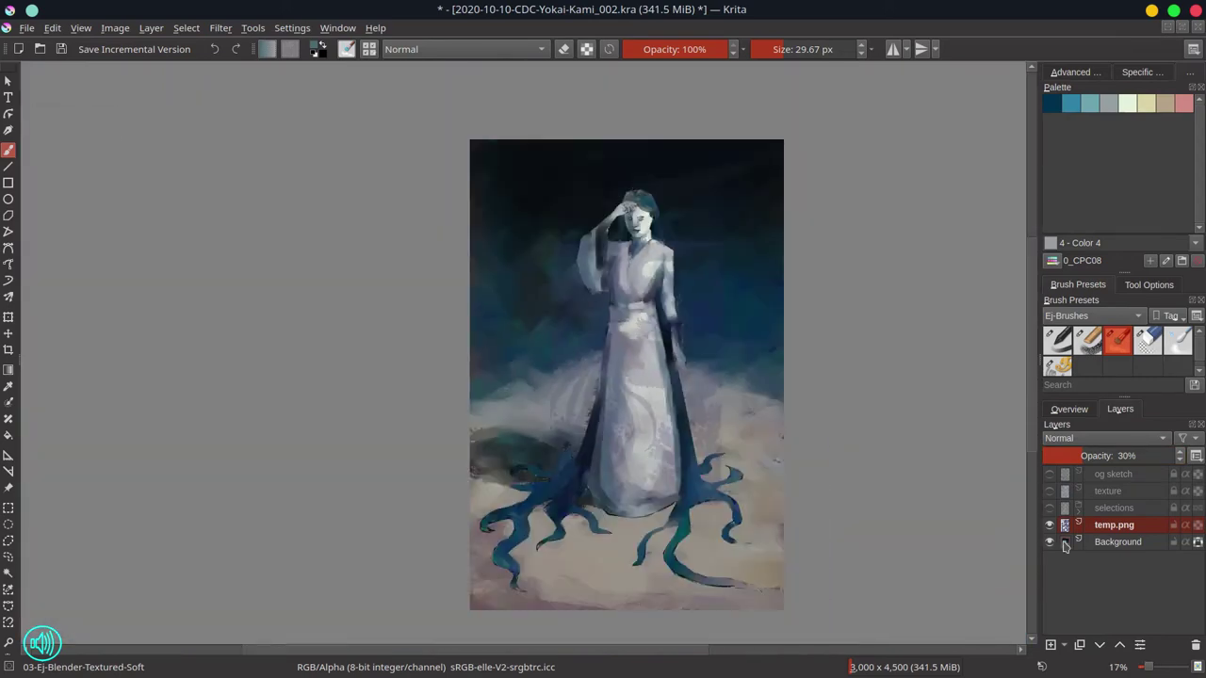
Step: Restore the figure's selection, show the og sketch layer, and invert the selection to cover the background
left_click(188, 28)
left_click(206, 83)
scroll(690, 325, "up", 2)
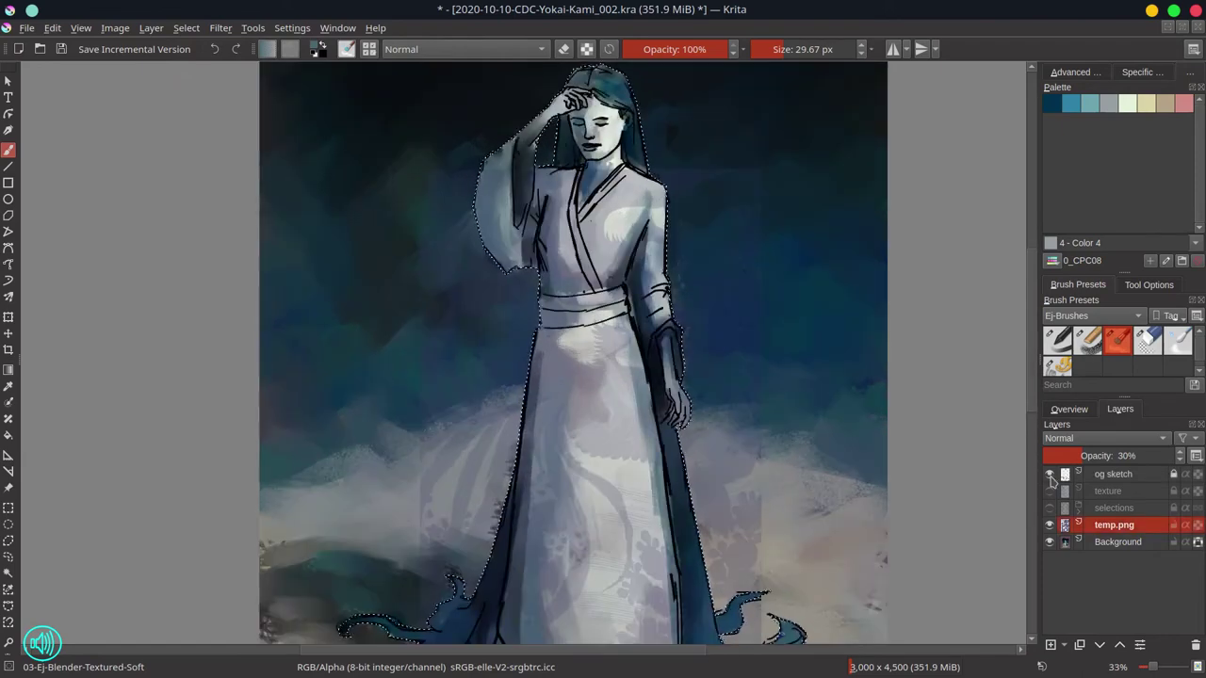
left_click(188, 28)
left_click(210, 102)
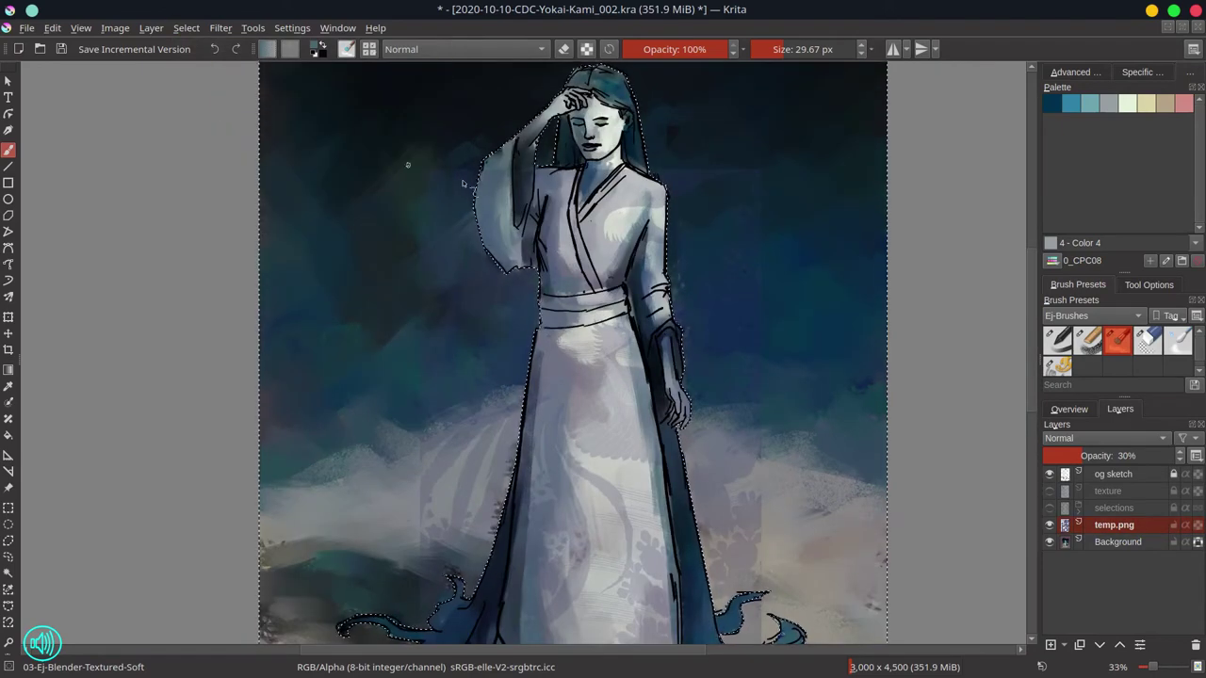
Step: Add the head, neck and raised forearm to the background selection with a polygonal outline along the robe's neckline and sleeve
scroll(409, 161, "up", 1)
left_click_drag(409, 161, 367, 194)
left_click(9, 541)
left_click(507, 131)
left_click(528, 160)
left_click(521, 235)
left_click(553, 201)
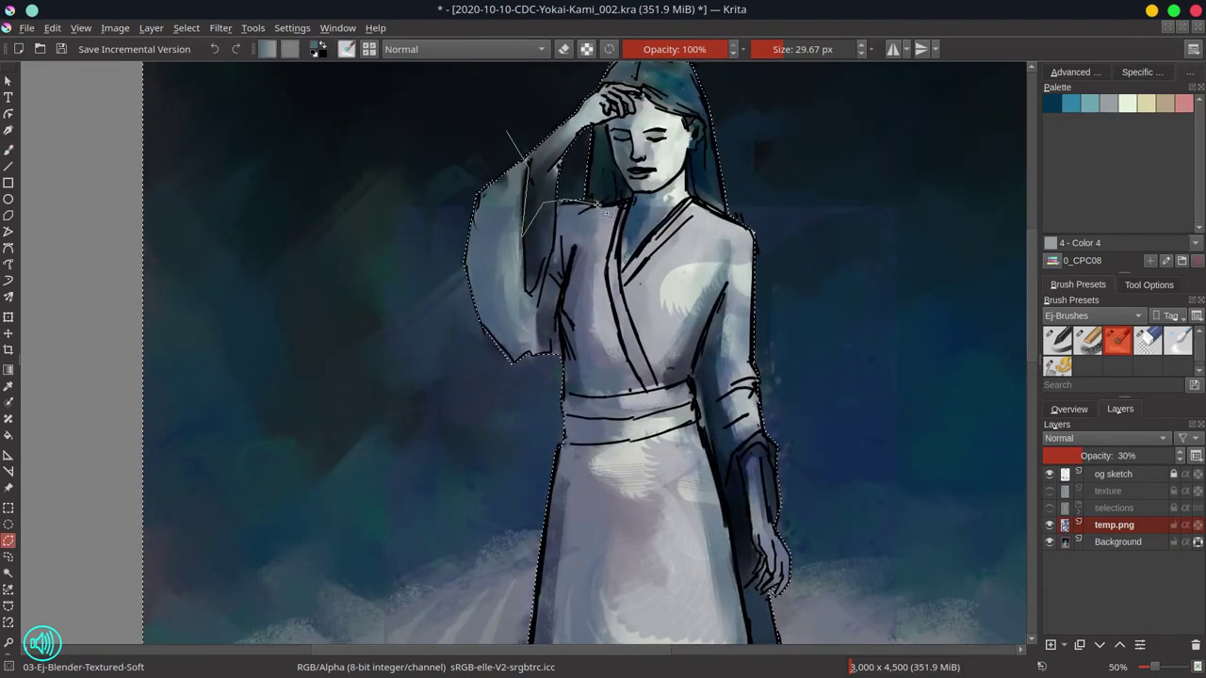
left_click(626, 200)
left_click(806, 229)
left_click(813, 106)
left_click_drag(551, 99, 531, 153)
left_click(525, 154)
left_click(772, 185)
left_click(781, 121)
double_click(519, 118)
Step: Add the lowered hand and forearm to the selection with a polygonal outline inside the sleeve opening
left_click_drag(808, 555, 782, 353)
left_click(773, 443)
left_click(756, 391)
left_click(731, 376)
left_click(716, 307)
left_click(691, 313)
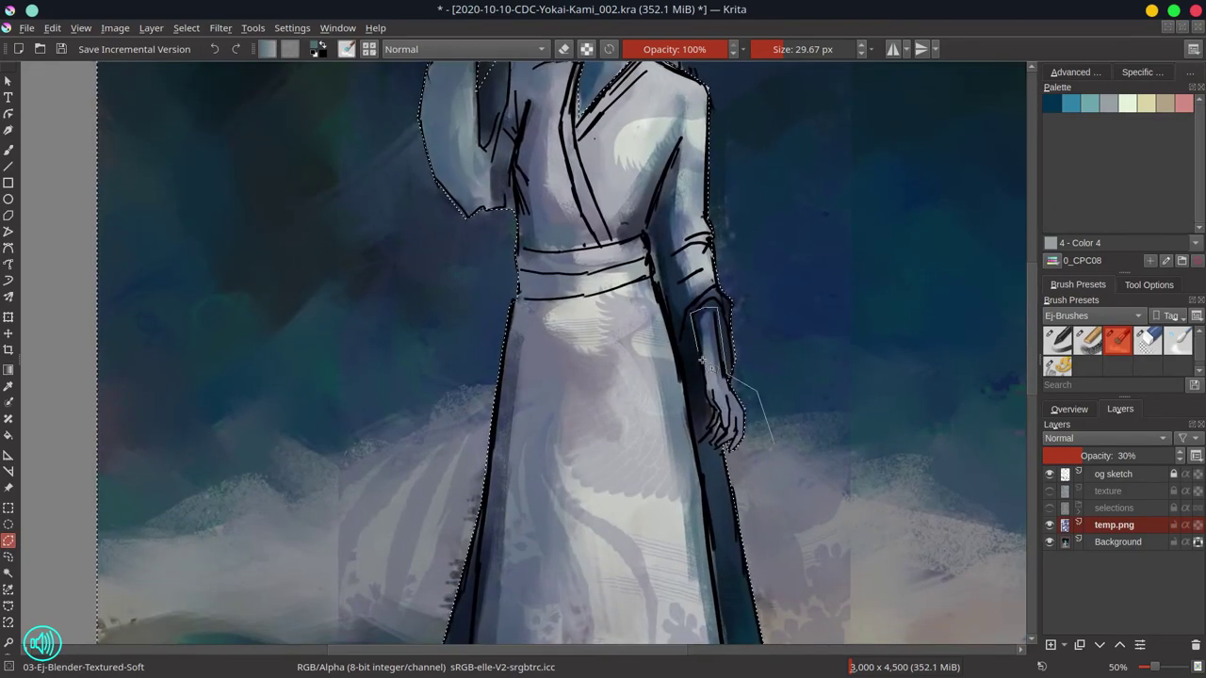
left_click(707, 408)
left_click(698, 446)
double_click(765, 528)
Step: Add the right-hand dark side panel and its upper tentacles to the selection with a polygon along the skirt's edge
left_click_drag(786, 523, 771, 217)
left_click(793, 183)
left_click(692, 195)
left_click(710, 351)
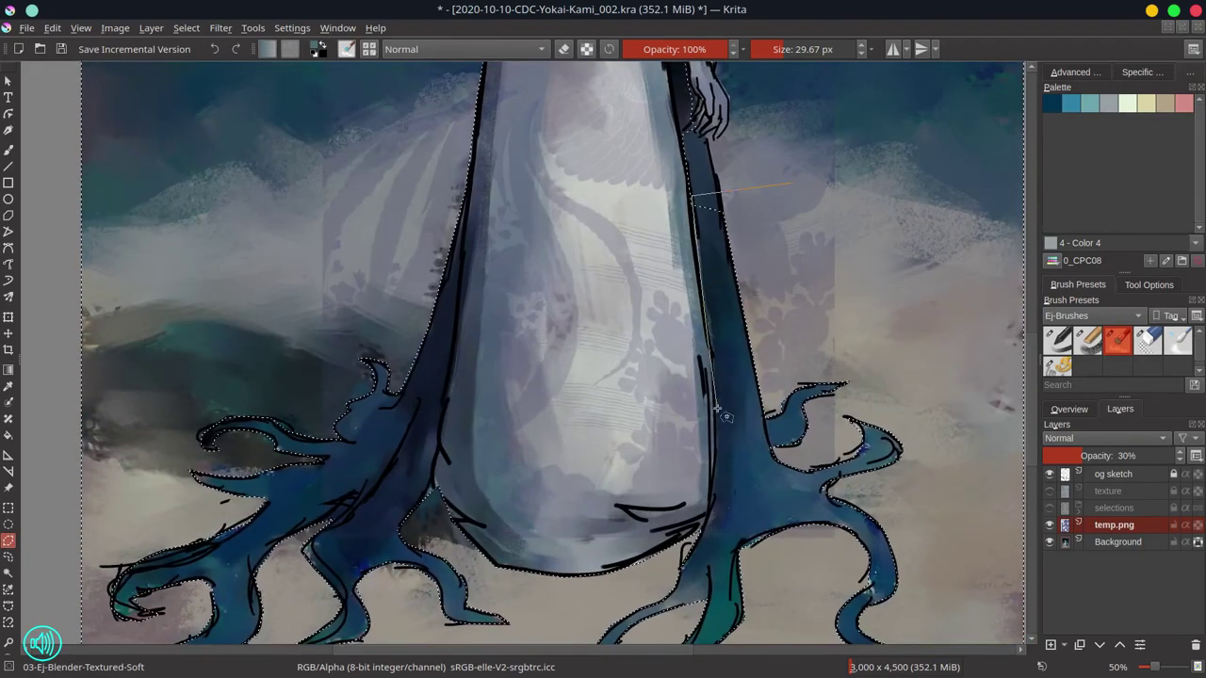
left_click(714, 504)
left_click(621, 617)
left_click(984, 380)
double_click(797, 187)
Step: Add the remaining lower tentacles to the selection with a polygonal outline beneath the skirt's hem
left_click_drag(801, 527, 819, 245)
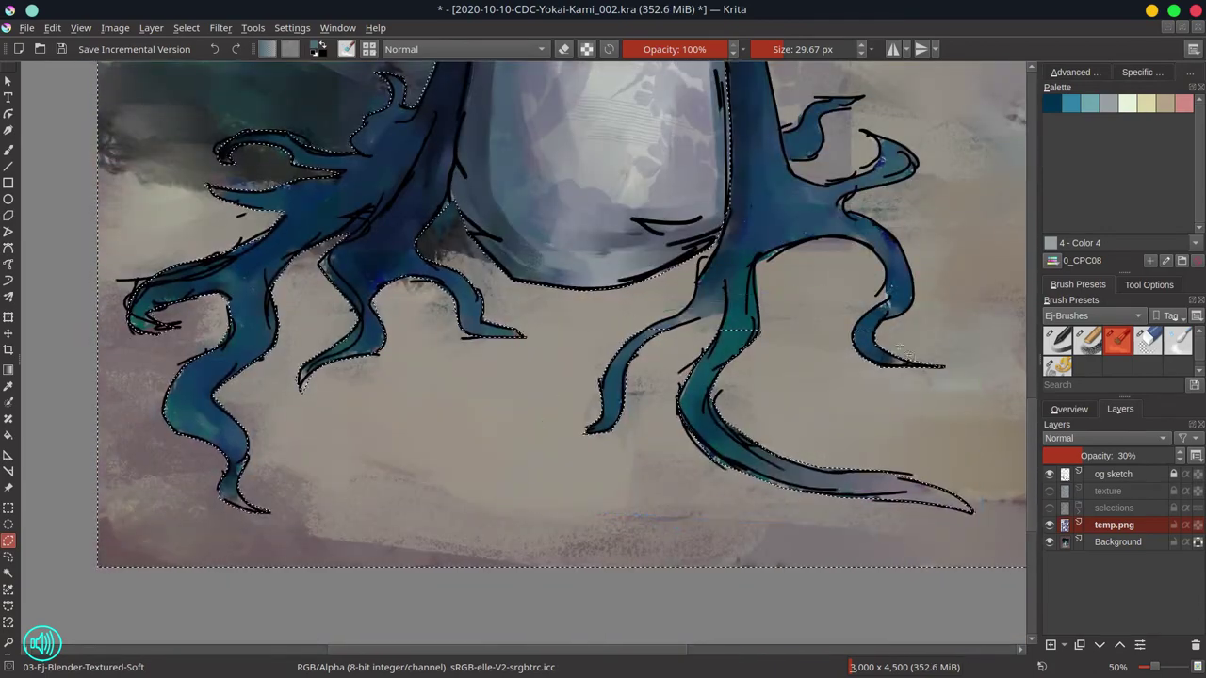
left_click_drag(553, 379, 609, 478)
left_click(610, 478)
left_click(610, 418)
left_click(517, 344)
left_click(509, 297)
left_click(521, 197)
left_click(174, 347)
left_click(209, 614)
Step: Add the left-hand dark side panel to the selection with a polygon along the skirt's edge
left_click_drag(256, 131, 221, 363)
left_click(221, 363)
left_click(368, 553)
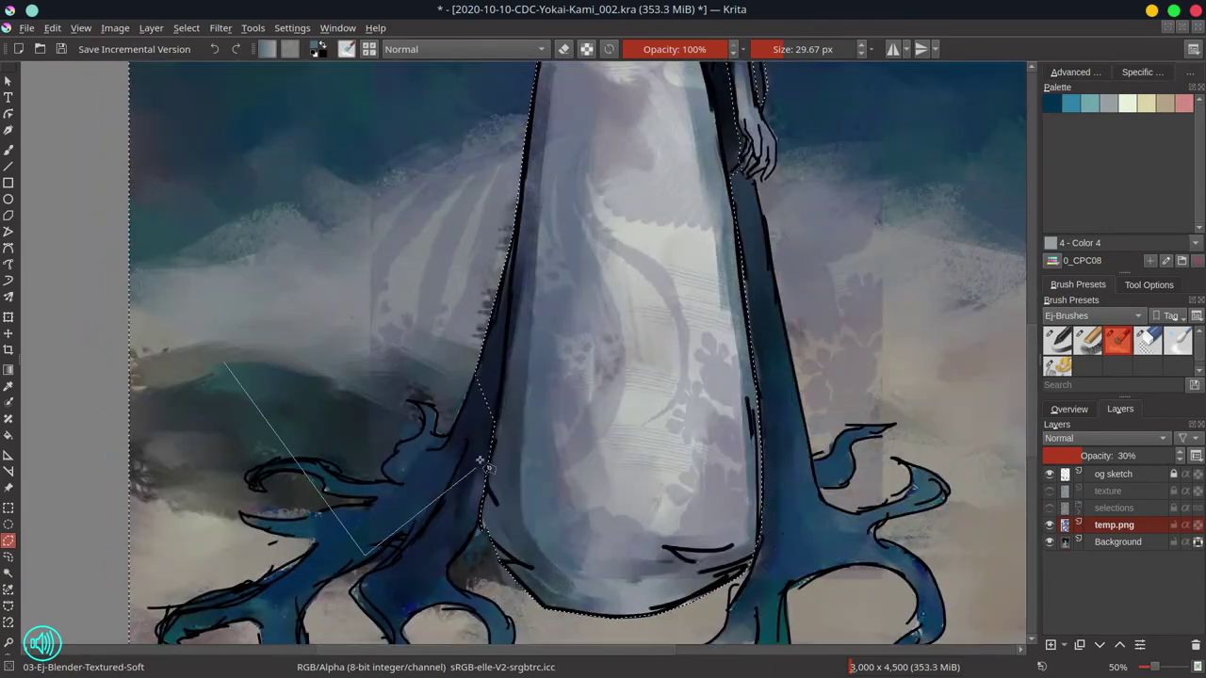
left_click(495, 411)
double_click(486, 211)
Step: Cut the selected parts of temp.png so that the texture covers only the robe
left_click_drag(359, 109, 342, 260)
scroll(325, 250, "down", 1)
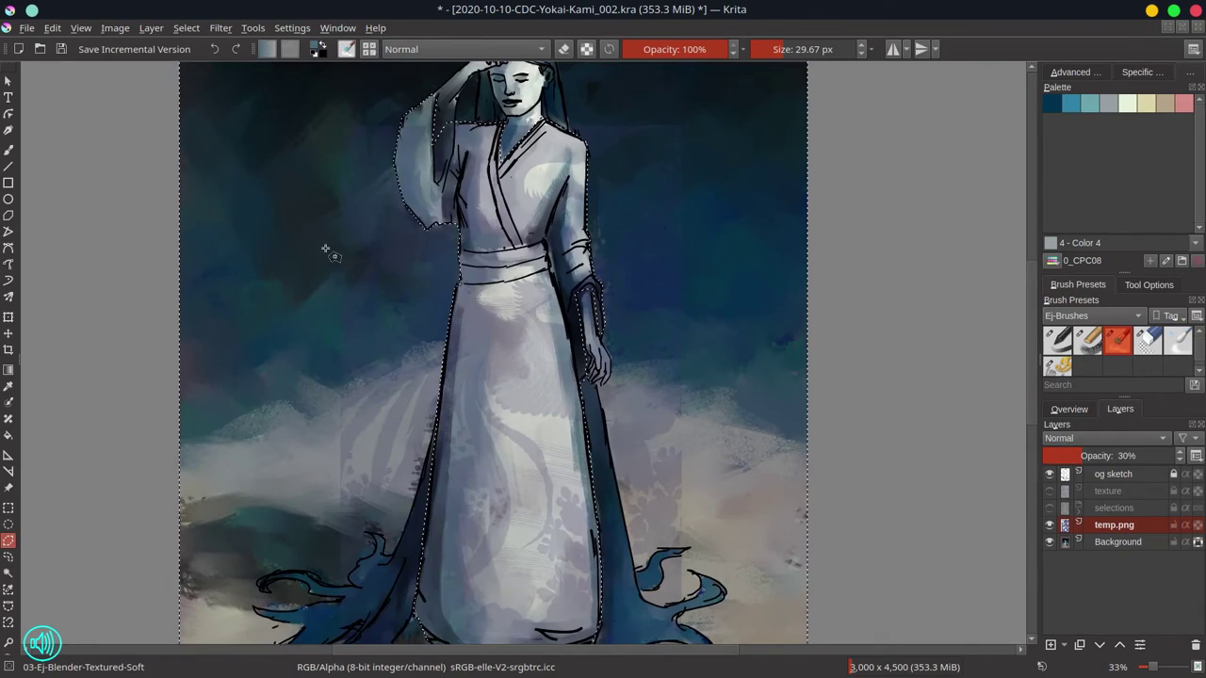
scroll(329, 248, "down", 1)
left_click(52, 28)
left_click(60, 87)
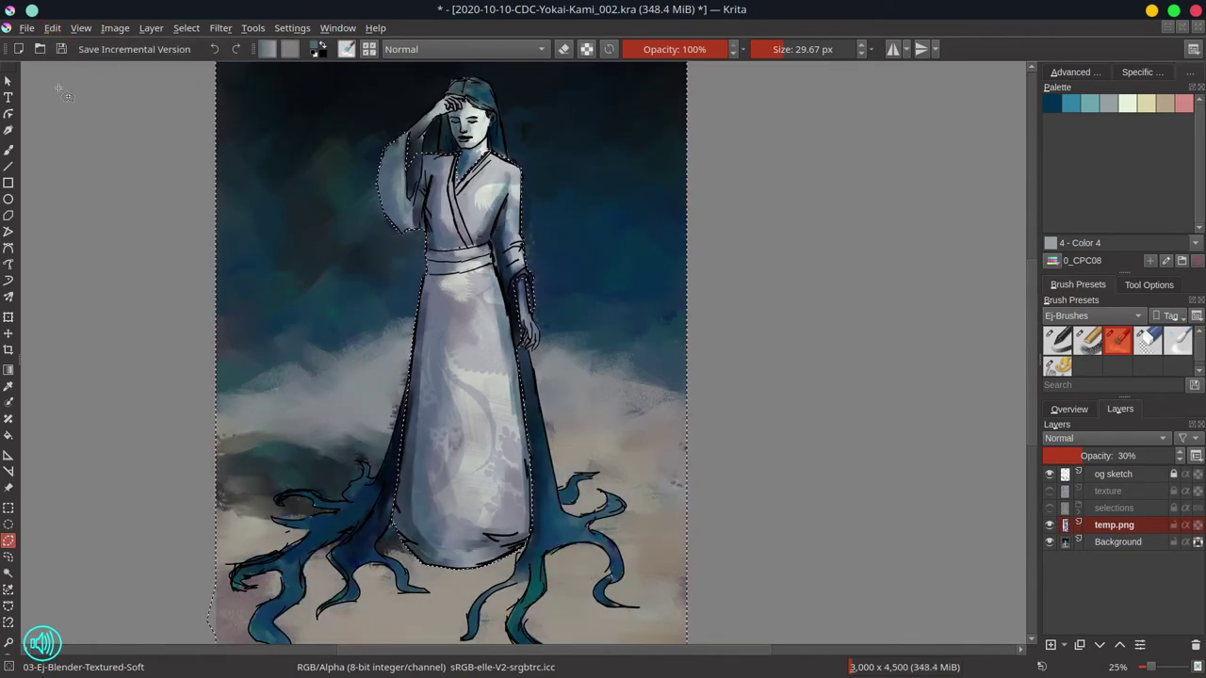
Step: Clear the selection and raise the temp.png layer's opacity to 100%
left_click(186, 27)
left_click(202, 66)
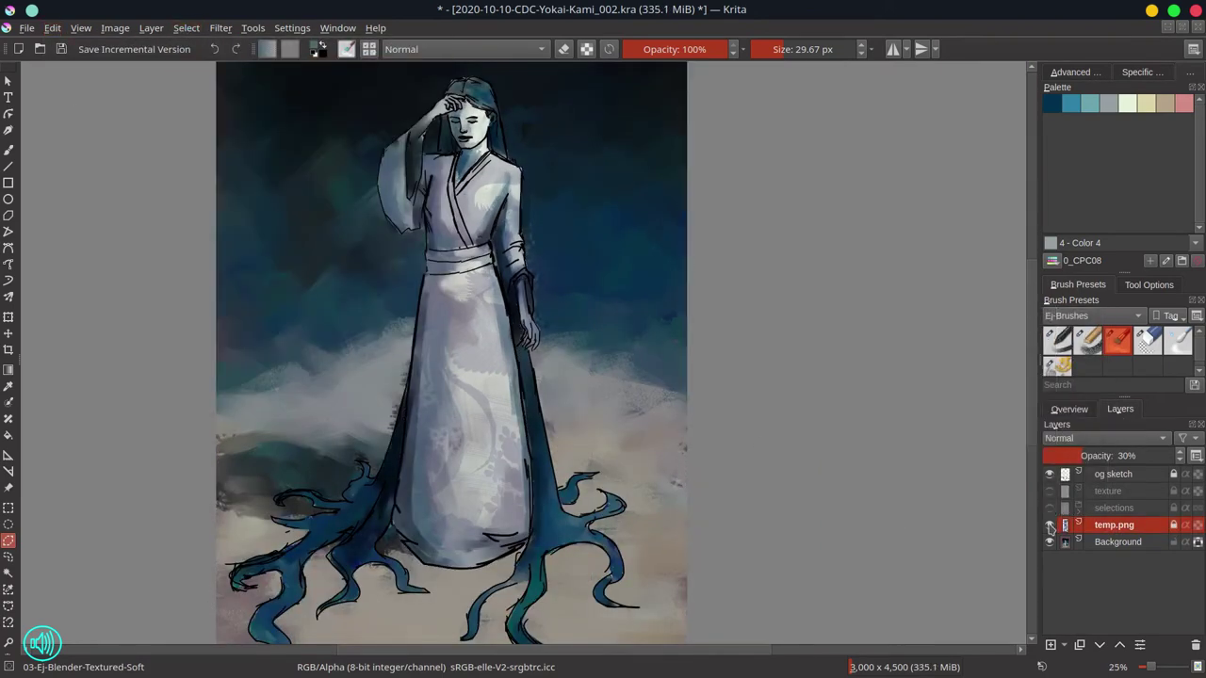
left_click_drag(1117, 458, 1185, 466)
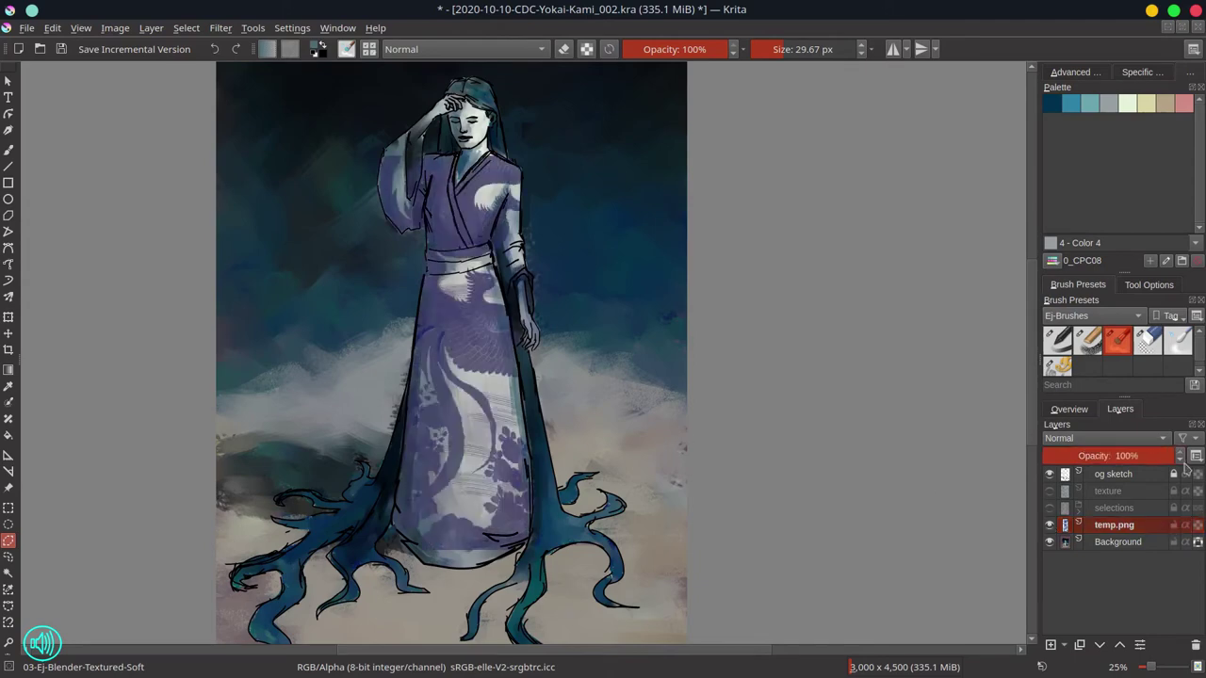
Step: Fill the uncovered patches on the raised sleeve and the skirt's hem with sampled purple, using the 01-Ej-Basic-Round brush
left_click(1058, 340)
key("b")
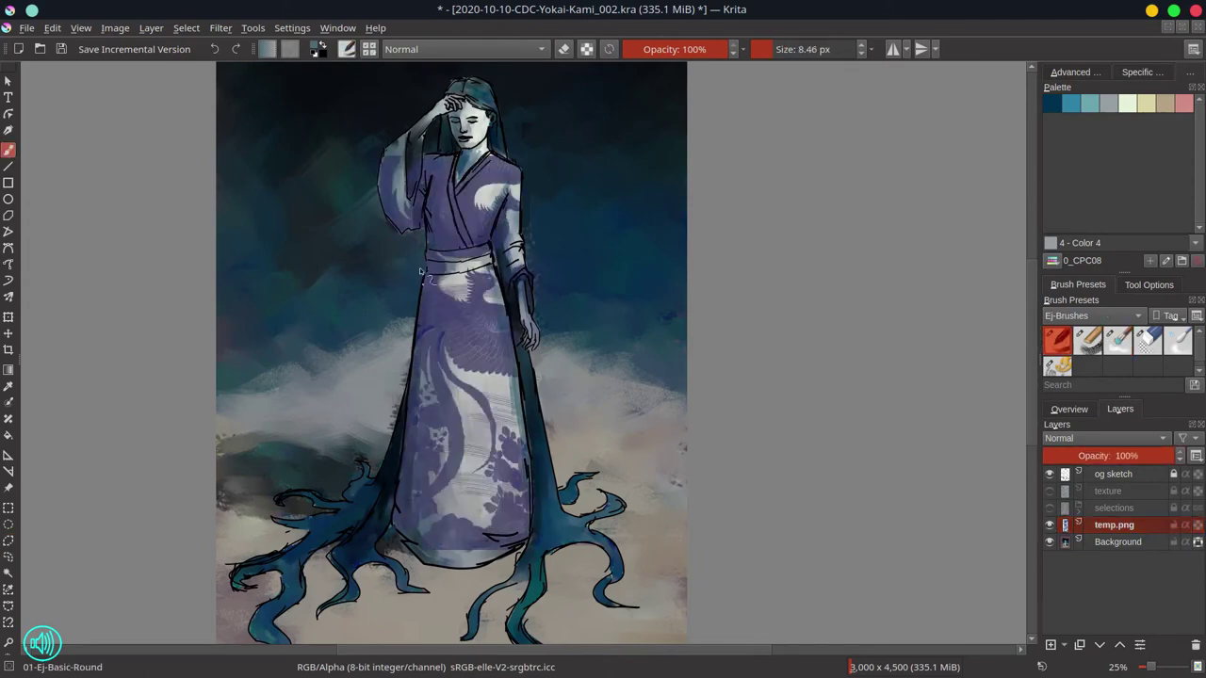
scroll(418, 196, "up", 2)
left_click(358, 254, "ctrl")
left_click_drag(345, 254, 353, 254)
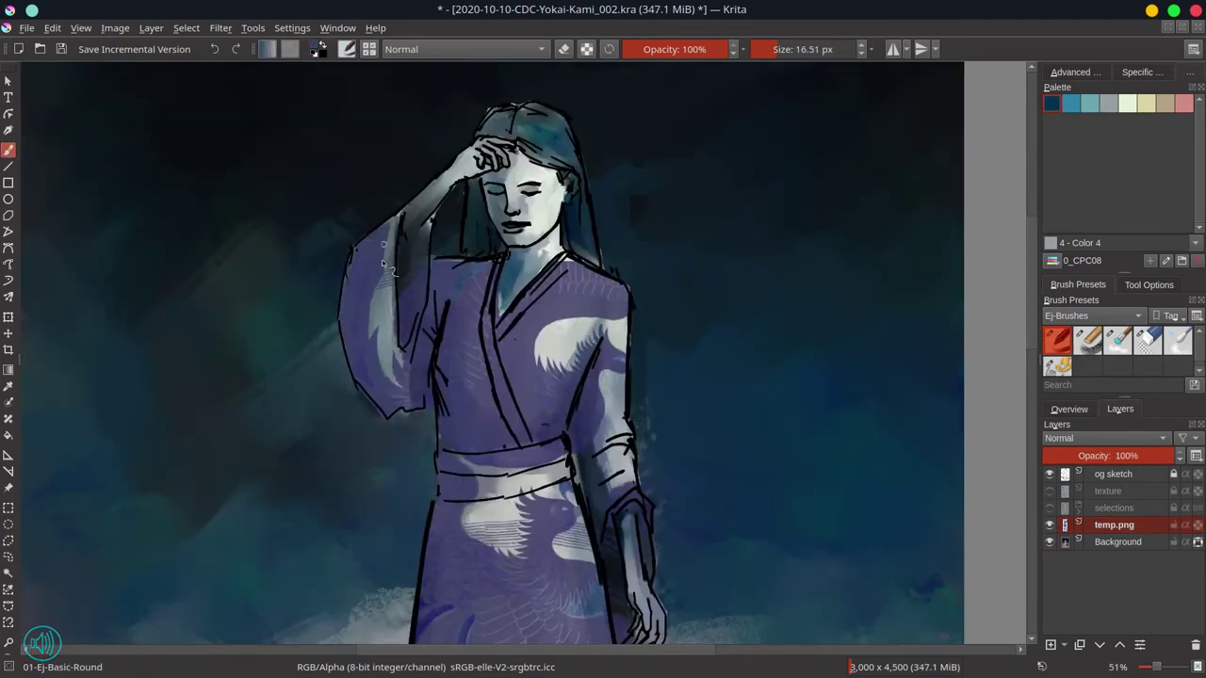
mouse_move(554, 586)
left_mouse_down()
mouse_move(531, 234)
mouse_move(511, 246)
left_mouse_up()
mouse_move(381, 382)
left_mouse_down()
mouse_move(488, 407)
mouse_move(463, 379)
left_mouse_up()
left_click_drag(456, 383, 556, 384)
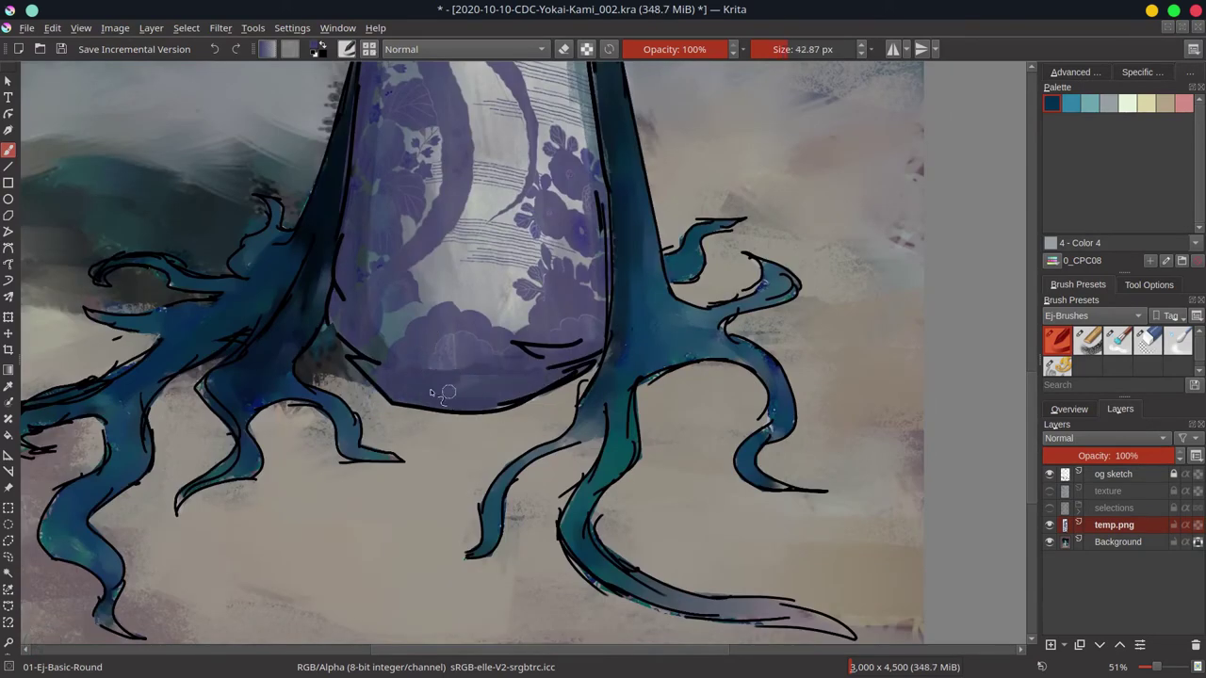
Step: Set the temp.png layer's opacity to 30% while viewing the whole painting
key("minus")
key("minus")
key("minus")
key("minus")
left_click(1082, 456)
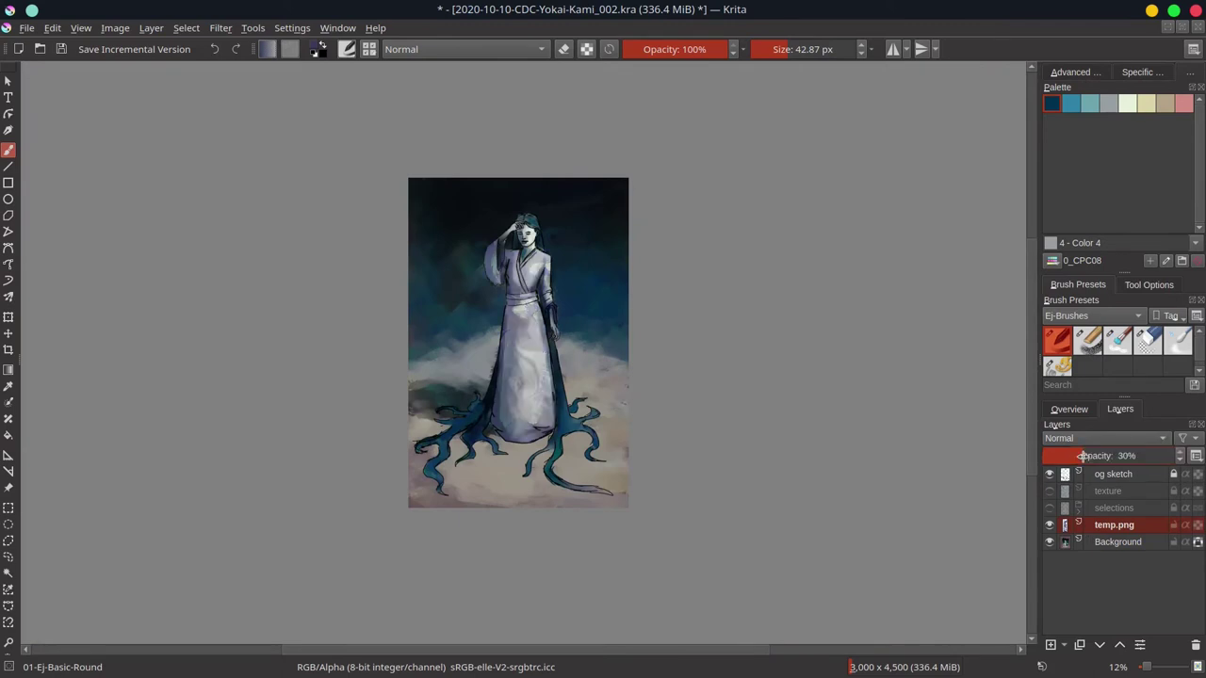
Step: Hide the og sketch and temp.png layers, make Background the active layer and save the document
left_click(1049, 474)
left_click(1050, 525)
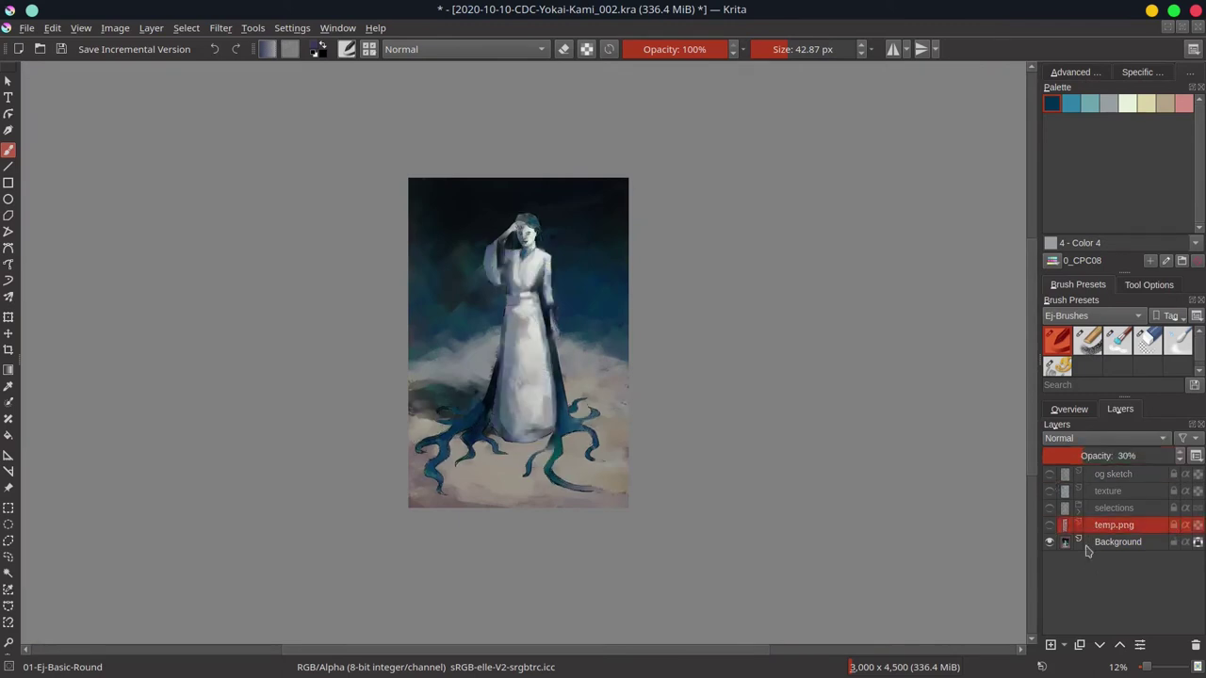
left_click(1087, 545)
left_click(62, 50)
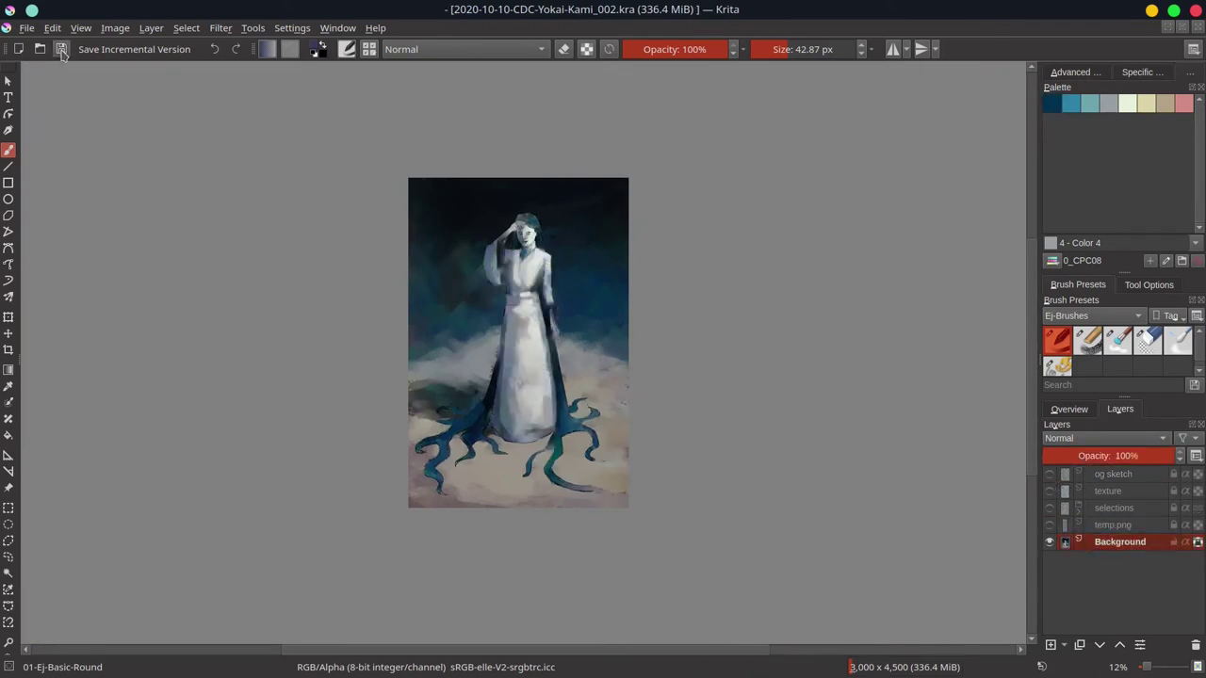
Step: Add an empty paint layer directly above Background and bring up the image overview
key("Insert")
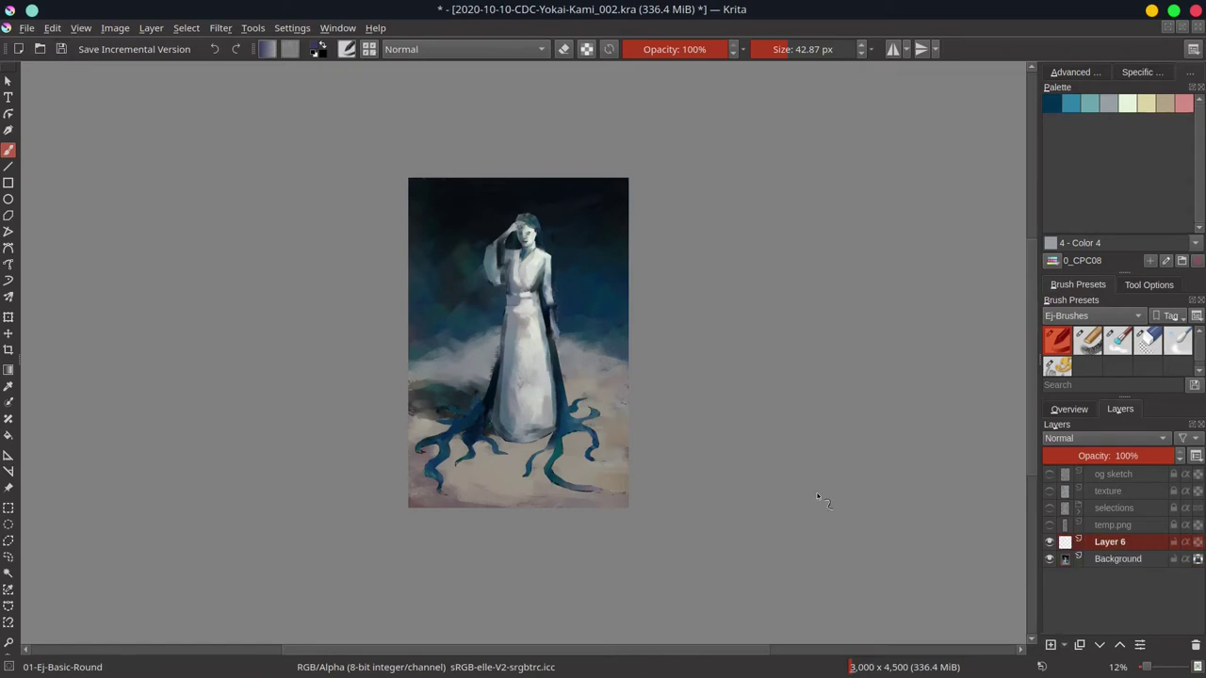
key("alt+Tab")
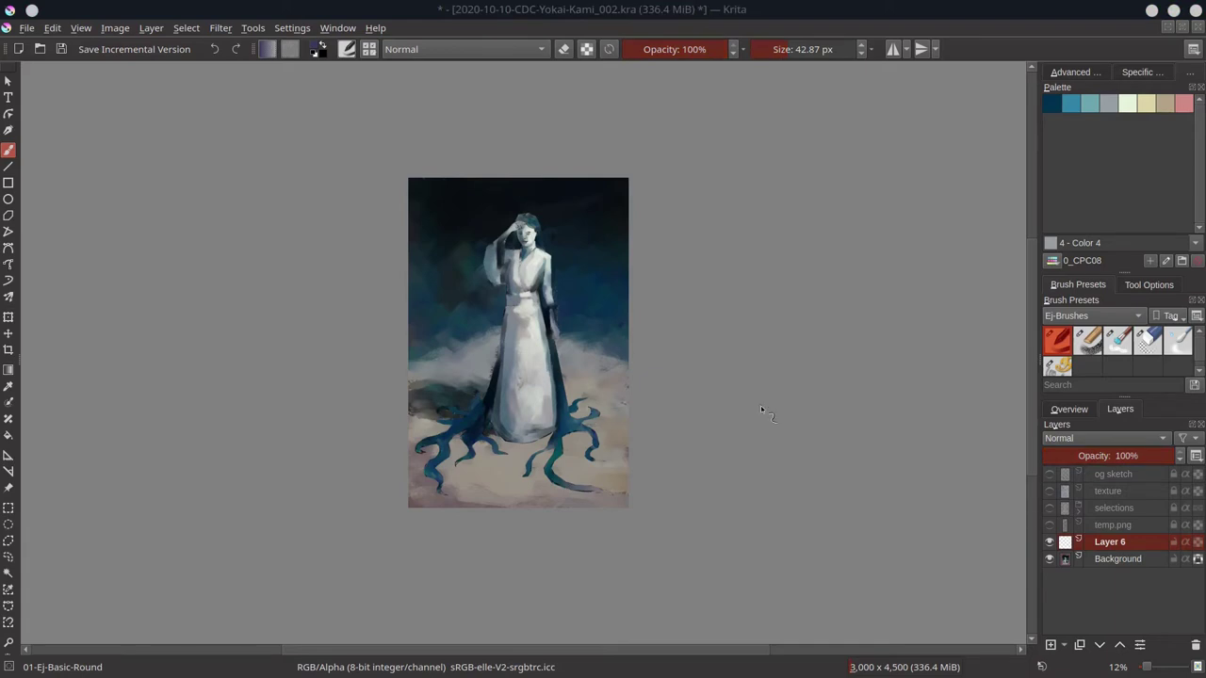
left_click(1070, 409)
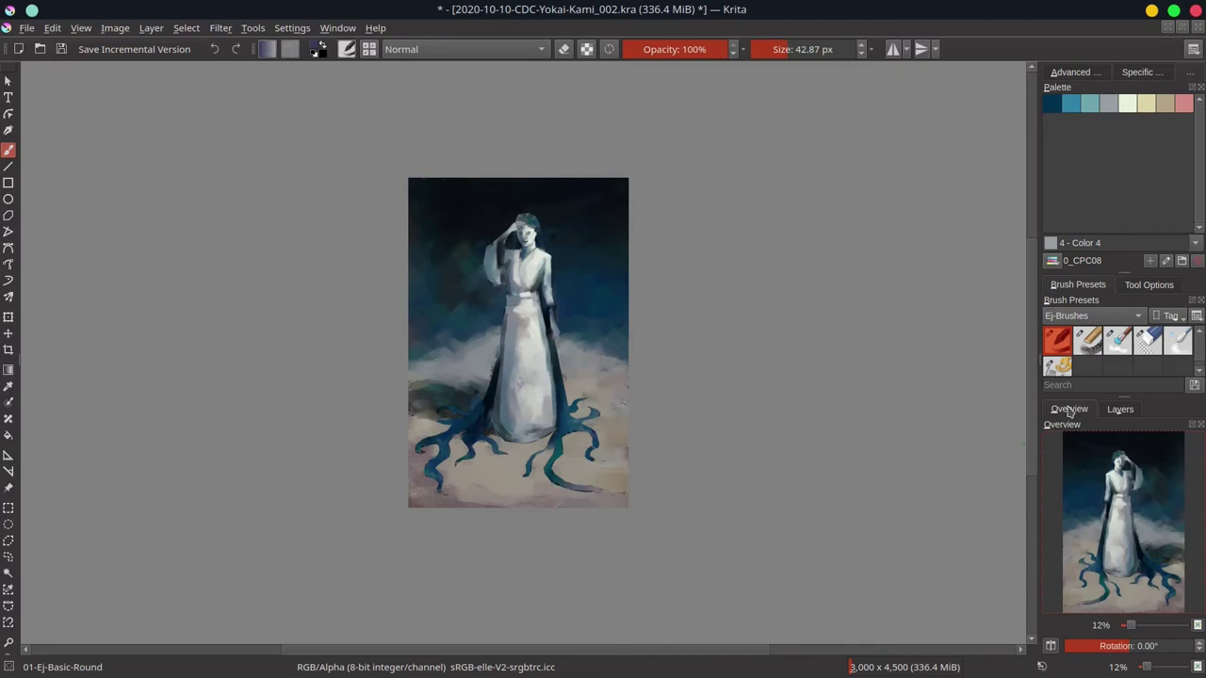
Step: Restore the previous selection of the figure and invert it so that only the surroundings are selected
left_click(185, 29)
left_click(8, 573)
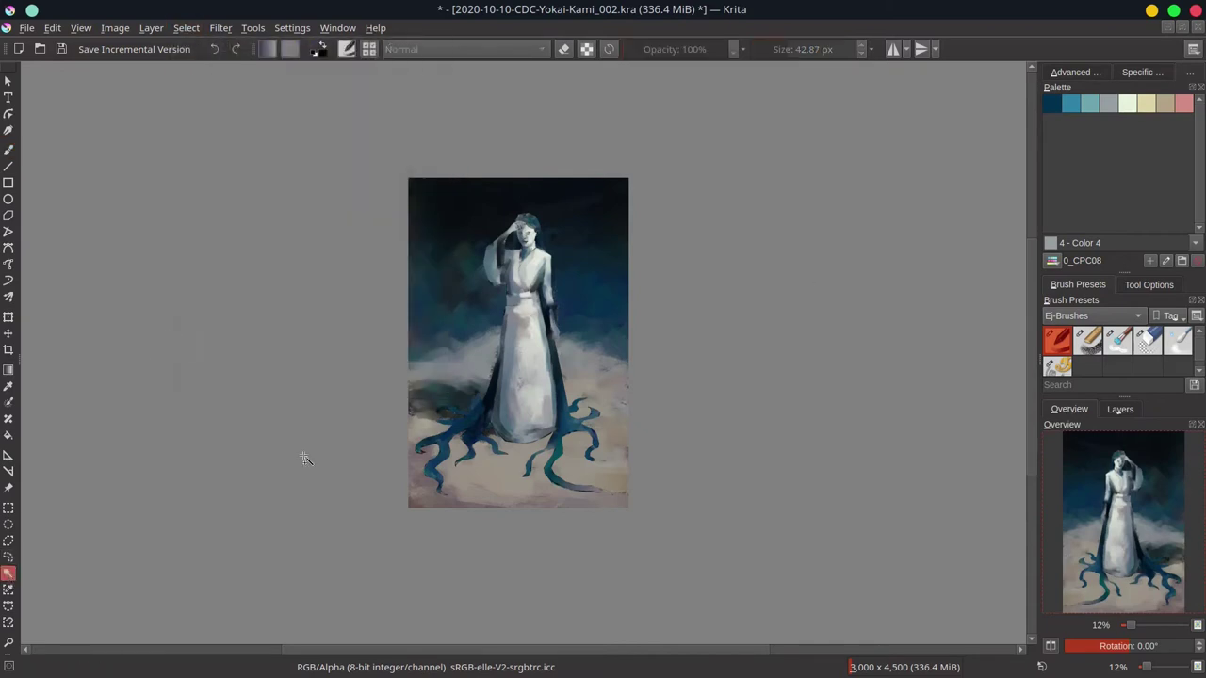
left_click(184, 30)
left_click(192, 83)
left_click(185, 34)
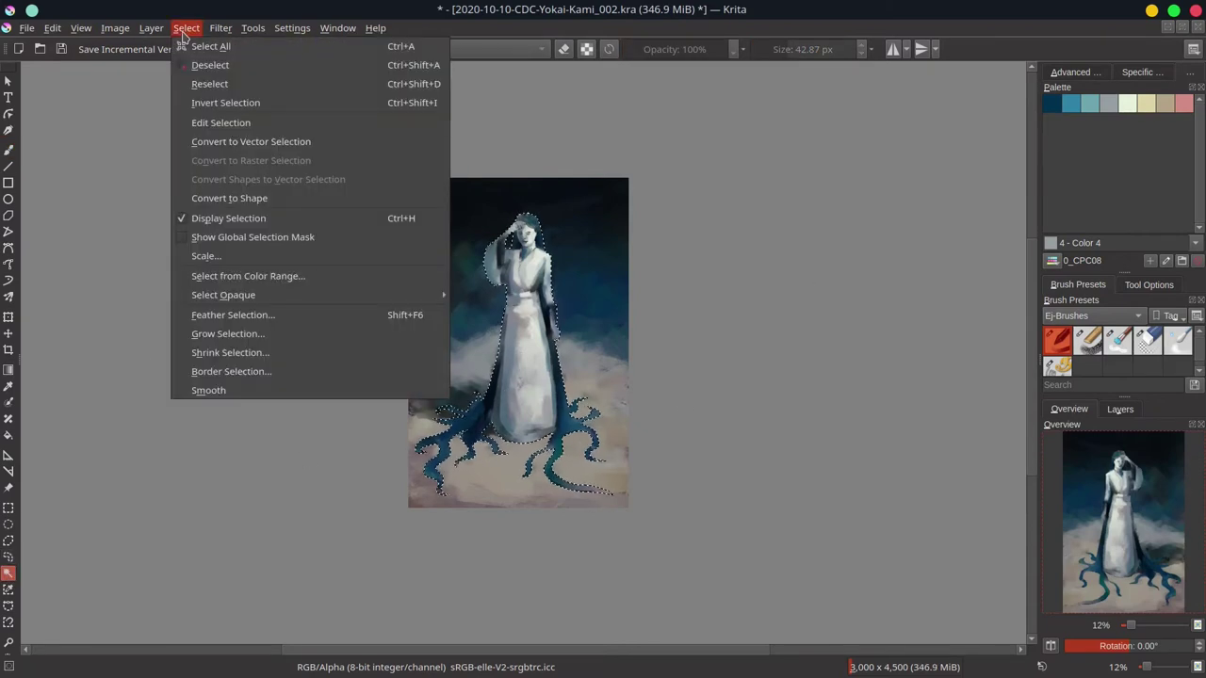
left_click(210, 101)
left_click(1121, 408)
left_click(1071, 409)
Step: Try the Texture Starfield brush from the Textures presets on the sky in pale Color 5 at 250 px, and save the document
left_click(1103, 316)
left_click(1092, 420)
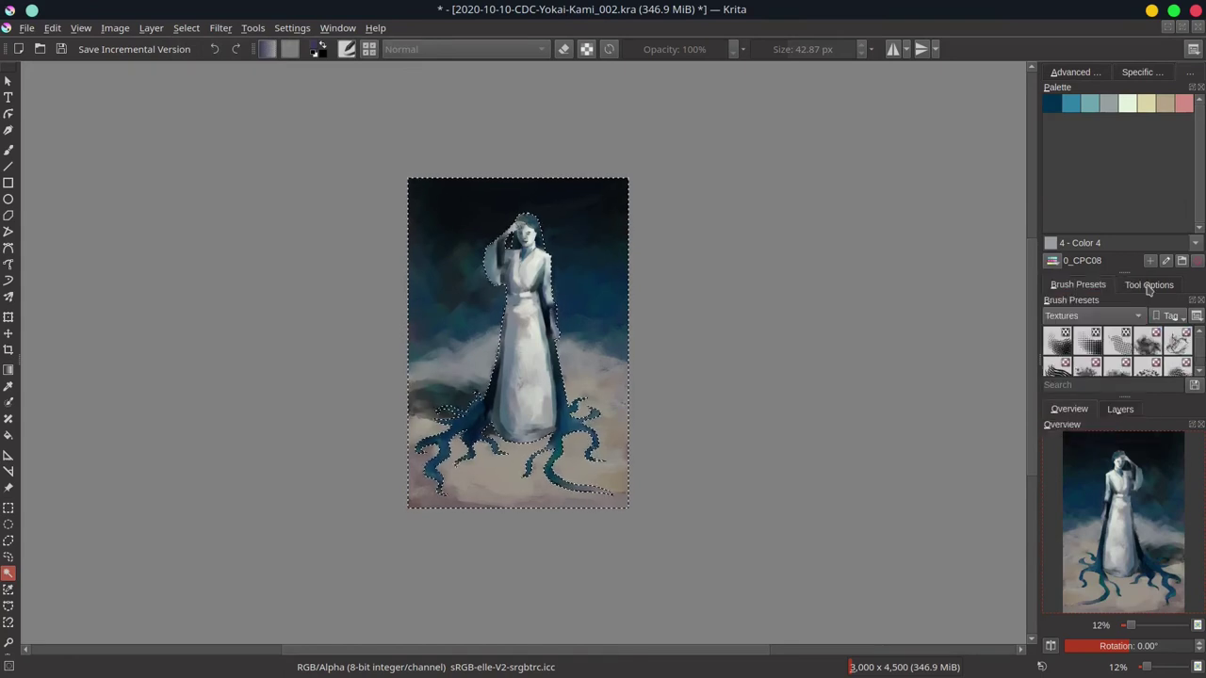
left_click(1199, 371)
left_click(1177, 352)
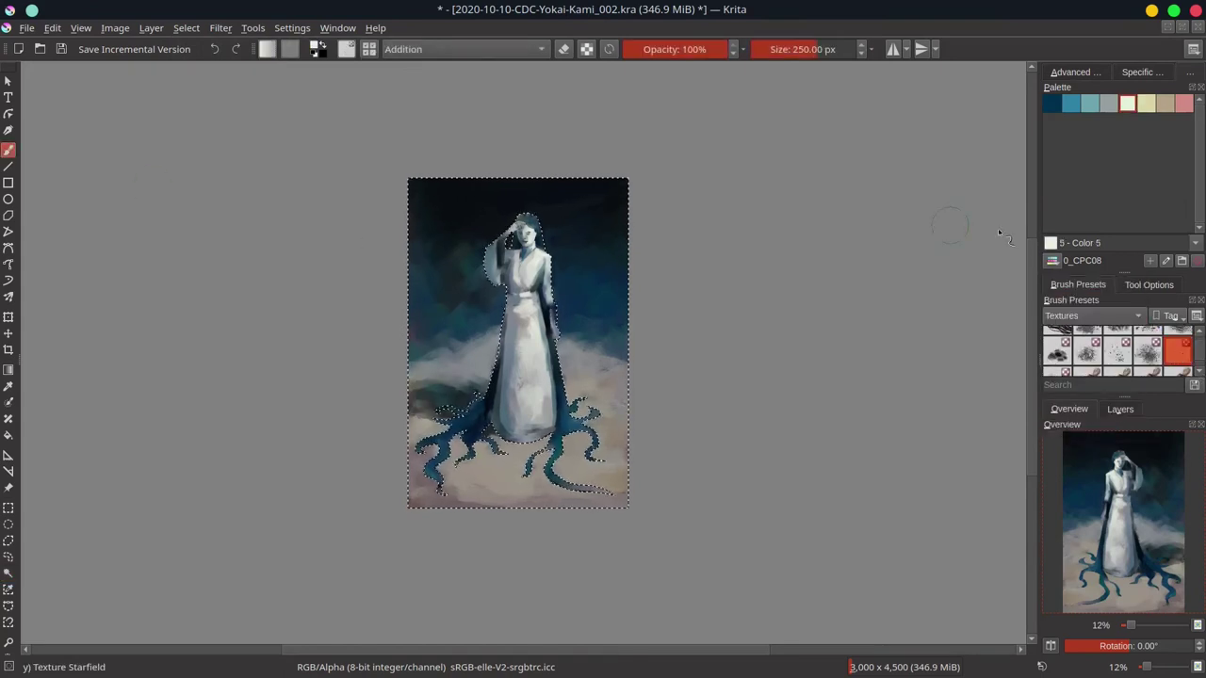
left_click_drag(581, 231, 643, 264)
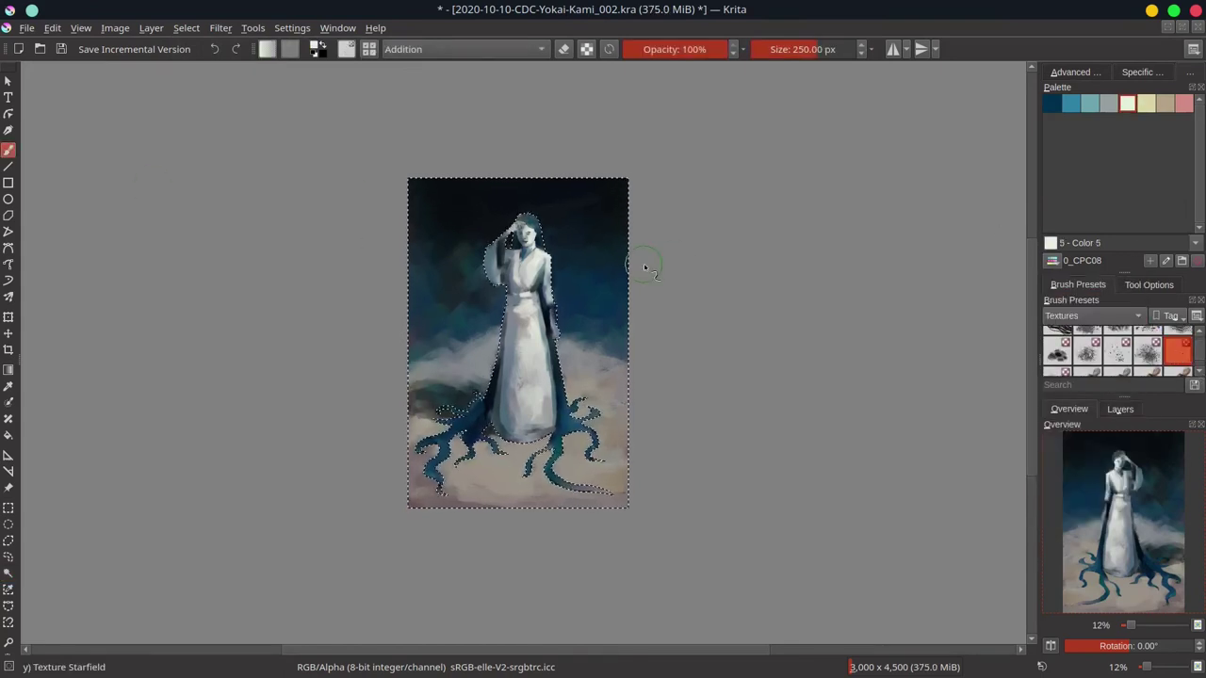
key("ctrl+s")
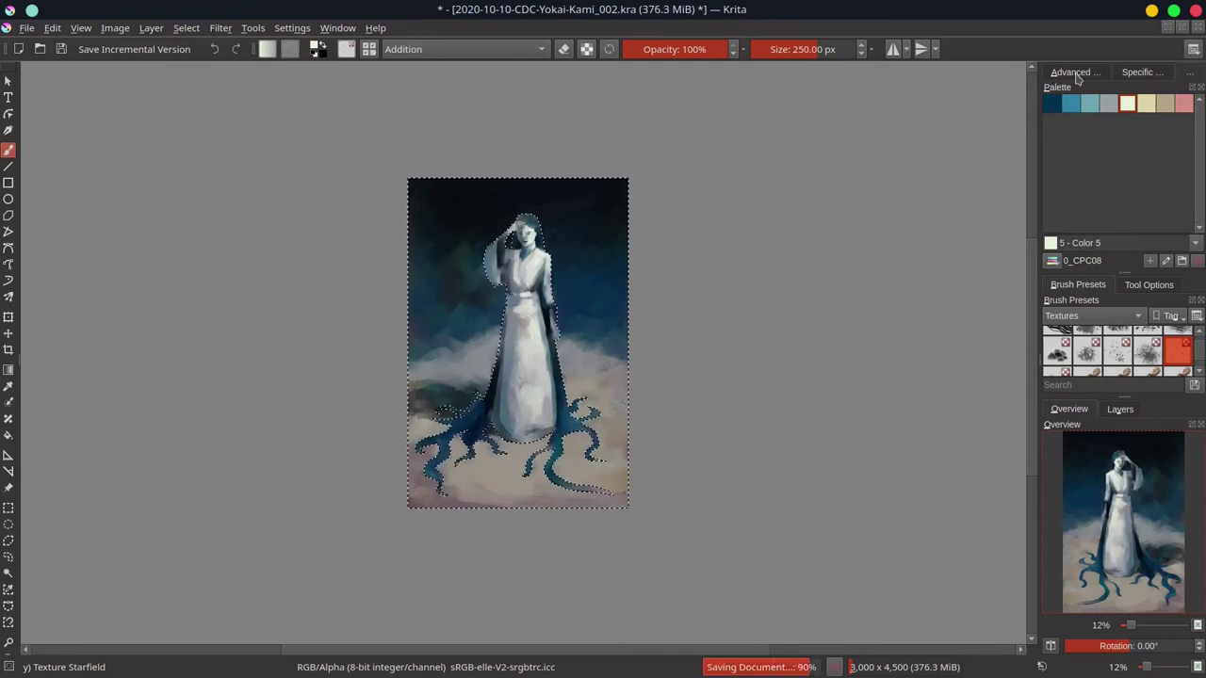
Step: Scatter pale snowflakes over the sky on both sides of the figure with the Texture Splat brush enlarged to 1,000 px
left_click(462, 49)
left_click(469, 162)
left_click(1120, 357)
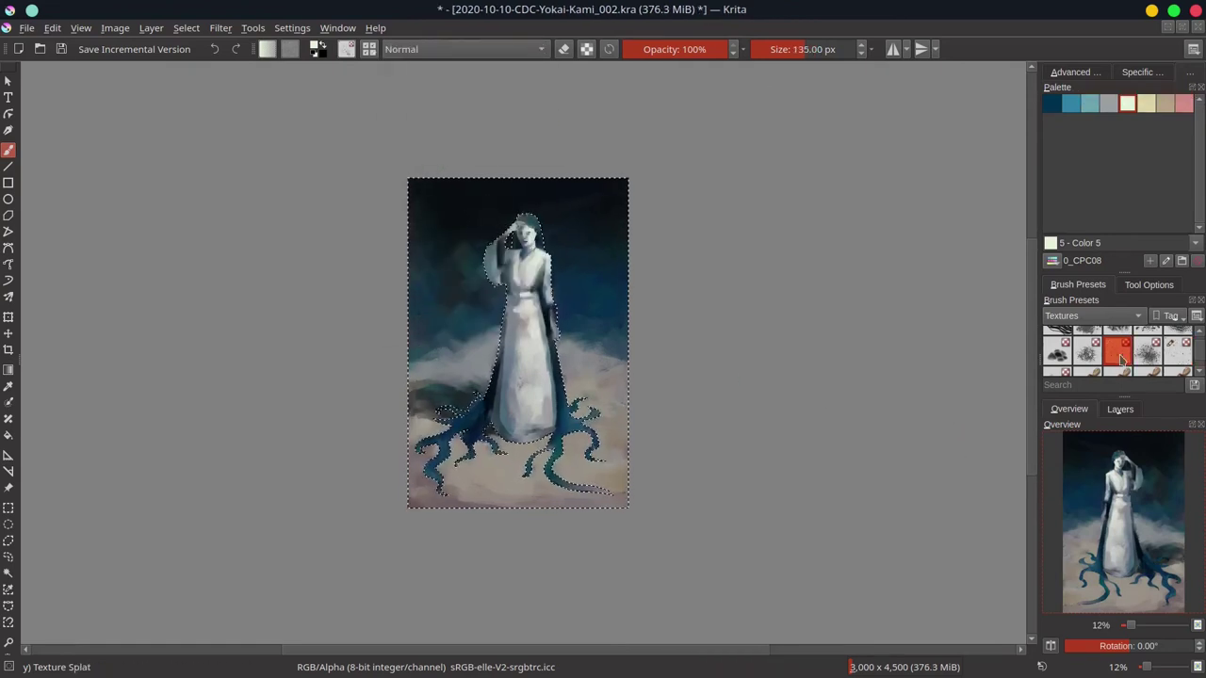
left_click_drag(462, 210, 437, 217)
key("bracketright")
key("bracketright")
key("bracketright")
key("bracketright")
key("bracketright")
key("bracketright")
key("bracketright")
key("bracketright")
key("bracketright")
key("bracketright")
key("bracketright")
key("bracketright")
key("bracketright")
key("bracketright")
key("bracketright")
key("bracketright")
key("bracketright")
key("bracketright")
key("bracketright")
key("bracketright")
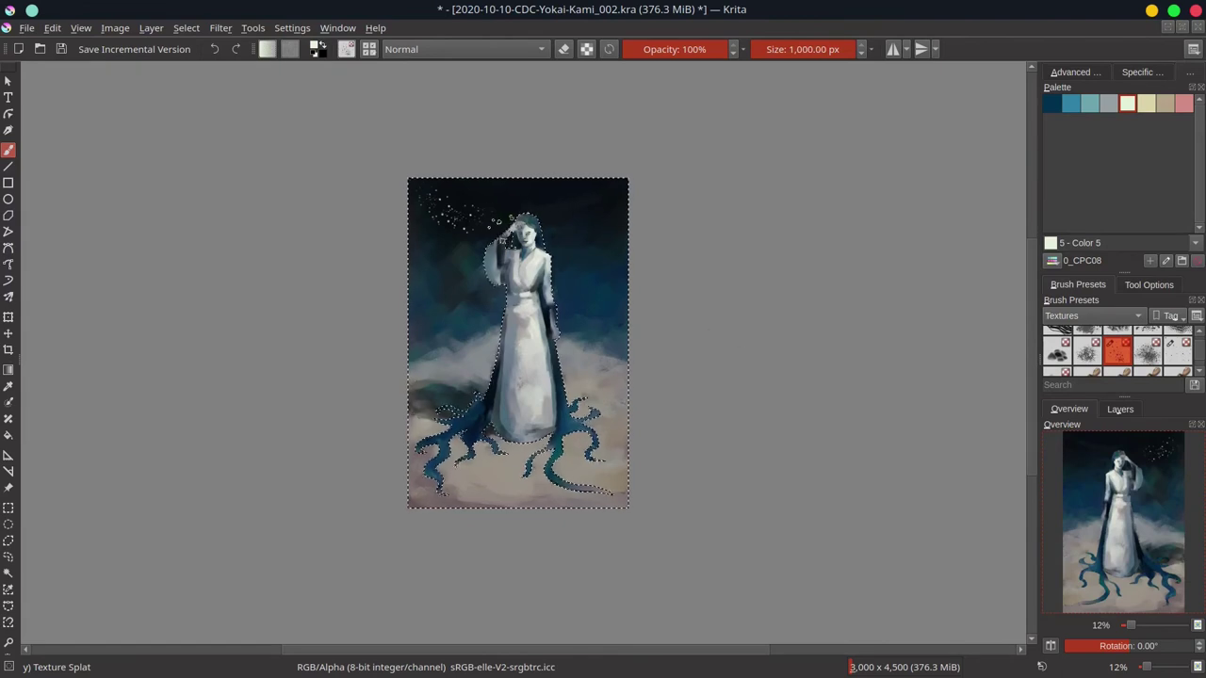
left_click(563, 205)
left_click(492, 189)
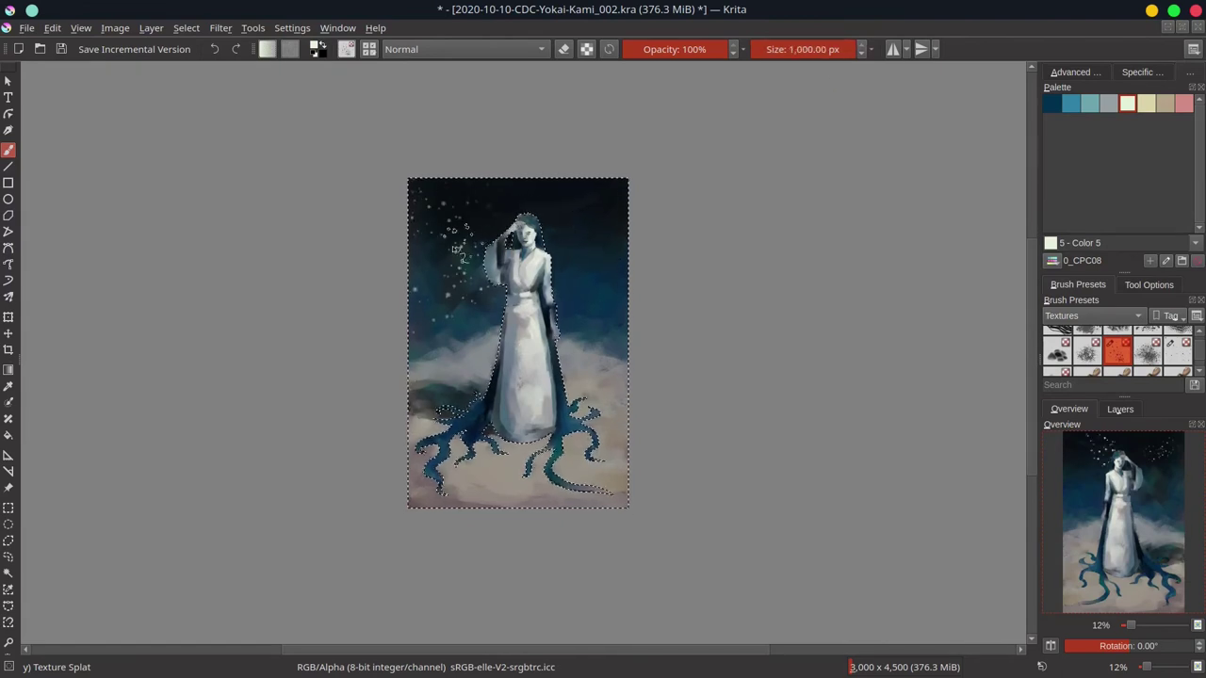
left_click(540, 179)
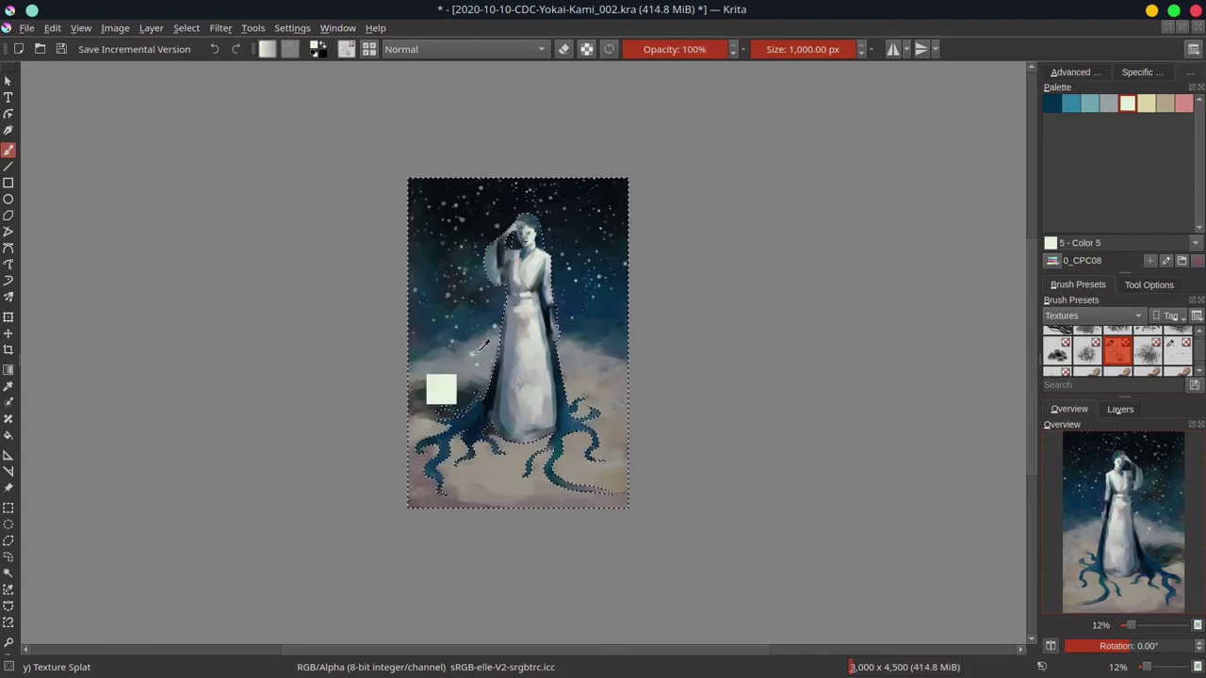
left_click(619, 303)
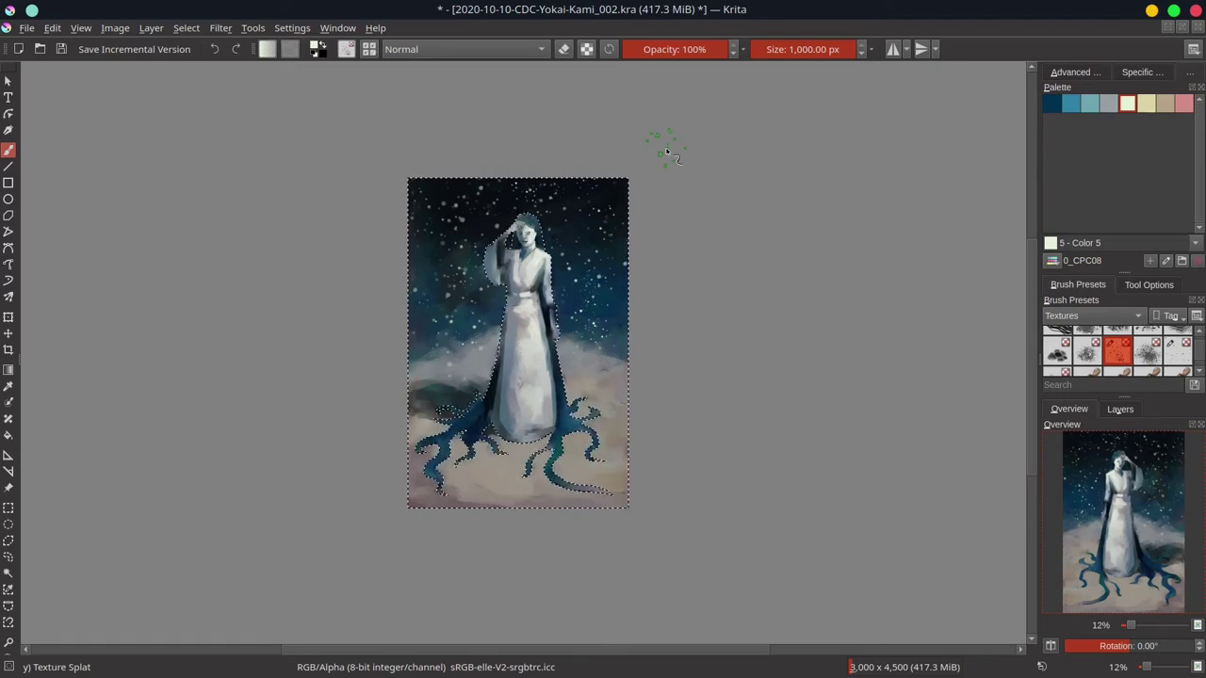
Step: Rename the snowflake layer as snow and the temp.png layer as texture
left_click(1120, 409)
double_click(1107, 543)
type("snow")
key("Return")
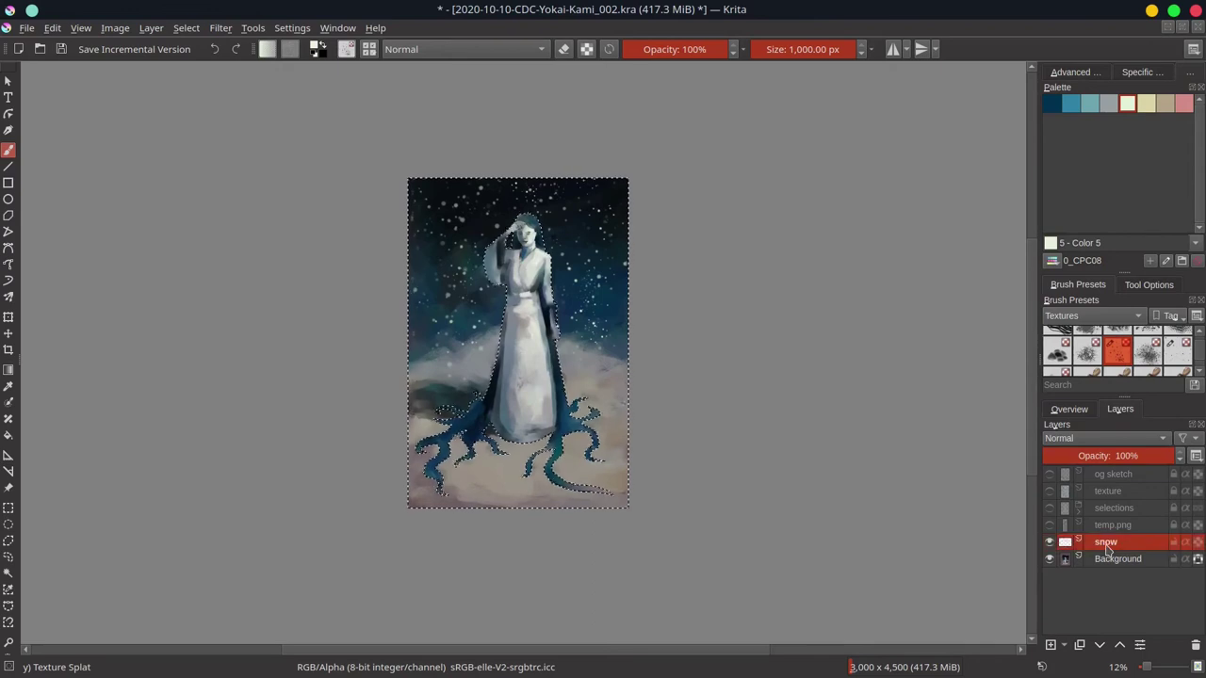
left_click(1107, 525)
Step: Lock and hide the snow layer, and save the document with Background as the active layer
left_click(1174, 543)
left_click(1141, 562)
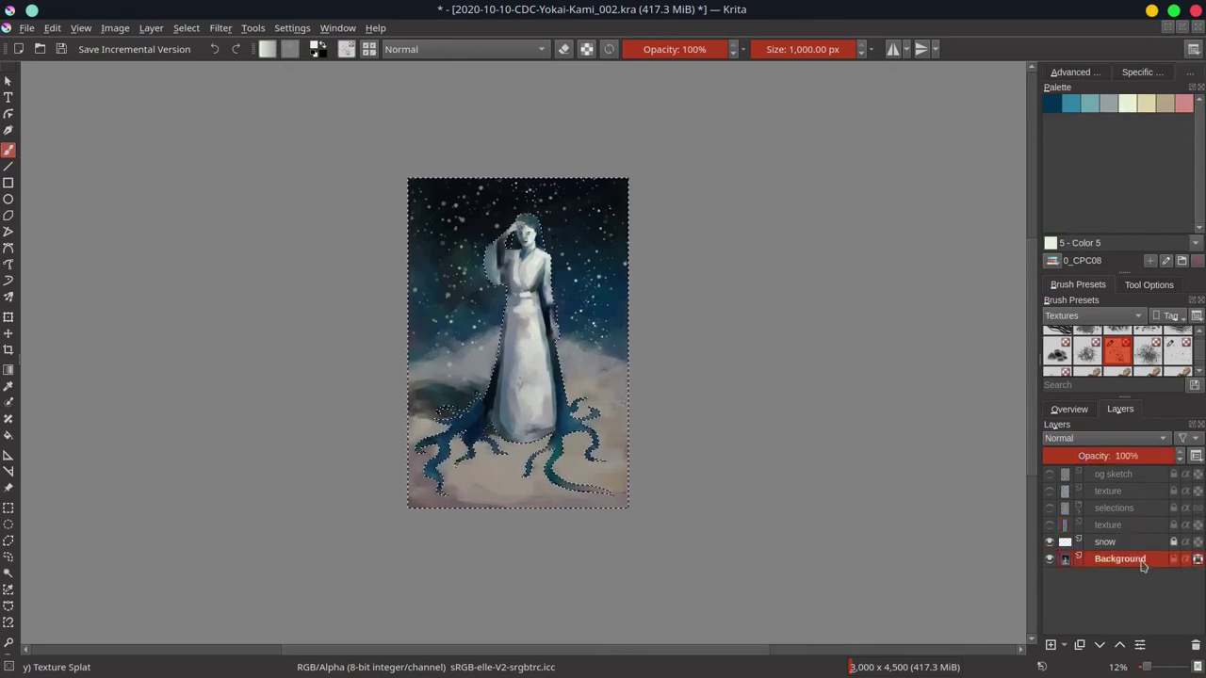
left_click(60, 48)
left_click(1048, 543)
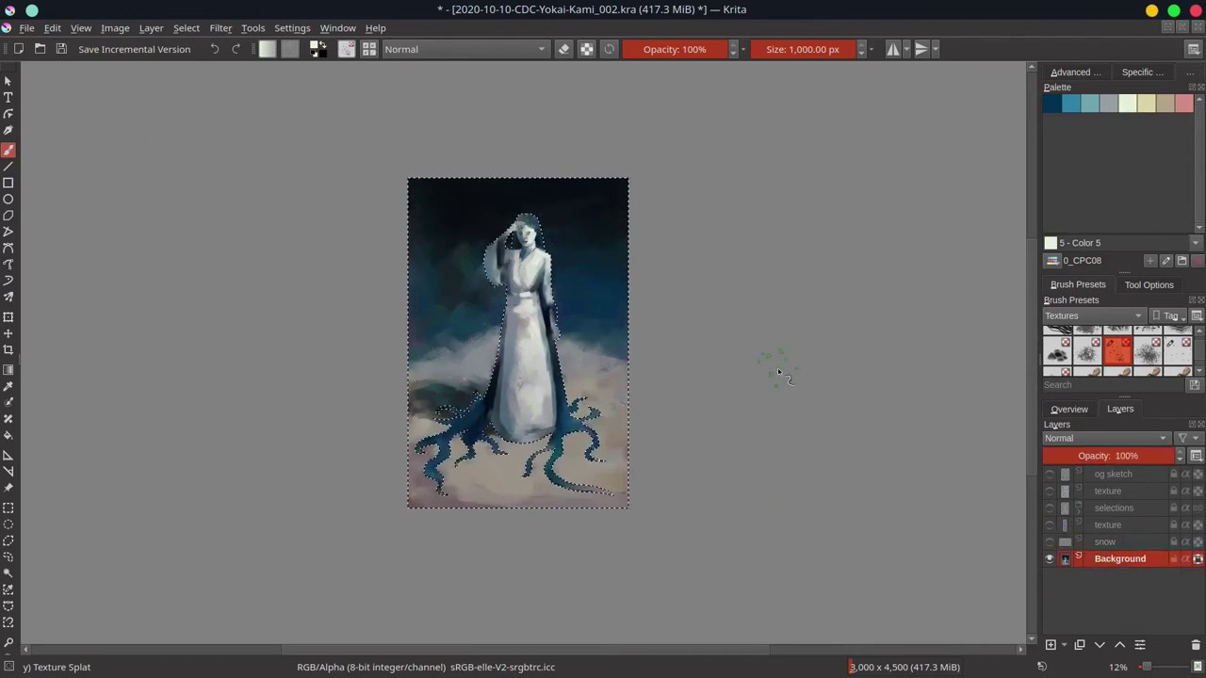
Step: Touch up the blue sky beside the figure with the 02-Ej-Chalk-Grainy brush from Ej-Brushes, using a colour sampled from the sky
left_click(1093, 316)
left_click(1083, 206)
left_click(1087, 340)
left_click(1083, 72)
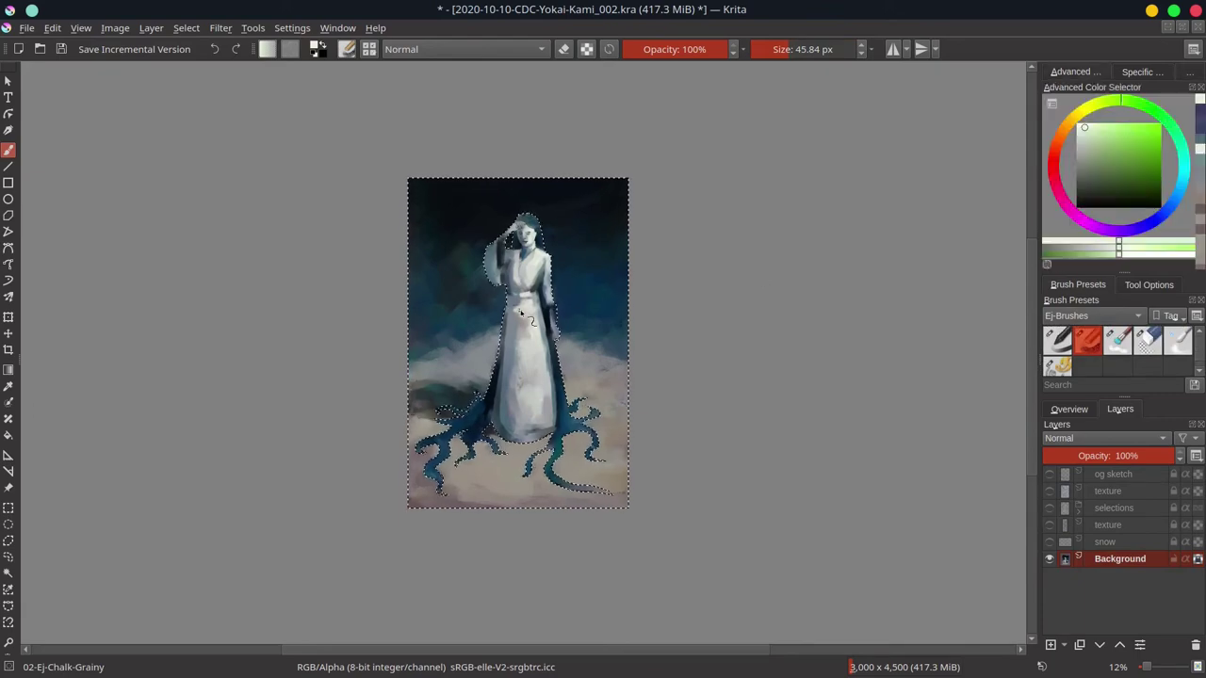
key("2")
left_click(445, 339, "ctrl")
left_click_drag(353, 327, 361, 330)
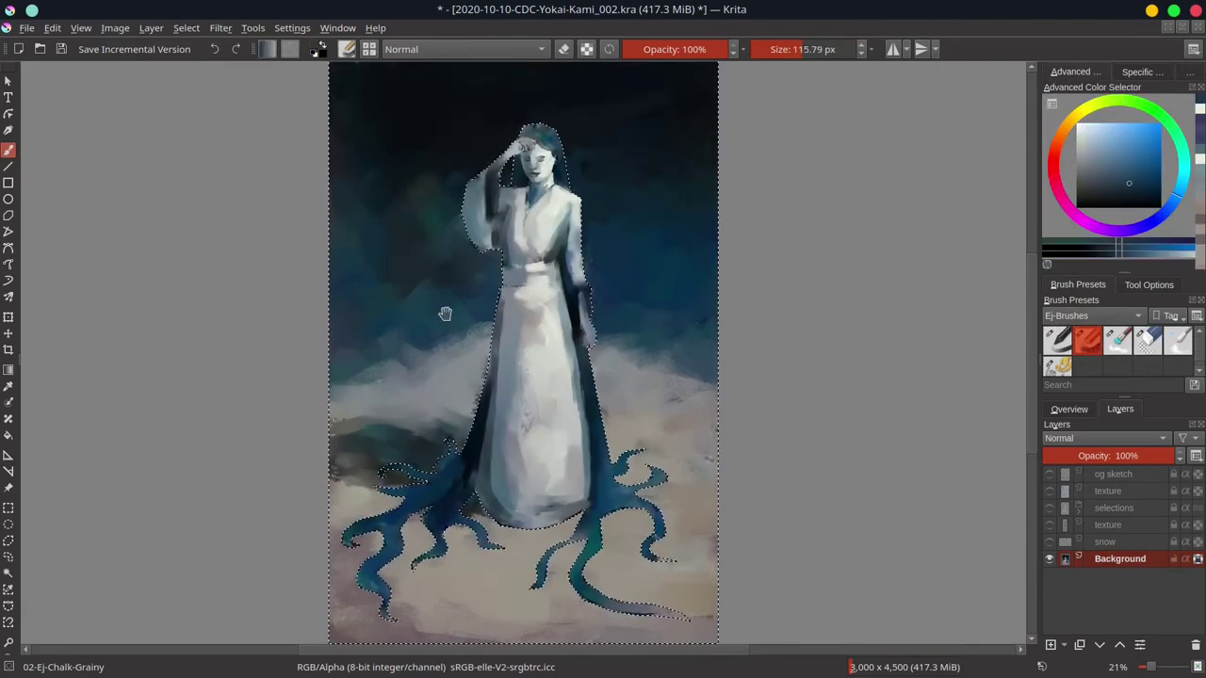
Step: Rework the dark sky around the head and raised sleeve with sampled blues, using the chalk brush at about 116 px
scroll(537, 247, "down", 2)
left_click(420, 283, "ctrl")
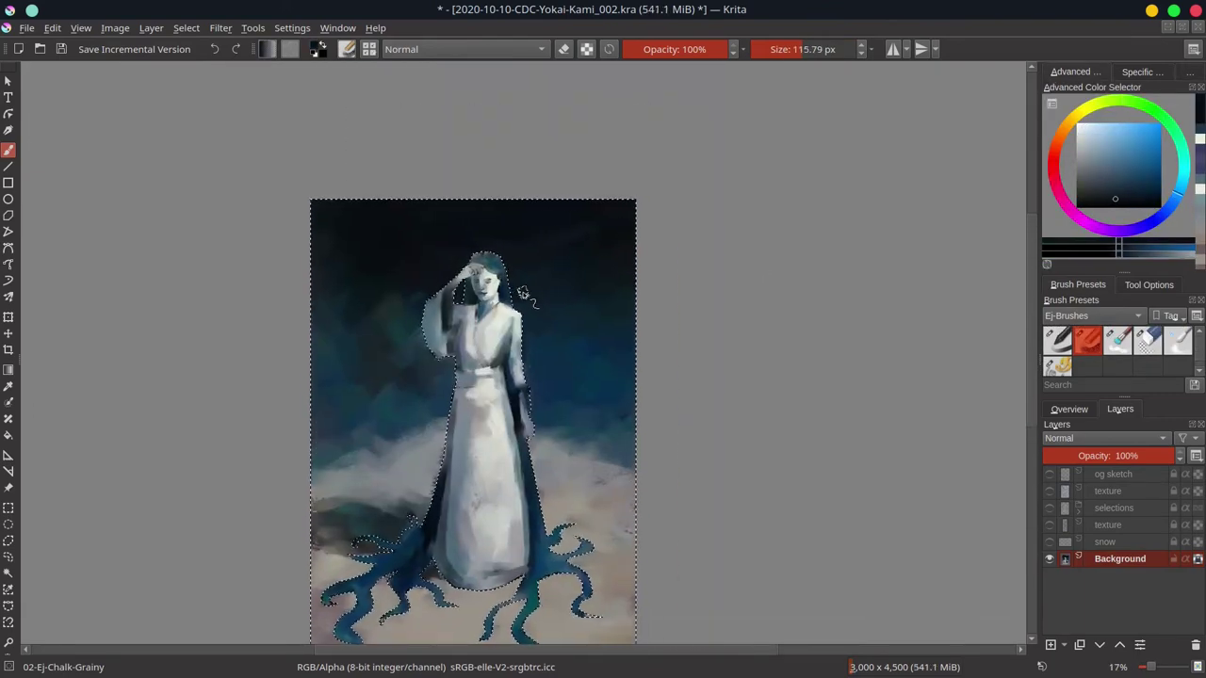
left_click_drag(374, 304, 394, 357)
left_click_drag(409, 520, 398, 498)
mouse_move(542, 260)
left_mouse_down()
mouse_move(547, 283)
mouse_move(504, 285)
left_mouse_up()
left_click(385, 283, "ctrl")
left_click(377, 290, "ctrl")
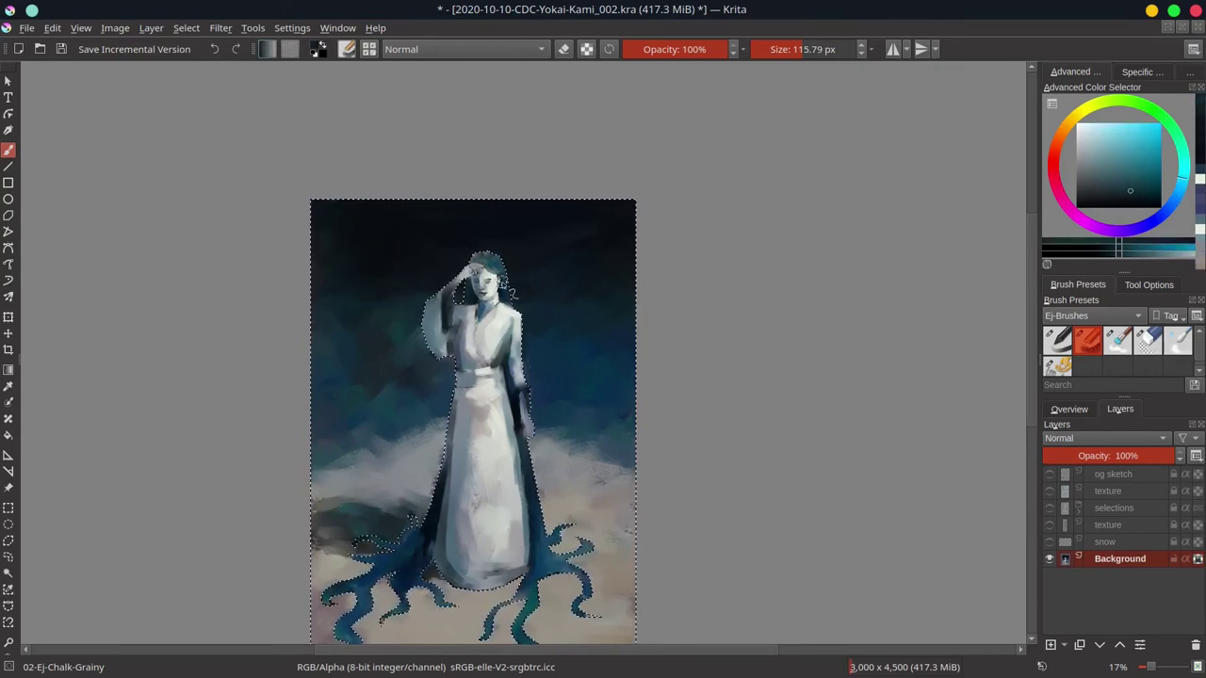
Step: Darken the upper sky above the figure and toward its left corner with sampled near-black blues, checking against the overview
left_click(1054, 409)
left_click(436, 282, "ctrl")
left_click(431, 275, "ctrl")
left_click(434, 223, "ctrl")
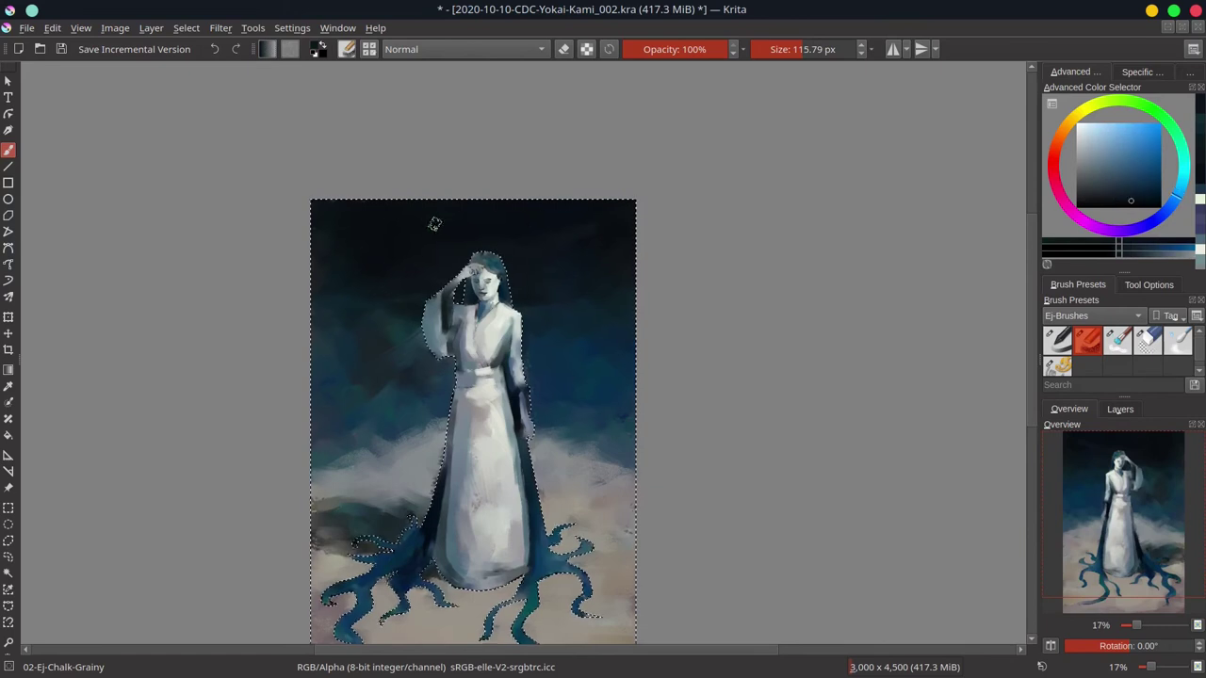
left_click_drag(508, 208, 516, 207)
left_click(425, 213, "ctrl")
left_click_drag(425, 213, 347, 223)
Step: Blend the night sky on both sides of the head with sampled dark blues, using the chalk brush at about 159 px
left_click(320, 269, "ctrl")
left_click(407, 260, "ctrl")
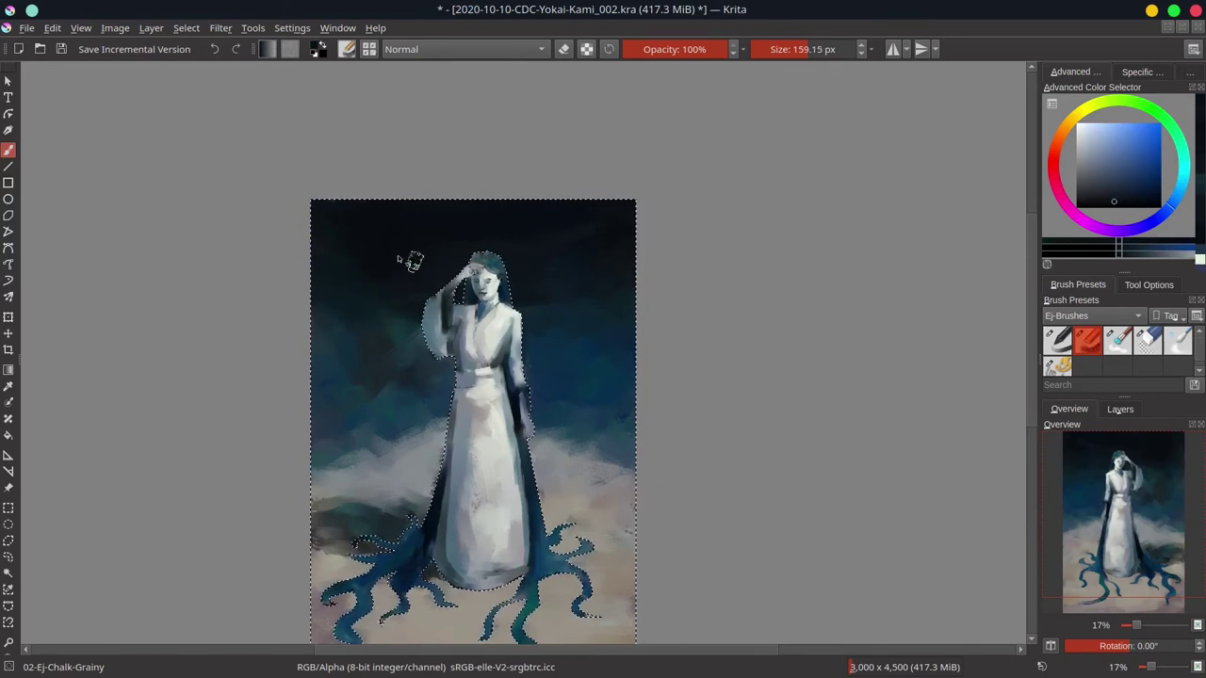
left_click(617, 227, "ctrl")
left_click_drag(618, 226, 569, 247)
left_click(543, 320, "ctrl")
left_click_drag(437, 281, 456, 199)
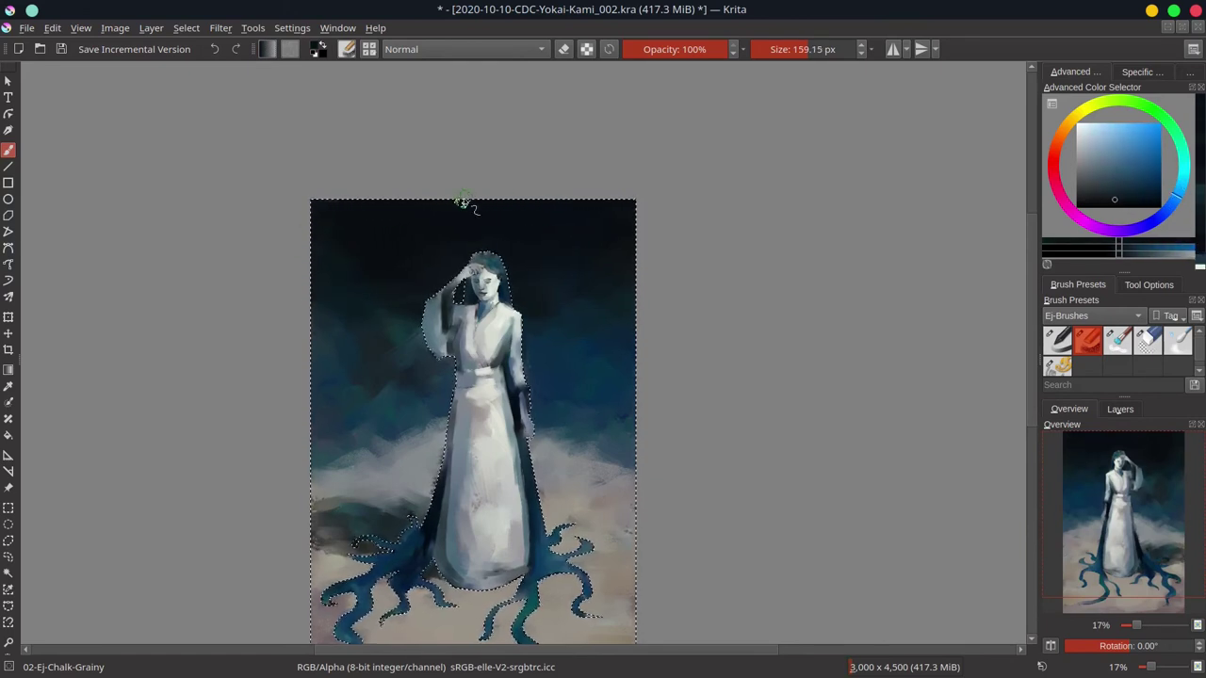
Step: Paint over the blue band above the left-hand clouds and the top of the dark hill with sampled colours
left_click(335, 391, "ctrl")
left_click_drag(336, 390, 381, 396)
left_click(313, 420, "ctrl")
left_click(345, 487, "ctrl")
left_click(328, 504, "ctrl")
left_click_drag(327, 504, 376, 523)
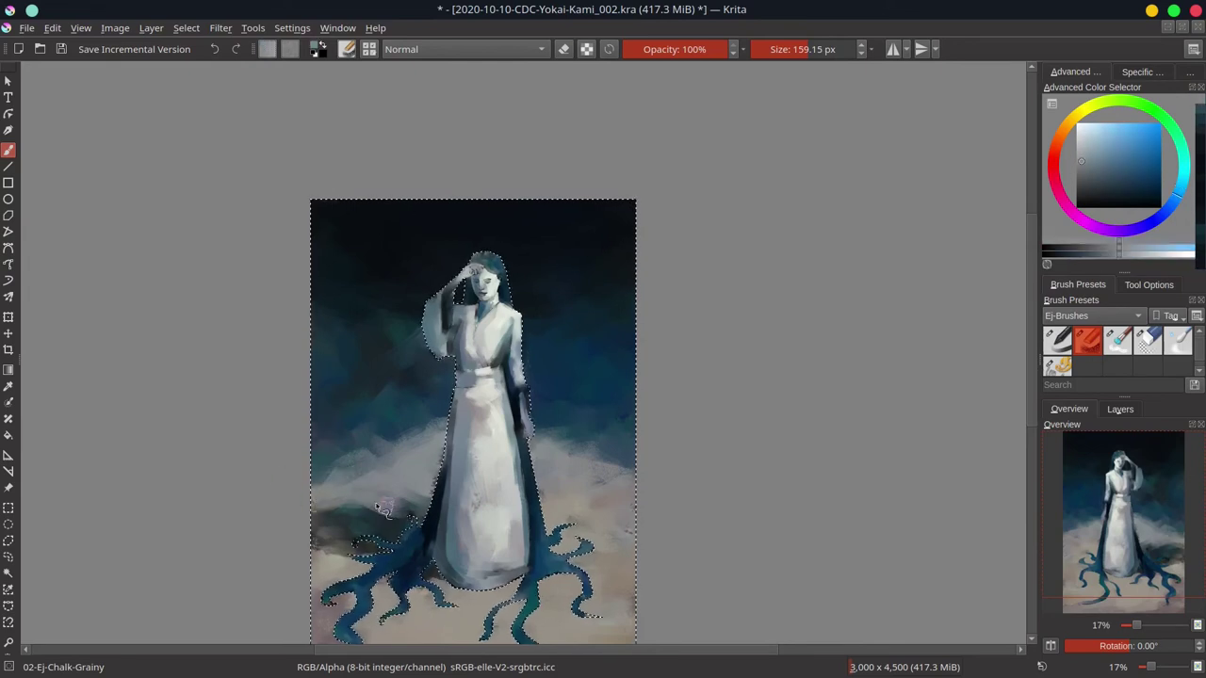
Step: Paint pale sampled tones over the clouds on both sides of the skirt
left_click(444, 463, "ctrl")
left_click_drag(444, 462, 368, 499)
left_click(556, 492, "ctrl")
left_click_drag(556, 492, 598, 485)
Step: Rework the dark hill above the left-hand tentacles with sampled dark tones
left_click(351, 518, "ctrl")
left_click(349, 519, "ctrl")
left_click_drag(326, 493, 334, 549)
left_click_drag(394, 514, 425, 528)
left_click(423, 530, "ctrl")
Step: Paint sampled sand colours on the ground around the left-hand tentacles and below the dark hill
left_click(325, 542, "ctrl")
left_click(320, 558, "ctrl")
left_click_drag(318, 554, 374, 554)
left_click(358, 539, "ctrl")
left_click(419, 592, "ctrl")
left_click_drag(419, 592, 433, 595)
Step: Smooth the sandy foreground between and beneath the tentacles with sampled beige tones, using the chalk brush at about 127 px
left_click_drag(556, 542, 547, 413)
key("bracketright")
left_click(405, 504, "ctrl")
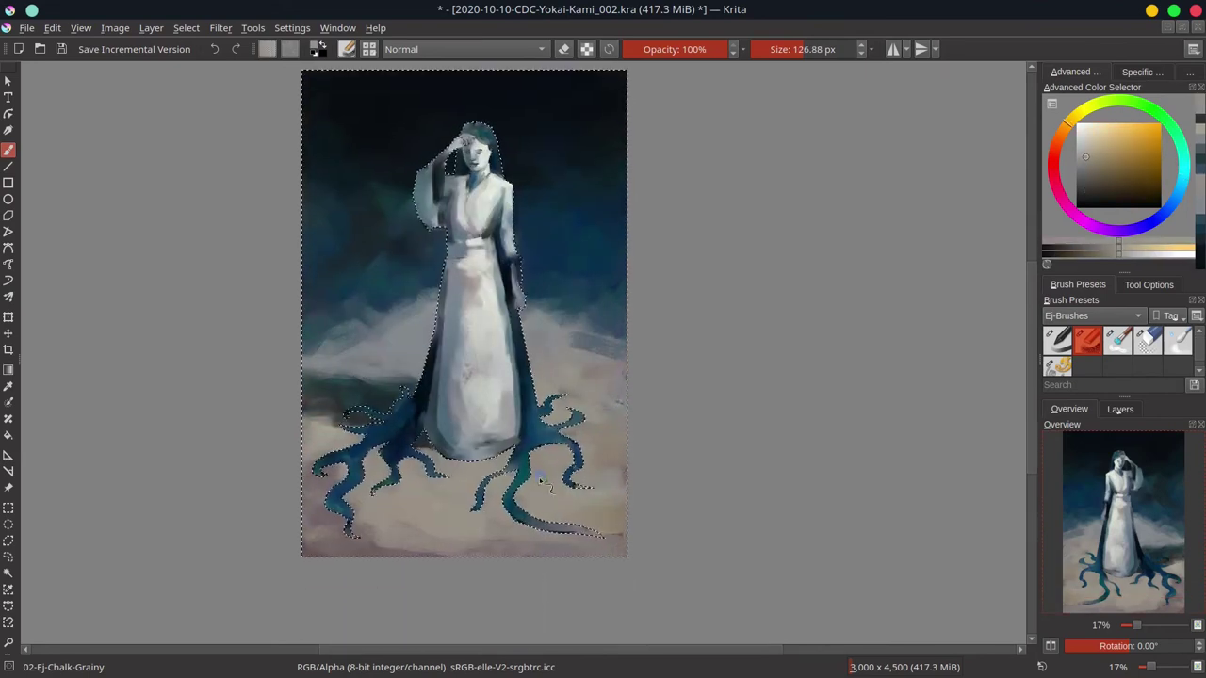
left_click_drag(389, 500, 406, 515)
left_click(422, 504, "ctrl")
mouse_move(323, 468)
left_mouse_down()
mouse_move(351, 488)
mouse_move(373, 536)
left_mouse_up()
left_click(551, 484, "ctrl")
left_click_drag(556, 483, 581, 491)
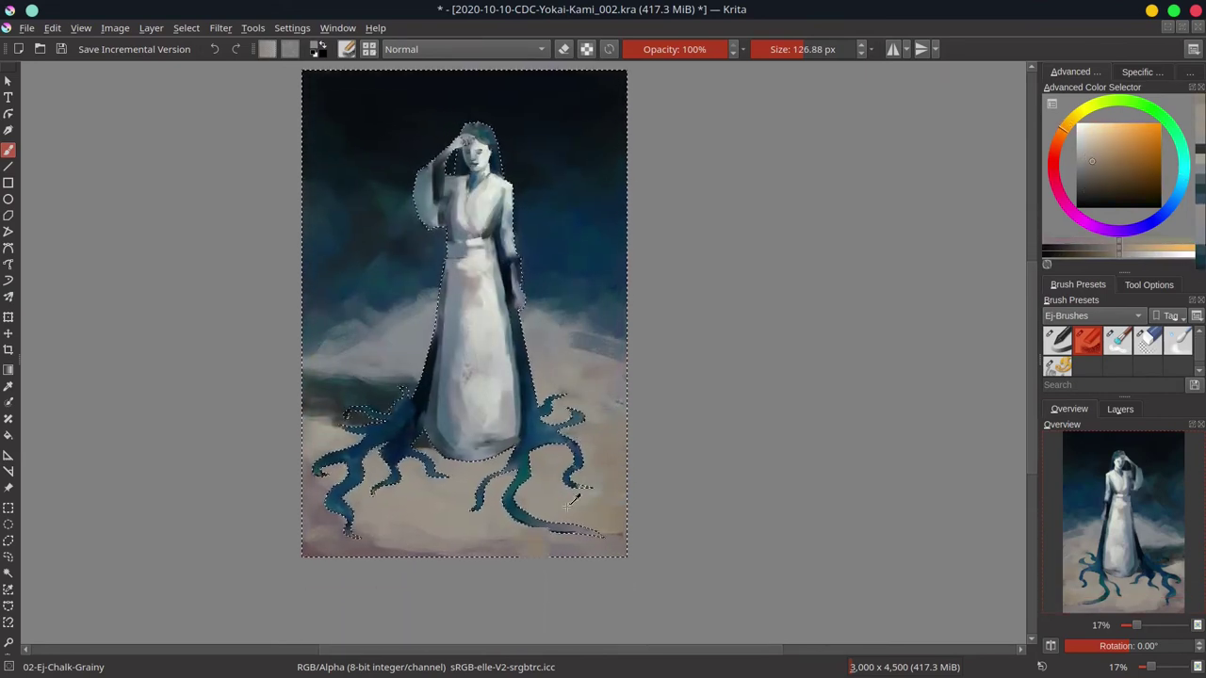
Step: Smooth the sandy ground around and below the right-hand tentacles with sampled beige tones
left_click(586, 509, "ctrl")
left_click_drag(564, 543, 645, 539)
left_click(613, 471, "ctrl")
mouse_move(614, 436)
left_mouse_down()
mouse_move(629, 405)
mouse_move(614, 366)
left_mouse_up()
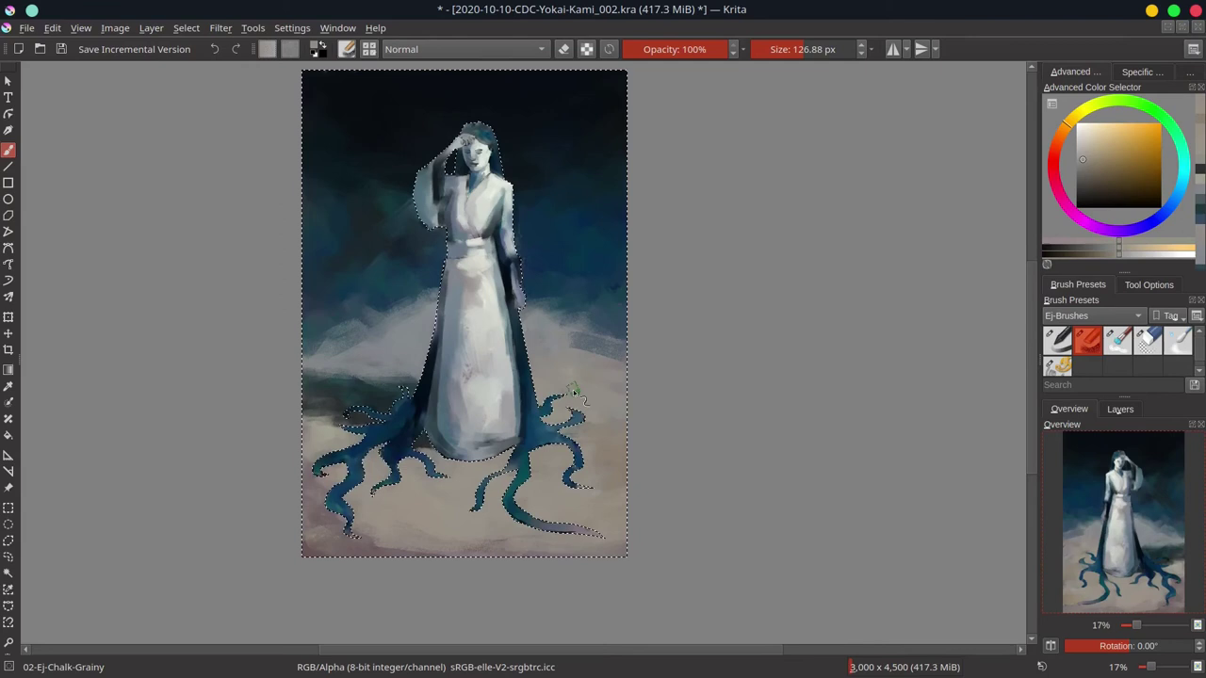
left_click(595, 496, "ctrl")
mouse_move(598, 494)
left_mouse_down()
mouse_move(623, 478)
mouse_move(622, 494)
left_mouse_up()
left_click(564, 449, "ctrl")
left_click(310, 548, "ctrl")
mouse_move(320, 548)
left_mouse_down()
mouse_move(640, 552)
mouse_move(641, 509)
left_mouse_up()
left_click(601, 524, "ctrl")
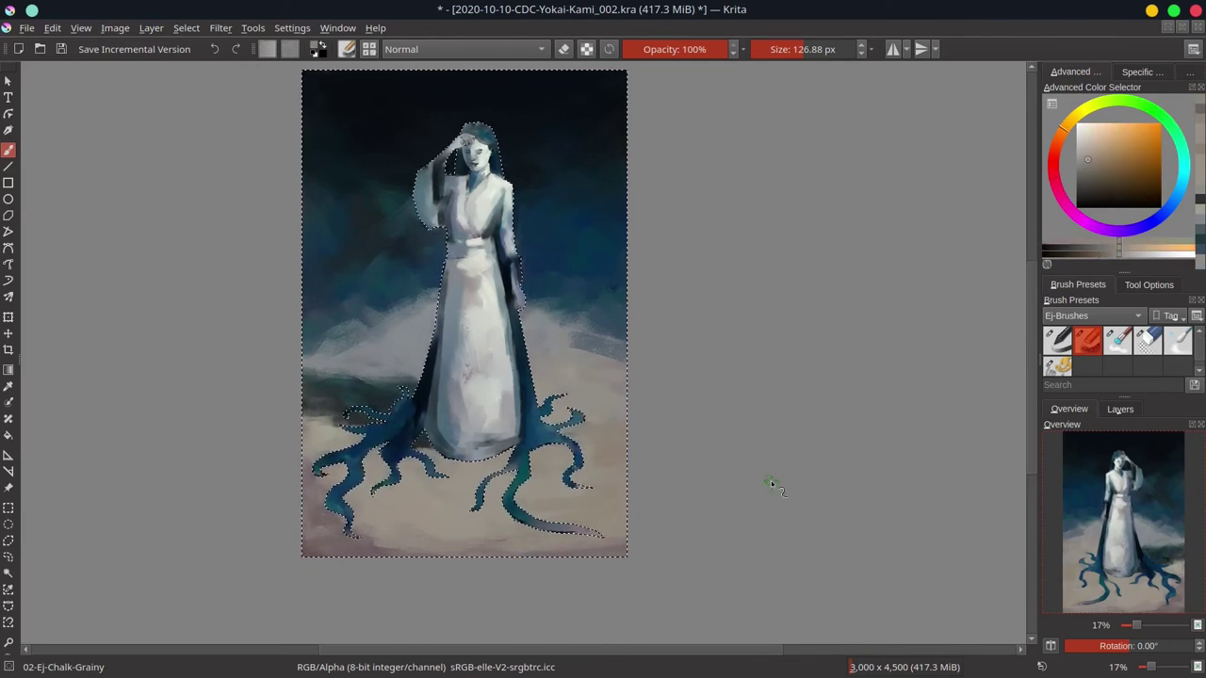
Step: Blend sampled cloud and blue sky tones on the right side of the skirt, and clear the selection
left_click(571, 350, "ctrl")
left_click(614, 306, "ctrl")
mouse_move(574, 345)
left_mouse_down()
mouse_move(622, 341)
mouse_move(622, 325)
left_mouse_up()
left_click(601, 294, "ctrl")
left_click_drag(603, 295, 679, 258)
left_click(187, 27)
left_click(193, 66)
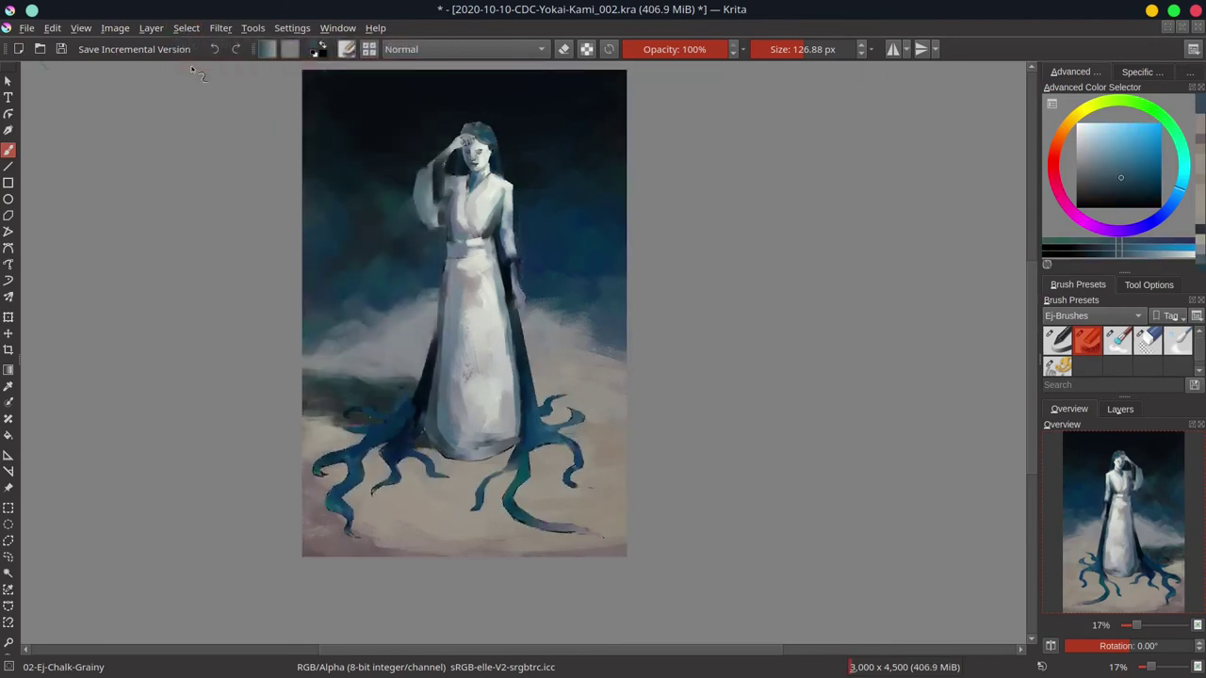
Step: Touch up the sky beside the forearm and raised sleeve with sampled blues, then deselect and save the painting
left_click(530, 226, "ctrl")
left_click_drag(524, 234, 527, 255)
left_click(417, 248, "ctrl")
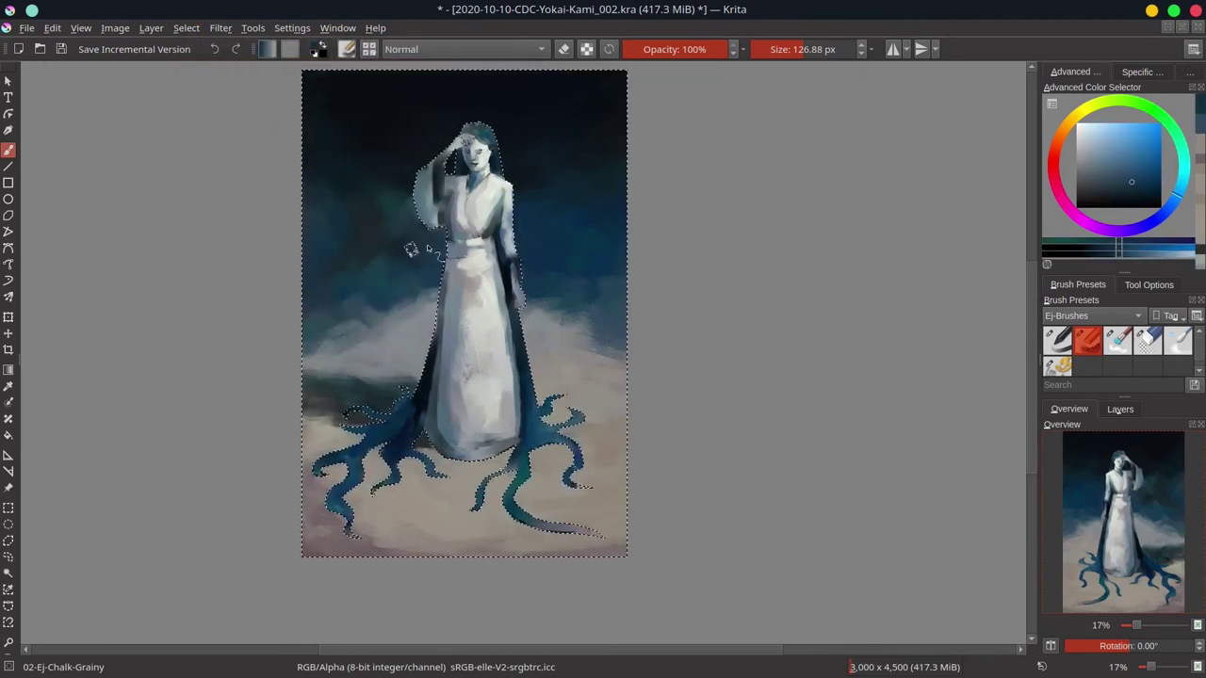
left_click_drag(415, 249, 378, 272)
left_click(399, 210, "ctrl")
left_click_drag(401, 211, 456, 242)
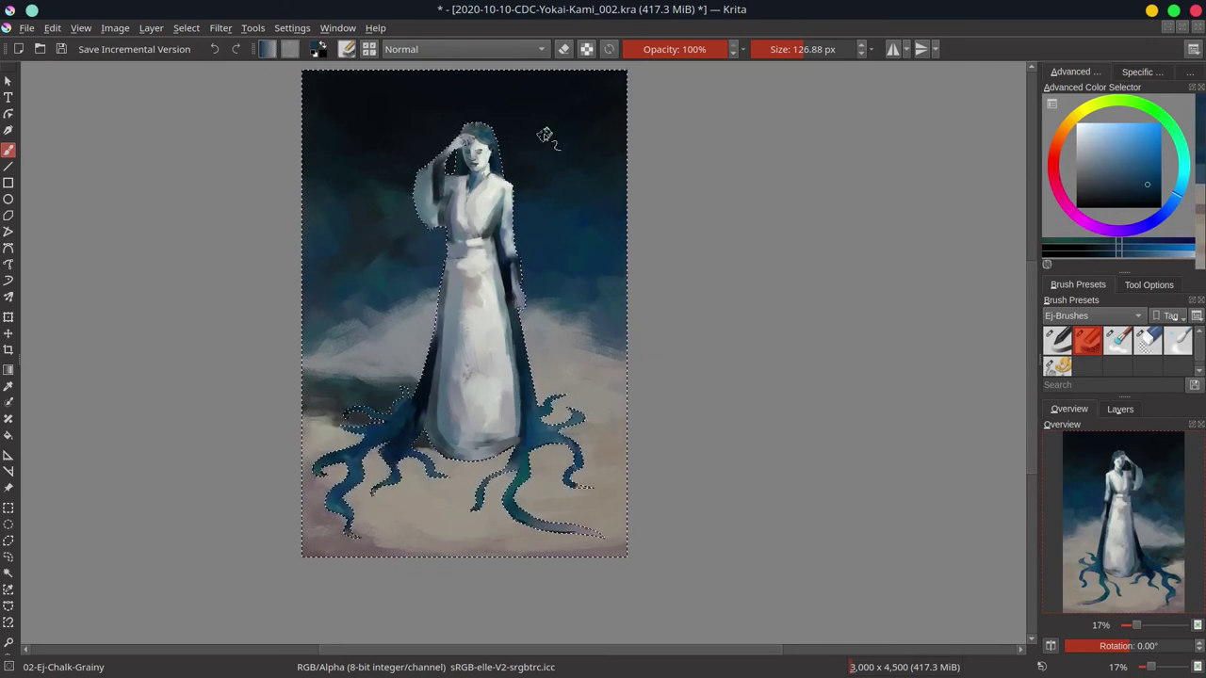
left_click(186, 27)
left_click(193, 66)
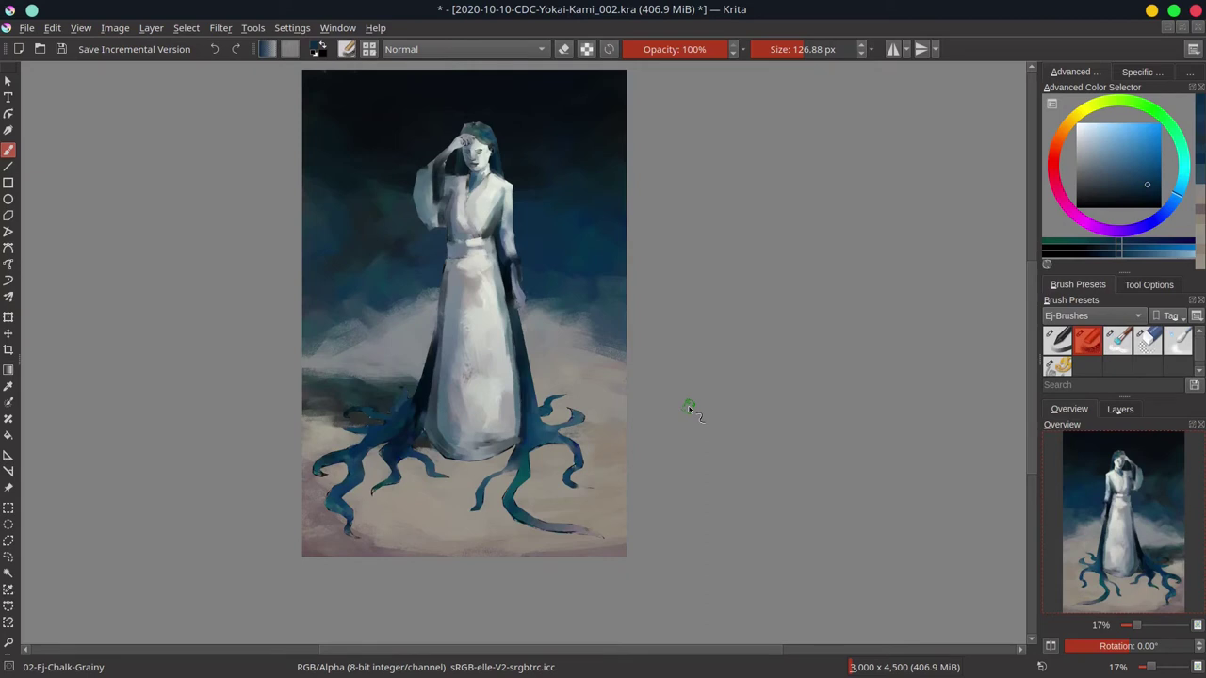
key("ctrl+s")
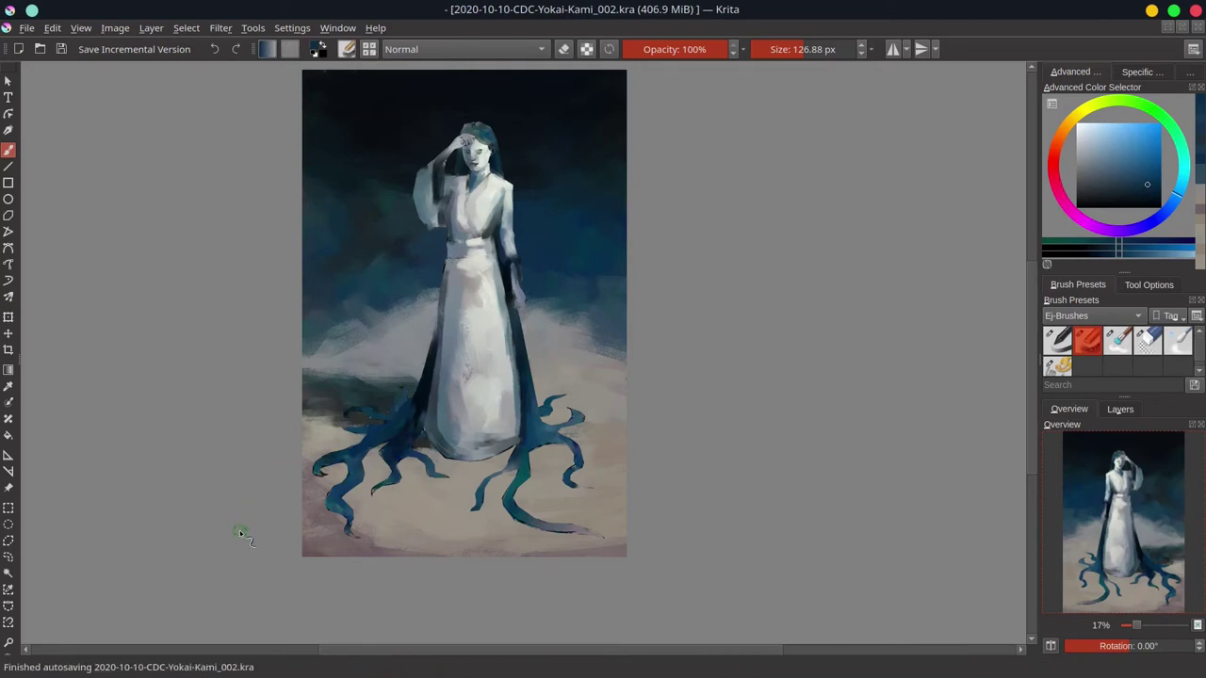
Step: Refine the belt area with sampled grey-blue tones, using the chalk brush at about 24 px
mouse_move(490, 428)
left_mouse_down()
mouse_move(525, 390)
mouse_move(606, 431)
left_mouse_up()
mouse_move(541, 215)
left_mouse_down()
mouse_move(490, 226)
mouse_move(499, 195)
left_mouse_up()
left_click(496, 197, "ctrl")
left_click(489, 204, "ctrl")
left_click(497, 206, "ctrl")
left_click_drag(506, 147, 513, 156)
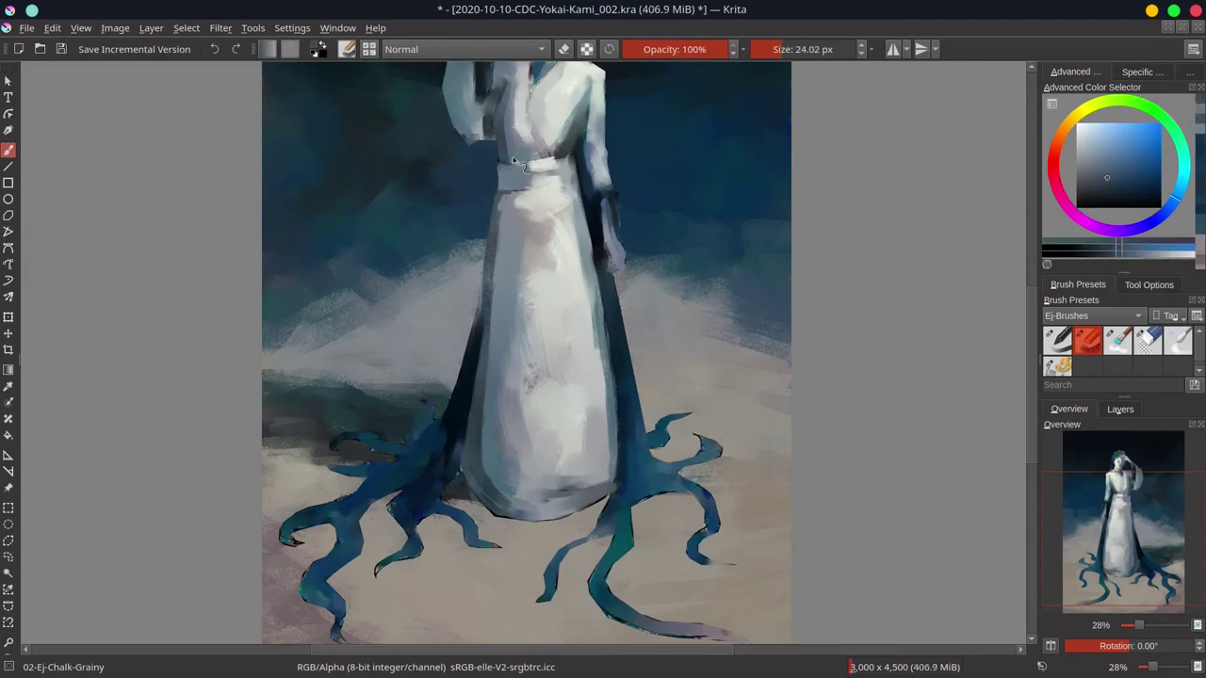
Step: Rework the left border between skirt and cloak with sampled dark tones at about 23 px, and save the file
left_click(491, 338, "ctrl")
mouse_move(490, 330)
left_mouse_down()
mouse_move(486, 292)
mouse_move(472, 358)
left_mouse_up()
left_click(486, 294, "ctrl")
left_click(471, 374, "ctrl")
left_click_drag(480, 309, 473, 342)
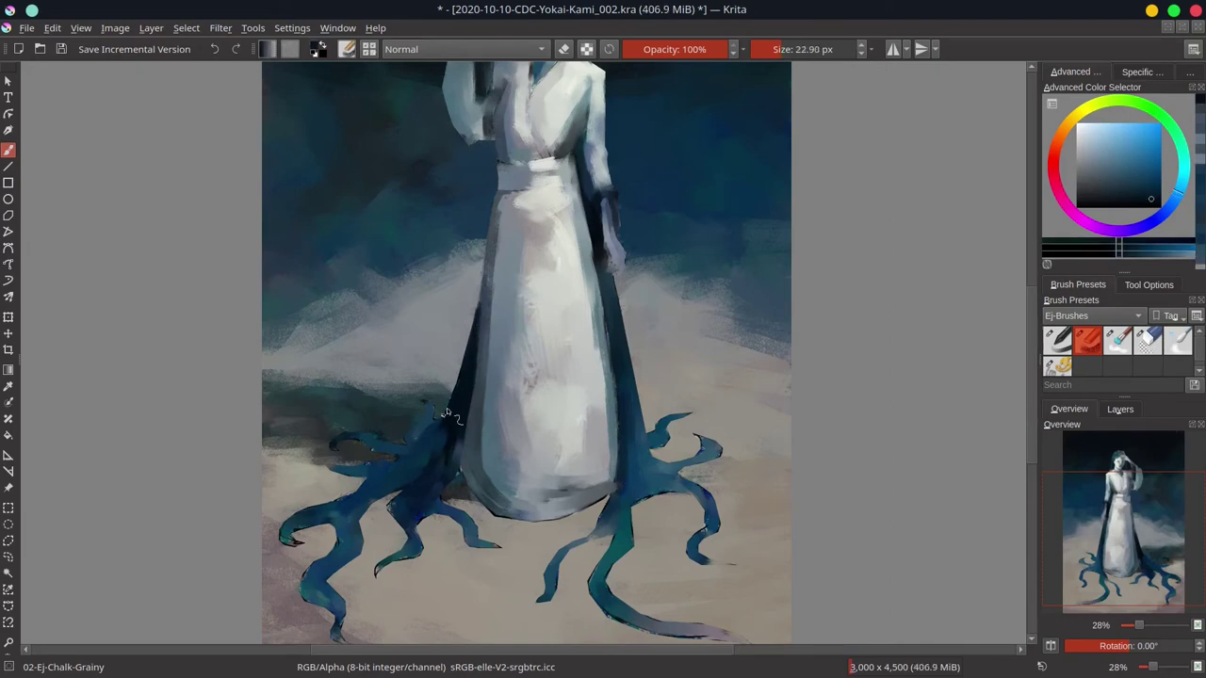
left_click(60, 49)
Step: Turn on out-of-gamut warnings and soft proofing to check the whole painting's colours
left_click(115, 29)
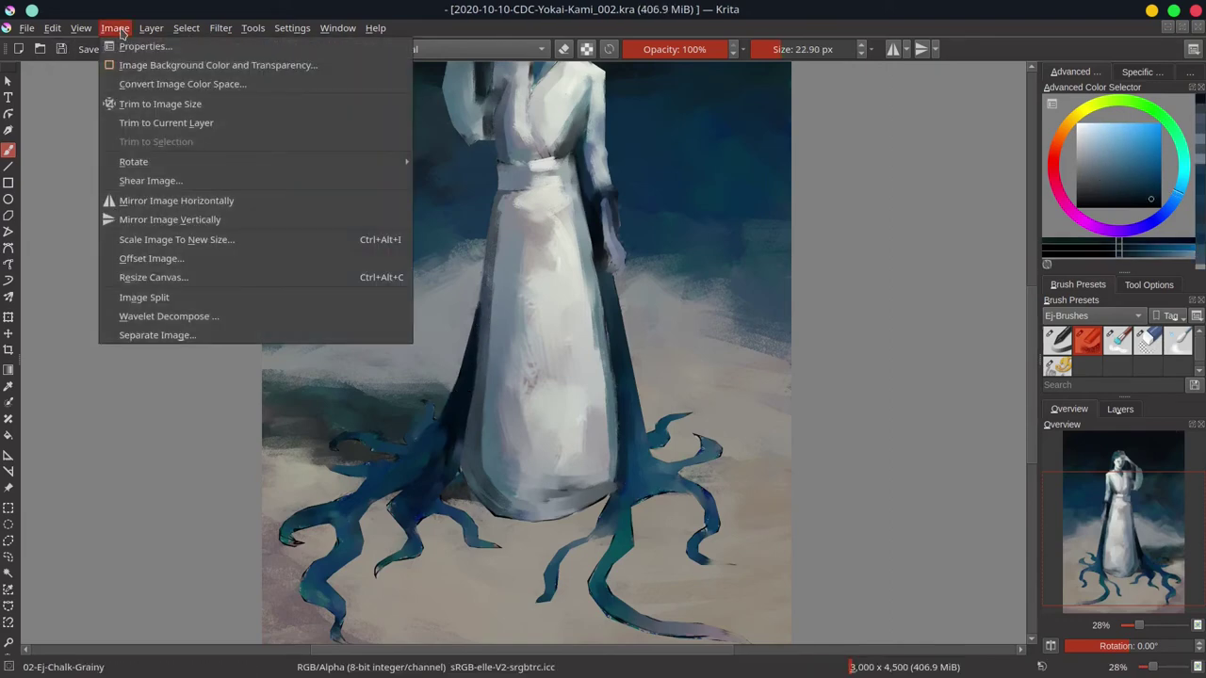
left_click(120, 34)
left_click(186, 29)
mouse_move(82, 32)
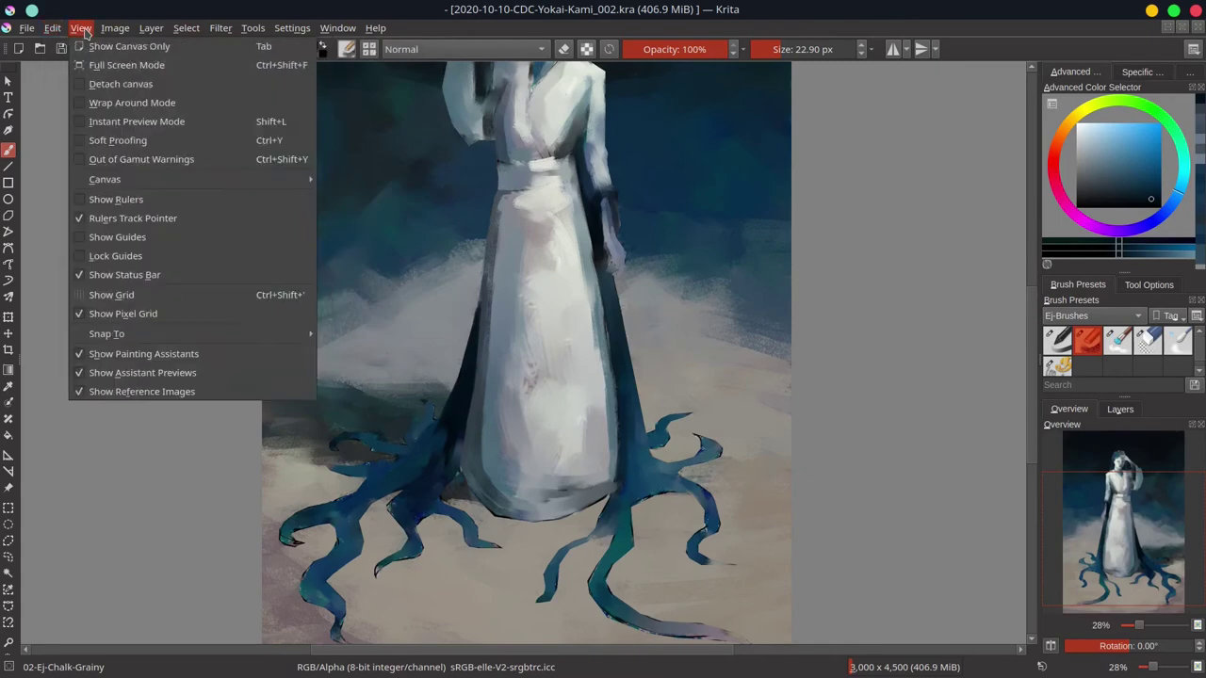
left_click(83, 162)
scroll(151, 288, "down", 2)
left_click_drag(152, 287, 193, 313)
left_click(81, 29)
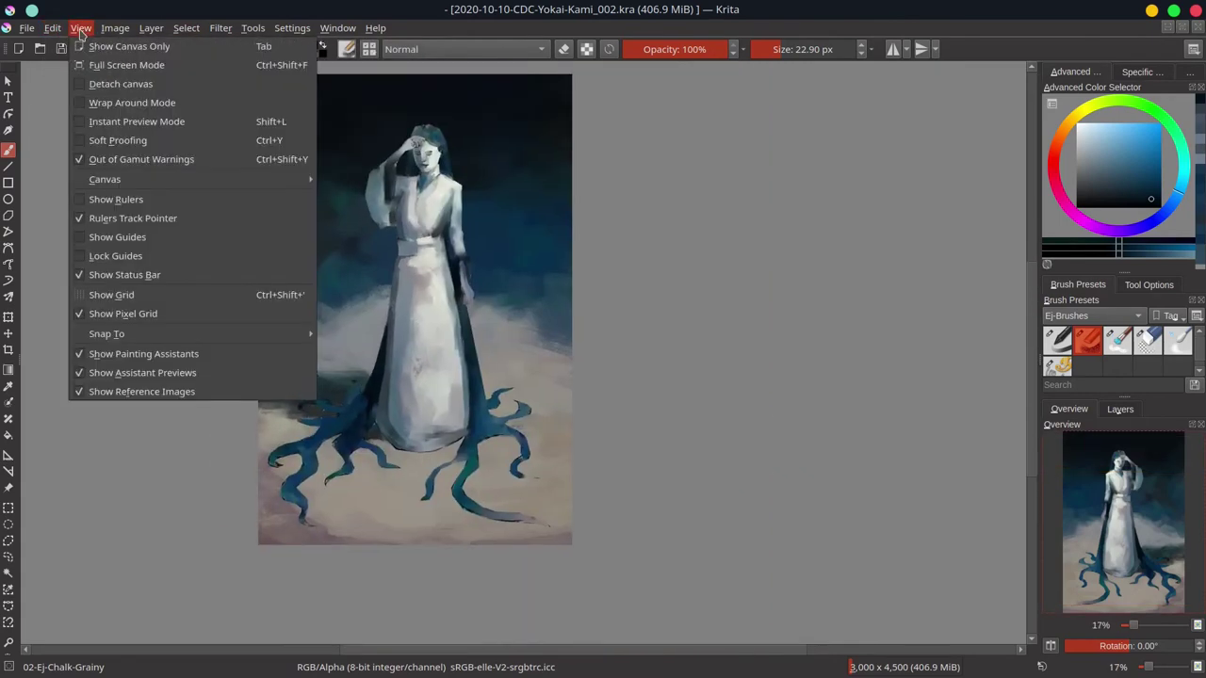
left_click(84, 142)
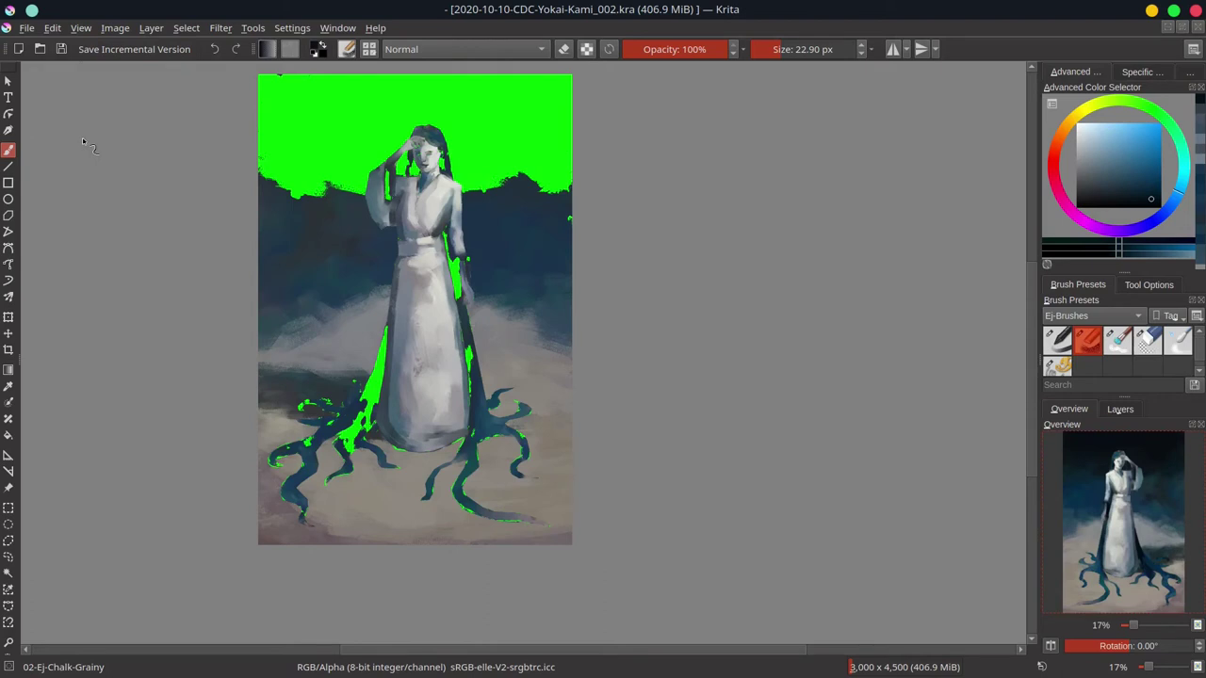
Step: Turn off soft proofing and the out-of-gamut warnings
left_click(81, 28)
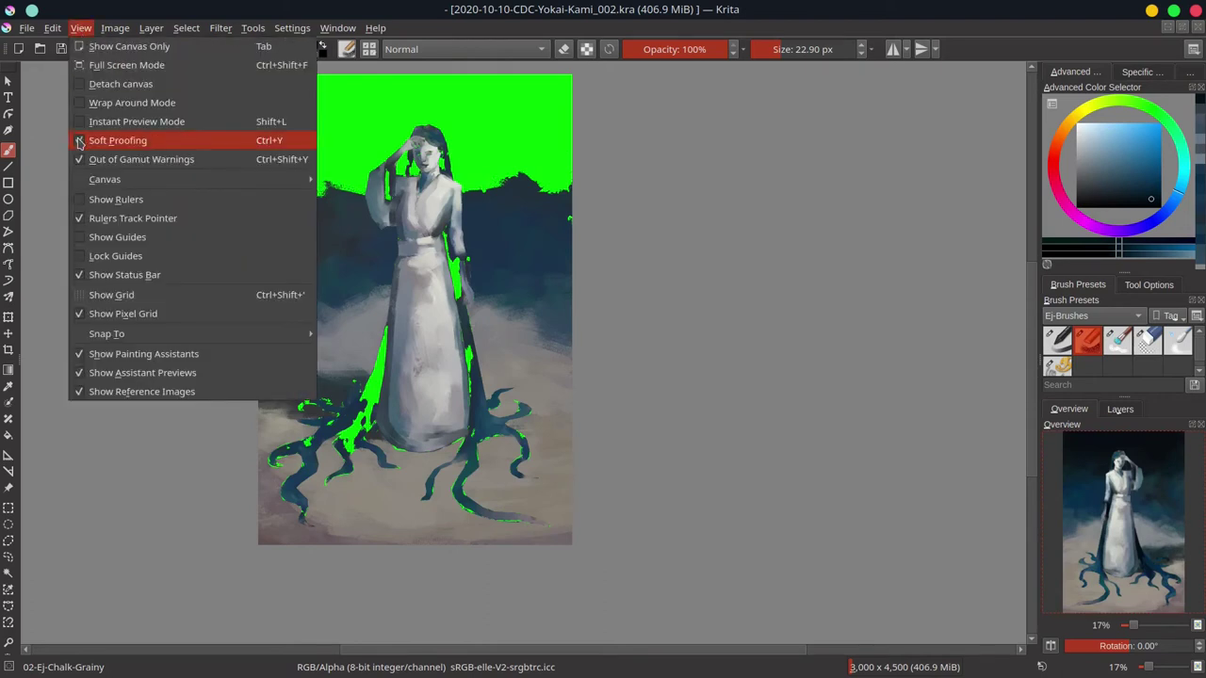
left_click(81, 141)
left_click(81, 28)
left_click(83, 161)
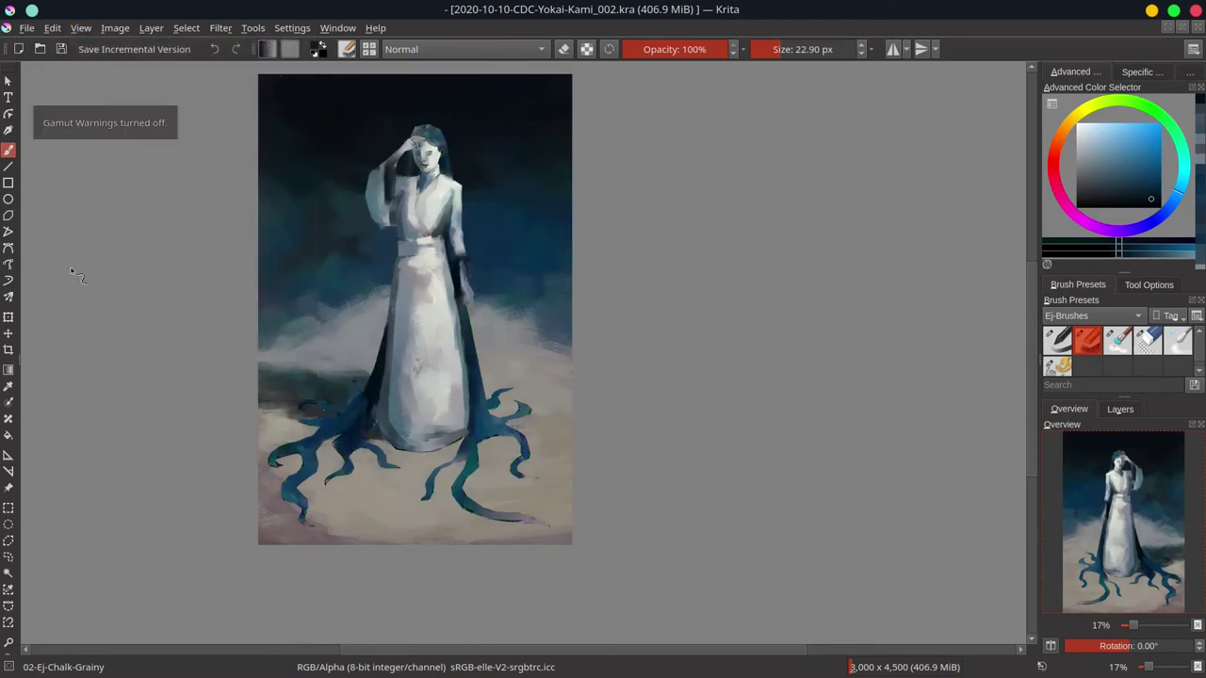
Step: Brush dark tones over the upper-left sky with the chalk brush at about 122 px
left_click(330, 90, "ctrl")
left_click_drag(323, 119, 373, 113)
left_click_drag(317, 86, 351, 68)
Step: Turn soft proofing and out-of-gamut warnings back on to recheck the dark sky
left_click(81, 29)
left_click(80, 140)
left_click(81, 29)
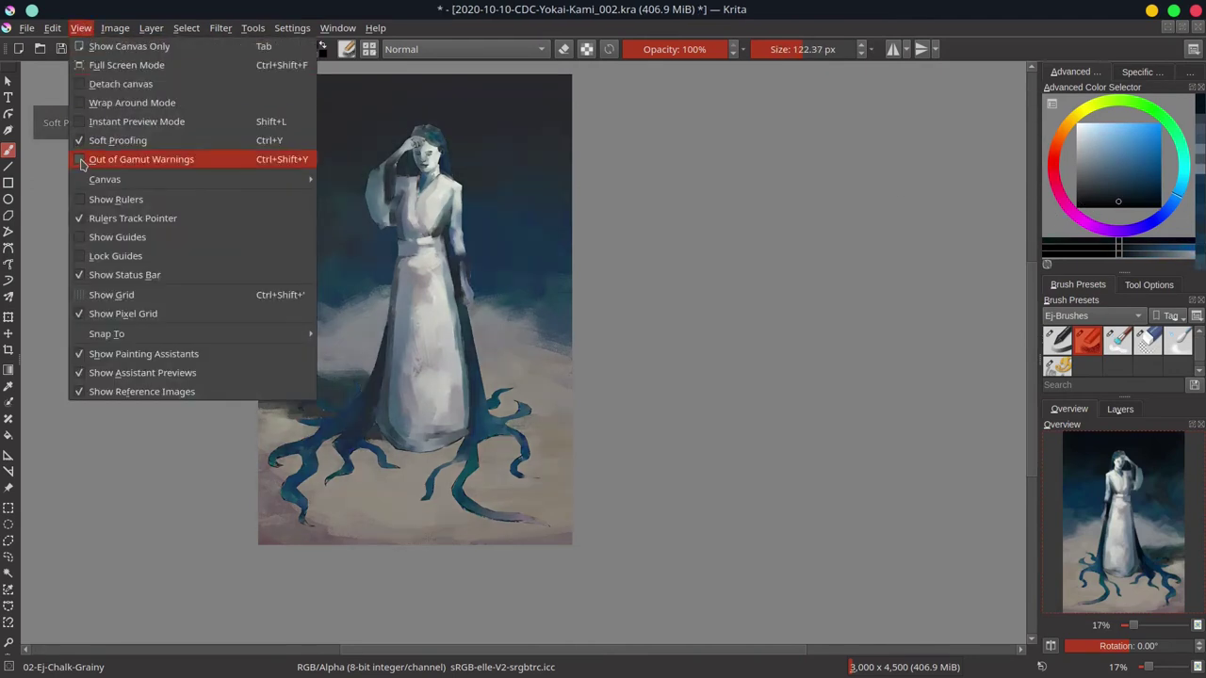
left_click(82, 159)
Step: Test less saturated dark tones in the sky's upper-left corner, turn off the gamut warnings, and paint over the test strokes
left_click(1104, 201)
mouse_move(279, 85)
left_mouse_down()
mouse_move(343, 77)
mouse_move(252, 86)
left_mouse_up()
left_click(1093, 198)
left_click(1082, 197)
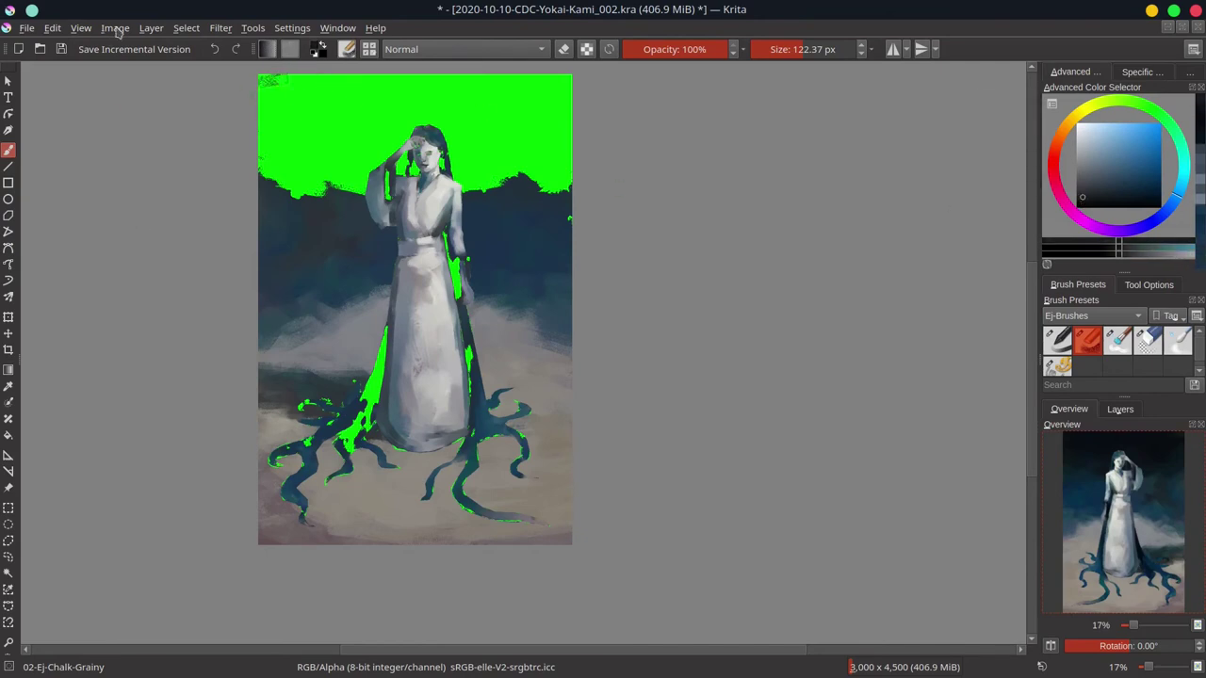
left_click(81, 28)
left_click(83, 159)
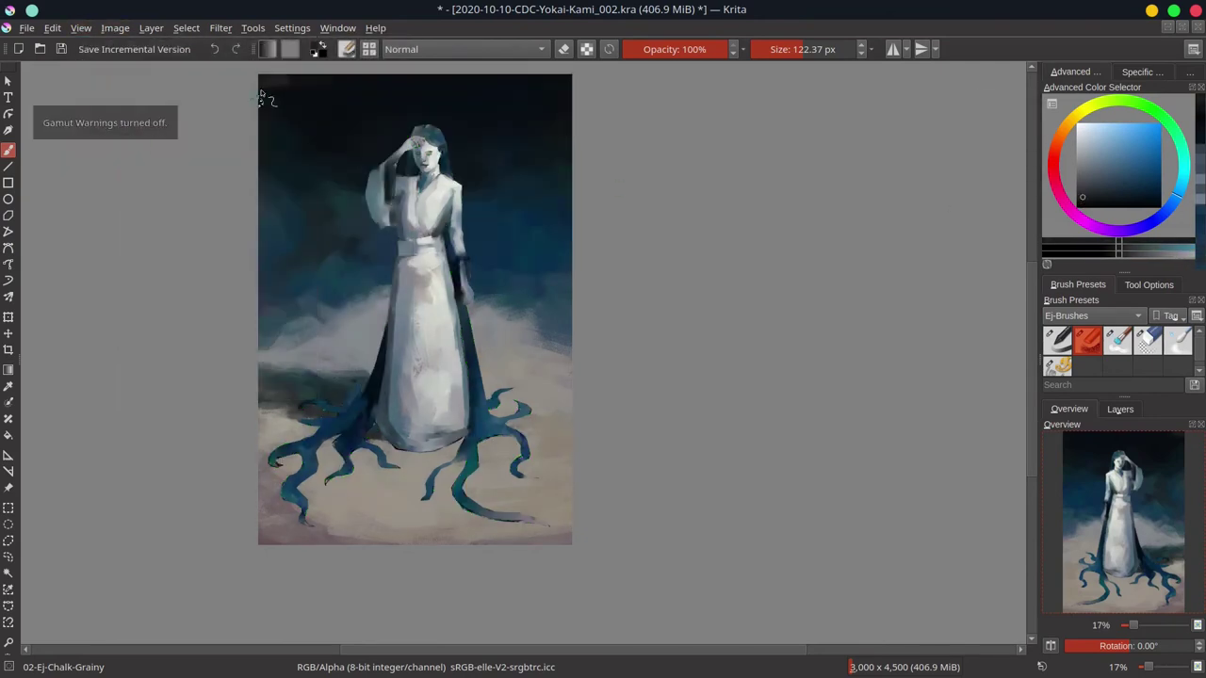
left_click(267, 97, "ctrl")
left_click_drag(262, 85, 302, 77)
Step: Paint sampled blue and grey tones along the cloak's left edge beside the skirt, at about 38 px
mouse_move(361, 484)
left_mouse_down()
mouse_move(418, 398)
mouse_move(403, 452)
left_mouse_up()
mouse_move(345, 411)
left_mouse_down()
mouse_move(320, 403)
mouse_move(345, 370)
mouse_move(341, 390)
left_mouse_up()
left_click(303, 396, "ctrl")
left_click(326, 396, "ctrl")
left_click(379, 339, "ctrl")
left_click_drag(379, 340, 350, 368)
left_click(393, 299, "ctrl")
left_click(402, 390, "ctrl")
left_click_drag(396, 298, 385, 350)
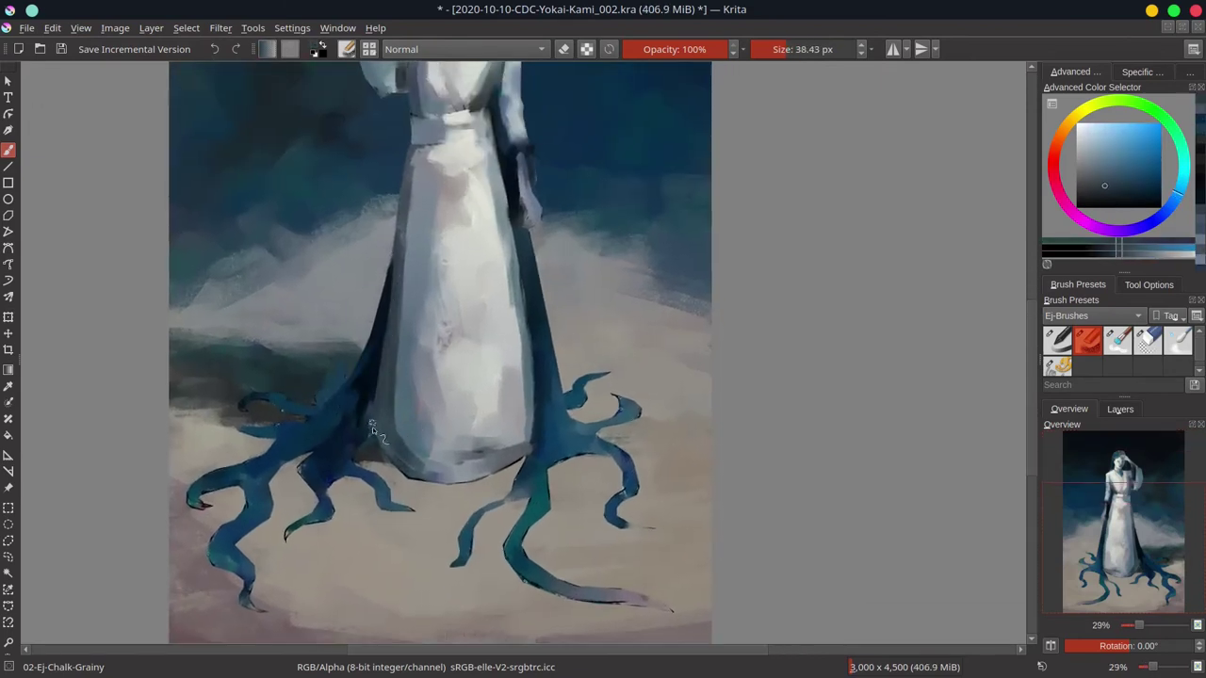
Step: Clean up the upper-left tentacles against the dark hill with sampled blues, at about 27 px
left_click(331, 414, "ctrl")
mouse_move(316, 411)
left_mouse_down()
mouse_move(254, 399)
mouse_move(319, 406)
mouse_move(281, 426)
mouse_move(218, 435)
mouse_move(315, 421)
mouse_move(274, 403)
mouse_move(332, 411)
mouse_move(280, 410)
mouse_move(296, 409)
mouse_move(333, 377)
left_mouse_up()
left_click(290, 431, "ctrl")
left_click(301, 424, "ctrl")
left_click(329, 424, "ctrl")
left_click(299, 414, "ctrl")
left_click(314, 379, "ctrl")
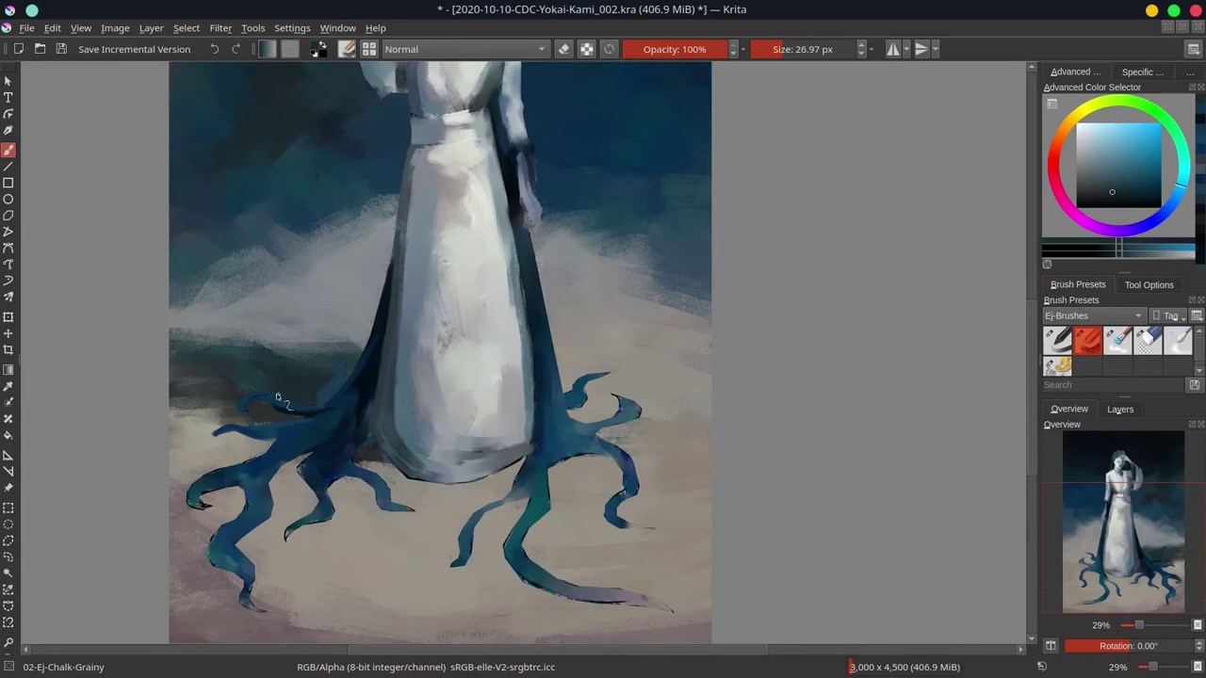
Step: Repaint the bases of the left-hand tentacles and the outermost left tentacle with sampled blues at about 26 px
left_click(300, 432, "ctrl")
left_click_drag(294, 434, 351, 399)
left_click(347, 394, "ctrl")
left_click(274, 451, "ctrl")
left_click(229, 478, "ctrl")
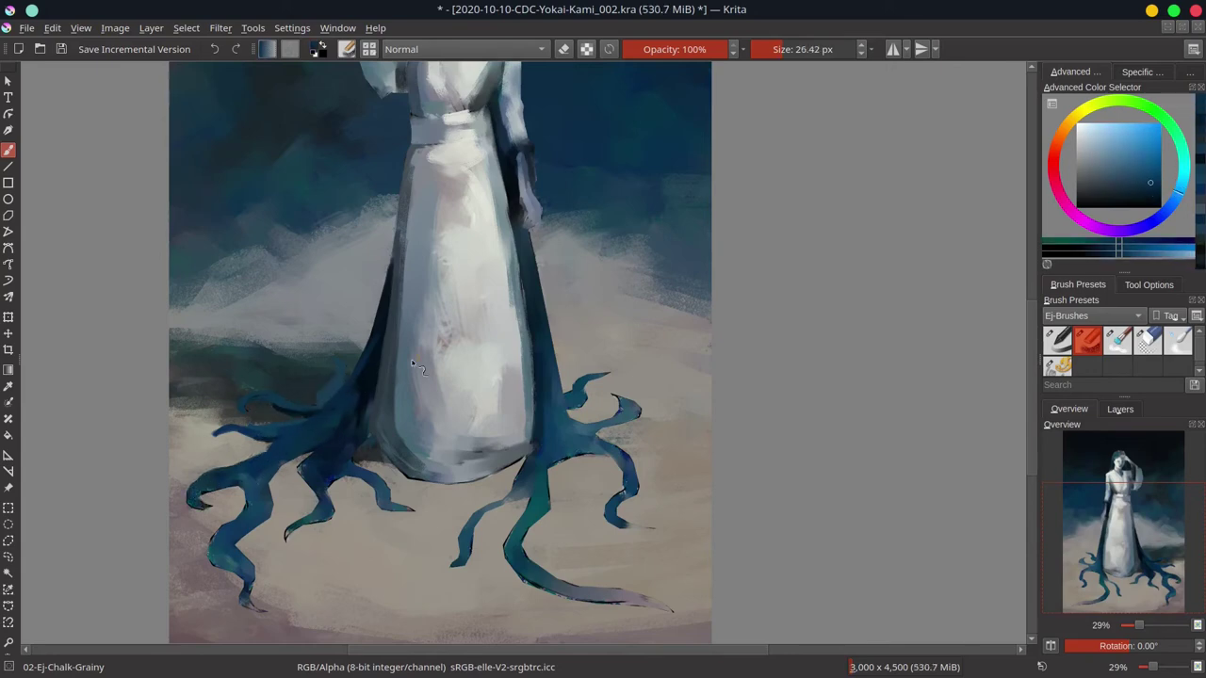
Step: Paint dark blue folds where the cloak flows into the left-hand tentacles
left_click(279, 411, "ctrl")
left_click_drag(235, 436, 317, 429, "shift")
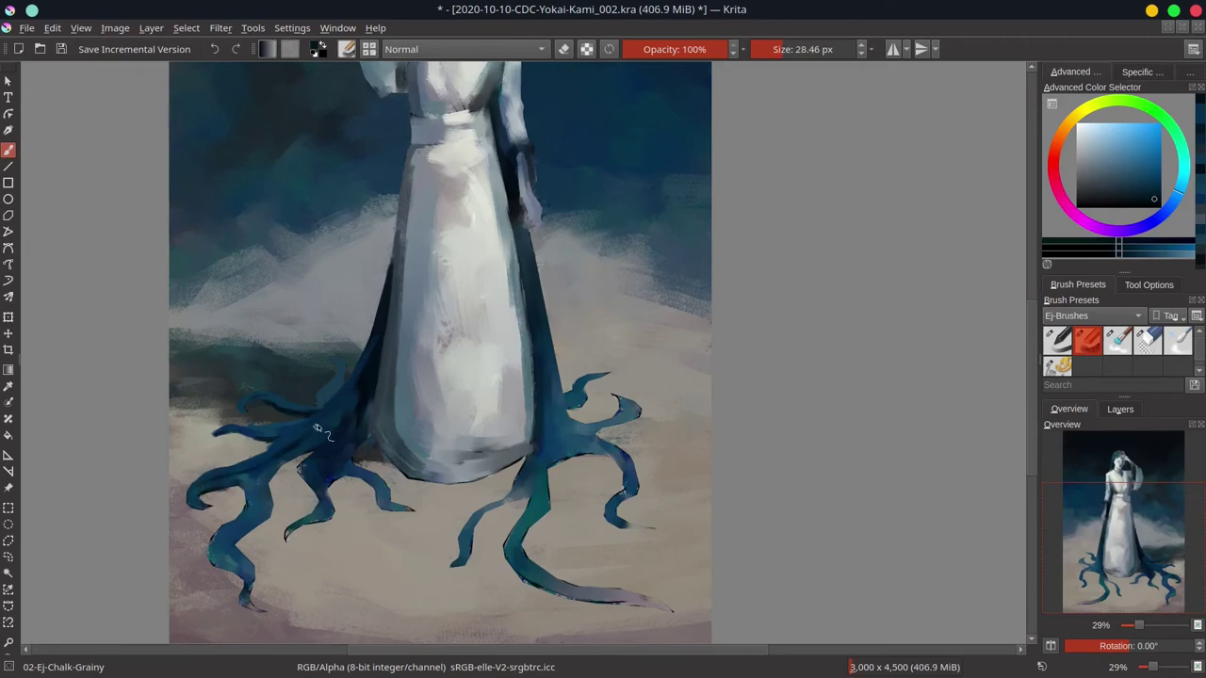
left_click(363, 400, "ctrl")
mouse_move(368, 399)
left_mouse_down("shift")
mouse_move(356, 384)
mouse_move(323, 422)
left_mouse_up("shift")
left_click(341, 403, "ctrl")
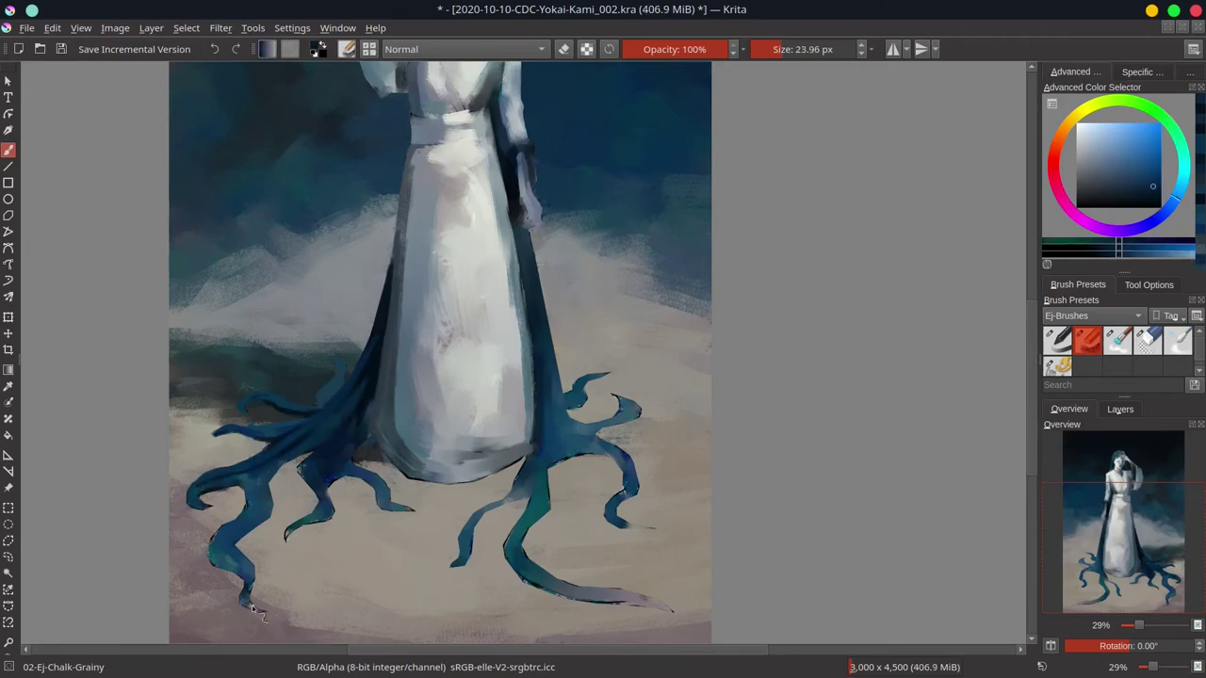
Step: Model the long lower-left tentacle with sampled blue tones, adjusting the brush size for its curves
left_click(234, 554, "ctrl")
left_click_drag(232, 548, 280, 549, "shift")
left_click(230, 562, "ctrl")
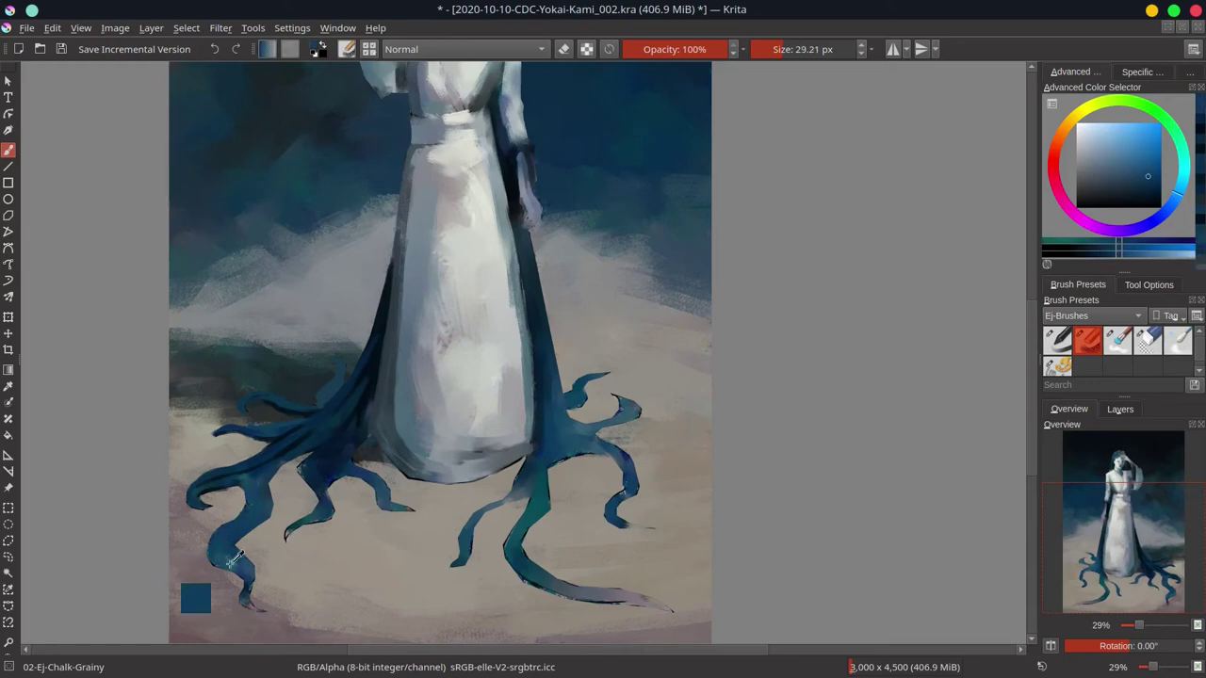
left_click(249, 566, "ctrl")
left_click(260, 478, "ctrl")
left_click(270, 464, "ctrl")
left_click_drag(275, 465, 251, 475, "shift")
left_click_drag(234, 531, 220, 543)
mouse_move(257, 503)
left_mouse_down()
mouse_move(232, 552)
mouse_move(252, 527)
left_mouse_up()
Step: Add pale grey-blue highlights along the left-hand tentacles with the brush at about 22 px
left_click(231, 554, "ctrl")
left_click(1094, 166)
left_click_drag(226, 542, 264, 517)
left_click_drag(355, 474, 386, 497)
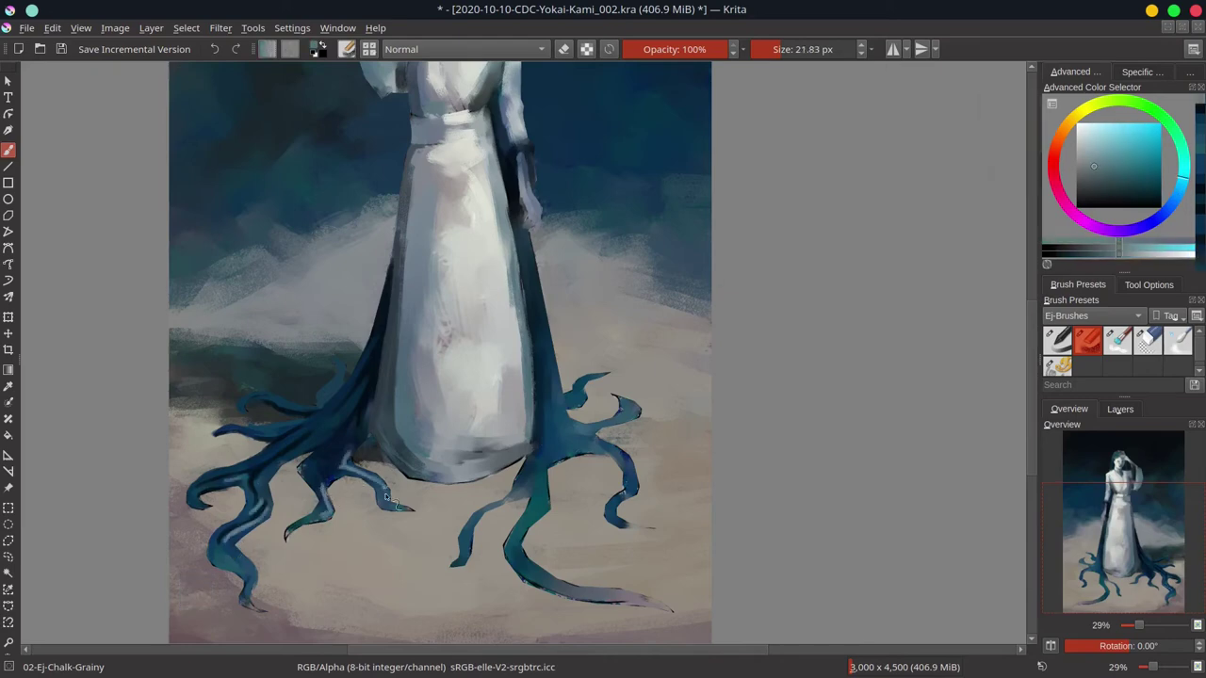
Step: Shape the forked tentacle left of the skirt's hem with sampled blue tones around its highlights
left_click(351, 441, "ctrl")
mouse_move(362, 443)
left_mouse_down()
mouse_move(326, 478)
mouse_move(308, 467)
left_mouse_up()
left_click(332, 463, "ctrl")
left_click(326, 496, "ctrl")
left_click(308, 466, "ctrl")
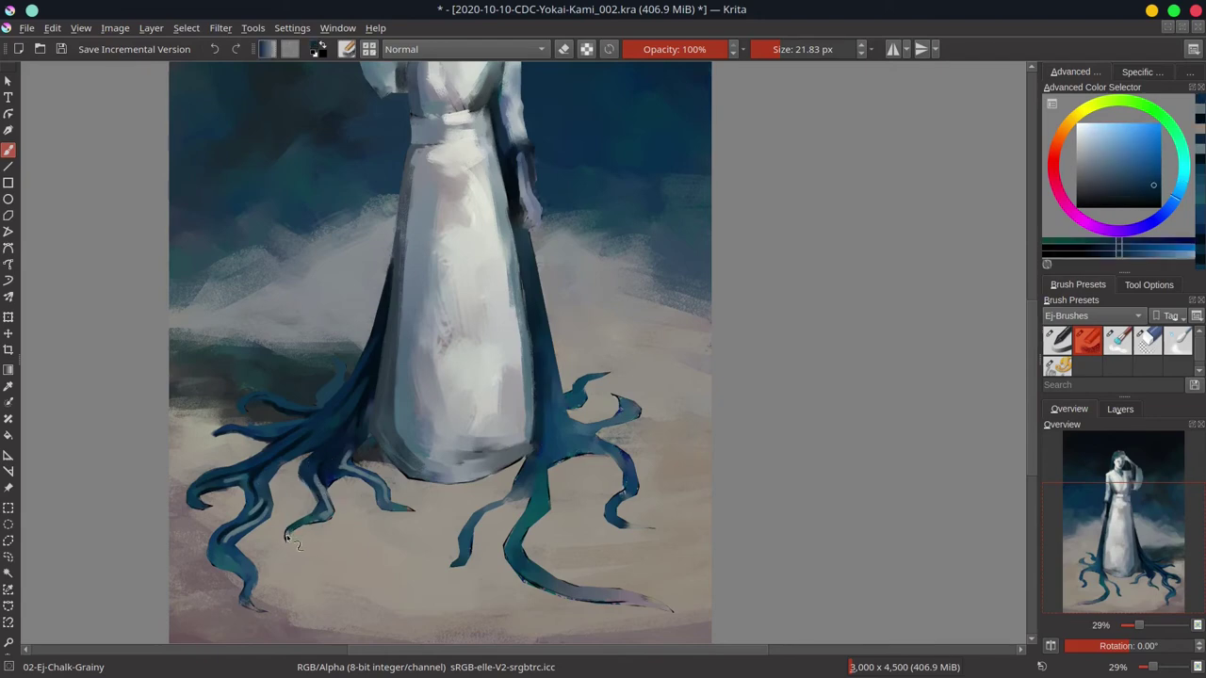
Step: Paint deep blue shadows and clean the edges on the forked and lower-left tentacles
left_click(304, 471, "ctrl")
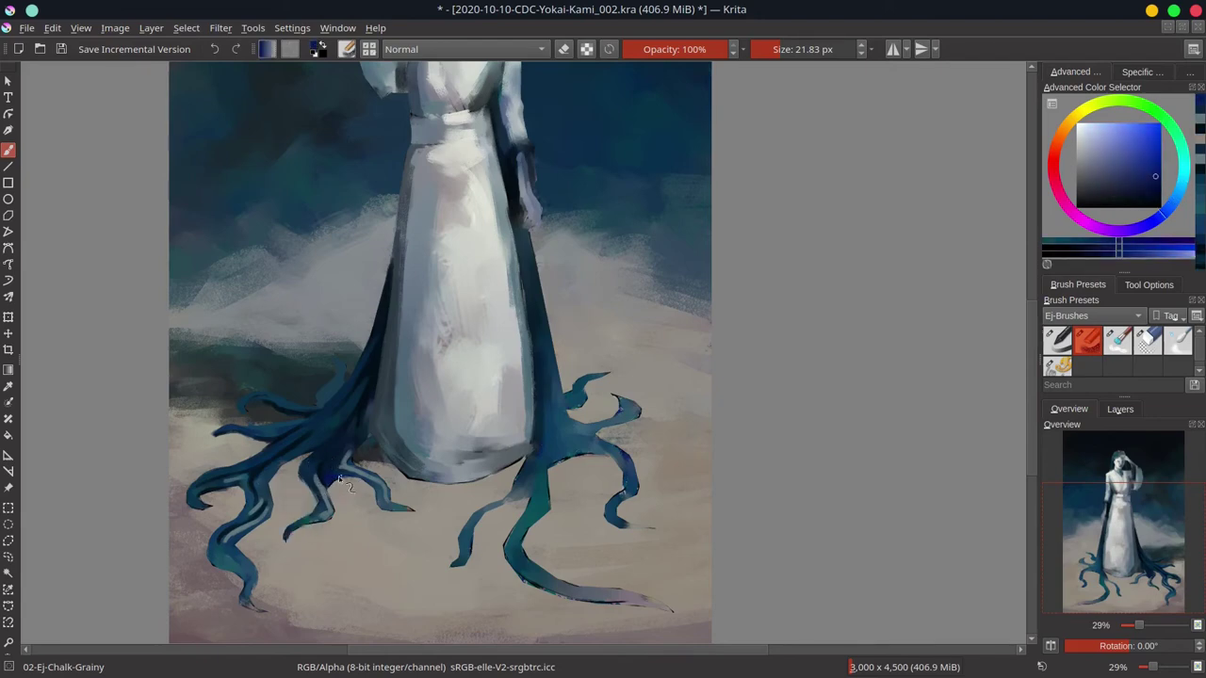
left_click(219, 549, "ctrl")
mouse_move(216, 546)
left_mouse_down()
mouse_move(251, 564)
mouse_move(209, 547)
mouse_move(251, 577)
mouse_move(261, 610)
left_mouse_up()
left_click(247, 588, "ctrl")
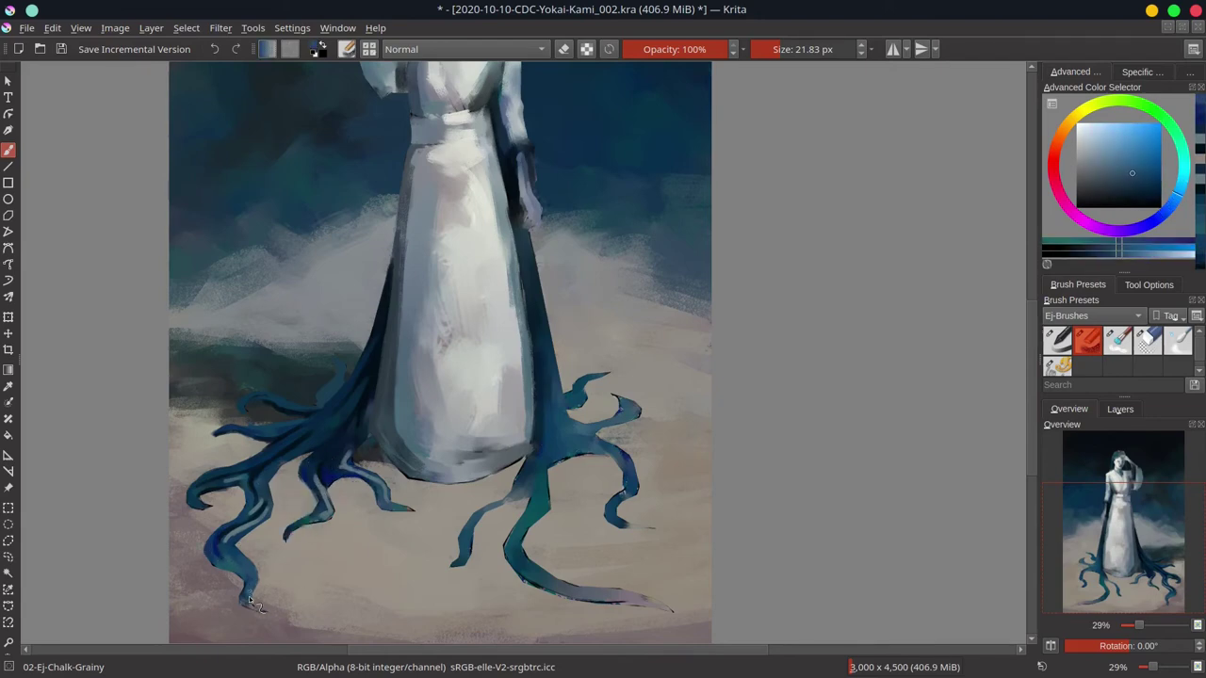
left_click(224, 520, "ctrl")
left_click_drag(209, 541, 213, 567)
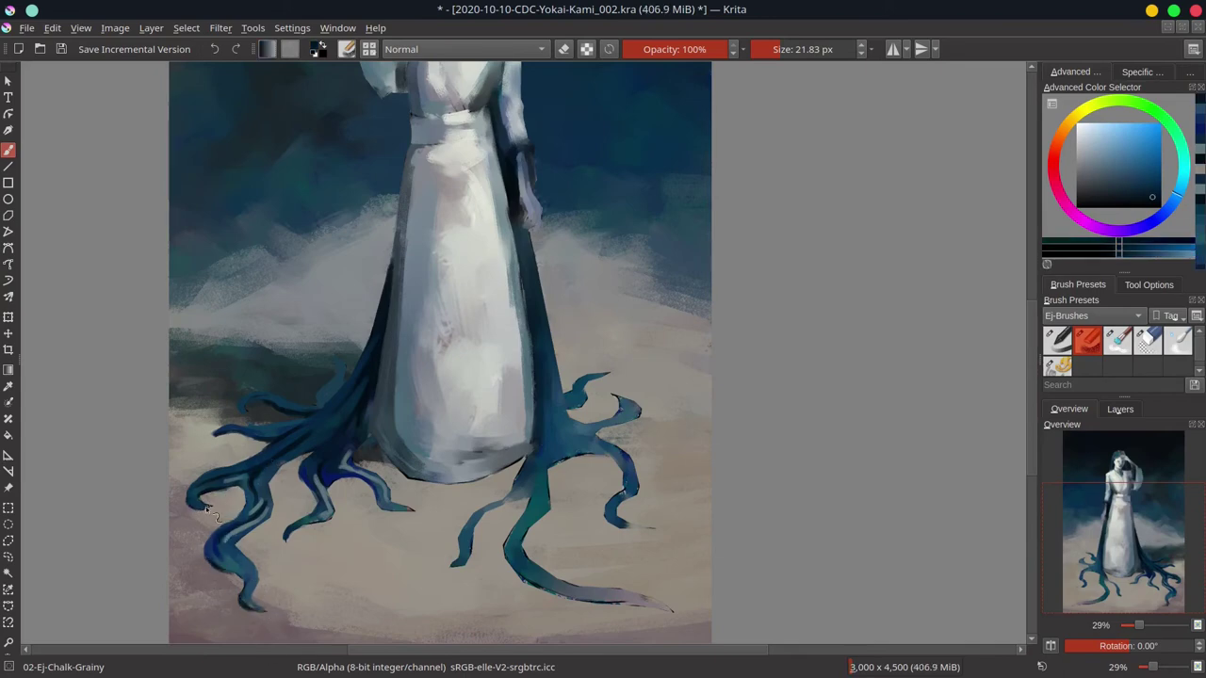
left_click(304, 524, "ctrl")
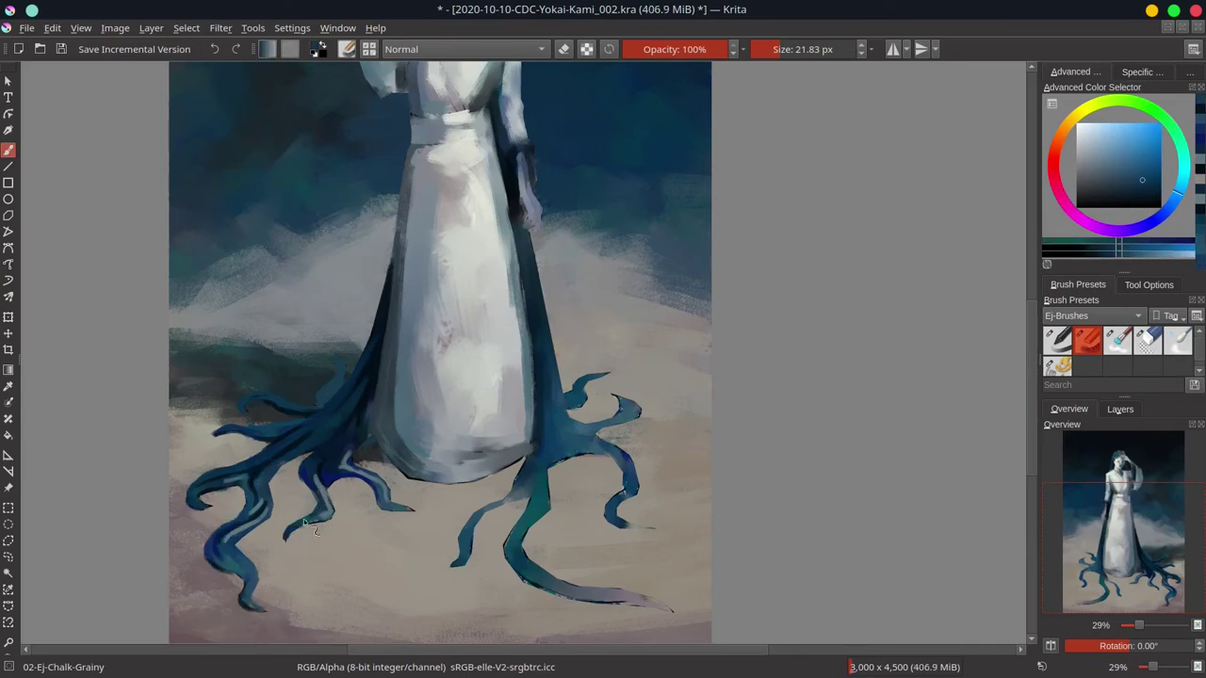
Step: Paint saturated deep blue along the left edges of the two lower right-hand tentacles, at about 27 to 30 px
left_click(388, 509, "ctrl")
left_click_drag(500, 465, 443, 464)
key("]")
left_click_drag(405, 544, 427, 508)
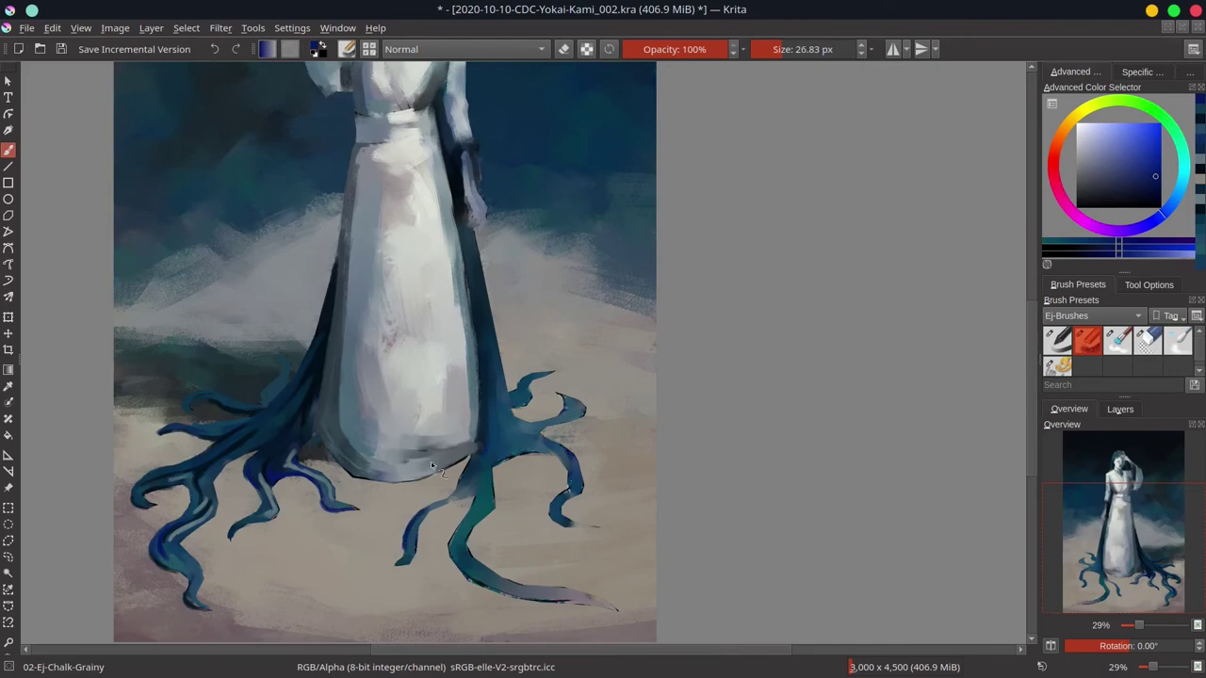
key("bracketright")
mouse_move(490, 405)
left_mouse_down()
mouse_move(457, 535)
mouse_move(483, 583)
left_mouse_up()
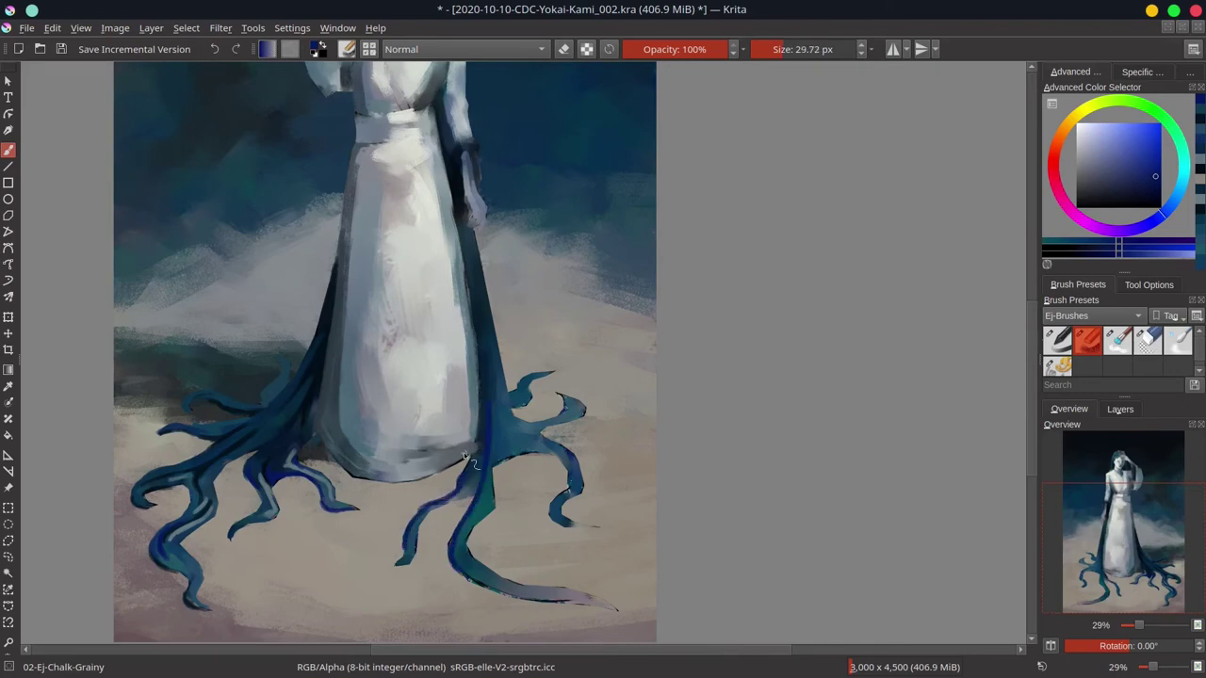
mouse_move(452, 539)
left_mouse_down()
mouse_move(463, 570)
mouse_move(529, 596)
left_mouse_up()
Step: Model the long lower-right tentacle with sampled teal tones and a greyish lavender toward its tip
left_click(464, 479, "ctrl")
left_click(484, 481, "ctrl")
mouse_move(460, 487)
left_mouse_down()
mouse_move(433, 509)
mouse_move(475, 523)
left_mouse_up()
left_click(247, 528, "ctrl")
left_click(459, 545, "ctrl")
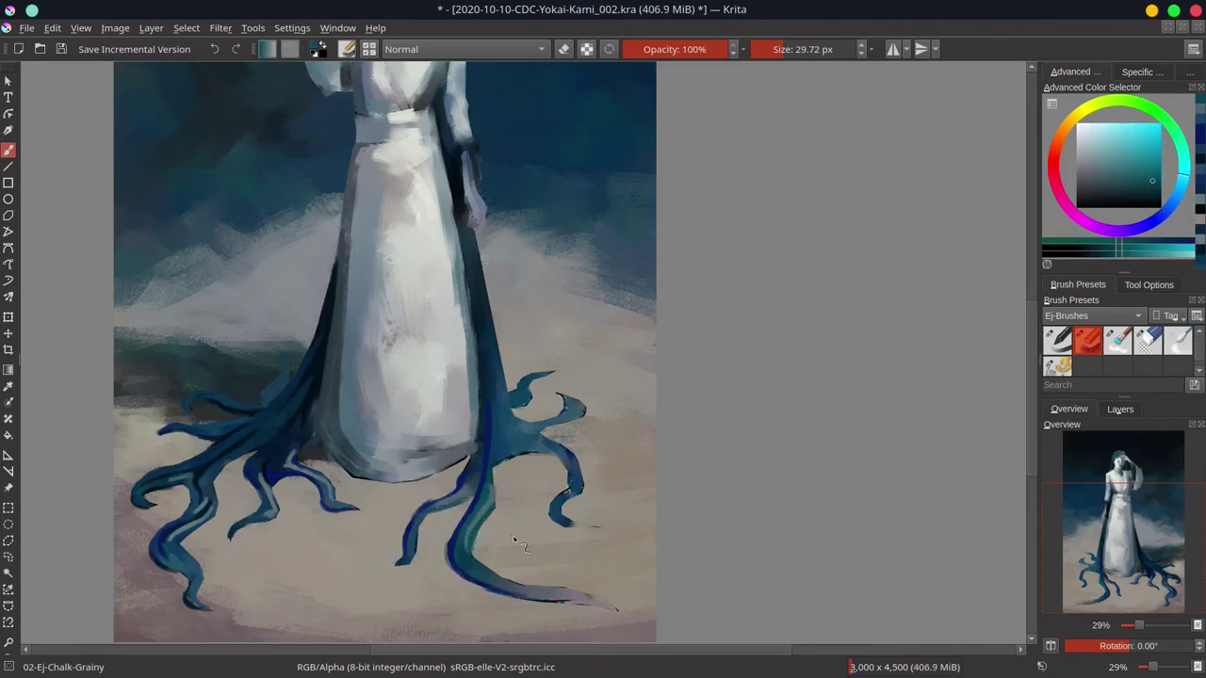
left_click(590, 611, "ctrl")
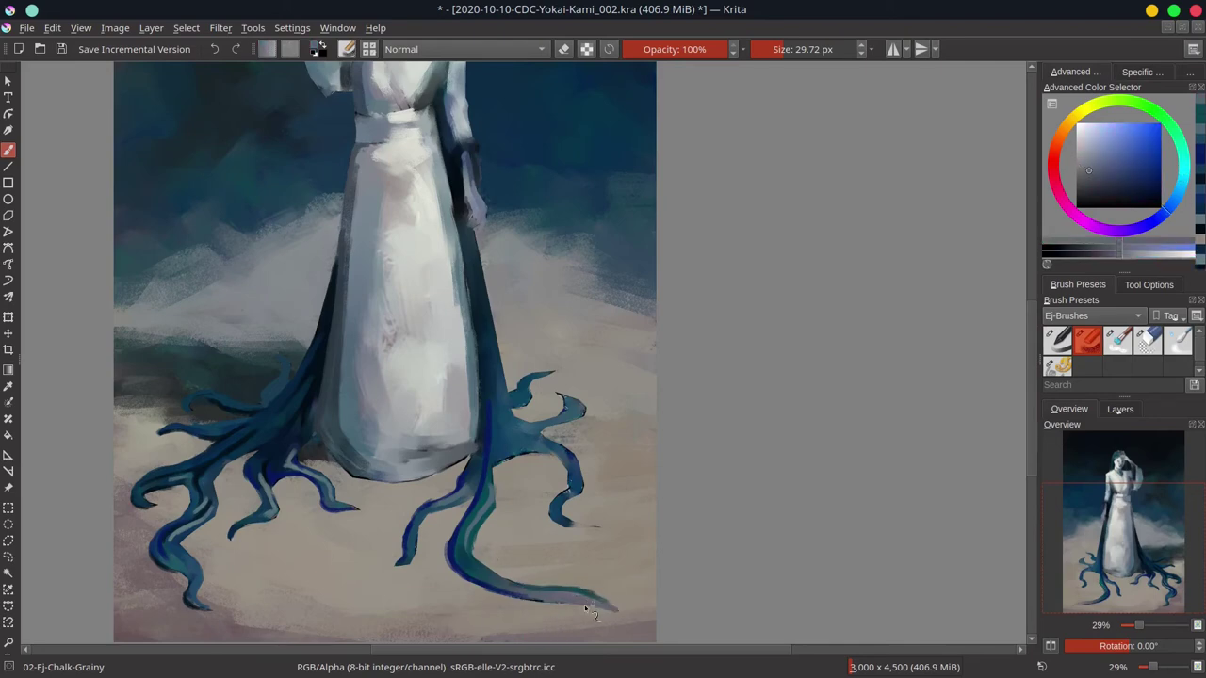
Step: Refine the right side of the skirt and cloak below the hand with sampled tones
left_click(462, 274, "ctrl")
mouse_move(463, 273)
left_mouse_down()
mouse_move(462, 260)
mouse_move(477, 386)
left_mouse_up()
left_click(463, 269, "ctrl")
left_click(472, 324, "ctrl")
left_click(508, 577, "ctrl")
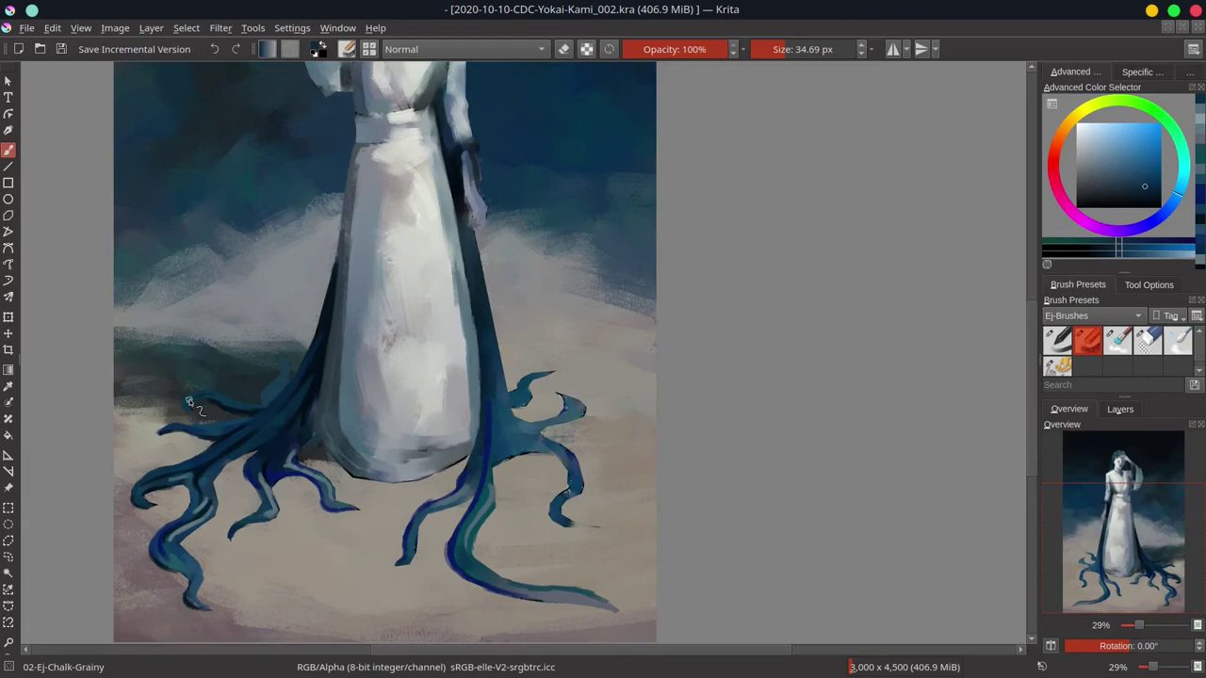
Step: Clean up the two lower right-hand tentacles with sampled sky, ground and teal tones, at about 27 px on the tentacles
left_click(246, 216, "ctrl")
left_click_drag(241, 216, 228, 229, "shift")
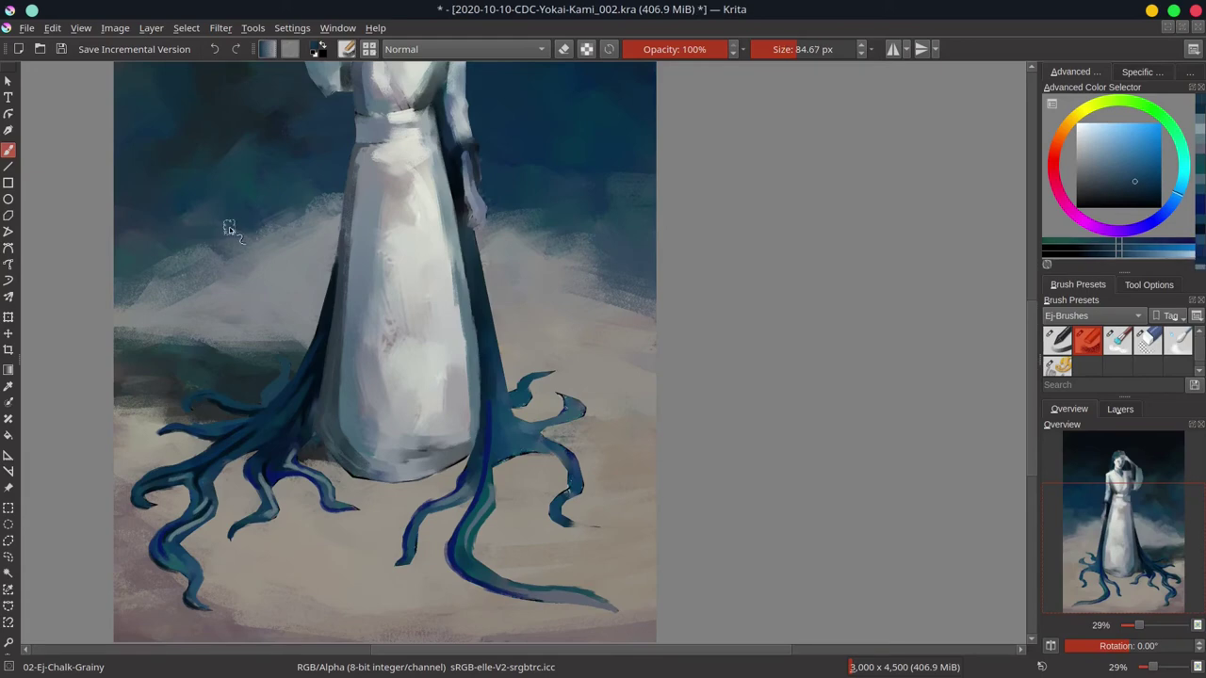
left_click(436, 496, "ctrl")
mouse_move(436, 496)
left_mouse_down("shift")
mouse_move(425, 497)
mouse_move(574, 471)
left_mouse_up("shift")
left_click(495, 497, "ctrl")
left_click_drag(496, 496, 497, 497, "shift")
mouse_move(496, 452)
left_mouse_down()
mouse_move(492, 502)
mouse_move(467, 554)
left_mouse_up()
left_click(419, 528, "ctrl")
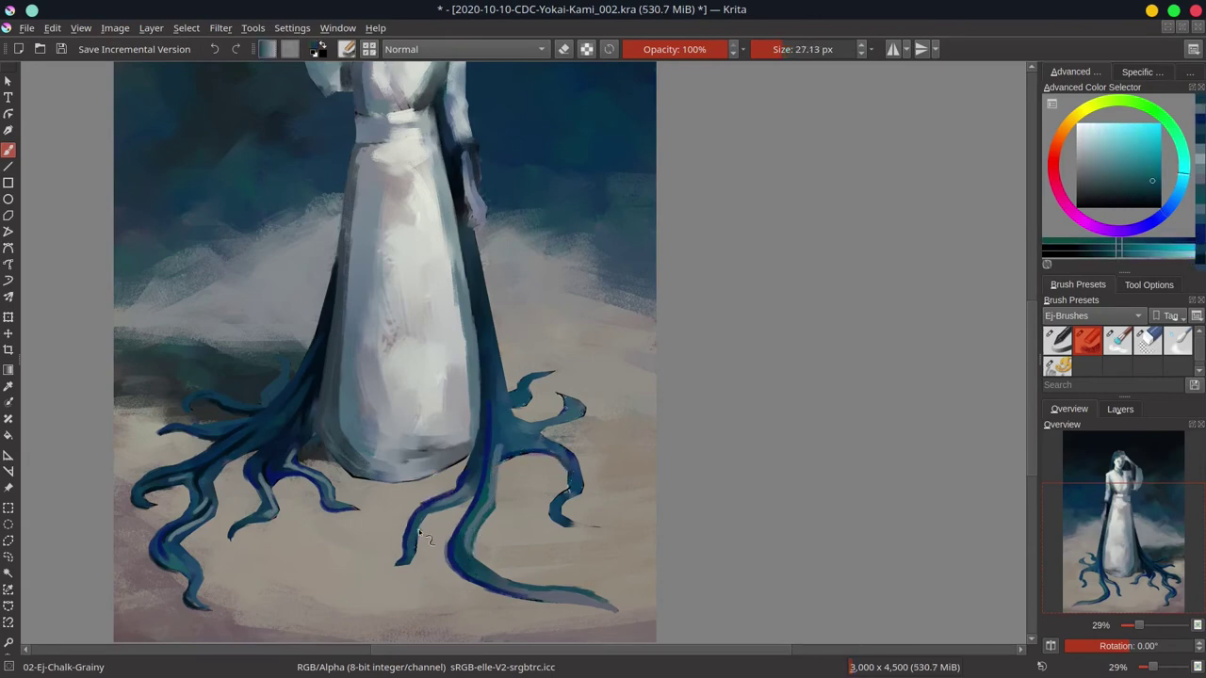
Step: Shade the curling right-hand tentacle with sampled deep blue and teal tones
mouse_move(525, 447)
left_mouse_down()
mouse_move(569, 466)
mouse_move(582, 488)
mouse_move(564, 494)
left_mouse_up()
left_click(550, 454, "ctrl")
left_click(564, 449, "ctrl")
left_click(569, 465, "ctrl")
left_click(478, 447, "ctrl")
left_click(495, 380, "ctrl")
Step: Model the cloak's right side below the hand and the upper-right tentacle with sampled blues at about 28 px
left_click(466, 219, "ctrl")
left_click_drag(466, 219, 474, 266, "shift")
left_click(514, 411, "ctrl")
mouse_move(488, 311)
left_mouse_down()
mouse_move(515, 410)
mouse_move(561, 449)
mouse_move(548, 430)
left_mouse_up()
left_click(482, 467, "ctrl")
left_click(500, 399, "ctrl")
left_click_drag(547, 426, 589, 411)
Step: Extend the tip of the curling right-hand tentacle to a point and refine the two small tentacles above it
left_click(562, 507, "ctrl")
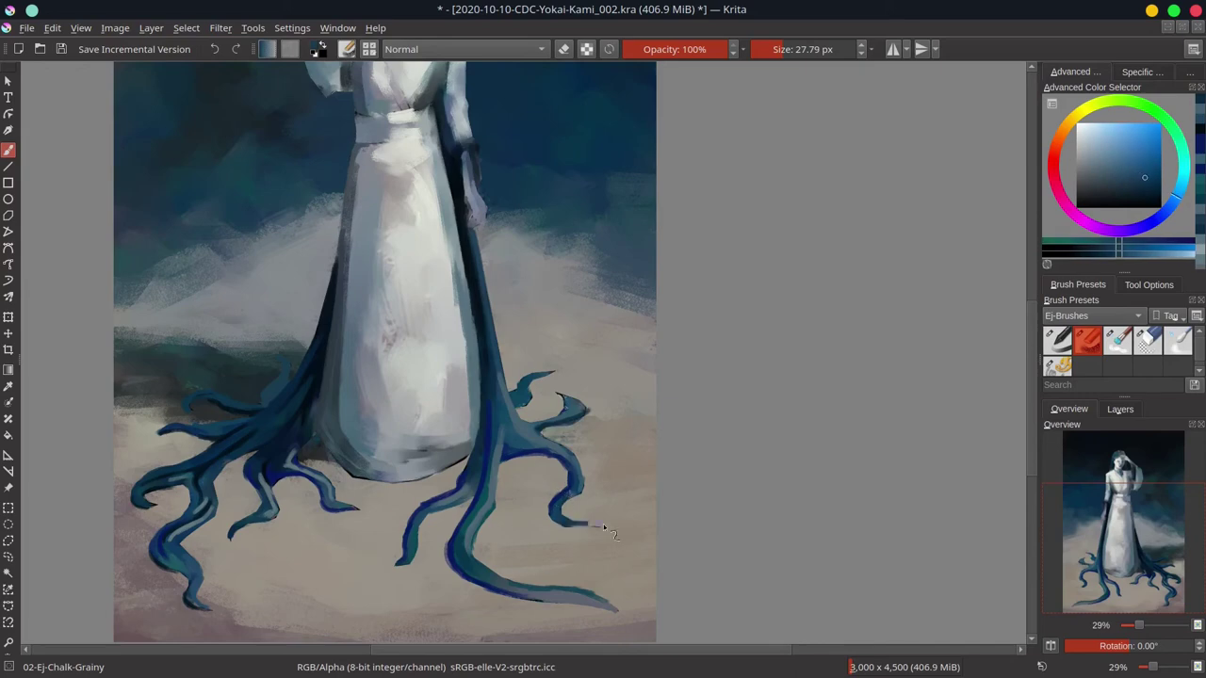
left_click_drag(568, 523, 603, 524)
left_click(559, 403, "ctrl")
left_click(576, 409, "ctrl")
mouse_move(558, 401)
left_mouse_down()
mouse_move(581, 412)
mouse_move(571, 424)
mouse_move(539, 379)
left_mouse_up()
left_click(591, 424, "ctrl")
left_click(523, 394, "ctrl")
Step: Define the skirt's right edge against the cloak with sampled grey-blue tones at about 33 px
left_click(449, 253, "ctrl")
left_click_drag(480, 236, 482, 236, "shift")
left_click_drag(452, 218, 458, 279)
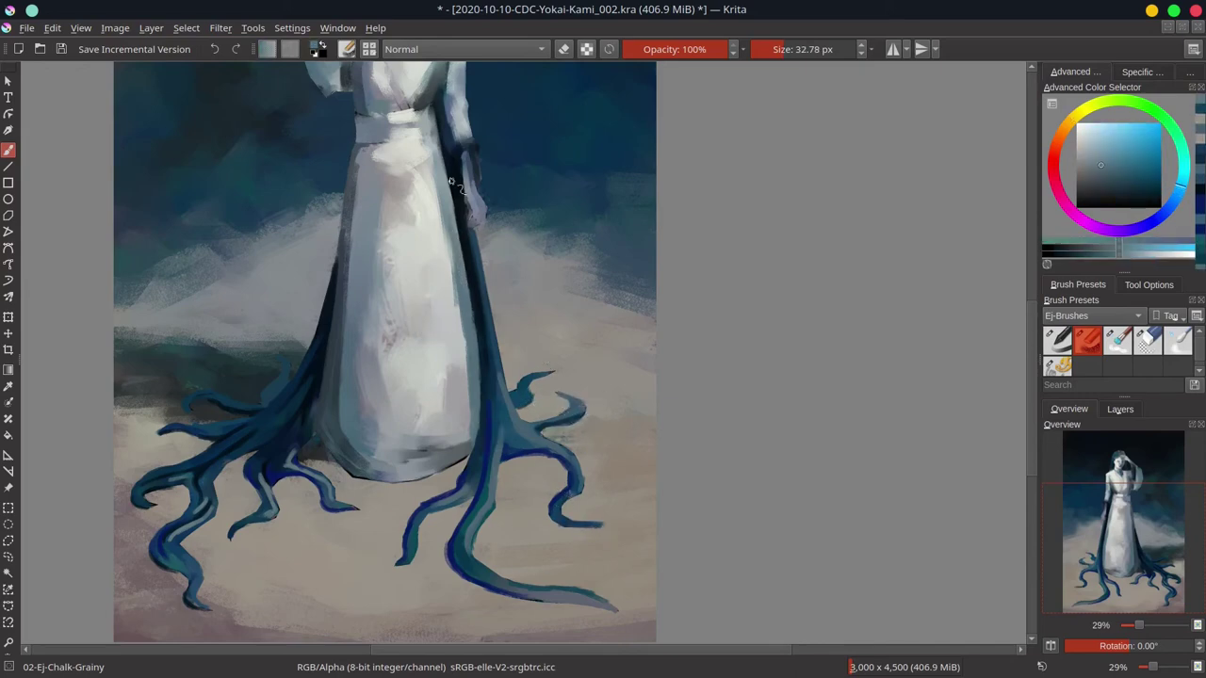
left_click(433, 208, "ctrl")
left_click_drag(449, 177, 468, 422)
Step: Brighten and blend the front of the skirt with sampled off-white tones at about 74 px
left_click(444, 268, "ctrl")
left_click_drag(367, 222, 384, 243)
left_click(390, 291, "ctrl")
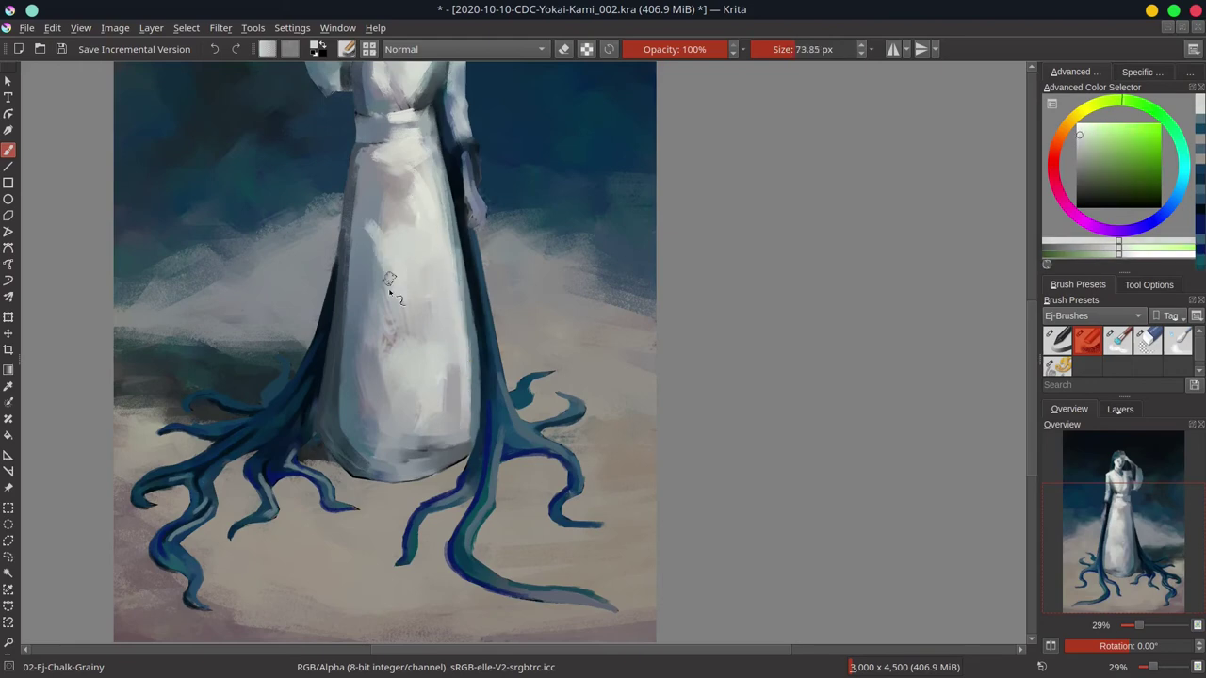
left_click_drag(411, 305, 415, 347)
left_click(383, 257, "ctrl")
left_click_drag(383, 257, 394, 241)
left_click(395, 311, "ctrl")
left_click(420, 366, "ctrl")
mouse_move(388, 320)
left_mouse_down()
mouse_move(384, 362)
mouse_move(414, 424)
mouse_move(441, 424)
left_mouse_up()
left_click(443, 414, "ctrl")
Step: Rework the skirt's hem with sampled grey and off-white tones and blend up the skirt's front
mouse_move(405, 454)
left_mouse_down()
mouse_move(453, 434)
mouse_move(432, 458)
mouse_move(438, 469)
mouse_move(457, 447)
mouse_move(420, 461)
left_mouse_up()
left_click(436, 460, "ctrl")
left_click_drag(471, 458, 392, 483)
mouse_move(447, 452)
left_mouse_down()
mouse_move(407, 473)
mouse_move(438, 462)
left_mouse_up()
left_click(381, 466, "ctrl")
left_click(471, 450, "ctrl")
left_click(426, 464, "ctrl")
left_click(435, 454, "ctrl")
left_click_drag(406, 202, 379, 490)
Step: Outline the lowered arm's sleeve cuff with a sampled light grey-blue at about 13 px
left_click_drag(379, 490, 395, 400, "ctrl")
left_click(471, 388, "ctrl")
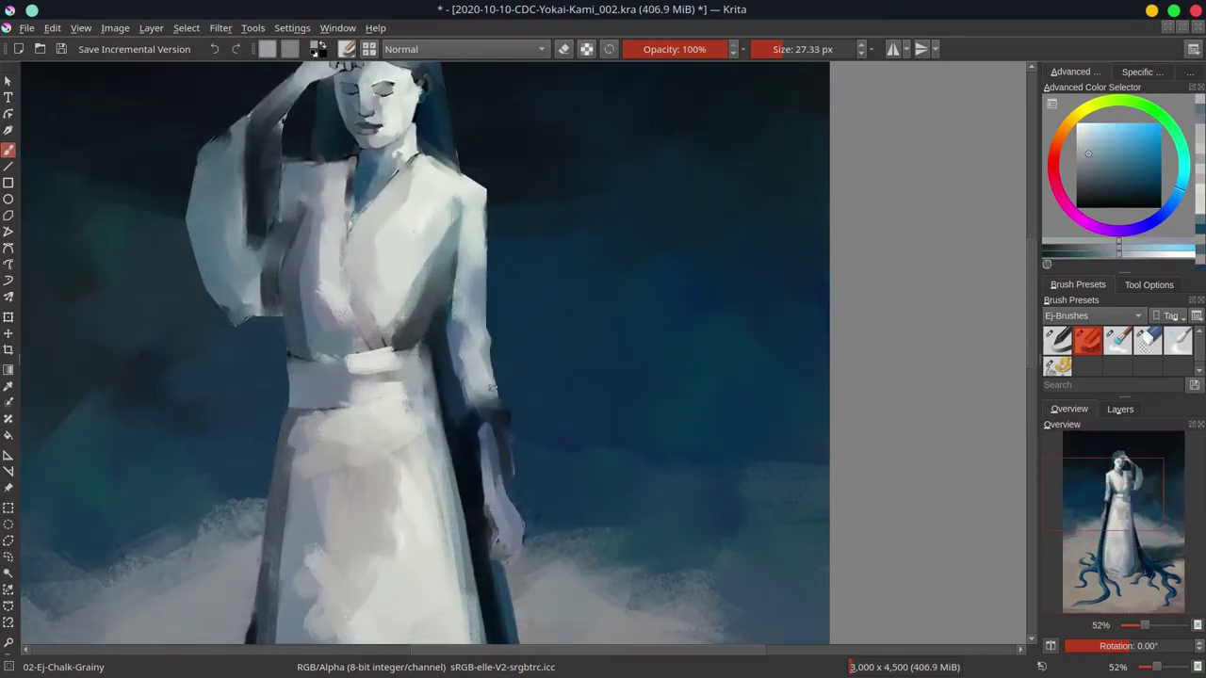
mouse_move(485, 419)
left_mouse_down("shift")
mouse_move(505, 424)
mouse_move(512, 469)
mouse_move(515, 445)
left_mouse_up("shift")
left_click(511, 409, "ctrl")
left_click(511, 454, "ctrl")
left_click_drag(511, 463, 509, 486)
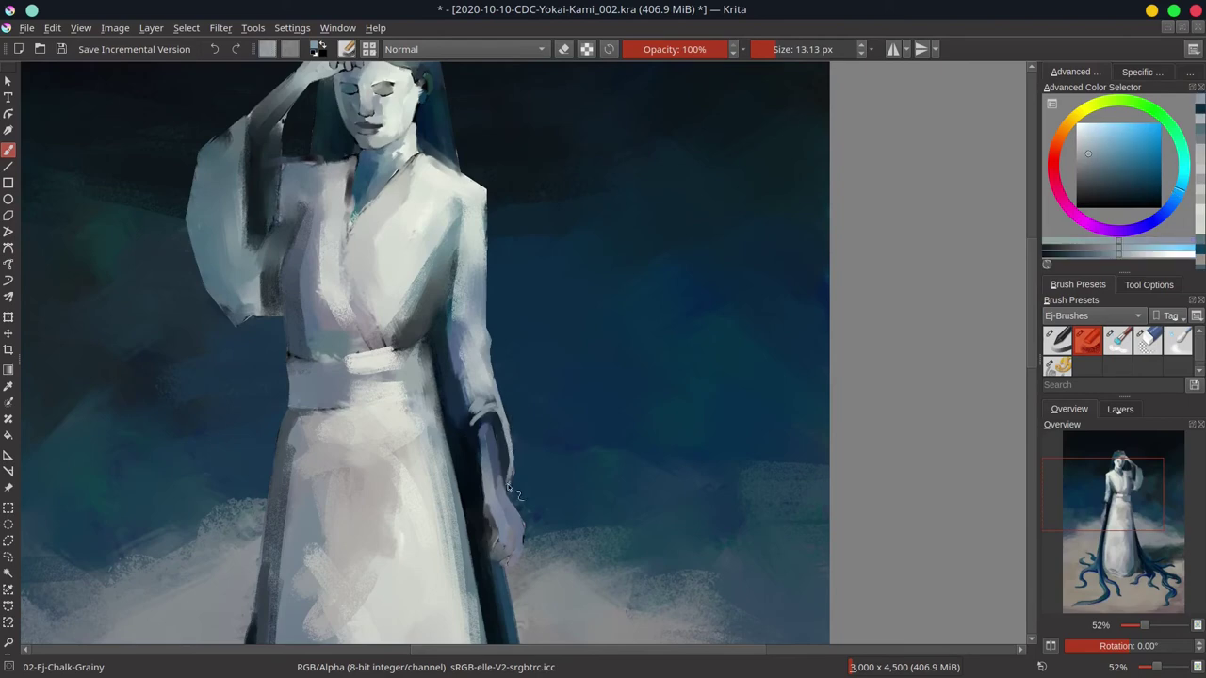
left_click(504, 429, "ctrl")
key("bracketright")
key("bracketright")
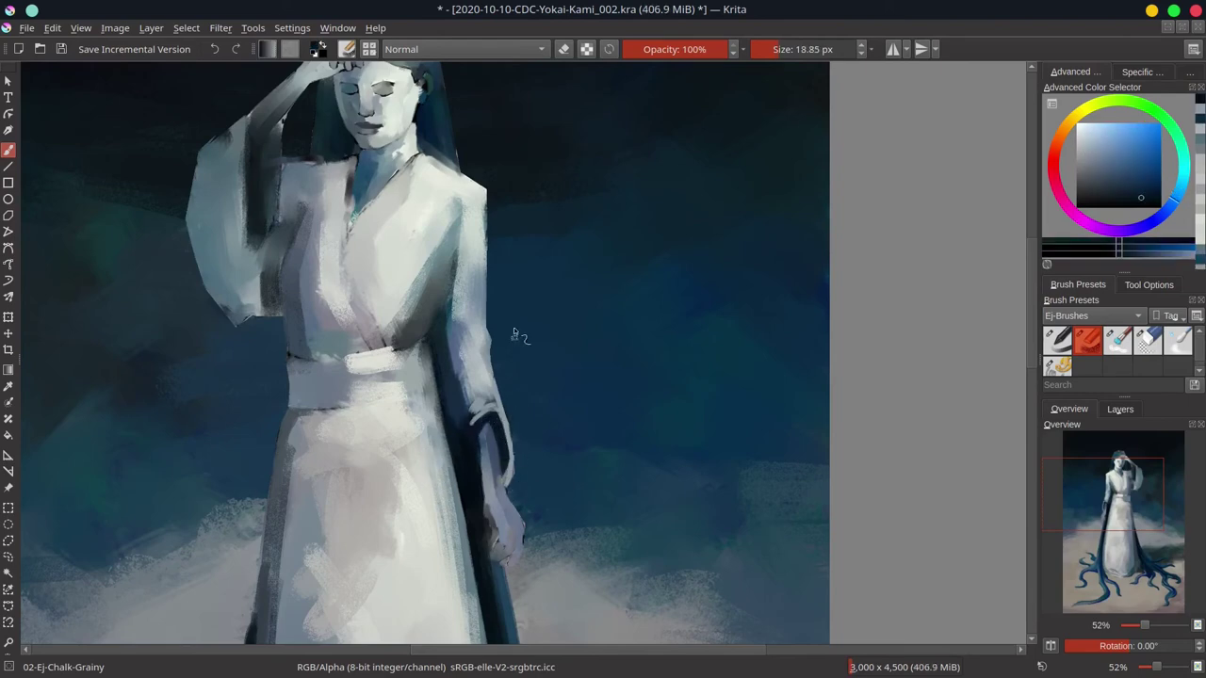
Step: Shape the lowered sleeve's cuff opening and shade the sleeve's inner edge with sampled tones at about 19 px
left_click(489, 406, "ctrl")
left_click_drag(484, 412, 470, 441)
left_click(459, 371, "ctrl")
left_click_drag(452, 366, 467, 460)
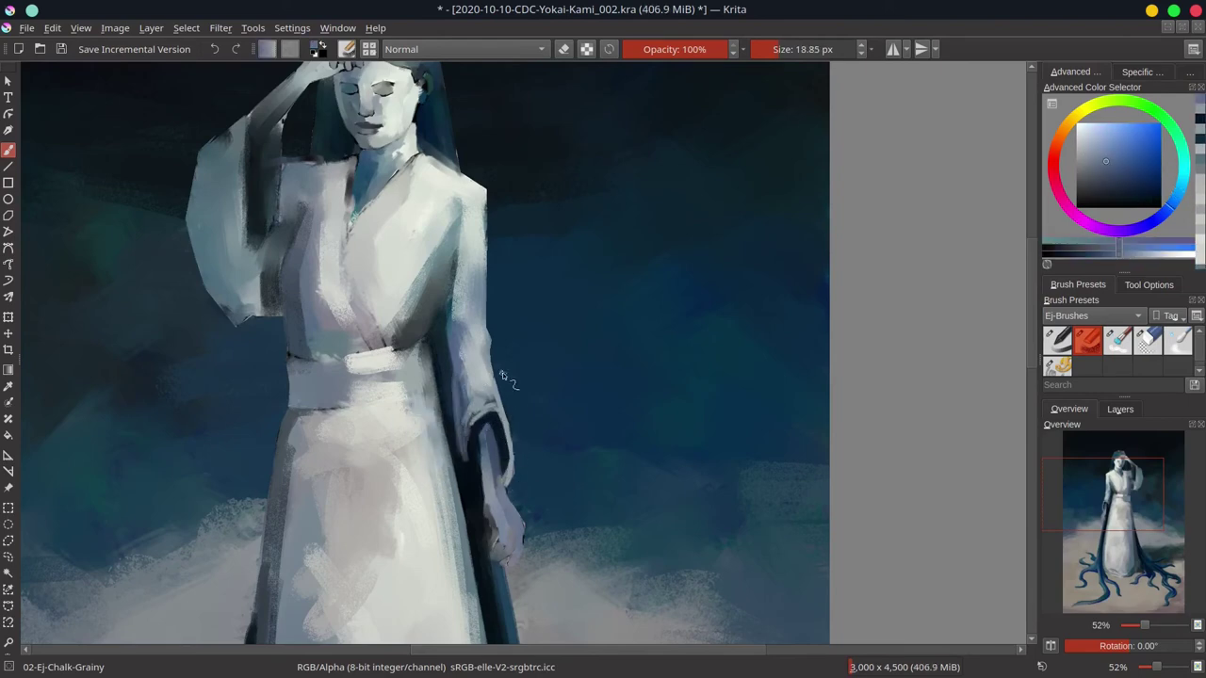
left_click(473, 470, "ctrl")
Step: Draw two dark grey fold lines across the waist sash at about 12 px
left_click(329, 406, "ctrl")
left_click_drag(329, 406, 325, 406)
left_click_drag(299, 411, 424, 399)
left_click_drag(298, 387, 422, 375)
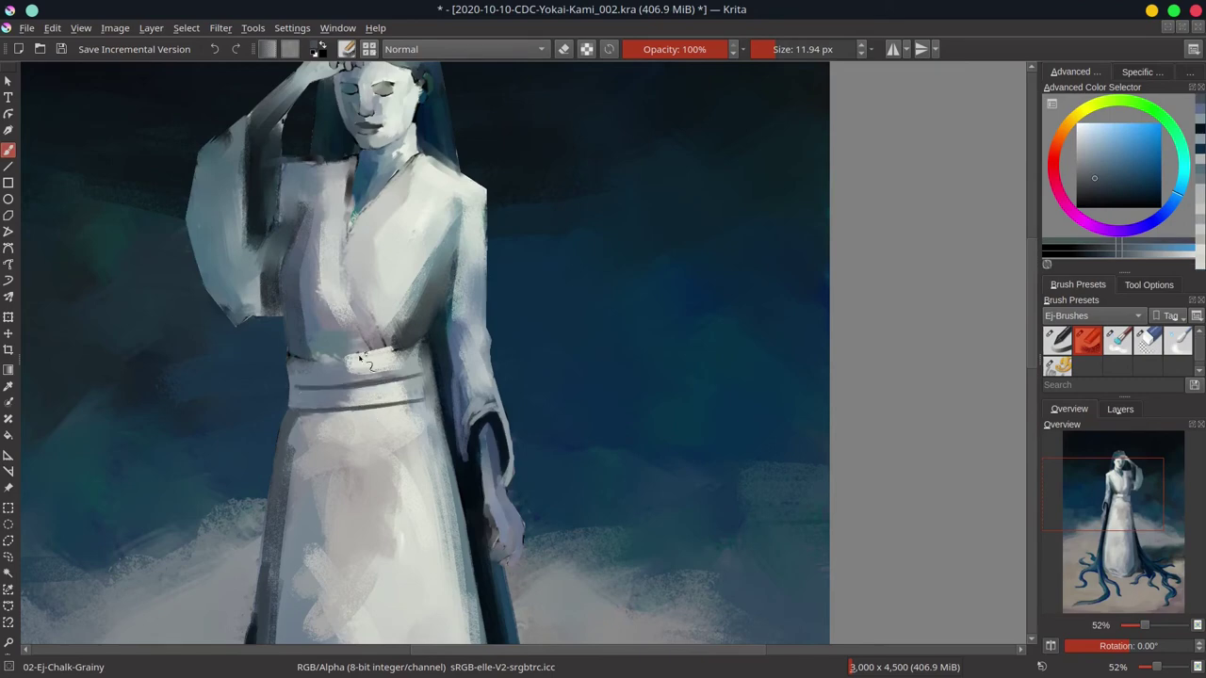
Step: Shade the lowered sleeve near the elbow and darken the sash's upper edge and the gap beside the arm
left_click(469, 313, "ctrl")
left_click_drag(464, 317, 473, 354)
left_click(441, 357, "ctrl")
key("bracketright")
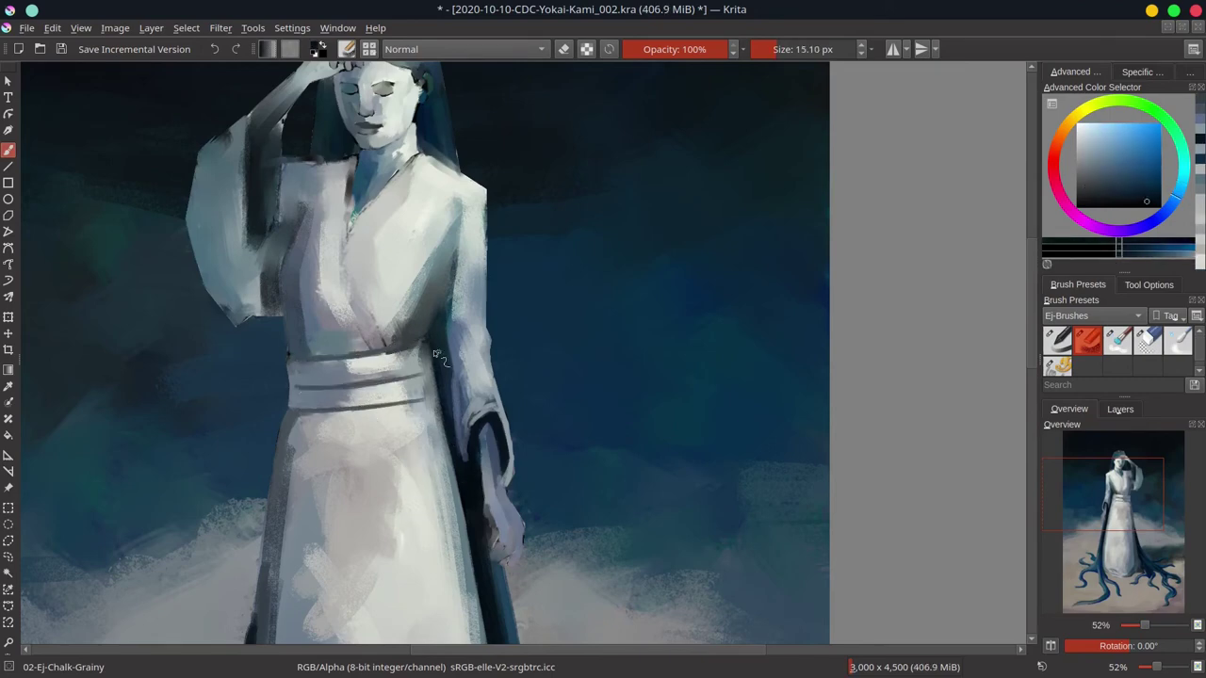
key("bracketright")
left_click_drag(388, 352, 435, 351)
key("bracketright")
key("bracketright")
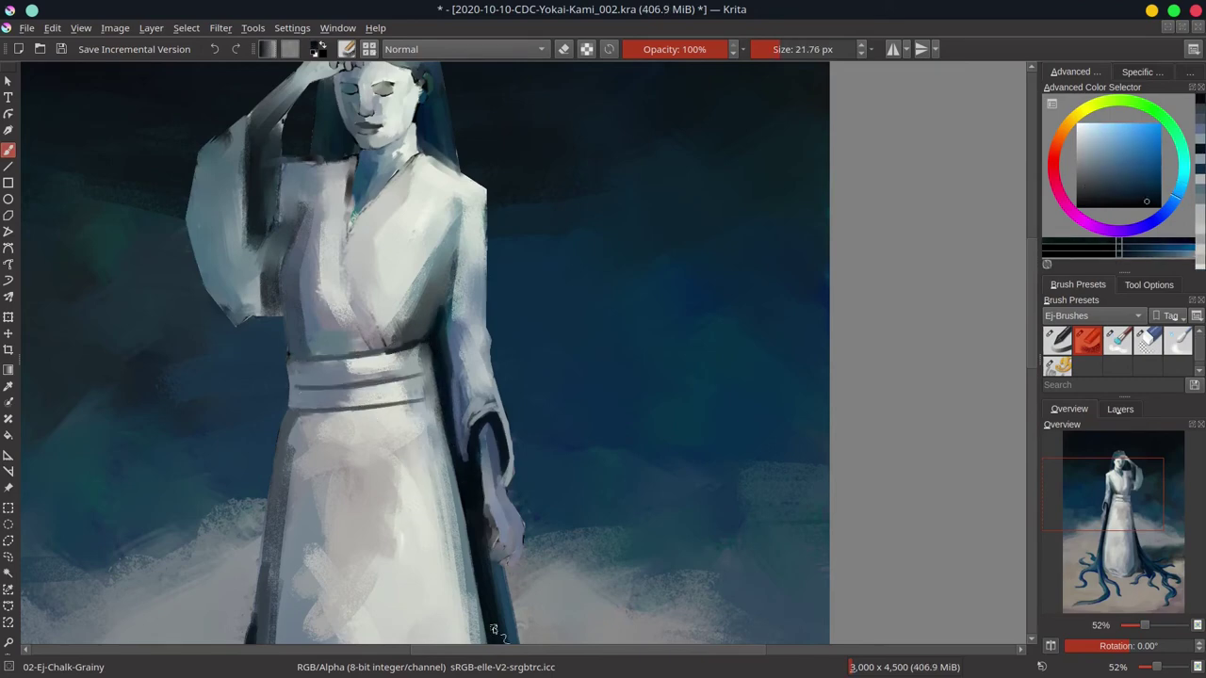
Step: Refine the sash's right end with sampled dark tones and reinforce its lower edge at about 9 px
left_click(422, 344, "ctrl")
key("bracketleft")
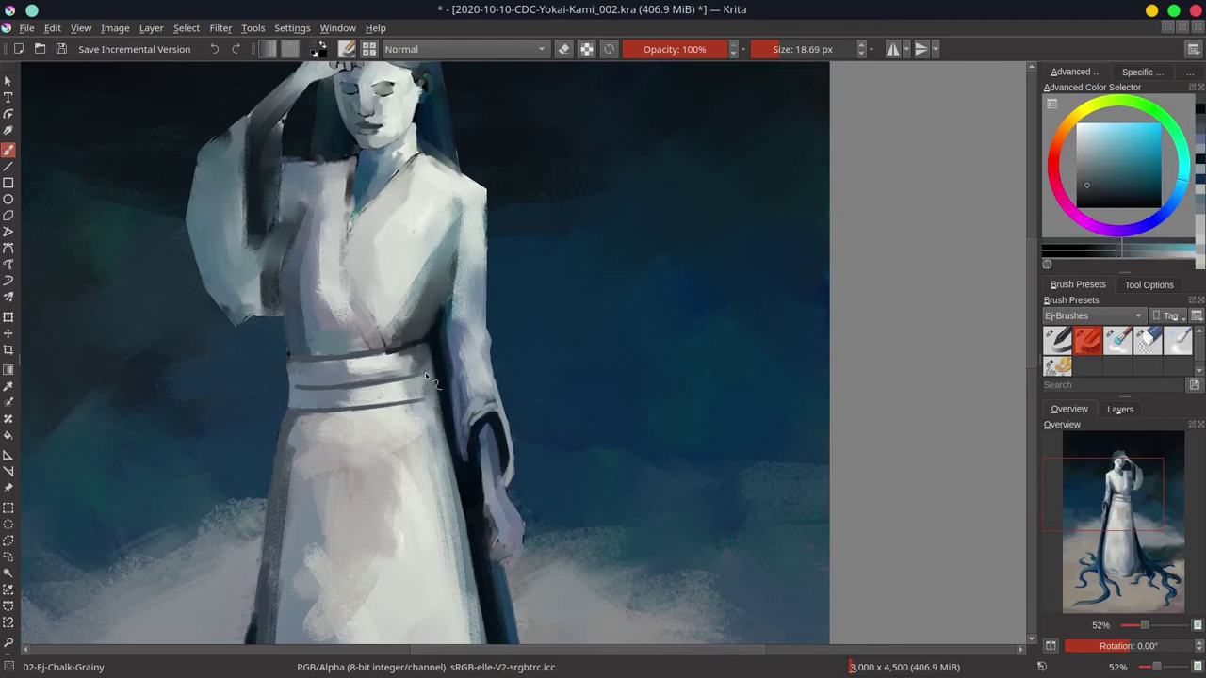
key("bracketleft")
key("bracketleft")
key("bracketleft")
key("bracketleft")
left_click_drag(424, 480, 423, 481, "shift")
left_click(435, 340, "ctrl")
left_click_drag(389, 407, 420, 403)
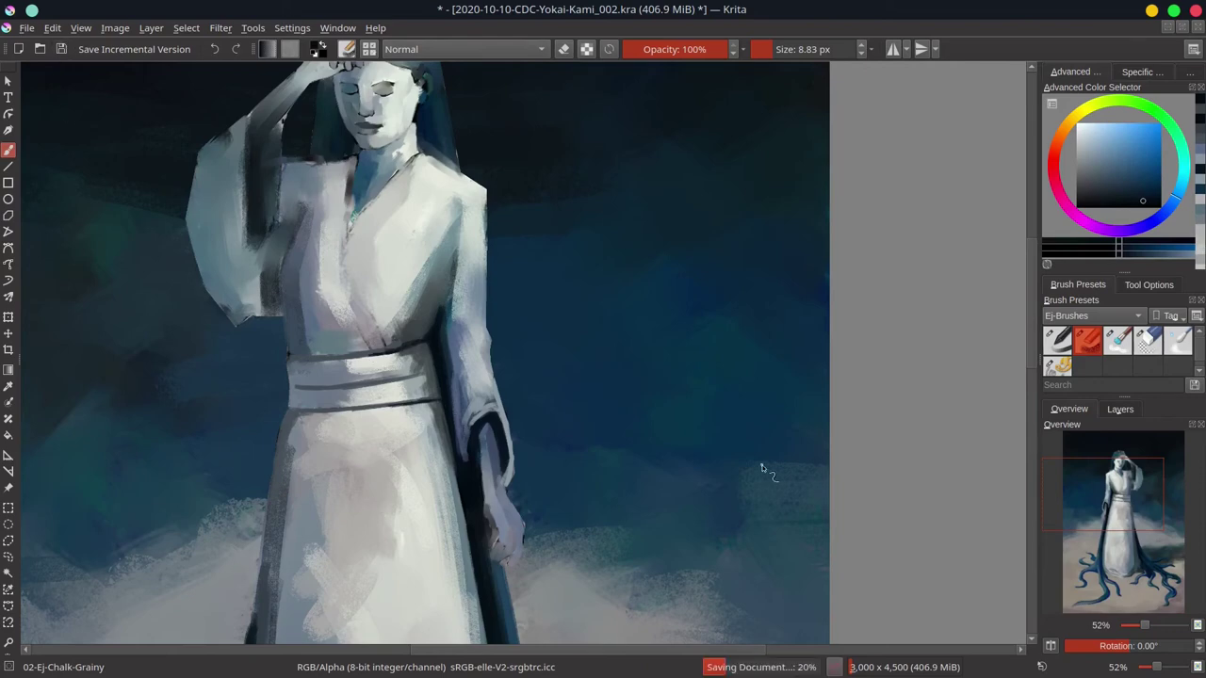
Step: Preview the whole painting with the texture and snow layers shown, hide both layers, and save the document
left_click(1120, 409)
scroll(833, 463, "down", 5)
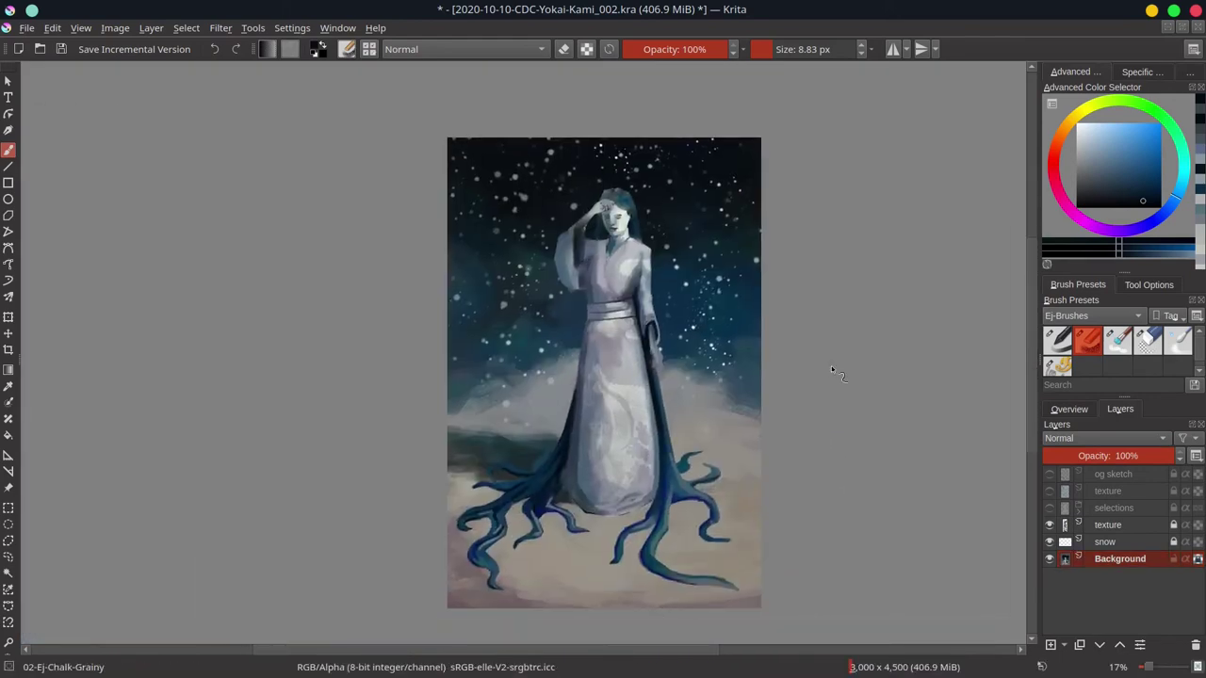
left_click(1070, 408)
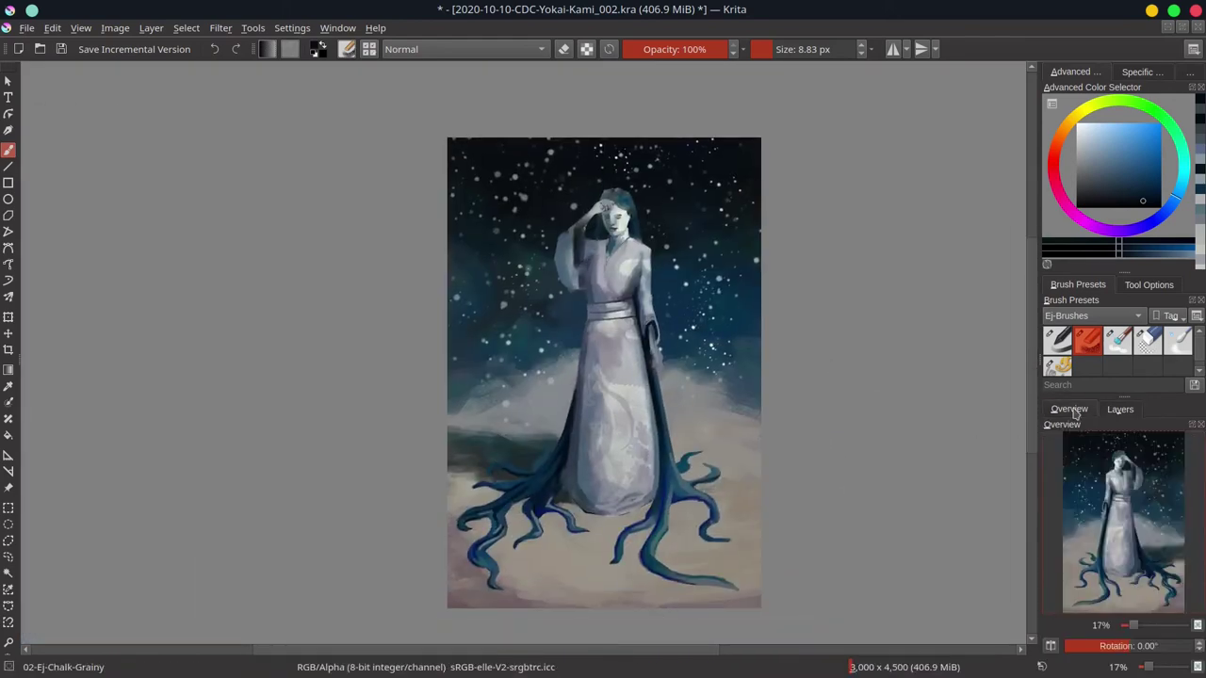
left_click(1120, 409)
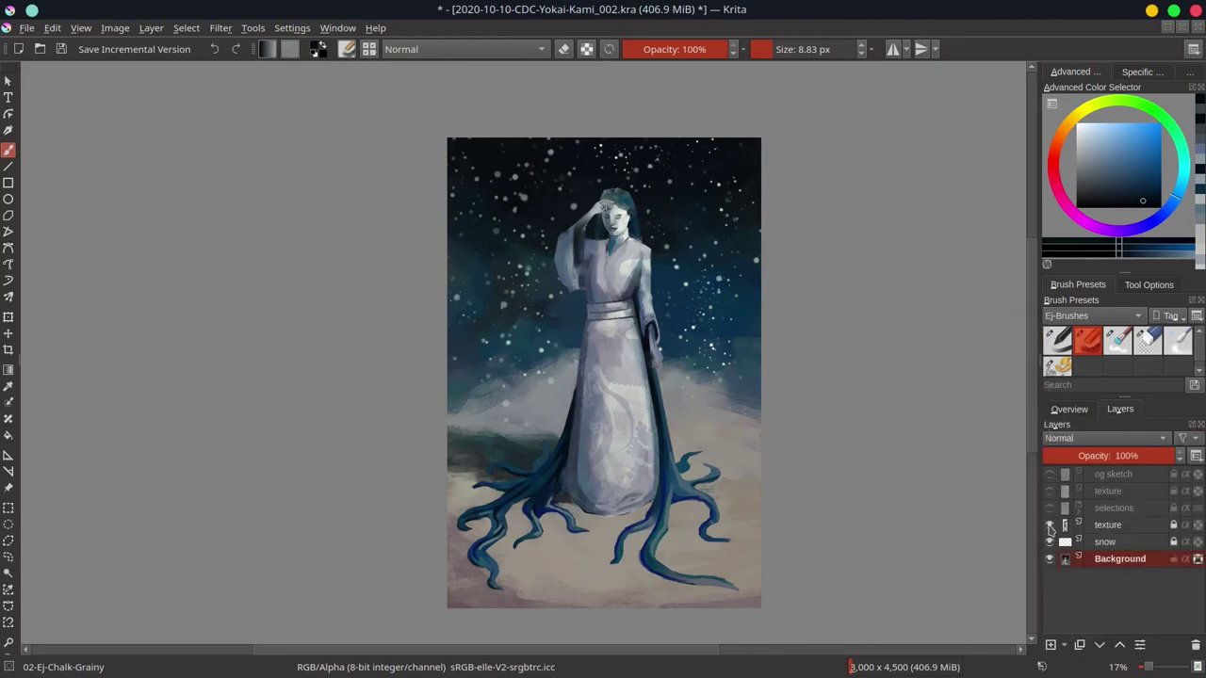
left_click(1049, 542)
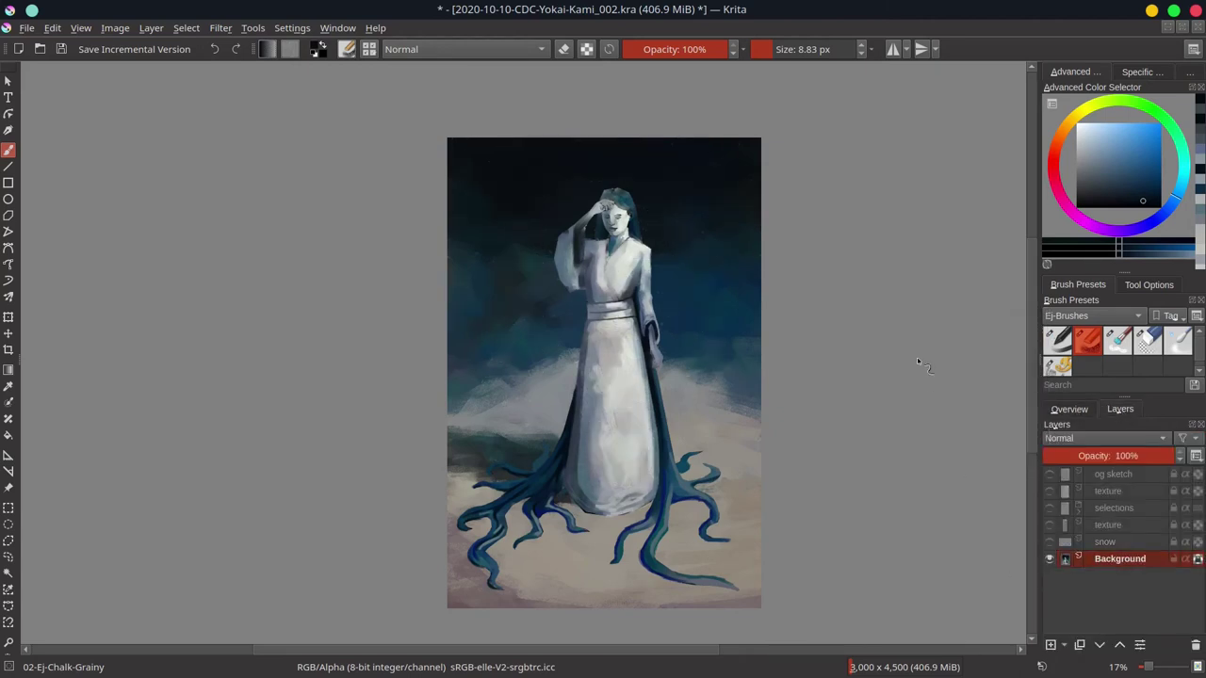
key("ctrl+s")
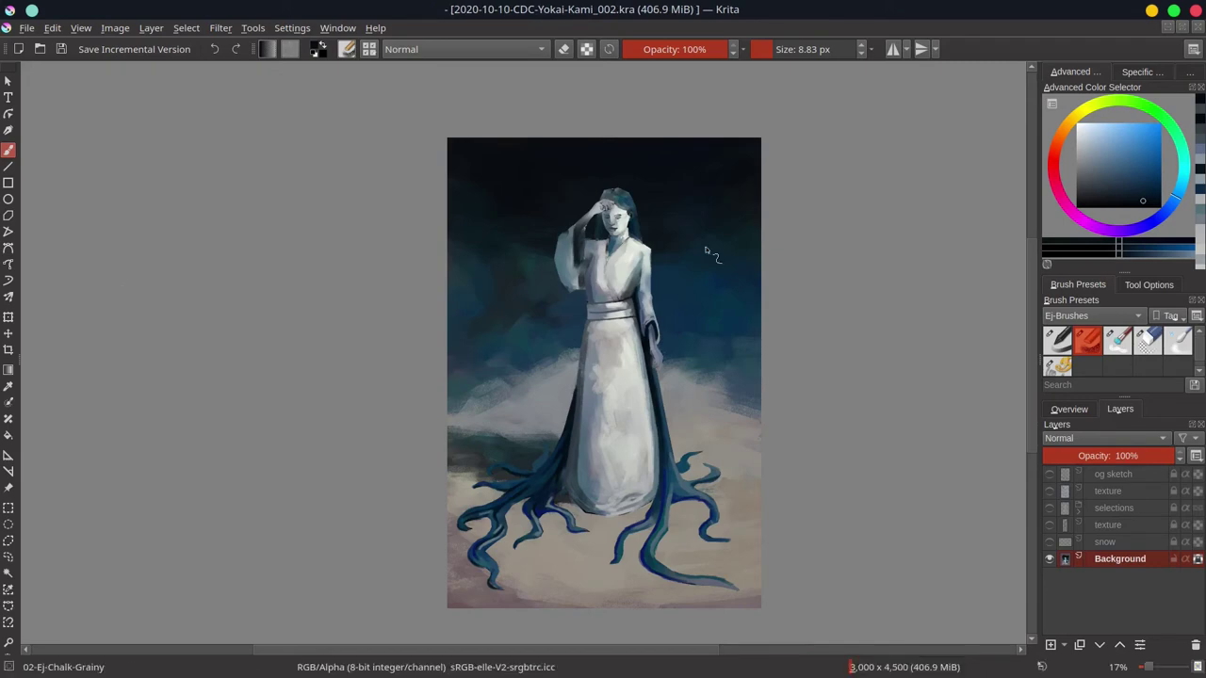
Step: Check the robe against the og sketch layer, hide the sketch, and paint grey collar-band lines down the robe's front
left_click(1064, 409)
scroll(608, 287, "up", 9)
left_click(1121, 409)
left_click(1049, 474)
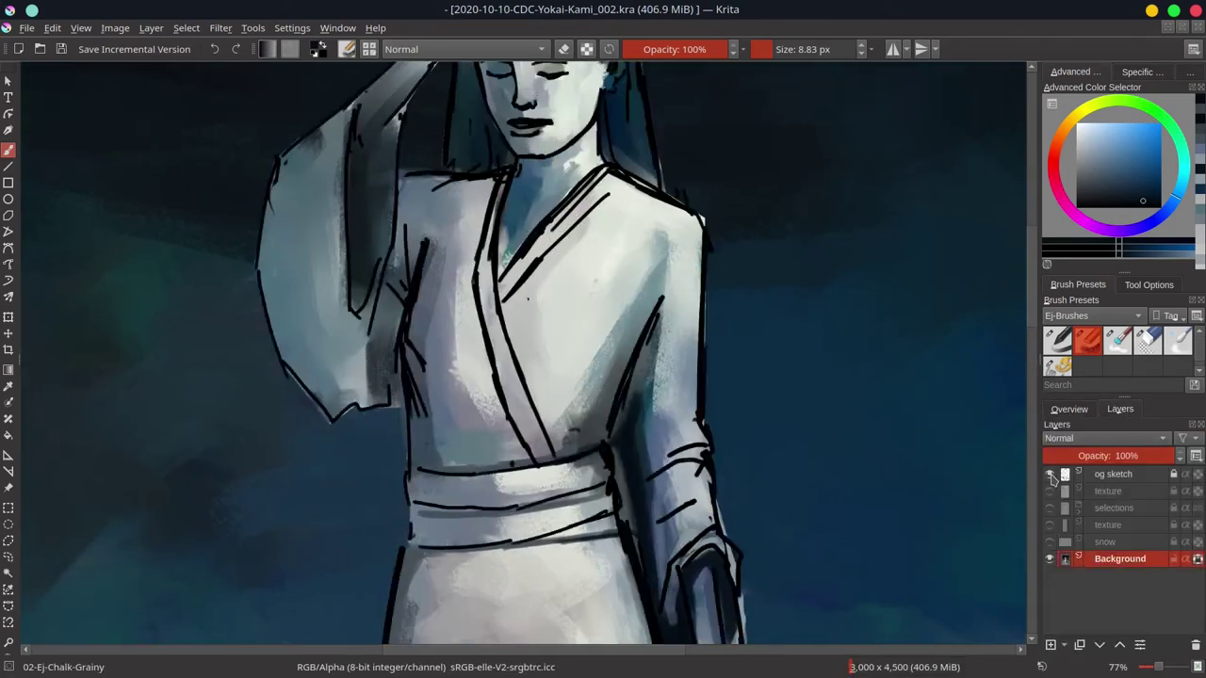
left_click(1050, 474)
left_click(572, 453, "ctrl")
mouse_move(515, 224)
left_mouse_down()
mouse_move(506, 312)
mouse_move(553, 452)
mouse_move(488, 325)
left_mouse_up()
mouse_move(486, 179)
left_mouse_down()
mouse_move(476, 251)
mouse_move(497, 407)
left_mouse_up()
Step: Clean the robe's shoulder and upper collar beside the raised arm with sampled light tones
left_click(450, 282, "ctrl")
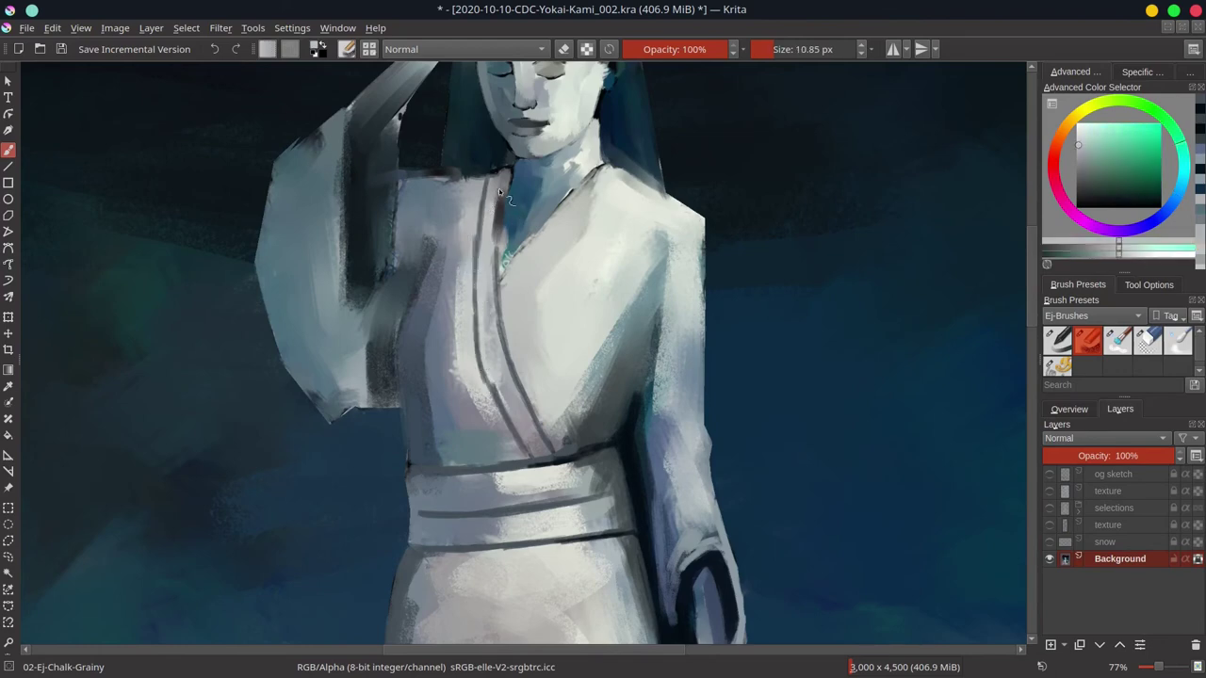
left_click(414, 255, "ctrl")
left_click_drag(403, 187, 412, 188)
mouse_move(405, 179)
left_mouse_down()
mouse_move(475, 179)
mouse_move(471, 219)
left_mouse_up()
mouse_move(497, 177)
left_mouse_down()
mouse_move(495, 226)
mouse_move(469, 219)
left_mouse_up()
left_click(471, 192, "ctrl")
Step: Deepen the shadow between the raised sleeve and torso, and reshape the sleeve's lower corner with sampled tones
left_click(409, 466, "ctrl")
left_click_drag(402, 338, 393, 337)
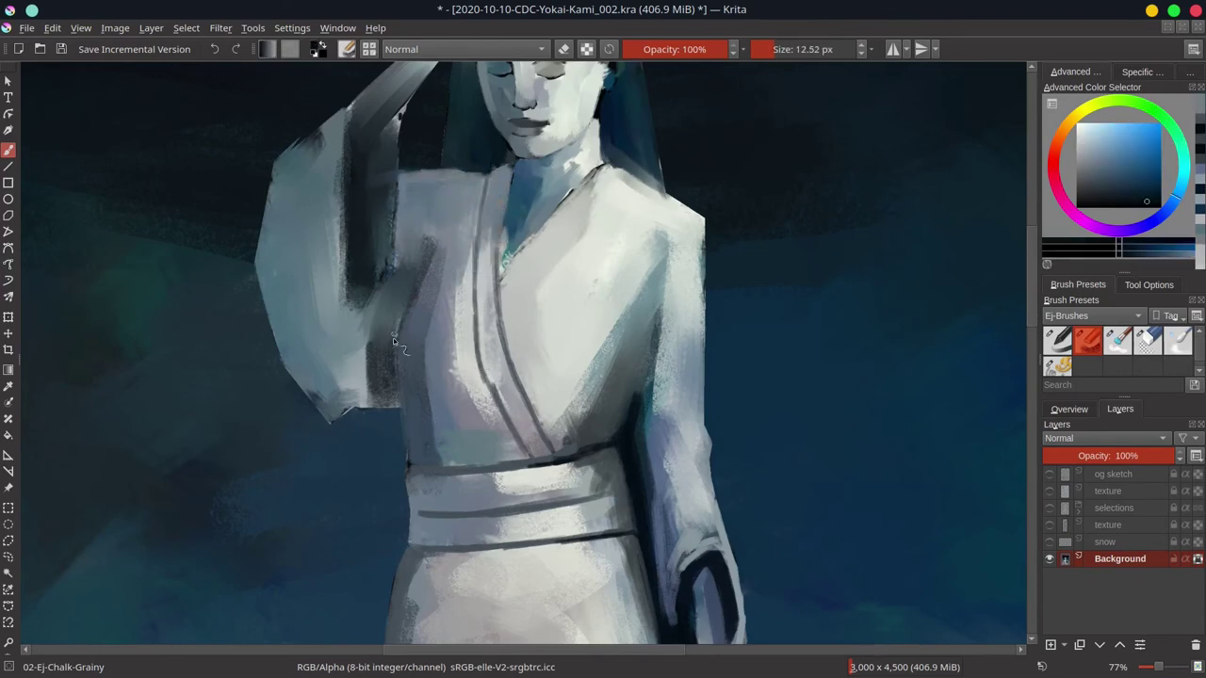
mouse_move(407, 290)
left_mouse_down()
mouse_move(392, 382)
mouse_move(375, 404)
mouse_move(372, 391)
left_mouse_up()
left_click(377, 377, "ctrl")
mouse_move(350, 405)
left_mouse_down()
mouse_move(374, 404)
mouse_move(341, 417)
left_mouse_up()
left_click(309, 381, "ctrl")
left_click(350, 420, "ctrl")
left_click(396, 411, "ctrl")
left_click(1069, 408)
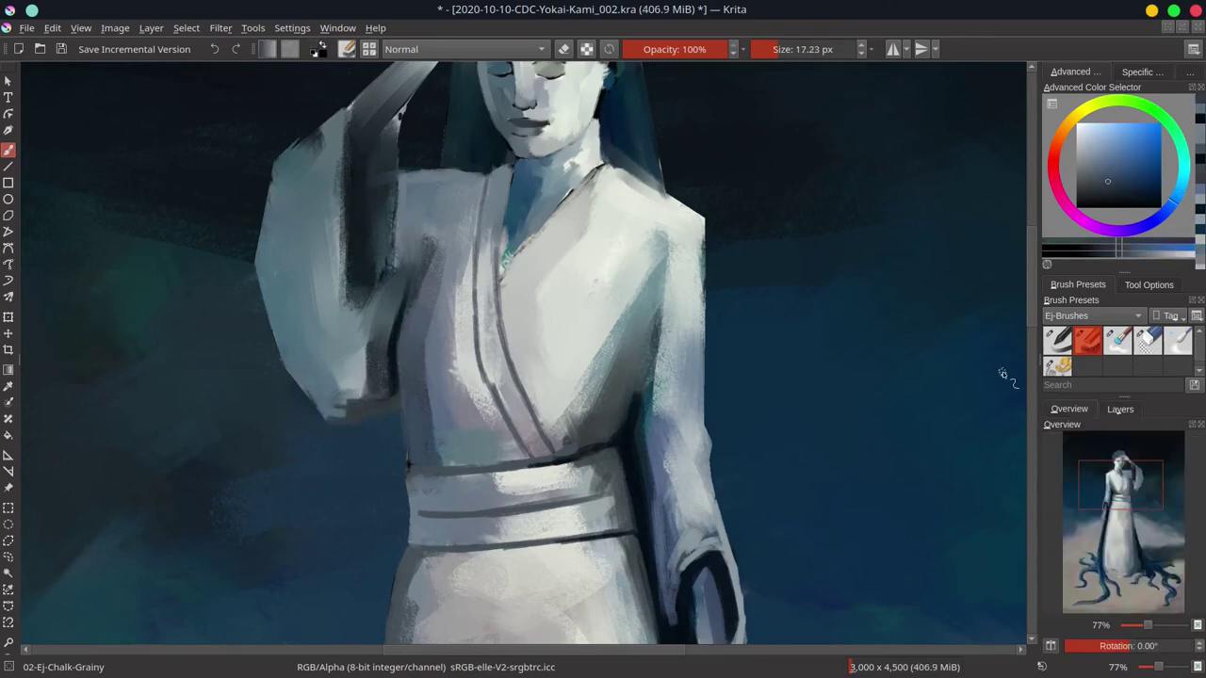
Step: Round off the raised sleeve's outer edge with sampled grey-teal tones at about 13 px
left_click(319, 148, "ctrl")
mouse_move(319, 144)
left_mouse_down()
mouse_move(296, 147)
mouse_move(277, 175)
left_mouse_up()
left_click(285, 175, "ctrl")
left_click_drag(277, 171, 270, 217)
left_click(291, 360, "ctrl")
left_click_drag(287, 362, 315, 406)
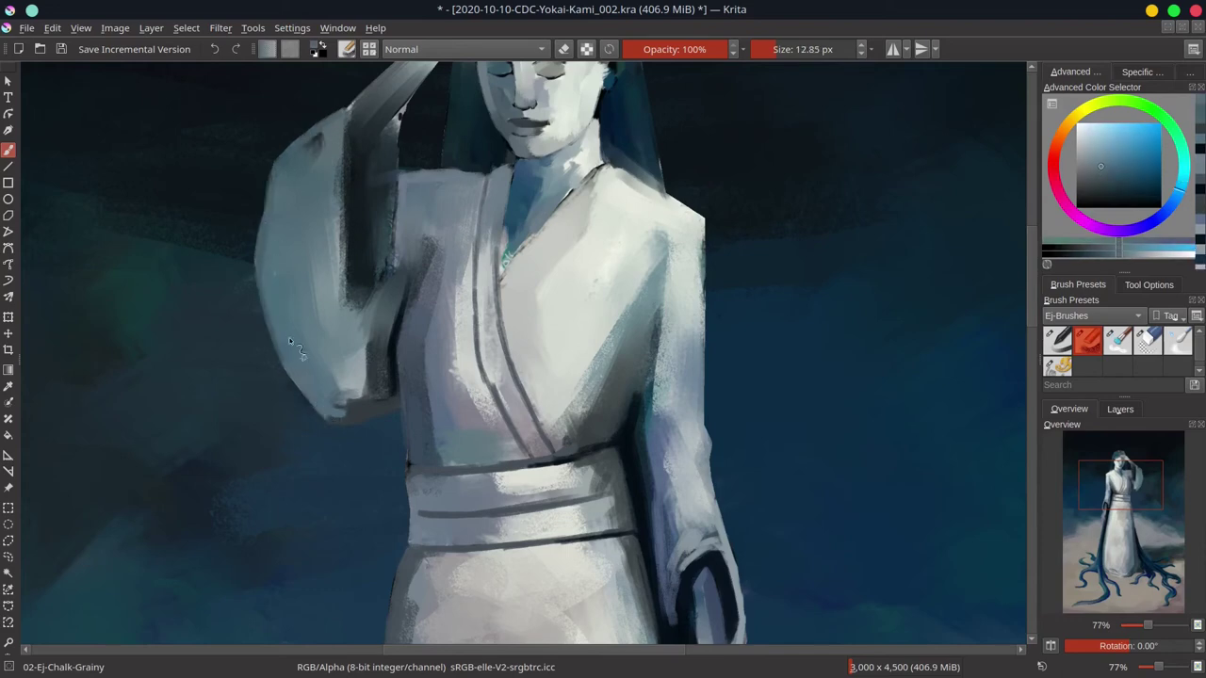
Step: Add dark accents under the lowered arm and along the lower lapel at about 10 px
left_click(643, 402, "ctrl")
left_click_drag(654, 376, 649, 376, "shift")
left_click_drag(659, 328, 654, 352)
left_click_drag(523, 384, 570, 460)
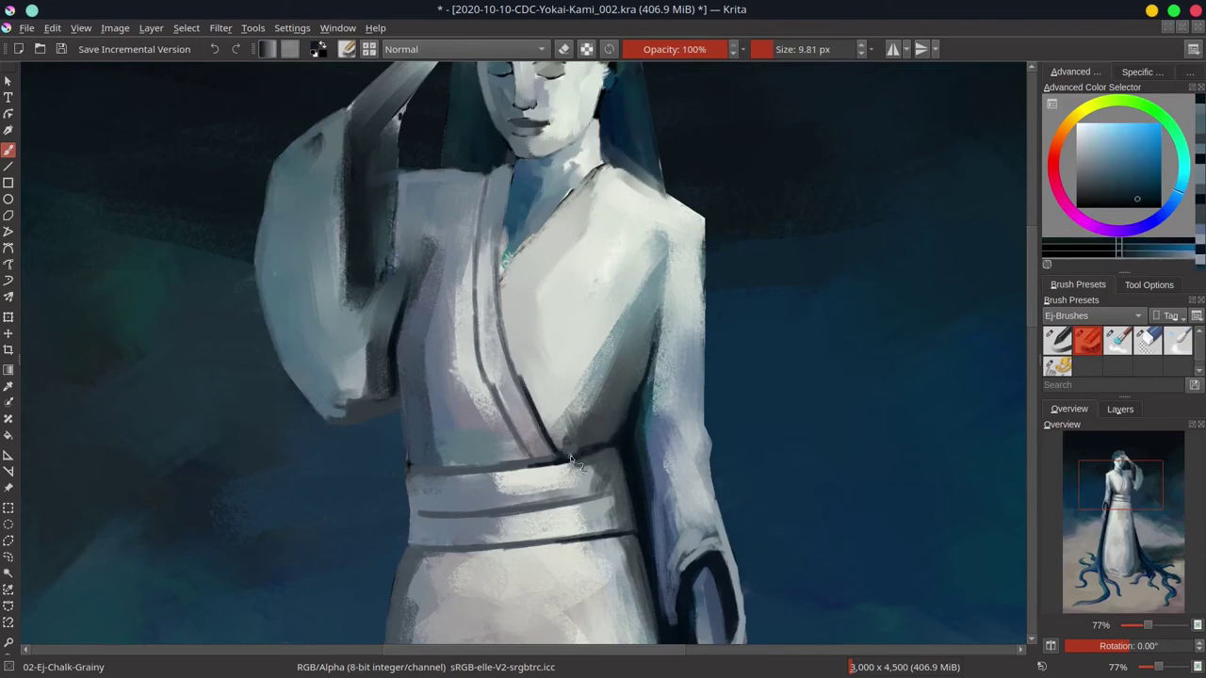
Step: Clean the neckline, the collar opening and the side of the neck with sampled blue and off-white tones at about 13 px
left_click(520, 218, "ctrl")
left_click_drag(513, 221, 517, 221, "shift")
left_click_drag(512, 228, 506, 258)
left_click(527, 221, "ctrl")
mouse_move(556, 169)
left_mouse_down()
mouse_move(502, 269)
mouse_move(591, 178)
left_mouse_up()
left_click(503, 259, "ctrl")
left_click(526, 260, "ctrl")
left_click(595, 175, "ctrl")
left_click_drag(601, 111, 603, 141)
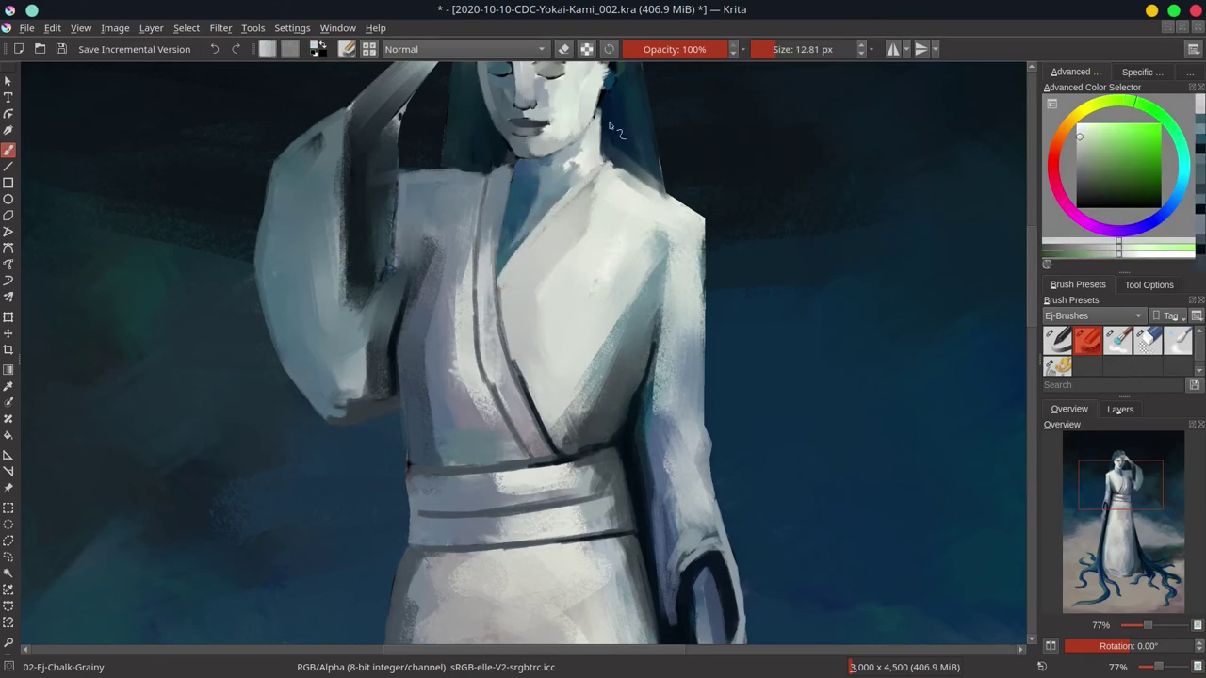
Step: Round the lowered arm's shoulder and clean its edge against the hair and sky with sampled tones
left_click(620, 171, "ctrl")
left_click(622, 182, "ctrl")
left_click_drag(622, 183, 622, 183, "shift")
mouse_move(611, 170)
left_mouse_down()
mouse_move(691, 207)
mouse_move(680, 222)
left_mouse_up()
left_click(652, 177, "ctrl")
left_click(654, 198, "ctrl")
left_click(680, 187, "ctrl")
left_click(684, 222, "ctrl")
mouse_move(668, 196)
left_mouse_down()
mouse_move(700, 216)
mouse_move(706, 241)
left_mouse_up()
left_click(714, 234, "ctrl")
left_click(708, 229, "ctrl")
Step: Paint off-white fold highlights at the elbow and down the lowered sleeve to the cuff at about 19 to 21 px
key("bracketright")
key("bracketright")
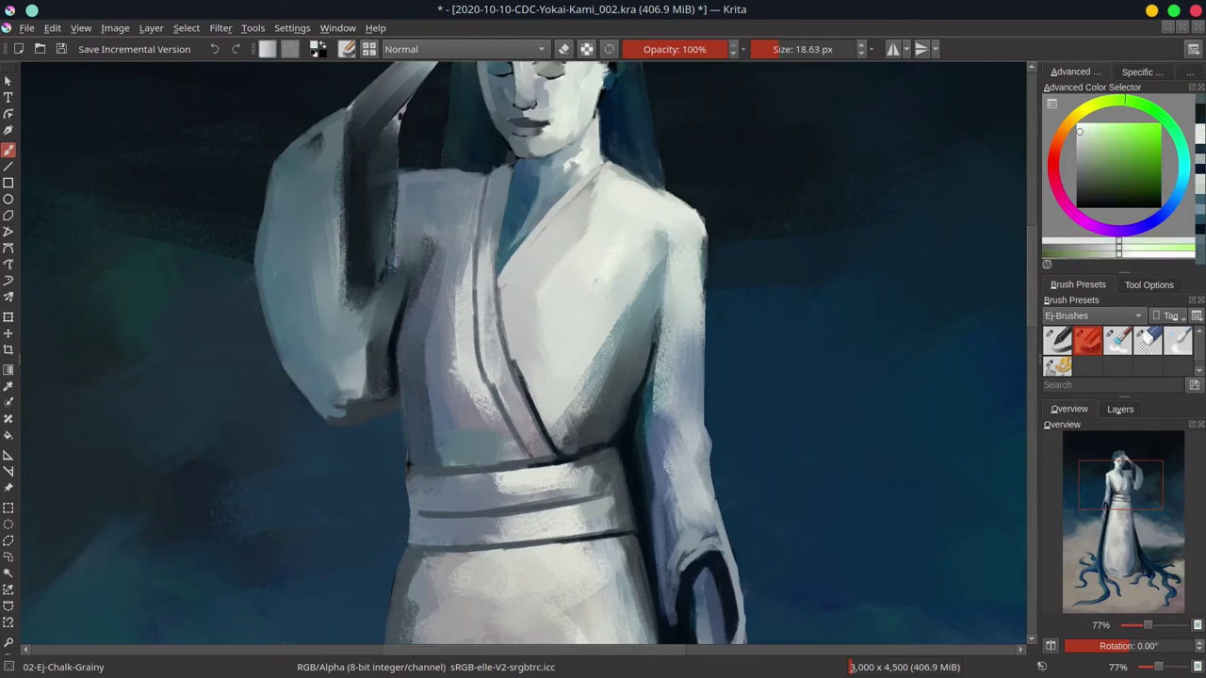
left_click_drag(699, 535, 718, 543)
left_click_drag(667, 464, 702, 454)
left_click_drag(684, 437, 687, 444)
left_click_drag(685, 429, 709, 530)
left_click_drag(700, 489, 720, 542)
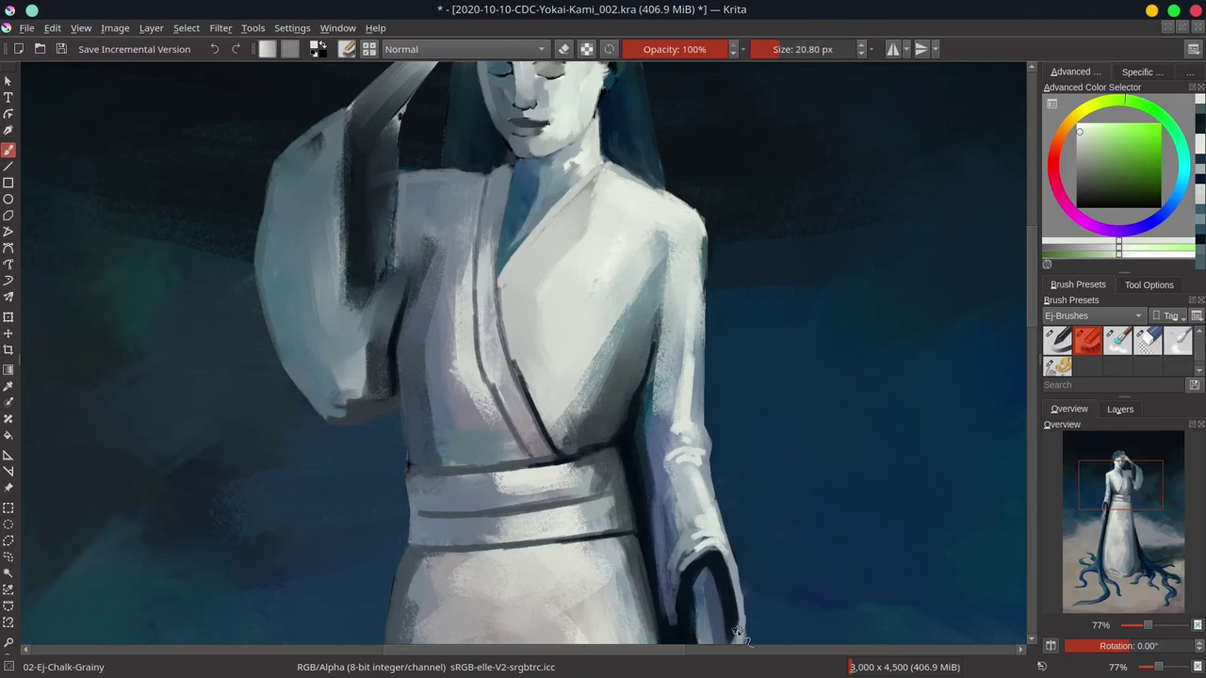
Step: Turn off canvas mirroring and repaint the shadow between the torso and the lowered sleeve with sampled tones at about 19 px
left_click(1053, 646)
left_click(418, 426, "ctrl")
left_click_drag(421, 414, 425, 436)
mouse_move(415, 345)
left_mouse_down()
mouse_move(424, 425)
mouse_move(448, 451)
left_mouse_up()
left_click(405, 391, "ctrl")
left_click_drag(407, 377, 411, 440)
left_click(410, 390, "ctrl")
left_click(400, 316, "ctrl")
left_click_drag(400, 317, 397, 384)
left_click(413, 317, "ctrl")
scroll(530, 318, "down", 4)
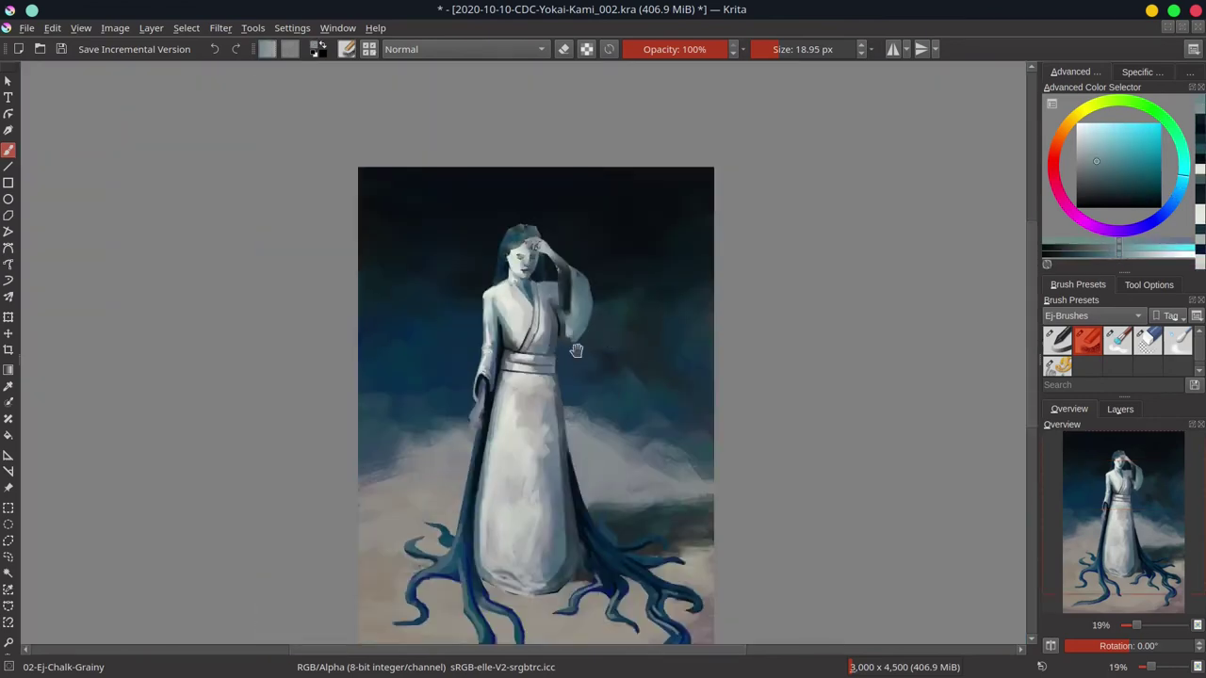
Step: Clean the bodice's side edge below the raised sleeve and the lowered arm's shoulder with sampled tones at about 20 to 23 px
scroll(577, 351, "up", 3)
left_click(525, 293, "ctrl")
left_click_drag(523, 309, 522, 350)
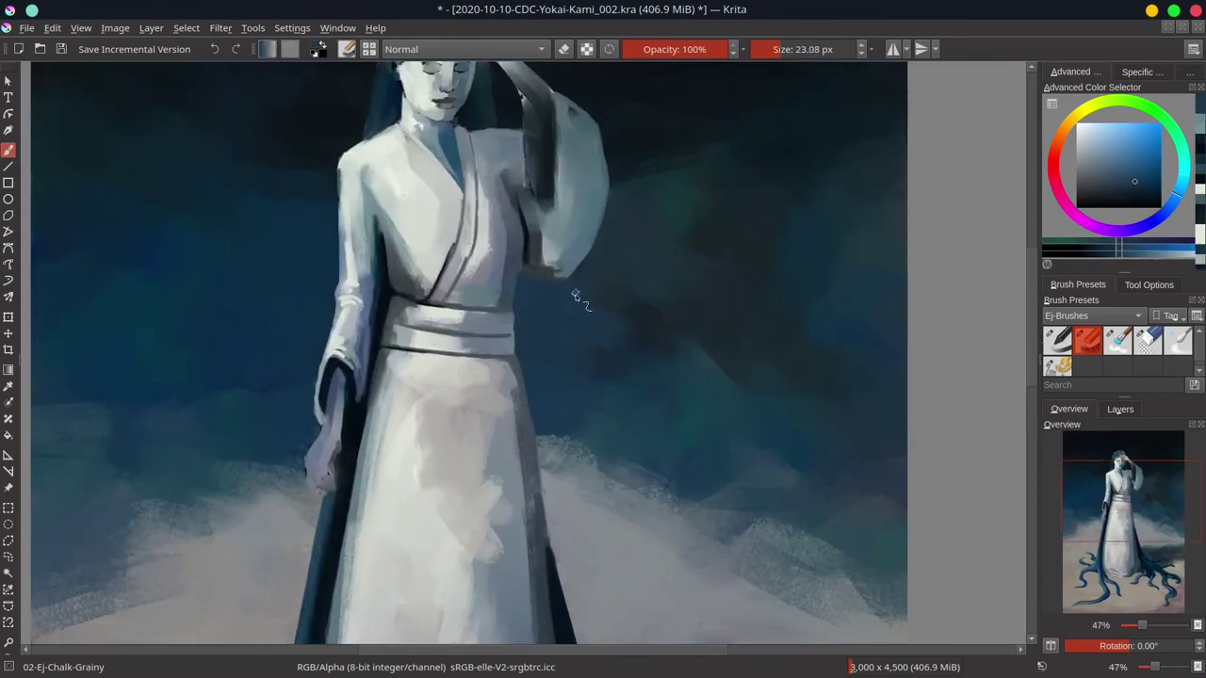
scroll(574, 329, "down", 2)
scroll(452, 250, "up", 3)
key("[")
left_click(471, 215, "ctrl")
left_click(482, 186, "ctrl")
left_click_drag(484, 189, 458, 211)
left_click(473, 208, "ctrl")
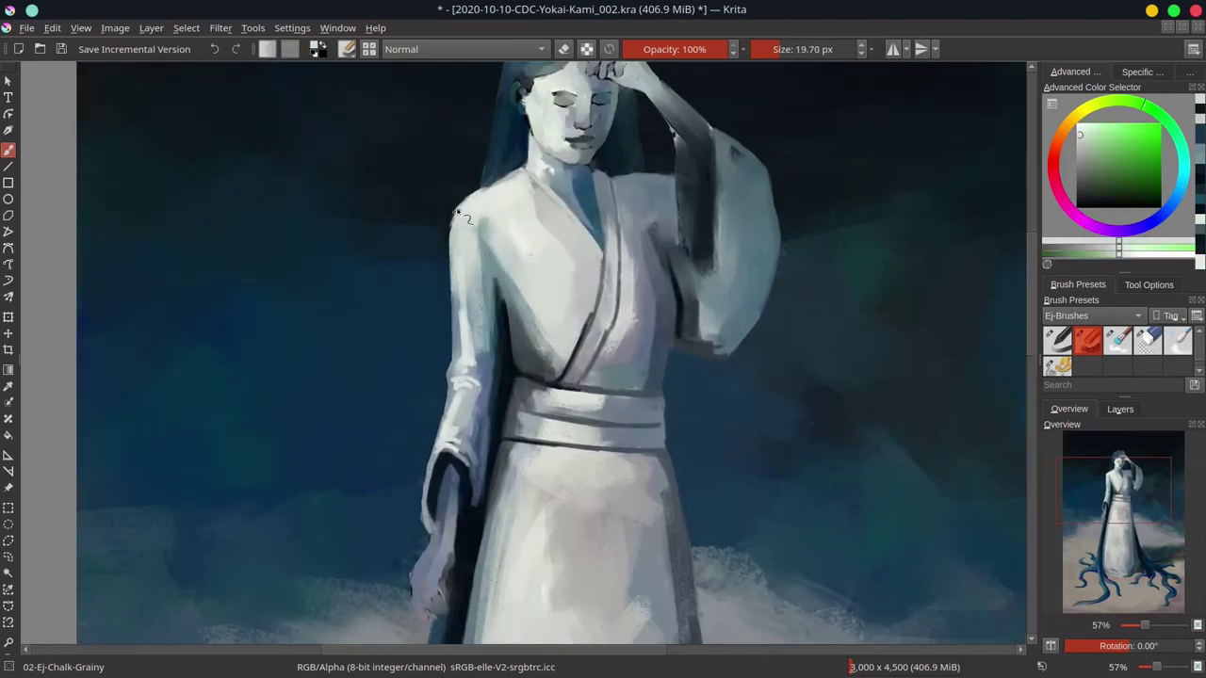
scroll(457, 212, "down", 4)
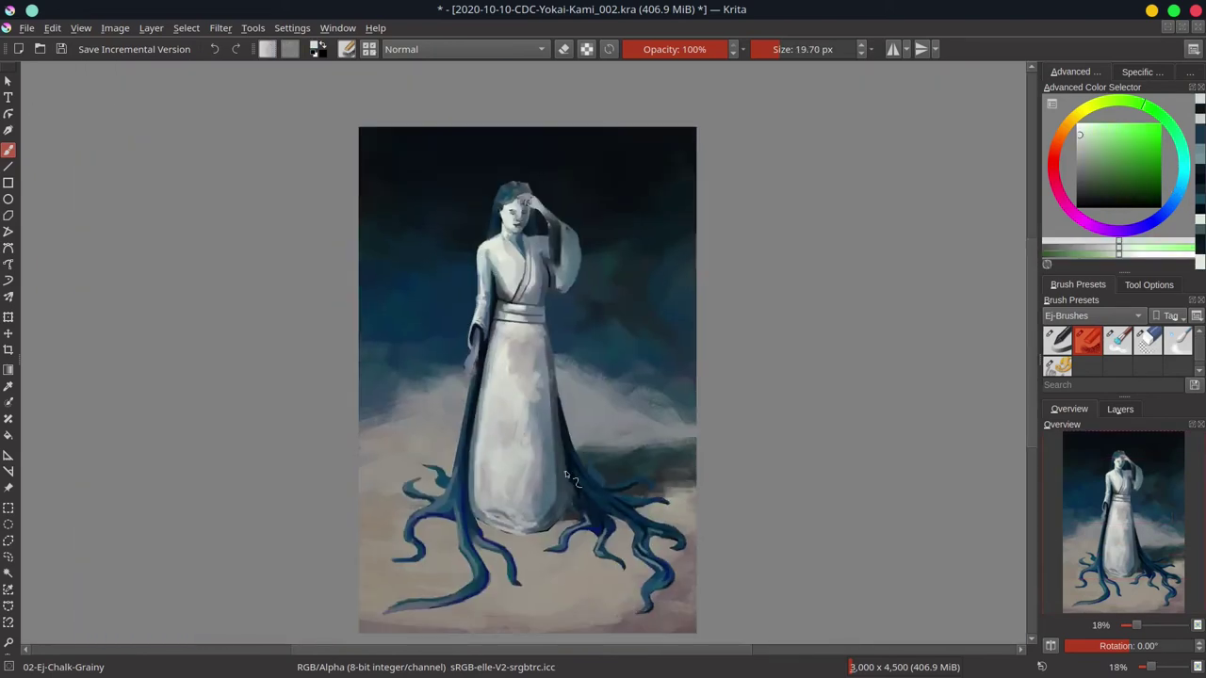
Step: Check the painting with the texture layer above snow and the snow layer shown, leaving both layers hidden
left_click(1119, 409)
left_click(1050, 525)
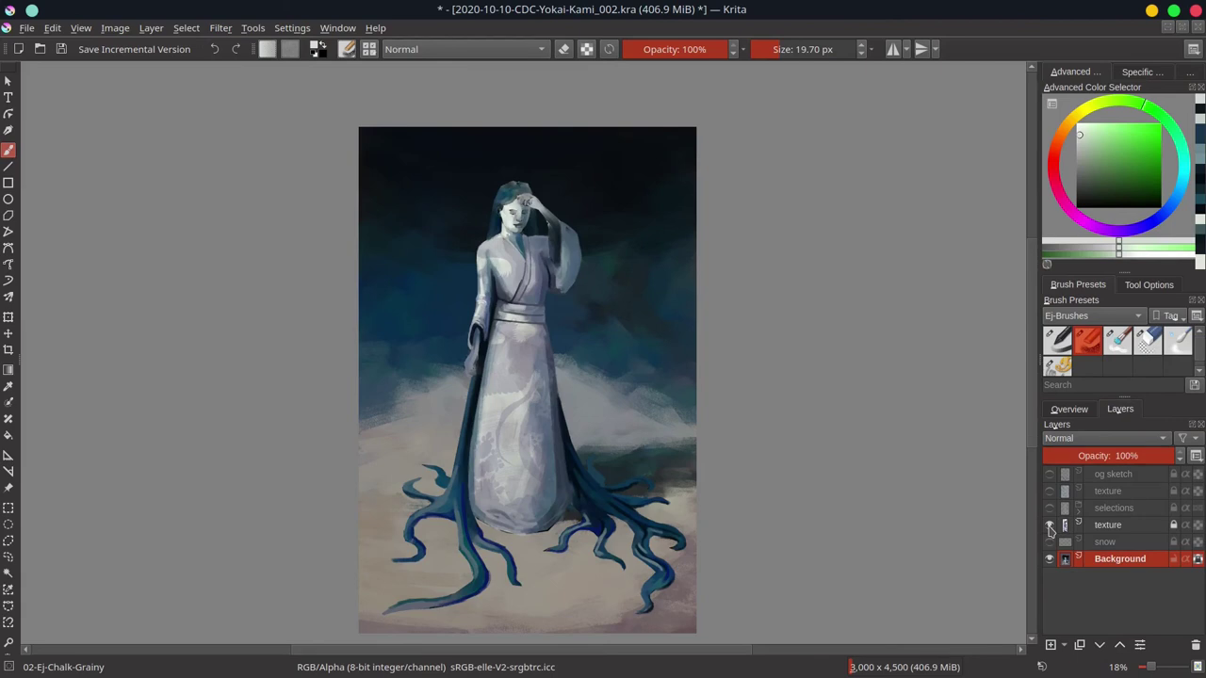
left_click(1049, 526)
left_click(1050, 526)
left_click(1082, 409)
left_click(1119, 409)
left_click(1050, 542)
left_click(1083, 409)
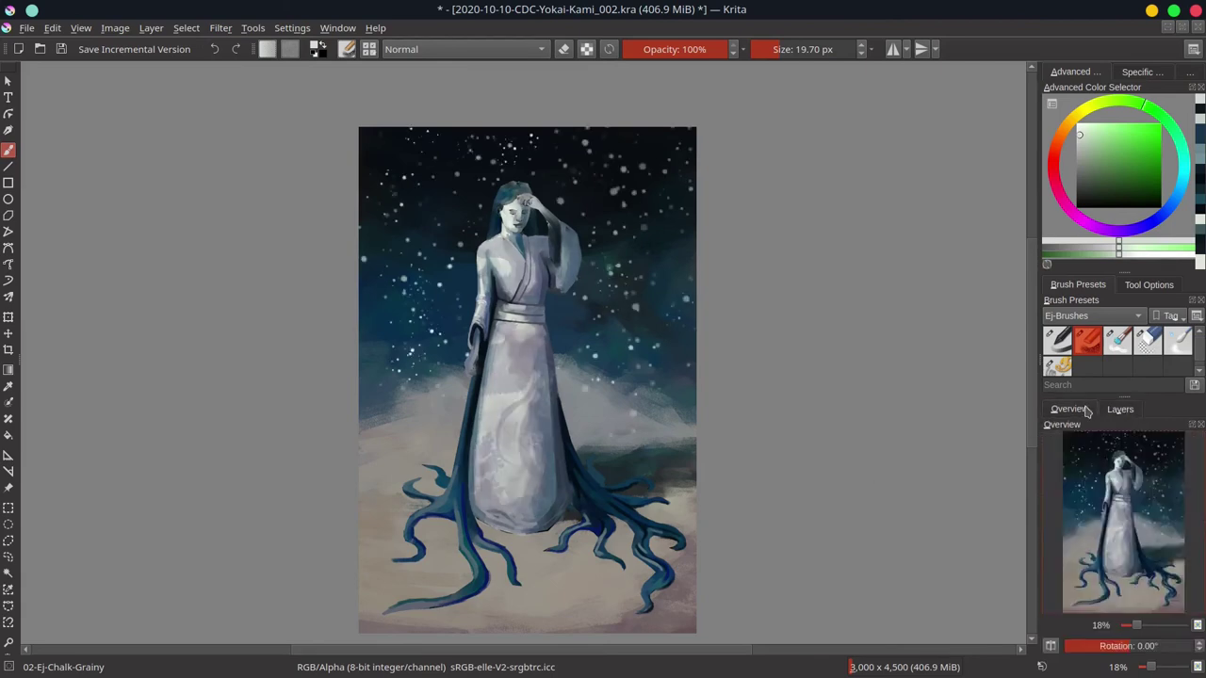
left_click(1119, 408)
left_click(1050, 525)
left_click(1050, 542)
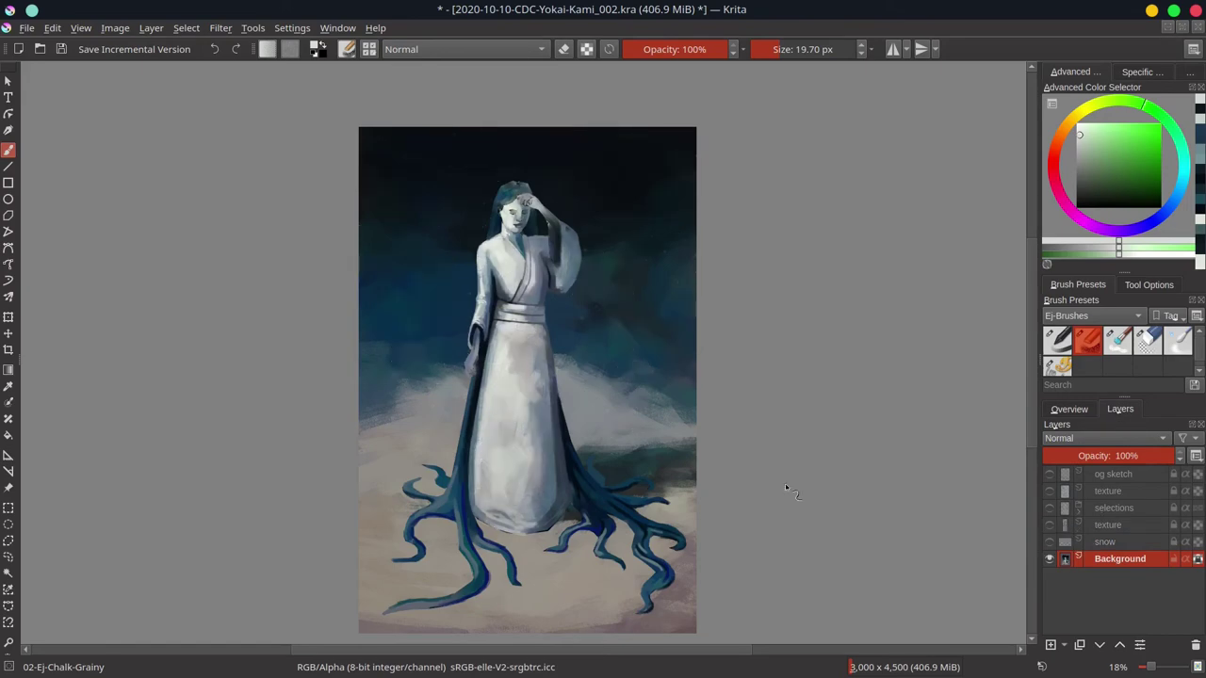
Step: Save the document and clean the skirt's side edge against the cloak with sampled tones at about 24 px
key("ctrl+s")
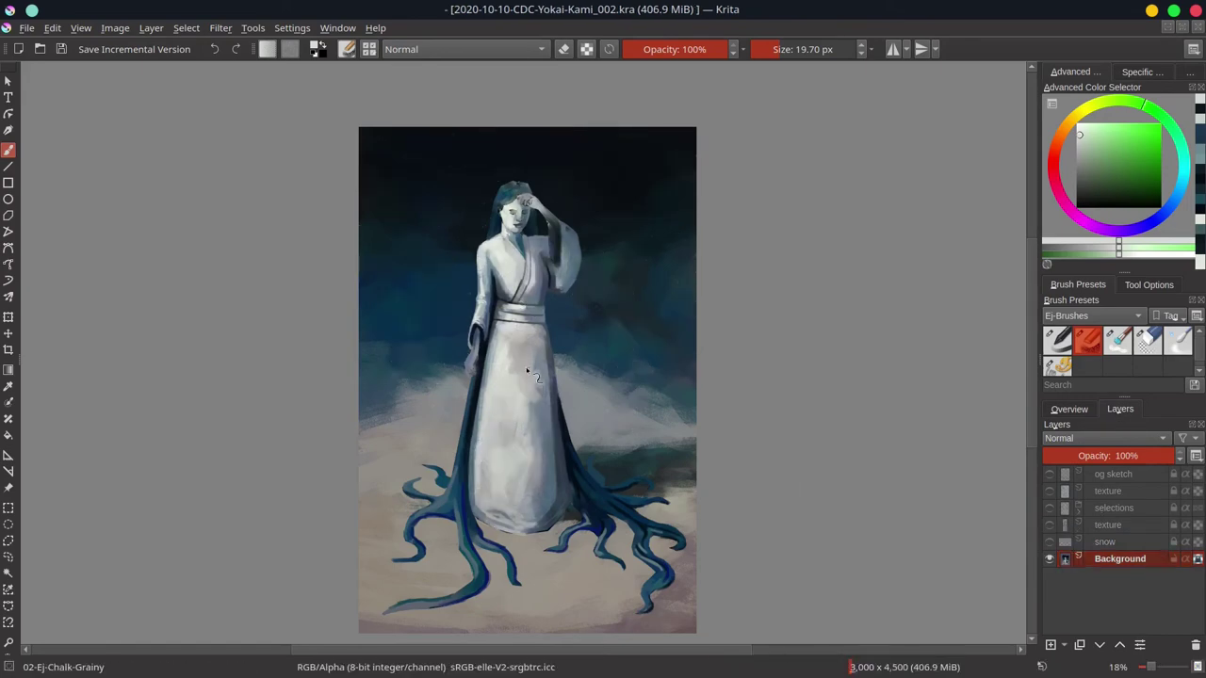
left_click_drag(588, 493, 628, 404)
left_click(554, 471, "ctrl")
mouse_move(543, 464)
left_mouse_down()
mouse_move(548, 514)
mouse_move(576, 563)
mouse_move(559, 546)
left_mouse_up()
left_click(533, 509, "ctrl")
left_click(569, 444, "ctrl")
left_click_drag(555, 434, 613, 622)
Step: Draw a dark line along the lowered-arm side's lapel and shade the neckline and lower lapel with sampled tones at about 12 px
left_click_drag(549, 154, 590, 386)
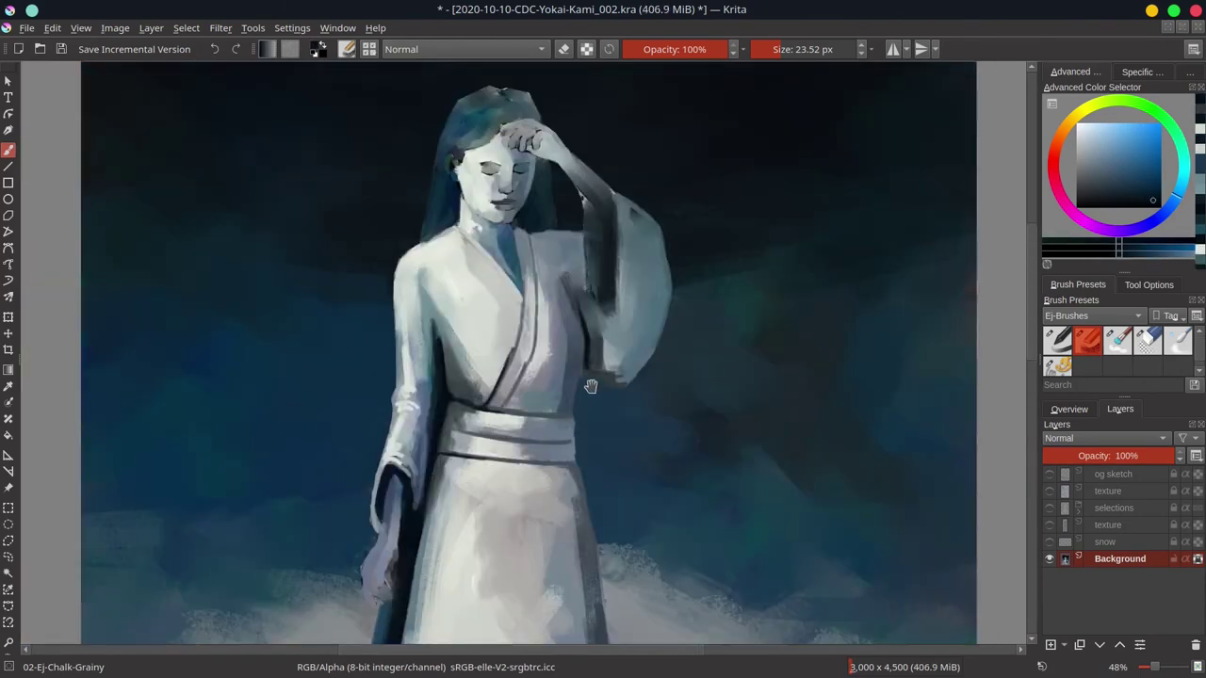
left_click(562, 376, "ctrl")
left_click_drag(533, 344, 525, 344)
mouse_move(447, 235)
left_mouse_down()
mouse_move(471, 256)
mouse_move(445, 239)
mouse_move(515, 323)
left_mouse_up()
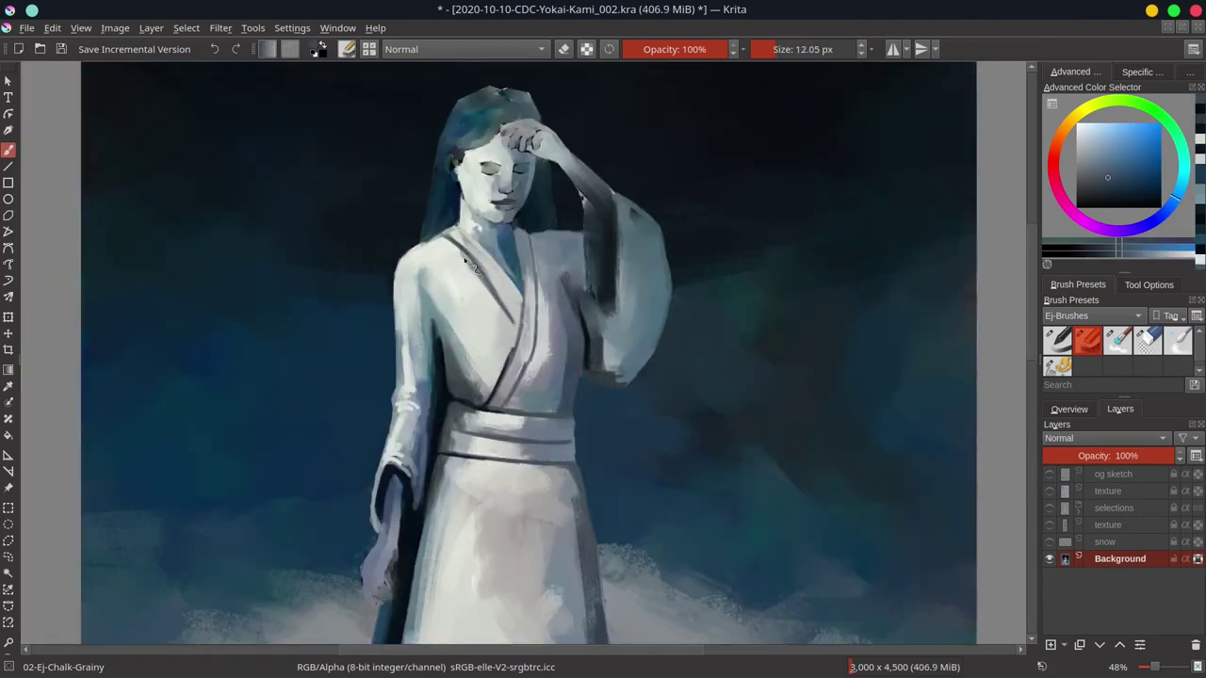
left_click(464, 260, "ctrl")
left_click_drag(476, 237, 495, 264)
left_click(499, 256, "ctrl")
left_click(516, 281, "ctrl")
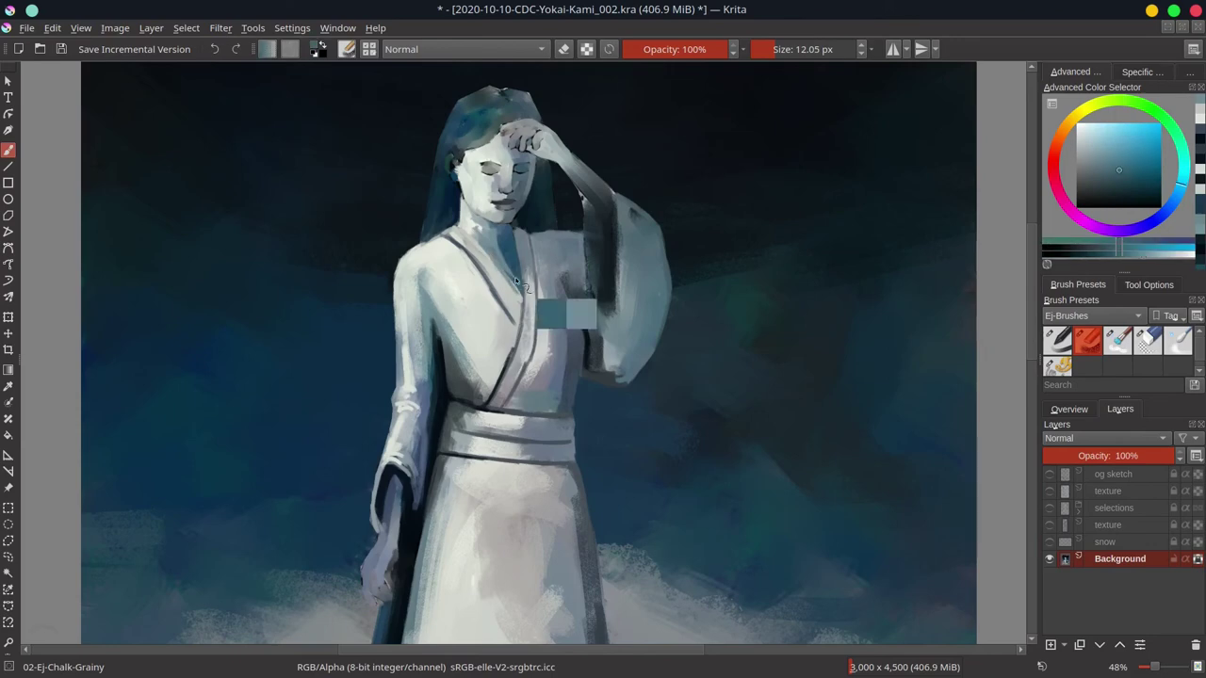
left_click(594, 373, "ctrl")
mouse_move(584, 377)
left_mouse_down()
mouse_move(618, 385)
mouse_move(592, 373)
mouse_move(507, 387)
left_mouse_up()
left_click(589, 350, "ctrl")
left_click(506, 361, "ctrl")
Step: Paint an off-white rim around the raised sleeve's opening, filling in the dark interior with sampled tones
left_click(563, 247, "ctrl")
left_click_drag(601, 236, 589, 236)
mouse_move(582, 194)
left_mouse_down()
mouse_move(590, 305)
mouse_move(611, 311)
mouse_move(608, 240)
mouse_move(624, 226)
left_mouse_up()
left_click(600, 273, "ctrl")
left_click(468, 290, "ctrl")
mouse_move(619, 219)
left_mouse_down()
mouse_move(610, 320)
mouse_move(628, 346)
left_mouse_up()
left_click(606, 332, "ctrl")
left_click(604, 322, "ctrl")
left_click(634, 231, "ctrl")
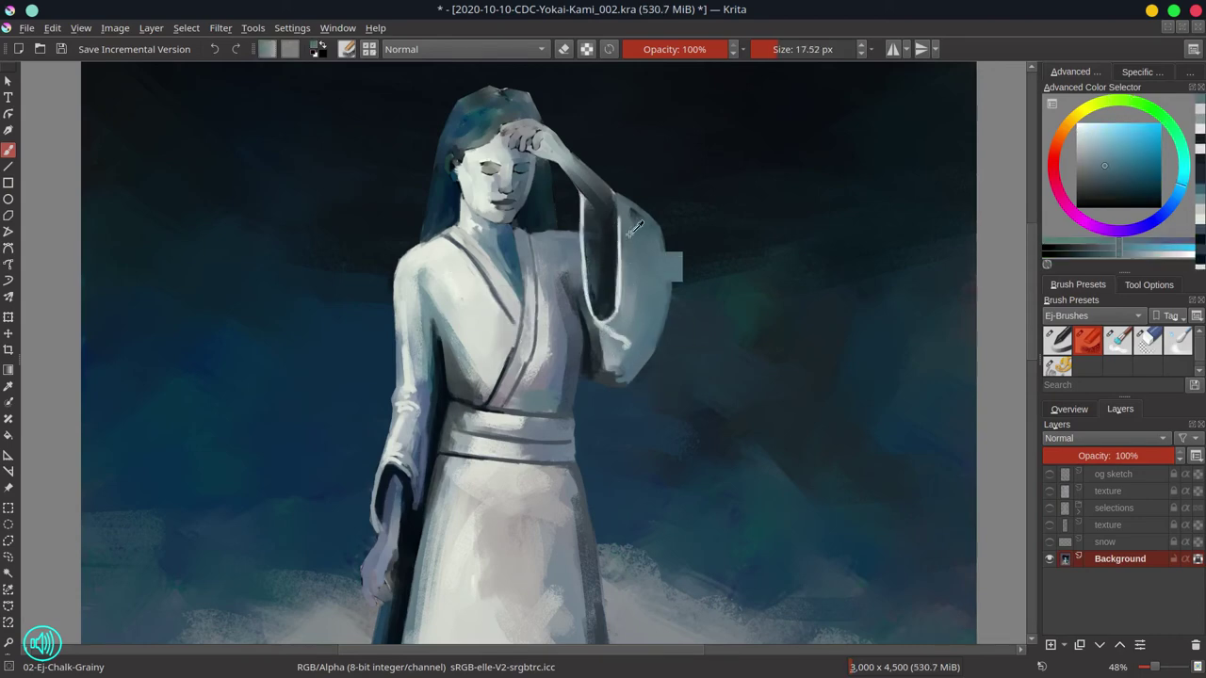
Step: Cover the dark smudge at the top of the raised sleeve and clean the raised arm's shoulder at about 13 px
mouse_move(631, 210)
left_mouse_down()
mouse_move(638, 234)
mouse_move(631, 208)
left_mouse_up()
left_click(614, 194, "ctrl")
left_click(633, 209, "ctrl")
left_click(548, 237, "ctrl")
mouse_move(563, 230)
left_mouse_down()
mouse_move(545, 229)
mouse_move(577, 233)
left_mouse_up()
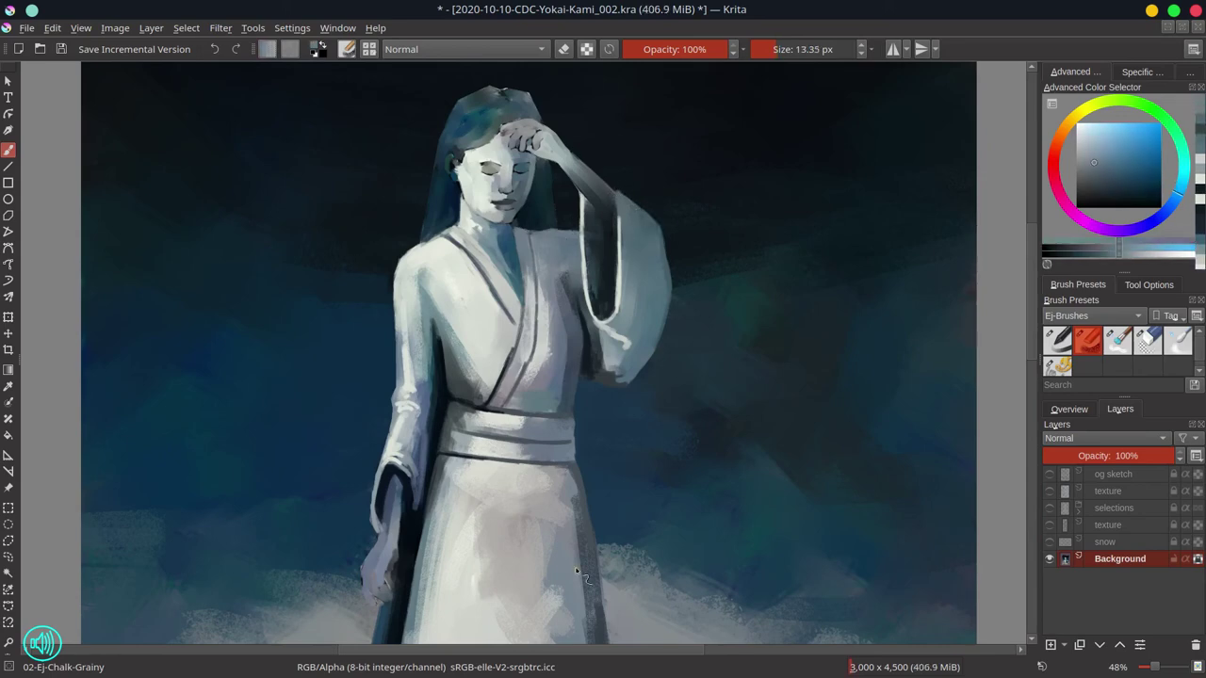
Step: Lasso the head and raised hand, copy and paste the selected area, and clear the selection
left_click(1069, 411)
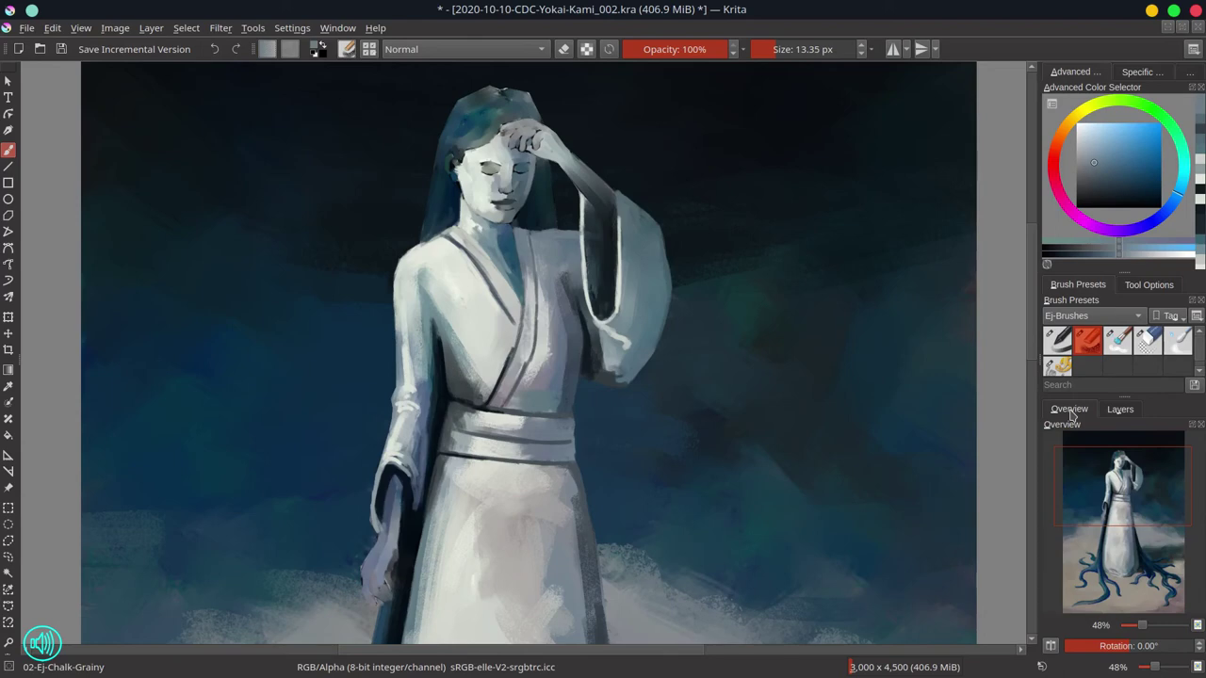
left_click(8, 541)
left_click_drag(396, 273, 387, 337)
left_click_drag(571, 159, 412, 307)
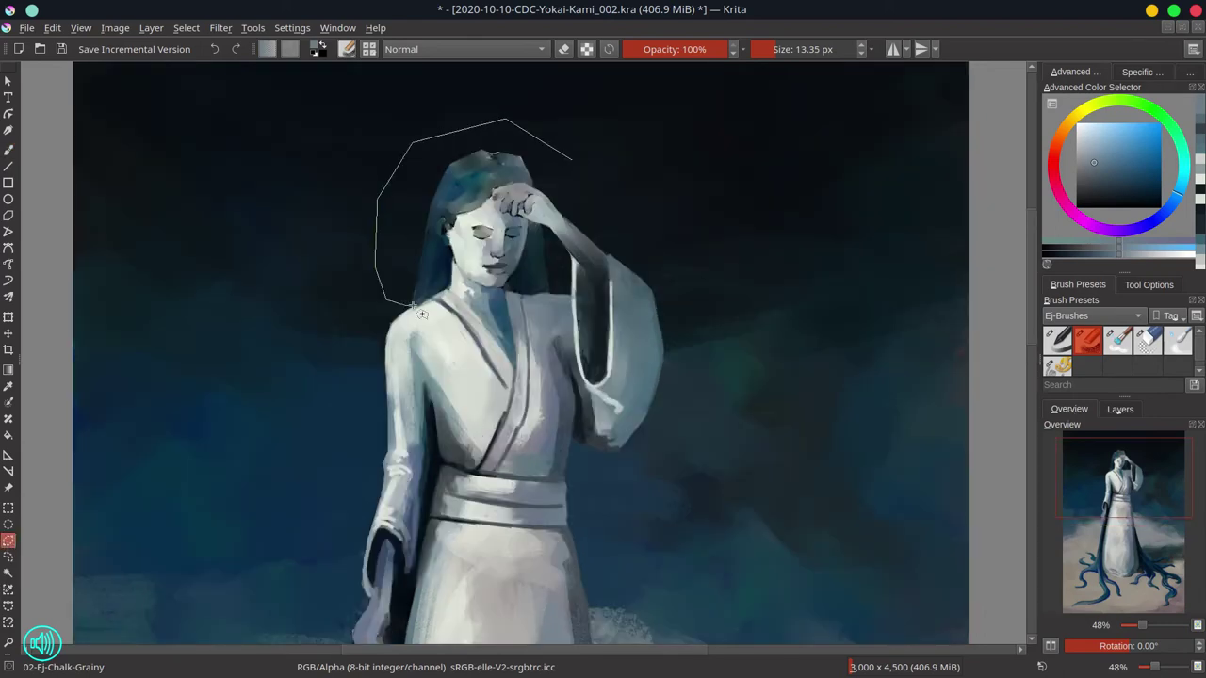
double_click(597, 184)
left_click(53, 28)
left_click(71, 107)
left_click(53, 28)
left_click(74, 182)
left_click(186, 28)
left_click(200, 63)
Step: Shift the pasted head and hand slightly sideways toward the raised sleeve and apply the move
scroll(449, 317, "down", 4)
scroll(585, 394, "up", 1)
key("ctrl+t")
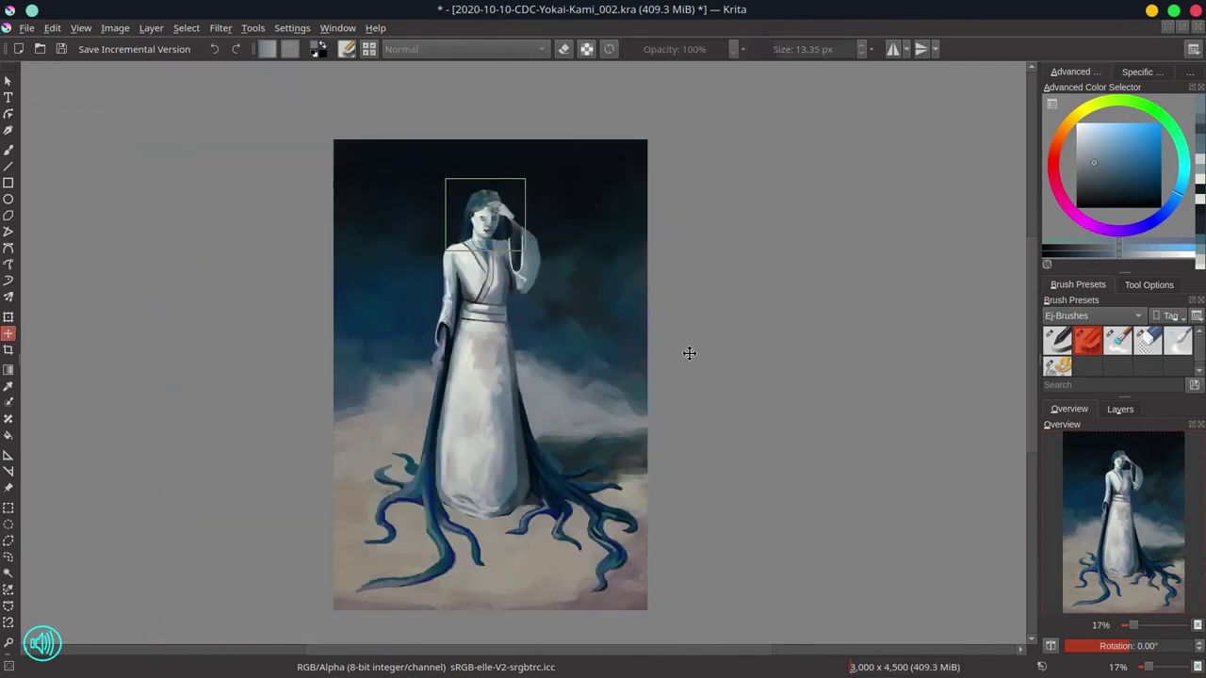
key("Return")
Step: Blend the moved head into the figure by repainting the shoulders, neckline and raised sleeve's top with sampled tones
key("b")
left_click(439, 261, "ctrl")
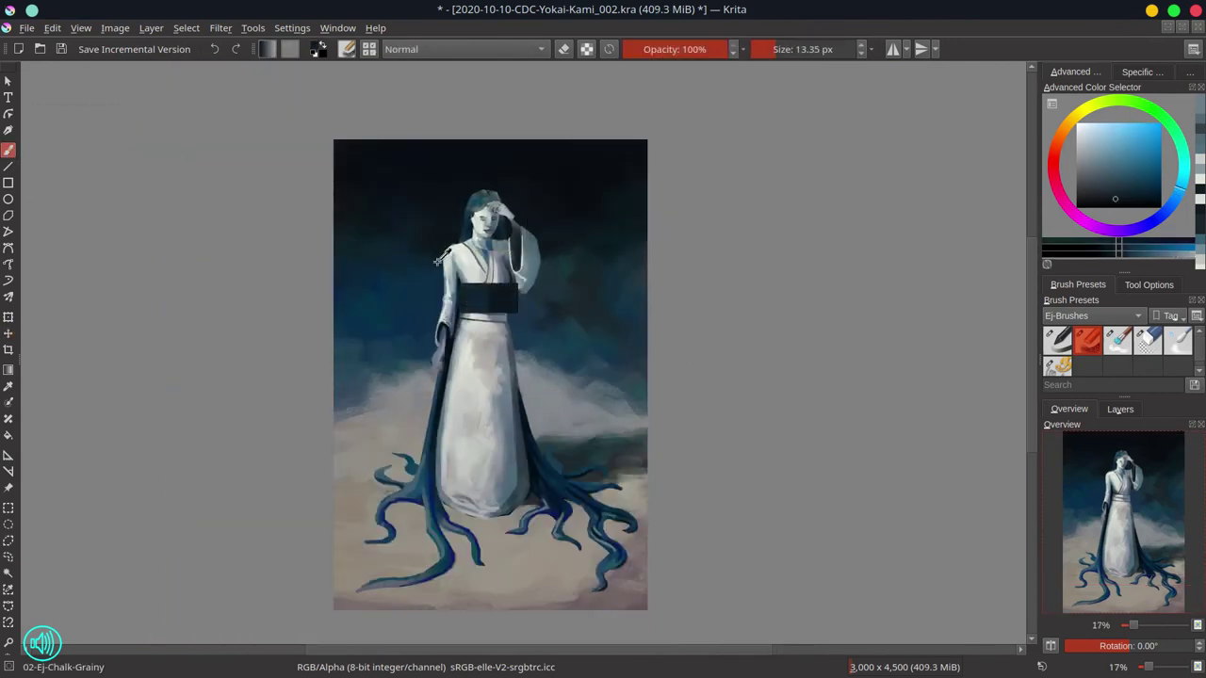
mouse_move(439, 258)
left_mouse_down()
mouse_move(446, 245)
mouse_move(486, 273)
mouse_move(499, 261)
left_mouse_up()
left_click(445, 241, "ctrl")
left_click(442, 237, "ctrl")
left_click(461, 252, "ctrl")
left_click(474, 258, "ctrl")
left_click(488, 245, "ctrl")
left_click(500, 252, "ctrl")
left_click(514, 219, "ctrl")
left_click_drag(518, 221, 537, 243)
left_click(530, 233, "ctrl")
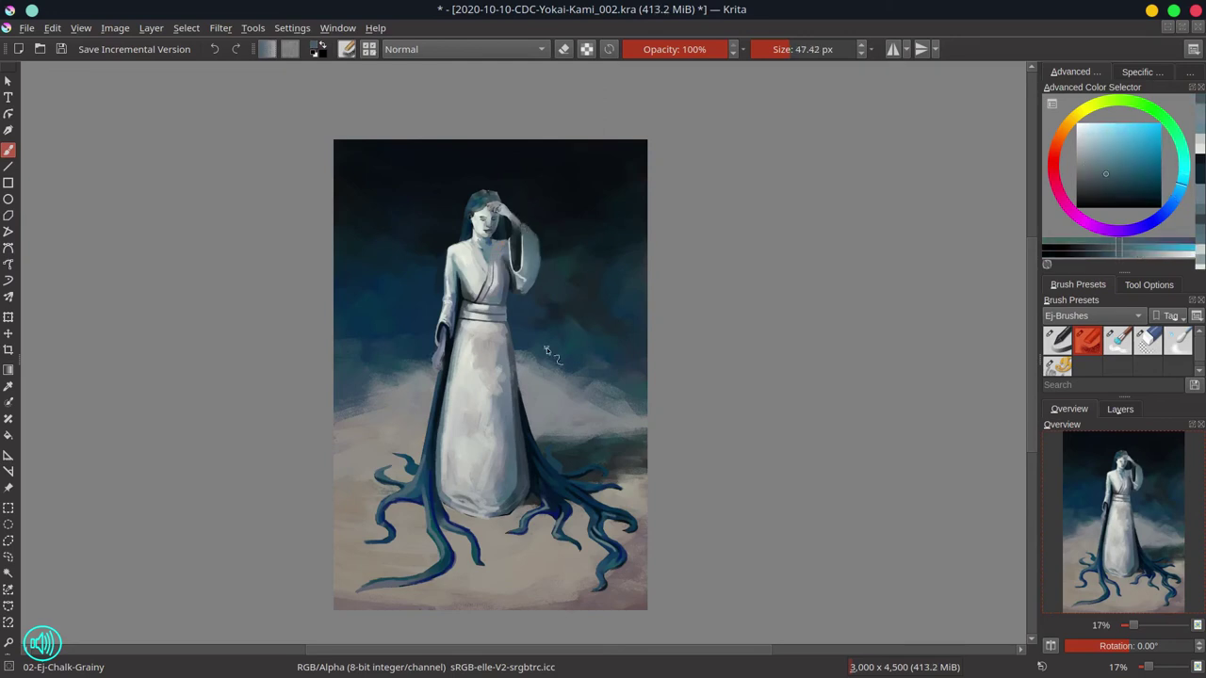
Step: Clean the sky beside the lowered arm's shoulder with sampled dark blue at about 61 px and save the document
left_click(427, 233, "ctrl")
left_click_drag(439, 247, 434, 267)
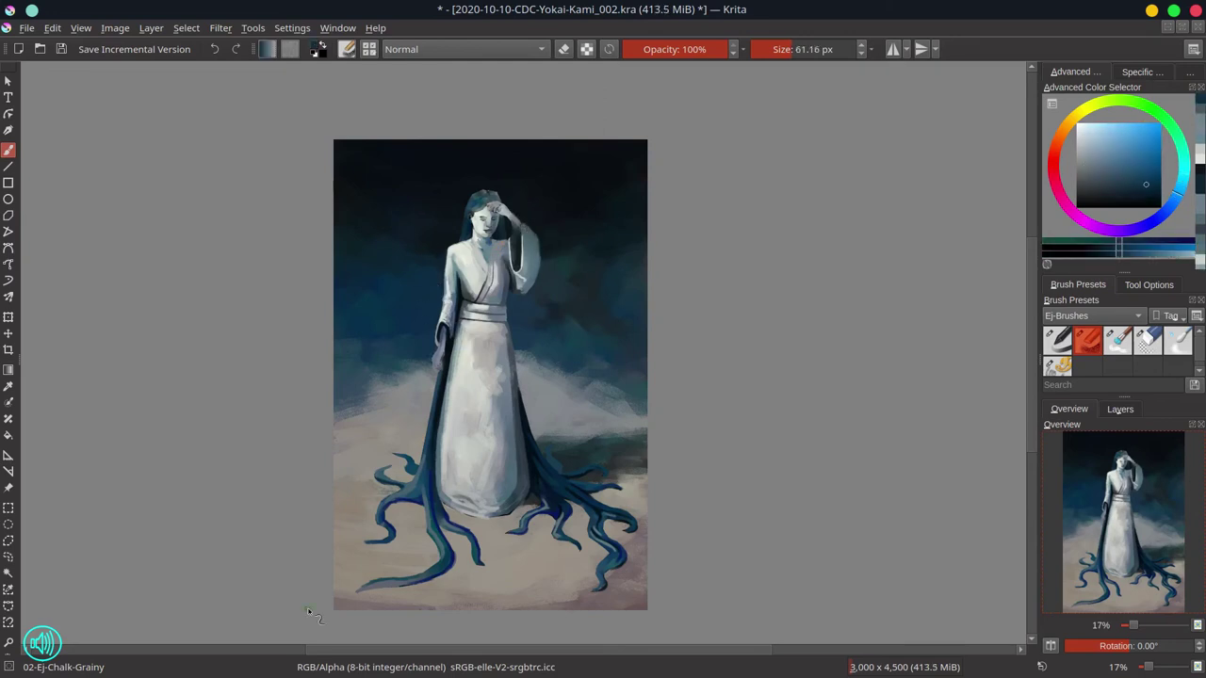
left_click(451, 272, "ctrl")
key("ctrl+s")
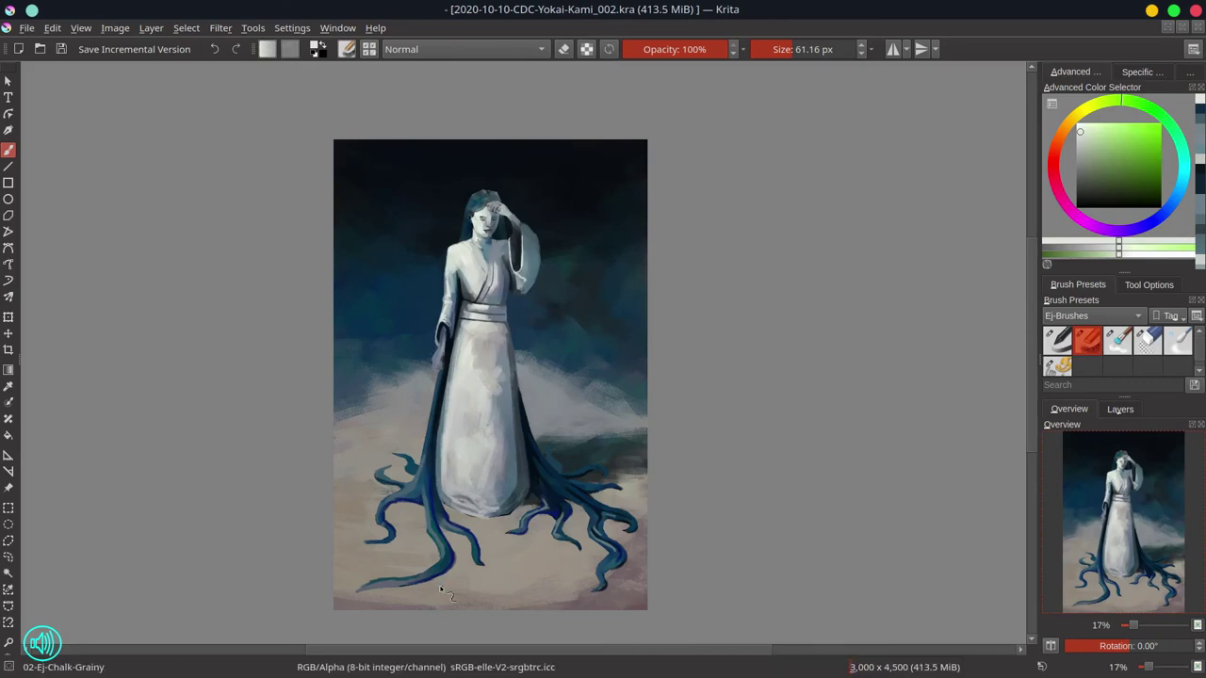
Step: Shade the shoulder and bodice beside the raised sleeve with sampled blue-grey tones at about 61 px
scroll(495, 268, "up", 3)
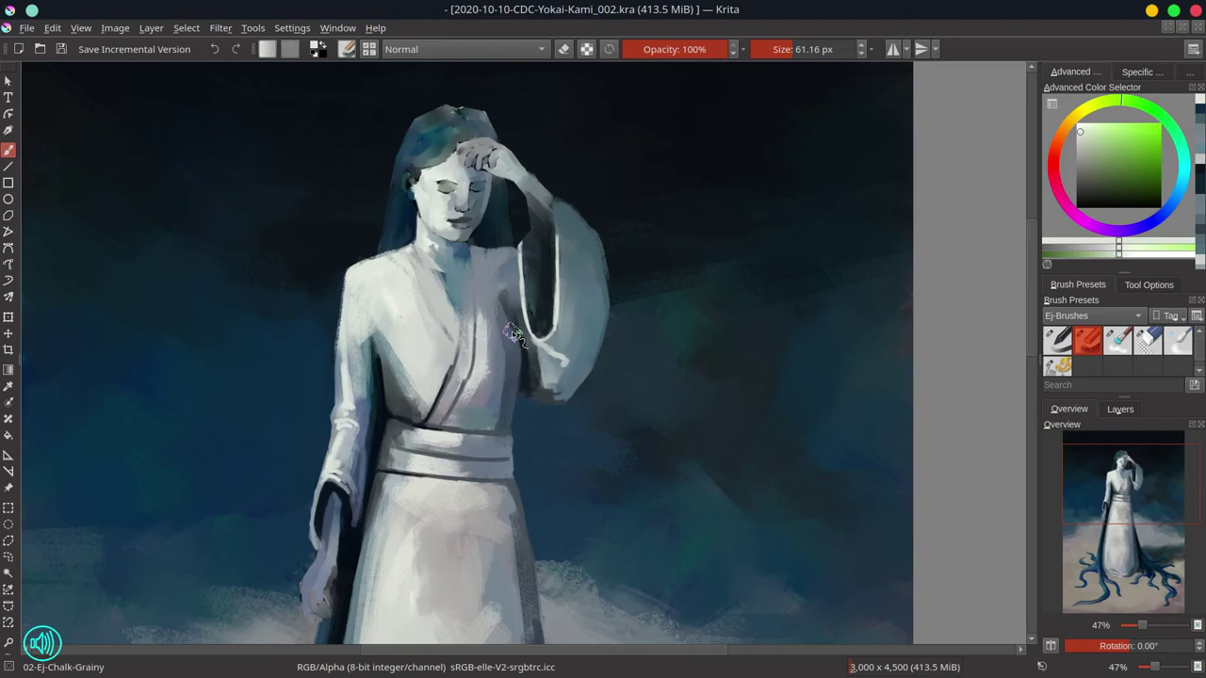
left_click(545, 374, "ctrl")
left_click_drag(509, 283, 498, 255)
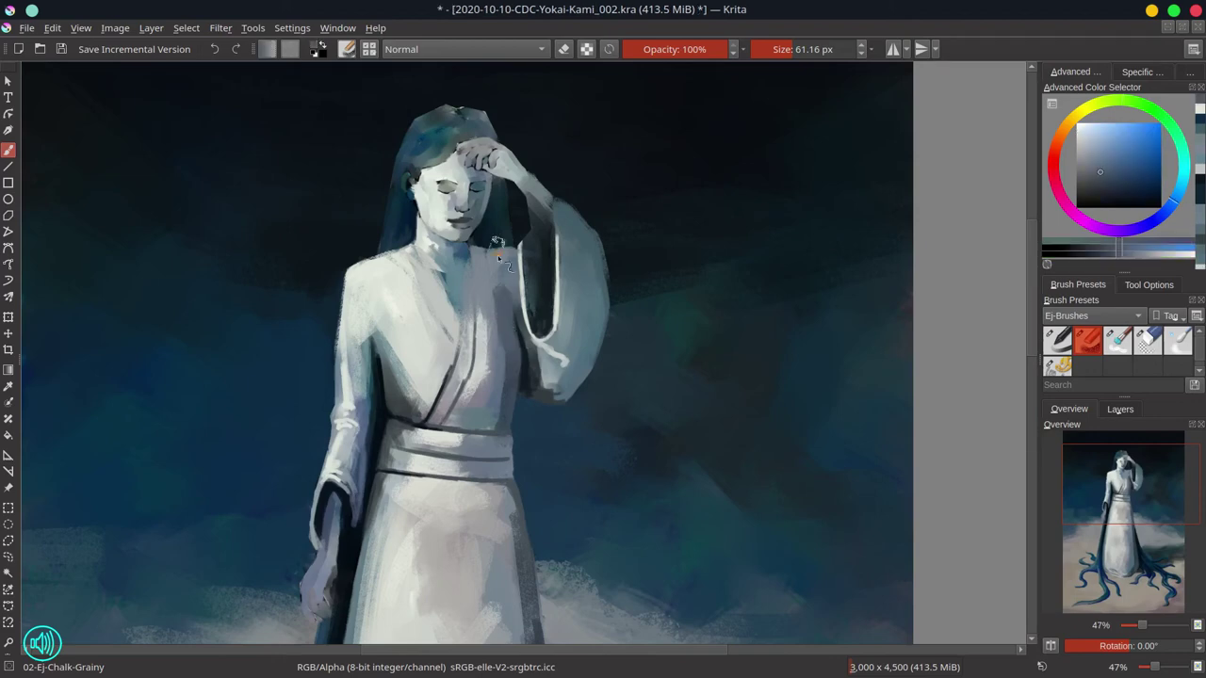
left_click(498, 268, "ctrl")
left_click(489, 306, "ctrl")
mouse_move(499, 301)
left_mouse_down()
mouse_move(501, 365)
mouse_move(504, 337)
mouse_move(470, 350)
left_mouse_up()
Step: Redraw the dark line along the raised-arm side's lapel from the shoulder to the chest at about 10 px
scroll(525, 219, "up", 2)
left_click(431, 510, "ctrl")
left_click(464, 551, "ctrl")
left_click_drag(470, 266, 441, 450)
Step: Shade the neck and collar opening with sampled blues and define the dark neckline edge below the chin at about 10 px
left_click(434, 309, "ctrl")
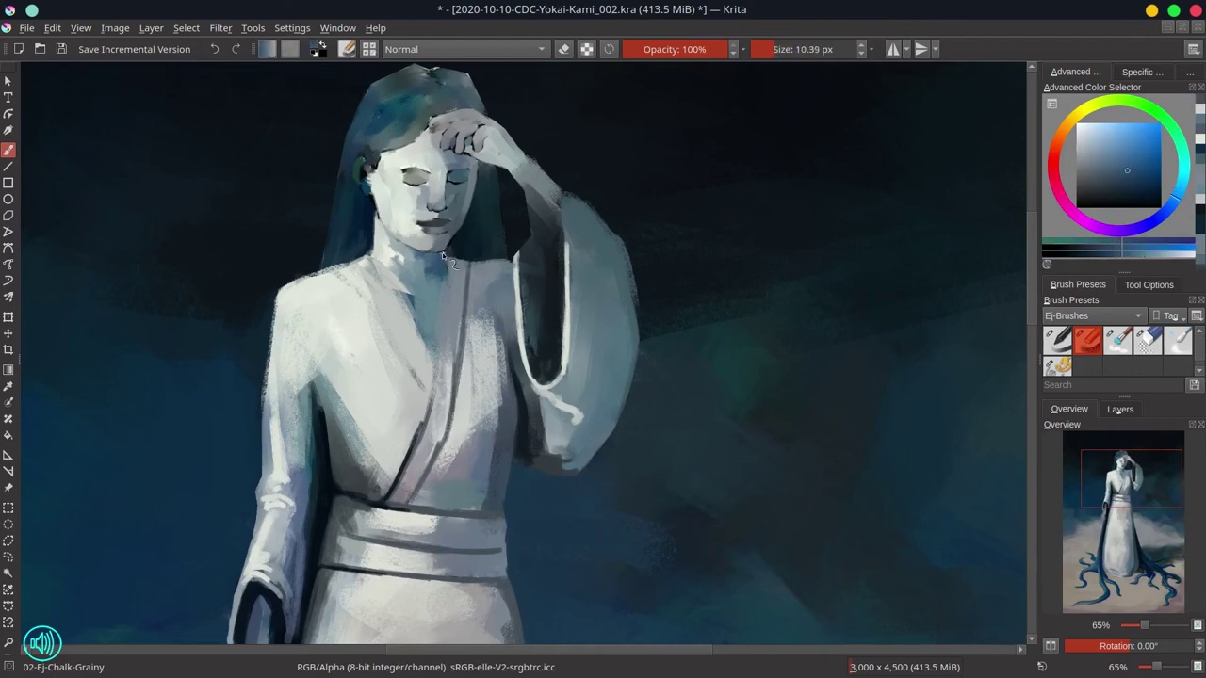
left_click_drag(439, 311, 434, 352)
left_click(382, 281, "ctrl")
left_click(418, 285, "ctrl")
mouse_move(377, 278)
left_mouse_down()
mouse_move(369, 264)
mouse_move(412, 302)
left_mouse_up()
left_click(458, 249, "ctrl")
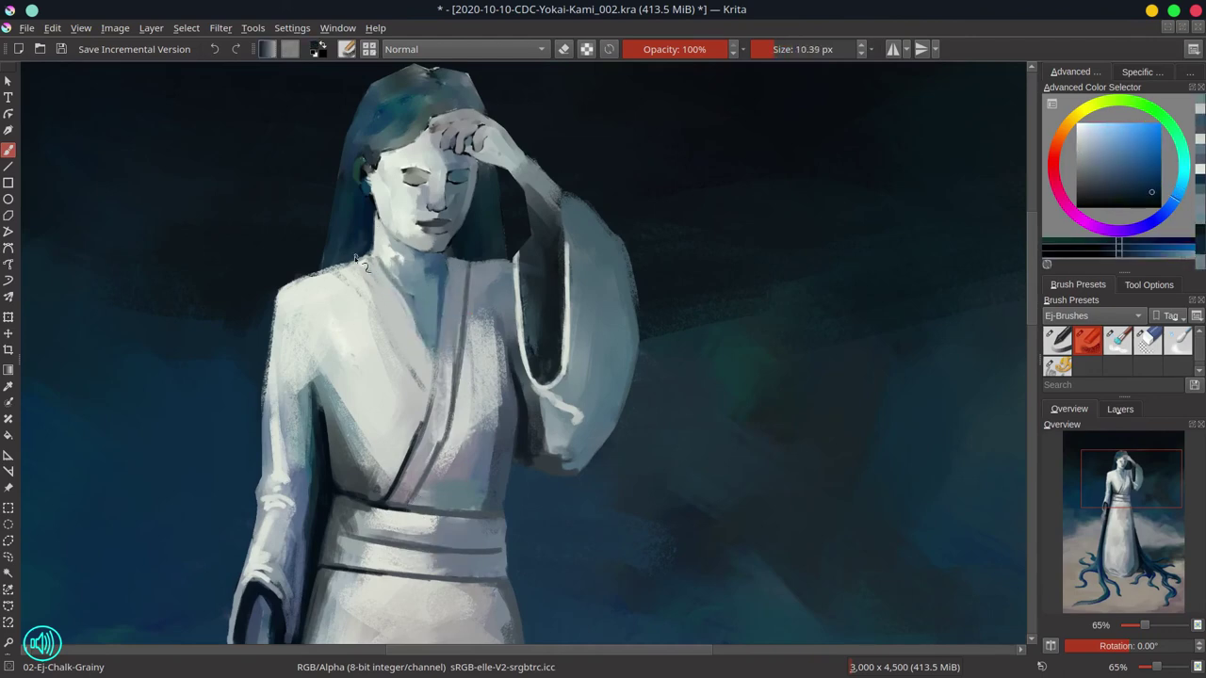
left_click(456, 251, "ctrl")
mouse_move(446, 256)
left_mouse_down()
mouse_move(442, 273)
mouse_move(446, 254)
mouse_move(515, 264)
mouse_move(520, 191)
left_mouse_up()
Step: Extend the raised sleeve's inner rim up to the forearm with a sampled light tone
left_click(482, 273, "ctrl")
left_click(517, 283, "ctrl")
left_click_drag(520, 189, 523, 284)
left_click(535, 240, "ctrl")
left_click_drag(528, 213, 530, 213, "shift")
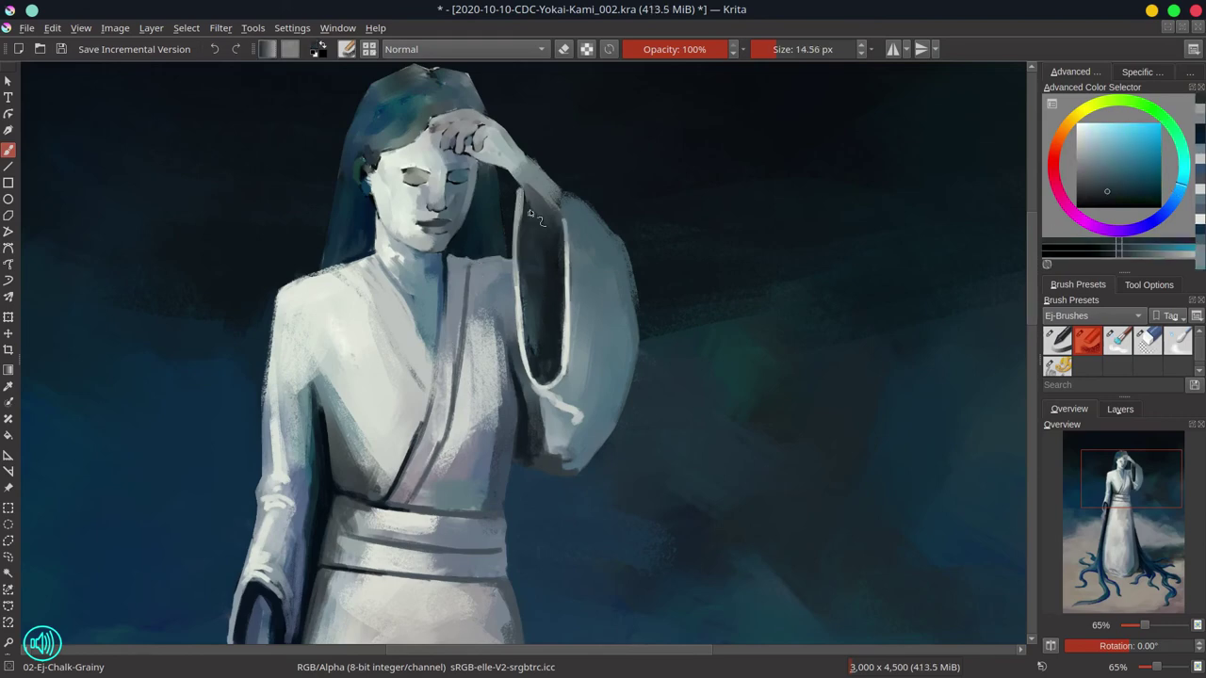
Step: Darken the lapel overlap and redraw the lowered-arm side's lapel line with sampled tones at about 10 px
left_click(428, 416, "ctrl")
left_click_drag(446, 359, 416, 439, "shift")
left_click(433, 423, "ctrl")
left_click_drag(364, 273, 426, 369)
left_click(429, 358, "ctrl")
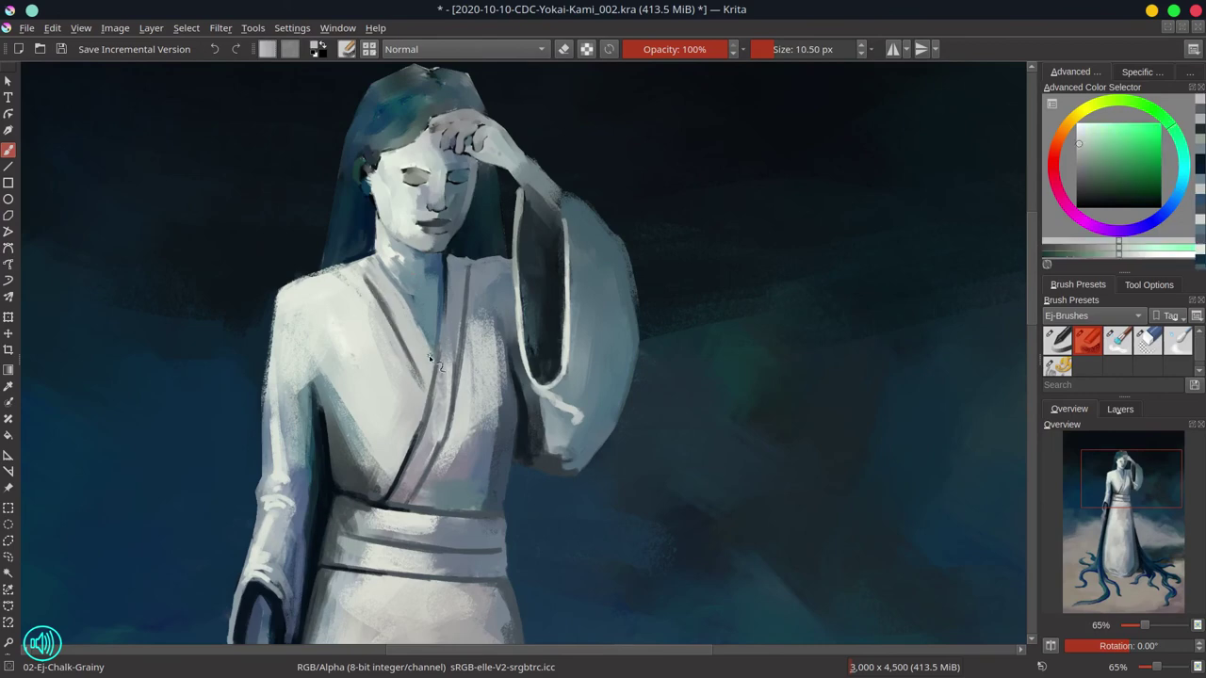
Step: Smooth the raised sleeve's outer curve with a sampled teal-grey at about 17 px and save the document
left_click(575, 205, "ctrl")
left_click_drag(581, 203, 641, 267)
left_click_drag(638, 271, 618, 437)
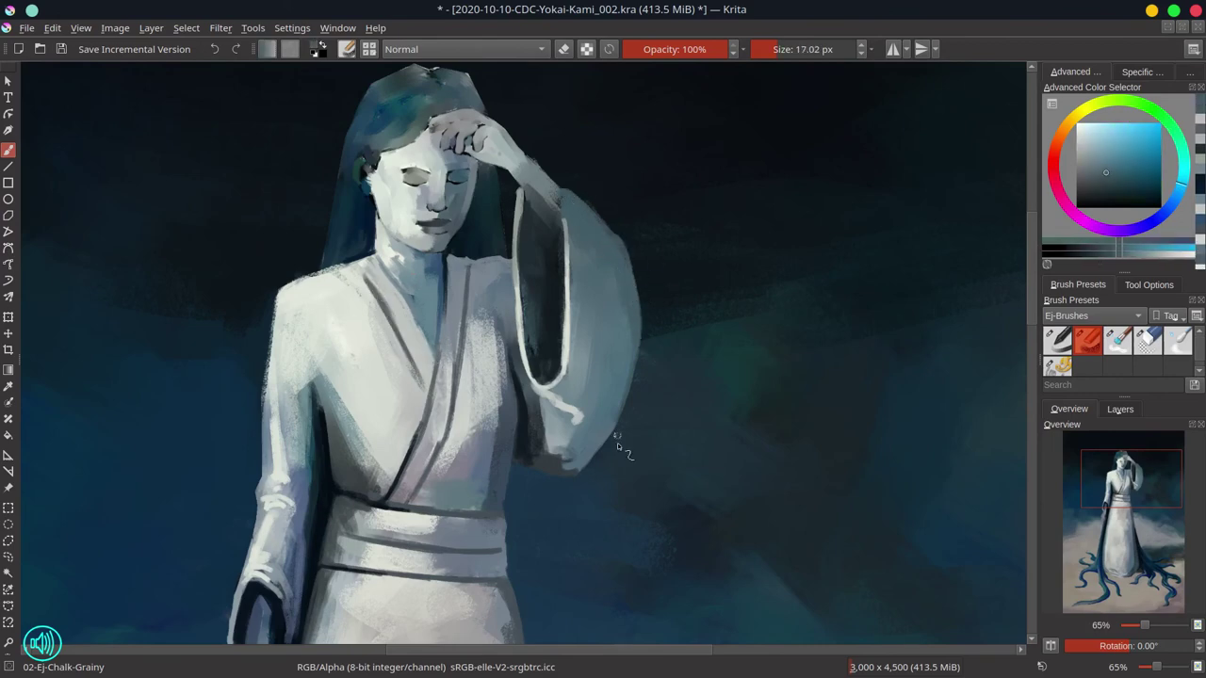
mouse_move(533, 312)
left_mouse_down()
mouse_move(576, 443)
mouse_move(512, 233)
left_mouse_up()
key("ctrl+s")
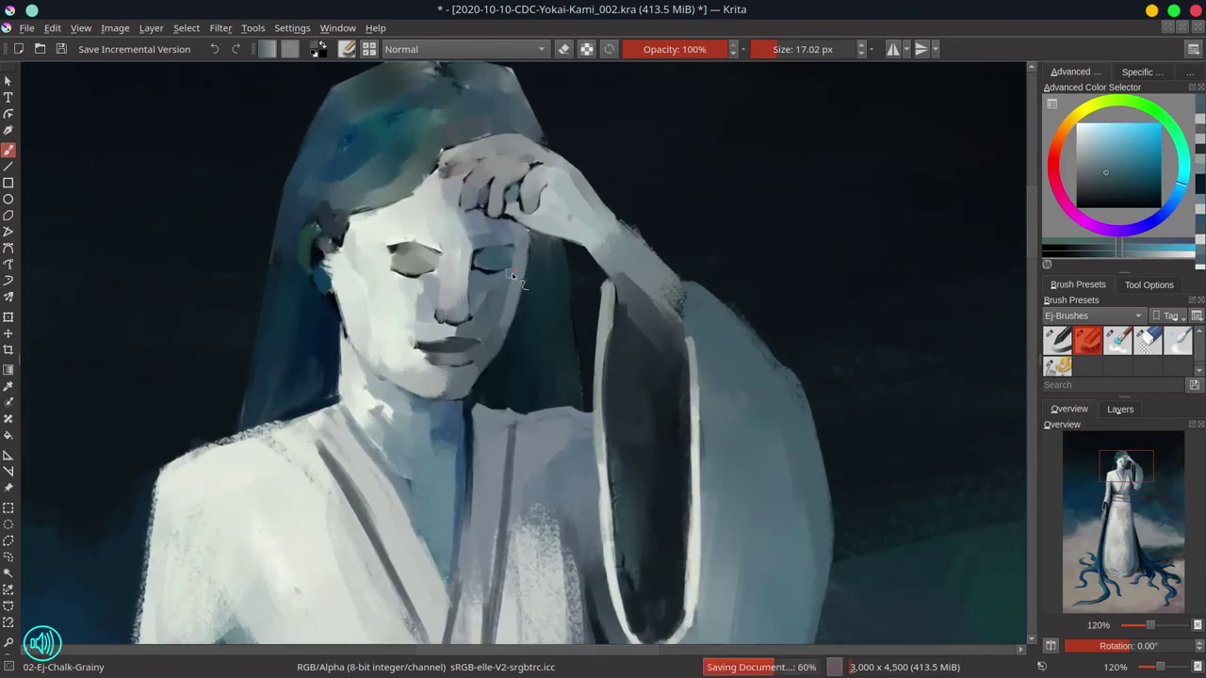
Step: Deepen the dark interior of the raised sleeve along its rim with a sampled dark tone at about 11 px
left_click_drag(700, 457, 696, 457, "shift")
left_click(678, 415, "ctrl")
mouse_move(684, 399)
left_mouse_down()
mouse_move(676, 567)
mouse_move(663, 499)
left_mouse_up()
left_click_drag(667, 584, 644, 597)
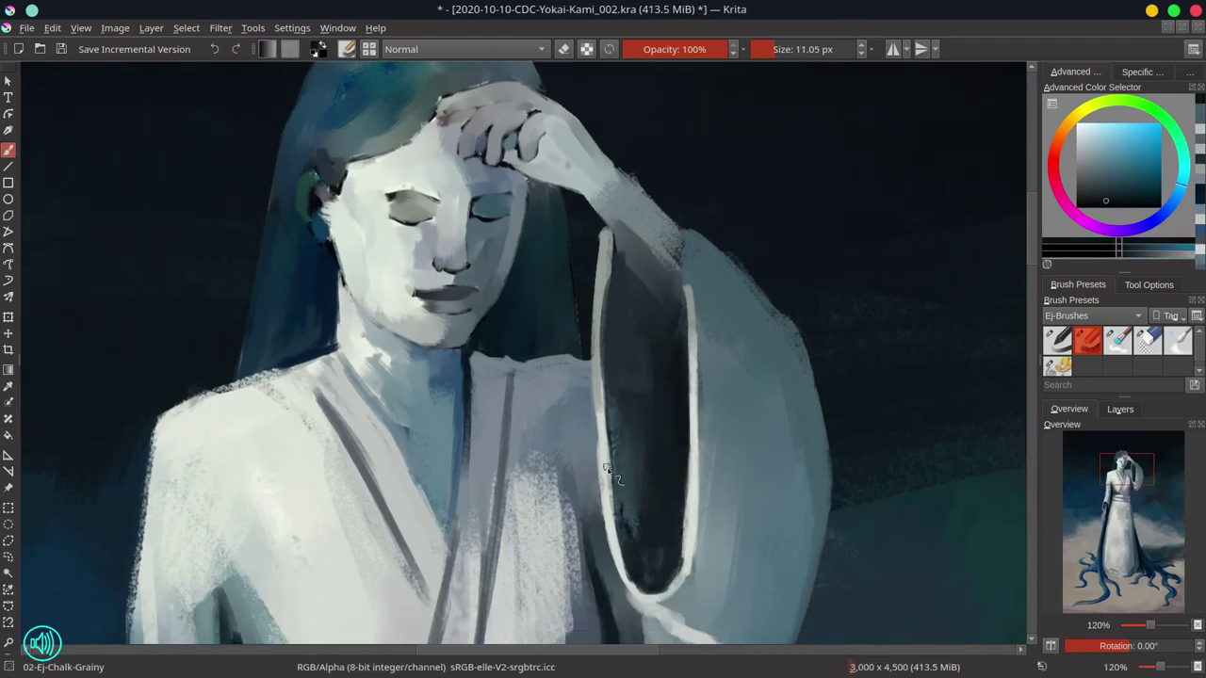
Step: Paint the ear's outer rim and inner folds with sampled light and blue-grey tones at about 8 px
left_click_drag(332, 242, 361, 352)
left_click(375, 322, "ctrl")
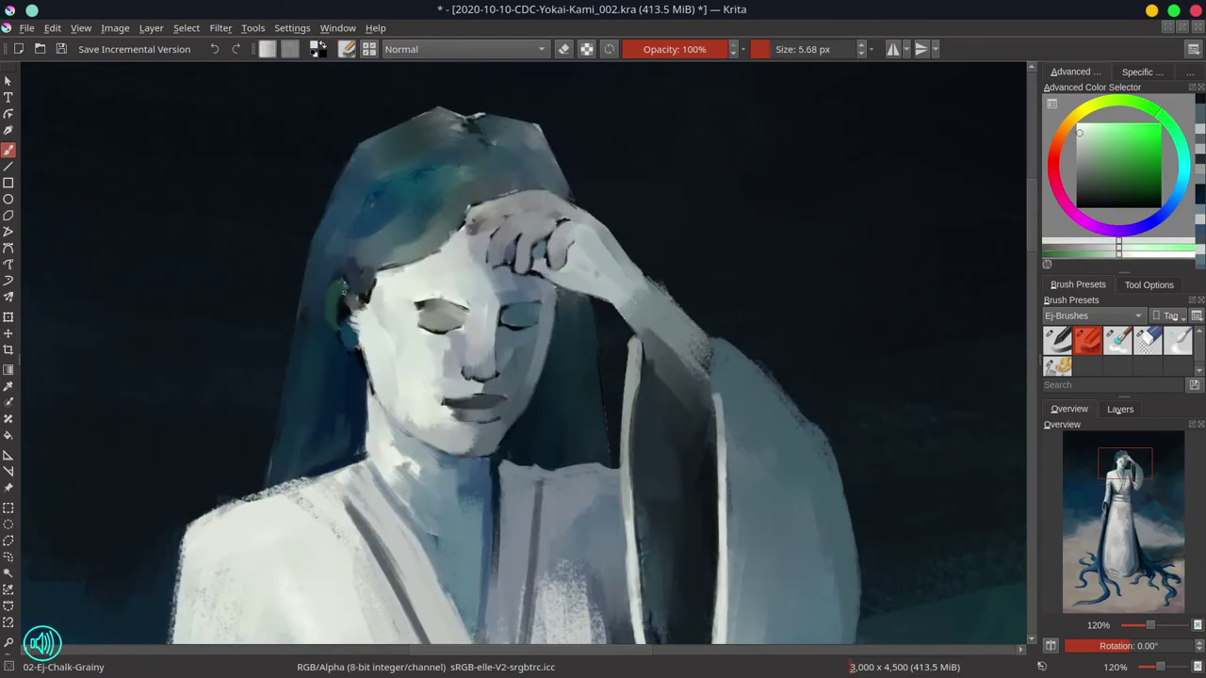
left_click_drag(336, 294, 333, 295, "shift")
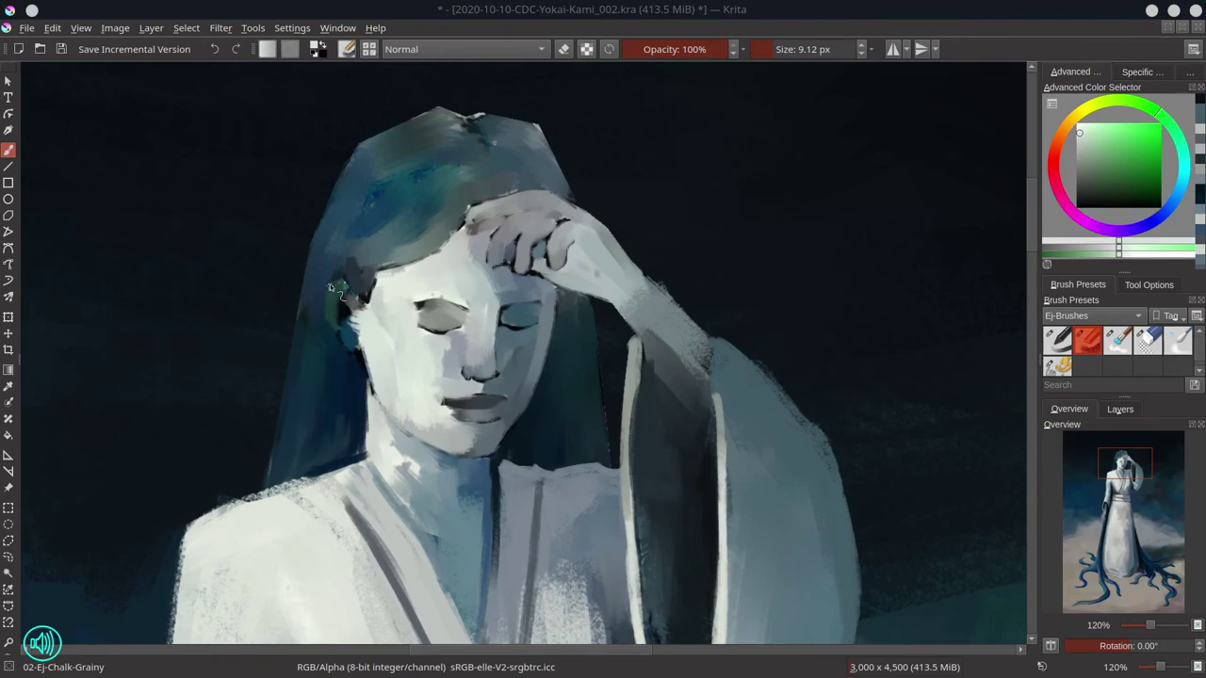
mouse_move(332, 286)
left_mouse_down()
mouse_move(350, 290)
mouse_move(329, 315)
left_mouse_up()
left_click(356, 302, "ctrl")
left_click(335, 293, "ctrl")
left_click_drag(343, 288, 342, 288, "shift")
left_click_drag(331, 288, 329, 330)
left_click_drag(333, 320, 355, 352)
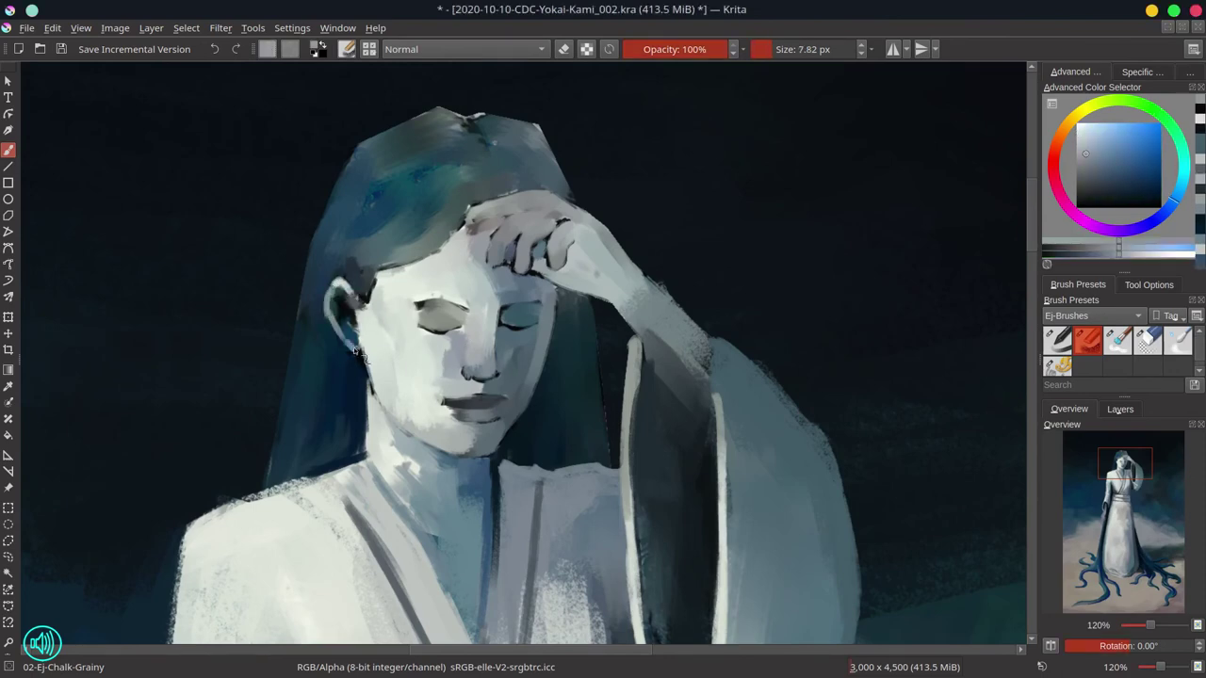
left_click(375, 322, "ctrl")
left_click_drag(339, 297, 352, 328)
mouse_move(340, 292)
left_mouse_down()
mouse_move(345, 321)
mouse_move(368, 297)
left_mouse_up()
Step: Repaint the hairline above the ear and sweep sampled blue-grey strokes down the hair's outer side
left_click(353, 282, "ctrl")
left_click(352, 267, "ctrl")
left_click(373, 264, "ctrl")
left_click_drag(407, 258, 413, 258, "shift")
left_click(413, 257, "ctrl")
left_click(355, 262, "ctrl")
mouse_move(462, 227)
left_mouse_down()
mouse_move(377, 279)
mouse_move(269, 462)
left_mouse_up()
left_click(345, 273, "ctrl")
left_click_drag(309, 306, 307, 349)
Step: Paint sampled dark blue hair beside the neck and down the hair's edge near the raised arm at about 14 px
left_click(330, 411, "ctrl")
mouse_move(354, 391)
left_mouse_down()
mouse_move(331, 452)
mouse_move(354, 456)
left_mouse_up()
left_click(569, 351, "ctrl")
left_click(565, 301, "ctrl")
left_click_drag(559, 301, 602, 414)
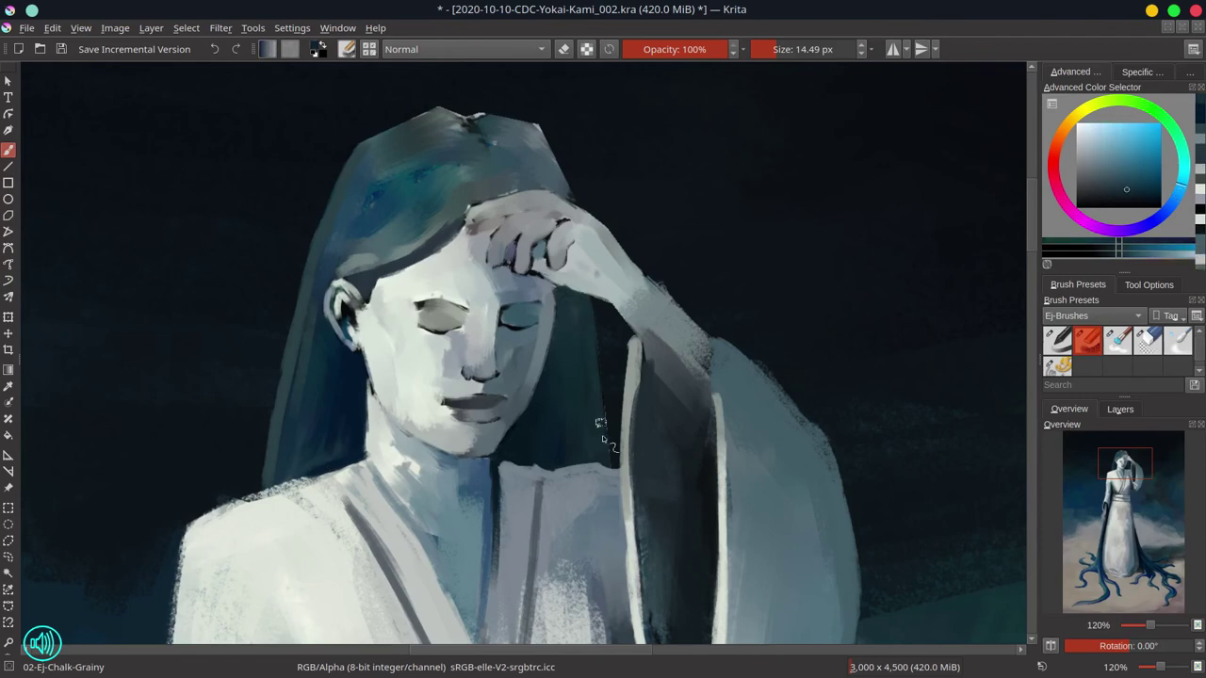
Step: Paint sampled blue and grey-blue strands sweeping over the crown and down the hair's outer side at about 15 px
left_click(355, 263, "ctrl")
left_click_drag(345, 275, 462, 179)
left_click(366, 258, "ctrl")
left_click_drag(399, 144, 339, 228)
left_click_drag(377, 154, 315, 279)
left_click_drag(397, 187, 403, 186)
mouse_move(377, 131)
left_mouse_down()
mouse_move(358, 149)
mouse_move(465, 115)
mouse_move(426, 122)
left_mouse_up()
left_click(473, 145, "ctrl")
left_click(398, 186, "ctrl")
left_click_drag(410, 181, 479, 163)
left_click_drag(422, 226, 479, 194)
left_click_drag(488, 152, 501, 193)
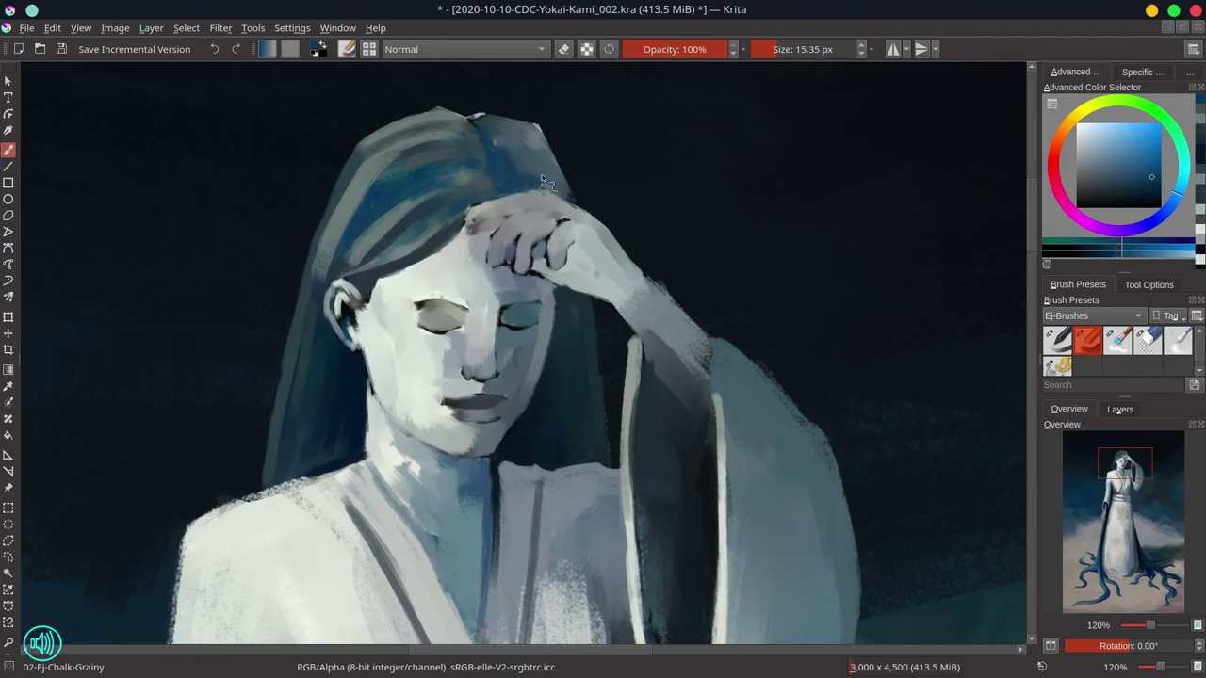
Step: Round off the top of the head at the parting with sampled hair and dark background tones
left_click(524, 141, "ctrl")
mouse_move(509, 138)
left_mouse_down()
mouse_move(541, 173)
mouse_move(539, 123)
mouse_move(466, 113)
left_mouse_up()
left_click(563, 132, "ctrl")
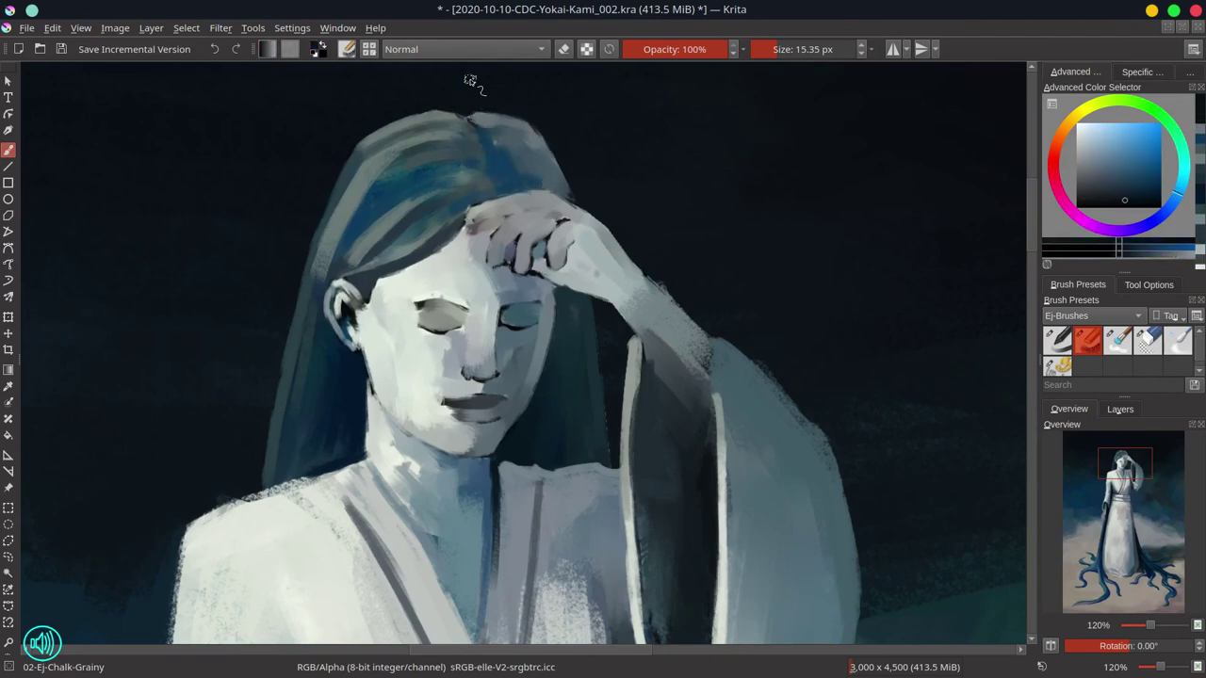
Step: Clean up the cheek and jaw edge beside the neck with sampled dark and light skin tones
left_click(384, 361, "ctrl")
mouse_move(375, 347)
left_mouse_down()
mouse_move(385, 377)
mouse_move(367, 450)
left_mouse_up()
left_click(474, 452, "ctrl")
left_click(353, 386, "ctrl")
left_click(457, 356, "ctrl")
left_click_drag(375, 396, 412, 437)
left_click_drag(424, 424, 418, 431, "shift")
Step: Smooth the lit cheek below the eye with sampled pale skin tones at about 11 px
left_click(418, 407, "ctrl")
left_click(406, 341, "ctrl")
left_click_drag(406, 359, 419, 359, "shift")
left_click(424, 356, "ctrl")
key("[")
key("[")
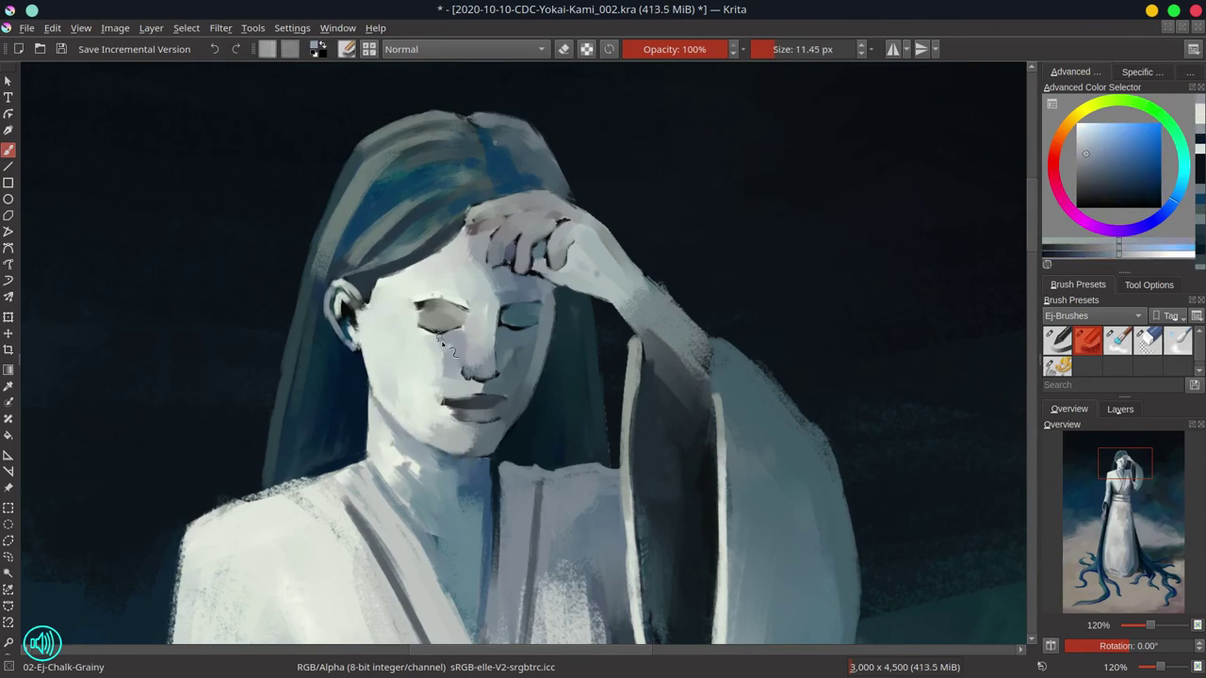
Step: Repaint both eyes as closed lids with sampled light and grey tones at about 10 px
left_click(447, 301, "ctrl")
mouse_move(421, 317)
left_mouse_down()
mouse_move(454, 309)
mouse_move(445, 326)
mouse_move(547, 327)
mouse_move(509, 345)
mouse_move(533, 330)
left_mouse_up()
left_click(456, 419, "ctrl")
left_click(519, 322, "ctrl")
left_click(517, 345, "ctrl")
left_click(508, 342, "ctrl")
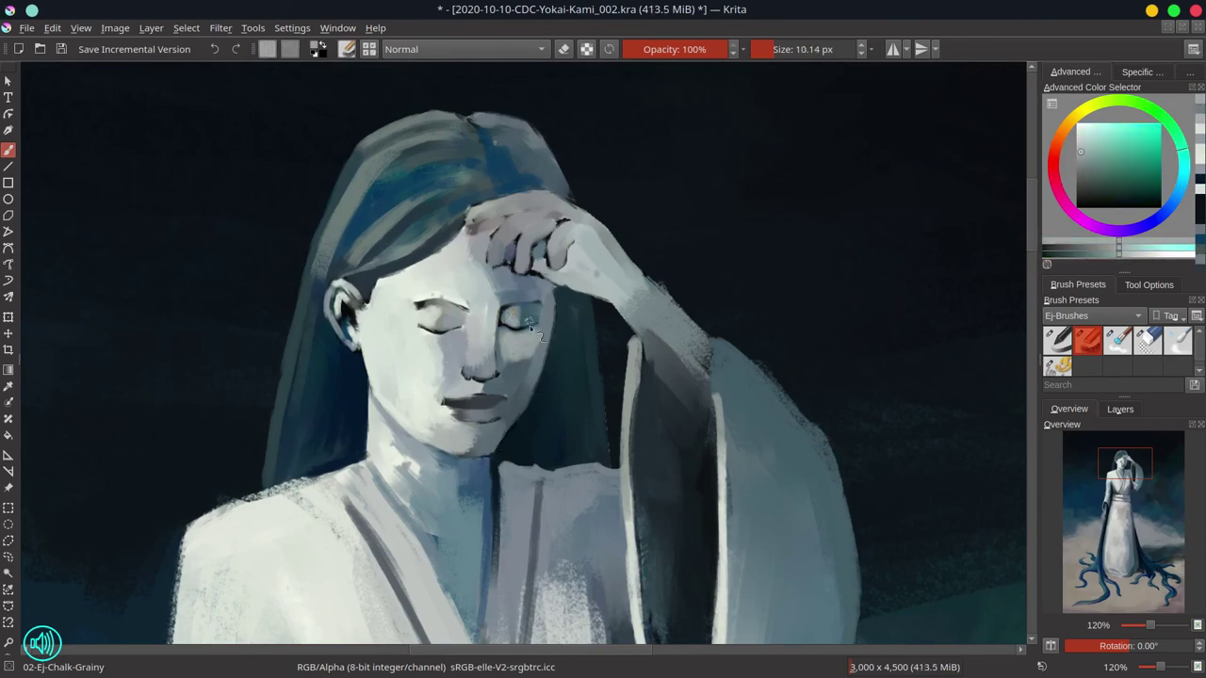
left_click(533, 352, "ctrl")
Step: Model the chin, the mouth corner and the lower cheek with sampled skin tones at about 19 px
key("[")
key("[")
mouse_move(449, 409)
left_mouse_down()
mouse_move(441, 417)
mouse_move(473, 439)
left_mouse_up()
left_click(470, 446, "ctrl")
left_click_drag(465, 430, 451, 439)
left_click(479, 424, "ctrl")
left_click(435, 422, "ctrl")
left_click(412, 426, "ctrl")
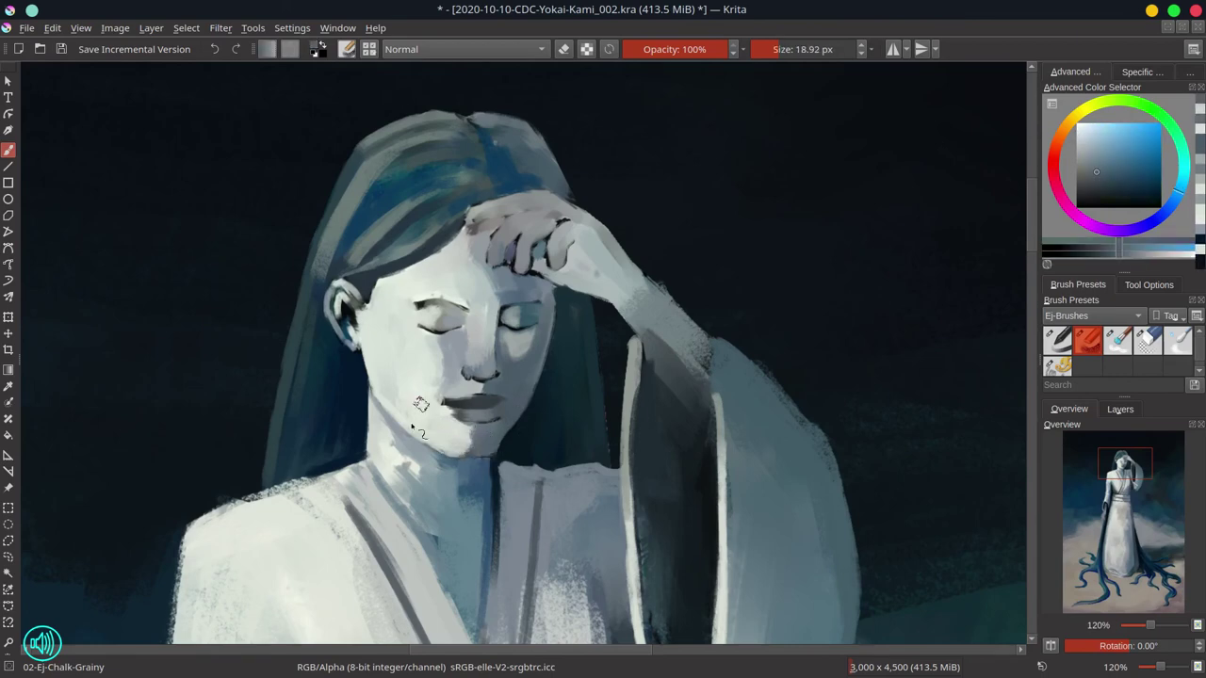
Step: Brighten the forehead and the nose bridge with sampled light skin tones and shade the nose's far side
left_click(476, 259, "ctrl")
mouse_move(478, 237)
left_mouse_down()
mouse_move(472, 281)
mouse_move(507, 309)
mouse_move(473, 345)
mouse_move(475, 362)
left_mouse_up()
left_click(514, 280, "ctrl")
left_click(409, 362, "ctrl")
mouse_move(471, 363)
left_mouse_down("shift")
mouse_move(479, 373)
mouse_move(509, 349)
left_mouse_up("shift")
left_click(507, 347, "ctrl")
Step: Refine the nose tip, nostrils and the shadow beneath the nose with sampled tones at about 5 px
left_click(494, 377, "ctrl")
left_click_drag(490, 373, 478, 378, "shift")
left_click(480, 379, "ctrl")
left_click(479, 386, "ctrl")
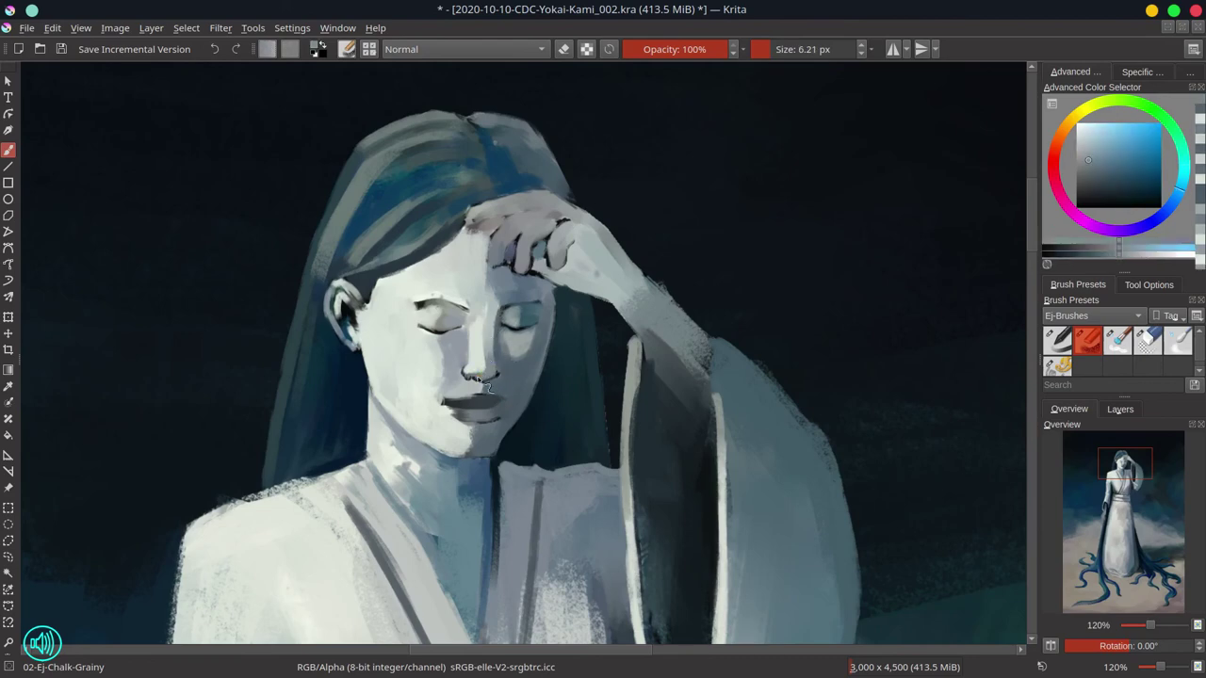
left_click(483, 382, "ctrl")
left_click(486, 389, "ctrl")
key("[")
left_click(554, 360, "ctrl")
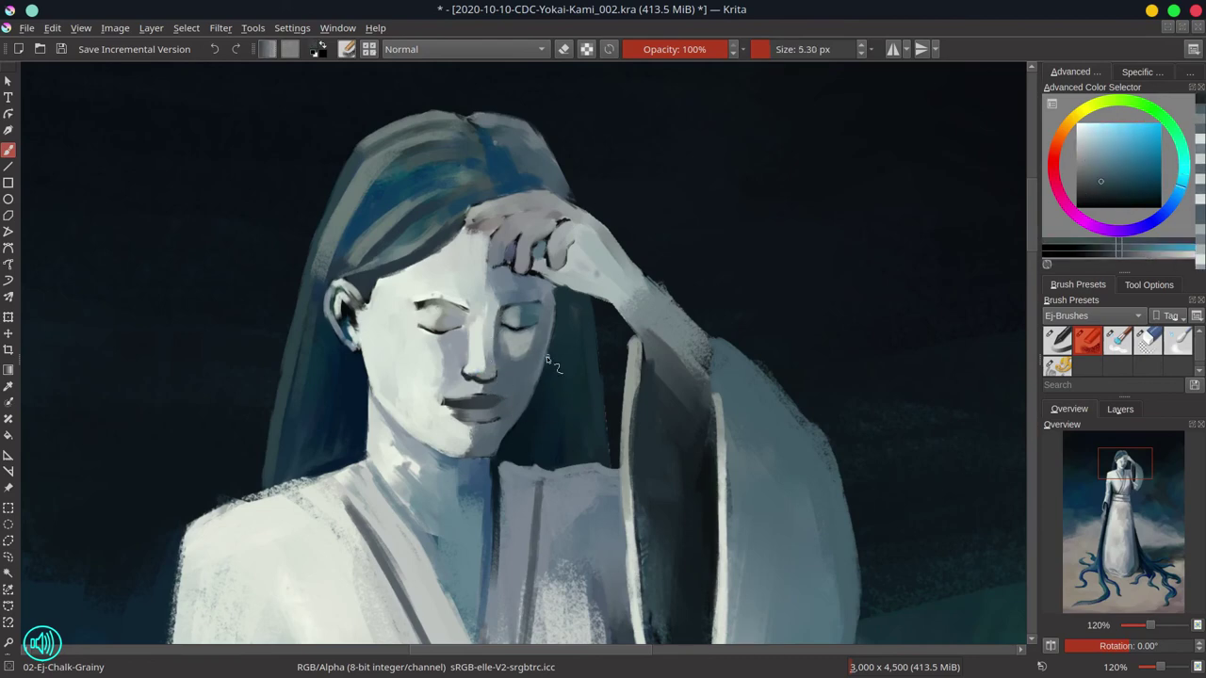
Step: Darken the gap along the collar's edge and paint light strokes down the neck at about 9.5 px
left_click(417, 484, "ctrl")
left_click(362, 446, "ctrl")
left_click_drag(362, 450, 368, 450, "shift")
left_click(360, 453, "ctrl")
mouse_move(388, 492)
left_mouse_down()
mouse_move(366, 459)
mouse_move(412, 515)
left_mouse_up()
left_click(388, 460, "ctrl")
left_click(403, 464, "ctrl")
left_click_drag(380, 413, 437, 520)
left_click_drag(419, 469, 453, 590)
left_click_drag(399, 437, 438, 493)
Step: Reshape the lips with a dark upper lip and a lighter lower lip using sampled tones at about 5 to 7 px
left_click(520, 422, "ctrl")
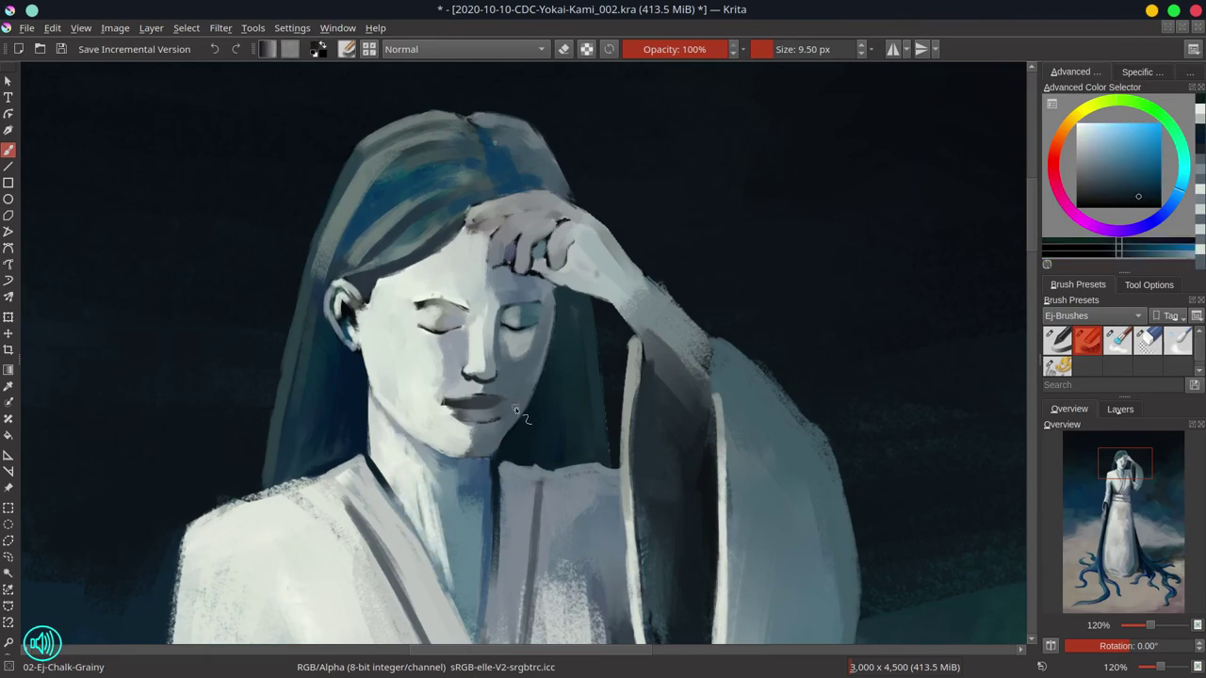
left_click(477, 405, "ctrl")
mouse_move(482, 405)
left_mouse_down("shift")
mouse_move(503, 400)
mouse_move(497, 413)
left_mouse_up("shift")
left_click(478, 356, "ctrl")
left_click(502, 400, "ctrl")
mouse_move(484, 417)
left_mouse_down("shift")
mouse_move(497, 420)
mouse_move(483, 411)
mouse_move(469, 426)
left_mouse_up("shift")
left_click(477, 405, "ctrl")
left_click(460, 429, "ctrl")
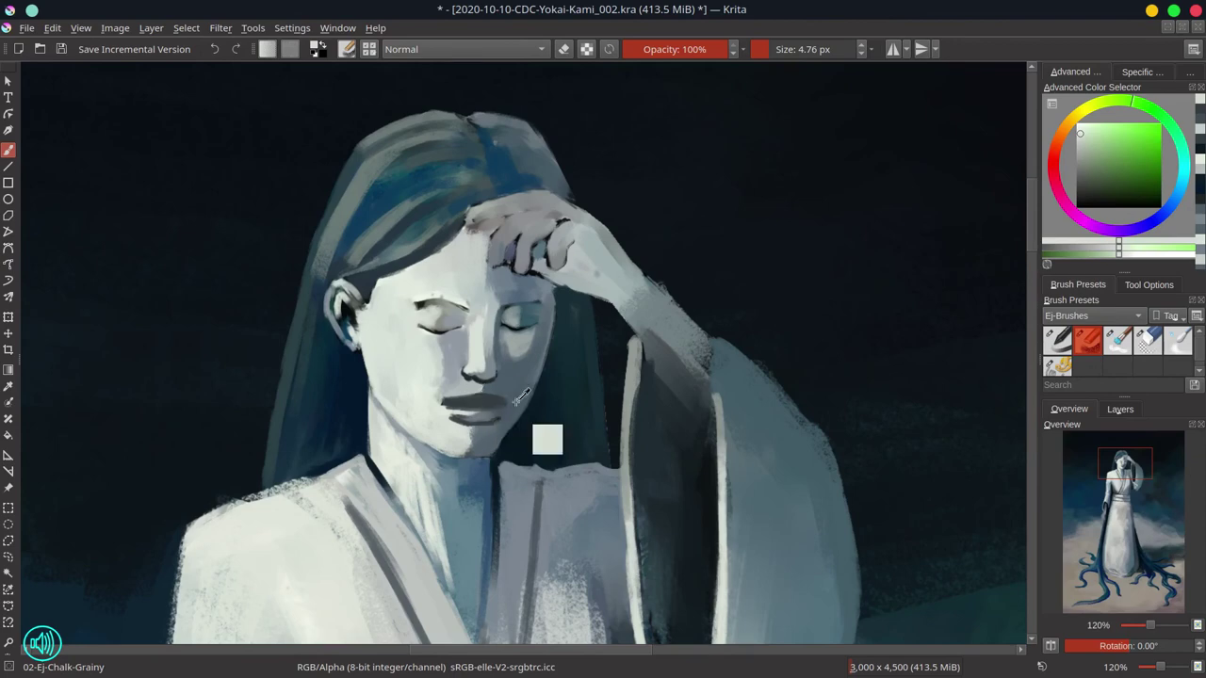
left_click(541, 438, "ctrl")
key("]")
key("]")
left_click(562, 389, "ctrl")
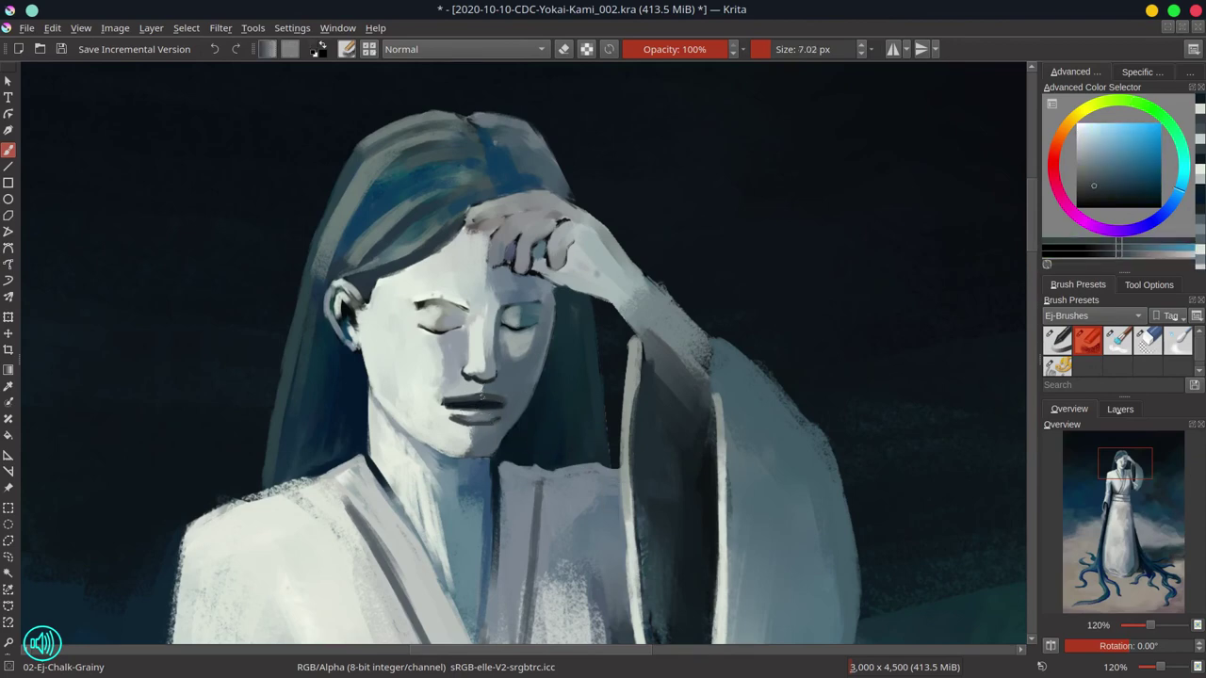
key("[")
Step: Draw dark eyebrows and closed-eyelid lines at about 4 px in the mirrored view, and restore the normal view
key("m")
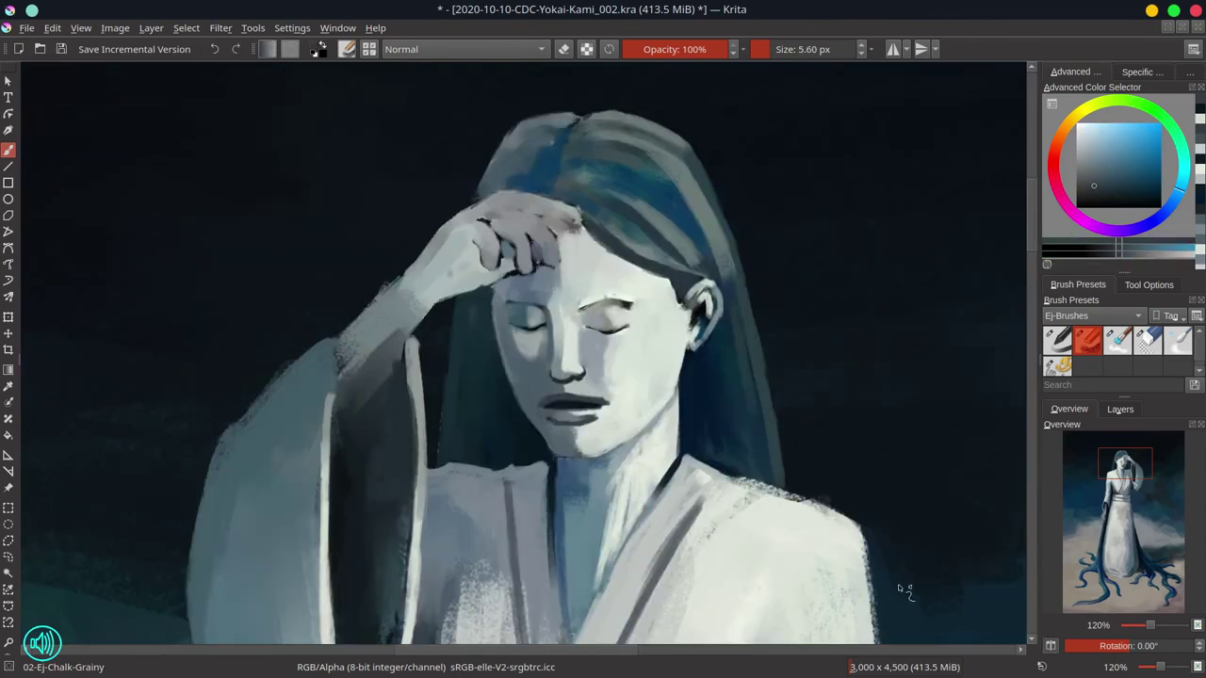
left_click(542, 327, "ctrl")
mouse_move(519, 313)
left_mouse_down("shift")
mouse_move(632, 303)
mouse_move(616, 312)
mouse_move(632, 337)
mouse_move(595, 332)
left_mouse_up("shift")
left_click(638, 317, "ctrl")
left_click(610, 301, "ctrl")
left_click(629, 336, "ctrl")
left_click(630, 303, "ctrl")
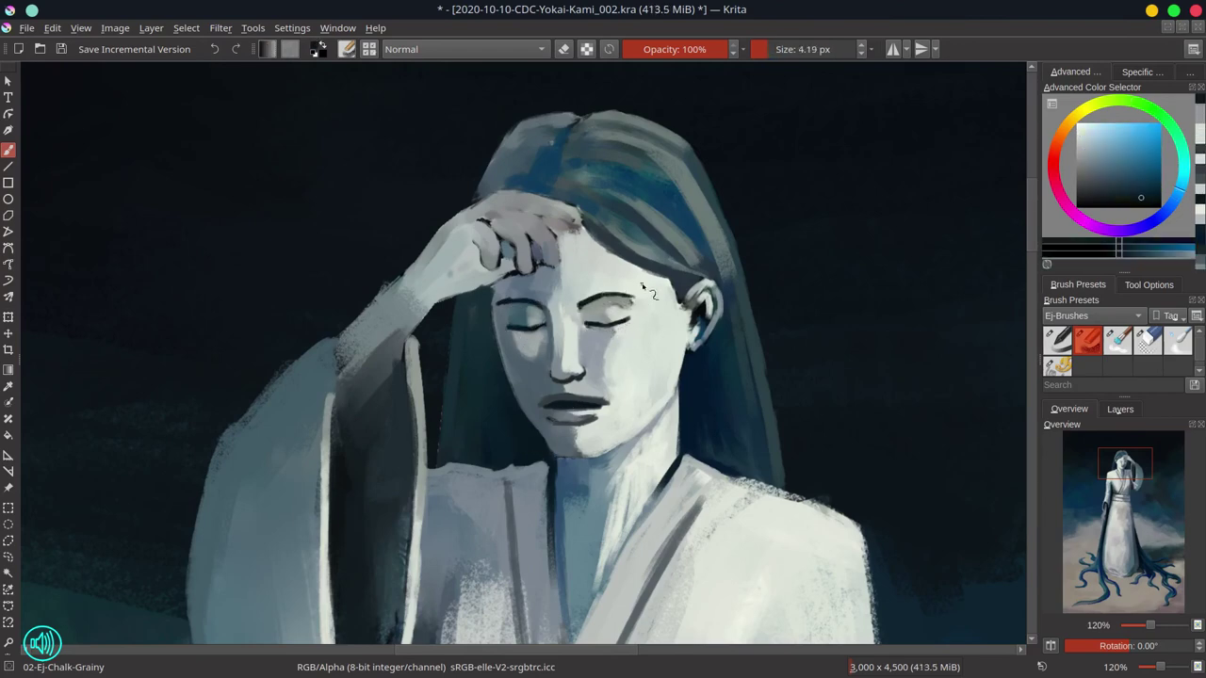
key("m")
Step: Touch up the skin beside the eye and on the shaded cheek, and paint sampled blue-grey at the neckline at about 20 px
left_click(414, 313, "ctrl")
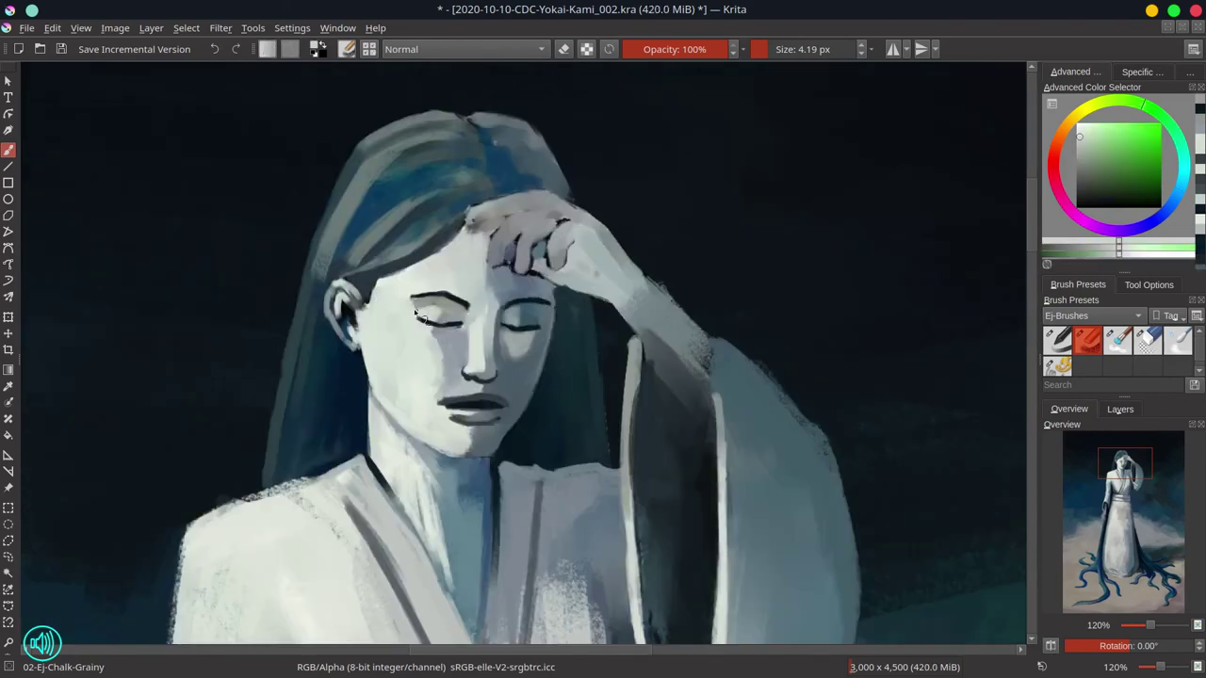
left_click_drag(414, 313, 418, 304)
left_click_drag(328, 587, 377, 587, "shift")
left_click(519, 366, "ctrl")
left_click_drag(519, 365, 524, 356)
left_click(519, 355, "ctrl")
left_click(490, 584, "ctrl")
left_click_drag(490, 584, 491, 603)
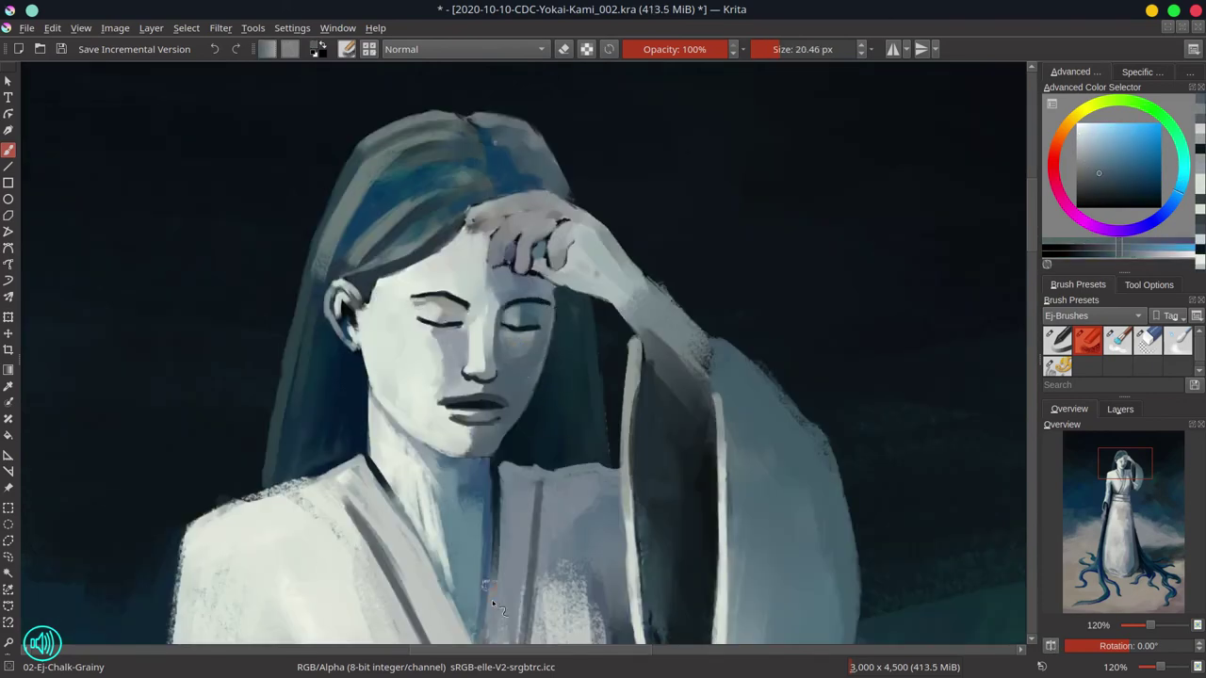
Step: Check the figure in the mirrored view, return to the normal view and save the illustration
left_click(1050, 646)
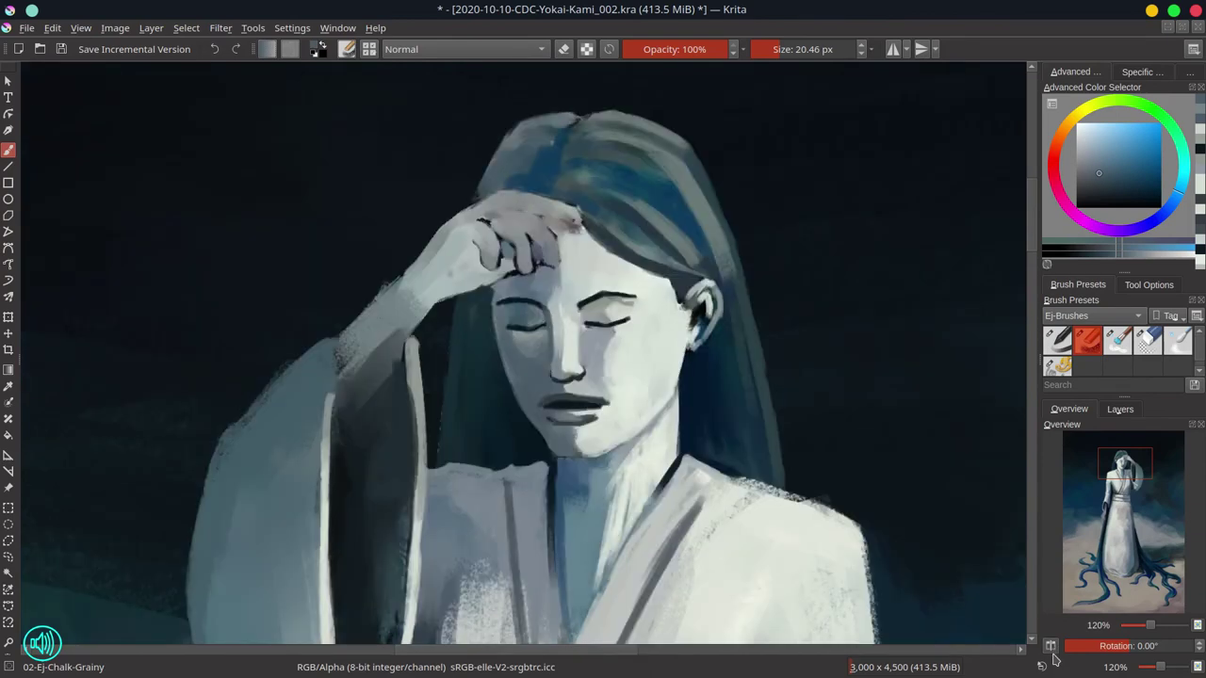
left_click(1050, 646)
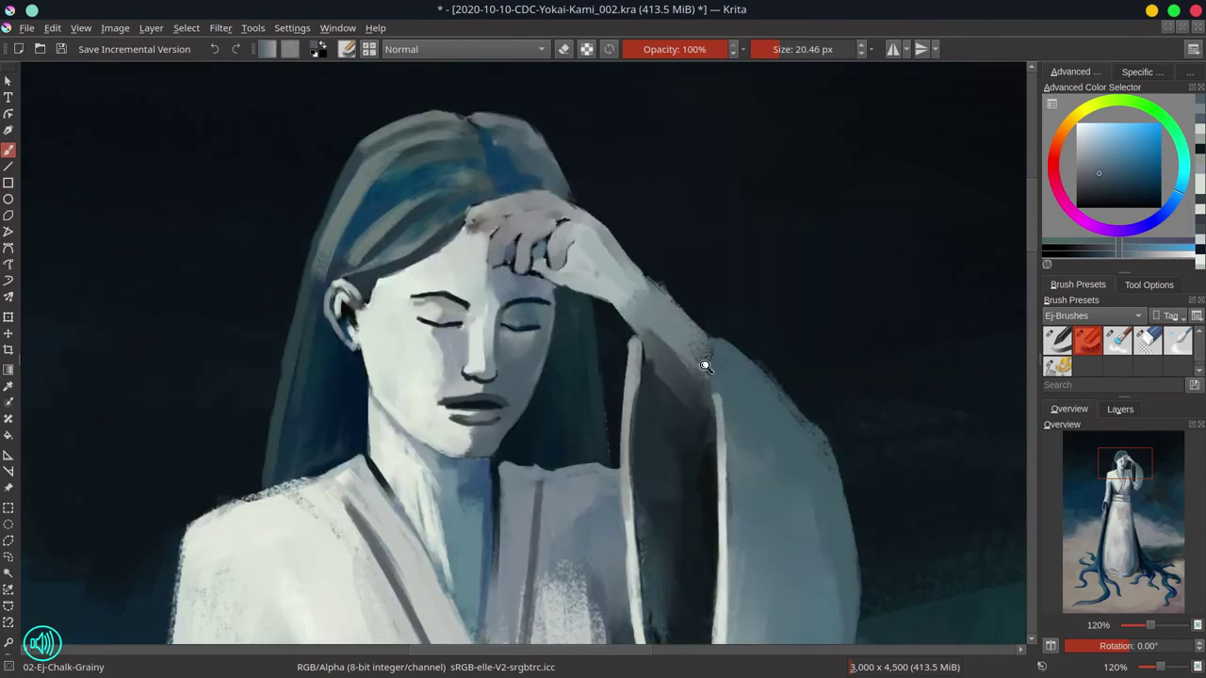
left_click_drag(706, 366, 756, 387, "ctrl")
key("ctrl+s")
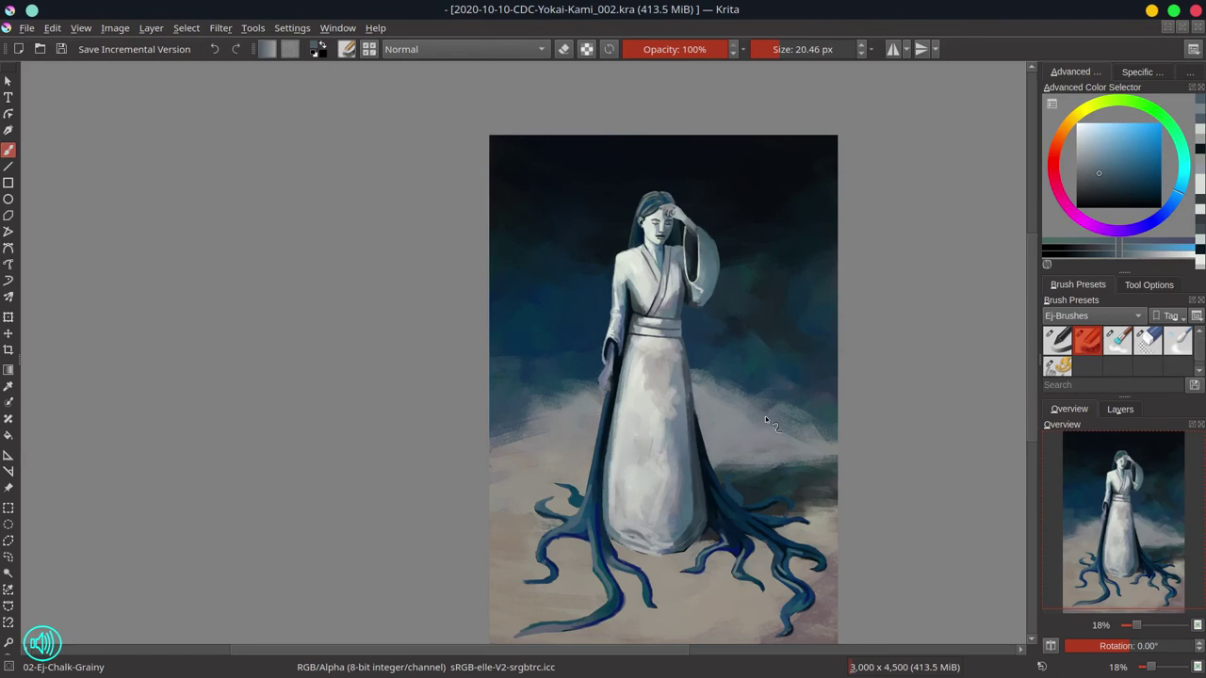
Step: Repaint the raised hand's fingers and the forehead around them with sampled skin and shadow tones
mouse_move(709, 288)
left_mouse_down("ctrl")
mouse_move(646, 353)
mouse_move(641, 330)
left_mouse_up("ctrl")
left_click_drag(584, 198, 631, 566)
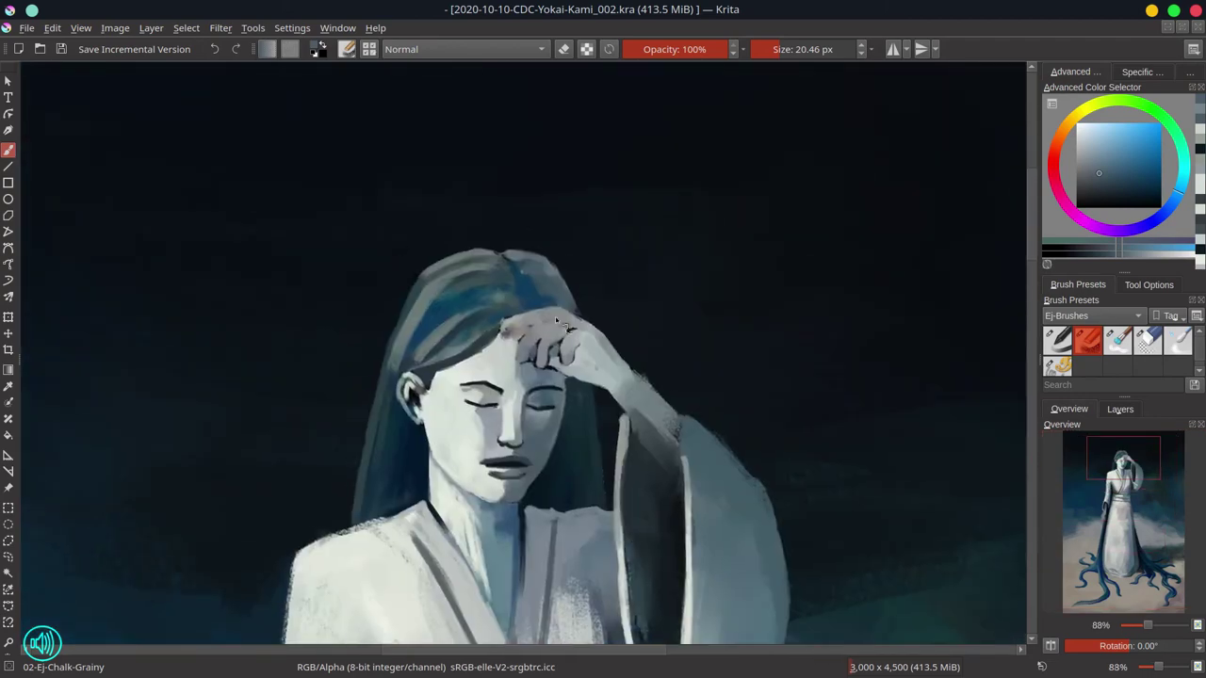
left_click(511, 349, "ctrl")
left_click(528, 323, "ctrl")
mouse_move(563, 350)
left_mouse_down("shift")
mouse_move(501, 326)
mouse_move(565, 370)
mouse_move(575, 349)
mouse_move(570, 361)
left_mouse_up("shift")
left_click(509, 346, "ctrl")
left_click(524, 366, "ctrl")
left_click(548, 346, "ctrl")
left_click(582, 355, "ctrl")
Step: Define the raised hand's separate fingers with sampled light strokes and blue-grey gaps at about 9 px
left_click(517, 294, "ctrl")
left_click_drag(517, 326, 512, 326, "shift")
left_click_drag(512, 325, 554, 364)
left_click(559, 367, "ctrl")
mouse_move(535, 355)
left_mouse_down()
mouse_move(545, 370)
mouse_move(577, 370)
left_mouse_up()
left_click(556, 376, "ctrl")
left_click(569, 367, "ctrl")
left_click_drag(577, 368, 585, 335)
left_click(647, 421, "ctrl")
mouse_move(530, 315)
left_mouse_down()
mouse_move(500, 323)
mouse_move(521, 360)
mouse_move(564, 359)
left_mouse_up()
left_click(586, 313, "ctrl")
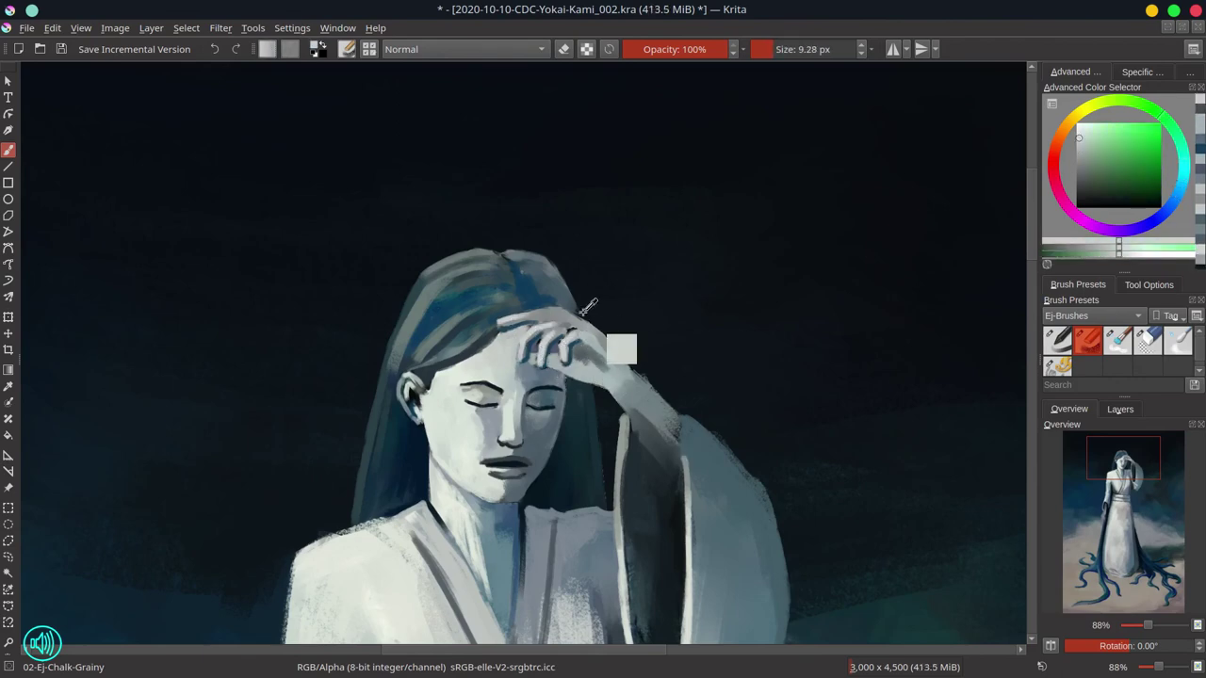
Step: Reshape the back of the raised hand and its wrist with sampled light and grey tones at about 12 px
left_click(598, 314, "ctrl")
left_click(607, 323, "ctrl")
left_click(594, 339, "ctrl")
mouse_move(592, 318)
left_mouse_down()
mouse_move(614, 361)
mouse_move(667, 400)
mouse_move(626, 412)
left_mouse_up()
left_click(598, 350, "ctrl")
key("bracketright")
left_click(586, 340, "ctrl")
left_click(650, 371, "ctrl")
left_click(626, 384, "ctrl")
left_click(613, 400, "ctrl")
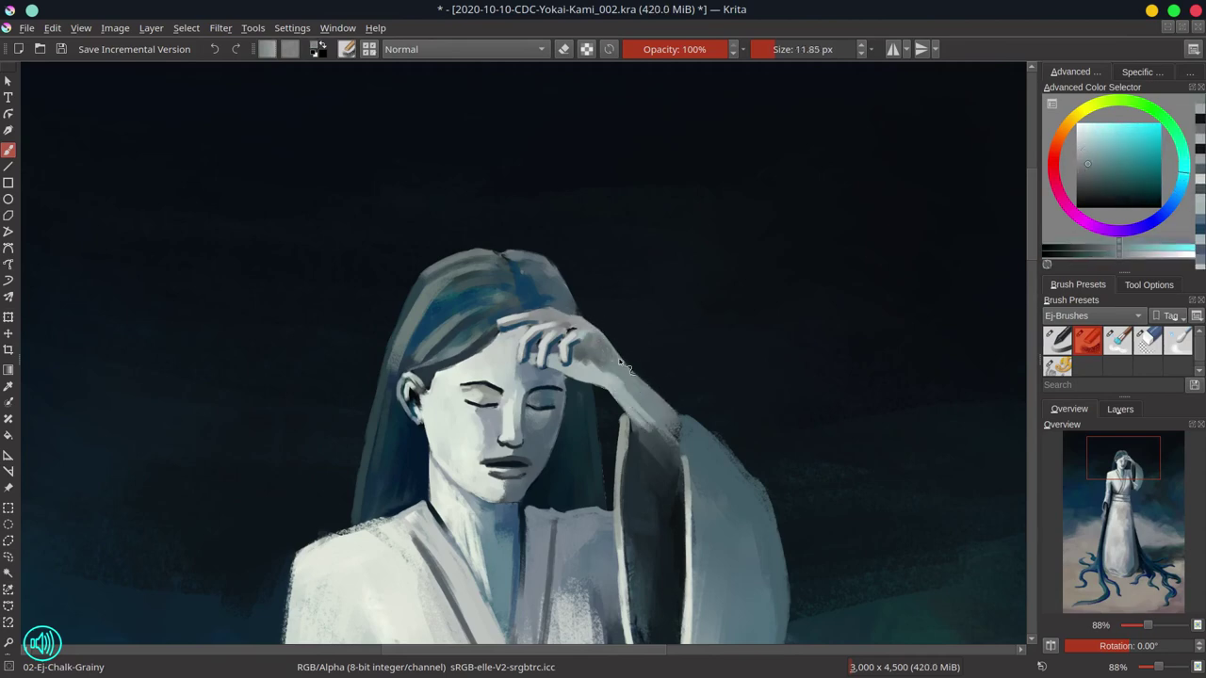
Step: Refine the raised forearm and its meeting with the dark sleeve opening using sampled tones at about 12 px
left_click(635, 419, "ctrl")
mouse_move(624, 366)
left_mouse_down()
mouse_move(671, 422)
mouse_move(675, 447)
mouse_move(652, 460)
left_mouse_up()
left_click(667, 439, "ctrl")
left_click(650, 471, "ctrl")
scroll(687, 527, "down", 5)
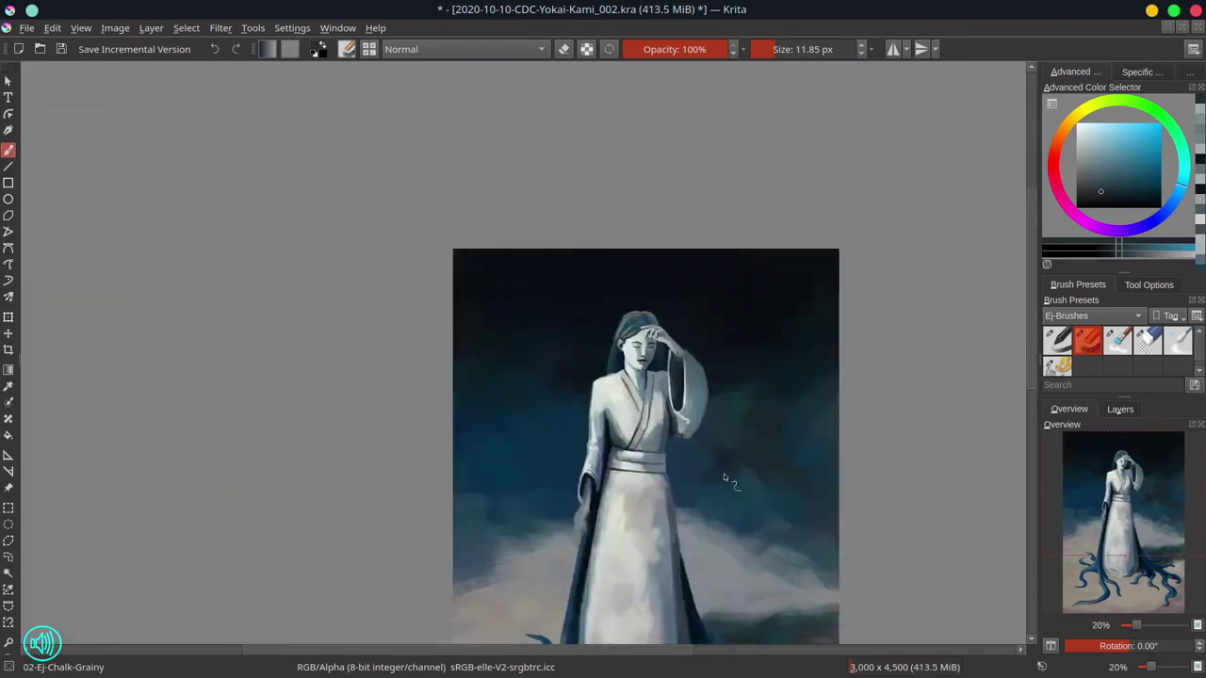
scroll(717, 479, "up", 5)
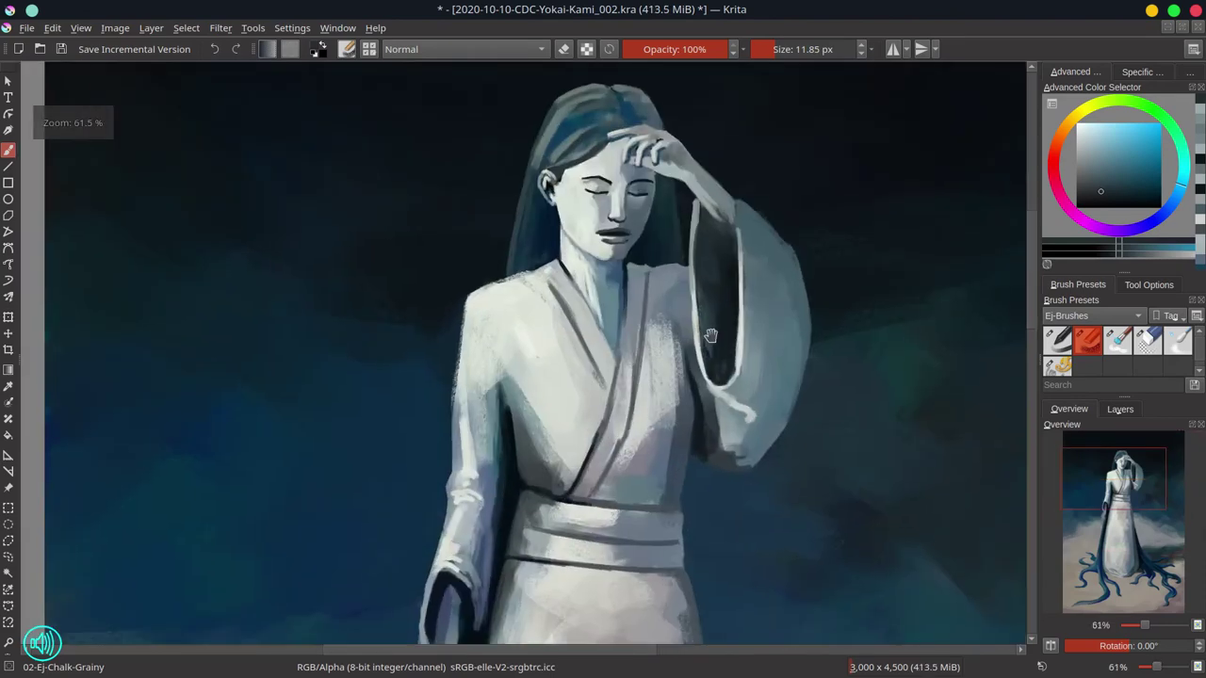
scroll(659, 250, "up", 3)
left_click(666, 139, "ctrl")
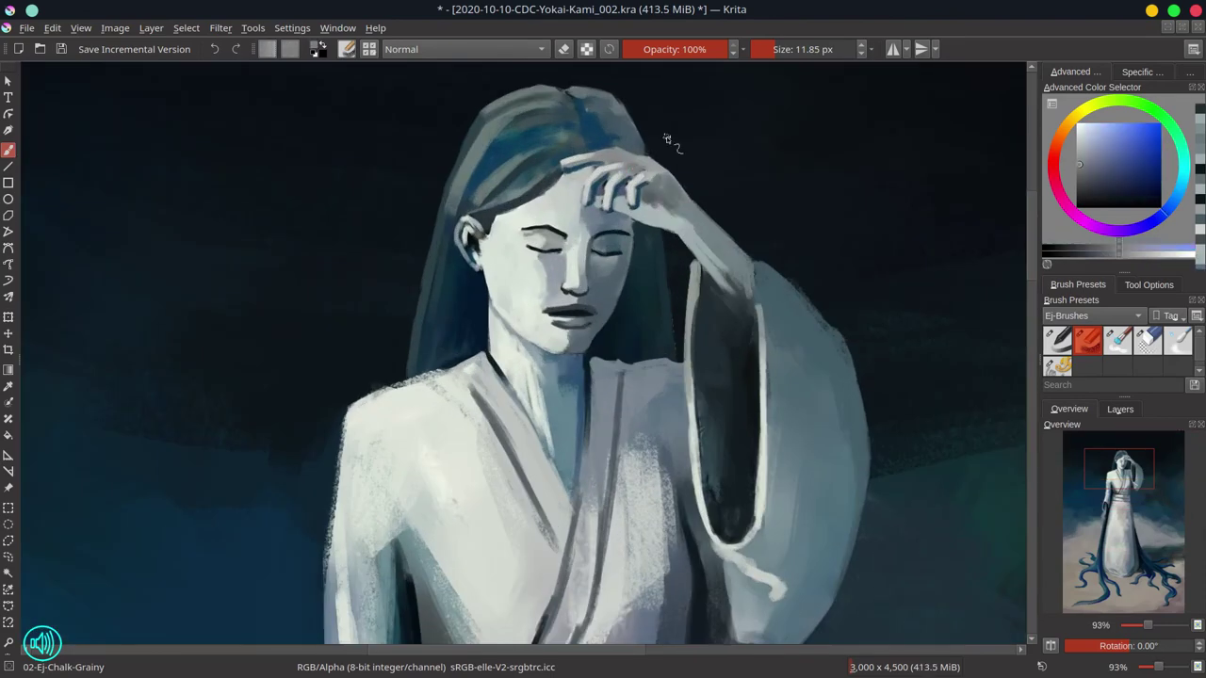
left_click(9, 541)
mouse_move(708, 175)
left_mouse_down()
mouse_move(627, 153)
mouse_move(691, 158)
left_mouse_up()
key("Escape")
left_click(9, 149)
Step: Clean up the outer edge of the raised wrist, forearm and upper sleeve with sampled tones at about 10 px
left_click(725, 222, "ctrl")
mouse_move(726, 224)
left_mouse_down()
mouse_move(705, 216)
mouse_move(692, 254)
mouse_move(820, 313)
left_mouse_up()
left_click(688, 180, "ctrl")
left_click(675, 230, "ctrl")
left_click(682, 235, "ctrl")
left_click(716, 217, "ctrl")
left_click(775, 283, "ctrl")
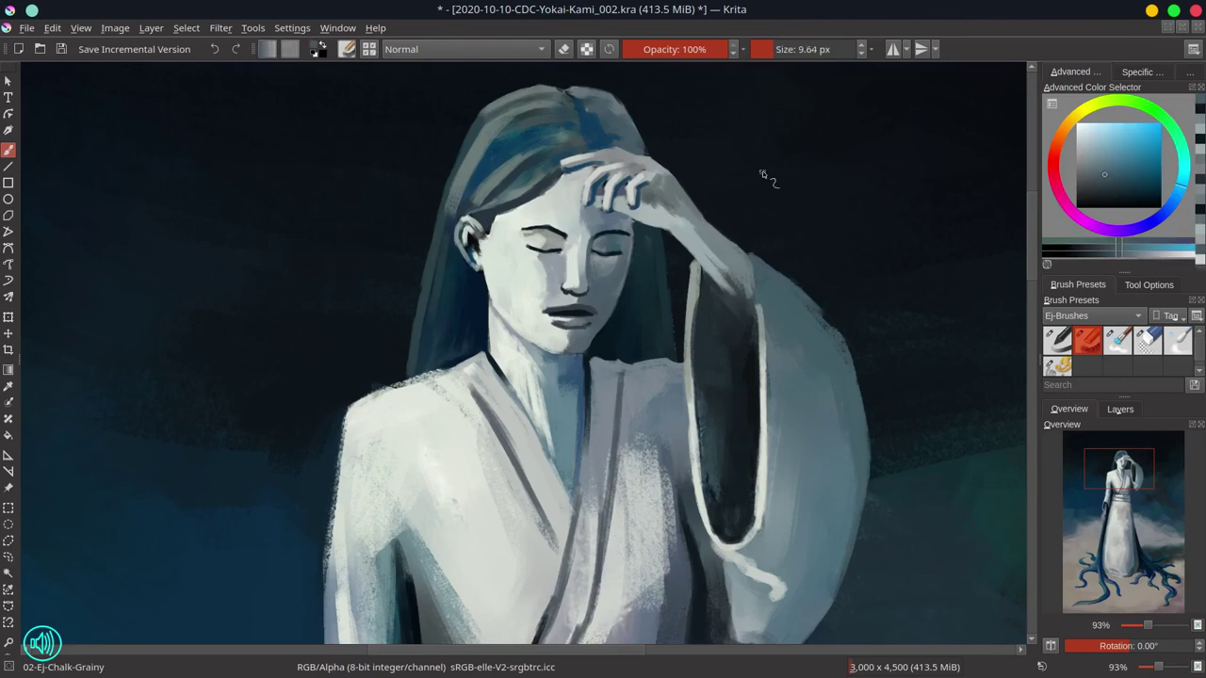
Step: Repaint the lowered hand's outline and base with sampled lavender and background tones
left_click_drag(542, 603, 621, 92)
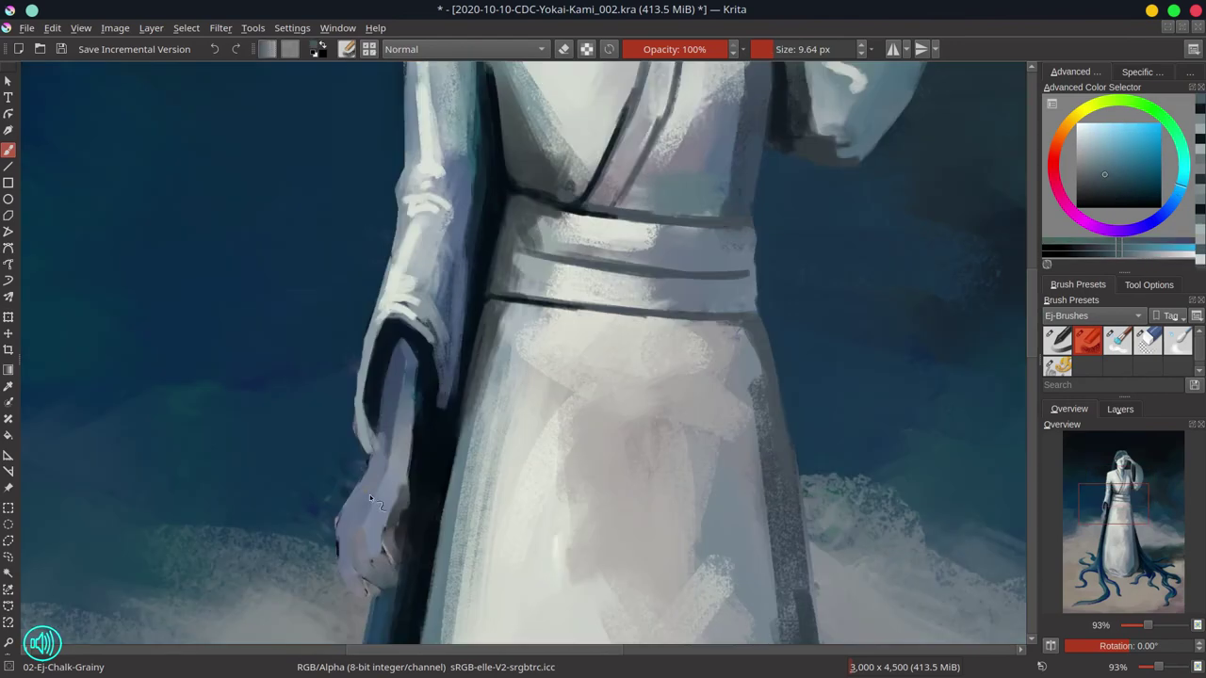
left_click(370, 495, "ctrl")
left_click_drag(370, 528, 373, 558)
left_click(457, 304, "ctrl")
left_click_drag(457, 304, 443, 306)
mouse_move(399, 461)
left_mouse_down()
mouse_move(392, 503)
mouse_move(338, 565)
left_mouse_up()
left_click(334, 513, "ctrl")
Step: Paint a sampled light highlight down the back of the lowered hand to the fingers at about 8.5 px
left_click(495, 434, "ctrl")
left_click_drag(379, 483, 385, 482)
mouse_move(378, 485)
left_mouse_down()
mouse_move(364, 518)
mouse_move(372, 562)
left_mouse_up()
left_click_drag(373, 561, 368, 560)
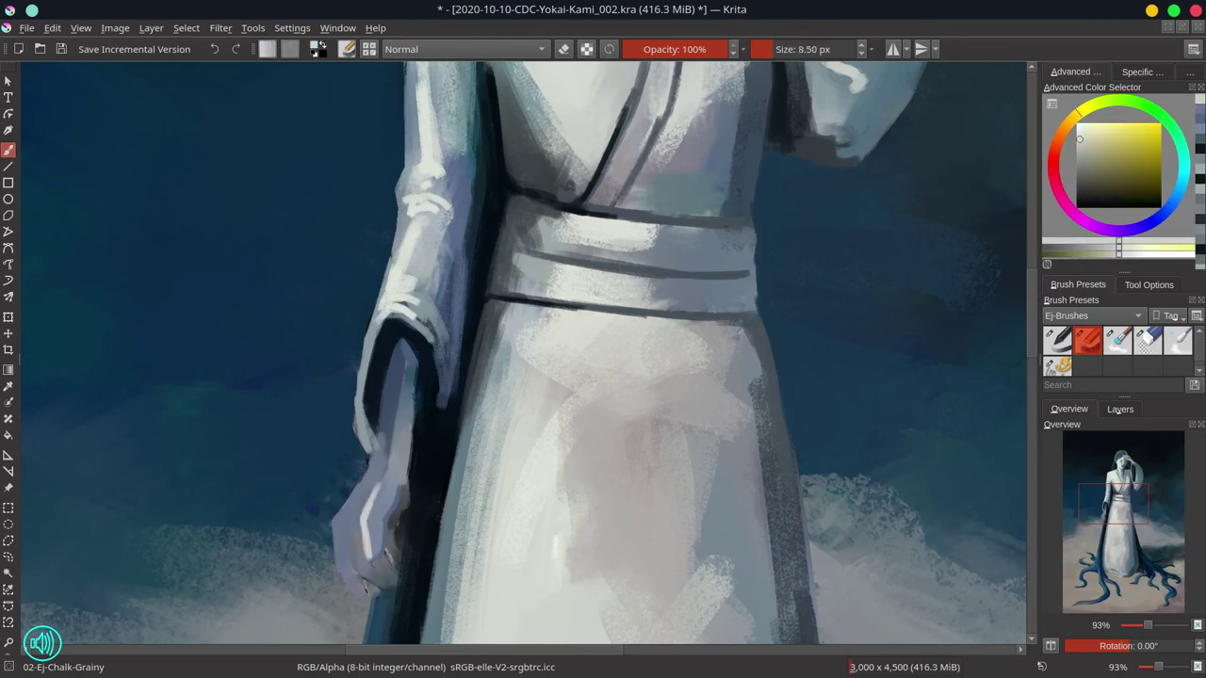
Step: Paint sampled light and lavender tones along the lowered forearm's edges, wrist and back of the hand at about 8.5 px
mouse_move(383, 393)
left_mouse_down()
mouse_move(343, 511)
mouse_move(367, 596)
left_mouse_up()
left_click(437, 375, "ctrl")
left_click_drag(350, 534, 355, 570)
left_click(396, 429, "ctrl")
left_click_drag(381, 443, 386, 443)
left_click(386, 433, "ctrl")
mouse_move(391, 396)
left_mouse_down()
mouse_move(389, 454)
mouse_move(401, 443)
left_mouse_up()
left_click(396, 443, "ctrl")
left_click_drag(406, 363, 416, 442)
Step: Define the lowered hand's knuckles and the shadow between its fingers with sampled tones at about 12 px
left_click(384, 483, "ctrl")
left_click_drag(354, 524, 348, 523)
left_click_drag(345, 524, 347, 558)
left_click_drag(370, 464, 364, 486)
left_click(377, 471, "ctrl")
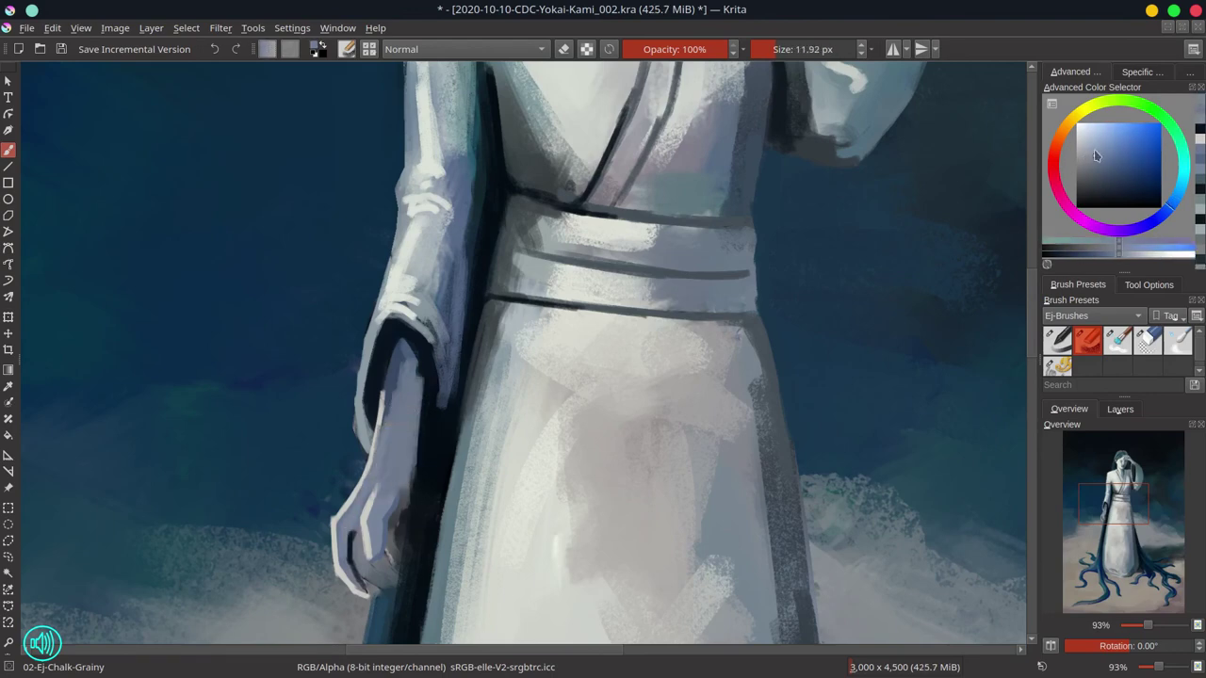
Step: Smooth the lowered forearm and carry sampled tones from the wrist down over the back of the hand and thumb
left_click(394, 415, "ctrl")
left_click_drag(391, 396, 396, 396)
mouse_move(390, 375)
left_mouse_down()
mouse_move(379, 468)
mouse_move(343, 569)
left_mouse_up()
mouse_move(368, 501)
left_mouse_down()
mouse_move(377, 548)
mouse_move(366, 481)
mouse_move(373, 520)
left_mouse_up()
left_click(355, 515, "ctrl")
left_click(380, 482, "ctrl")
left_click_drag(374, 460, 381, 499)
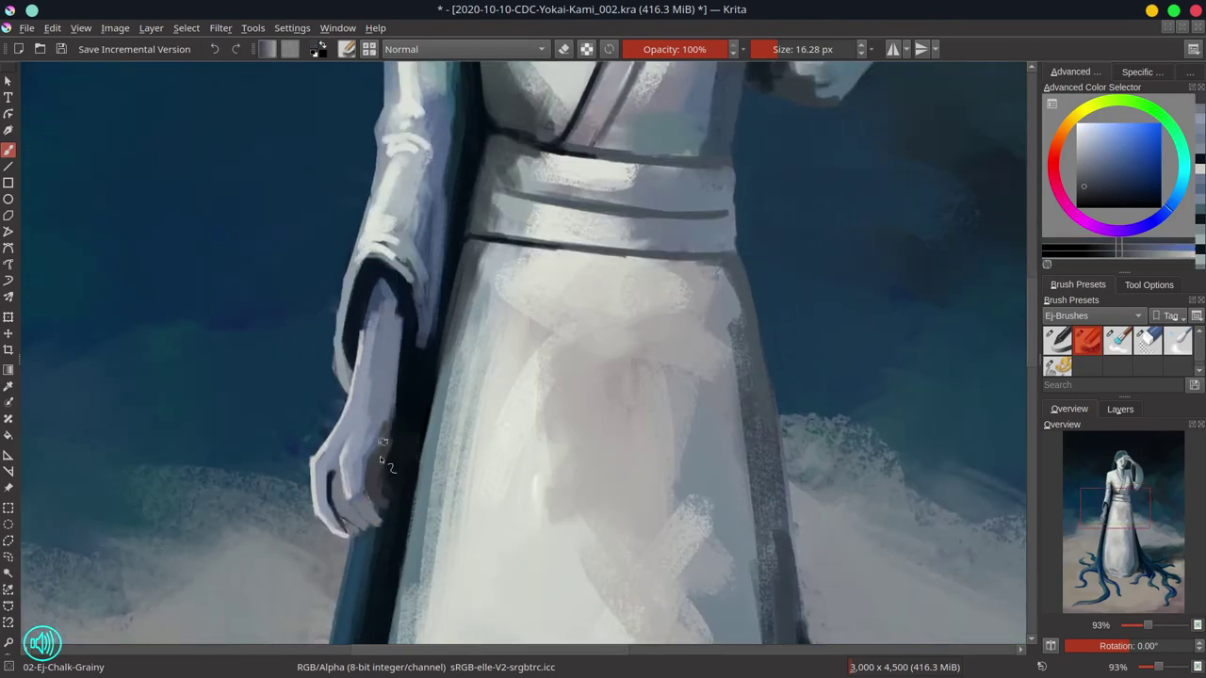
Step: Shade the inner side of the lowered hand with sampled dark tones at about 16 px
left_click_drag(392, 405, 385, 476)
left_click(406, 425, "ctrl")
key("bracketleft")
key("bracketleft")
key("bracketleft")
key("bracketleft")
key("bracketleft")
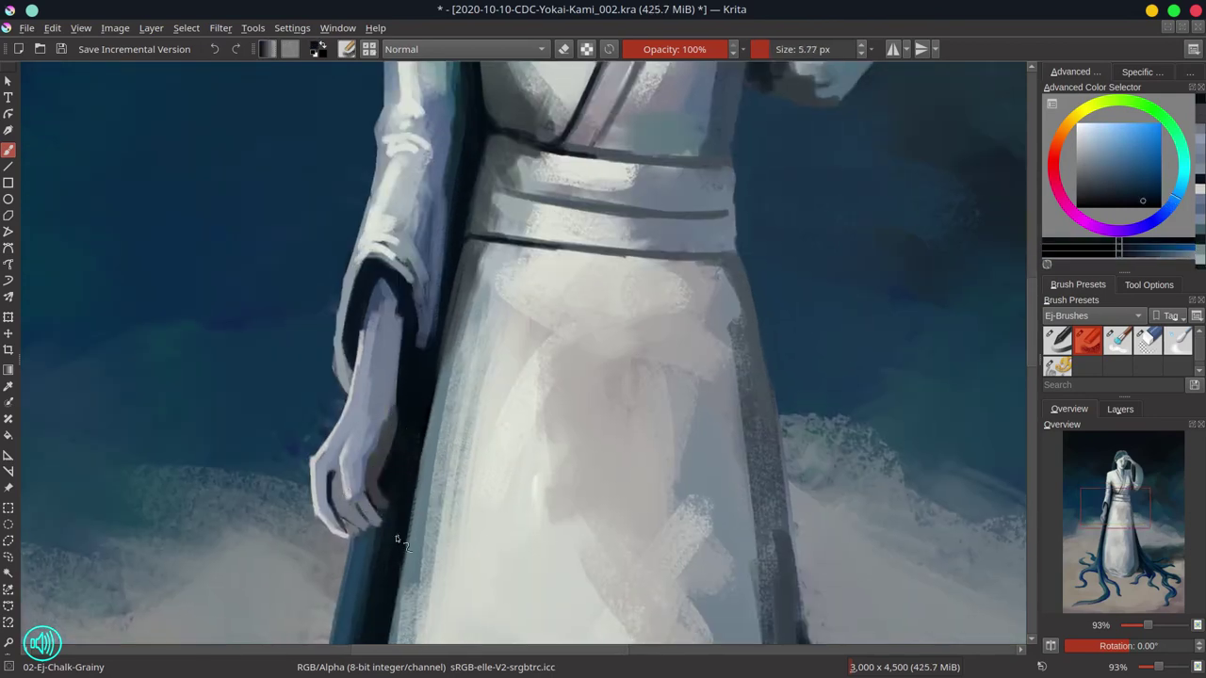
Step: Refine the lowered hand's inner edge and darken the hollow between its fingers with sampled tones
left_click(372, 462, "ctrl")
left_click(387, 405, "ctrl")
mouse_move(387, 428)
left_mouse_down()
mouse_move(399, 386)
mouse_move(396, 439)
left_mouse_up()
left_click(406, 424, "ctrl")
left_click(366, 490, "ctrl")
left_click_drag(367, 489, 371, 490)
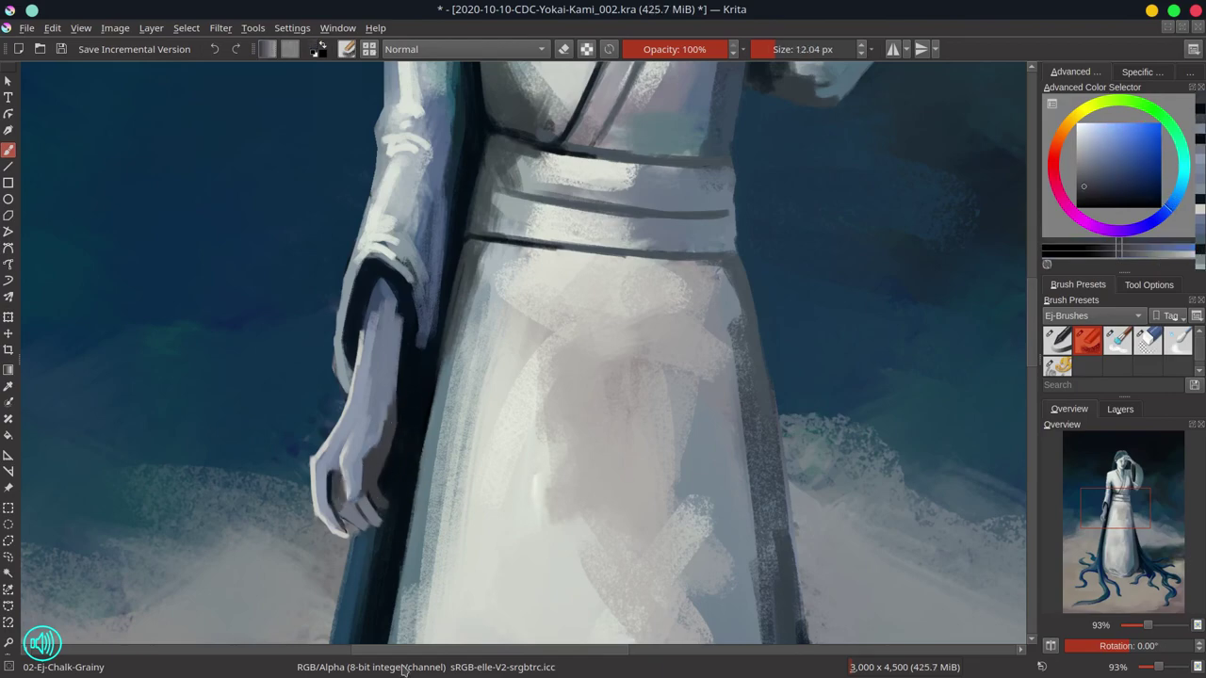
Step: Repaint the dark cloth bordering the lowered hand's inner edge with sampled dark blue at about 13 px
mouse_move(469, 406)
left_mouse_down()
mouse_move(484, 460)
mouse_move(554, 306)
left_mouse_up()
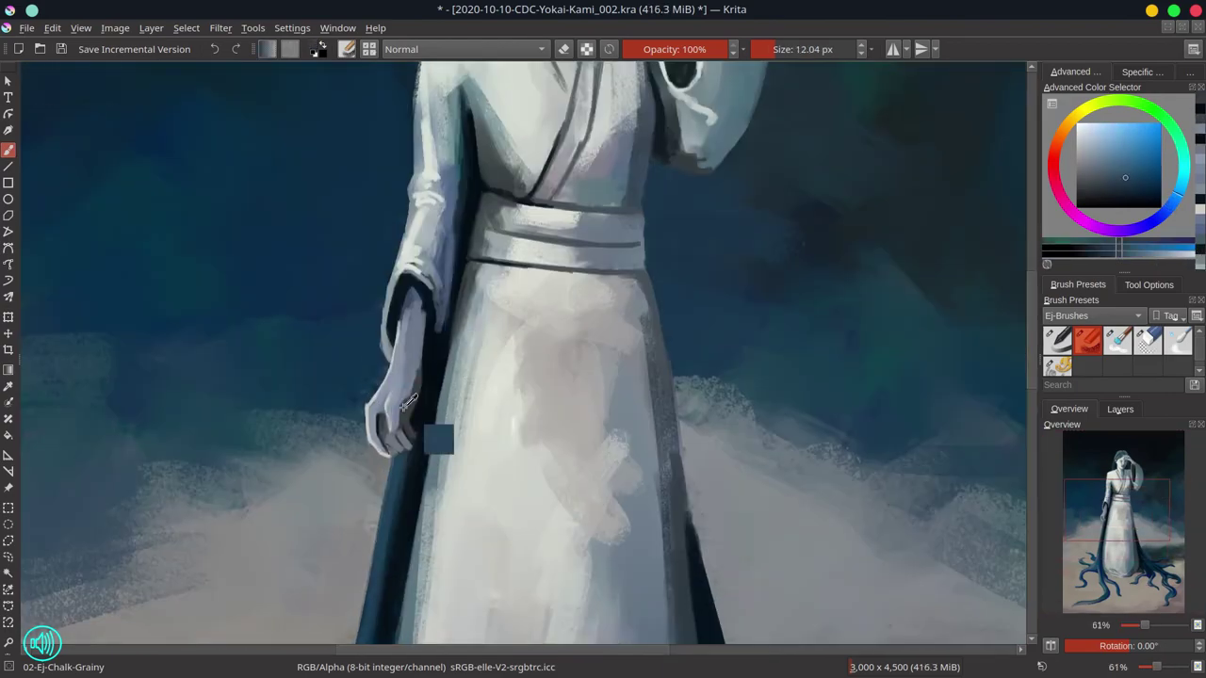
left_click_drag(441, 438, 419, 391)
mouse_move(391, 399)
left_mouse_down()
mouse_move(382, 387)
mouse_move(404, 421)
left_mouse_up()
left_click(421, 403, "ctrl")
left_click_drag(417, 375, 405, 415)
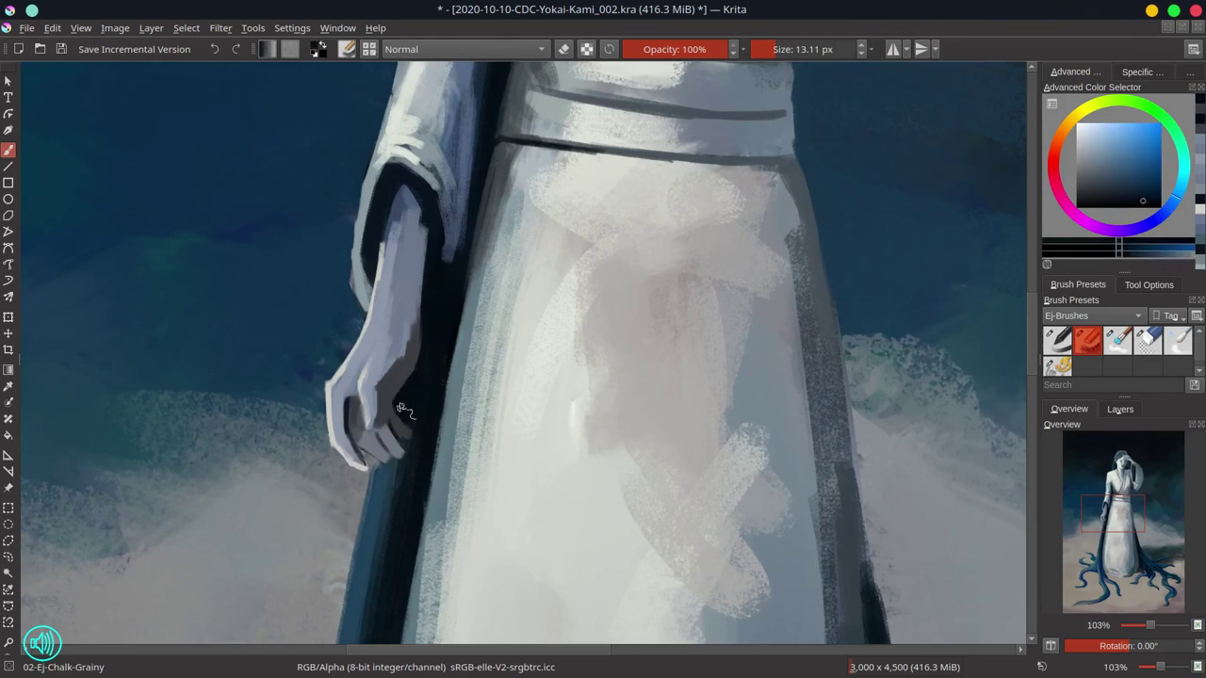
Step: Trim the lowered hand's outer edge by painting sampled background tones over it at about 13 px
left_click(320, 396, "ctrl")
left_click_drag(331, 380, 327, 447)
left_click(305, 436, "ctrl")
mouse_move(295, 409)
left_mouse_down()
mouse_move(325, 412)
mouse_move(347, 452)
left_mouse_up()
left_click(347, 435, "ctrl")
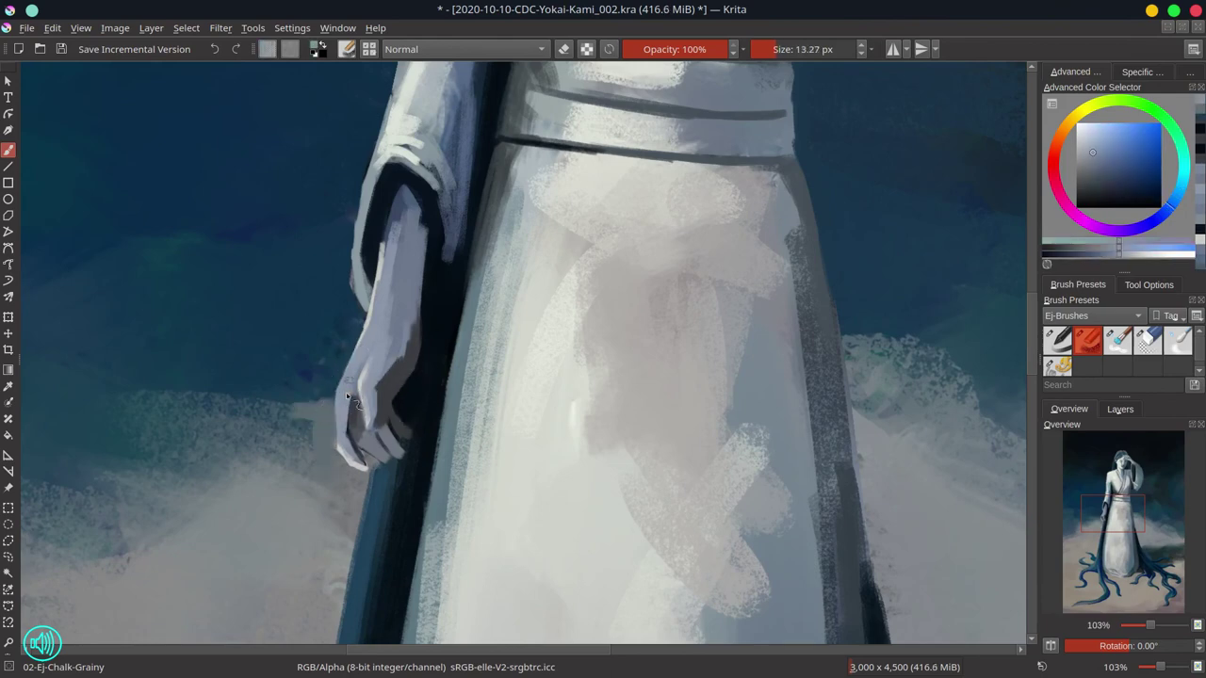
Step: Repaint the light rim down the lowered hand's outer edge and knuckles with a sampled pale tone at about 8.5 px
left_click(474, 386, "ctrl")
left_click_drag(349, 399, 344, 399)
mouse_move(338, 398)
left_mouse_down()
mouse_move(341, 458)
mouse_move(357, 468)
left_mouse_up()
left_click_drag(337, 399, 366, 316)
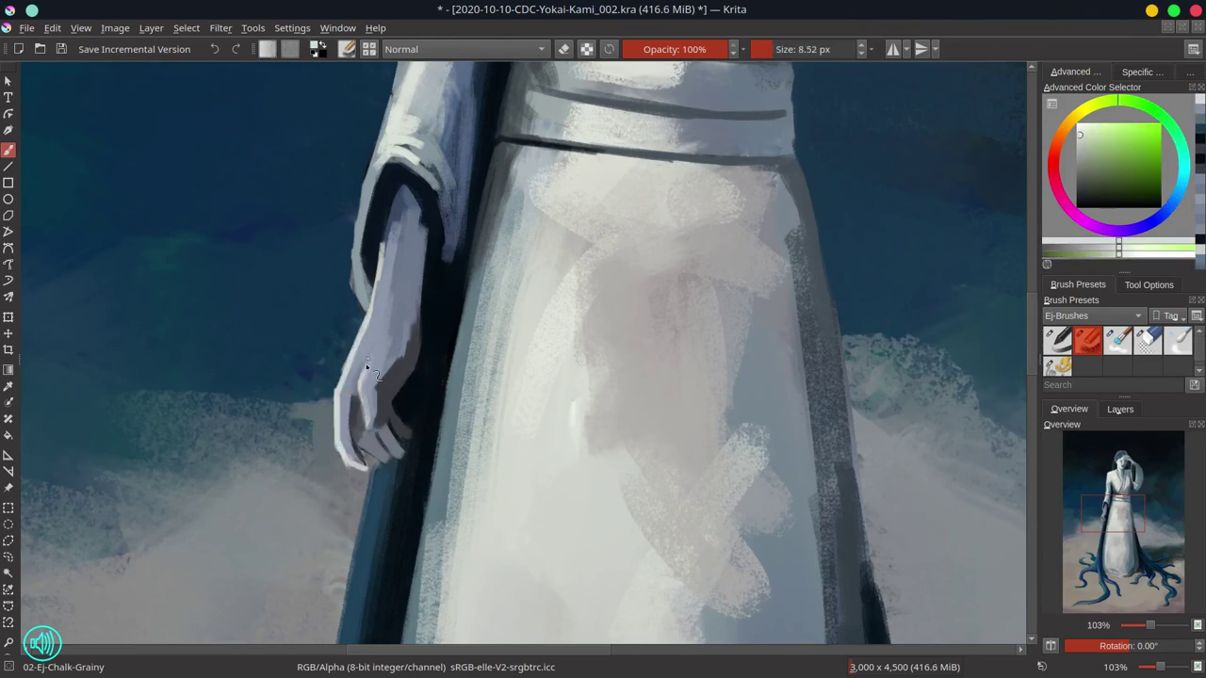
left_click_drag(368, 358, 363, 428)
Step: Clean up the lowered wrist's inner edge, fingertips and sleeve opening with sampled mid and dark tones
left_click(419, 371, "ctrl")
left_click_drag(423, 330, 414, 374)
left_click(411, 347, "ctrl")
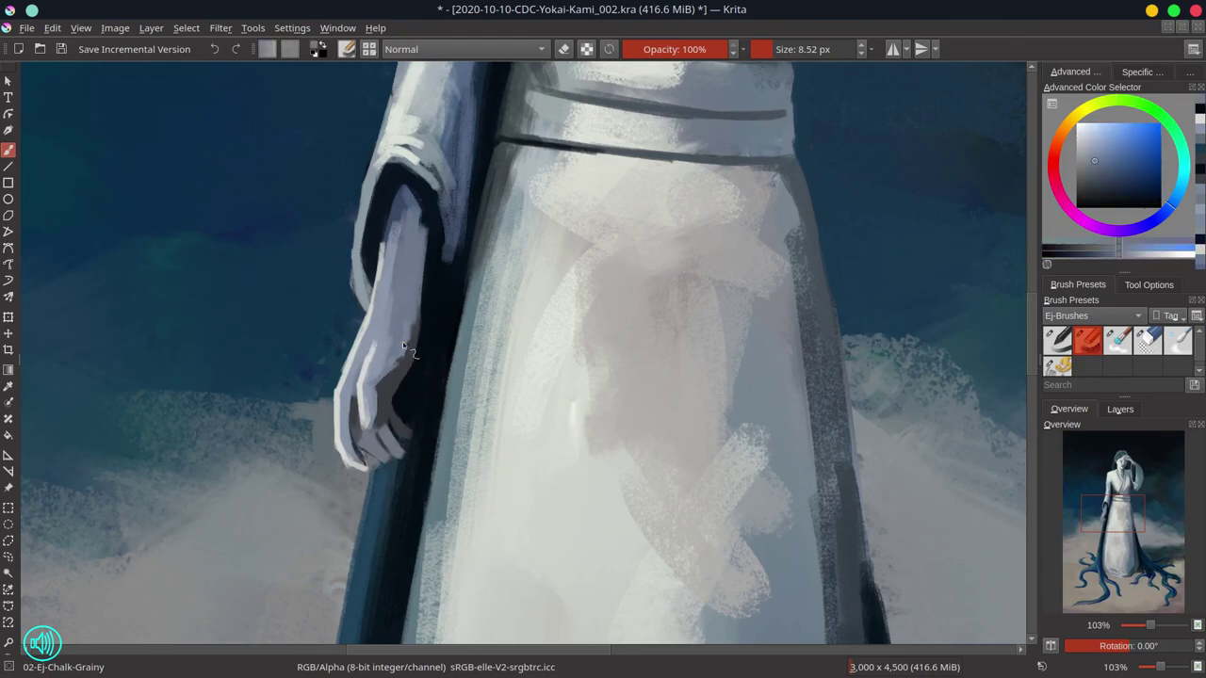
left_click(411, 335, "ctrl")
left_click_drag(415, 325, 409, 356)
left_click(402, 433, "ctrl")
left_click_drag(403, 437, 409, 446)
left_click(416, 430, "ctrl")
mouse_move(452, 377)
left_mouse_down("ctrl")
mouse_move(484, 463)
mouse_move(587, 305)
mouse_move(594, 246)
left_mouse_up("ctrl")
left_click(425, 452, "ctrl")
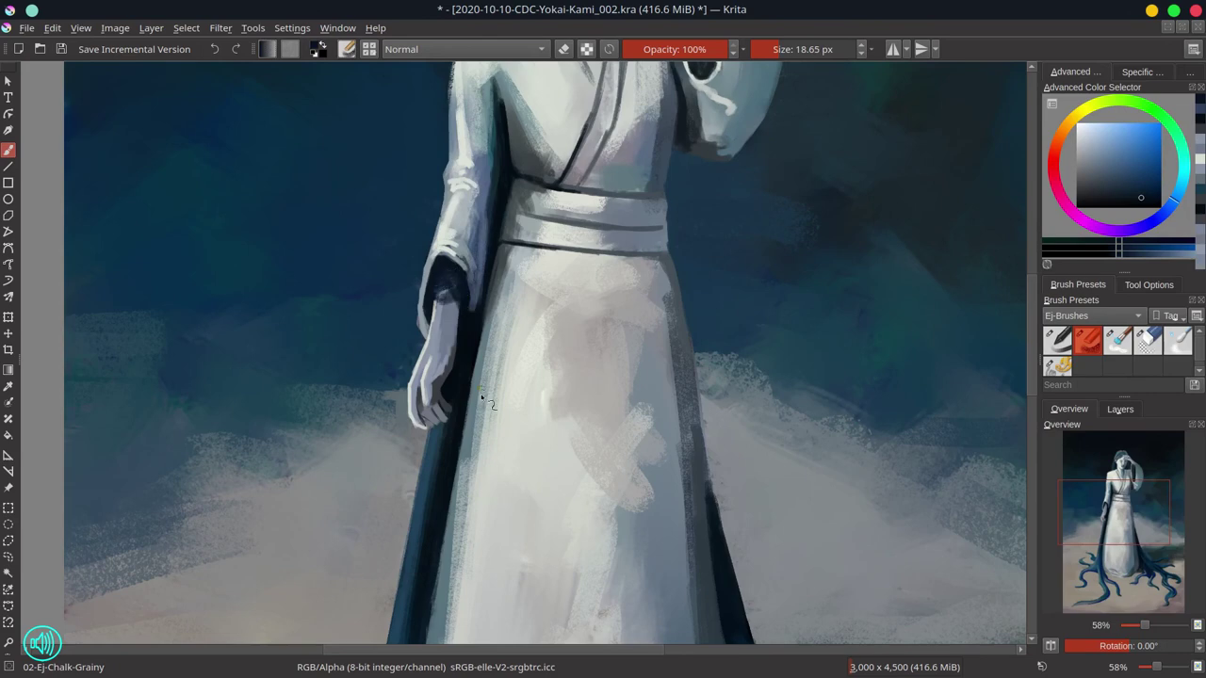
Step: Fit the whole image in view, save the document and mirror the canvas view
key("2")
key("ctrl+s")
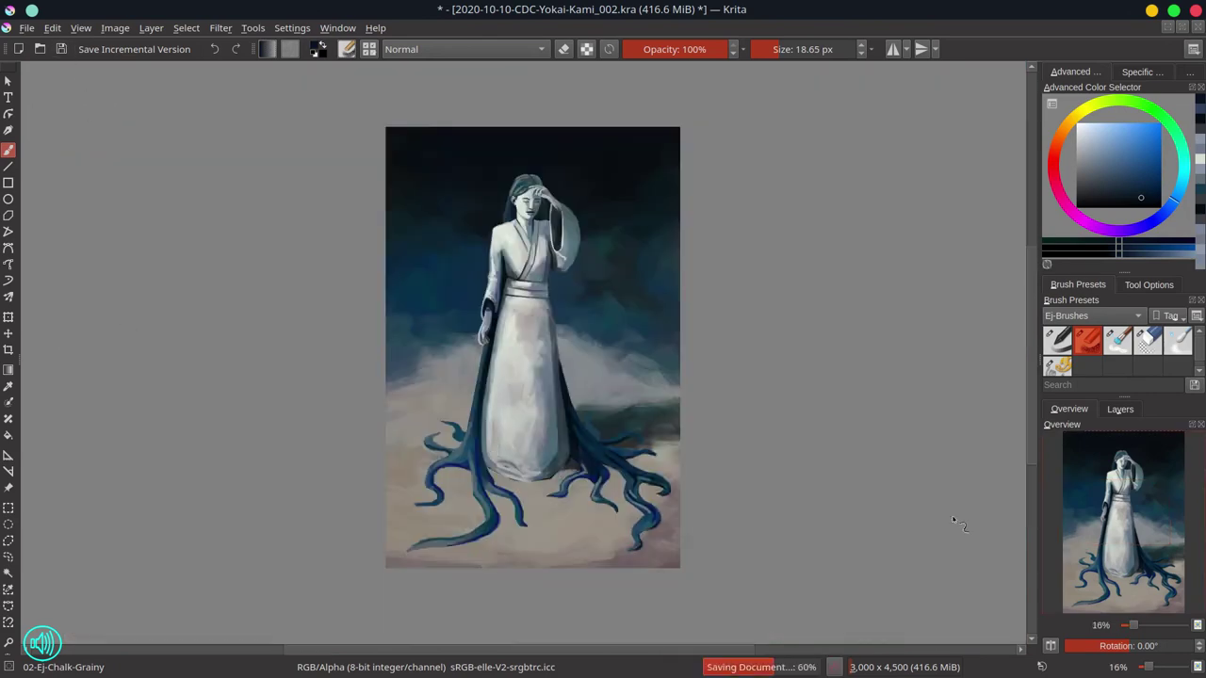
left_click(1050, 646)
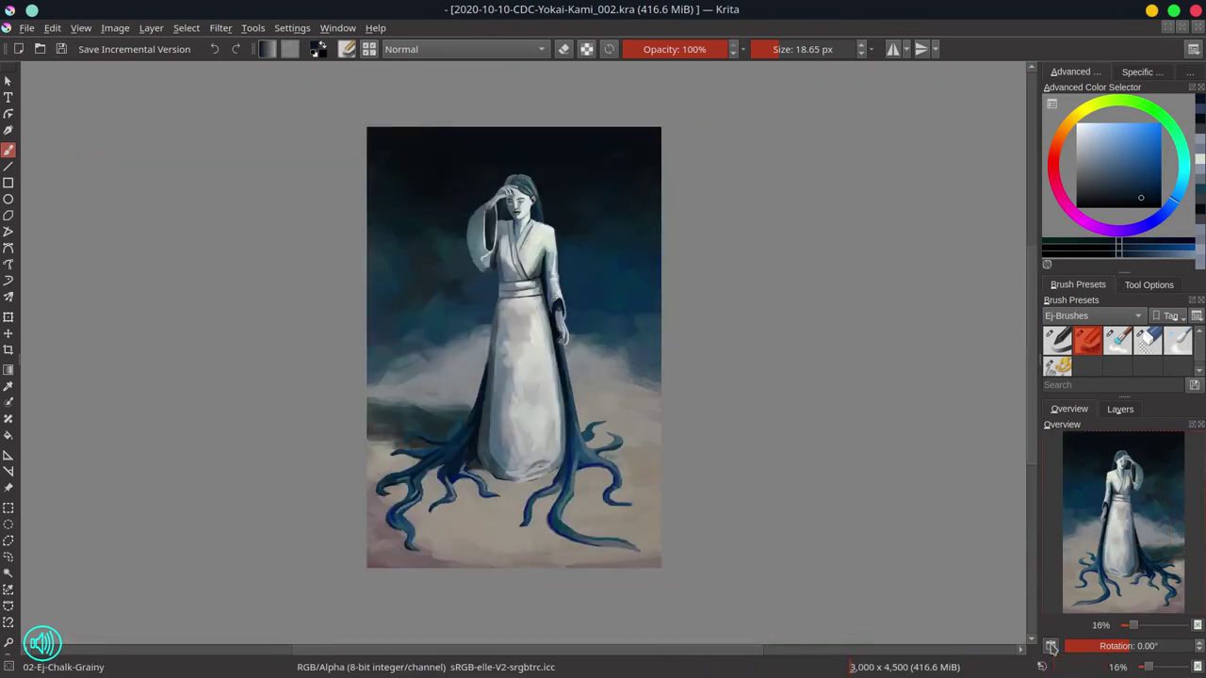
Step: Touch up the lowered wrist and fingers in the mirrored view with sampled lavender-grey tones at about 12 px
scroll(581, 342, "up", 4)
left_click(515, 245, "ctrl")
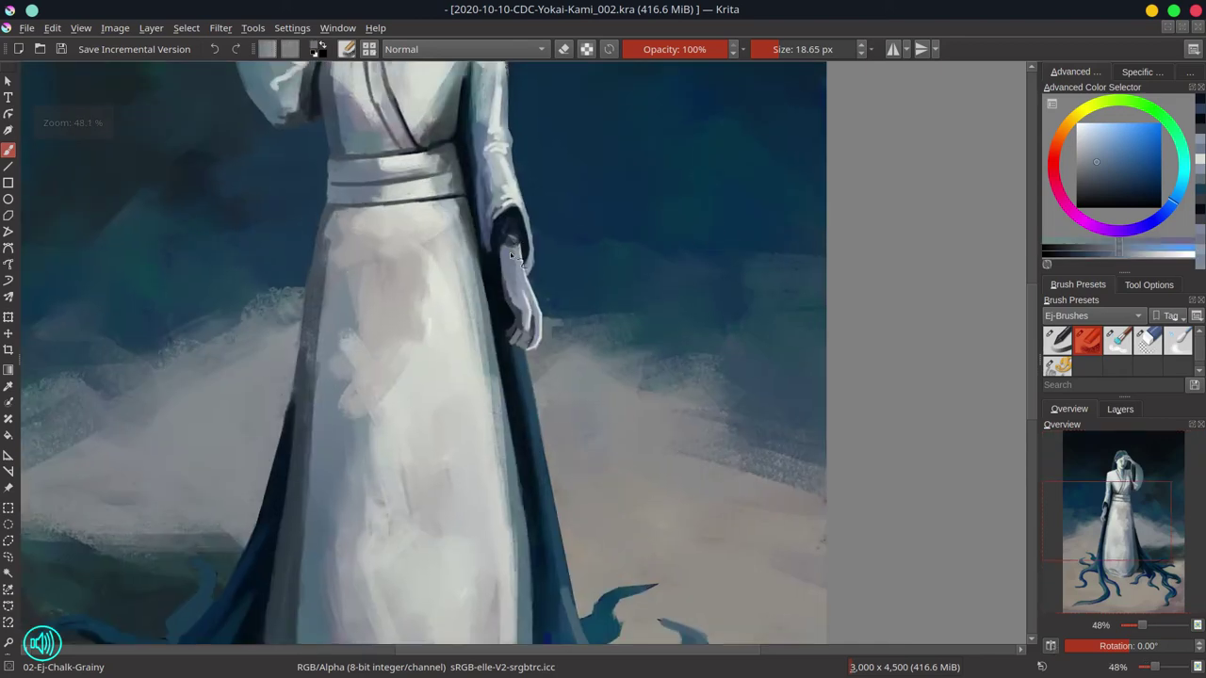
scroll(563, 277, "up", 2)
mouse_move(512, 240)
left_mouse_down()
mouse_move(518, 252)
mouse_move(490, 241)
left_mouse_up()
left_click(510, 293, "ctrl")
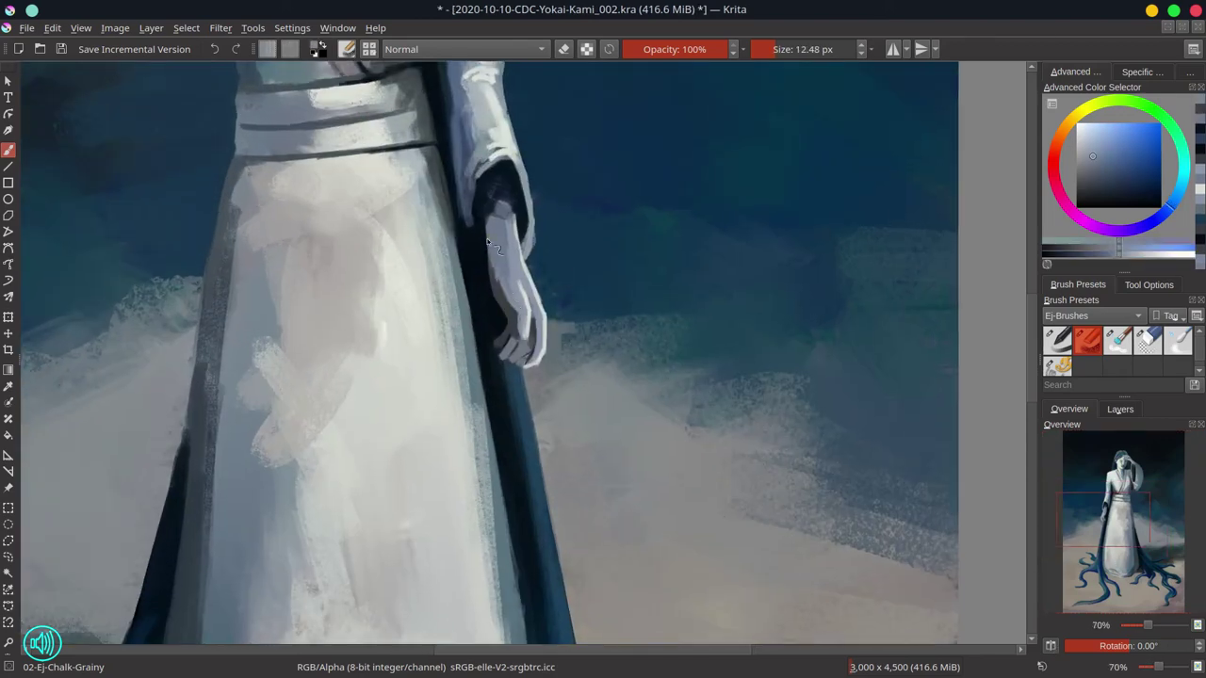
left_click(518, 322, "ctrl")
left_click_drag(517, 331, 526, 340)
Step: Rework the top of the lowered forearm at the dark sleeve opening with sampled tones at about 19 px
scroll(601, 254, "down", 3)
scroll(595, 267, "up", 3)
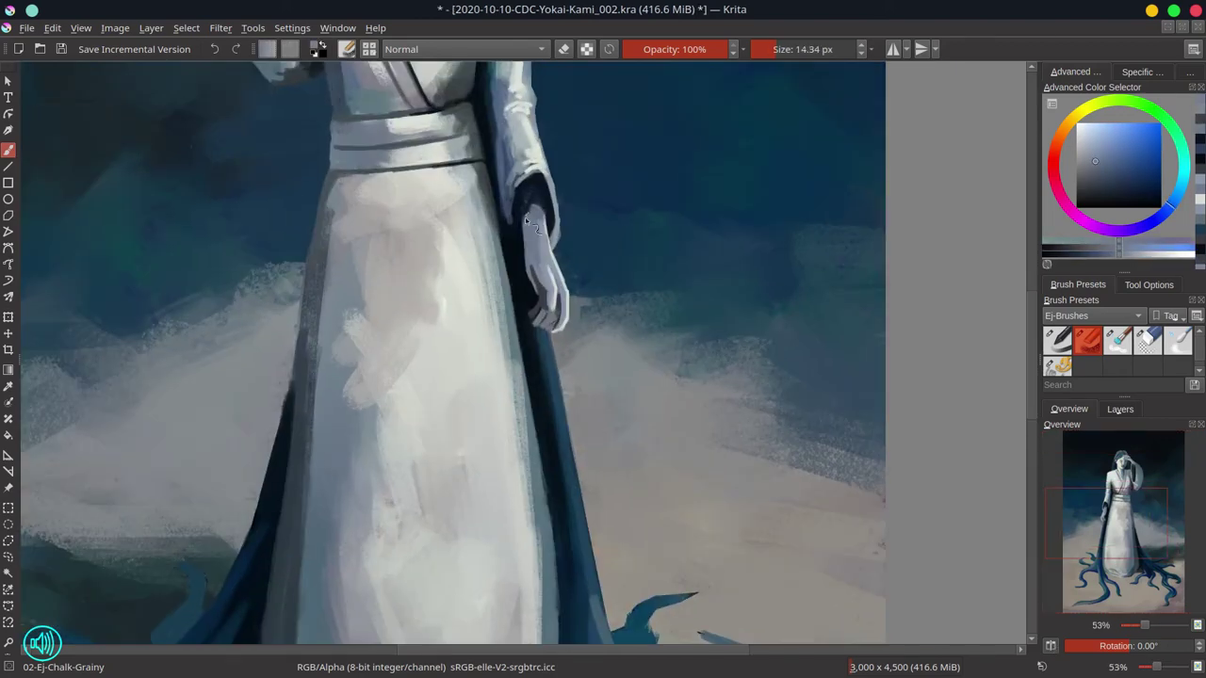
left_click(556, 292, "ctrl")
scroll(654, 202, "down", 4)
scroll(650, 226, "up", 3)
left_click_drag(573, 284, 587, 298)
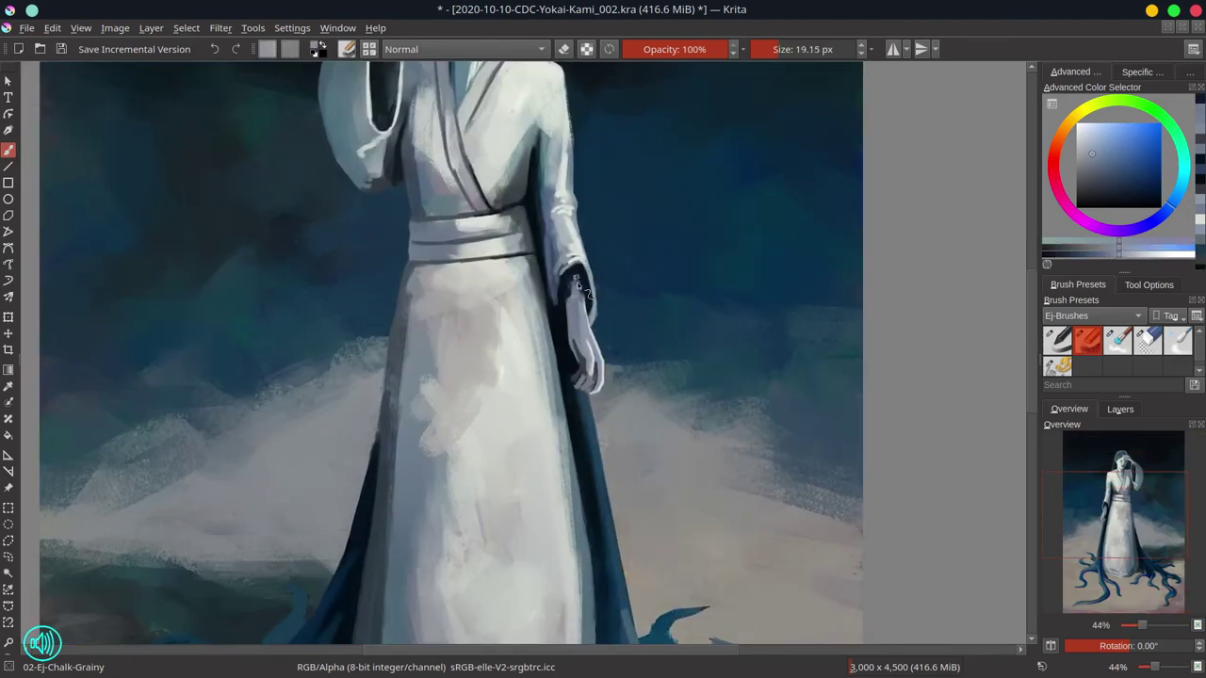
scroll(668, 234, "down", 4)
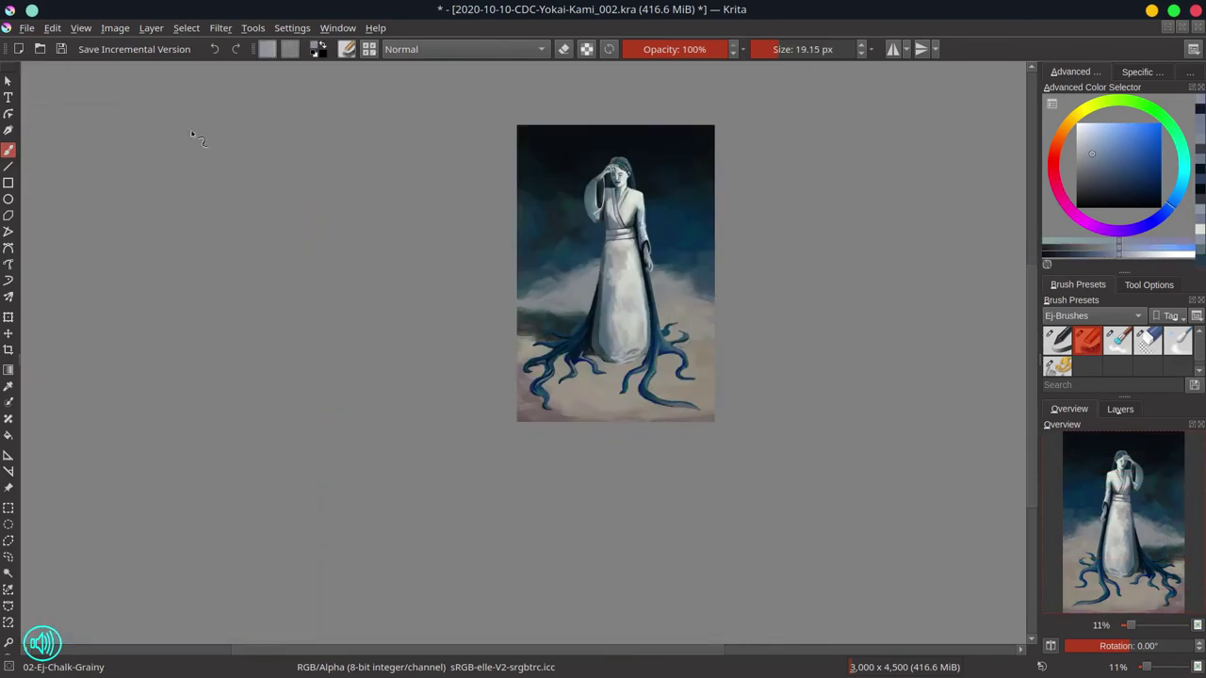
Step: Check the whole figure, save the document and return the canvas to its unmirrored view
scroll(692, 226, "up", 5)
scroll(660, 283, "down", 1)
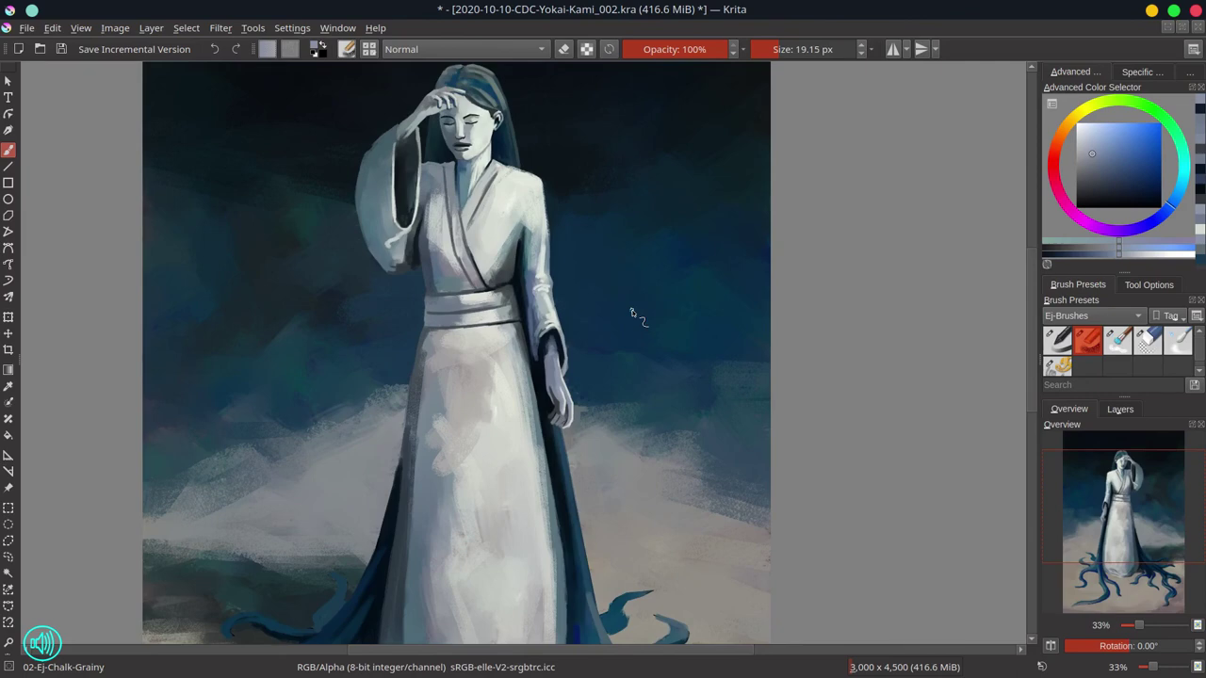
key("ctrl+s")
scroll(761, 337, "down", 3)
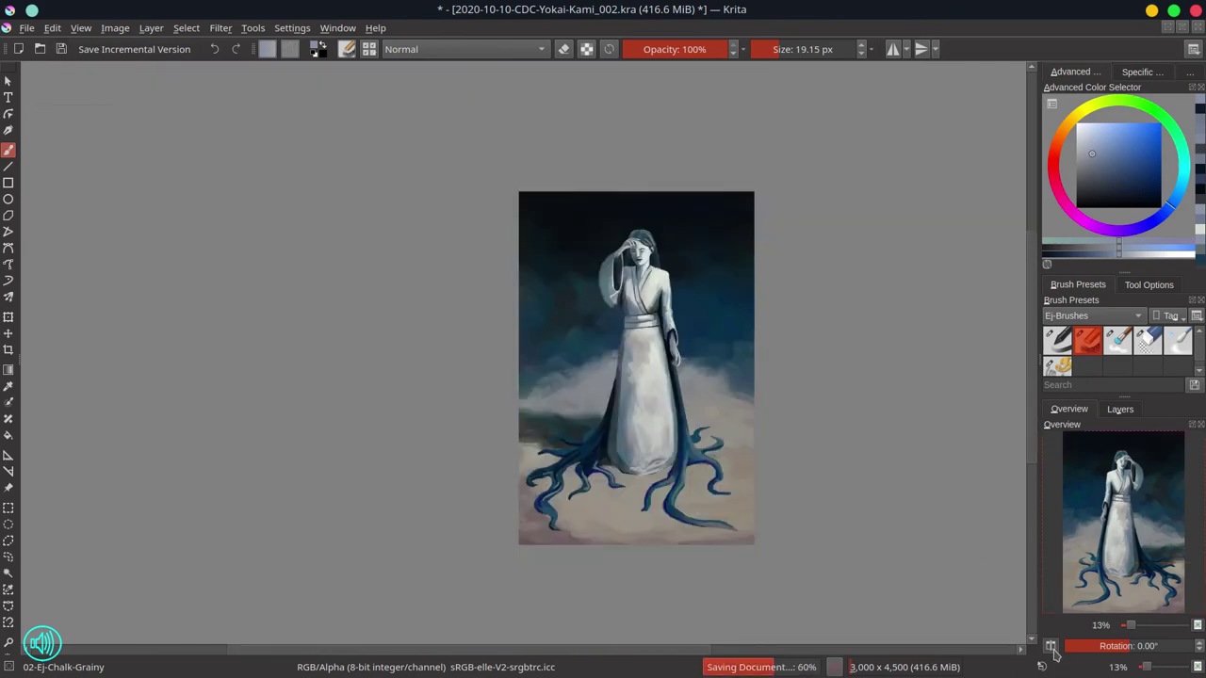
key("m")
Step: Show the snow and robe texture layers, then select and unlock the texture layer at 100% opacity
left_click(1120, 409)
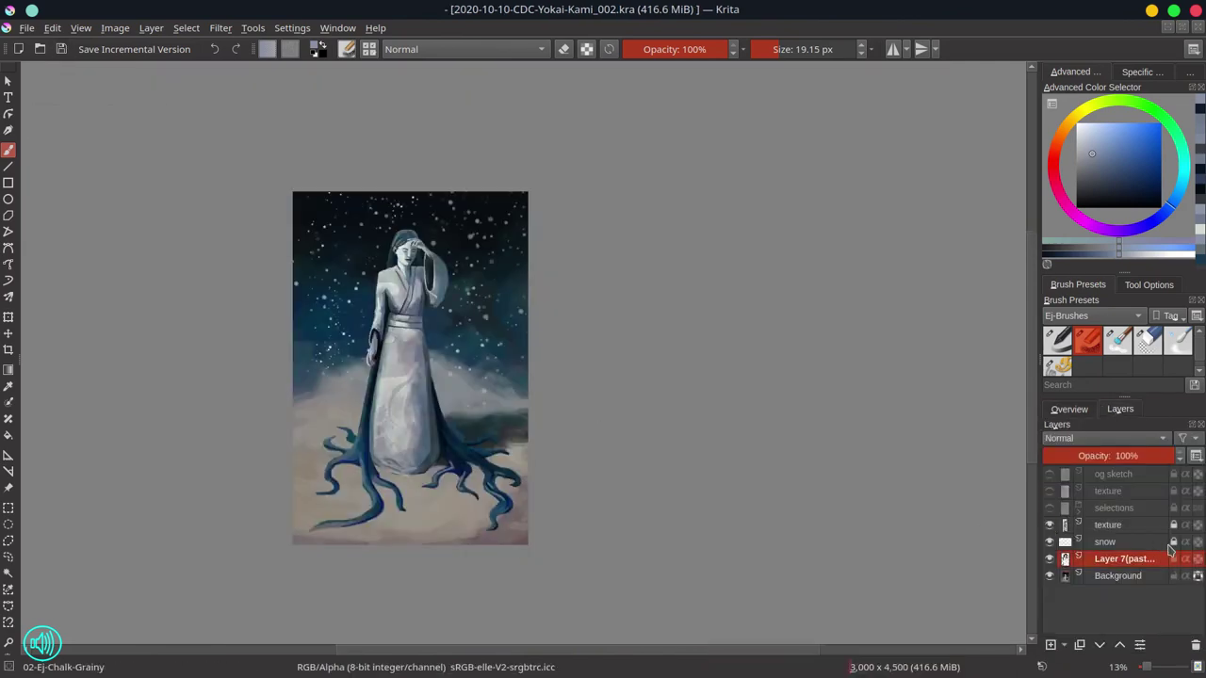
key("Page_Up")
key("Page_Up")
scroll(608, 408, "up", 2)
scroll(331, 253, "up", 2)
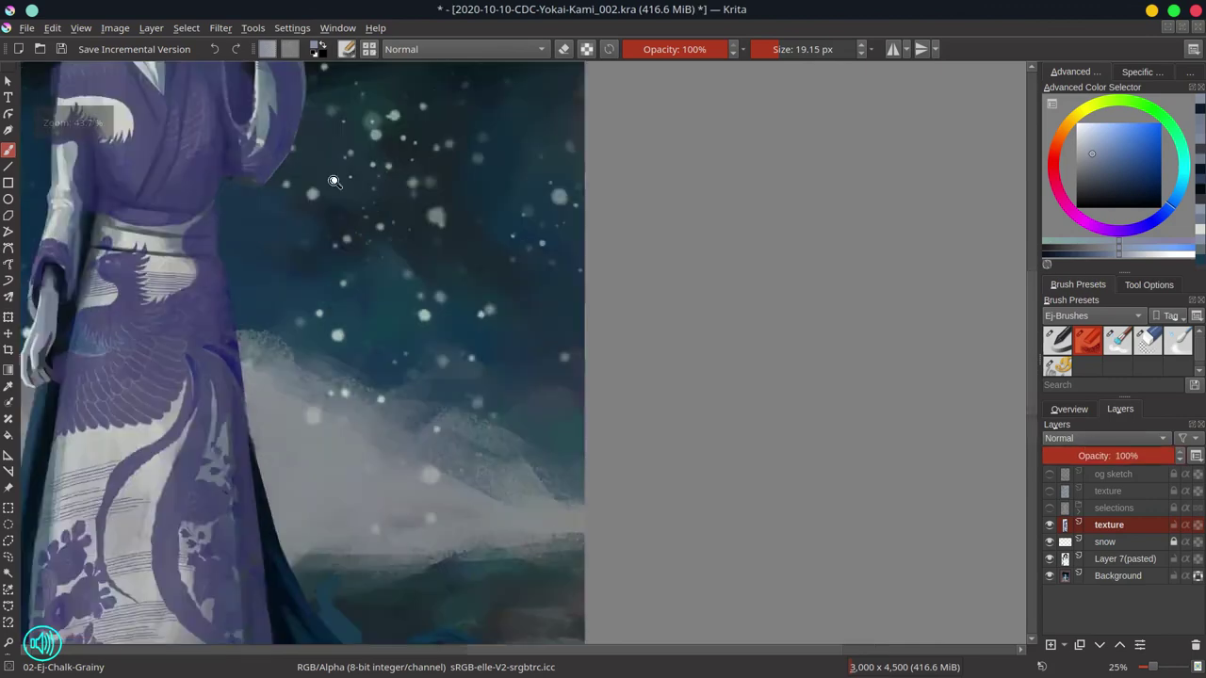
Step: Fill gaps in the robe's purple pattern on the texture layer with sampled purples at about 19 to 27 px
left_click_drag(320, 235, 734, 492)
left_click(401, 241, "ctrl")
mouse_move(400, 241)
left_mouse_down()
mouse_move(425, 259)
mouse_move(429, 243)
mouse_move(483, 231)
mouse_move(522, 239)
mouse_move(493, 242)
mouse_move(532, 231)
left_mouse_up()
left_click(509, 241, "ctrl")
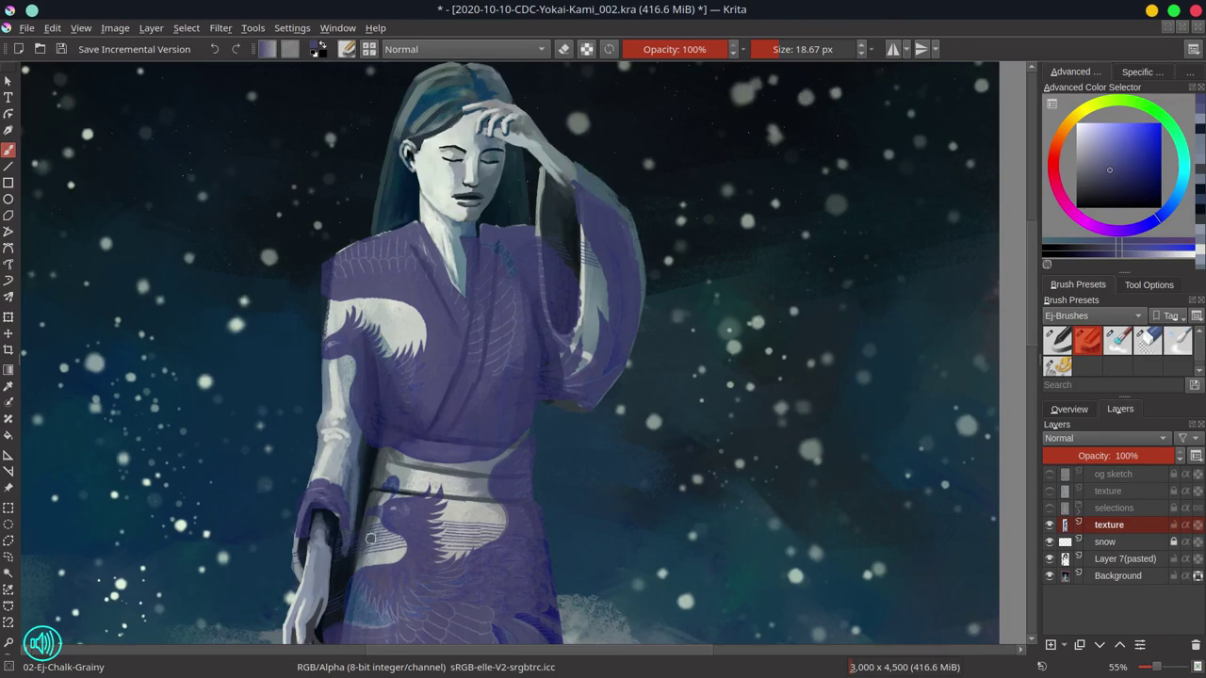
scroll(372, 542, "down", 10)
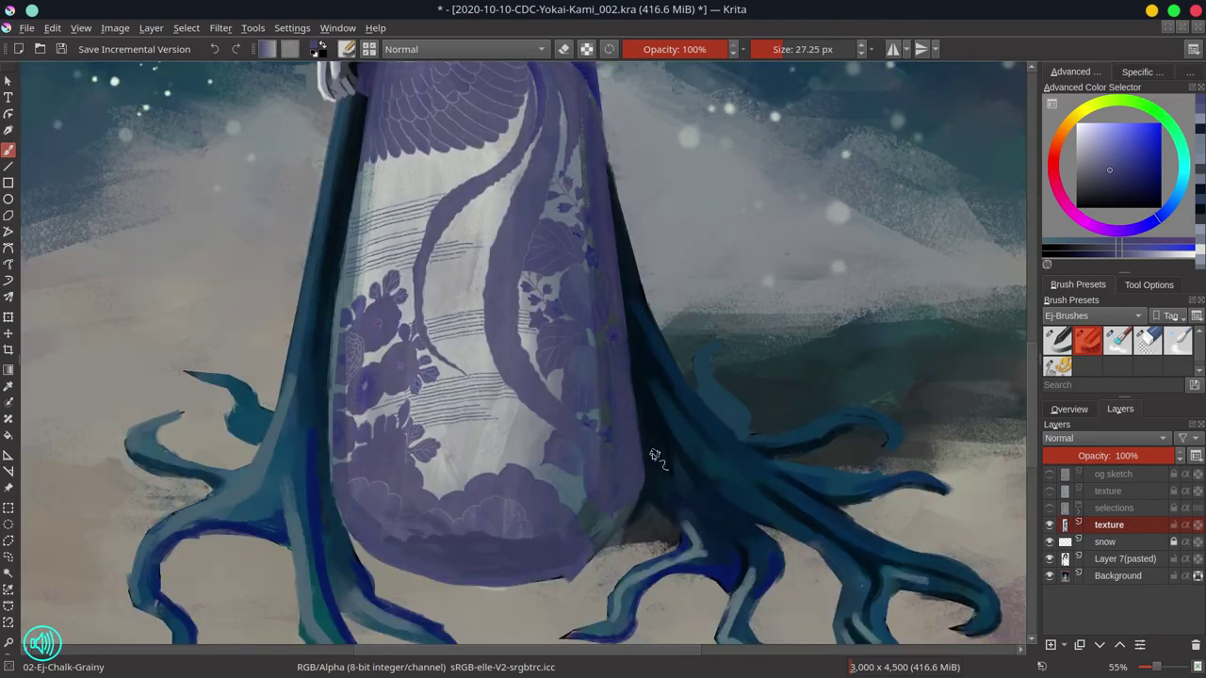
scroll(413, 451, "up", 7)
Step: Erase the purple texture from the lowered sleeve's opening and the raised sleeve's rim with the 04-Ej-Eraser-Circle brush at about 19 to 24 px
left_click(1147, 354)
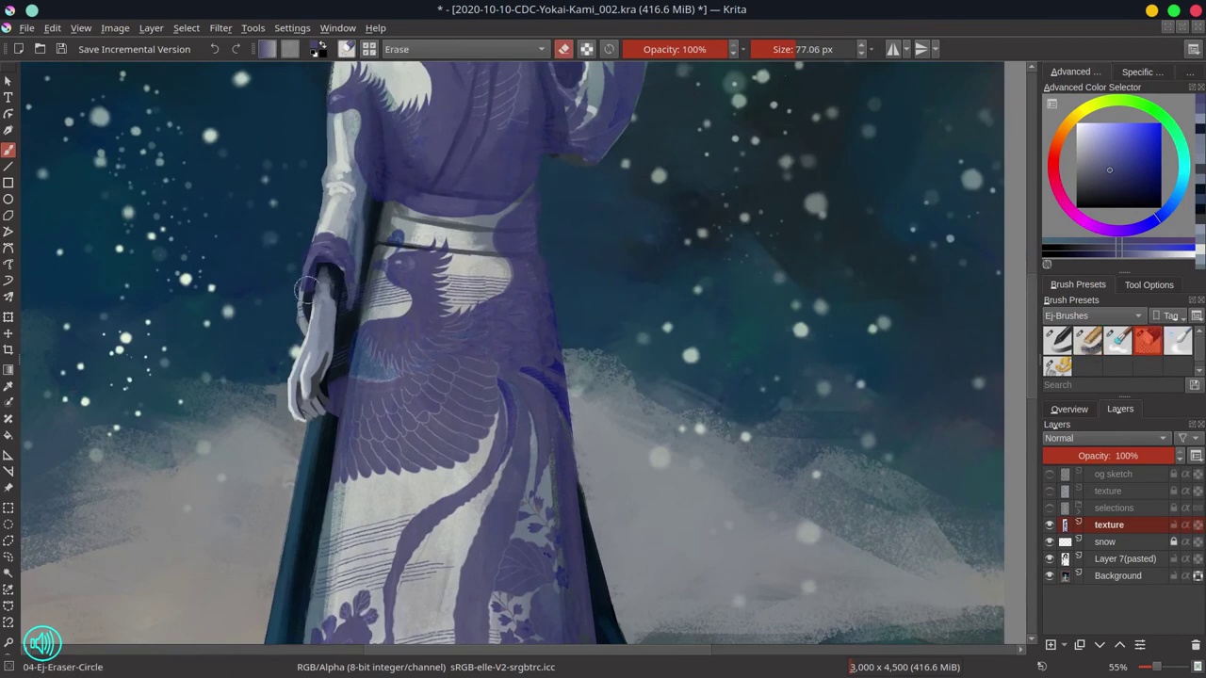
mouse_move(305, 294)
left_mouse_down()
mouse_move(303, 252)
mouse_move(315, 254)
mouse_move(307, 302)
mouse_move(345, 294)
left_mouse_up()
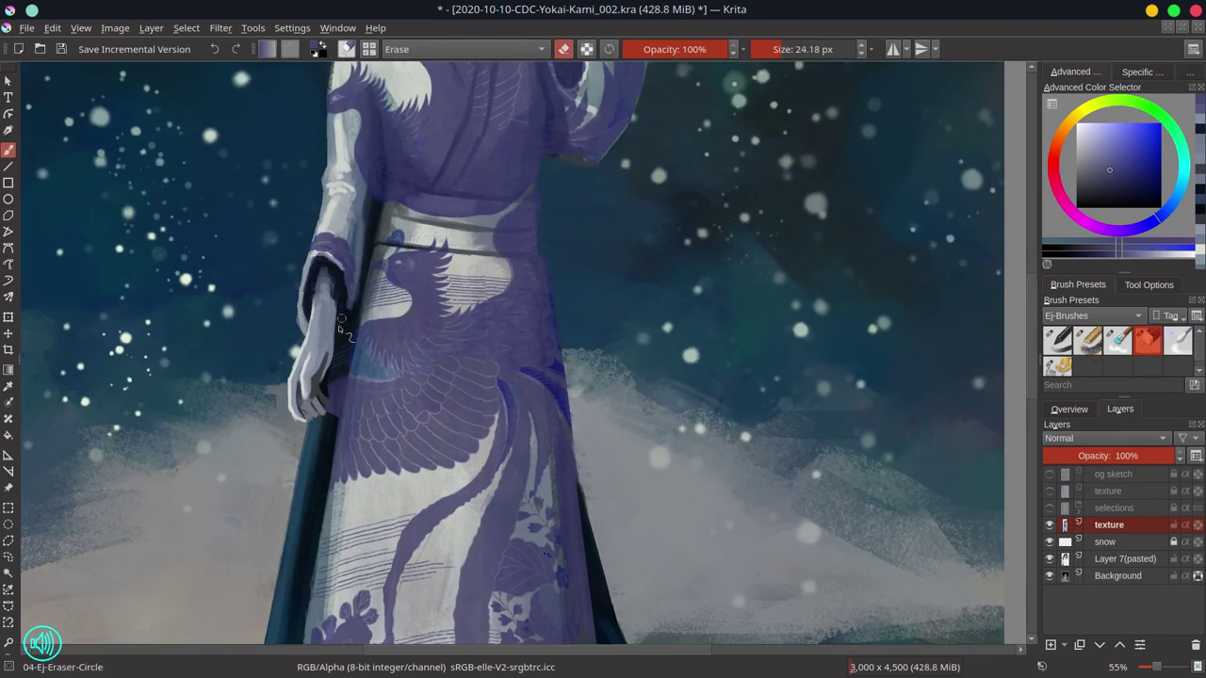
scroll(339, 320, "up", 4)
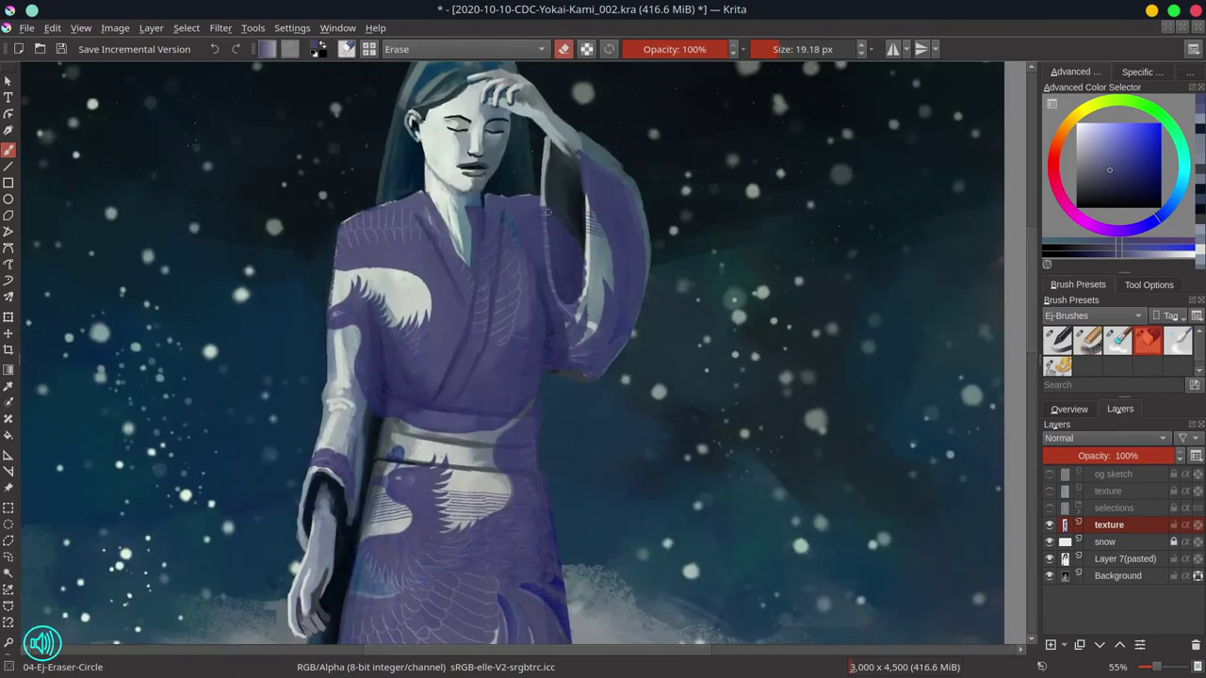
mouse_move(545, 206)
left_mouse_down()
mouse_move(548, 282)
mouse_move(585, 279)
left_mouse_up()
left_click_drag(586, 170, 583, 156)
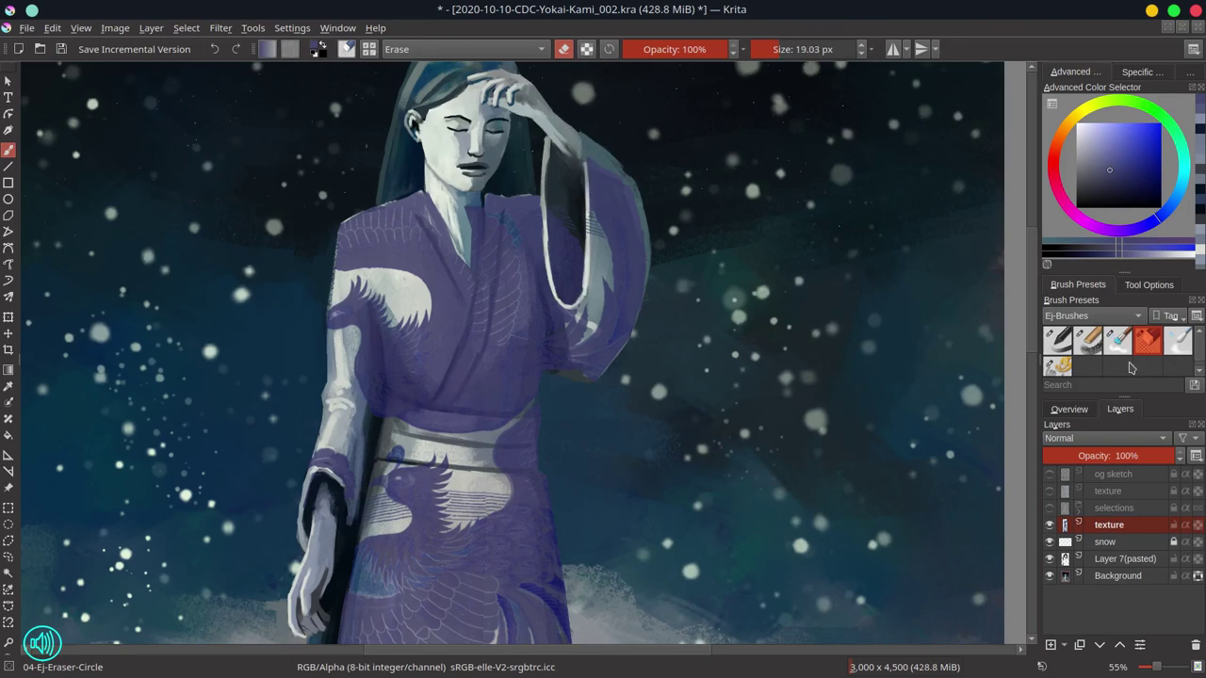
key("slash")
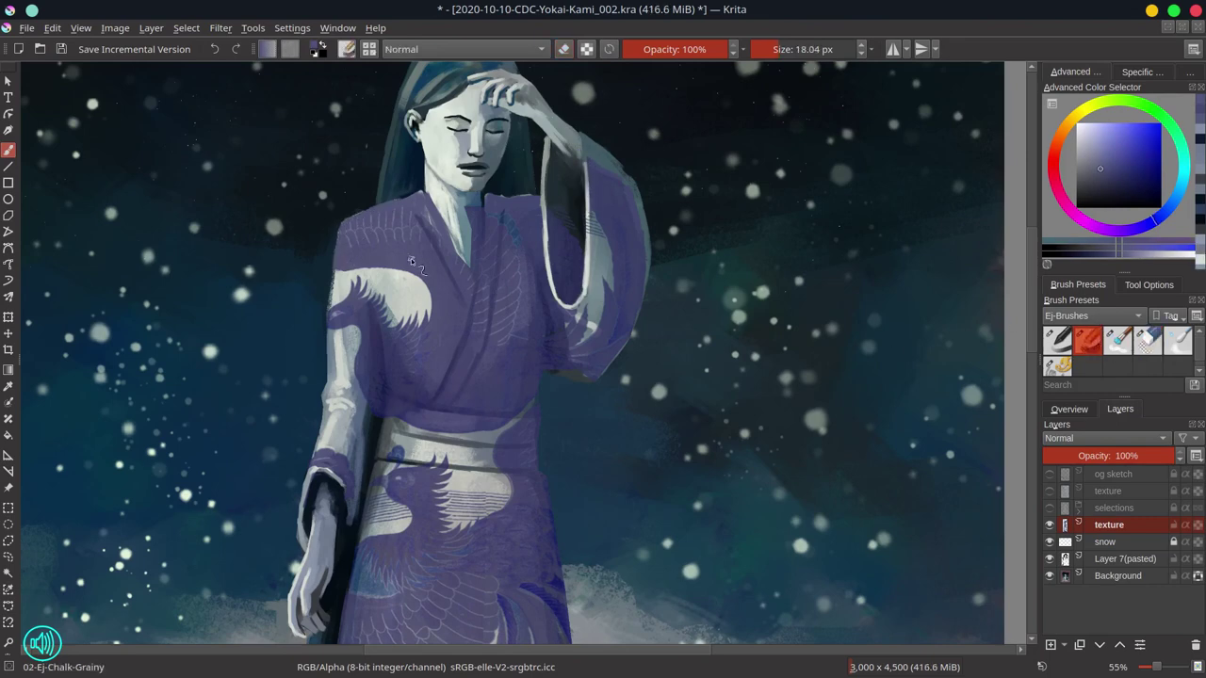
Step: Lower the texture layer's opacity so the pattern sits subtly on the robe, and lock the layer
scroll(451, 235, "down", 8)
left_click_drag(1092, 456, 1082, 456)
left_click(1173, 525)
right_click(1093, 576)
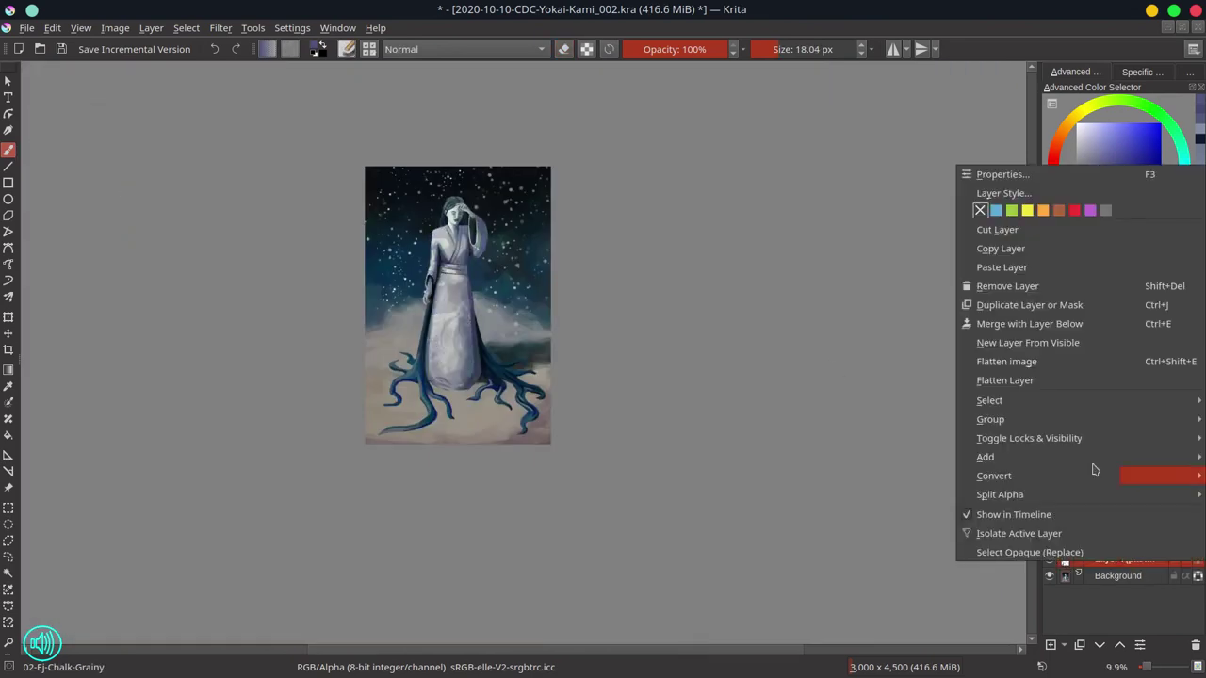
key("Escape")
Step: Save the illustration and fit the whole image in view
left_click(1068, 409)
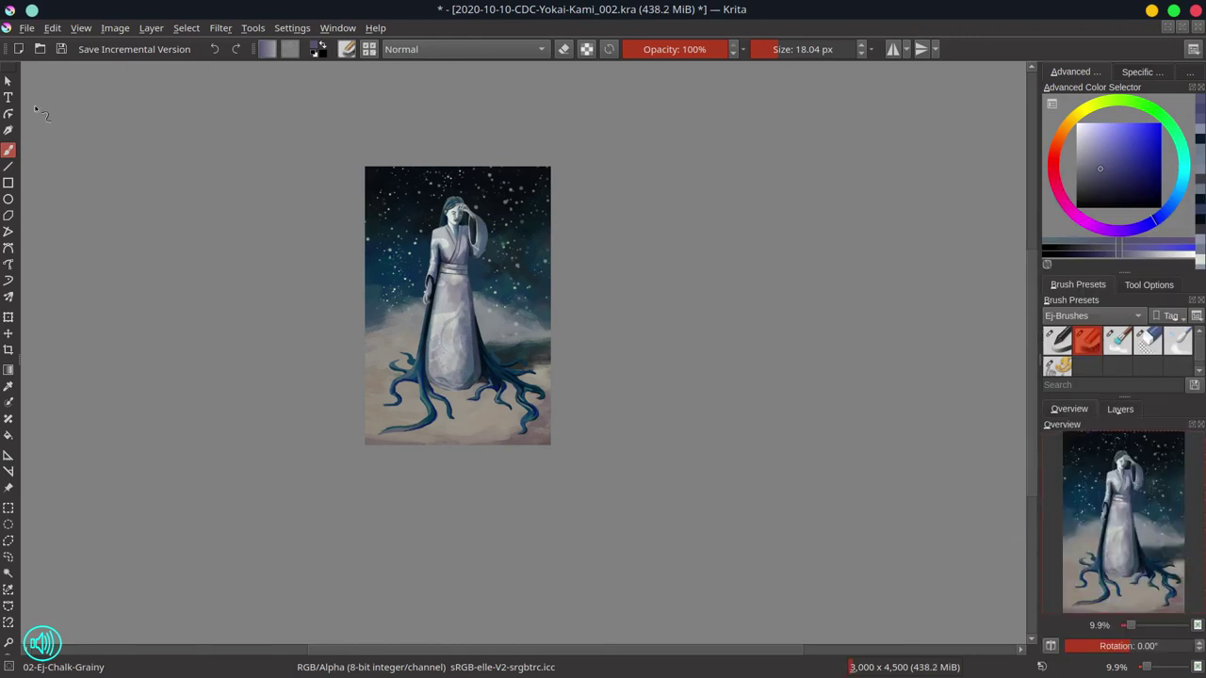
left_click(60, 49)
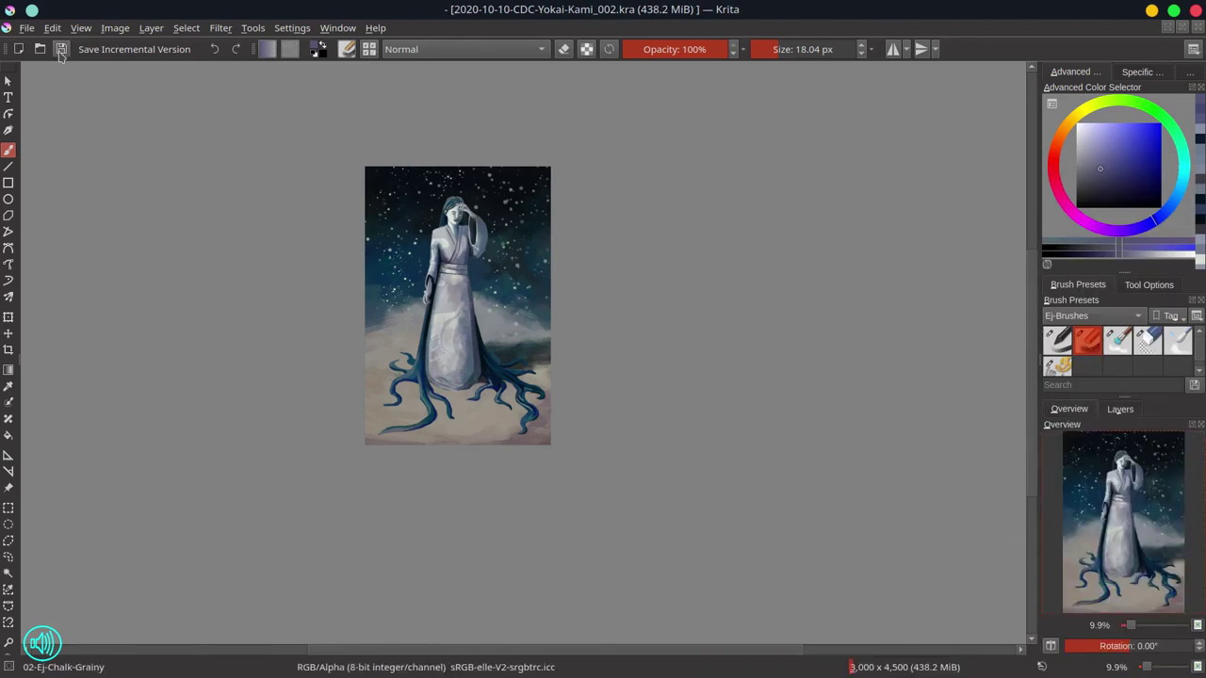
key("2")
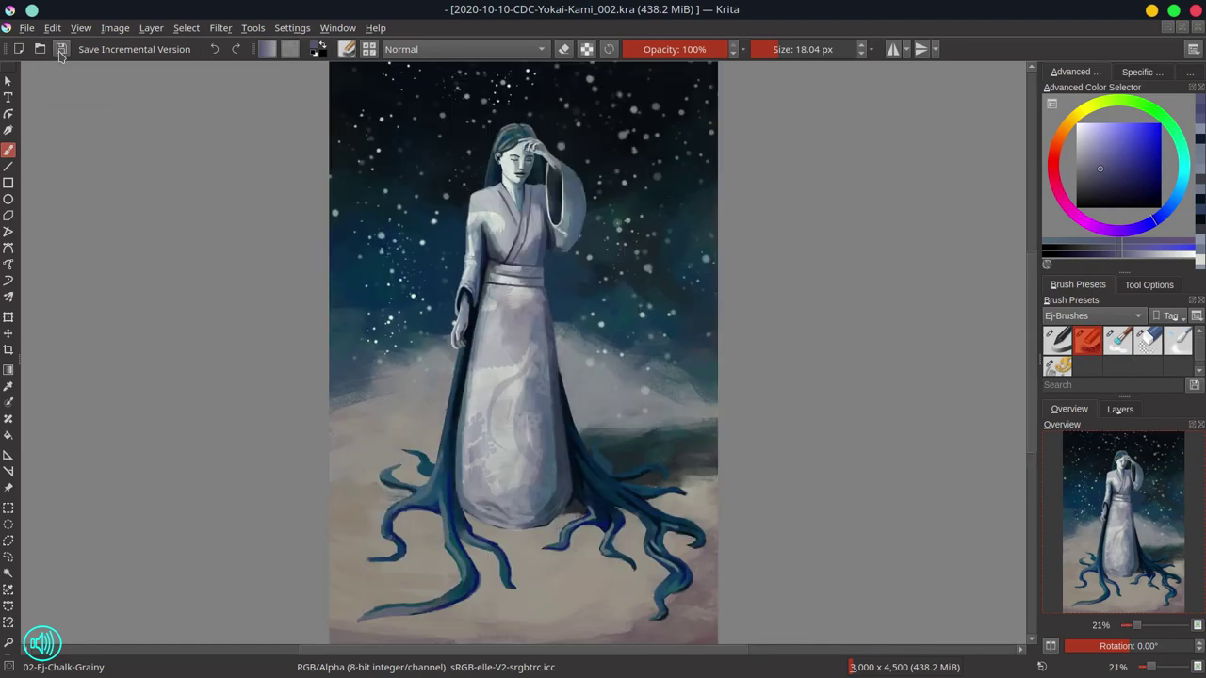